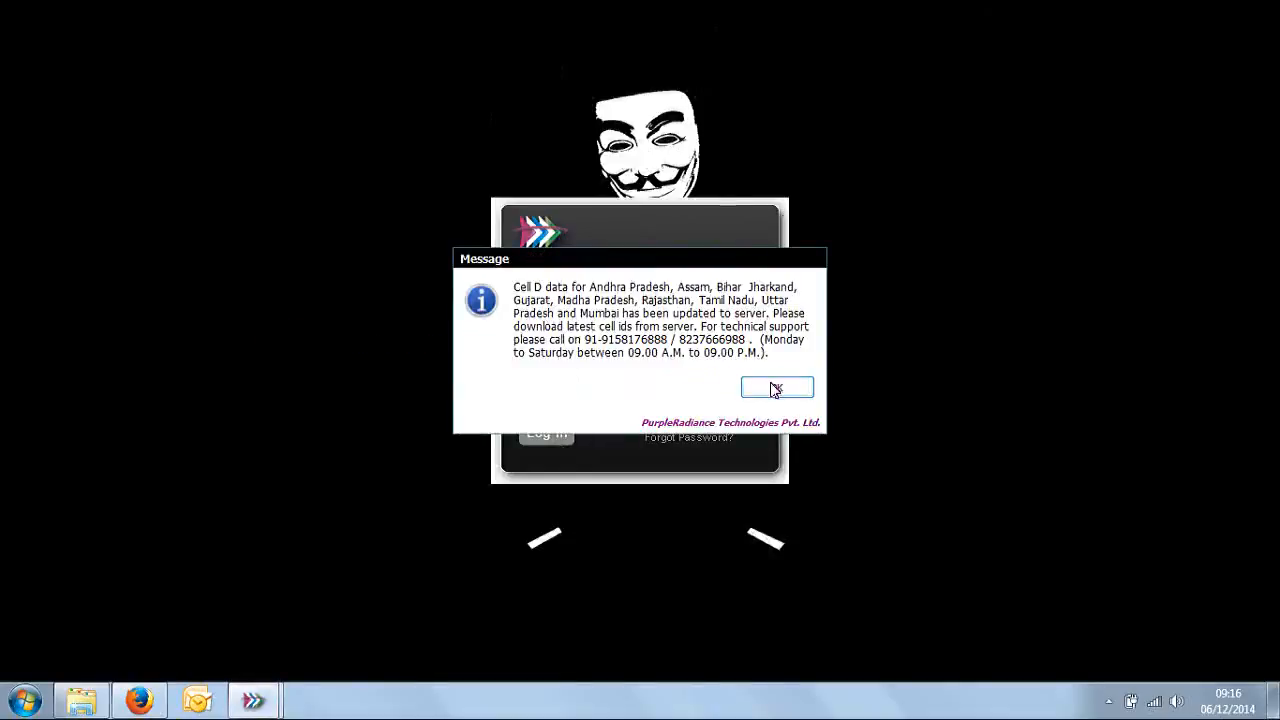
Step: Run a Single Number analysis for all periods on the Terrorist Outbreak case with Airtel as the provider
left_click(771, 384)
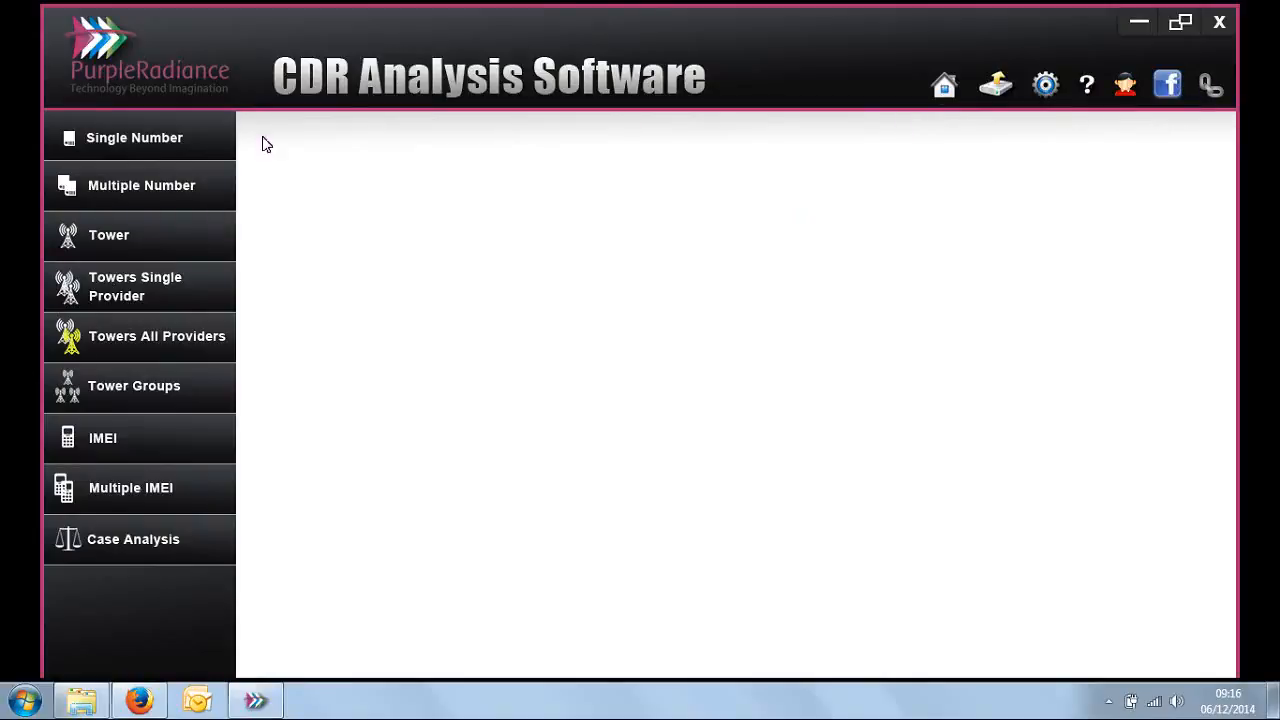
left_click(172, 142)
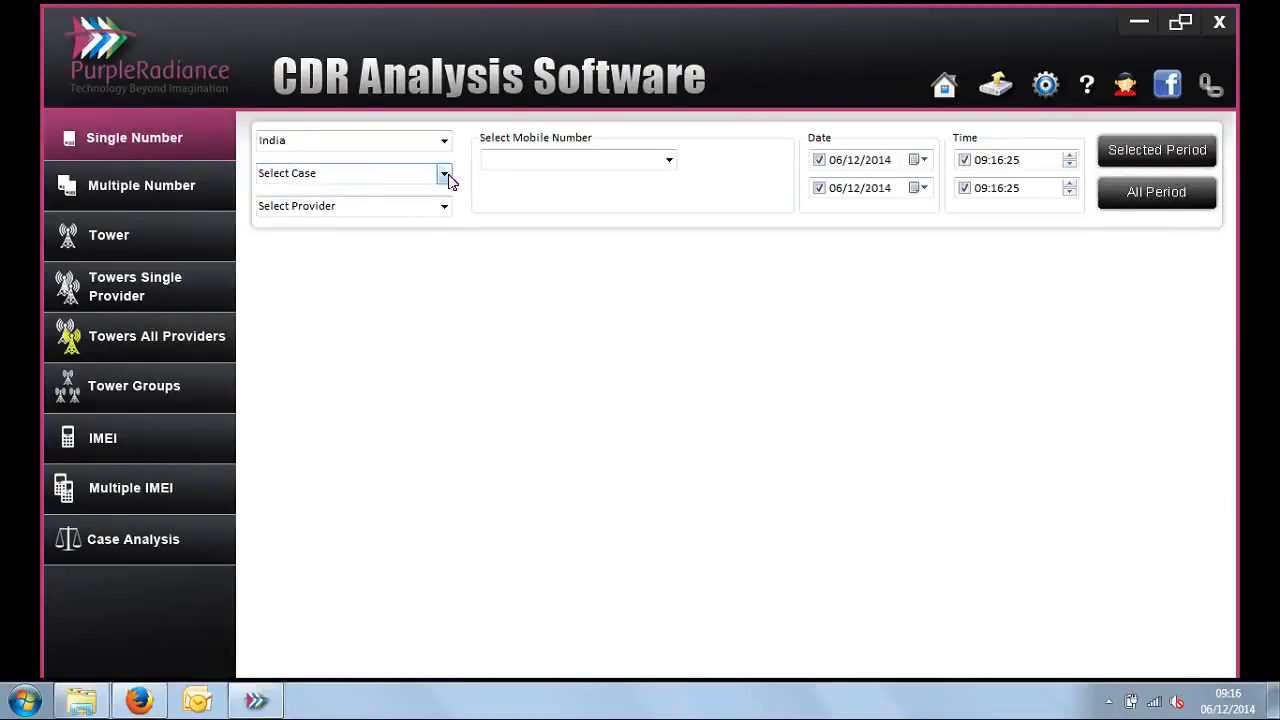
left_click(444, 174)
left_click(412, 237)
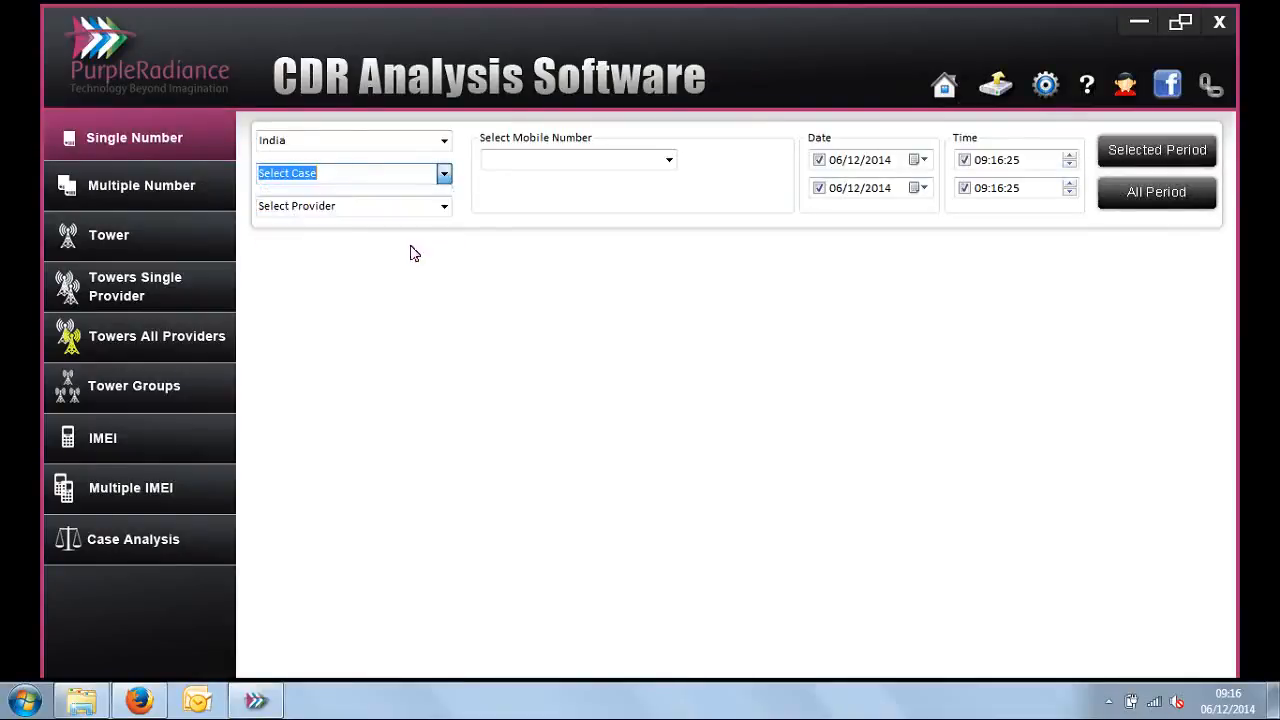
left_click(443, 206)
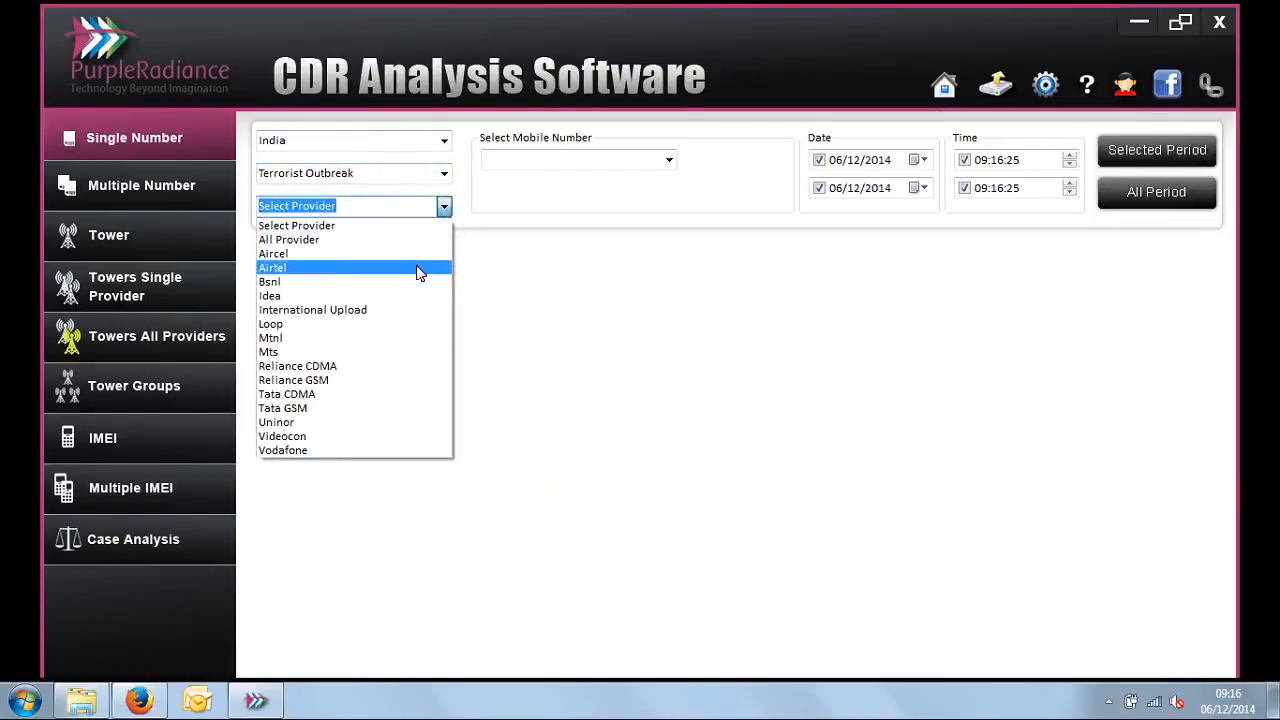
left_click(522, 222)
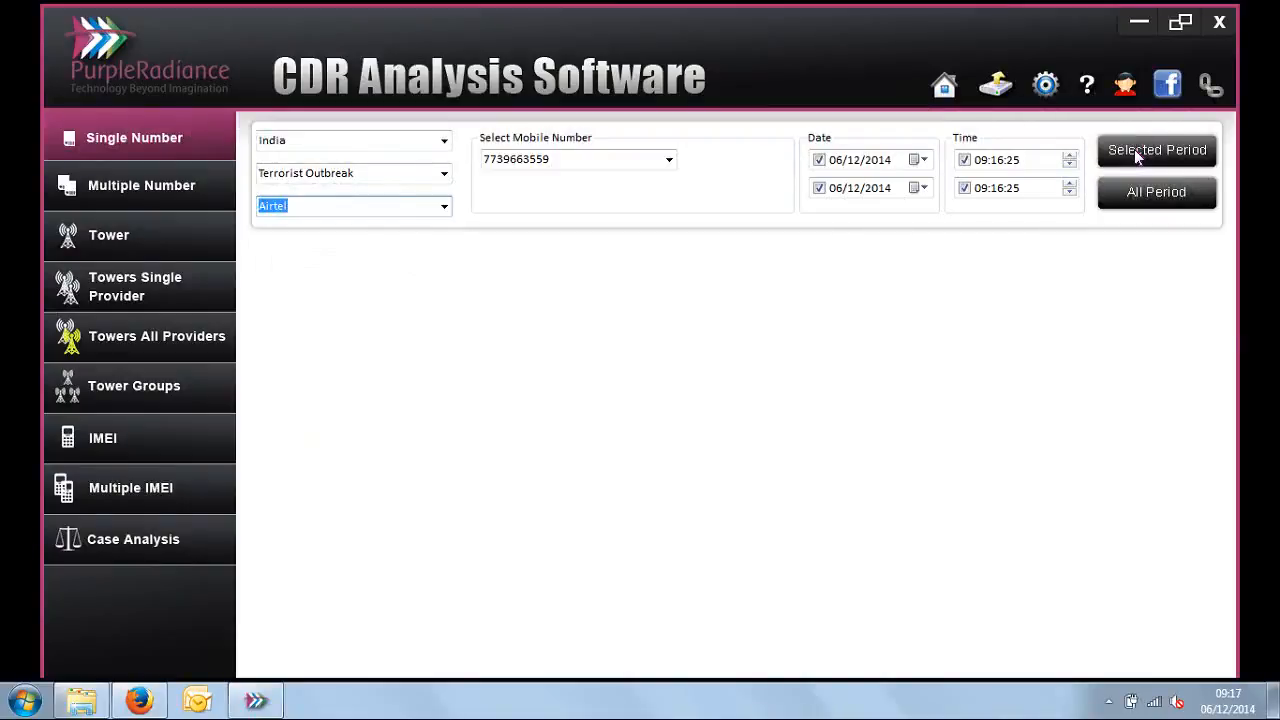
left_click(1171, 191)
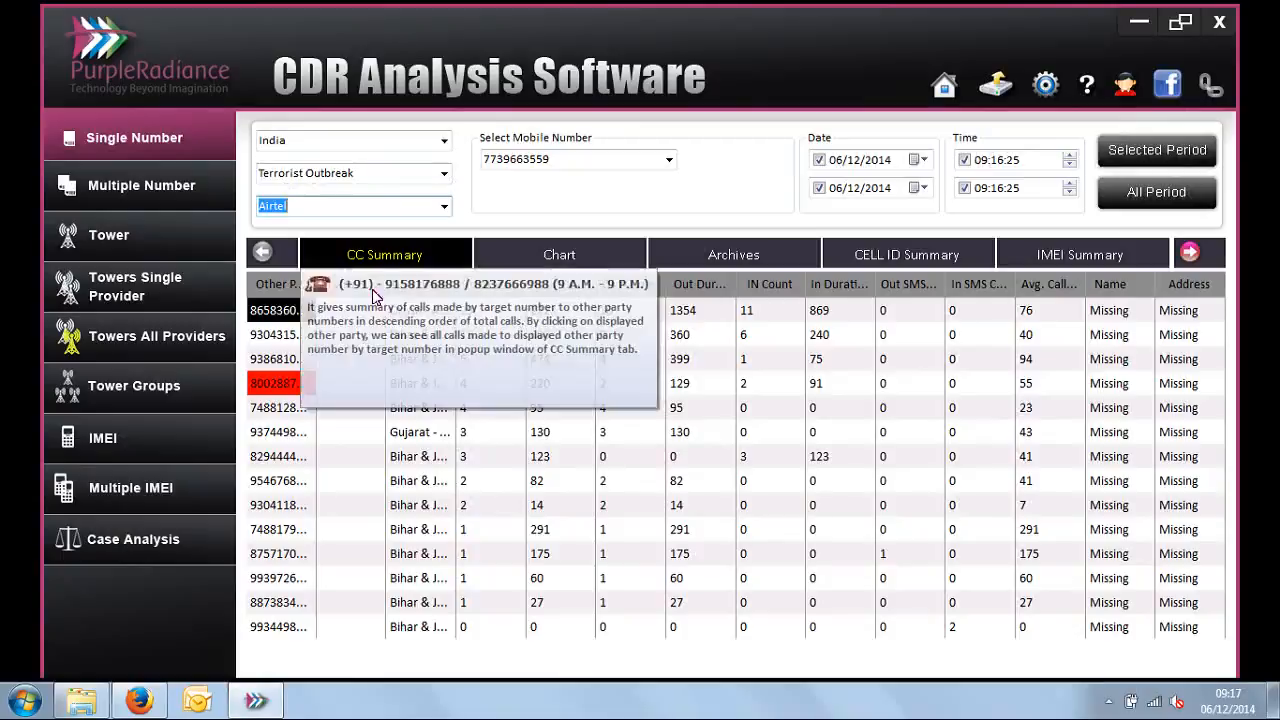
Step: Adjust the CC Summary column widths so the Other Party numbers and Level Code entries are easier to read
left_click_drag(385, 284, 336, 286)
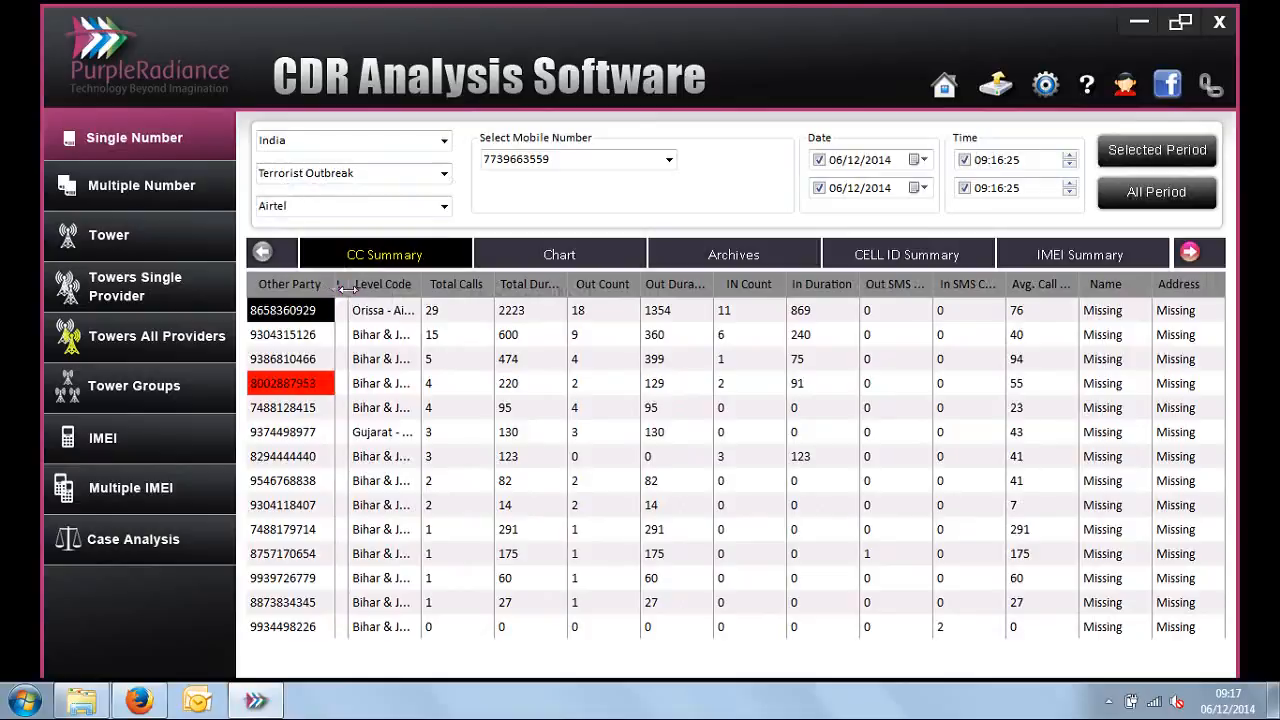
double_click(591, 164)
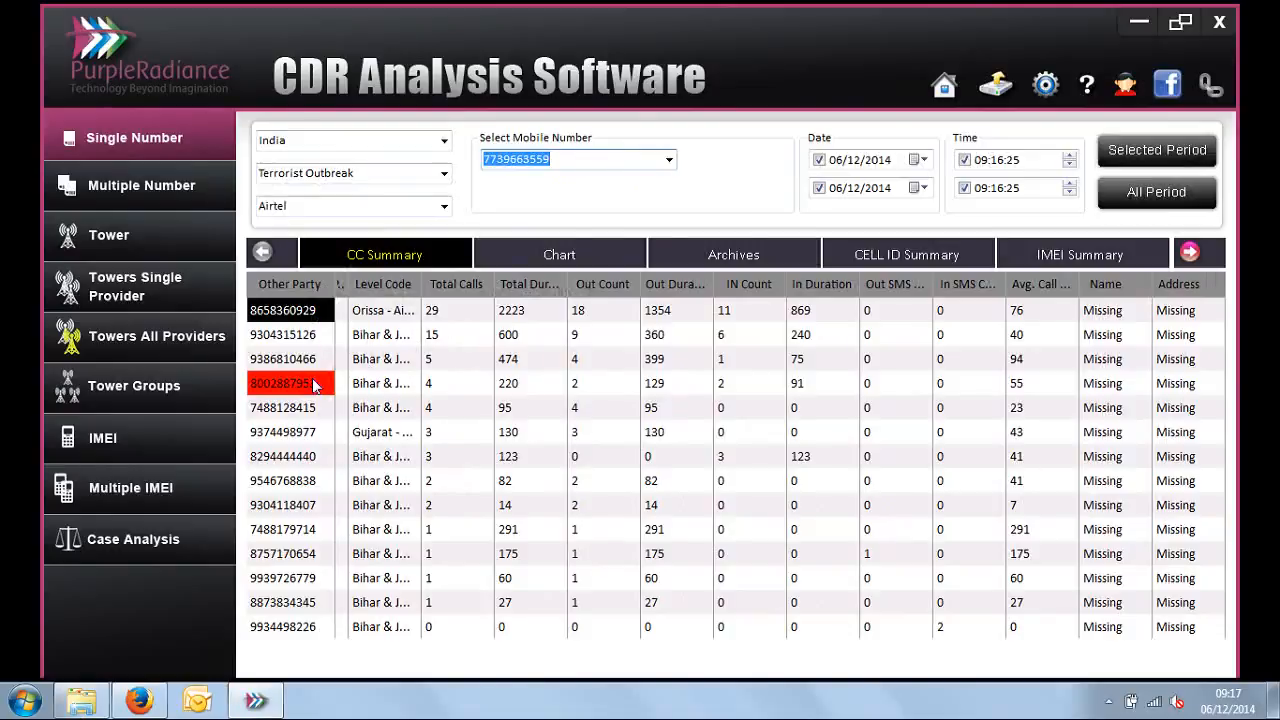
left_click_drag(287, 316, 286, 531)
left_click_drag(422, 285, 476, 304)
Step: Examine the first other party's level code, total calls, durations, incoming and outgoing counts and SMS counts, plus the Name and Address columns
left_click(400, 318)
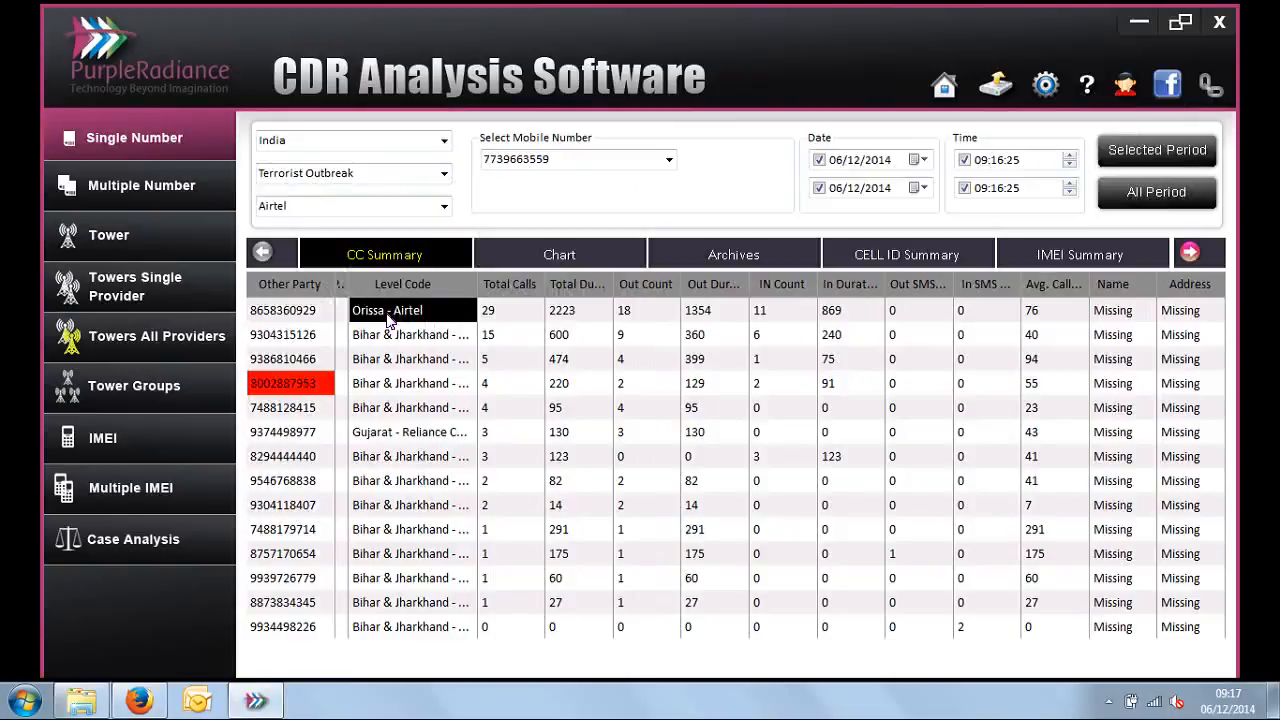
left_click(505, 322)
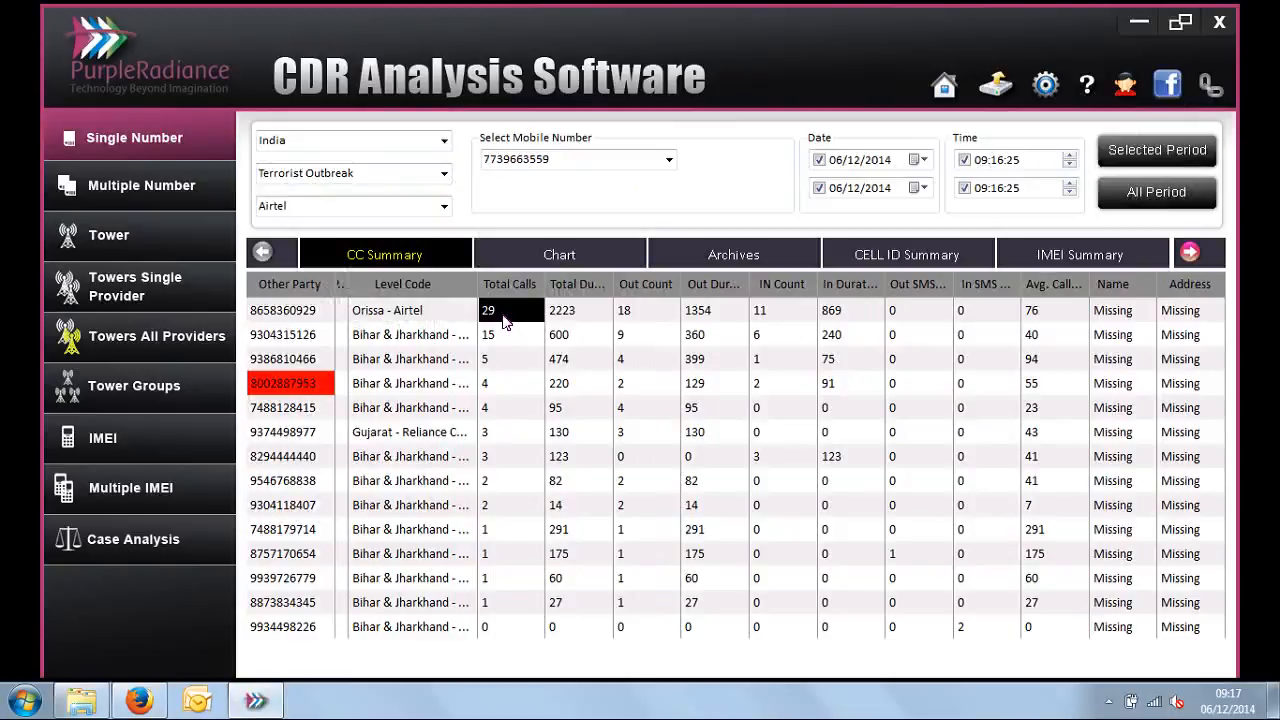
left_click(575, 159)
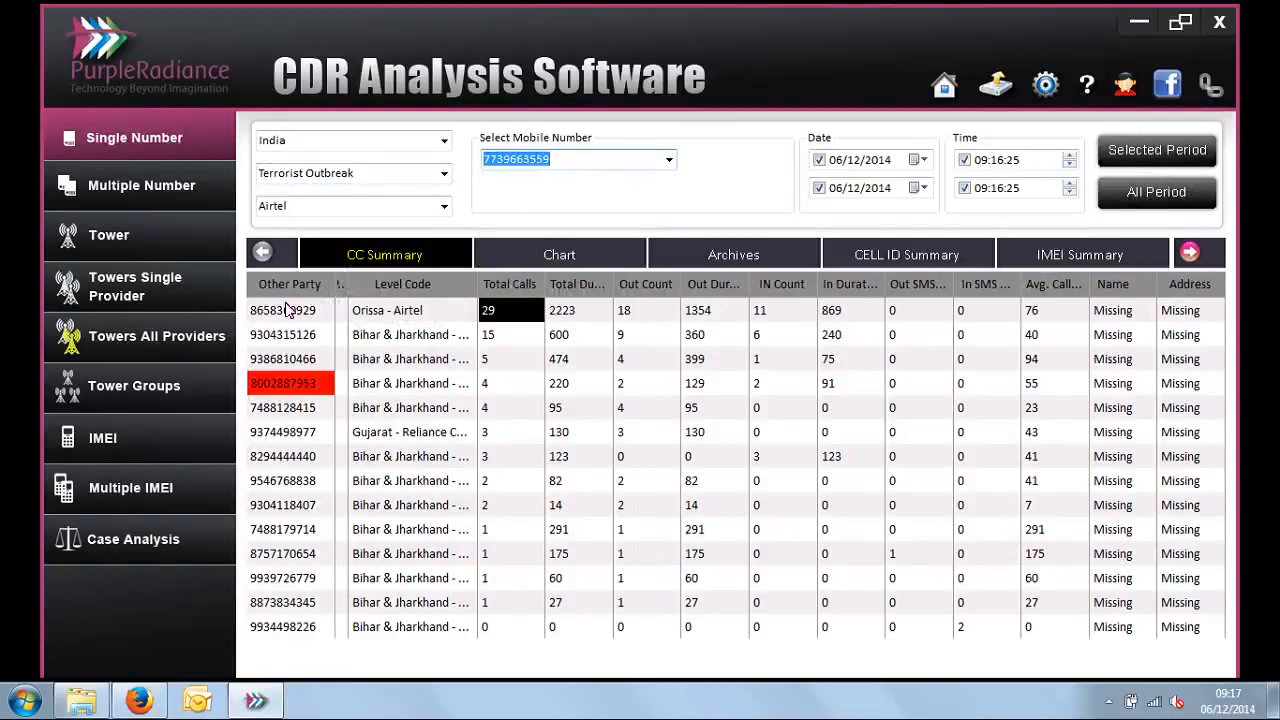
left_click(287, 312)
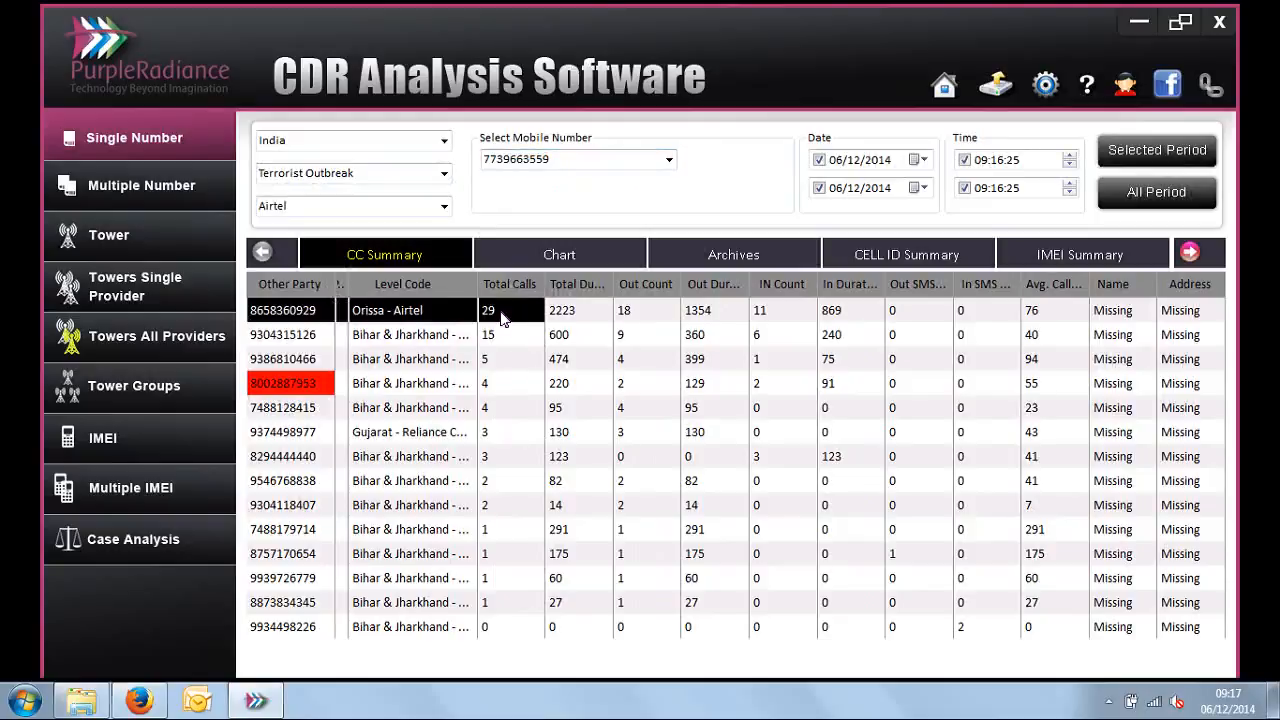
left_click(577, 317)
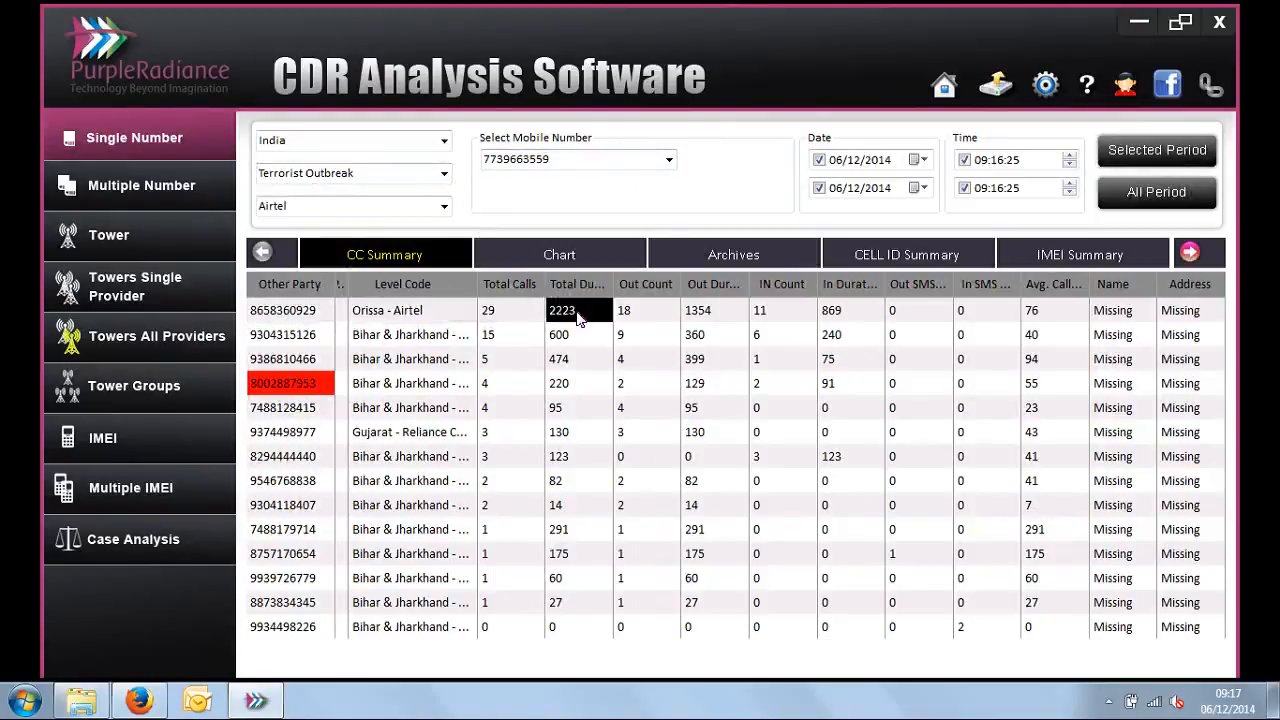
left_click(643, 313)
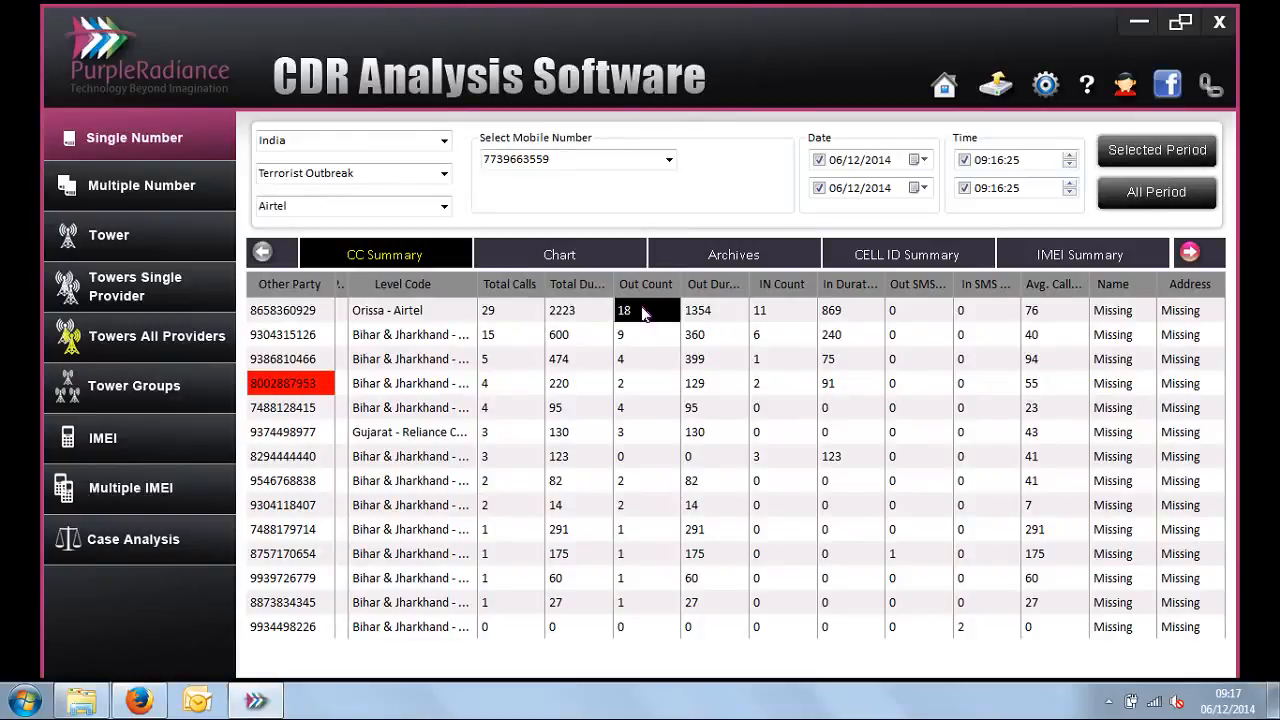
left_click(762, 315)
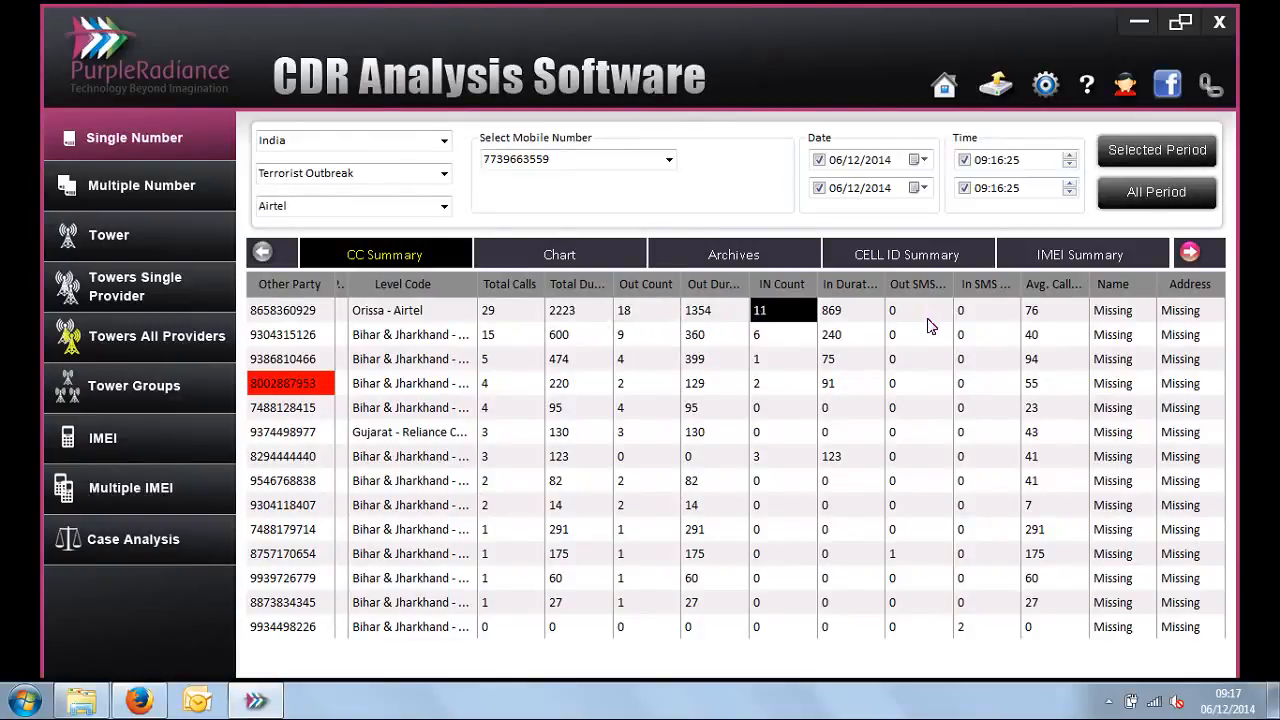
left_click(928, 325)
left_click(993, 319)
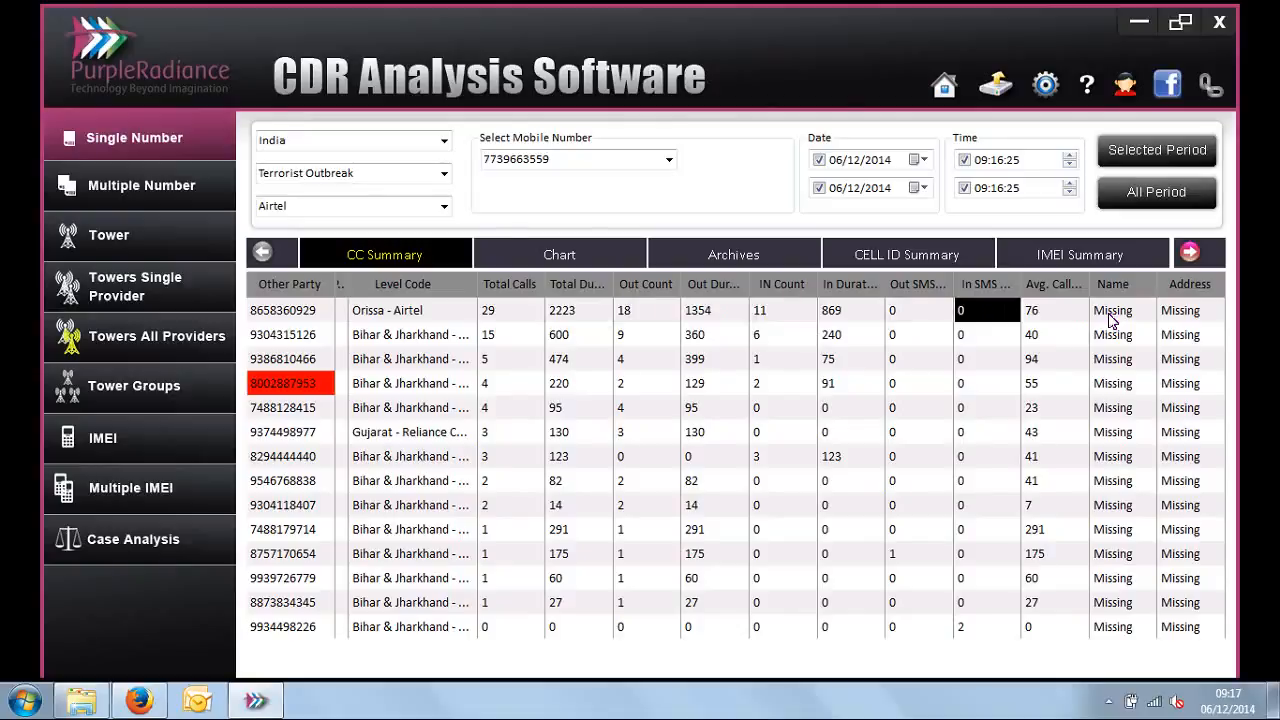
left_click_drag(1110, 318, 1199, 589)
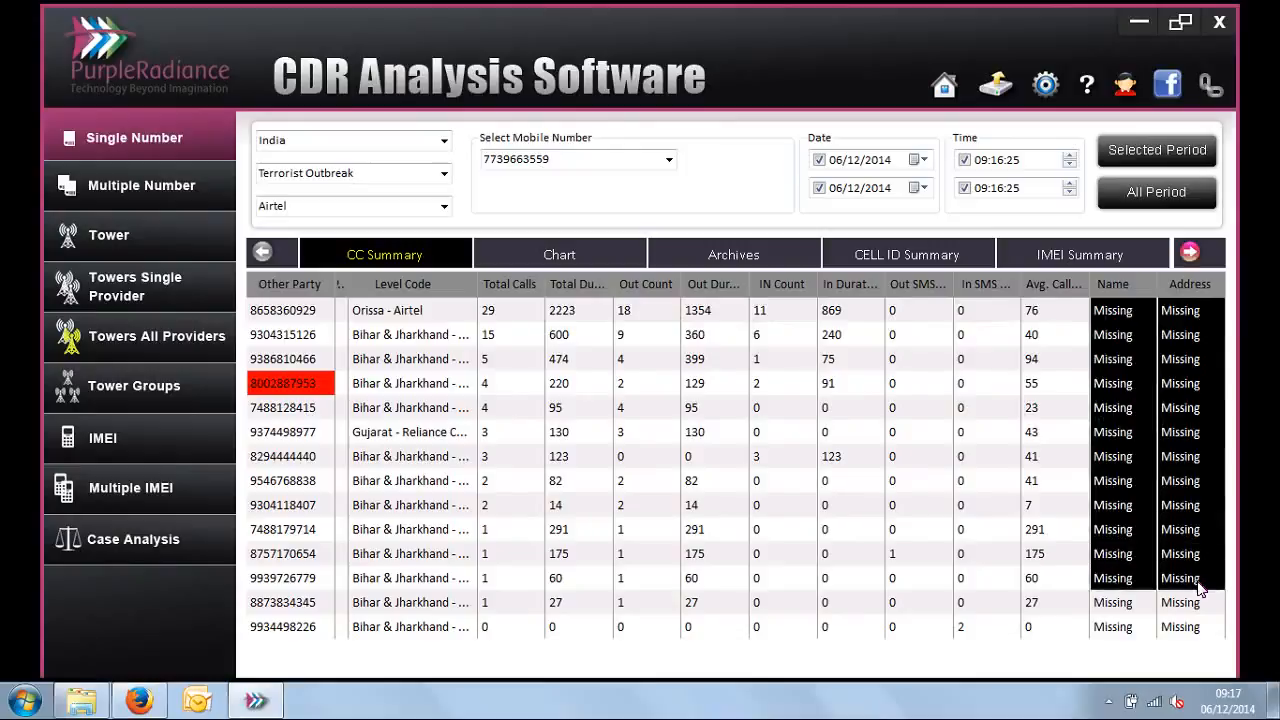
left_click(1135, 337)
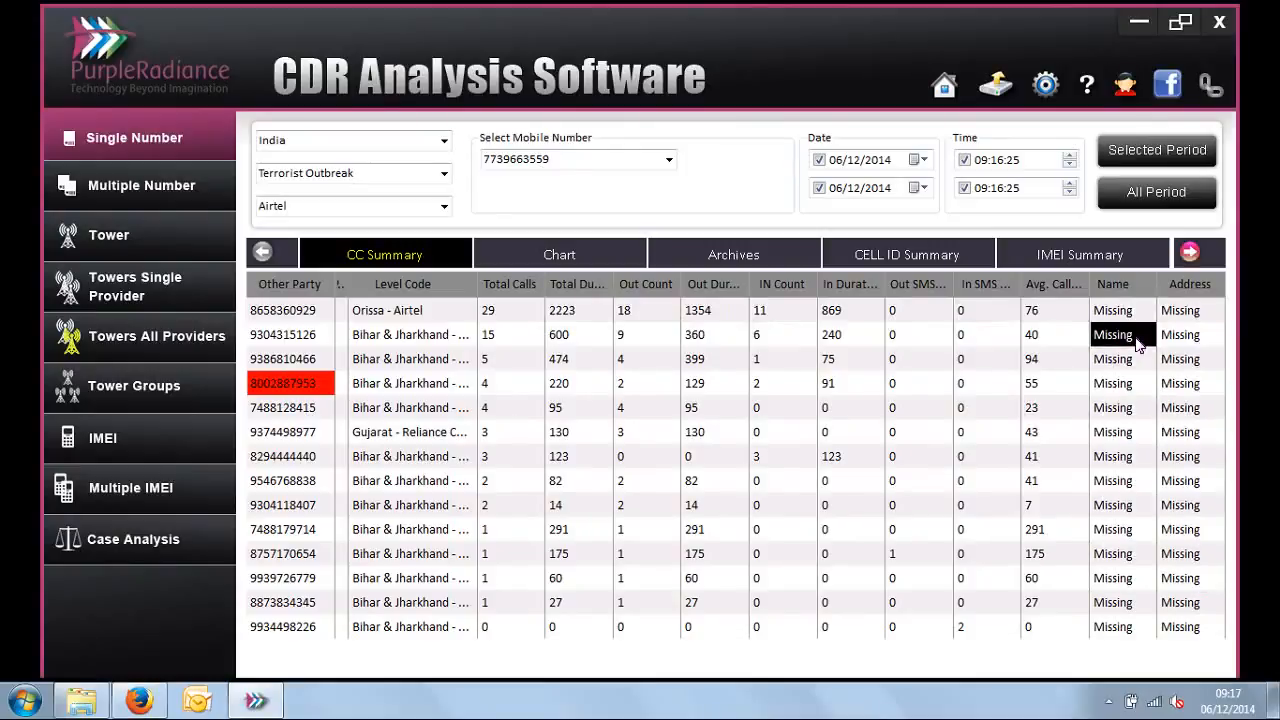
left_click(505, 317)
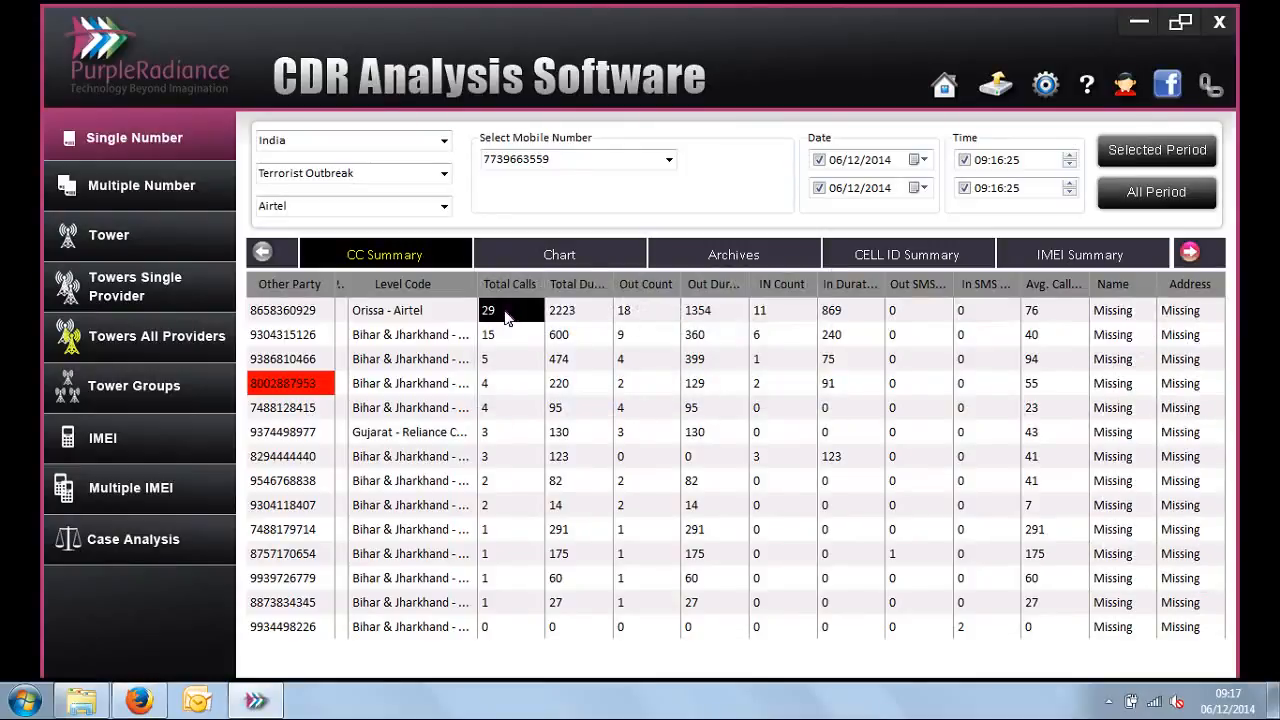
Step: Open the detailed call records of the first other party and review the mobile number, other party, date and time columns
left_click(295, 316)
double_click(295, 316)
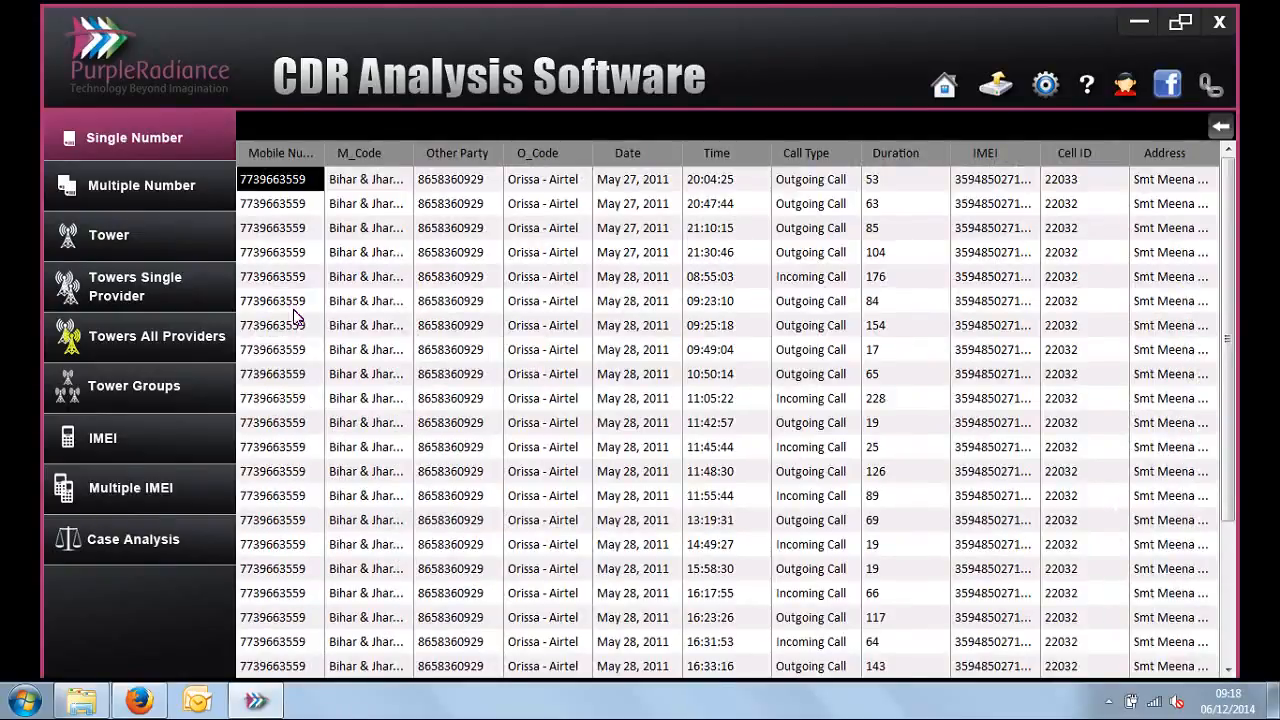
left_click_drag(295, 232, 300, 345)
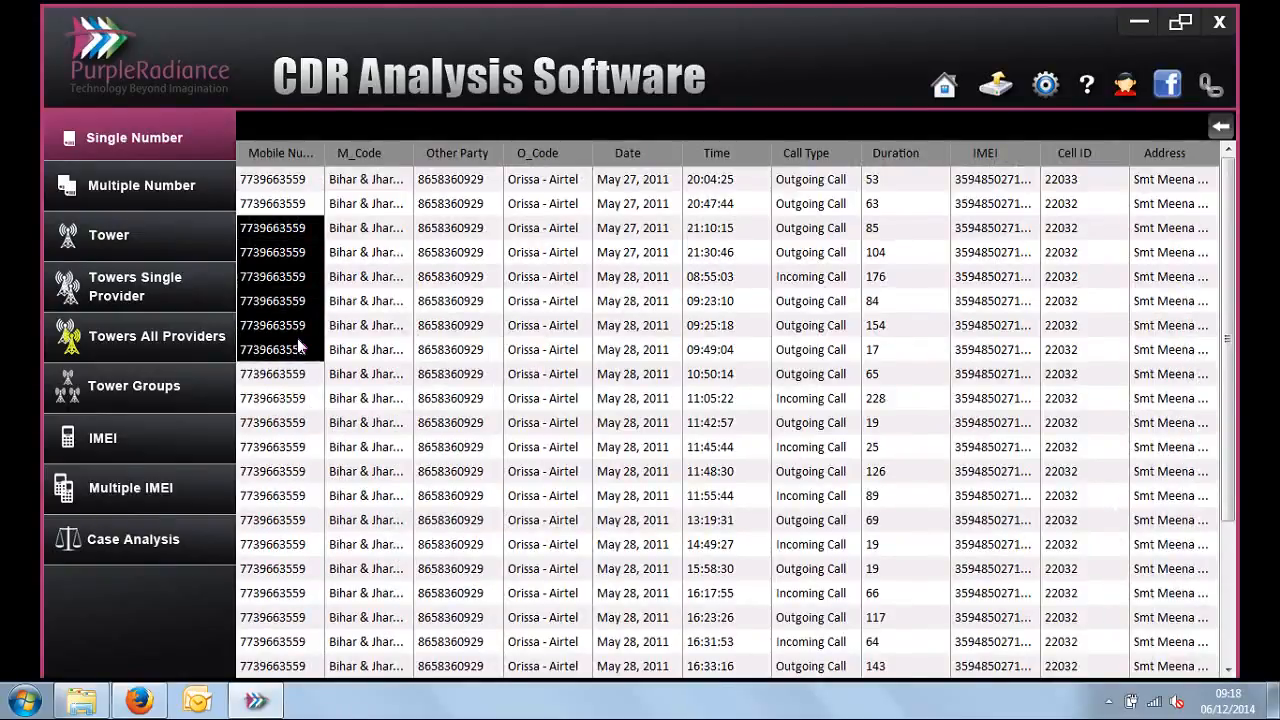
left_click_drag(474, 256, 478, 350)
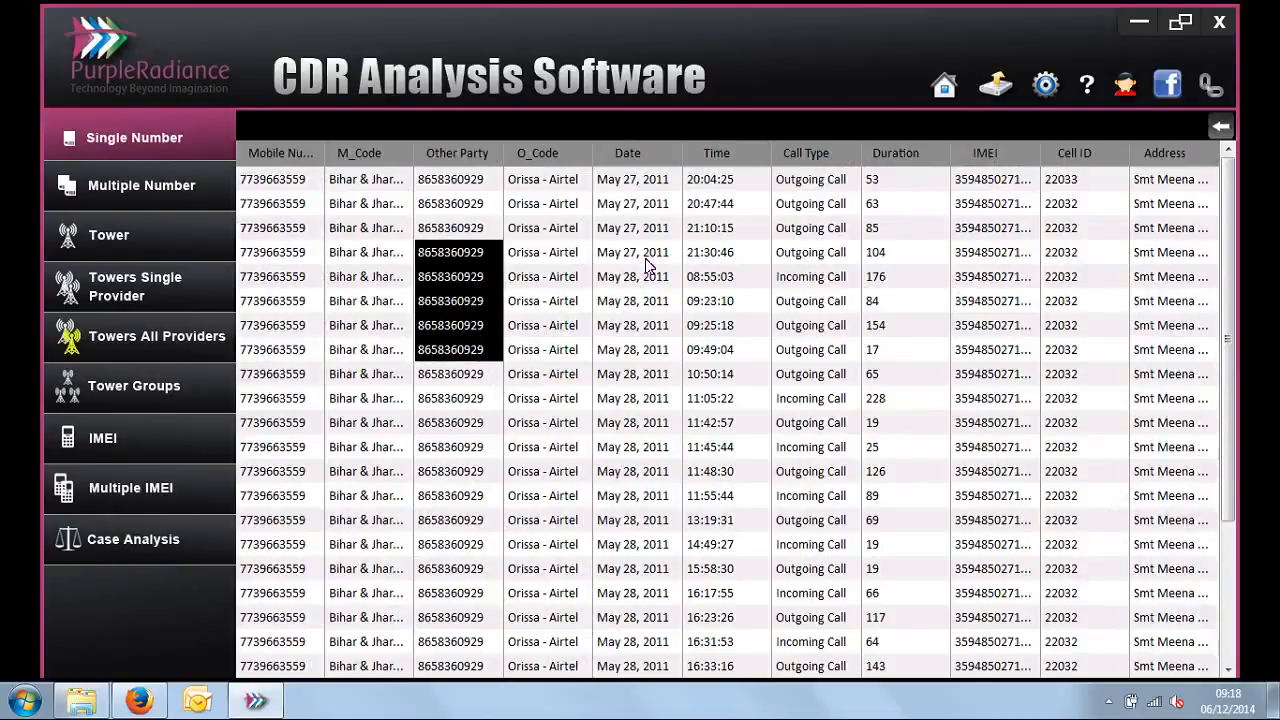
left_click_drag(649, 258, 652, 350)
left_click_drag(723, 245, 728, 323)
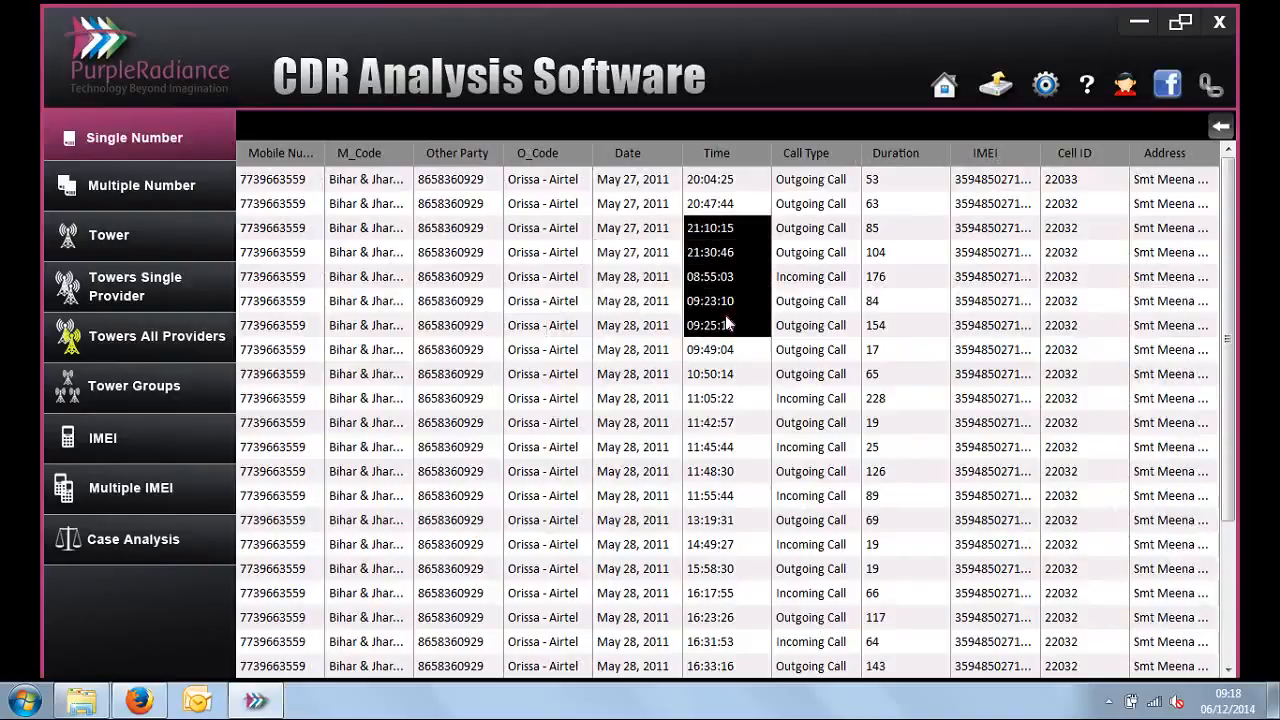
Step: Check the call type and duration of individual records in the detailed call list
left_click(814, 300)
left_click(815, 347)
left_click(820, 398)
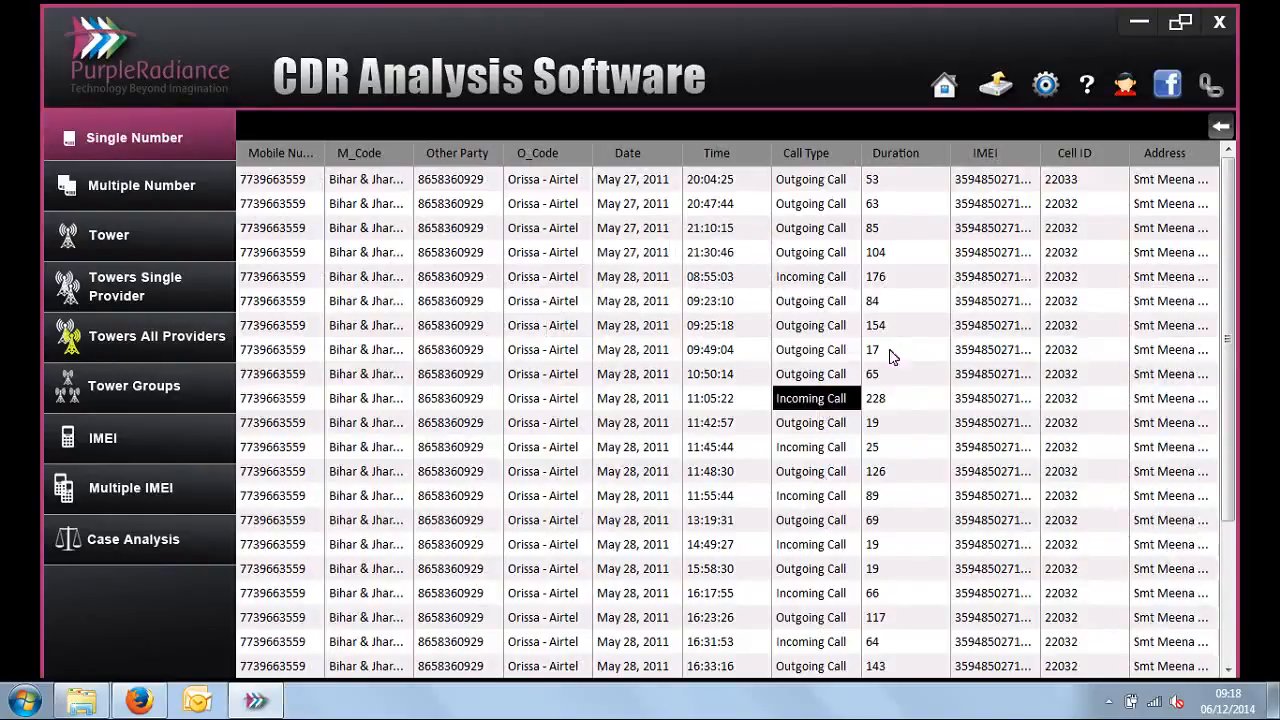
left_click(897, 280)
left_click(897, 301)
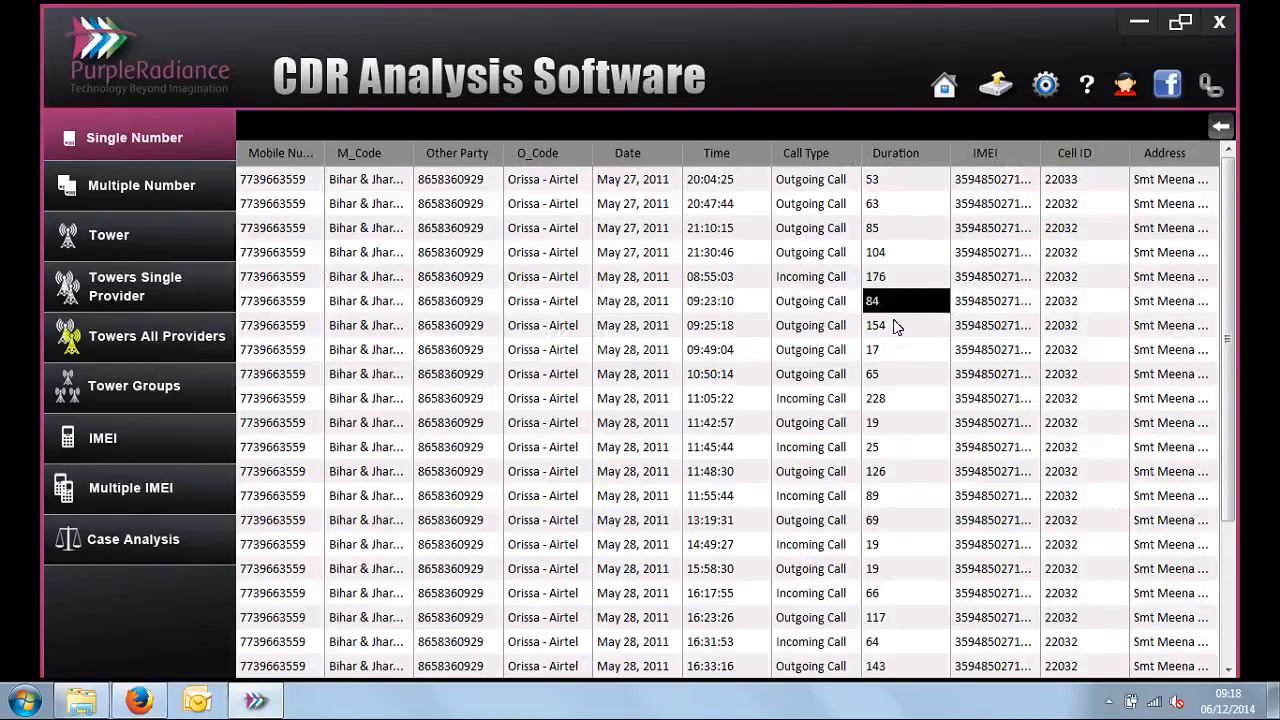
left_click(897, 325)
Step: Narrow the Duration column to give IMEI more room, and inspect one record's IMEI and Cell ID
left_click_drag(950, 156, 918, 158)
left_click(968, 257)
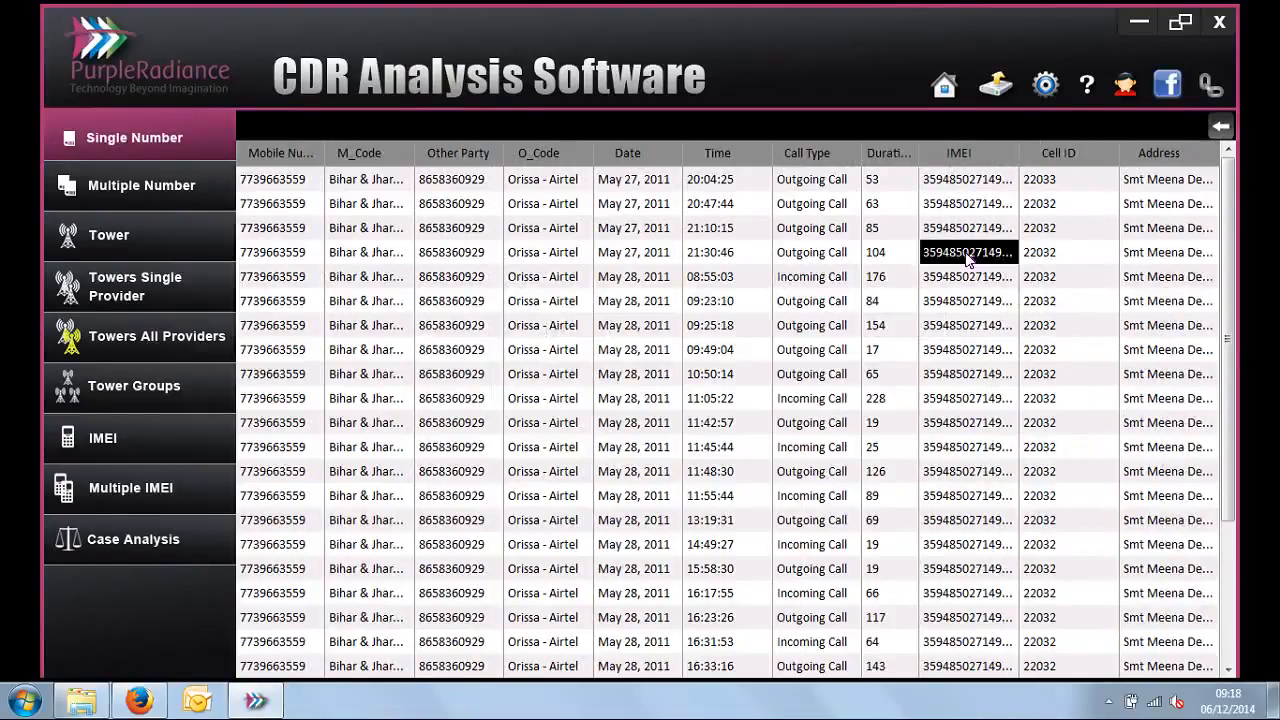
left_click(1034, 262)
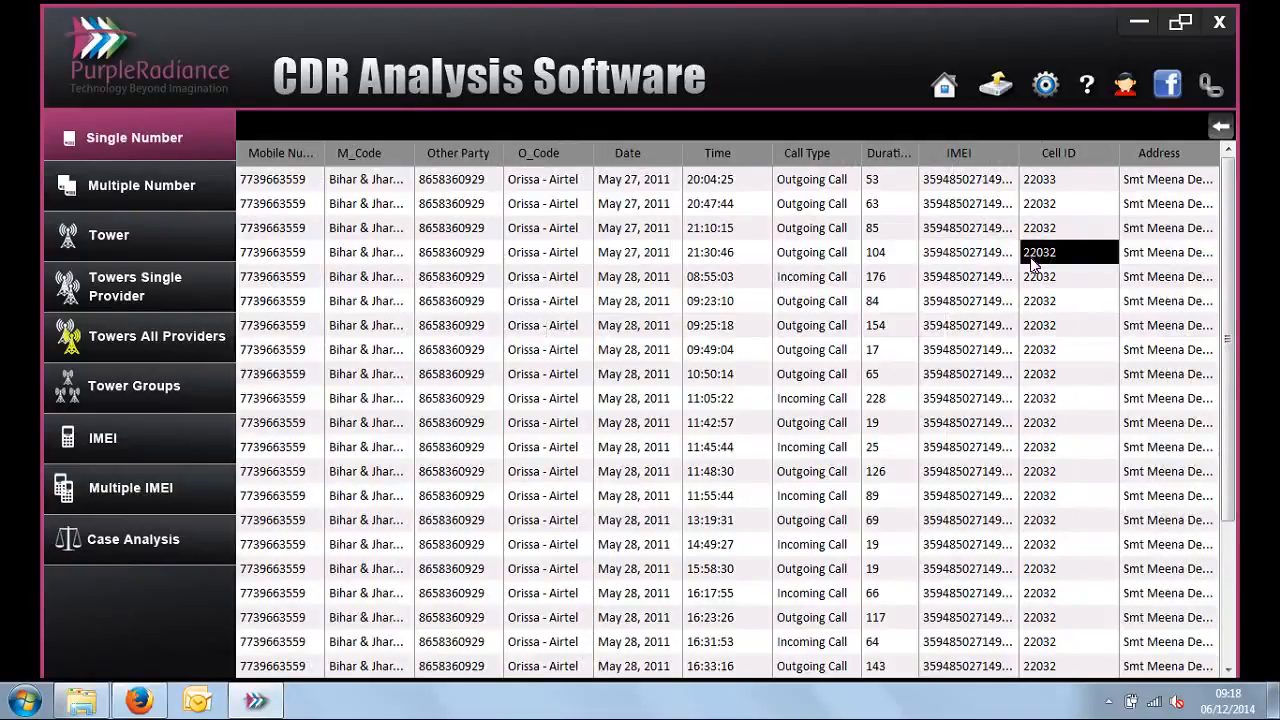
Step: Fit the detailed call records to the page so that long cell contents wrap
right_click(974, 251)
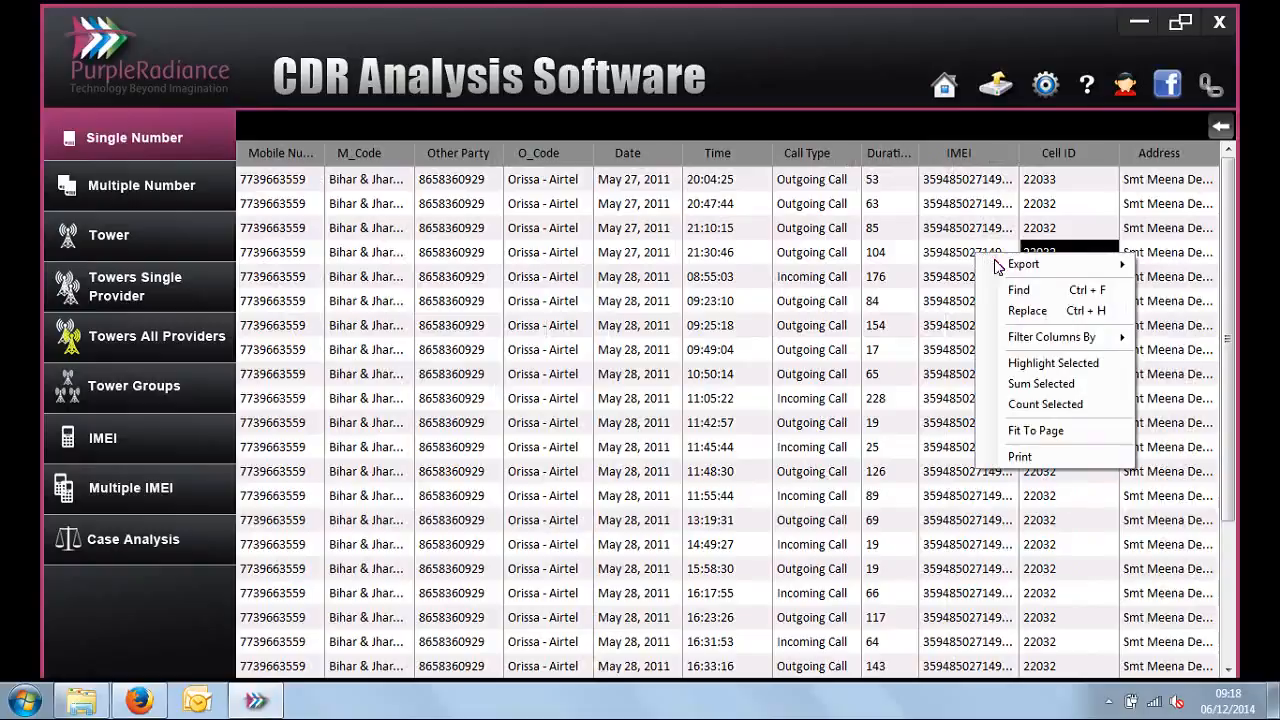
mouse_move(996, 263)
mouse_move(1058, 345)
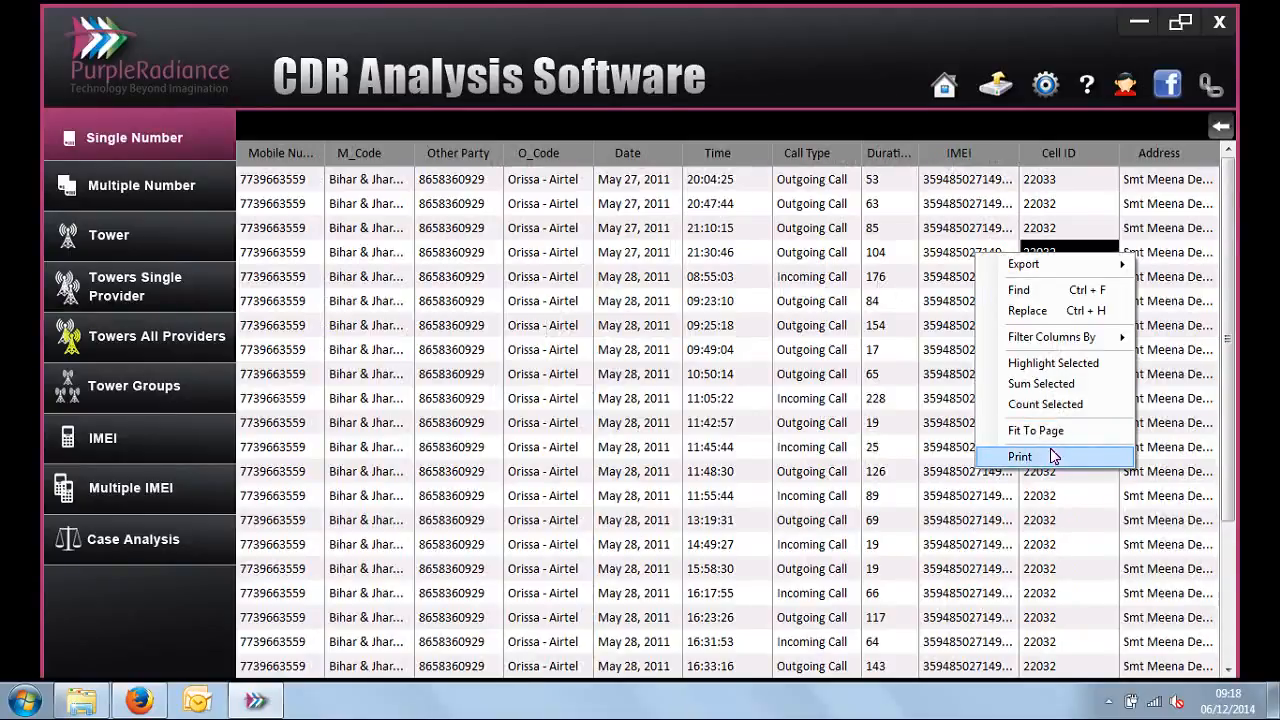
left_click(1053, 431)
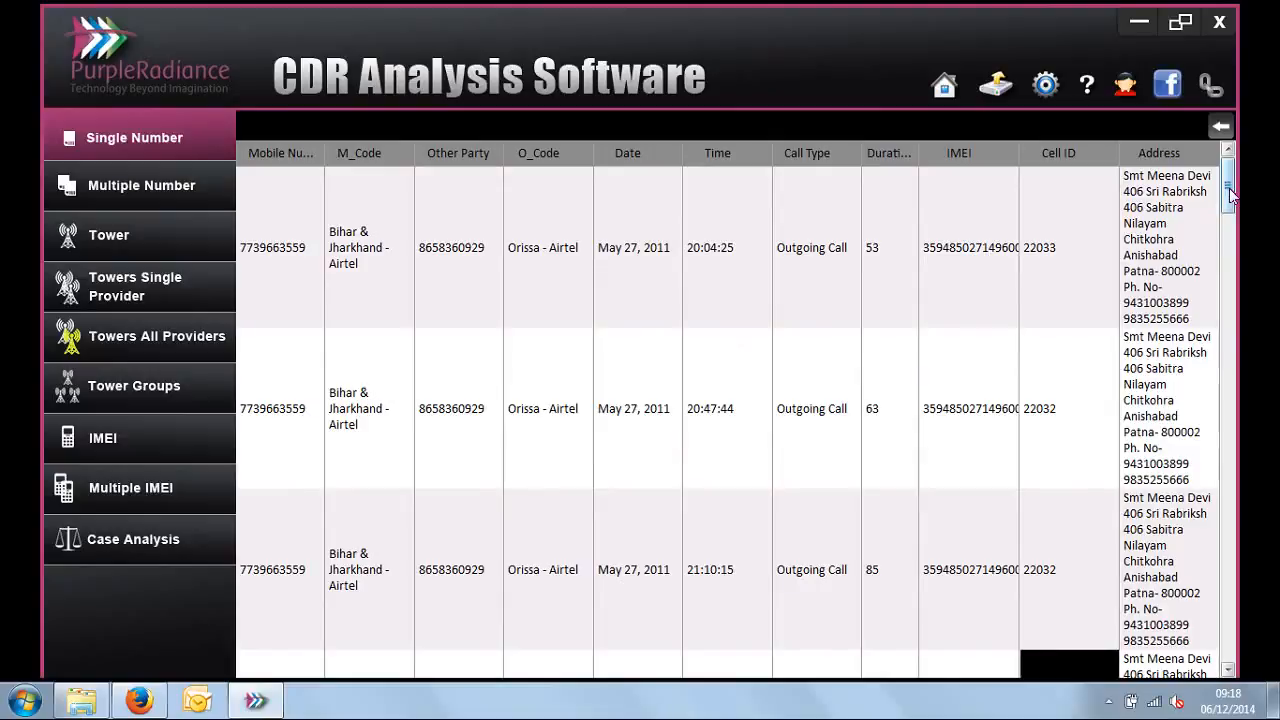
Step: Review the cell IDs, full tower addresses and mobile numbers throughout the wrapped call records
left_click(1188, 232)
left_click(1054, 267)
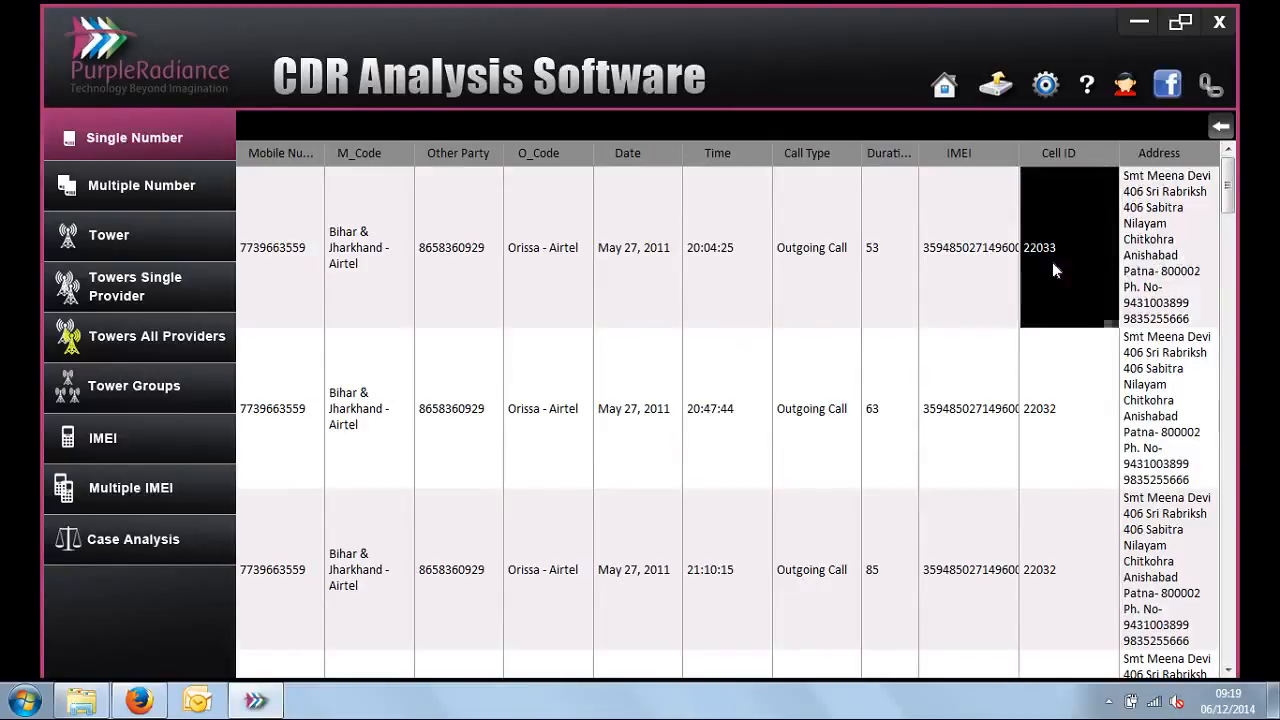
left_click(1176, 288)
left_click(1082, 277)
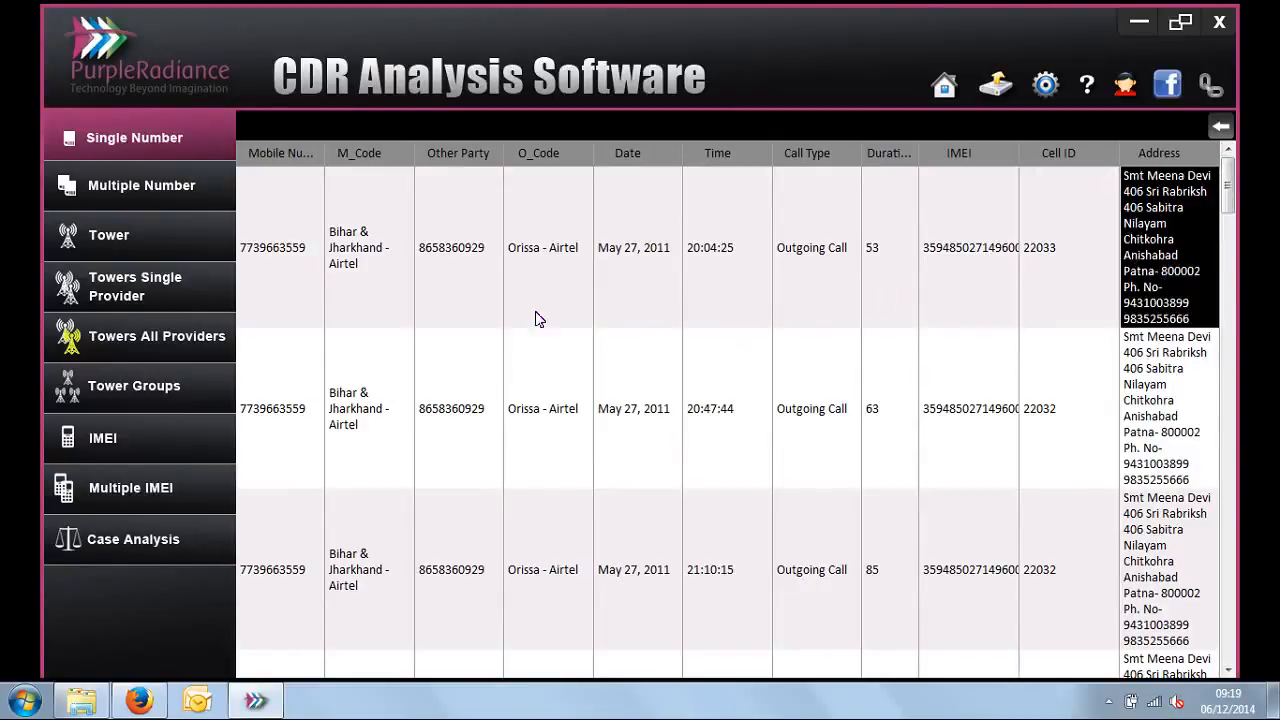
left_click(305, 275)
left_click_drag(305, 272, 299, 431)
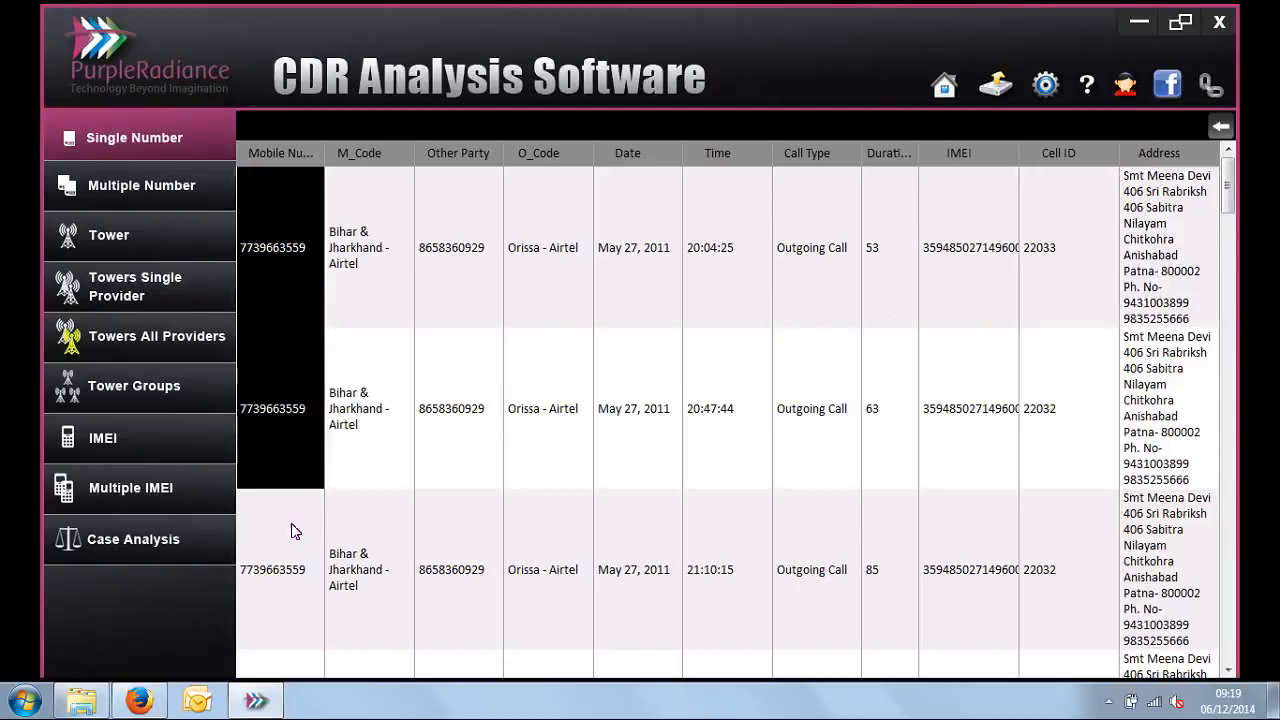
left_click_drag(295, 531, 298, 534)
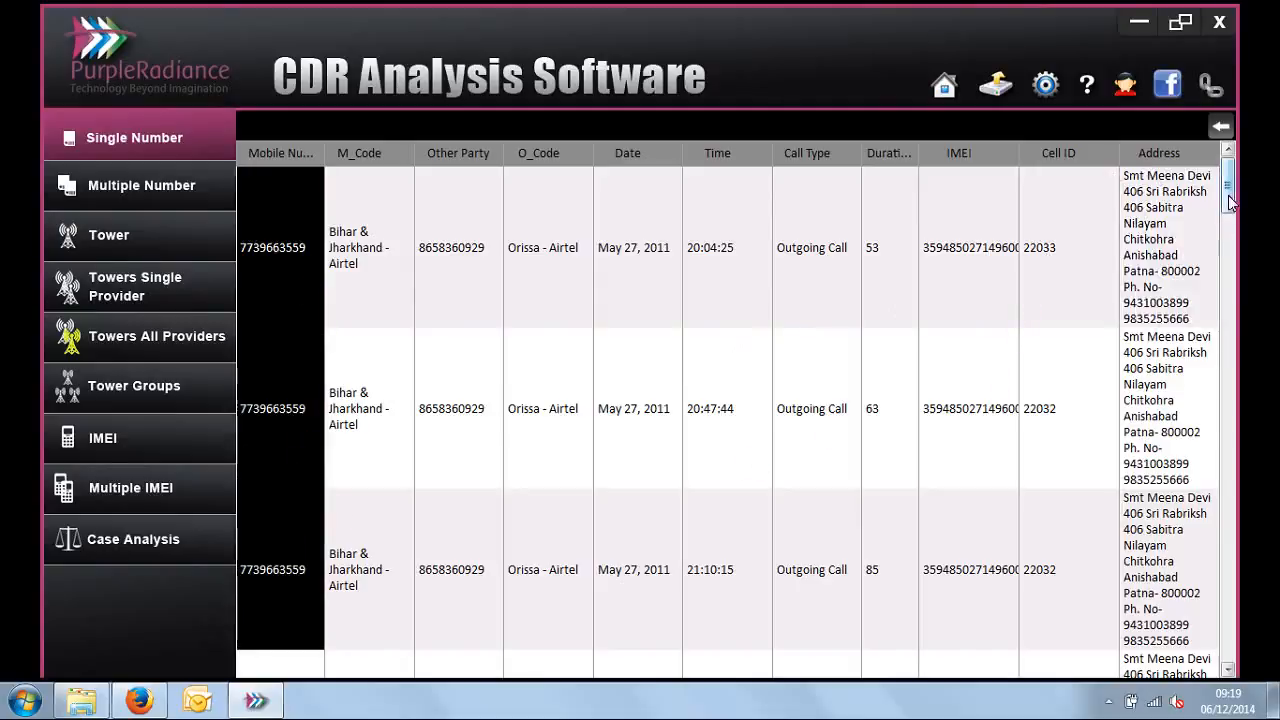
left_click_drag(1230, 203, 1226, 580)
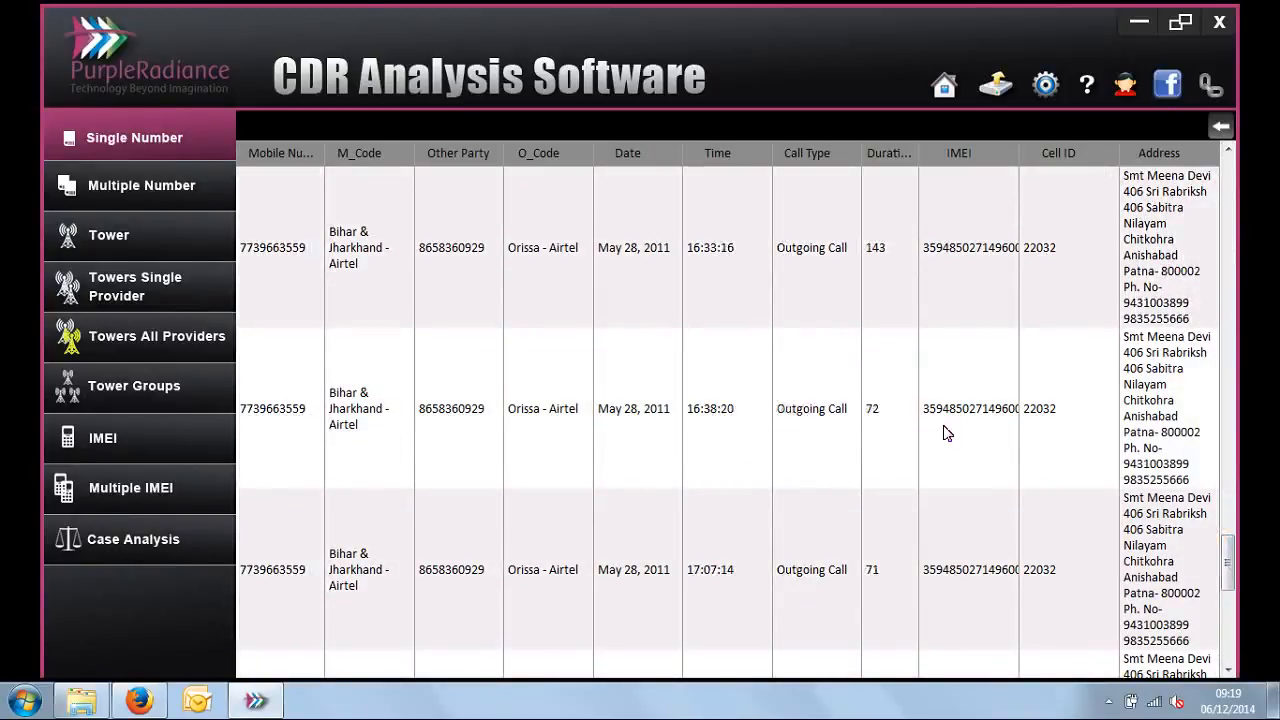
Step: Inspect the call type, duration, IMEI and Cell ID of the May 28, 2011 record timed 16:38:20
left_click(816, 402)
left_click(822, 568)
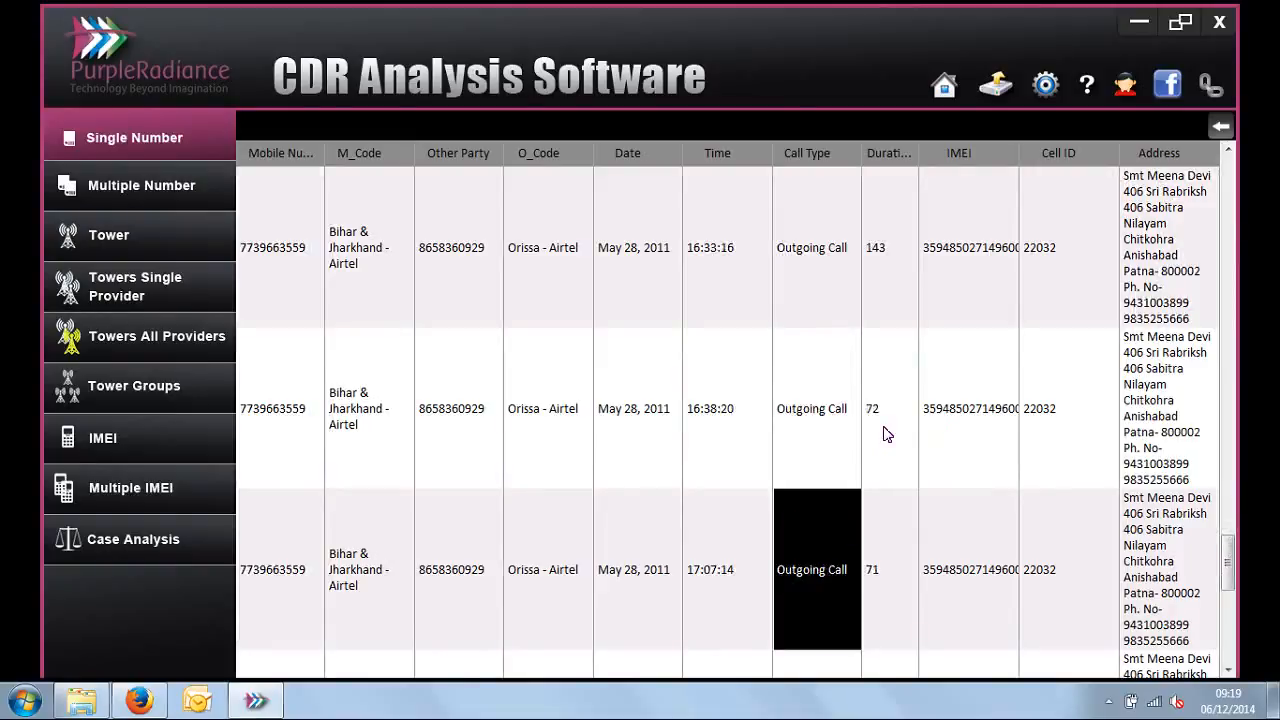
left_click(884, 430)
left_click(970, 447)
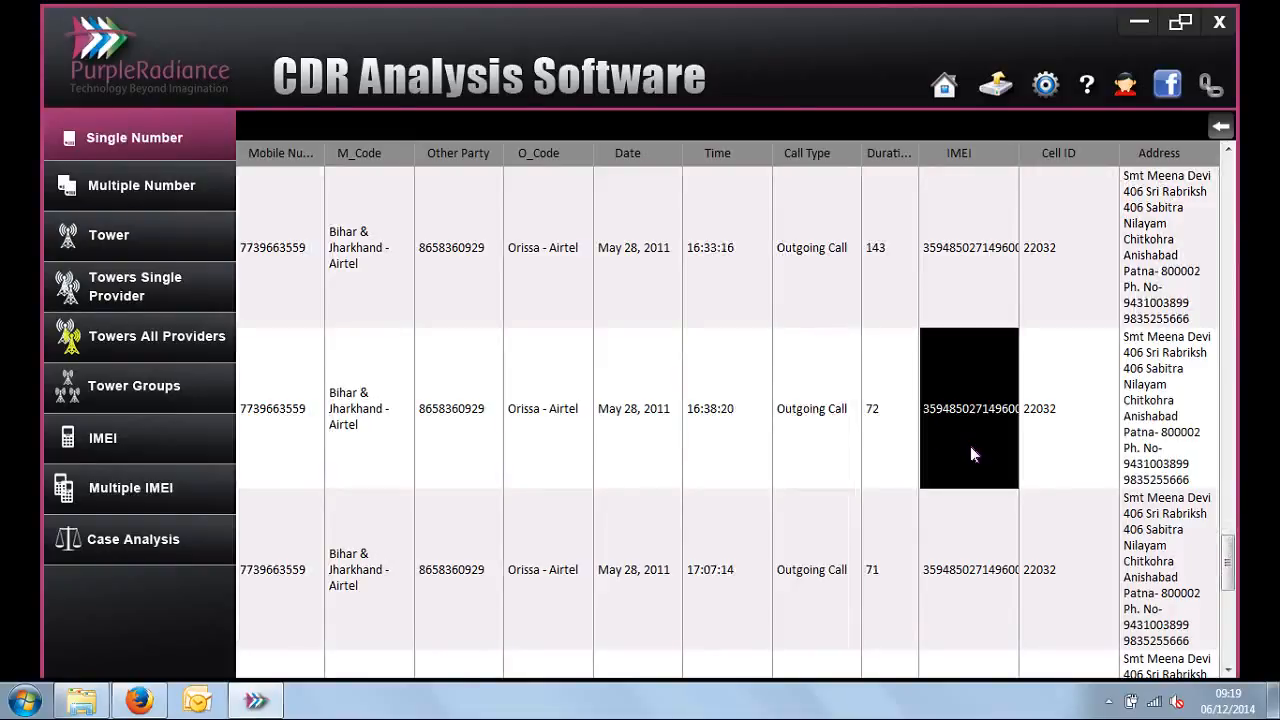
left_click(1085, 434)
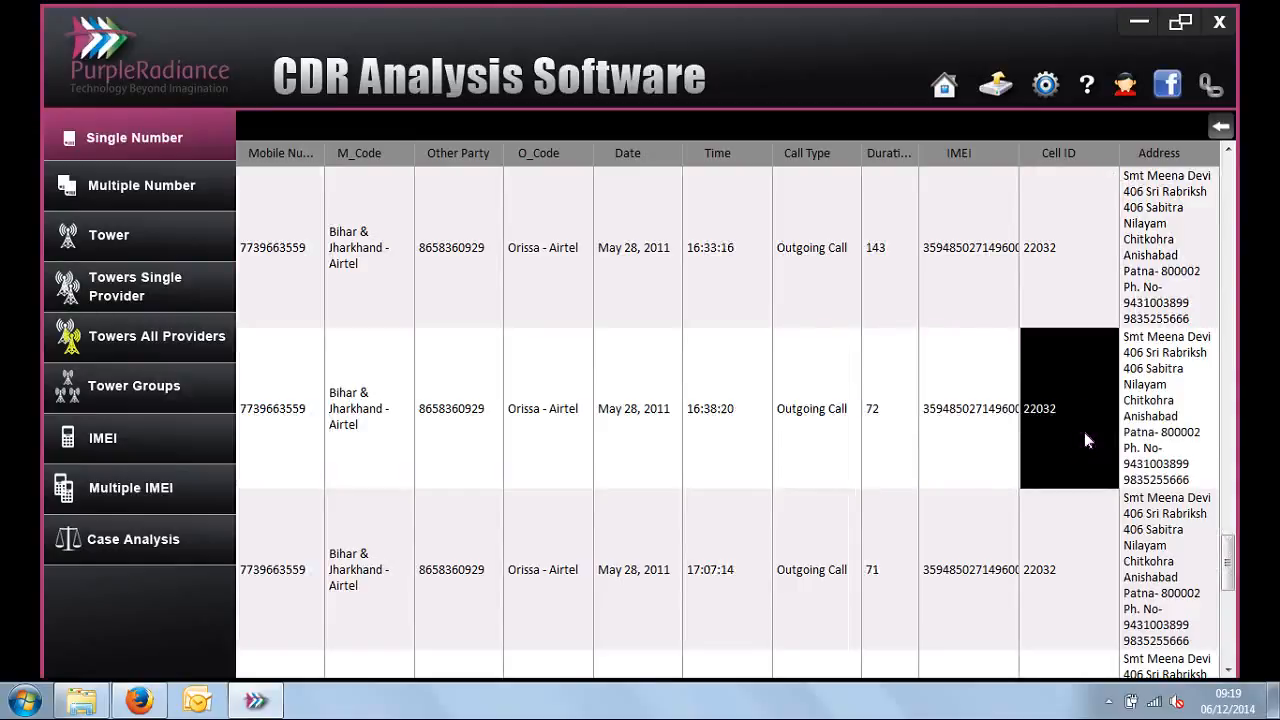
Step: Trace the same 16:38:20 record's mobile number, Cell ID, tower address, other party, date and time
left_click(298, 421)
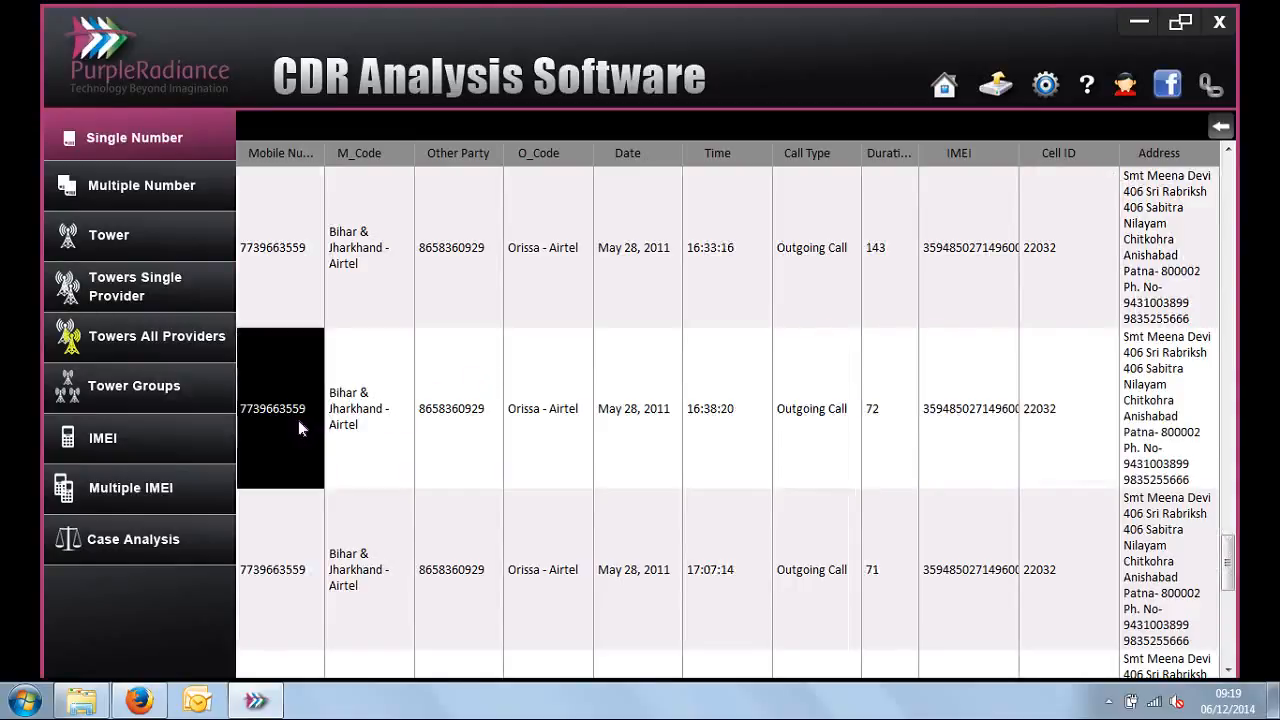
left_click(1058, 438)
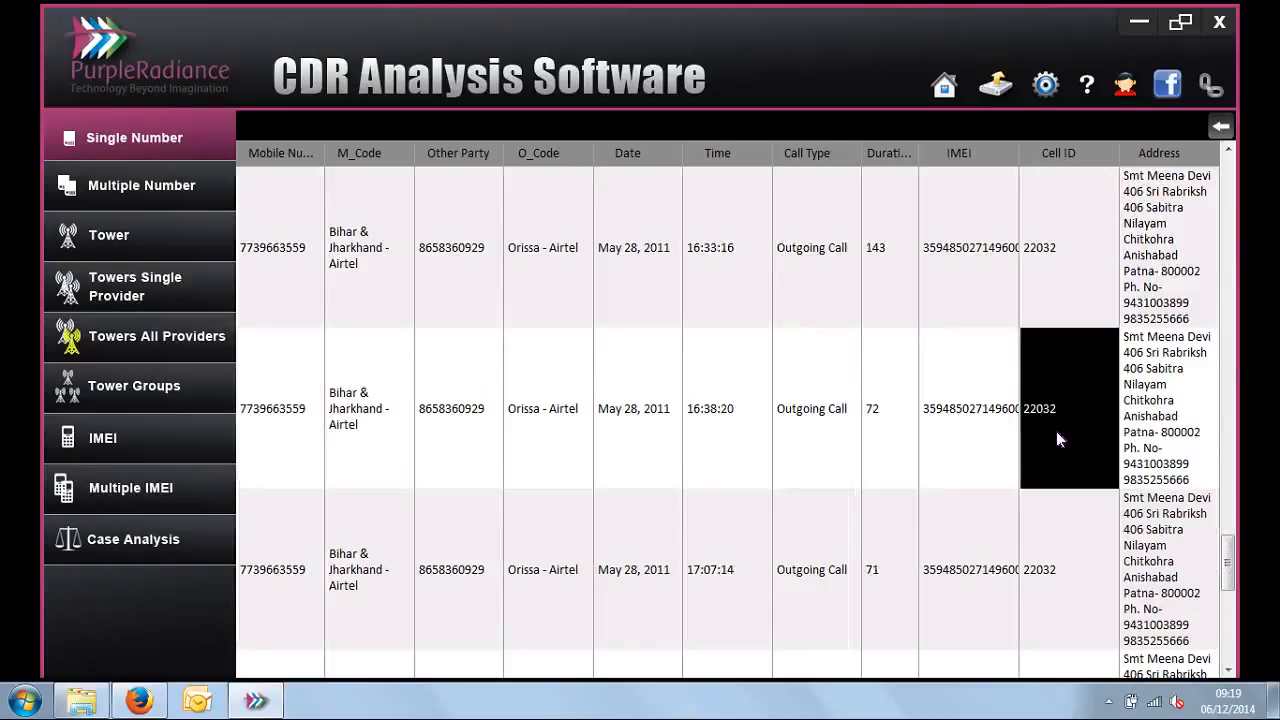
left_click(1150, 440)
left_click(310, 408)
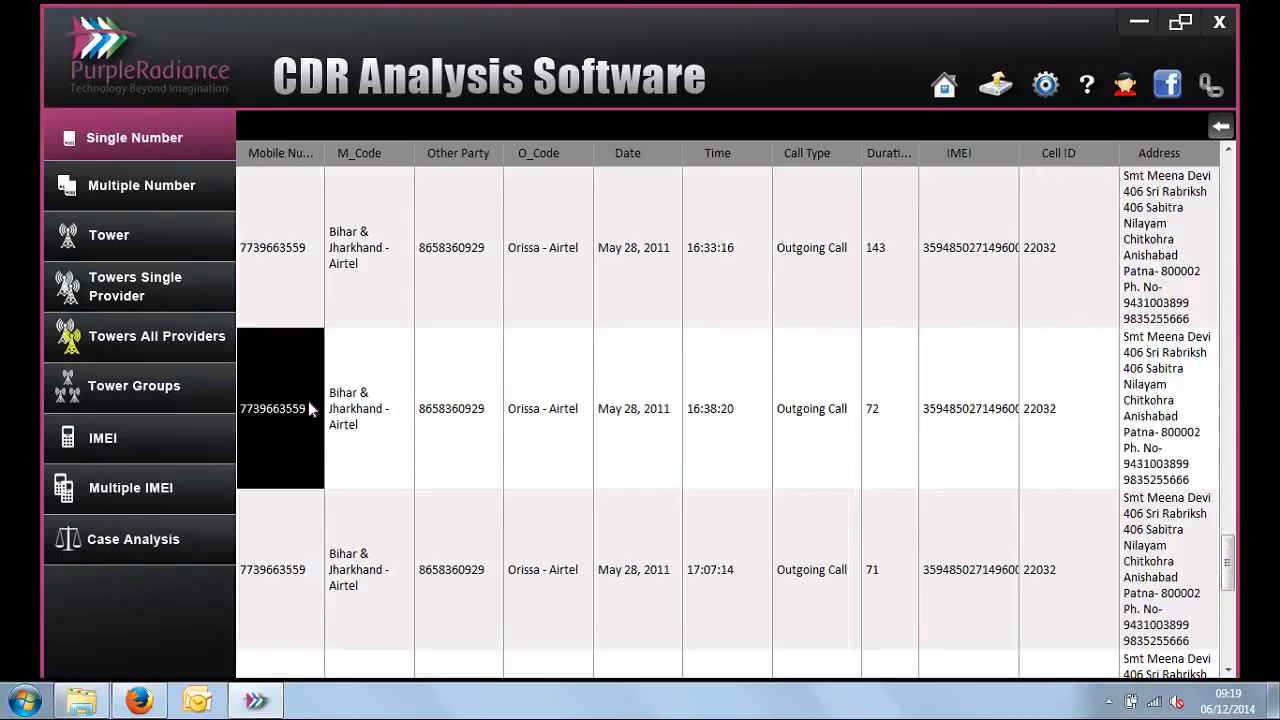
left_click(459, 415)
left_click(628, 414)
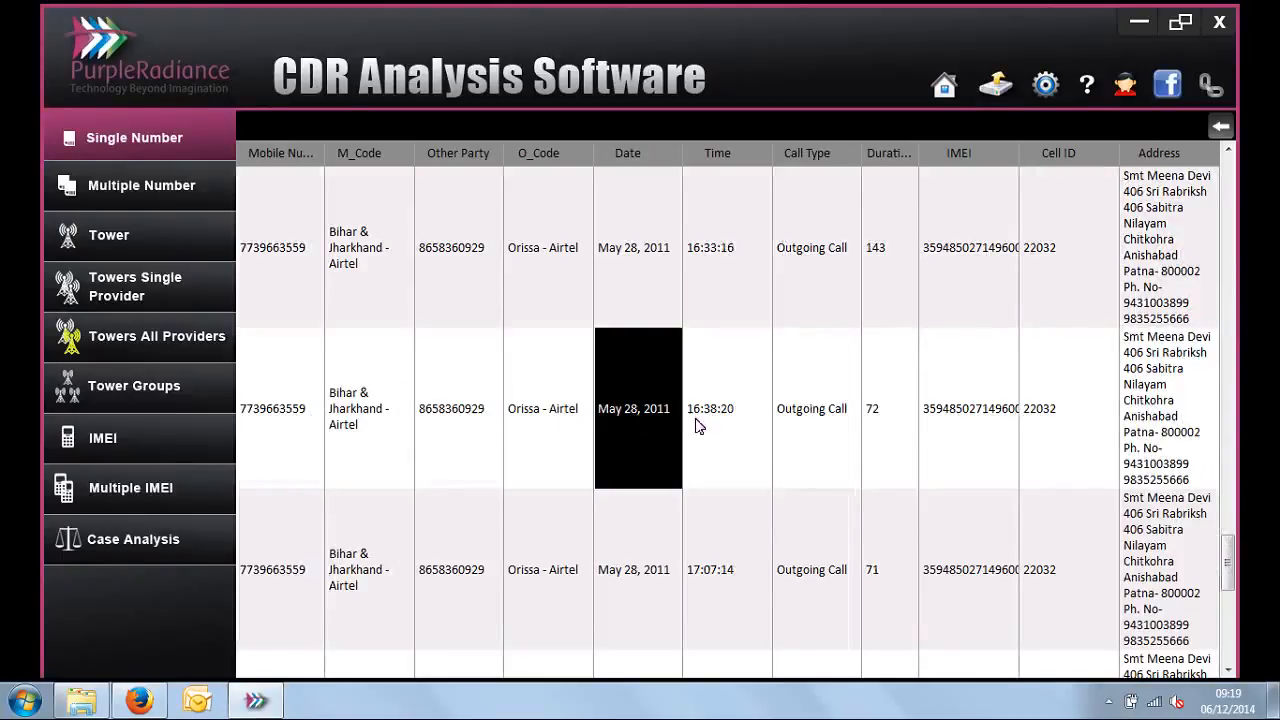
left_click(723, 428)
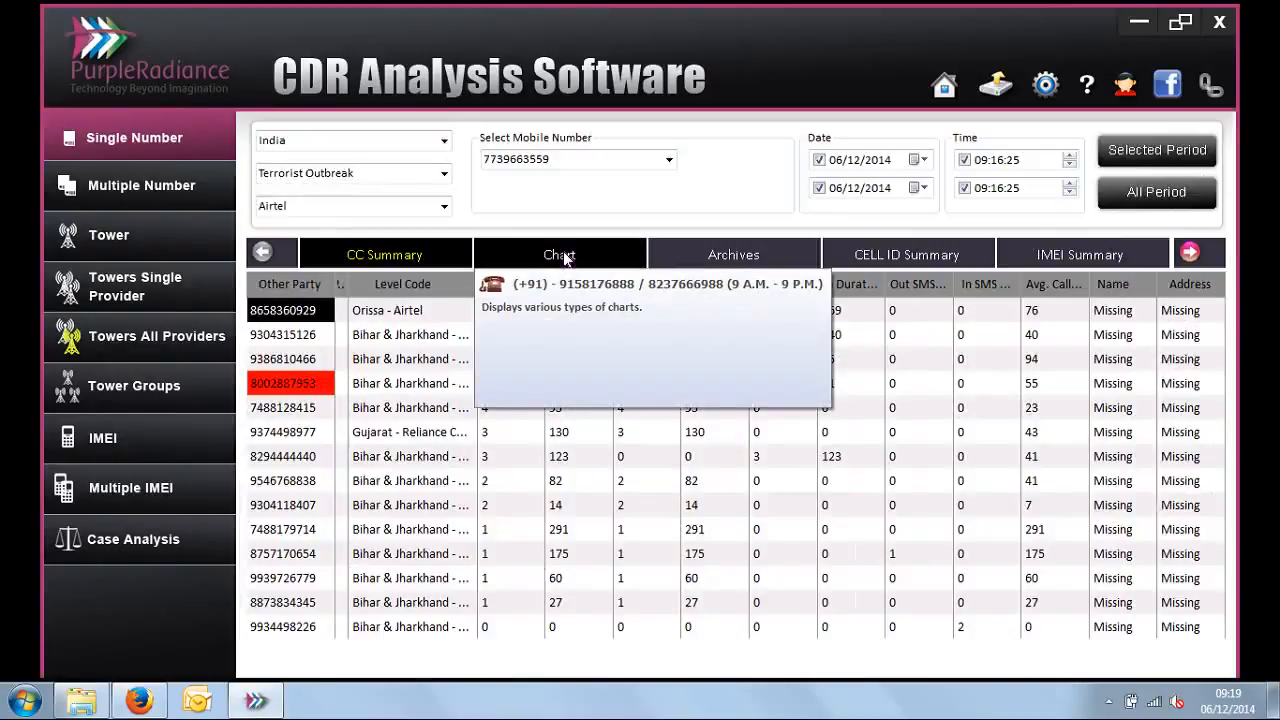
Step: Chart the selected mobile number's records by Call Types as a Bar chart
left_click(565, 257)
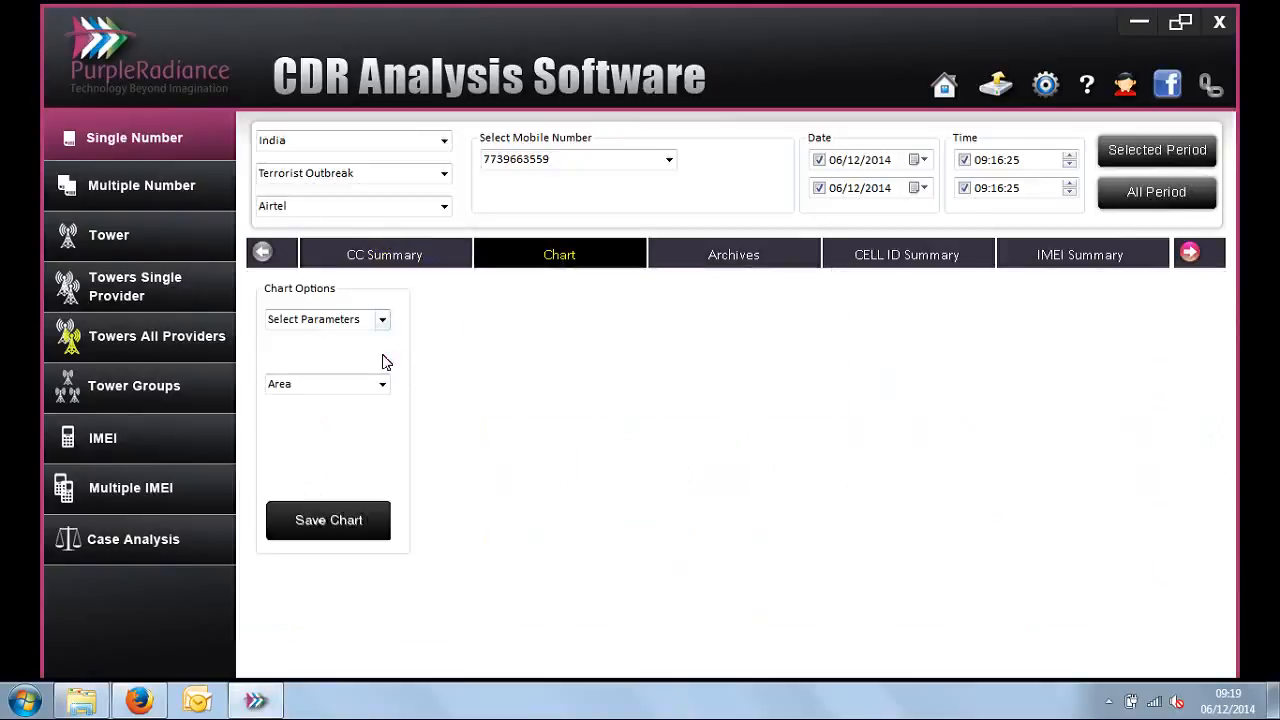
left_click(382, 384)
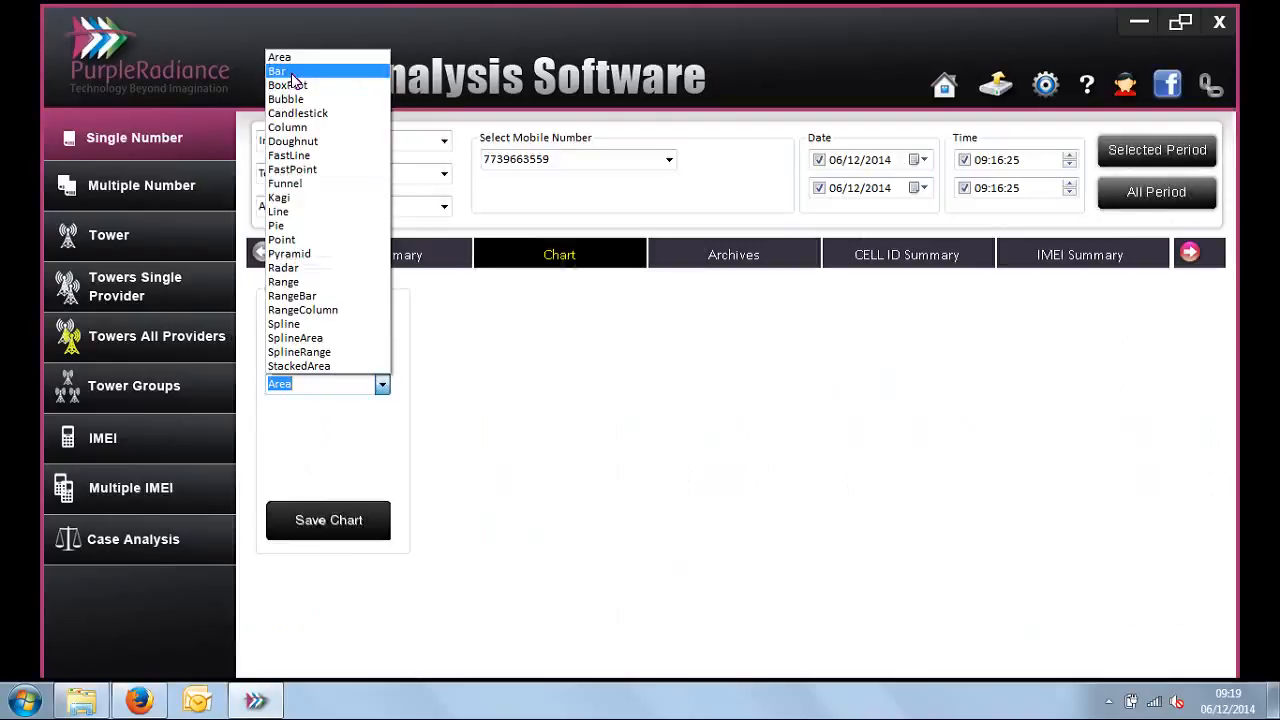
left_click(292, 72)
left_click(382, 321)
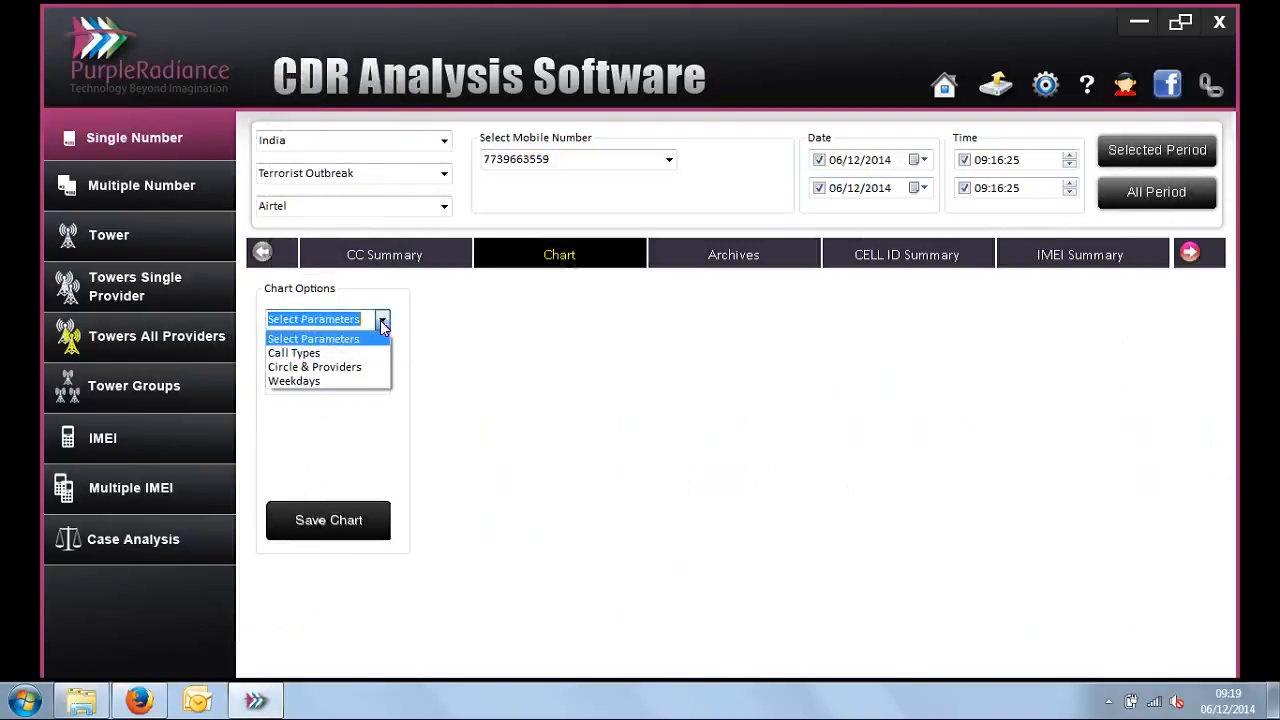
left_click(367, 359)
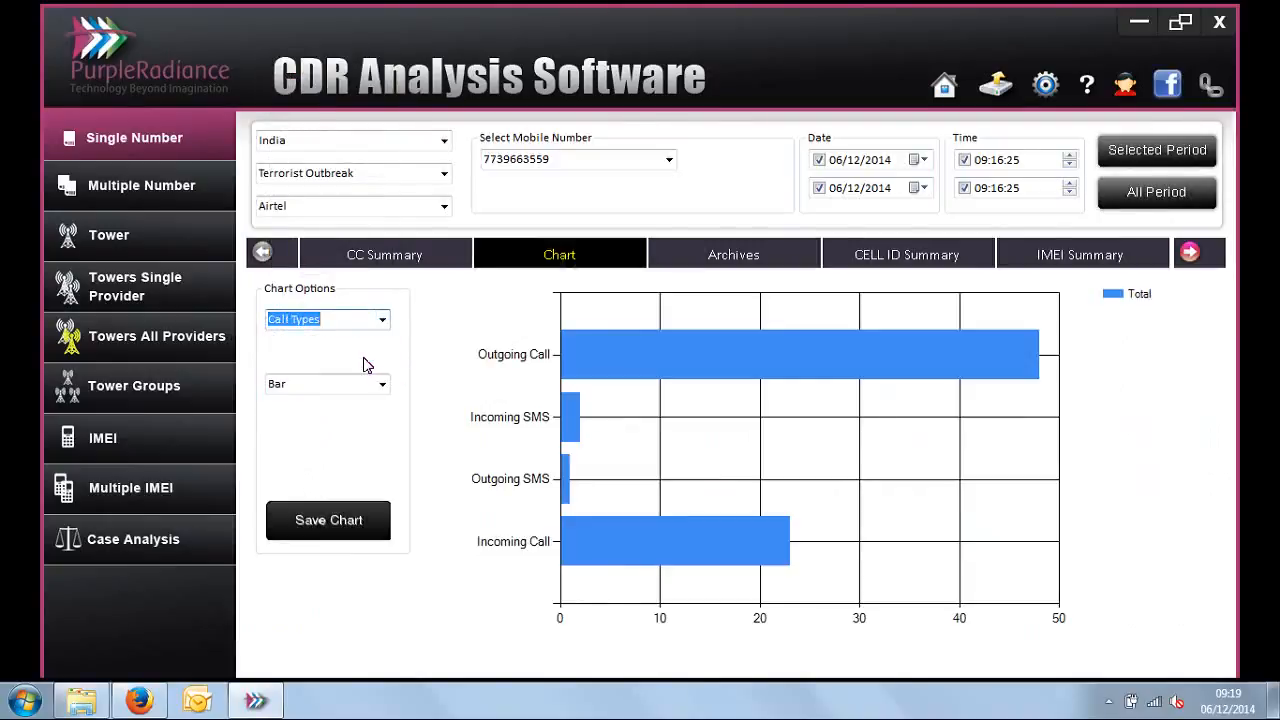
left_click(597, 157)
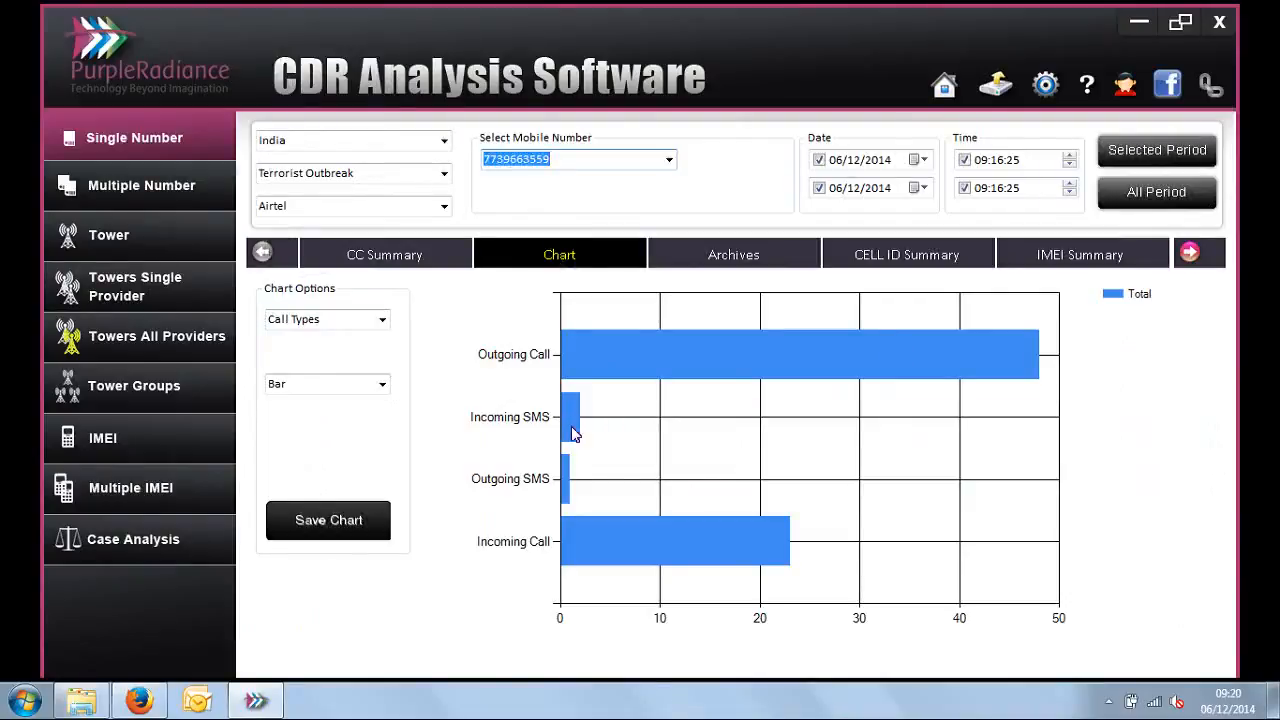
Step: Chart the same records by Circle & Providers, then by Weekdays, keeping the Bar type
left_click(382, 319)
left_click(360, 368)
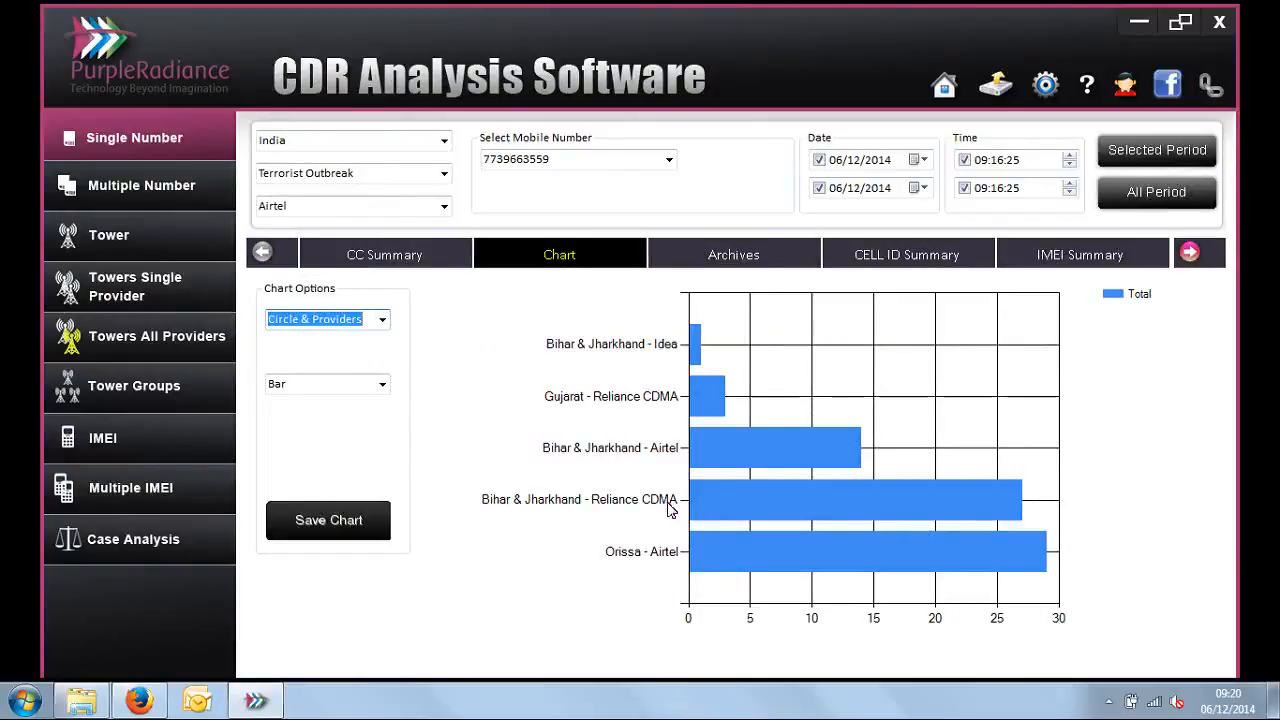
left_click(381, 319)
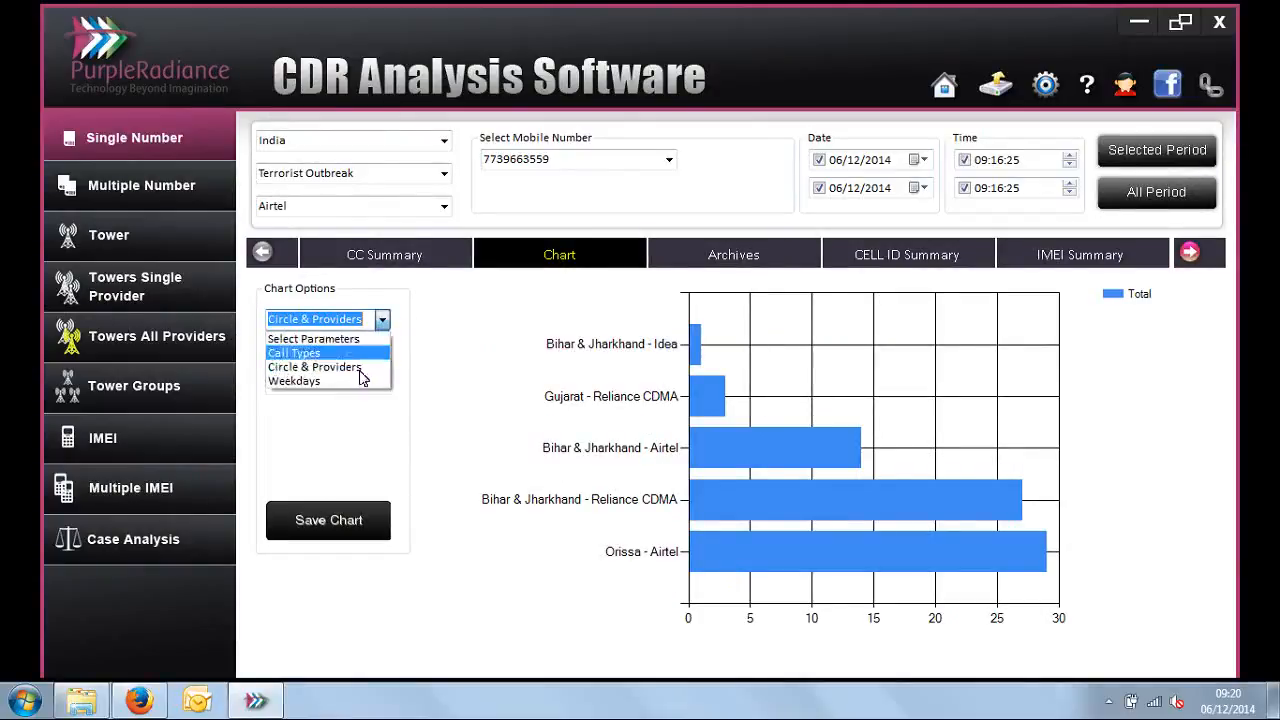
left_click(355, 380)
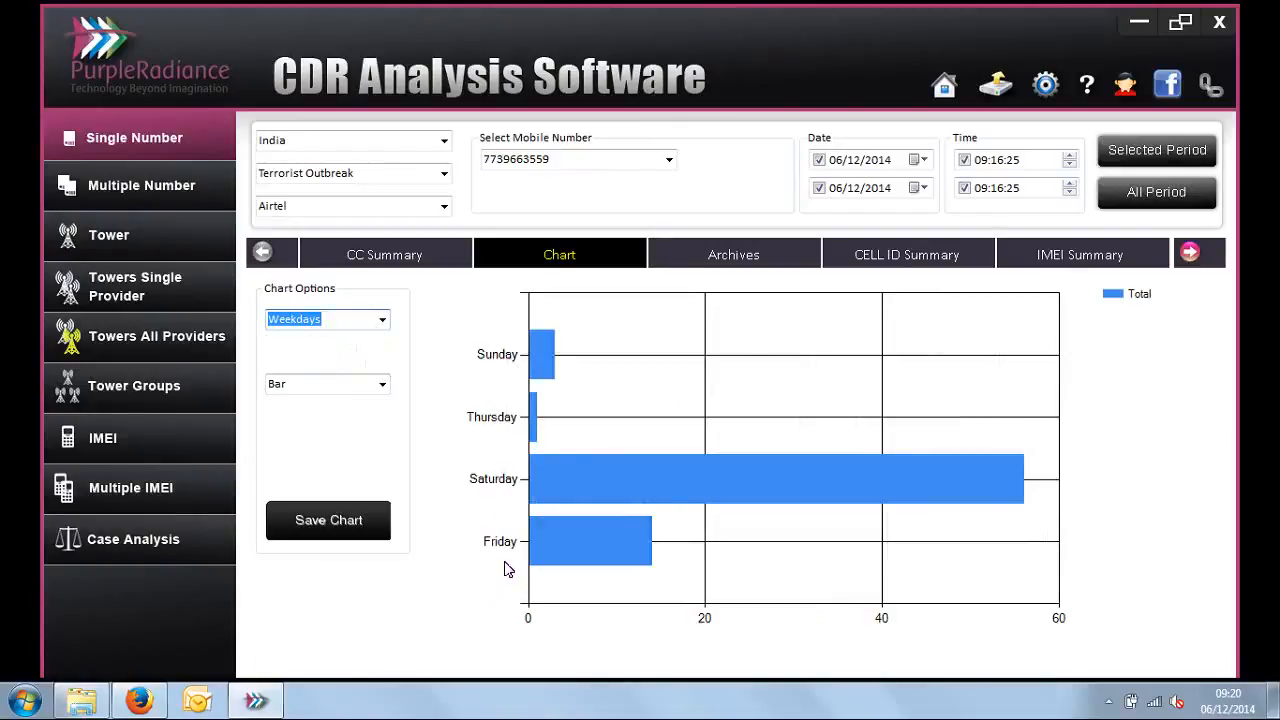
Step: Review the archived numbers and their totals for the selected mobile number
left_click(557, 160)
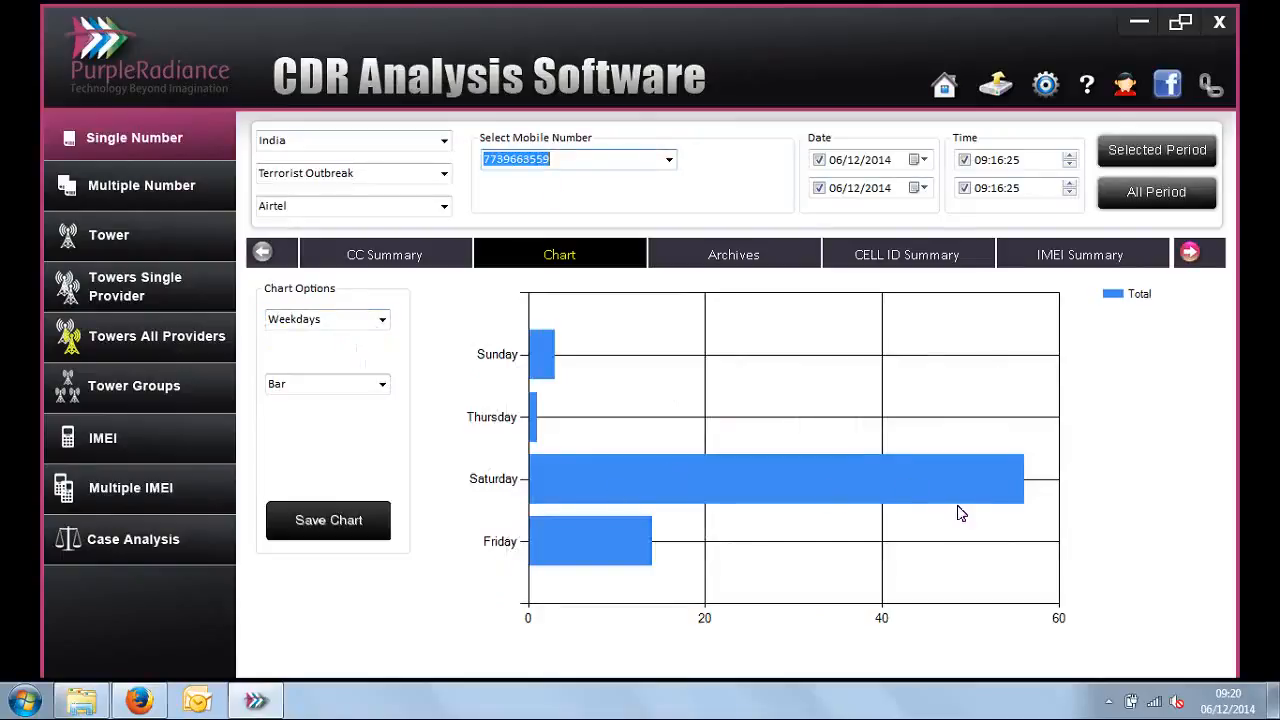
left_click(757, 252)
left_click(657, 404)
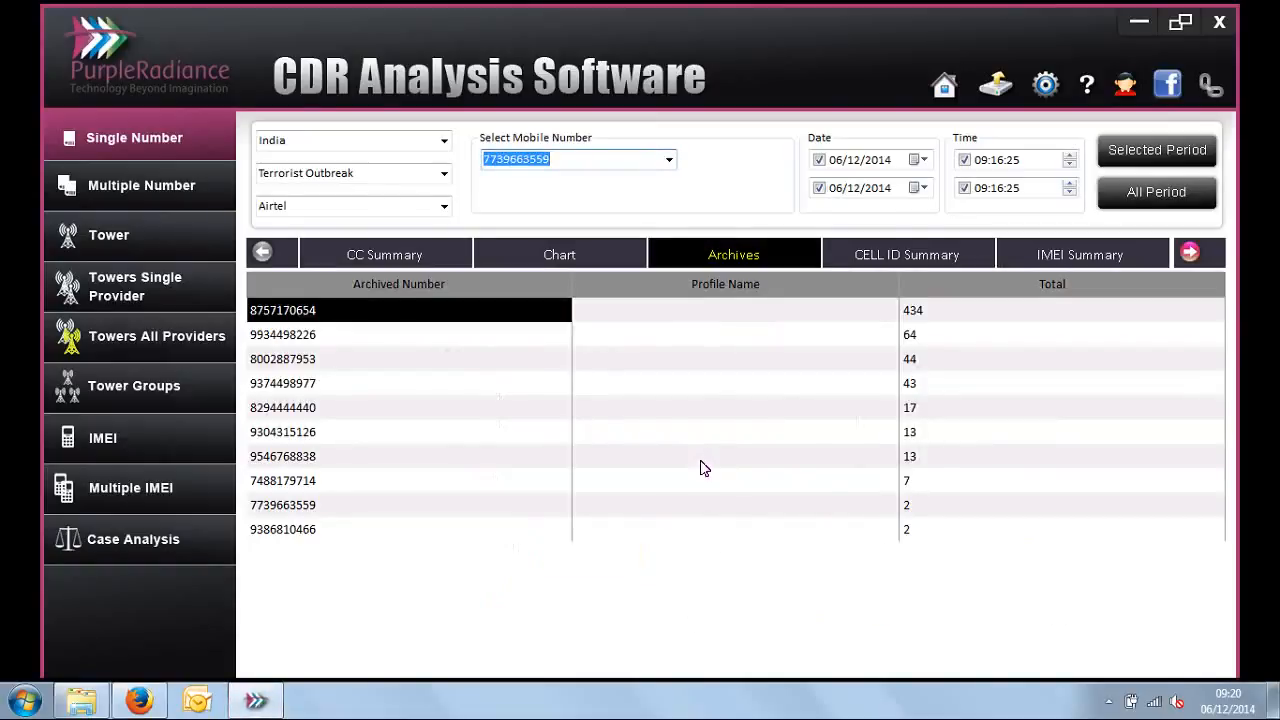
Step: Show the Cell ID summary, narrow Cell ID and Total Calls to widen Address, and check the first cell's total calls
left_click(868, 258)
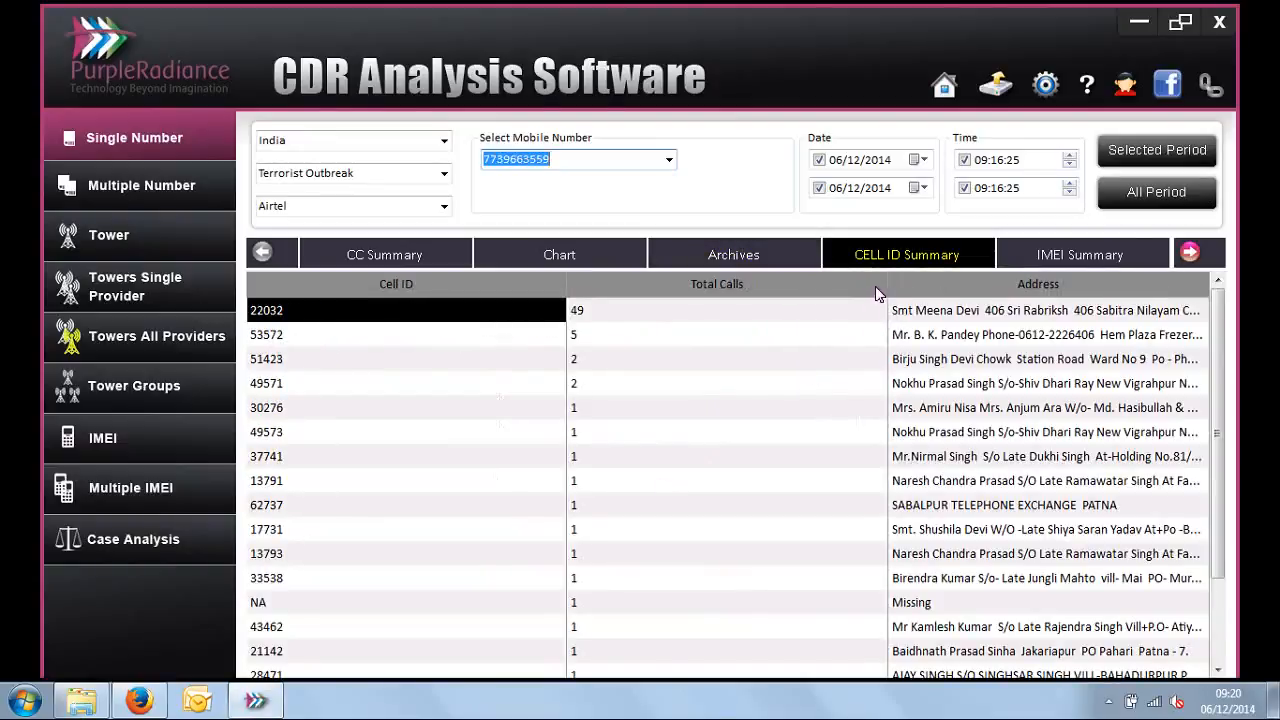
left_click_drag(886, 288, 677, 330)
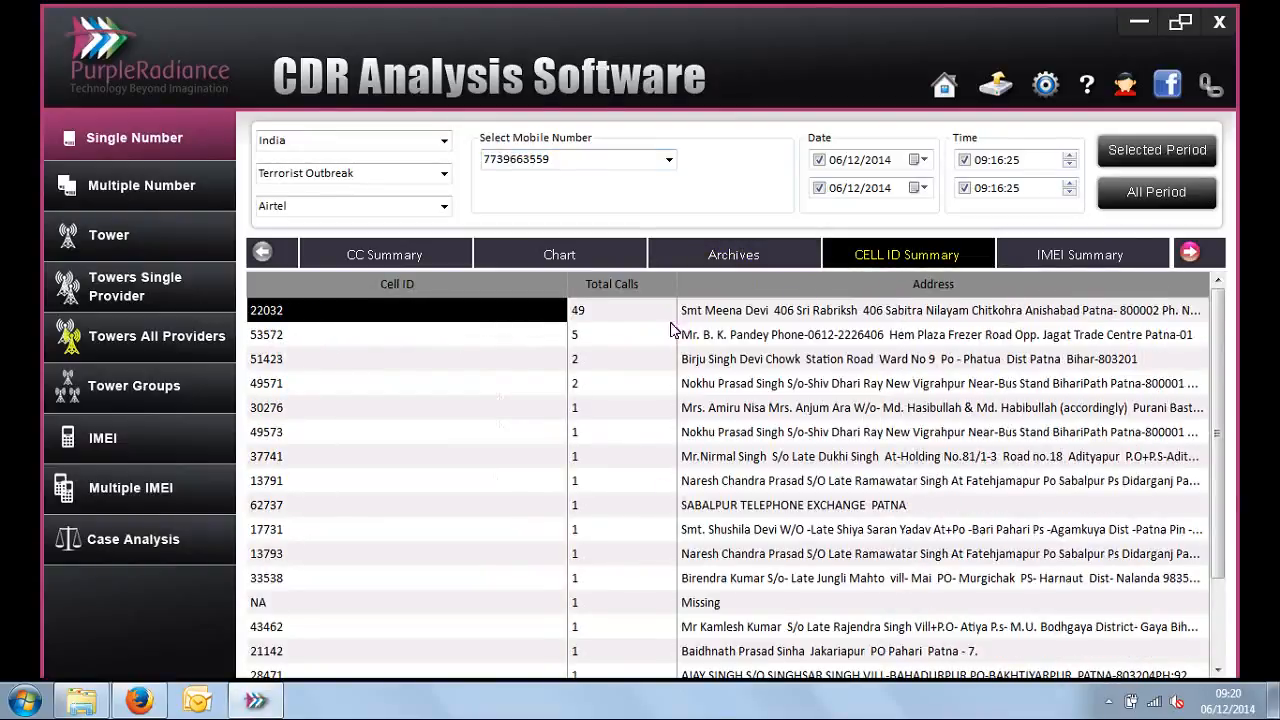
left_click_drag(567, 289, 442, 290)
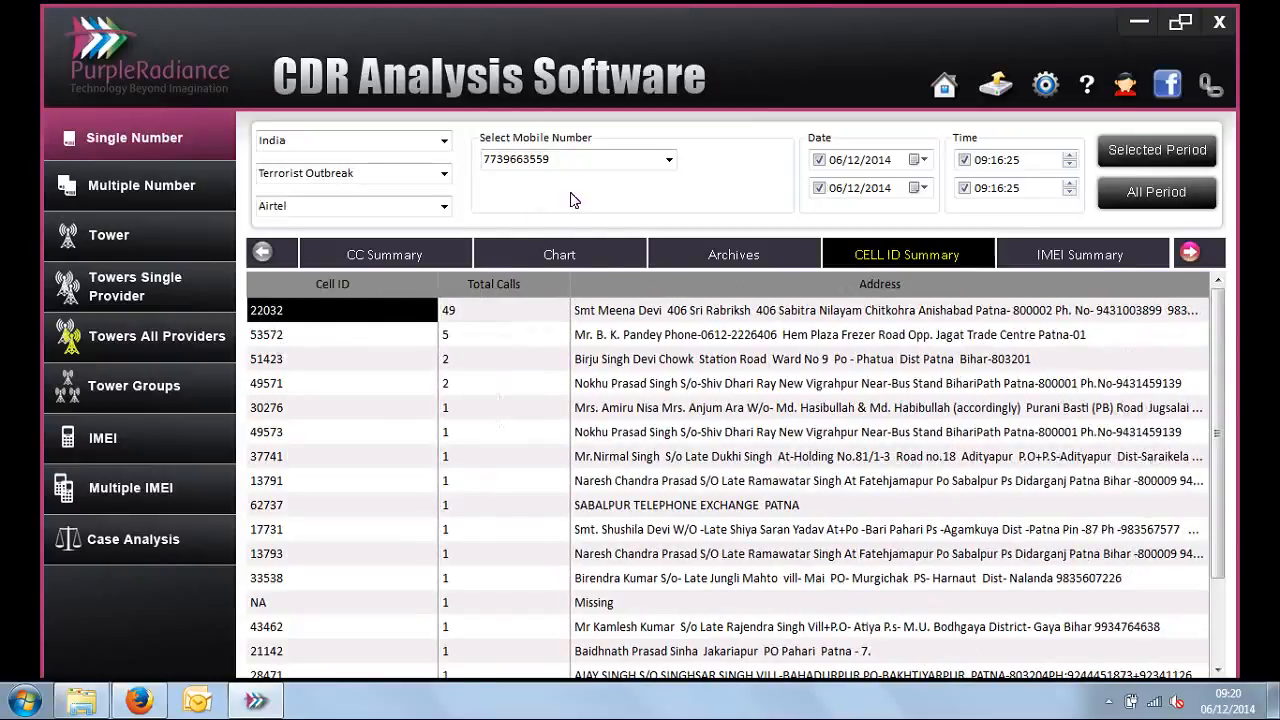
left_click(576, 157)
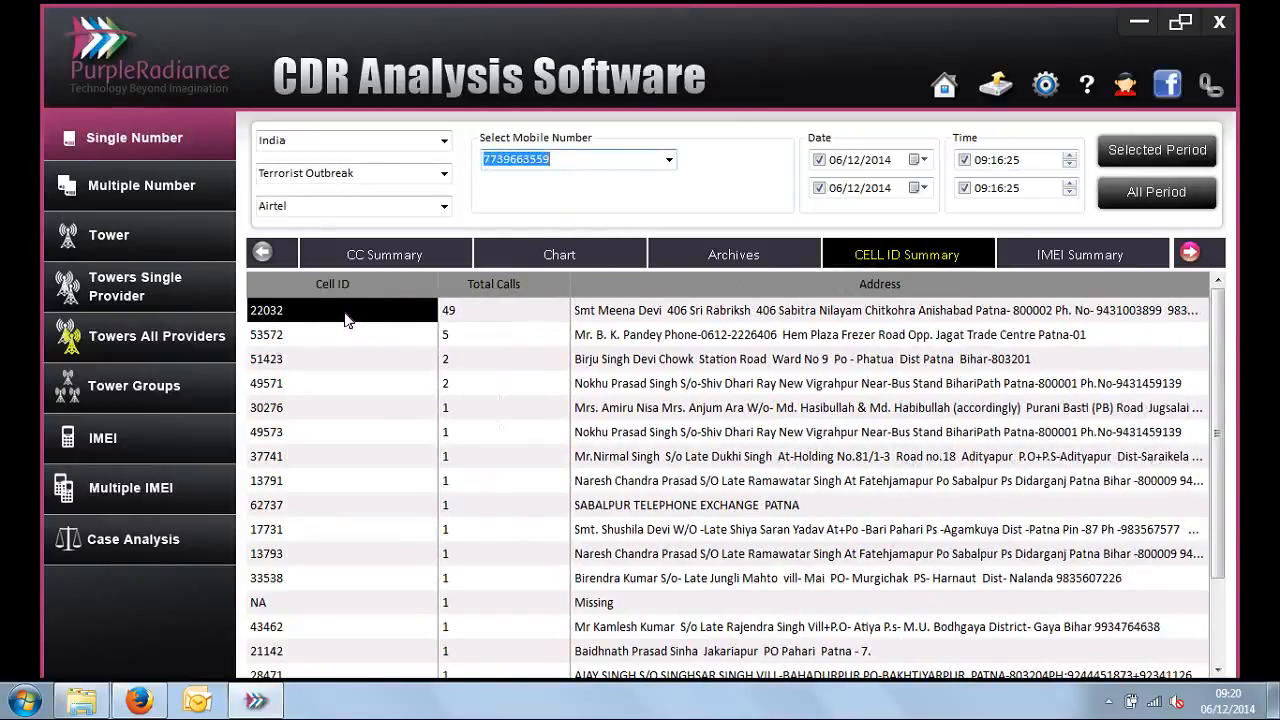
left_click(514, 321)
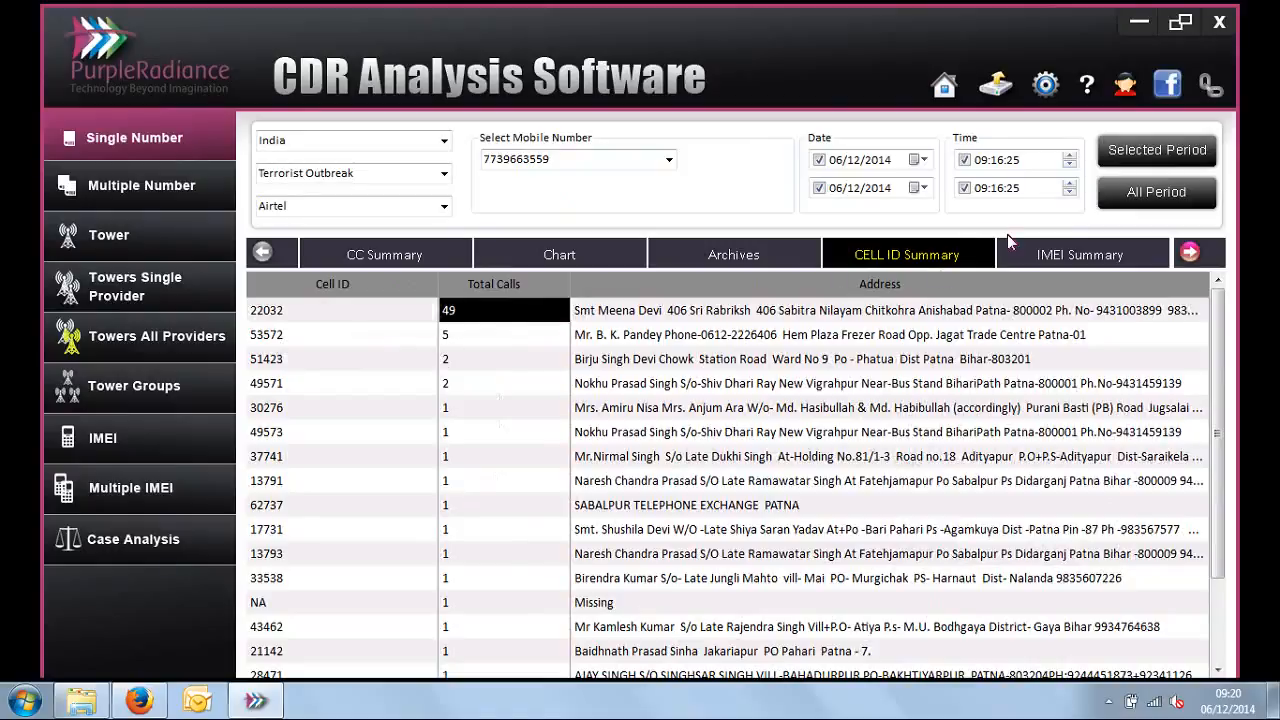
Step: Review the IMEI summary, comparing the handsets used with the total calls made on each
left_click(1029, 253)
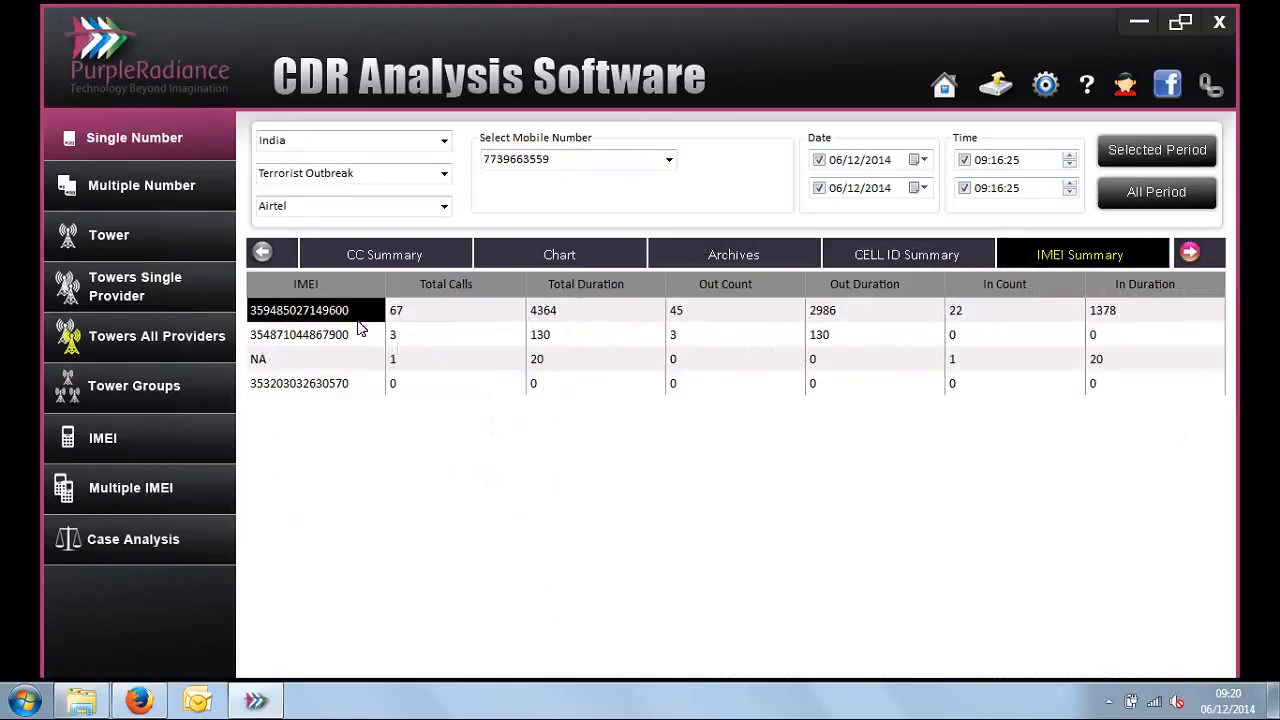
left_click_drag(410, 318, 400, 392)
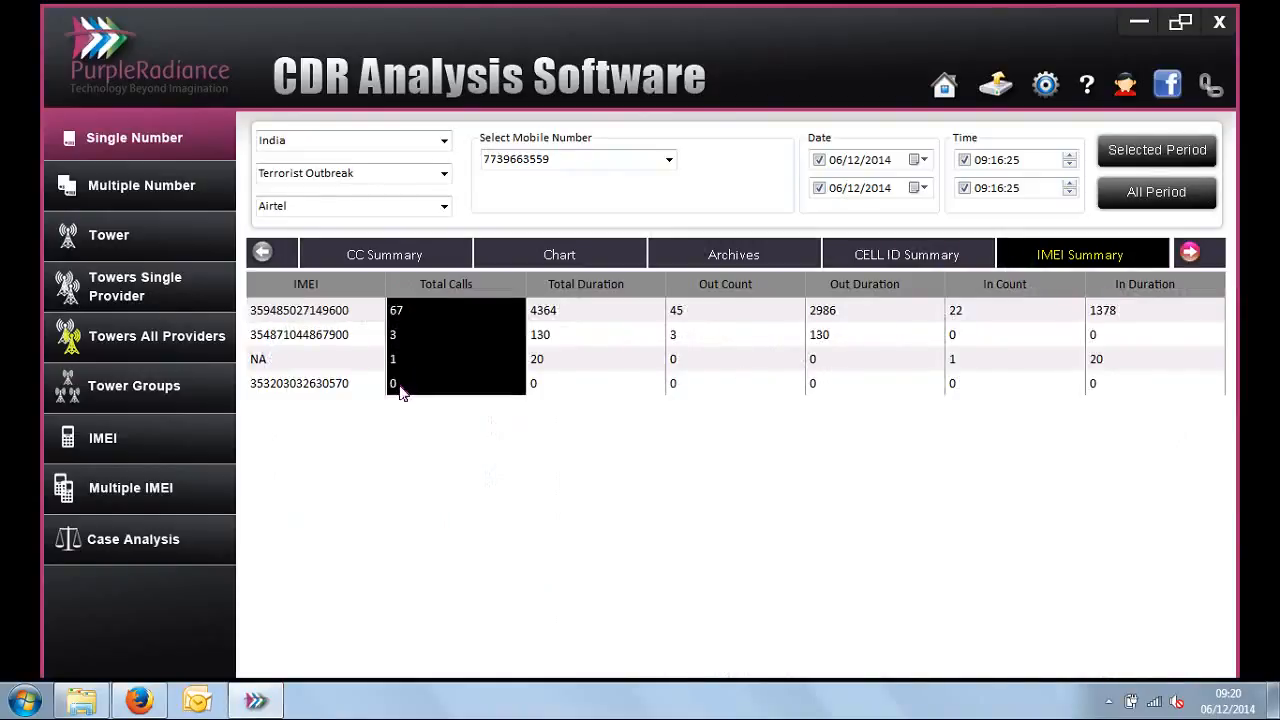
left_click_drag(343, 312, 345, 408)
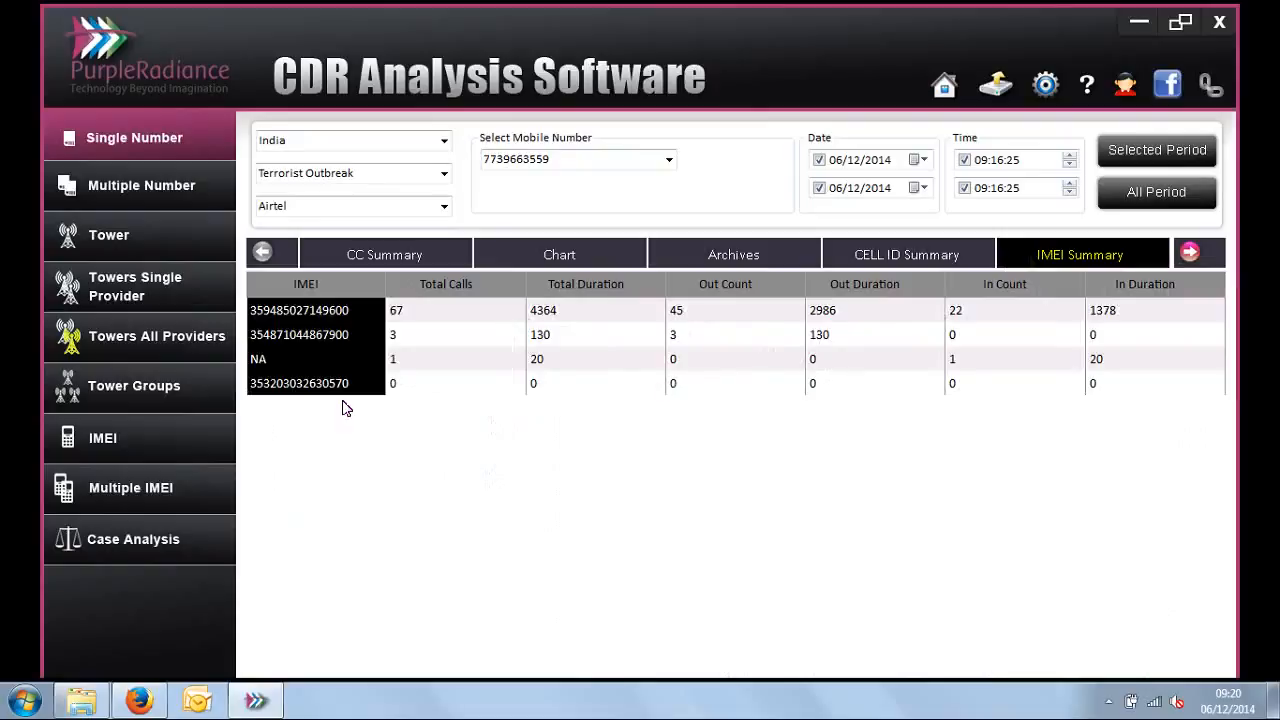
left_click(447, 313)
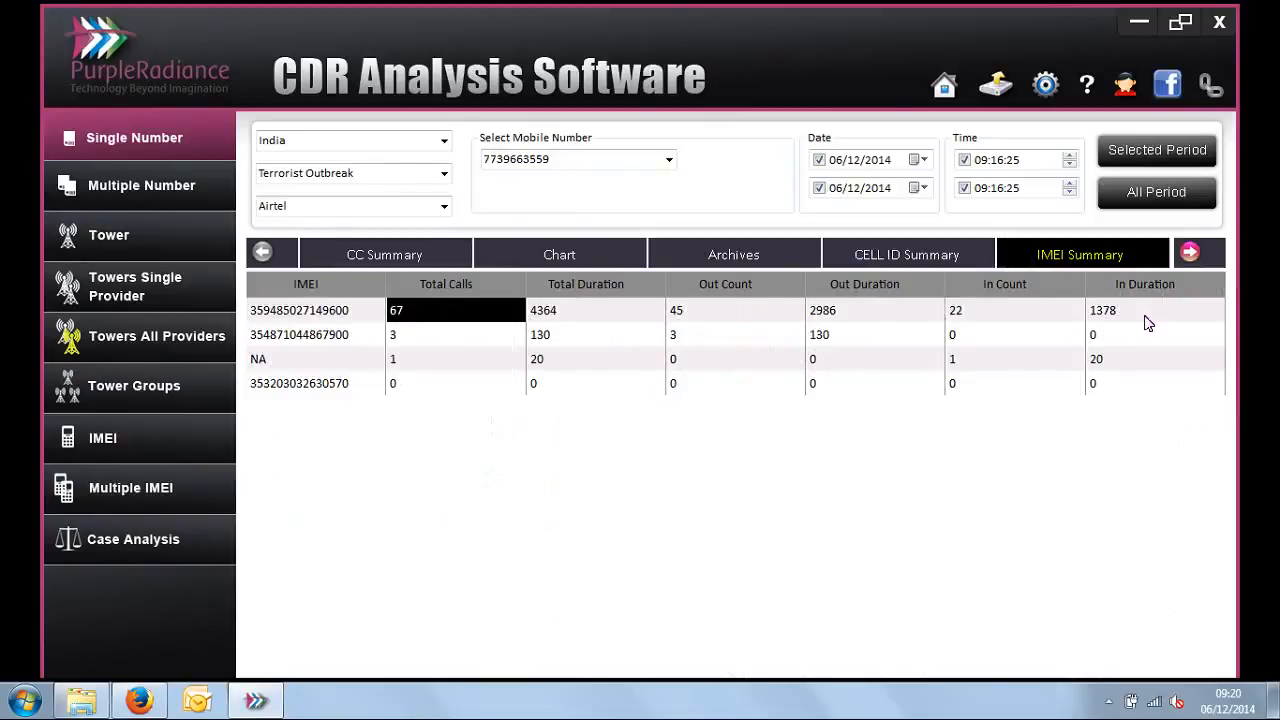
Step: Show the first-call/last-call (FCLC) report and locate the two entries dated May 28, 2011
left_click(1190, 253)
left_click(1190, 253)
left_click(1190, 253)
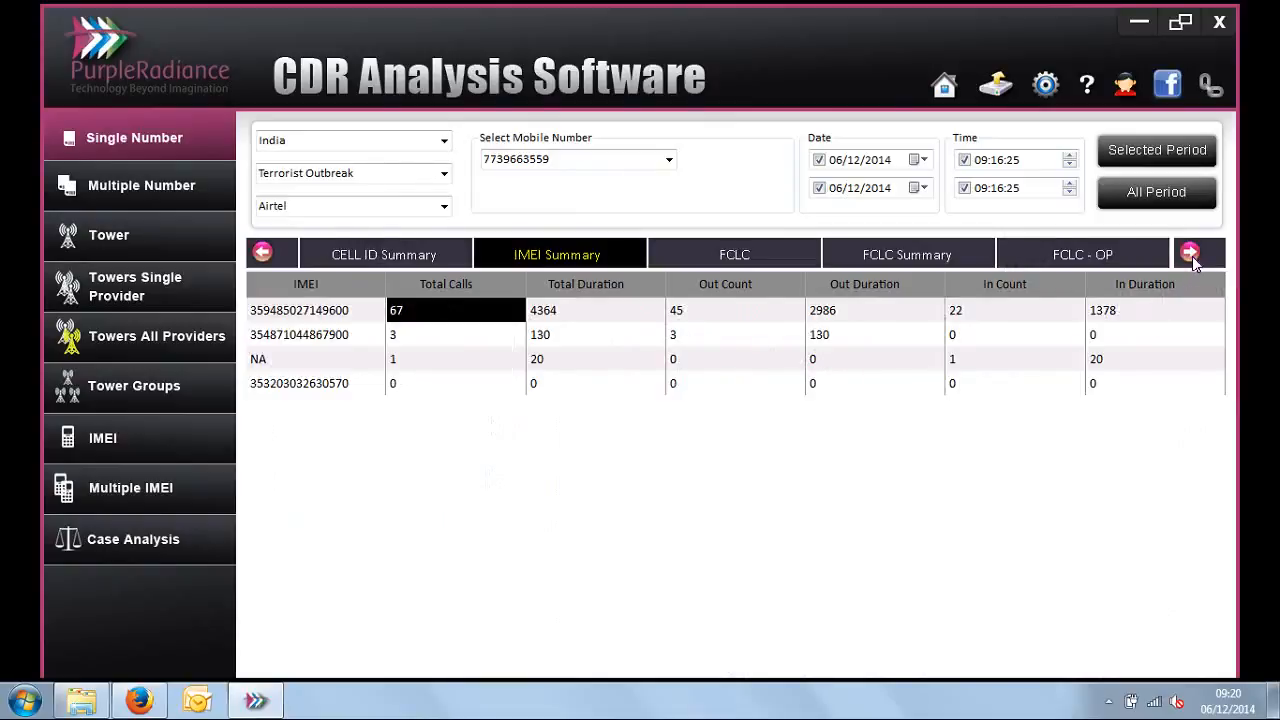
left_click(759, 256)
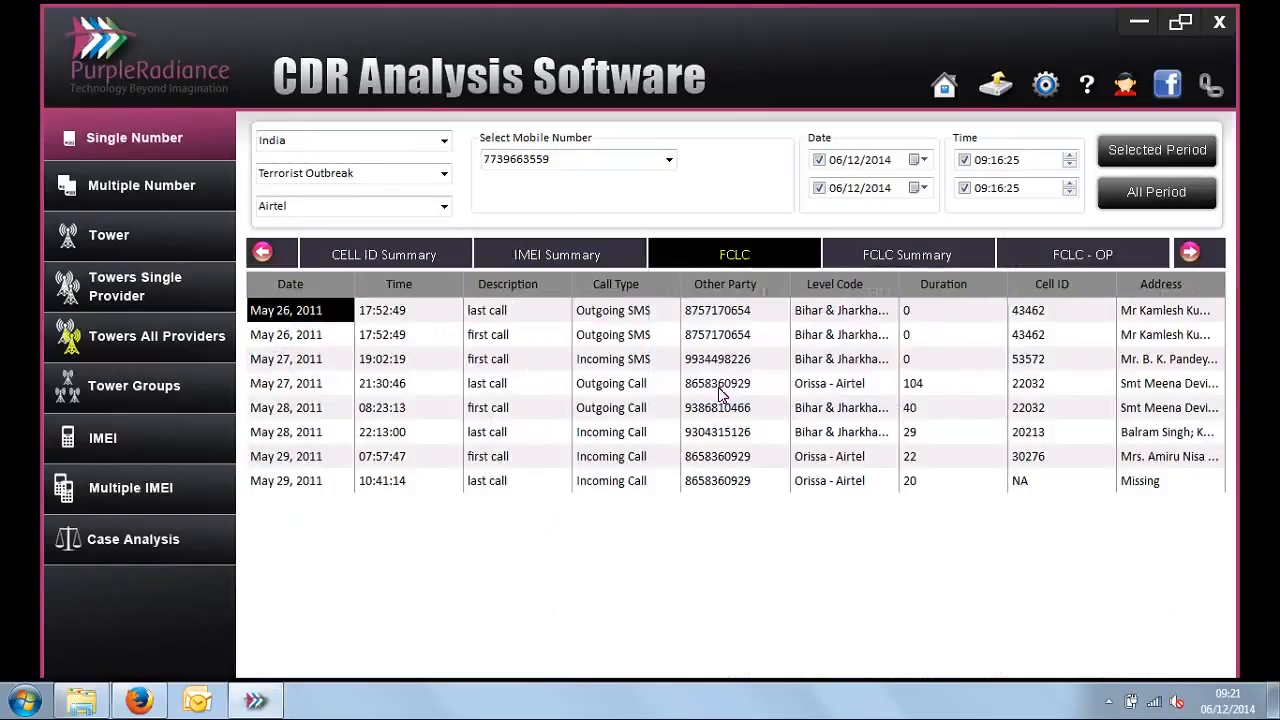
left_click(320, 412)
left_click(326, 436, "shift")
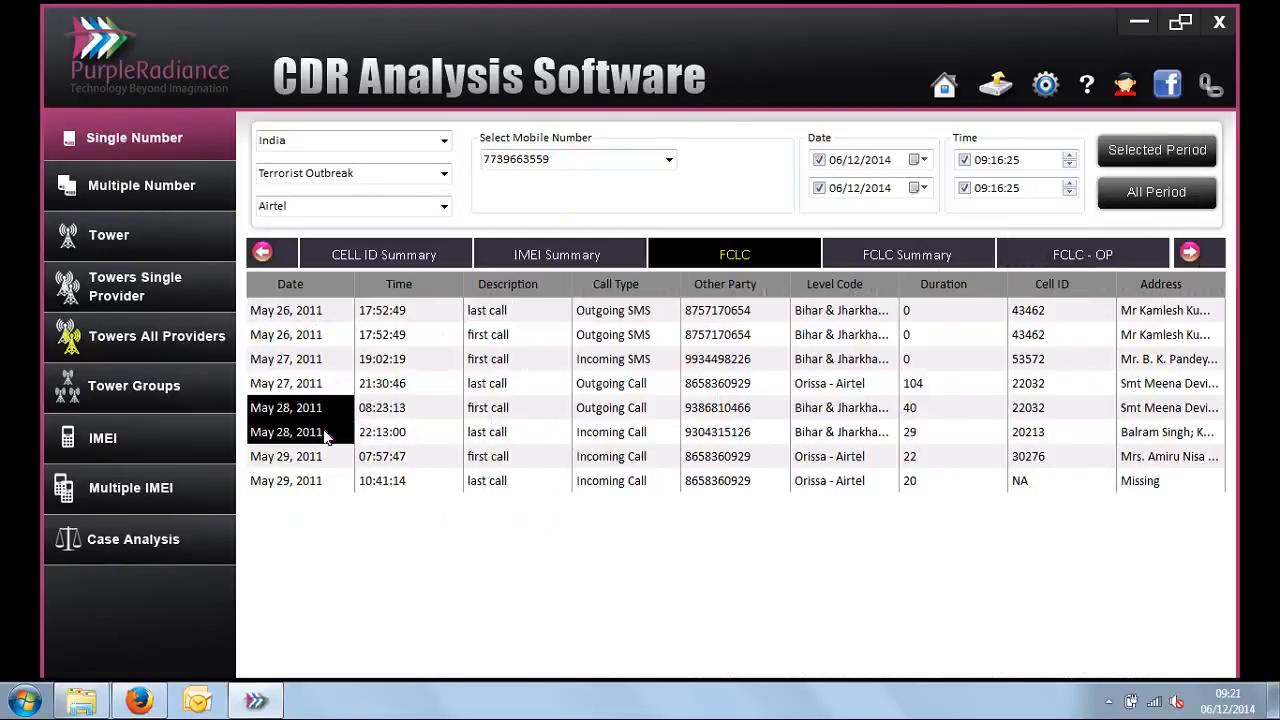
Step: Inspect the time, description, call type, other party, Cell ID and address of the first call on May 28, 2011
left_click(386, 413)
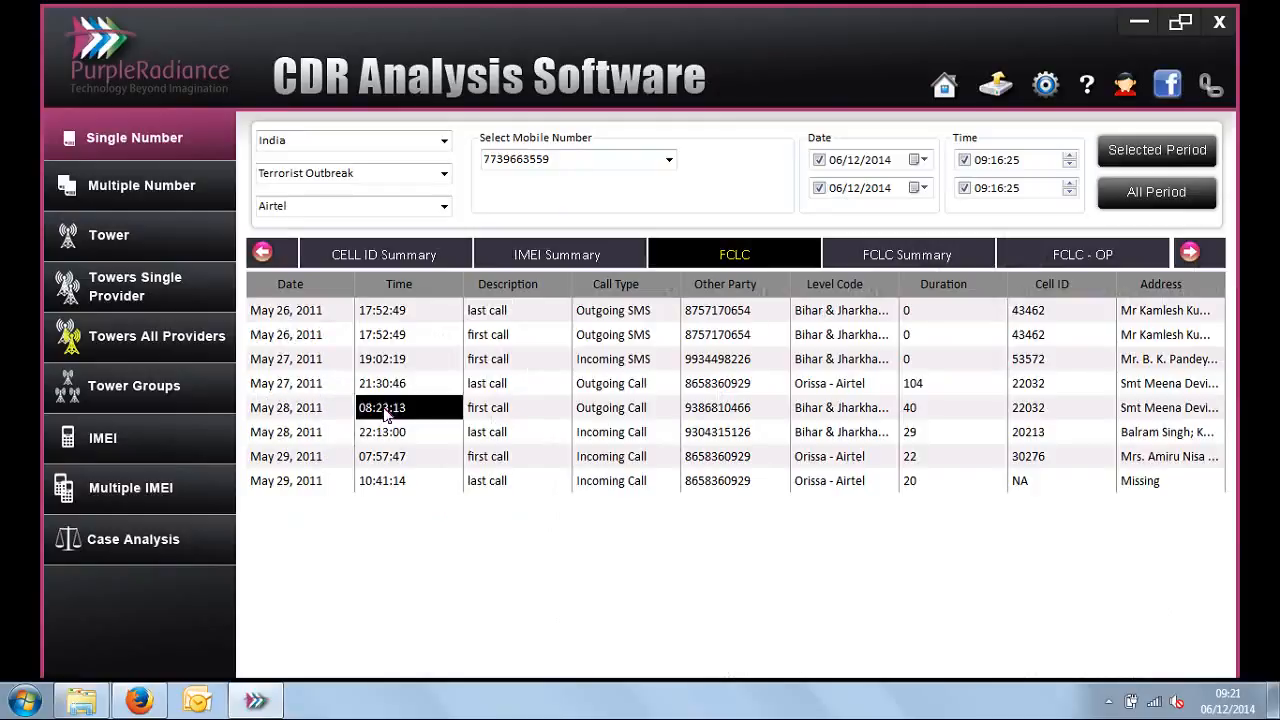
left_click(493, 410)
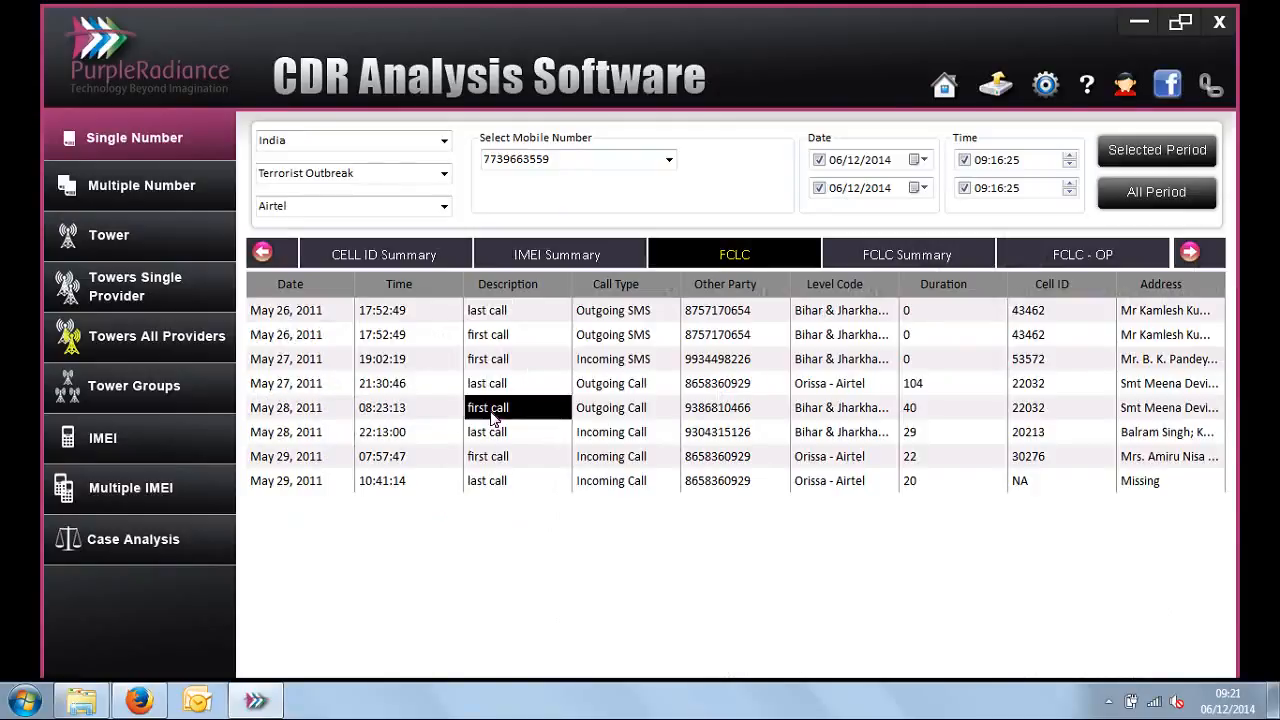
left_click(615, 412)
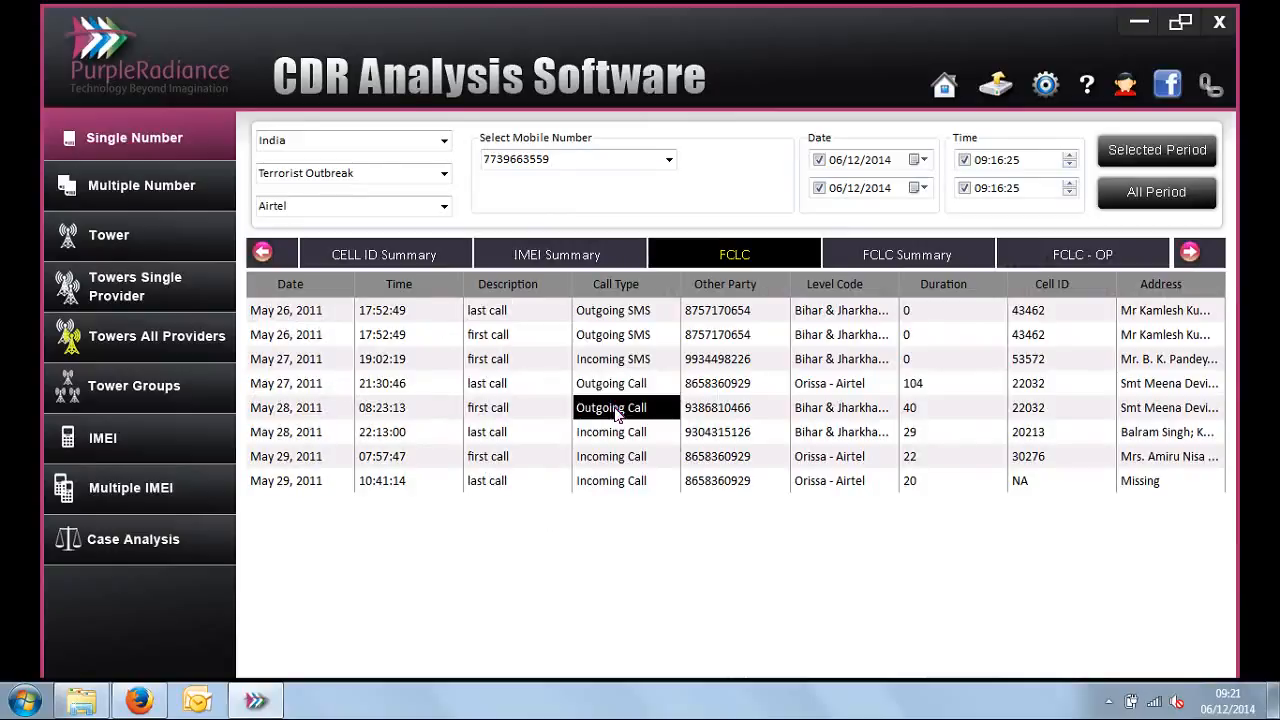
left_click(721, 418)
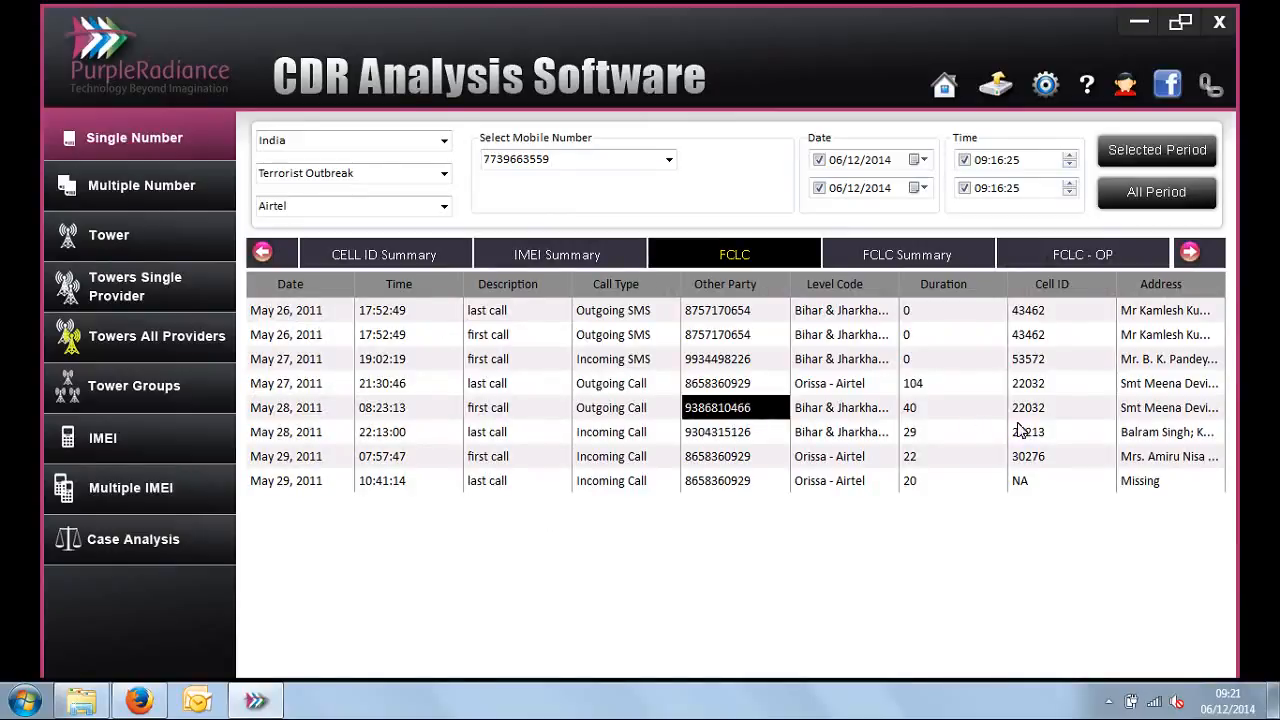
left_click_drag(1047, 412, 1165, 408)
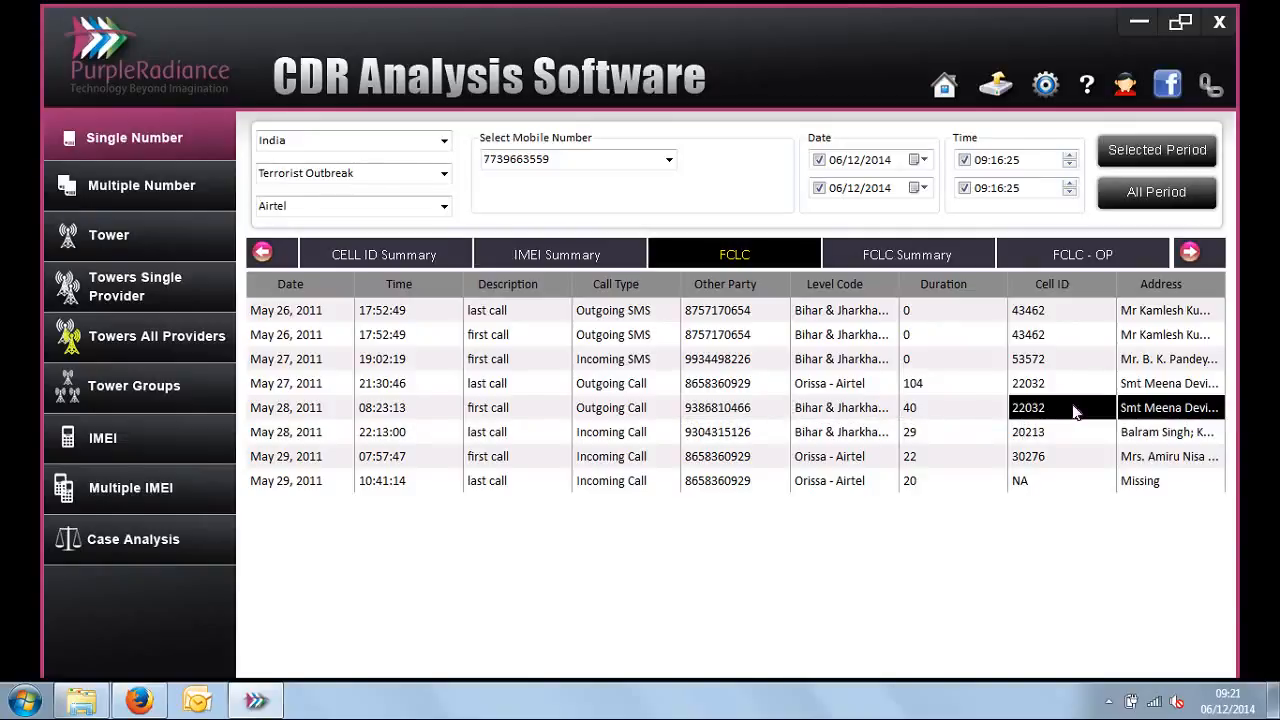
Step: Inspect the time, description, call type, other party and Cell ID of the last call on May 28, 2011
left_click(305, 438)
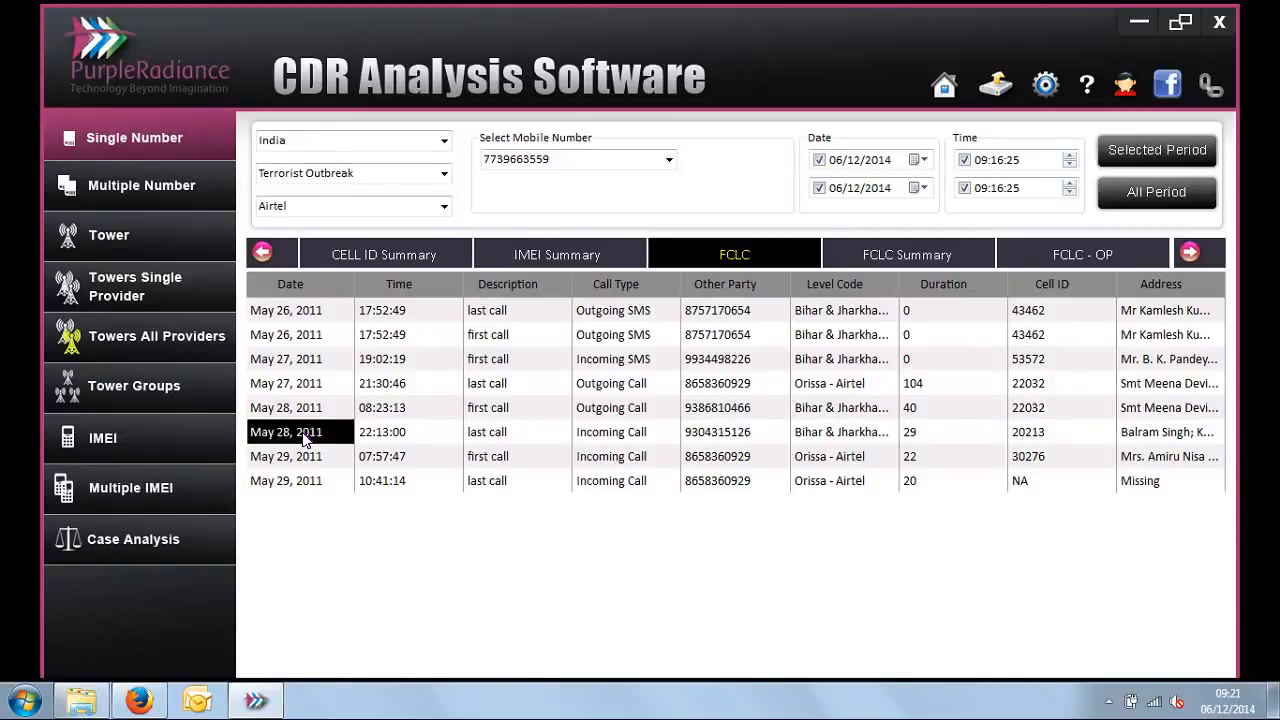
left_click(399, 444)
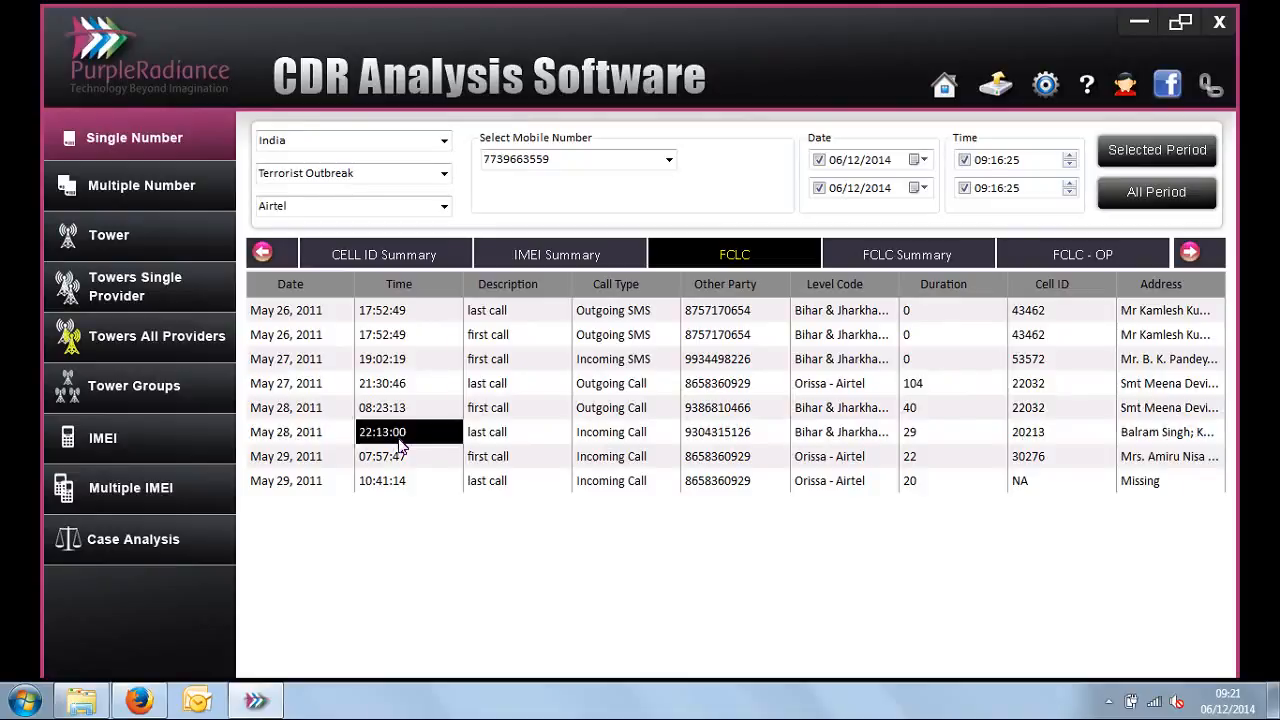
left_click(497, 440)
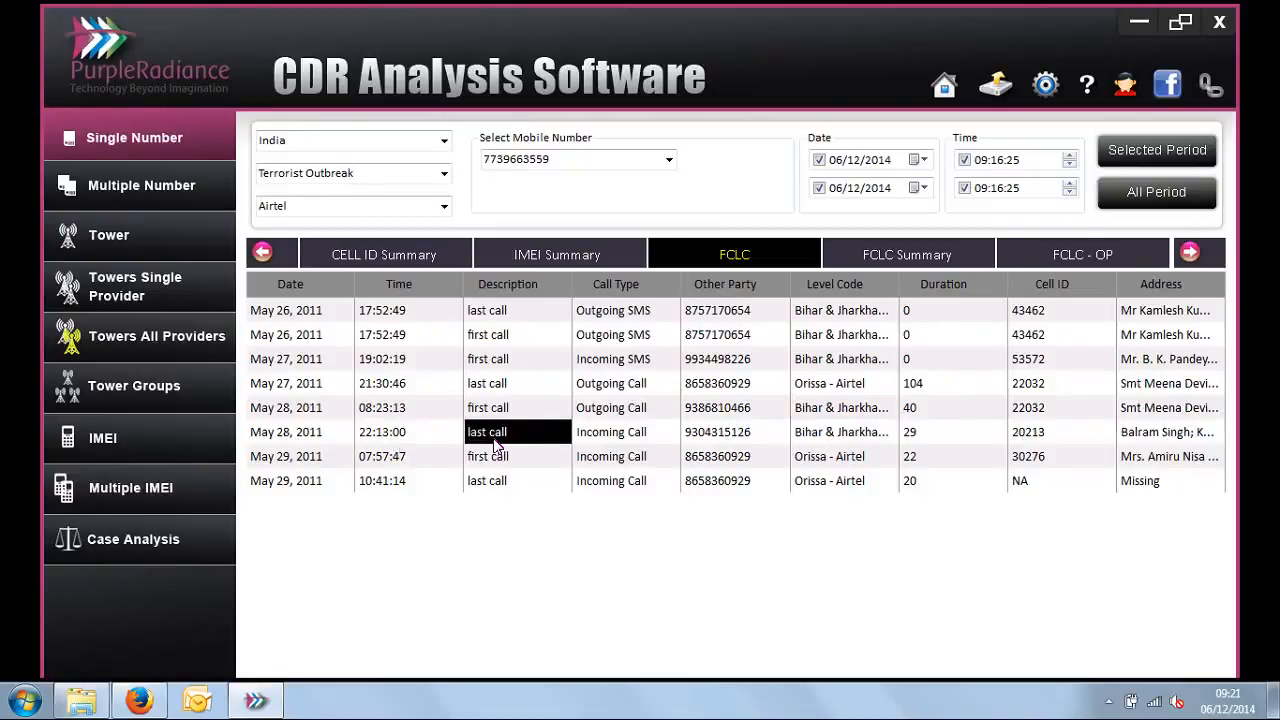
left_click(659, 444)
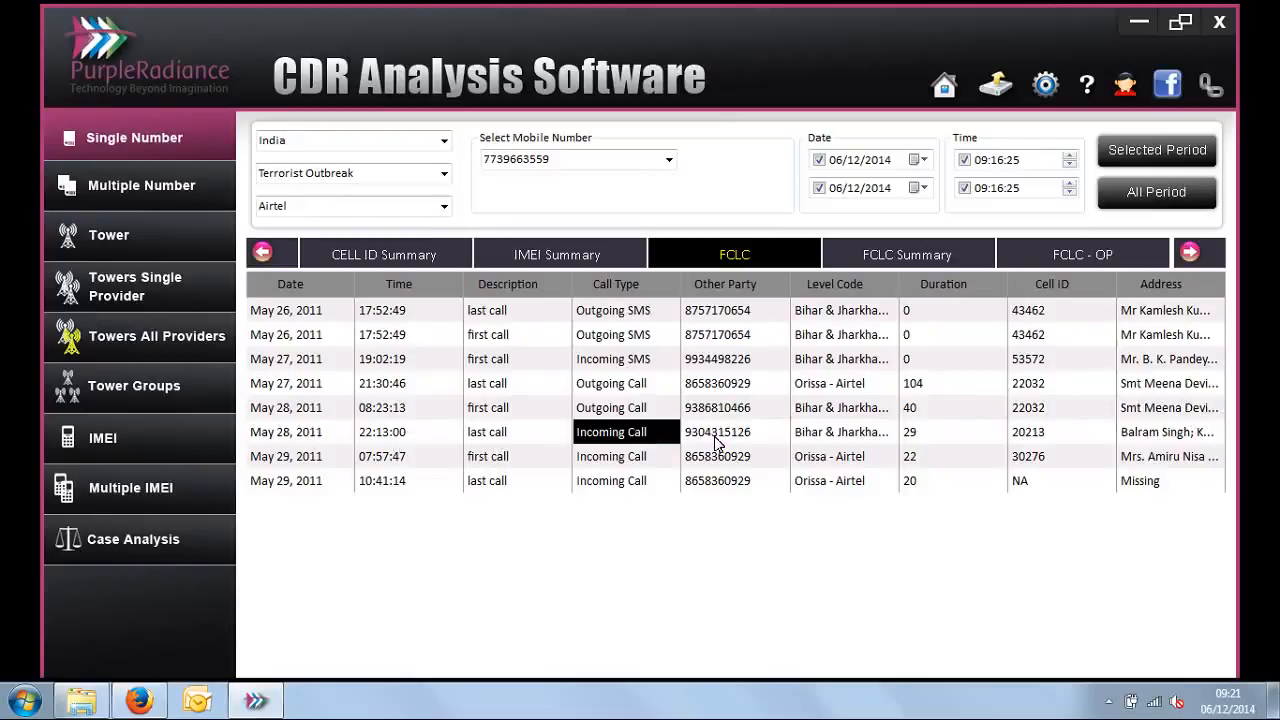
left_click(604, 162)
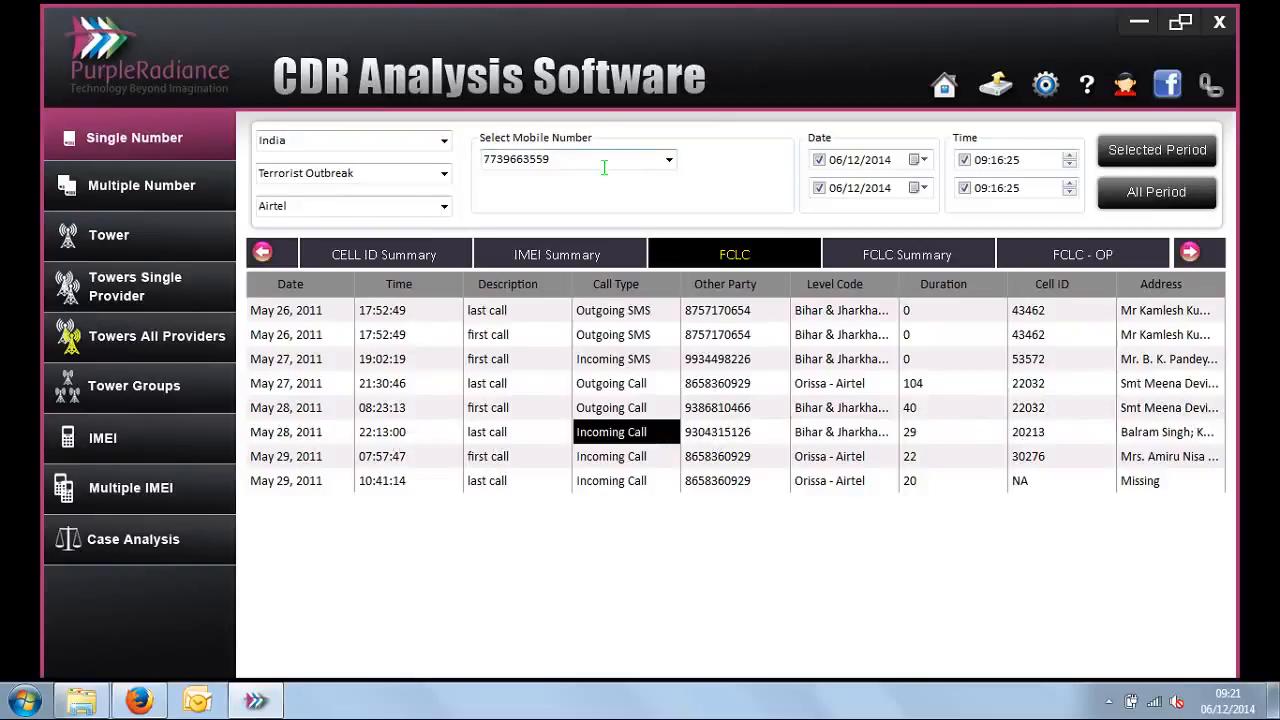
left_click(714, 441)
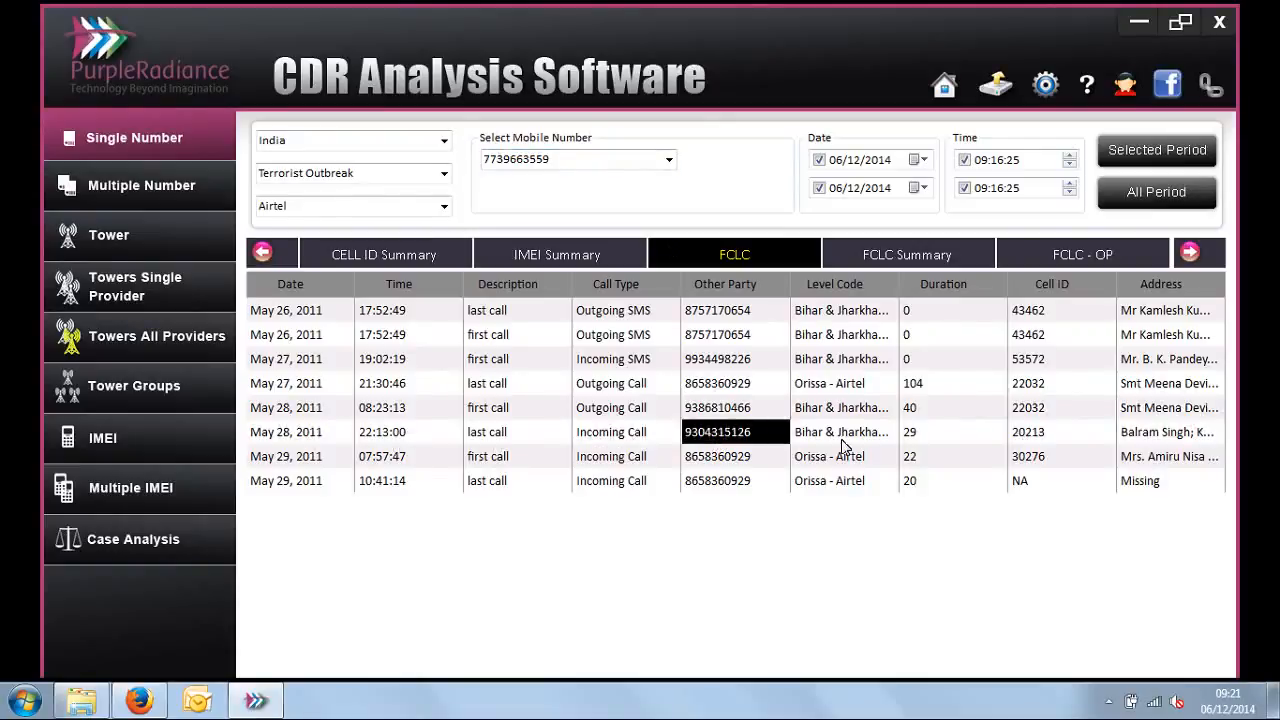
left_click(1096, 441)
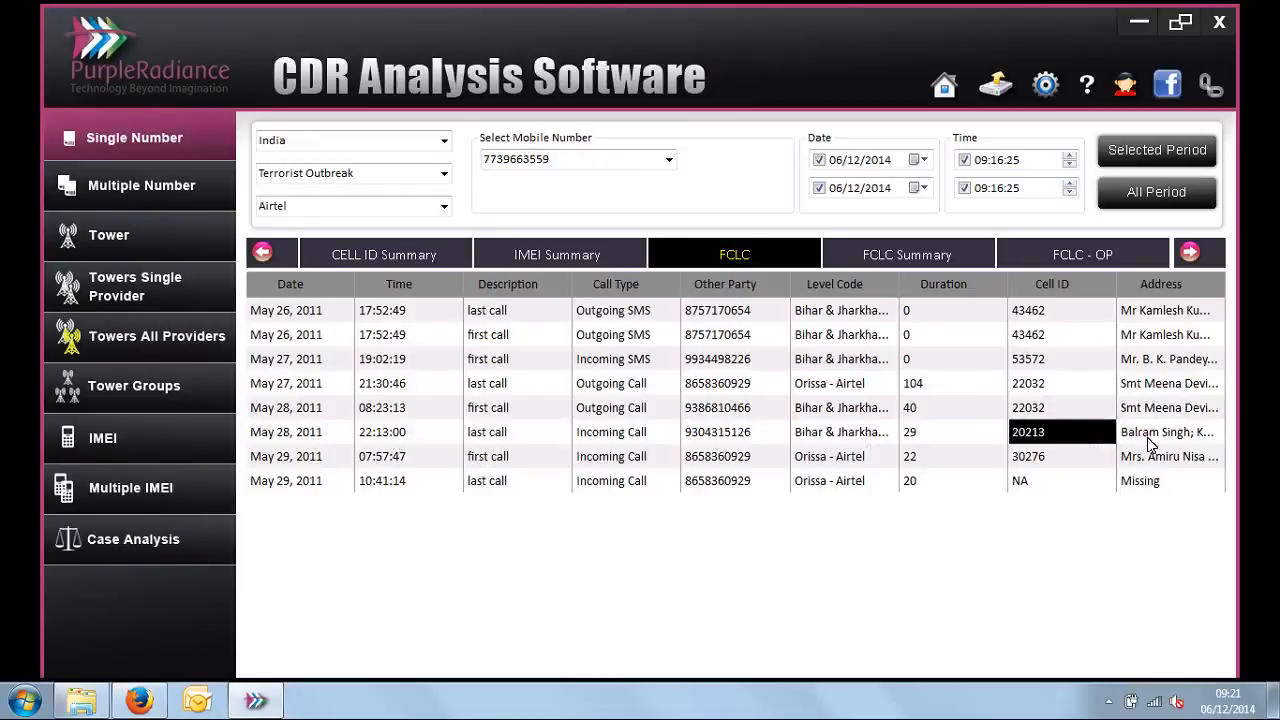
Step: Select the Cell ID and Address entries from the first May 28 call to the first May 29 call and fit the table to the page
left_click_drag(1048, 408, 1150, 454)
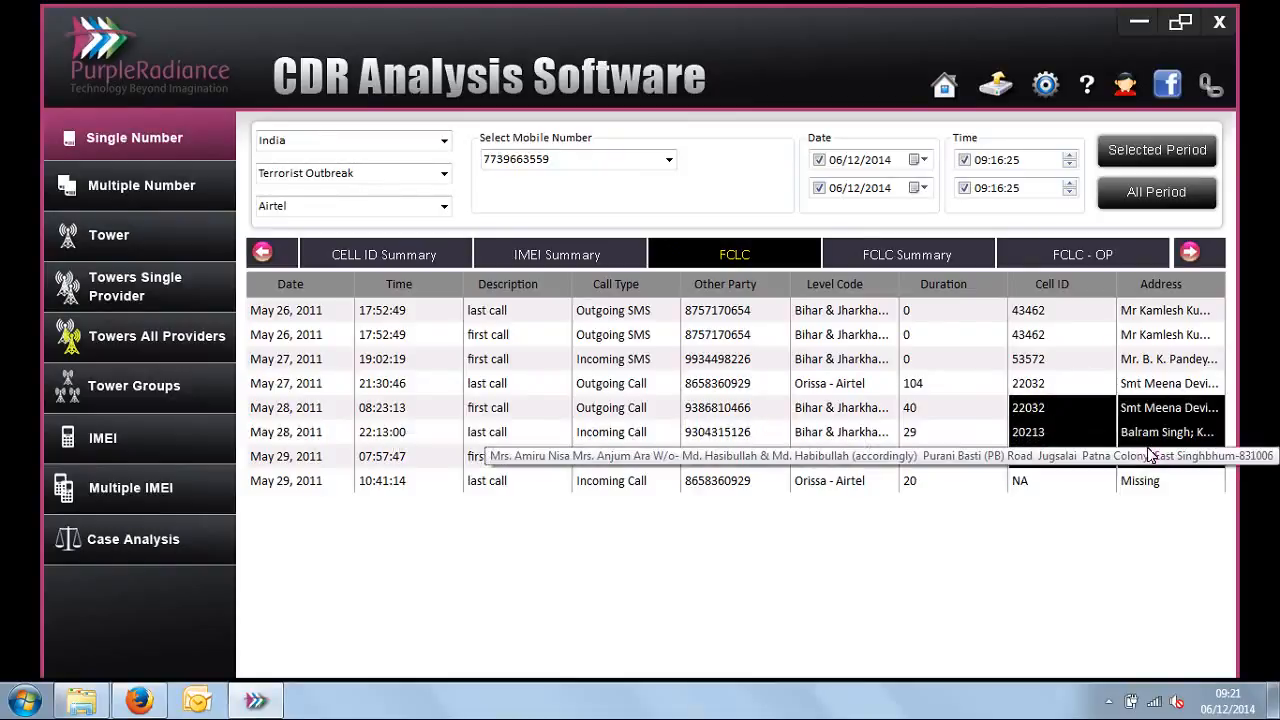
right_click(801, 415)
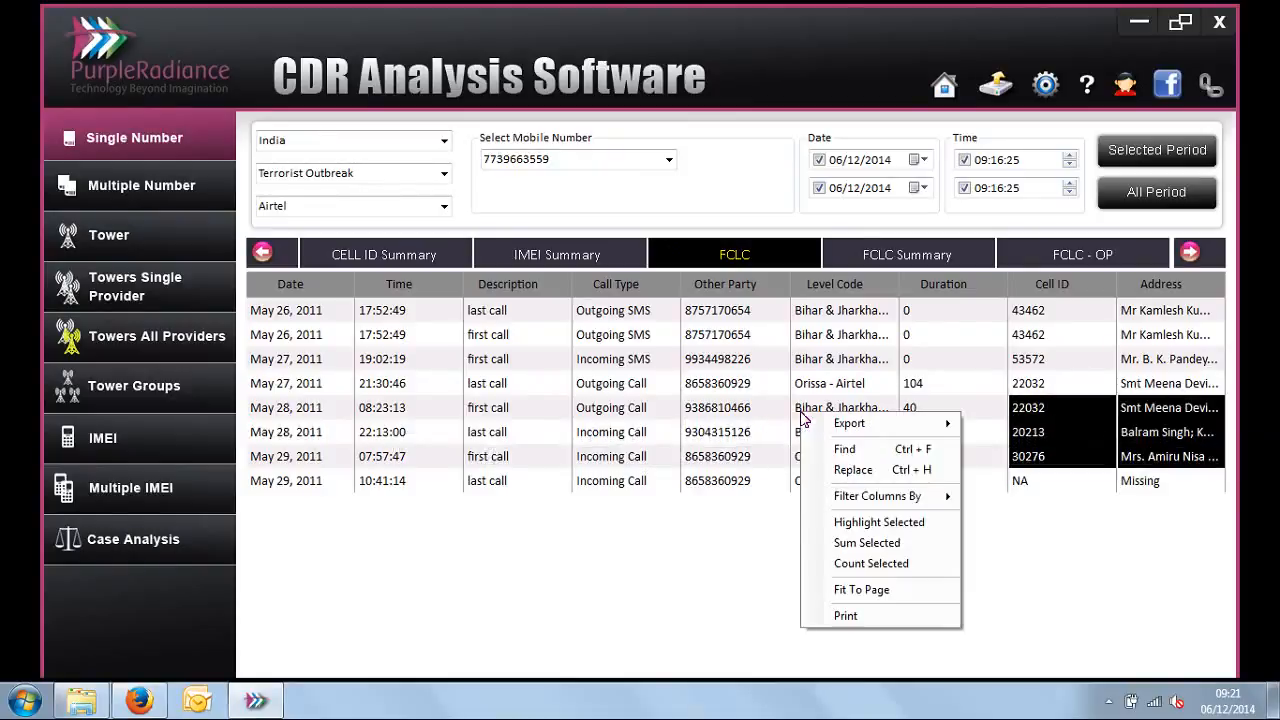
left_click(853, 590)
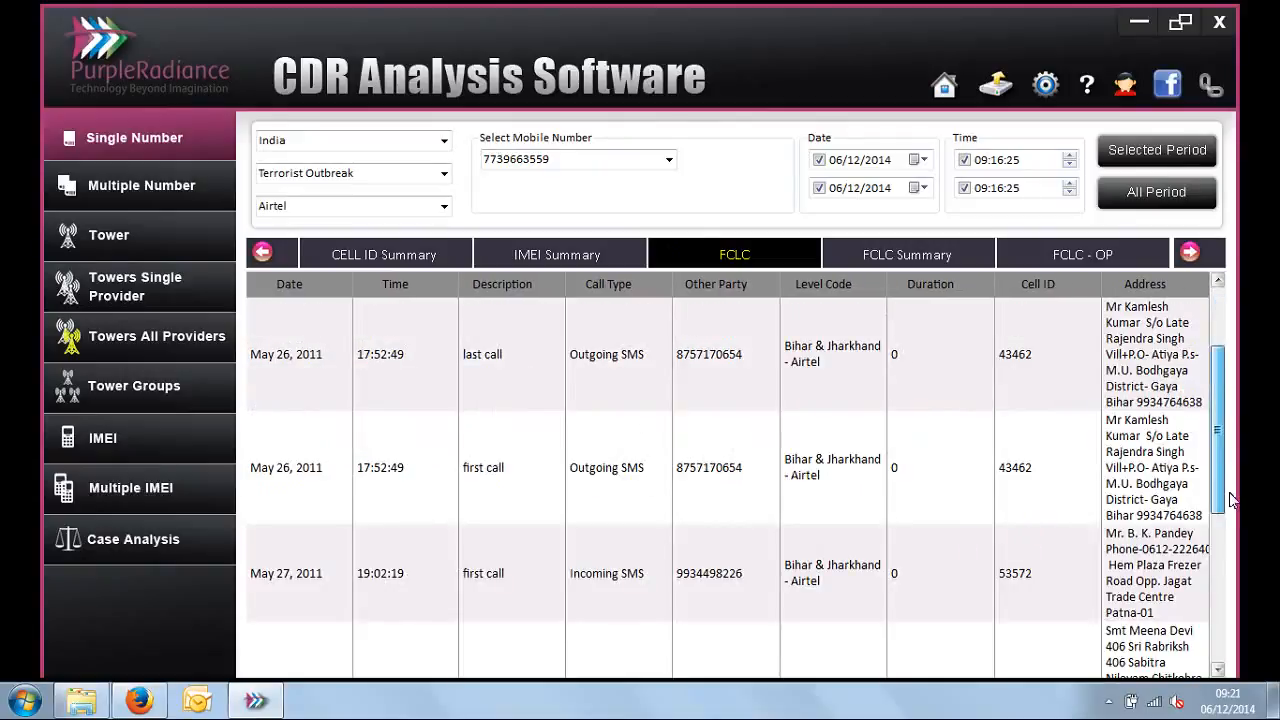
scroll(1232, 500, "down", 4)
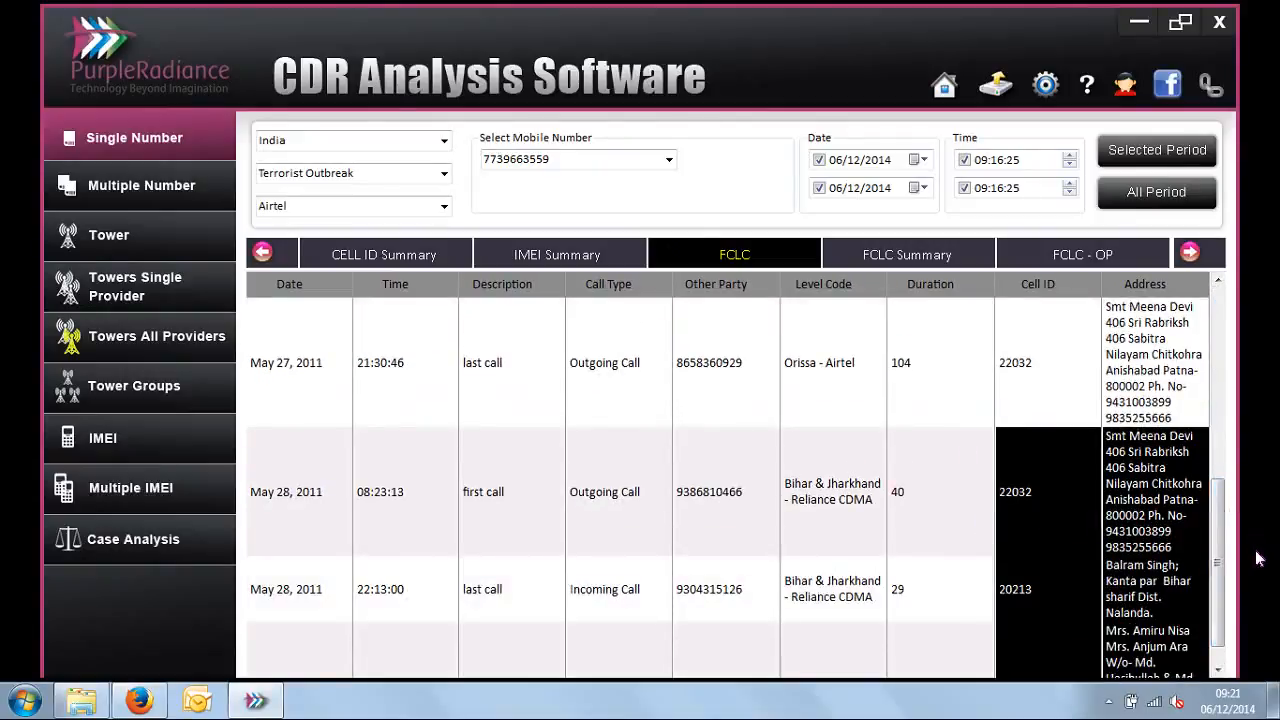
scroll(1220, 560, "down", 1)
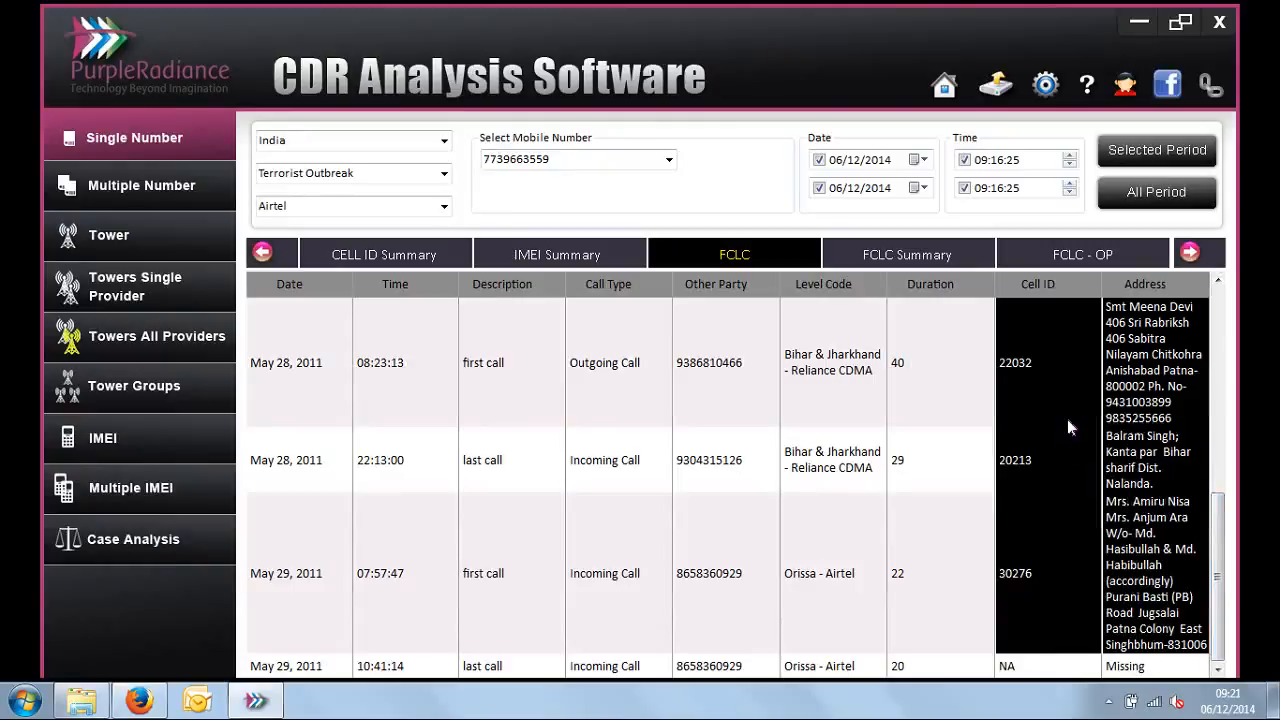
Step: Check the Cell ID and address of the last May 28 call, and compare first-call and last-call descriptions for May 28 and 29
left_click(1045, 462)
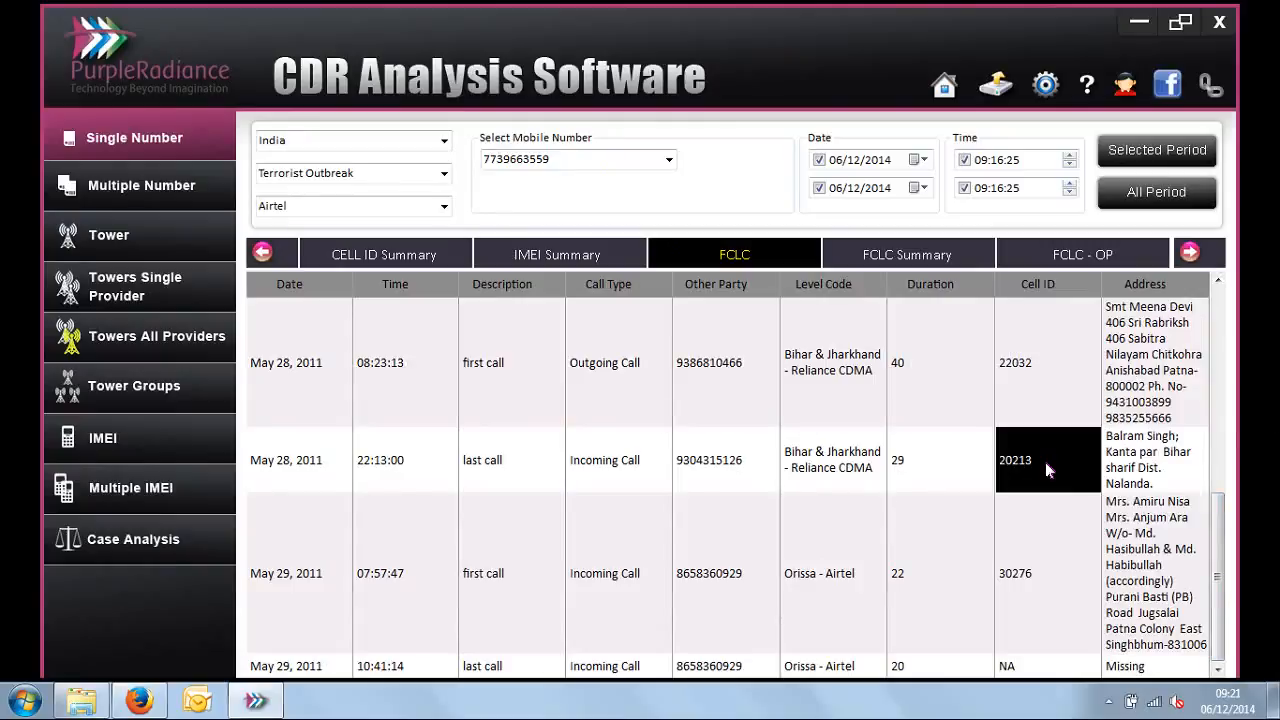
left_click(1134, 473)
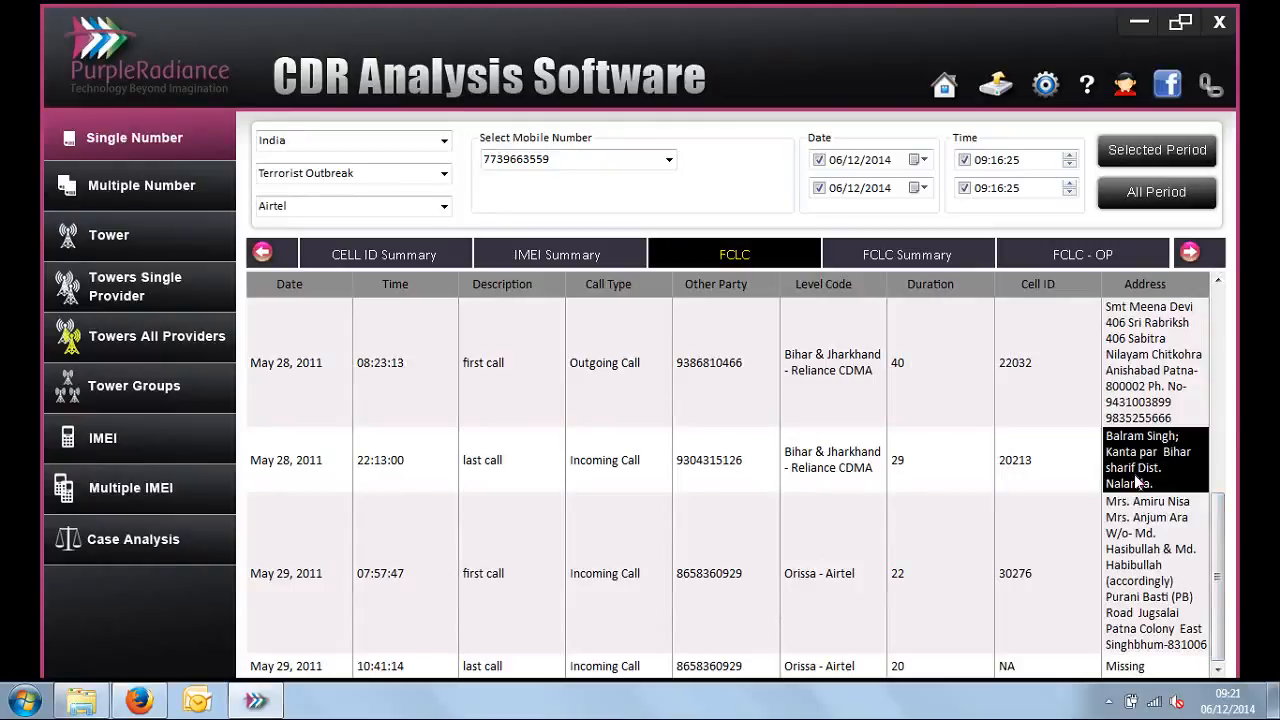
left_click(472, 413)
left_click(475, 458)
left_click(498, 577)
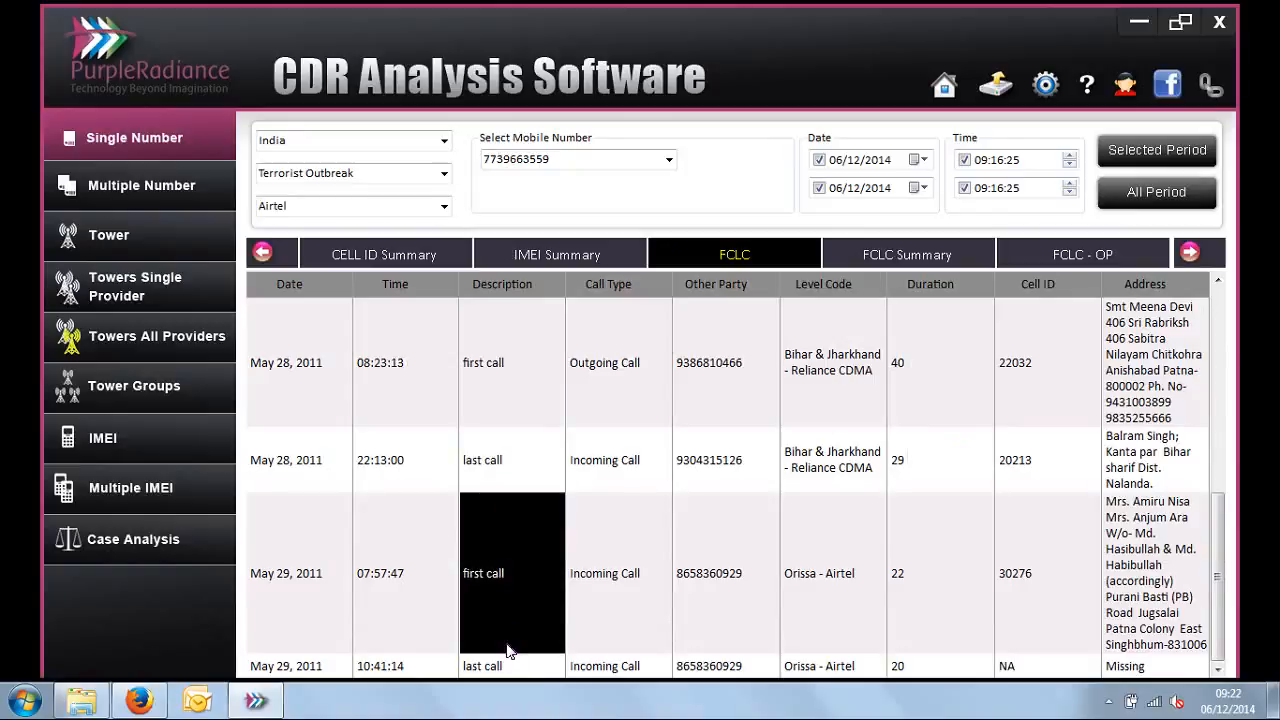
left_click(510, 666)
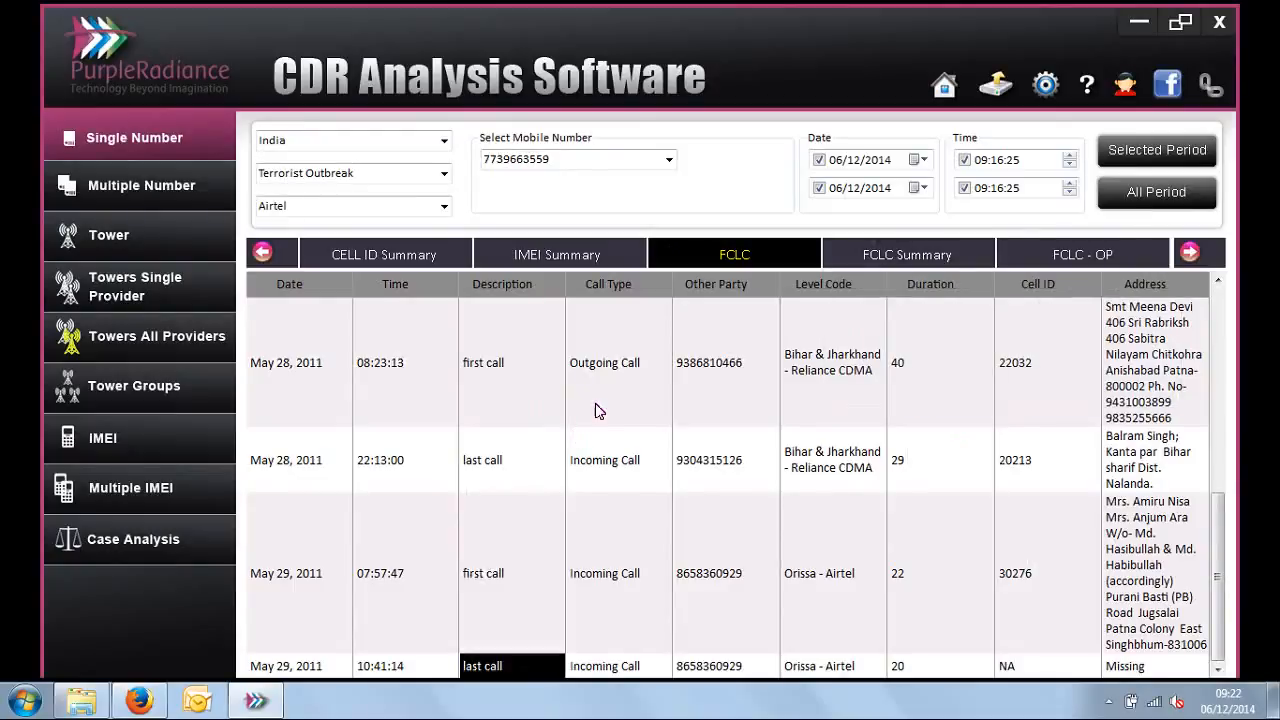
Step: Show the FCLC Summary, compare it with the FCLC report, and check the total calls for Cell ID 22032
left_click(918, 252)
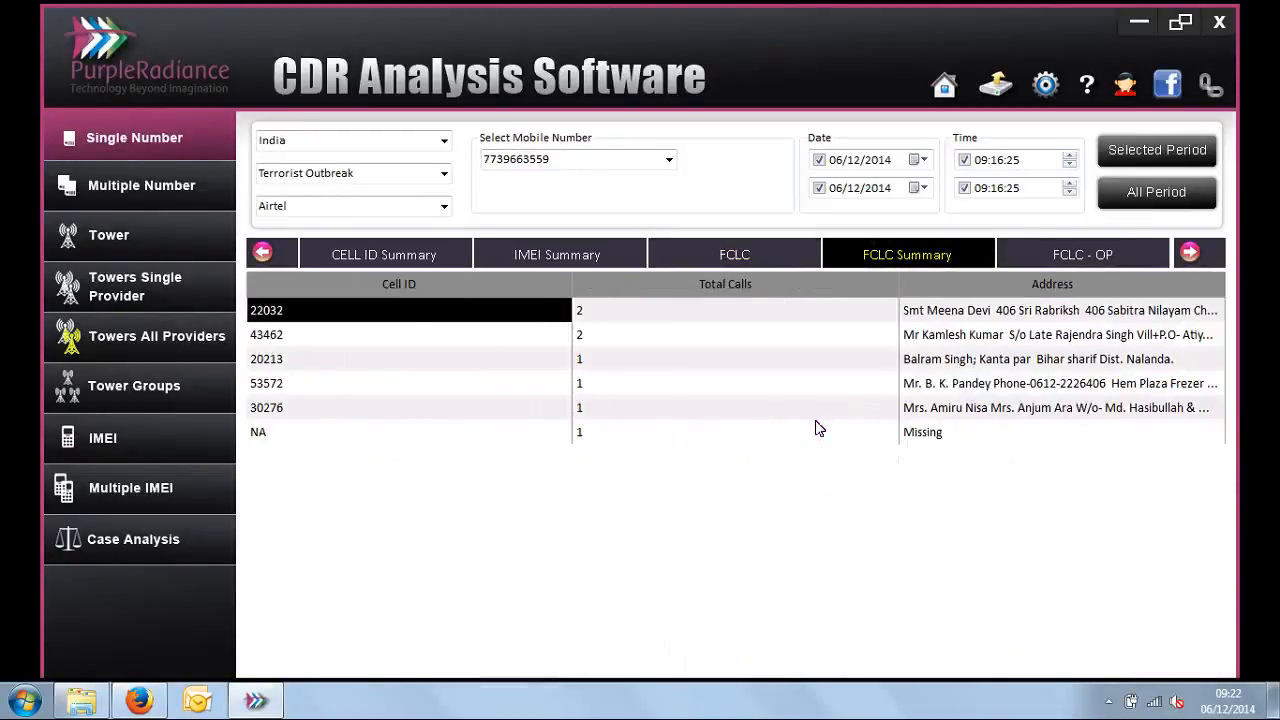
left_click(746, 262)
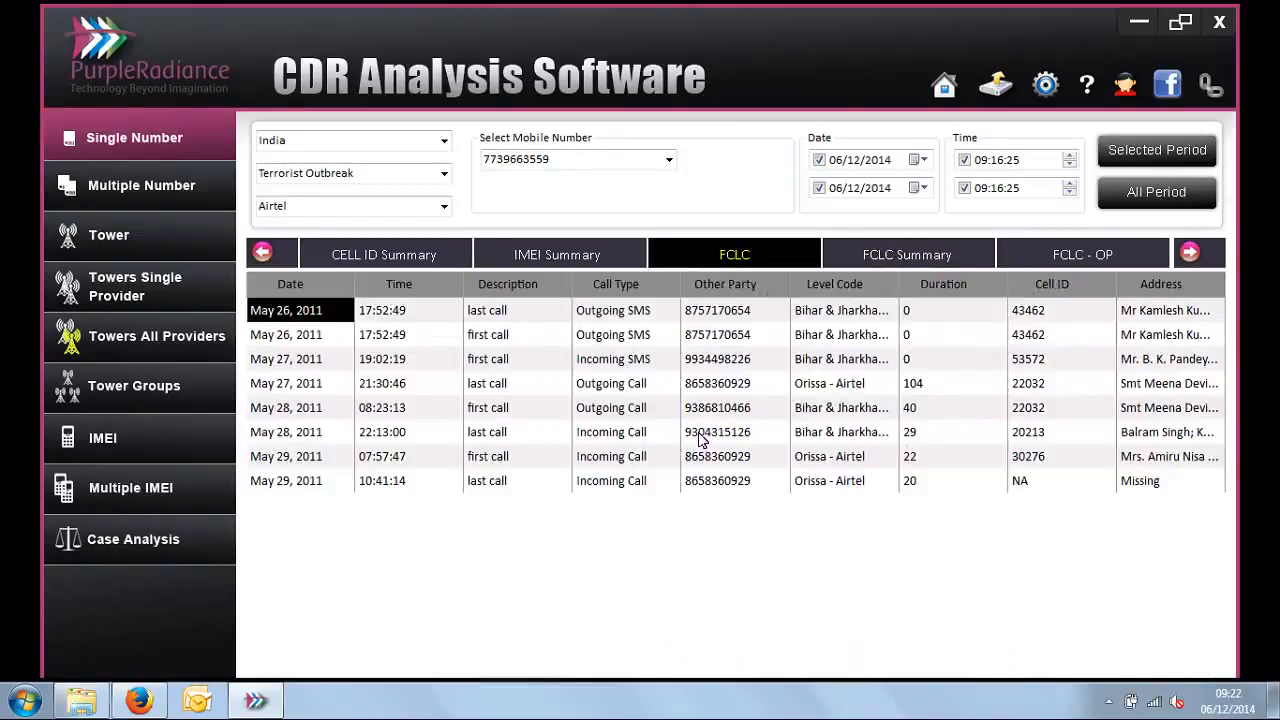
left_click(868, 258)
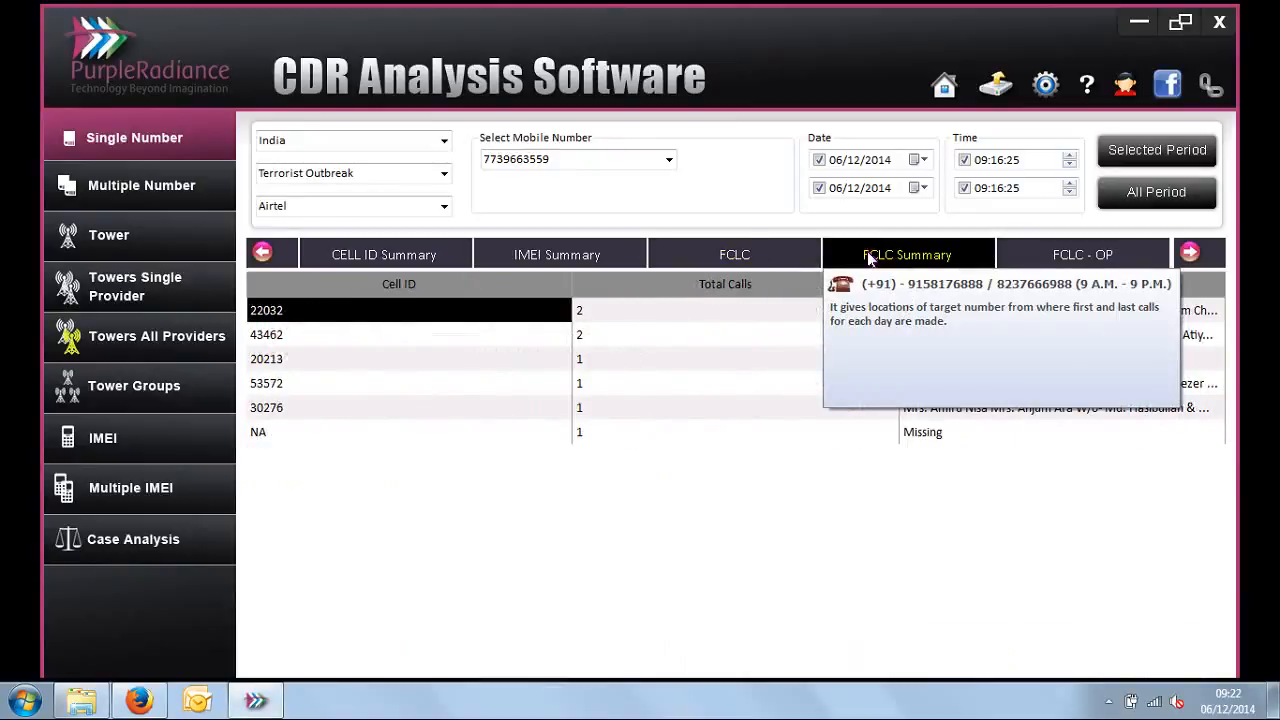
left_click(634, 314)
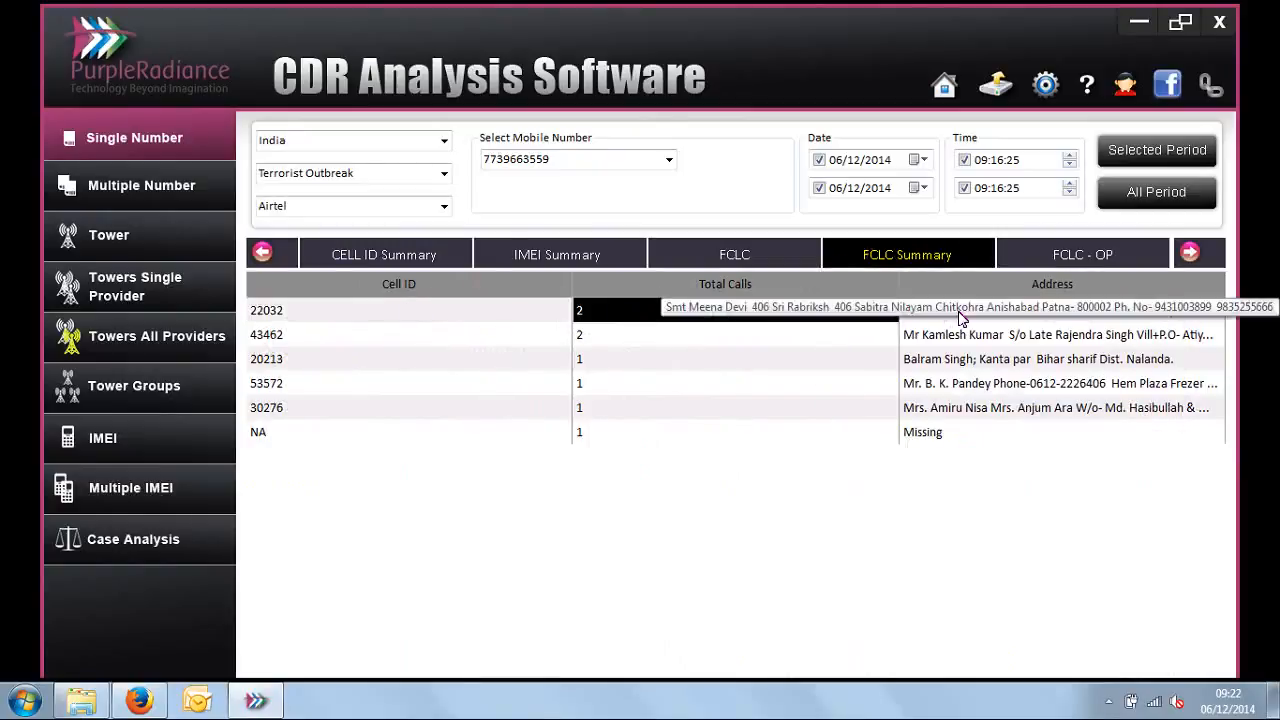
Step: Show the FCLC - OP report of first and last calls with each other party
left_click(1190, 253)
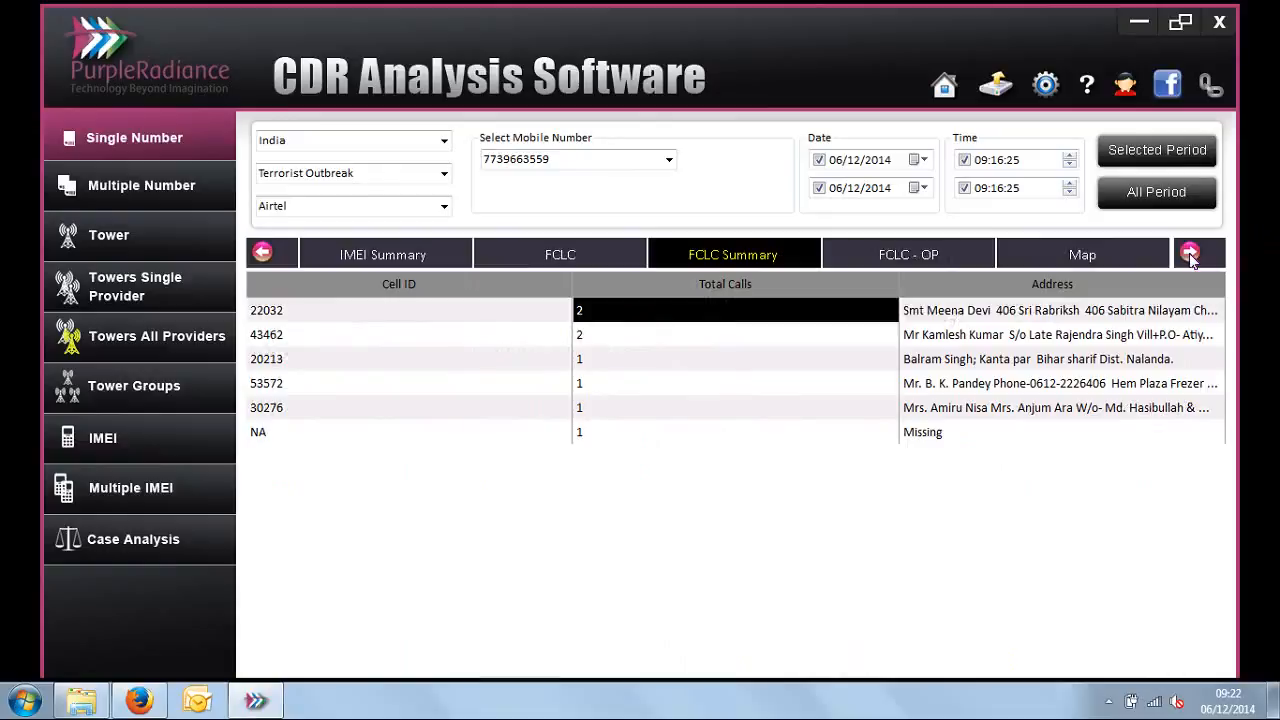
left_click(1190, 253)
left_click(744, 254)
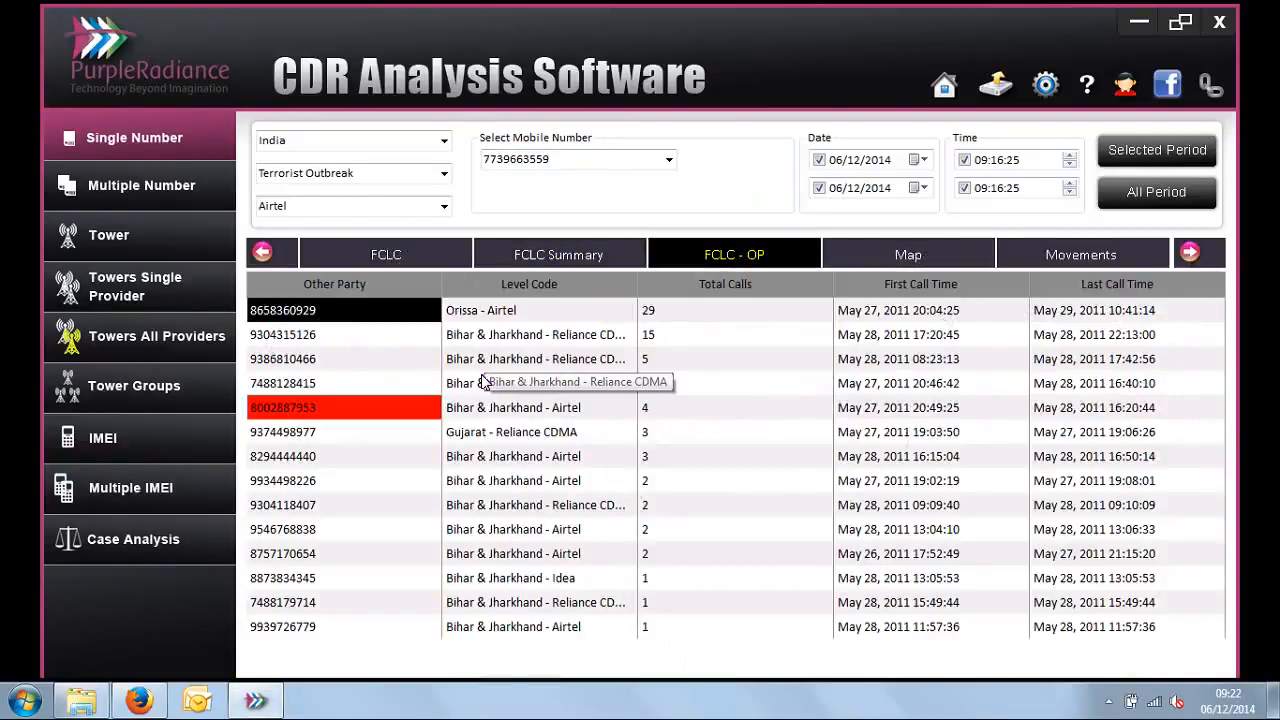
Step: Inspect the total calls, first call time and last call time between the selected mobile number and the first-listed other party
left_click(565, 159)
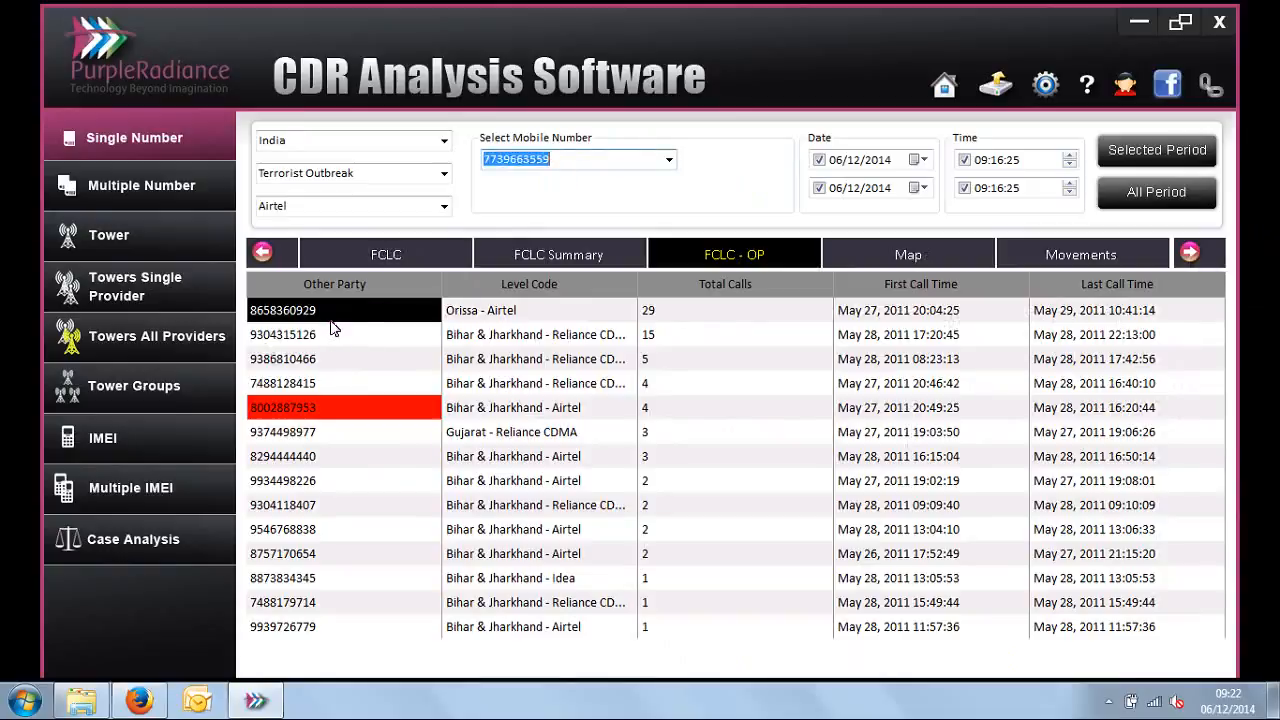
left_click(724, 318)
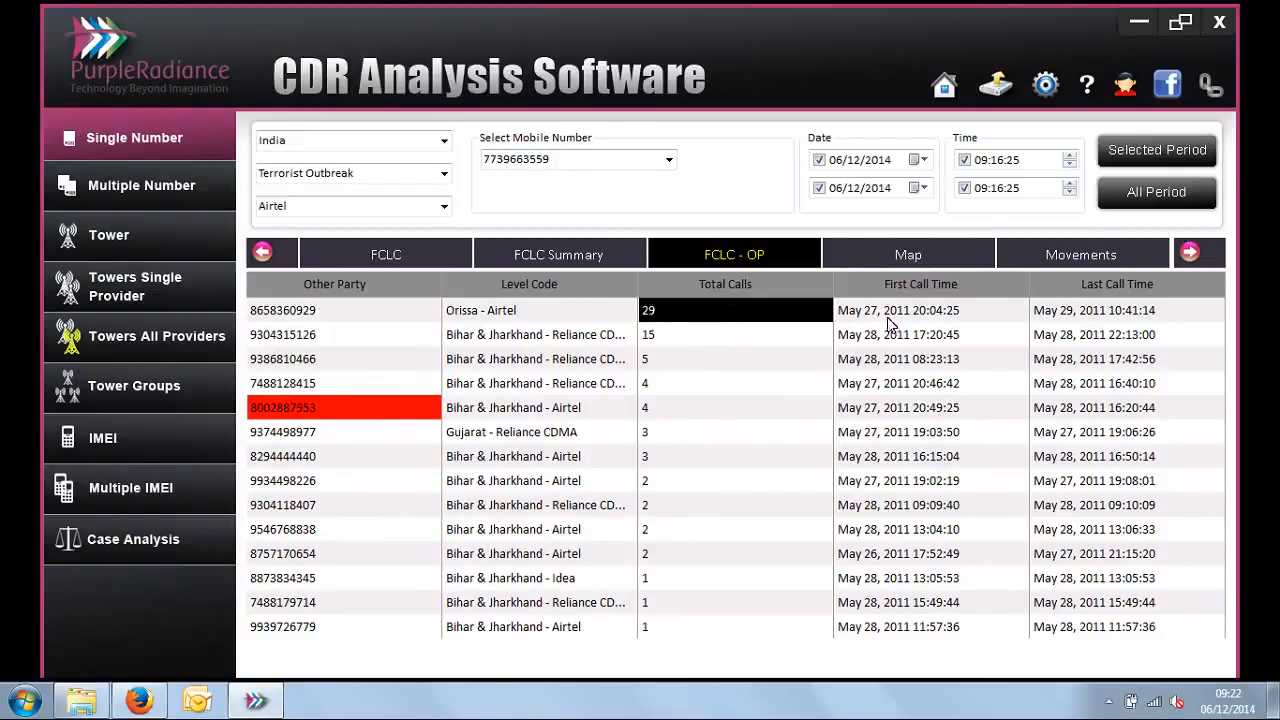
left_click(350, 314)
left_click(590, 158)
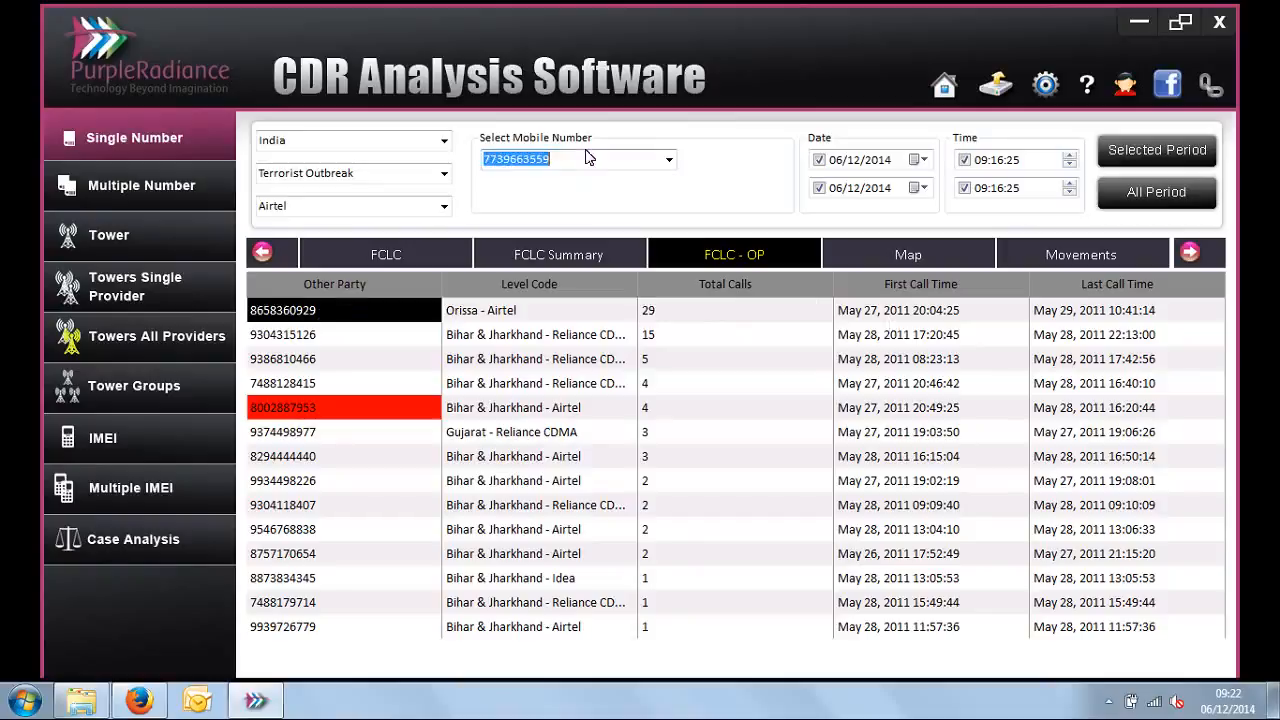
left_click(921, 316)
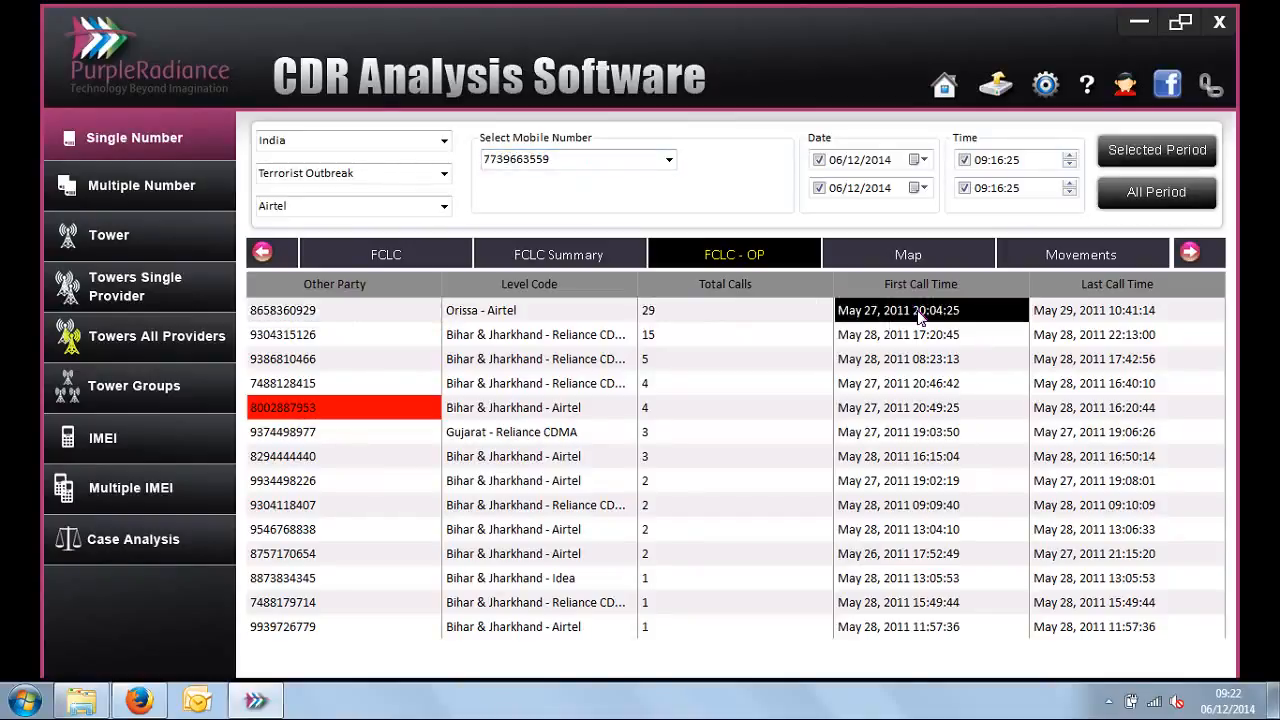
left_click(1096, 318)
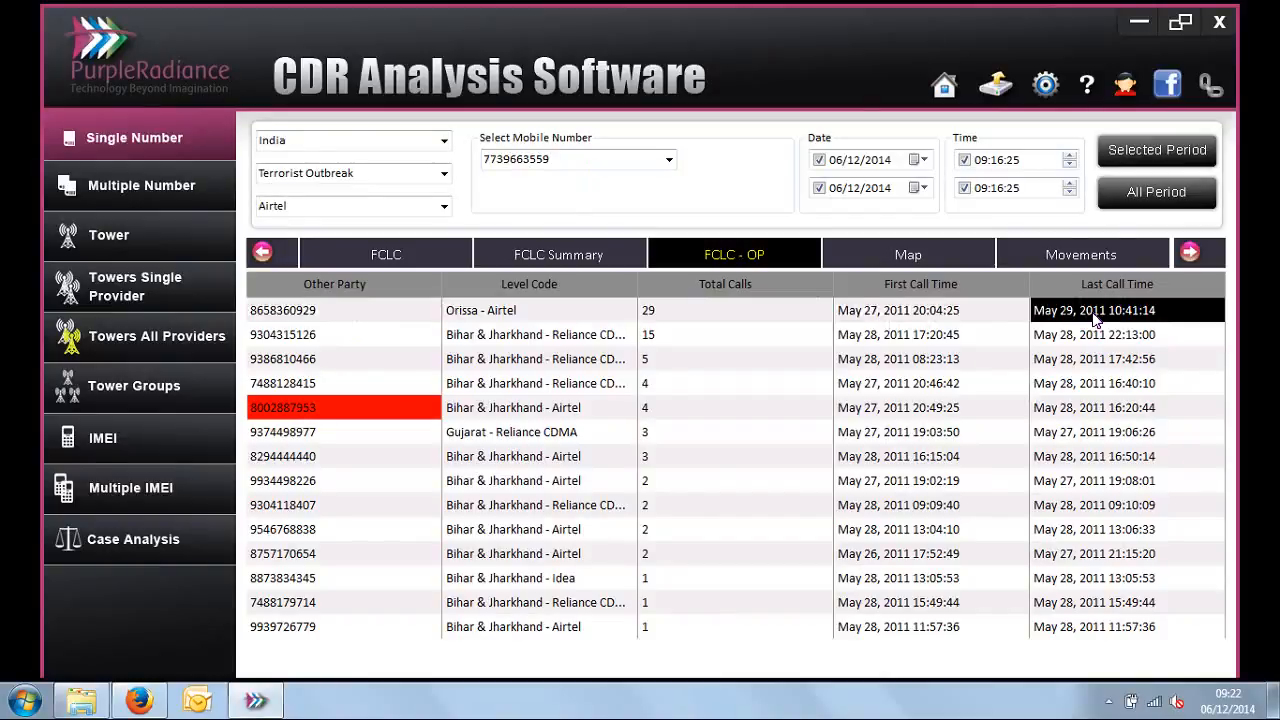
Step: Check the total calls exchanged with the second-listed other party
left_click(320, 342)
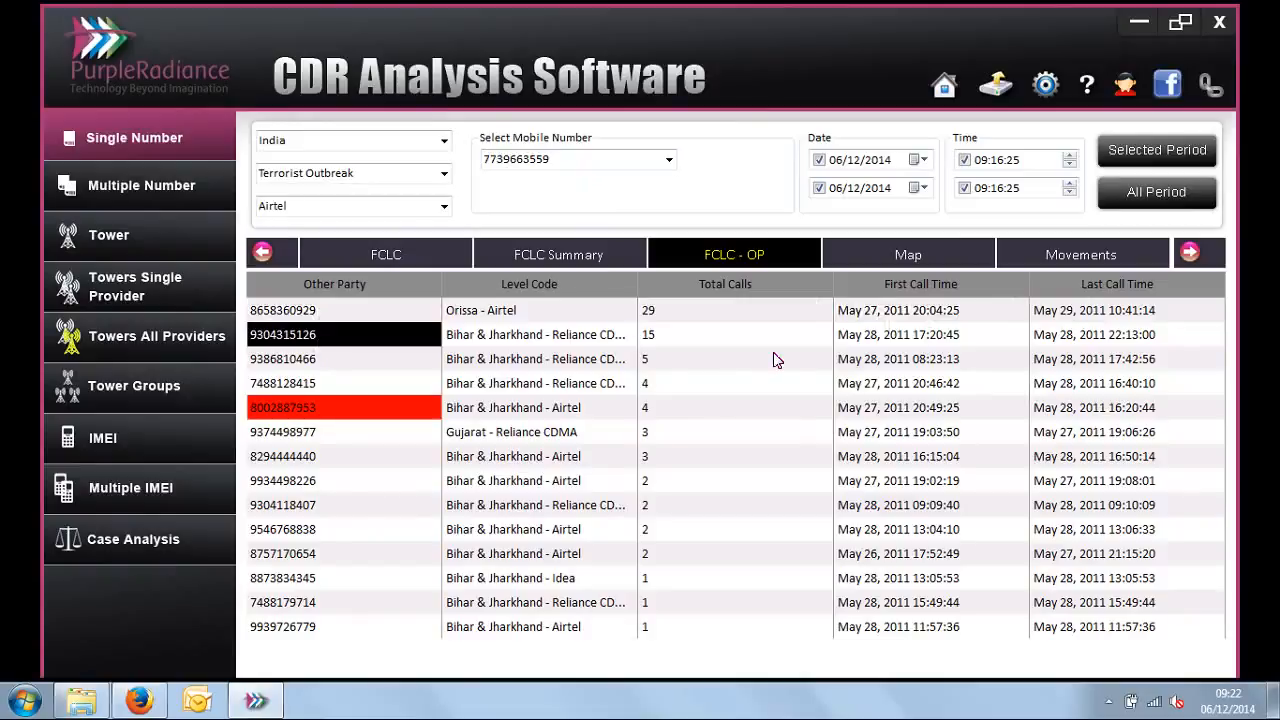
left_click(744, 347)
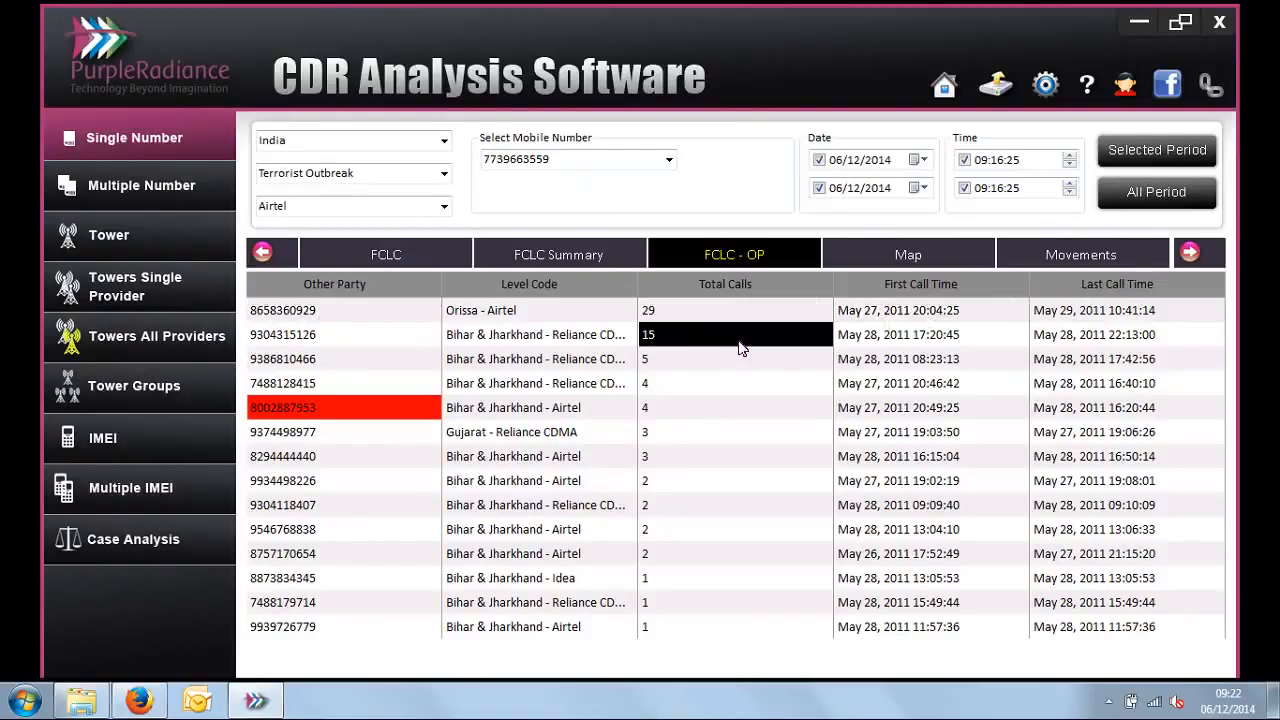
left_click(318, 344)
left_click(768, 344)
Step: Compare the first call time with the last call time of the second-listed other party
left_click(903, 341)
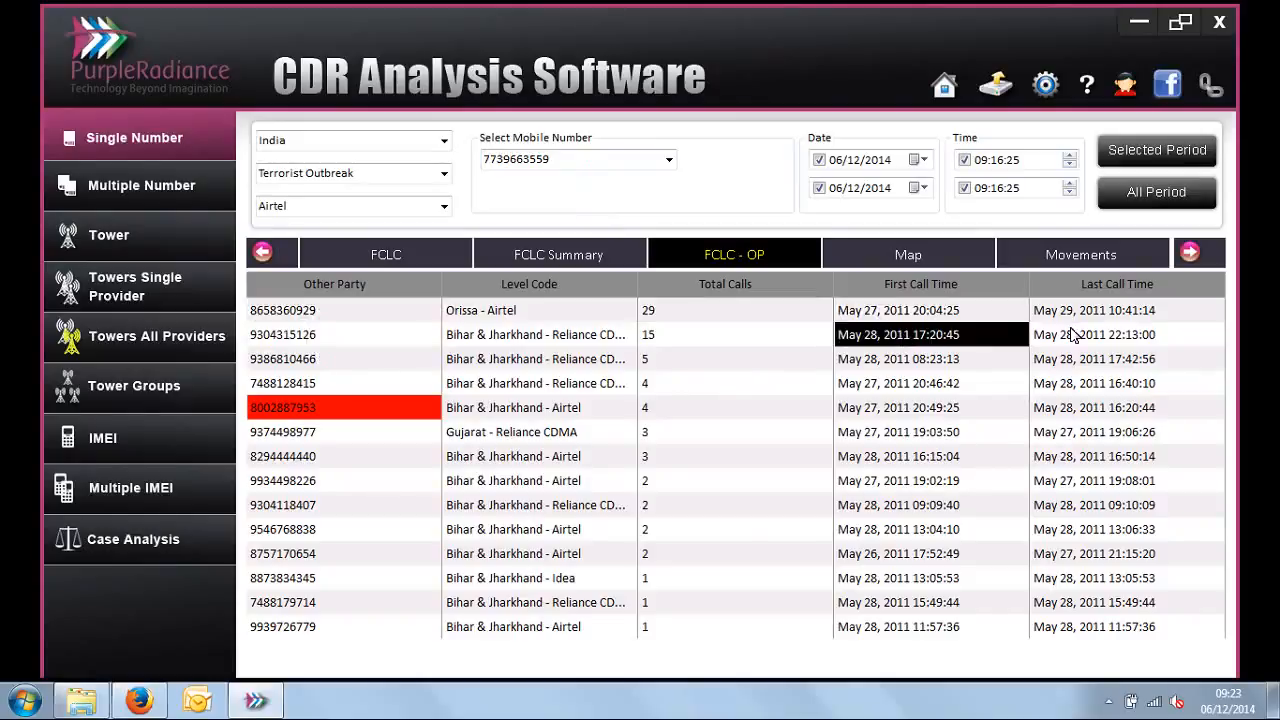
left_click(1075, 336)
left_click(928, 345)
left_click(1058, 338)
left_click(915, 345)
left_click(1048, 338)
left_click(900, 341)
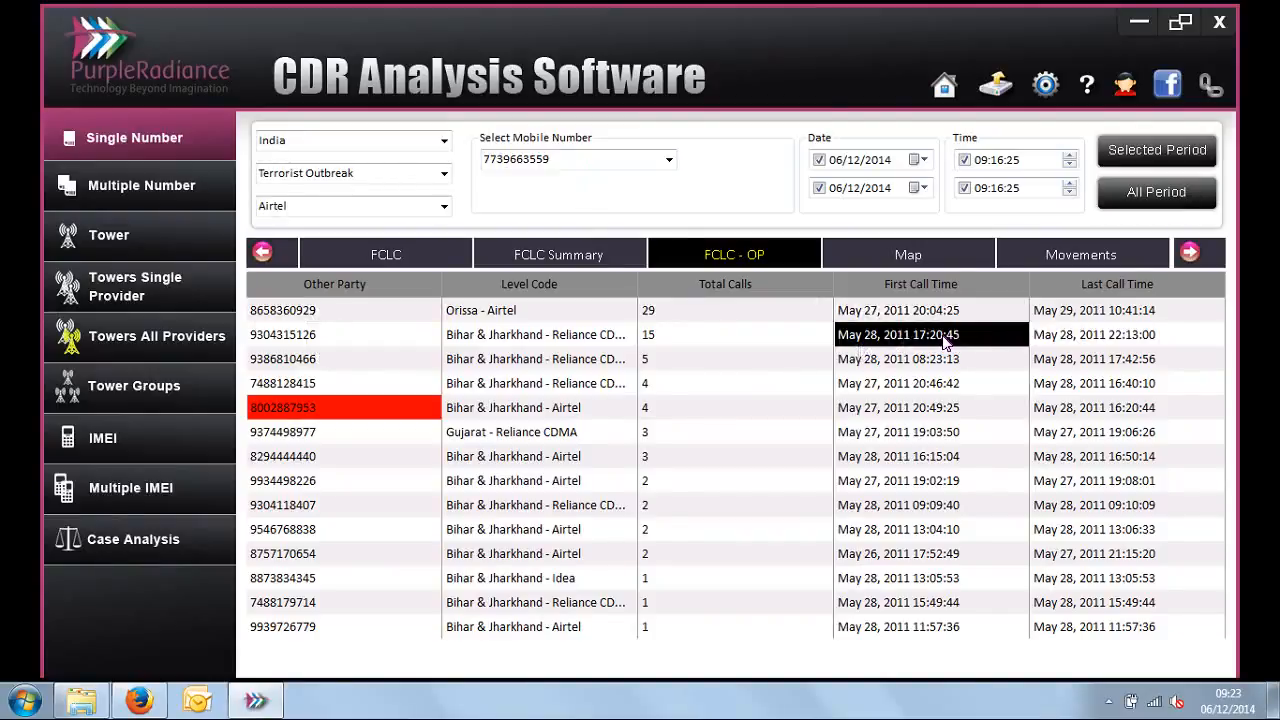
left_click(1068, 340)
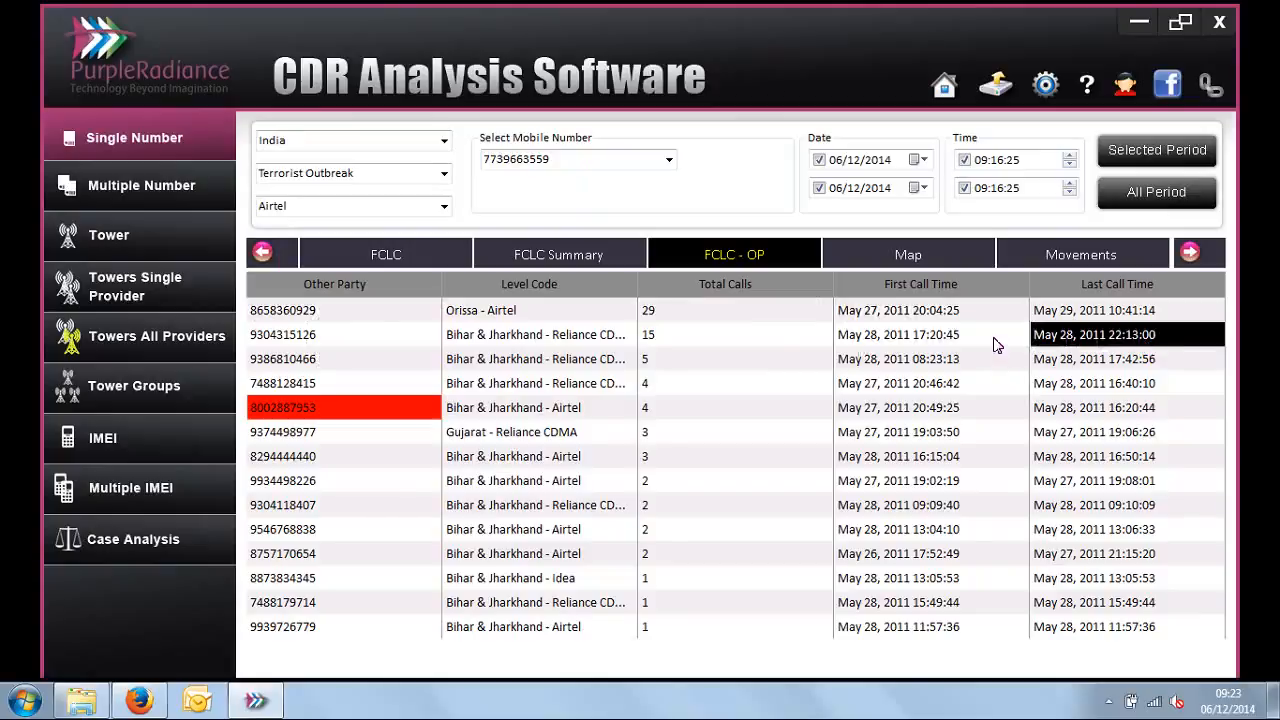
left_click(350, 339)
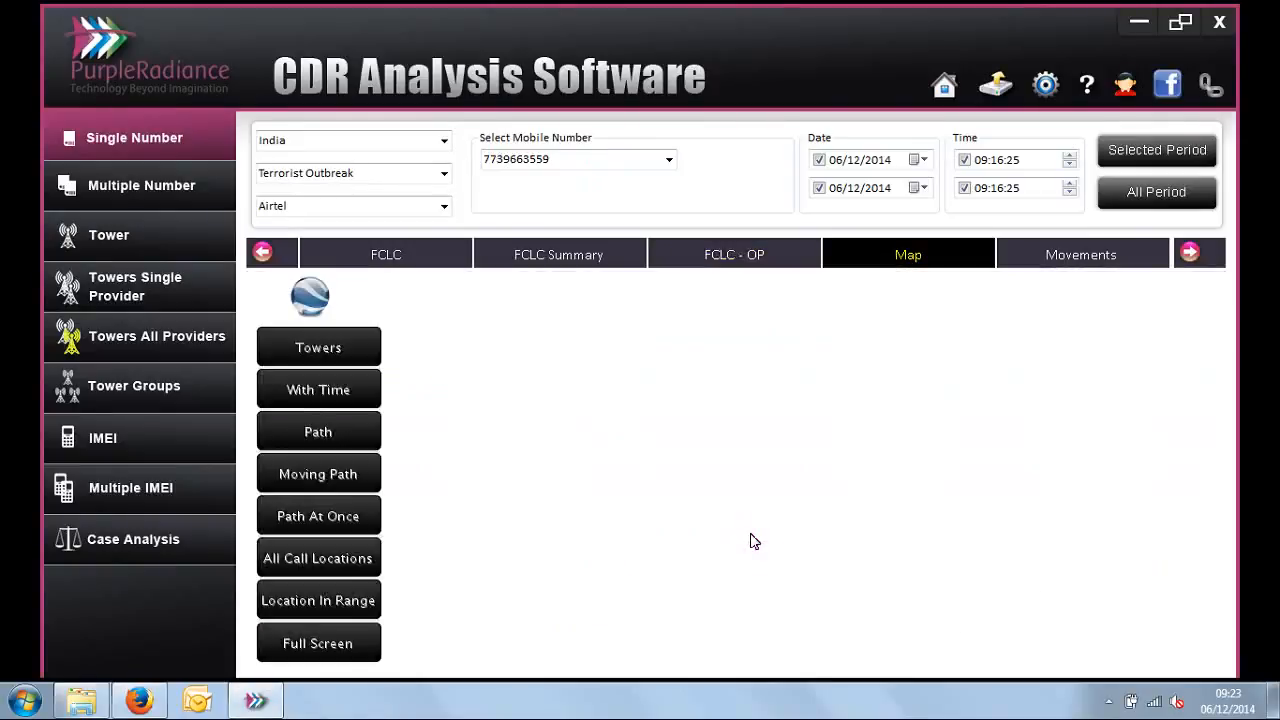
Step: Plot the selected number's towers on the map and bring their markers into view
left_click(342, 347)
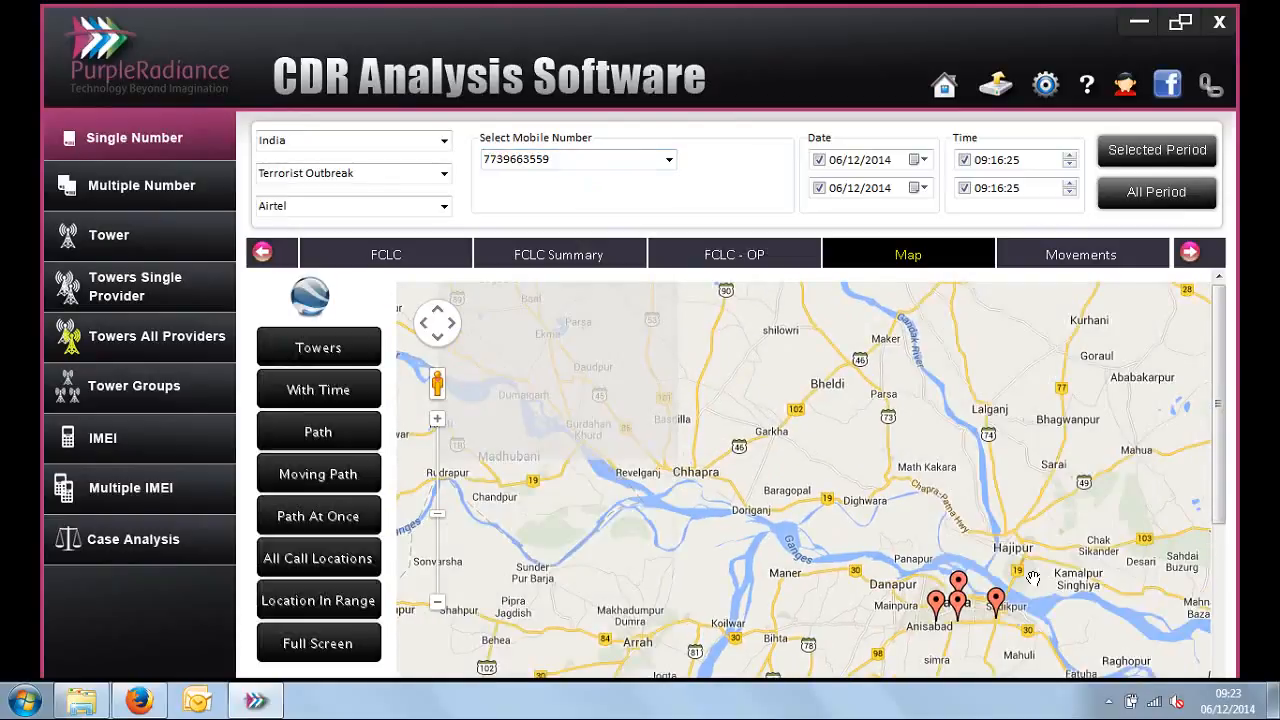
left_click_drag(1033, 578, 1033, 573)
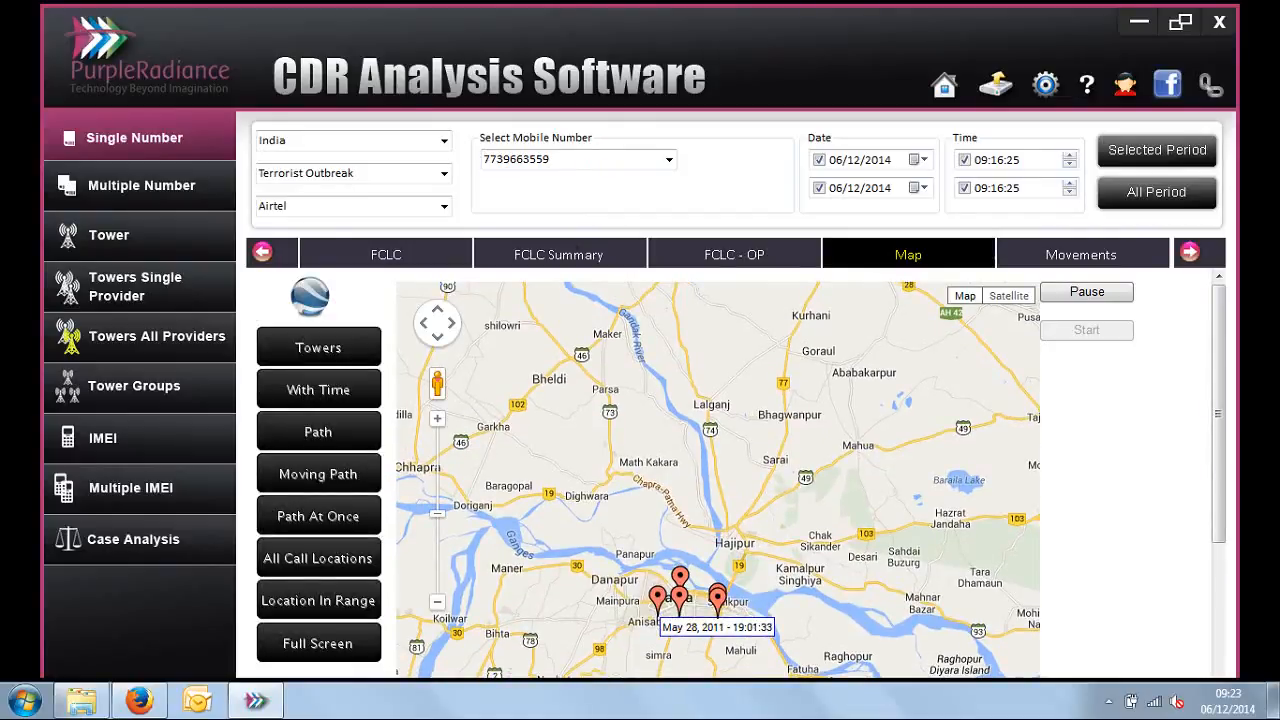
Step: Display the number's moving path on the map with satellite imagery, close up around the starting marker
left_click(357, 481)
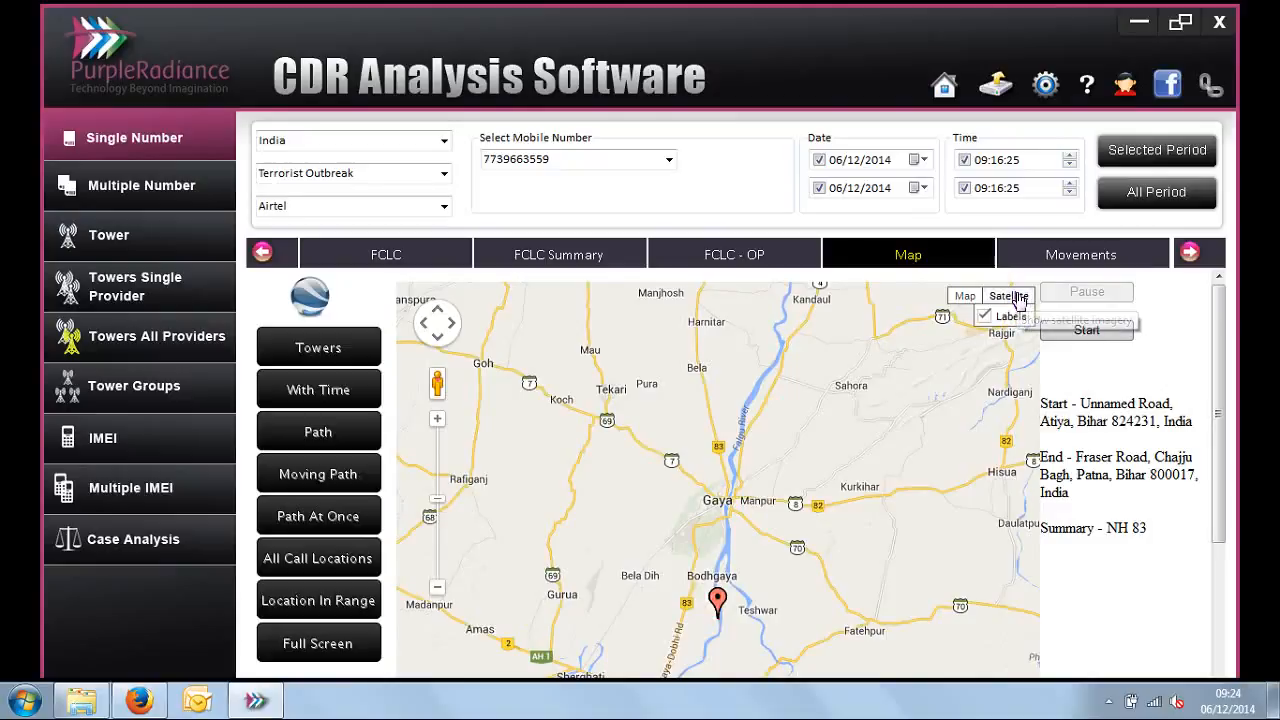
left_click(1020, 298)
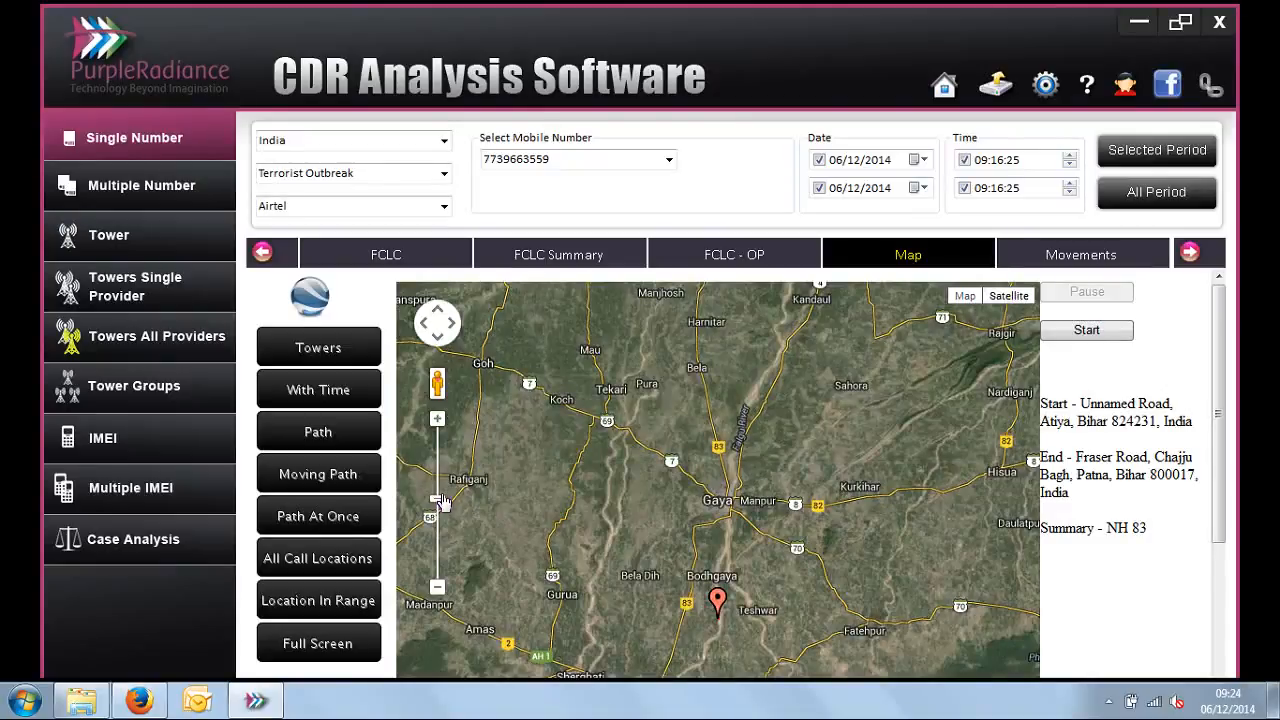
left_click(441, 423)
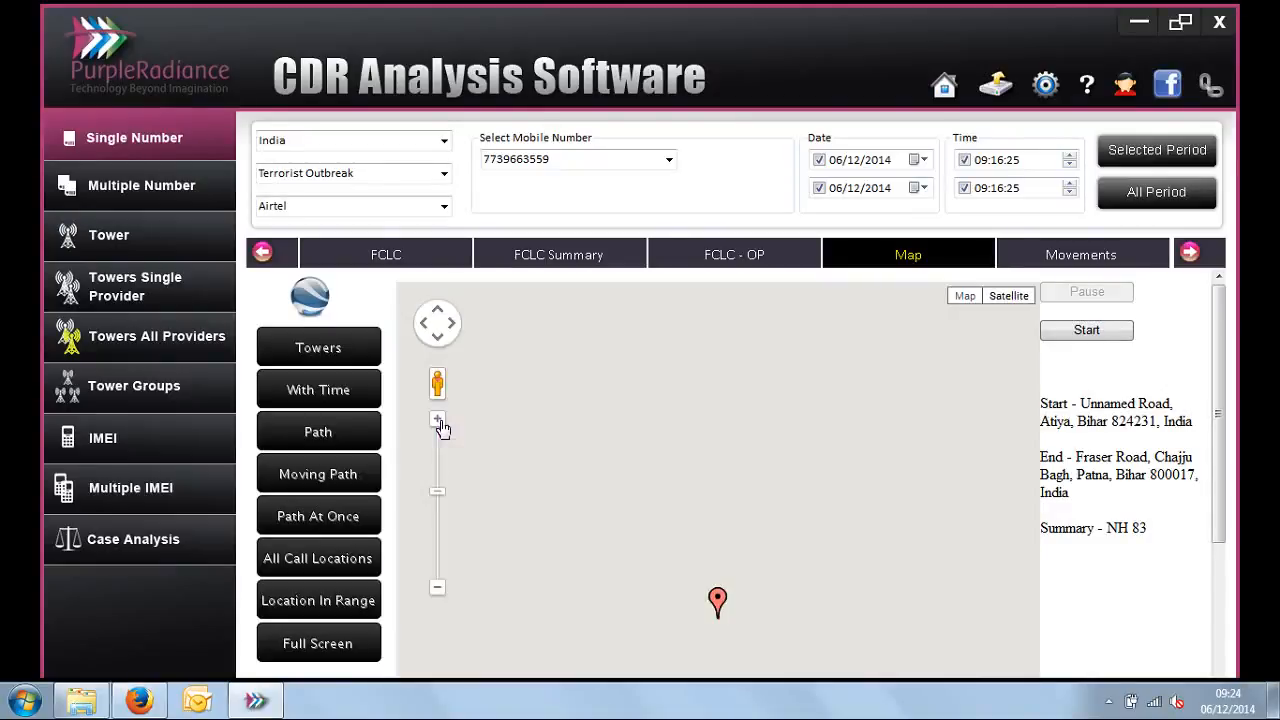
left_click(440, 420)
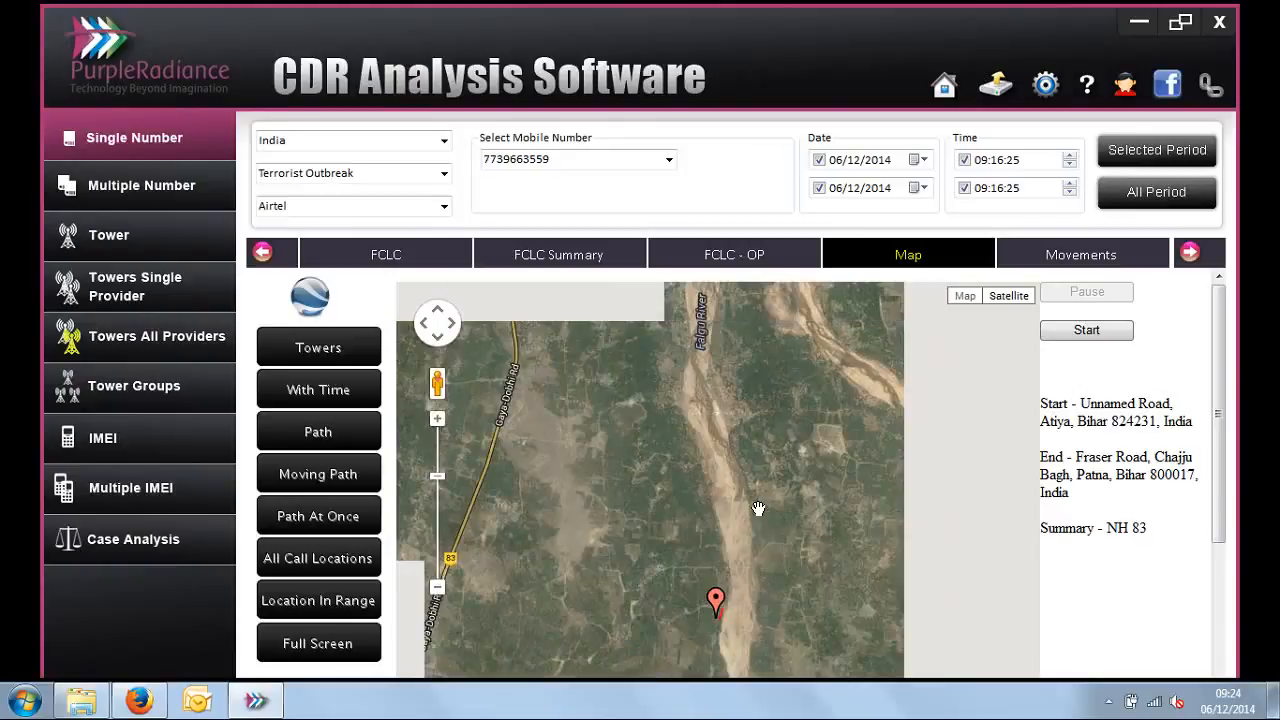
mouse_move(718, 605)
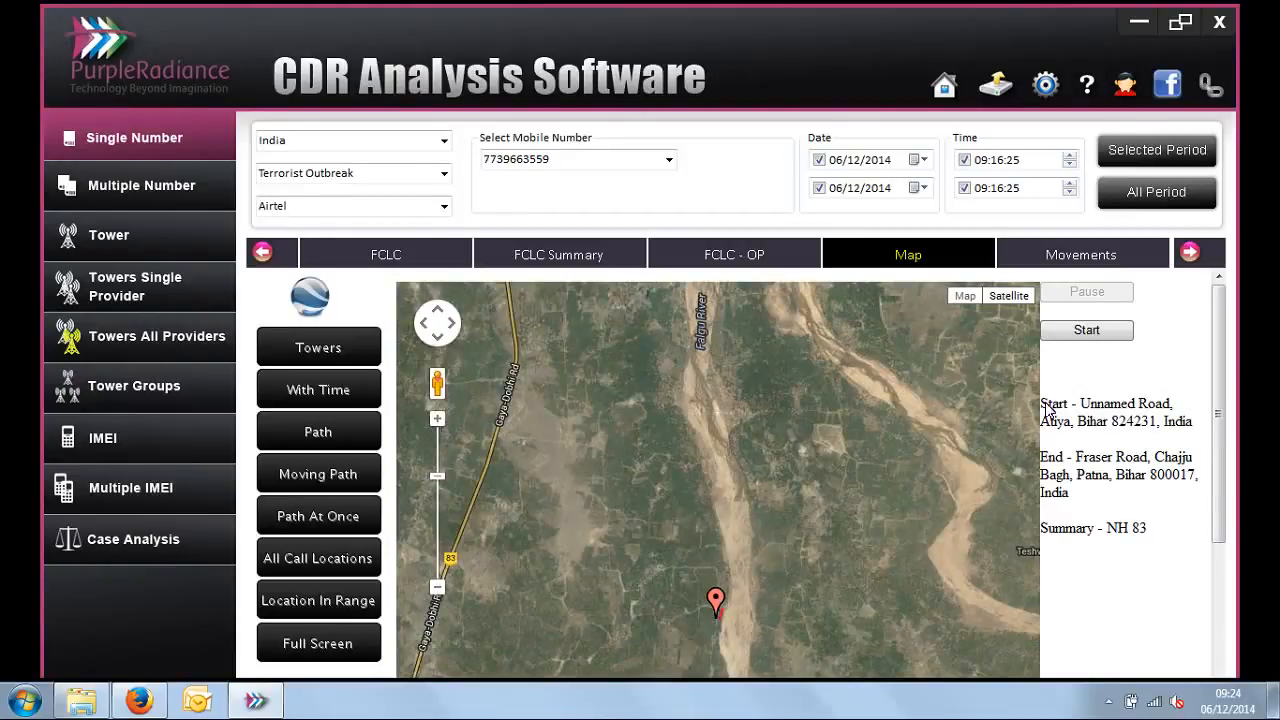
Step: Check the route's start address and start the moving-path animation
left_click_drag(1047, 410, 1176, 432)
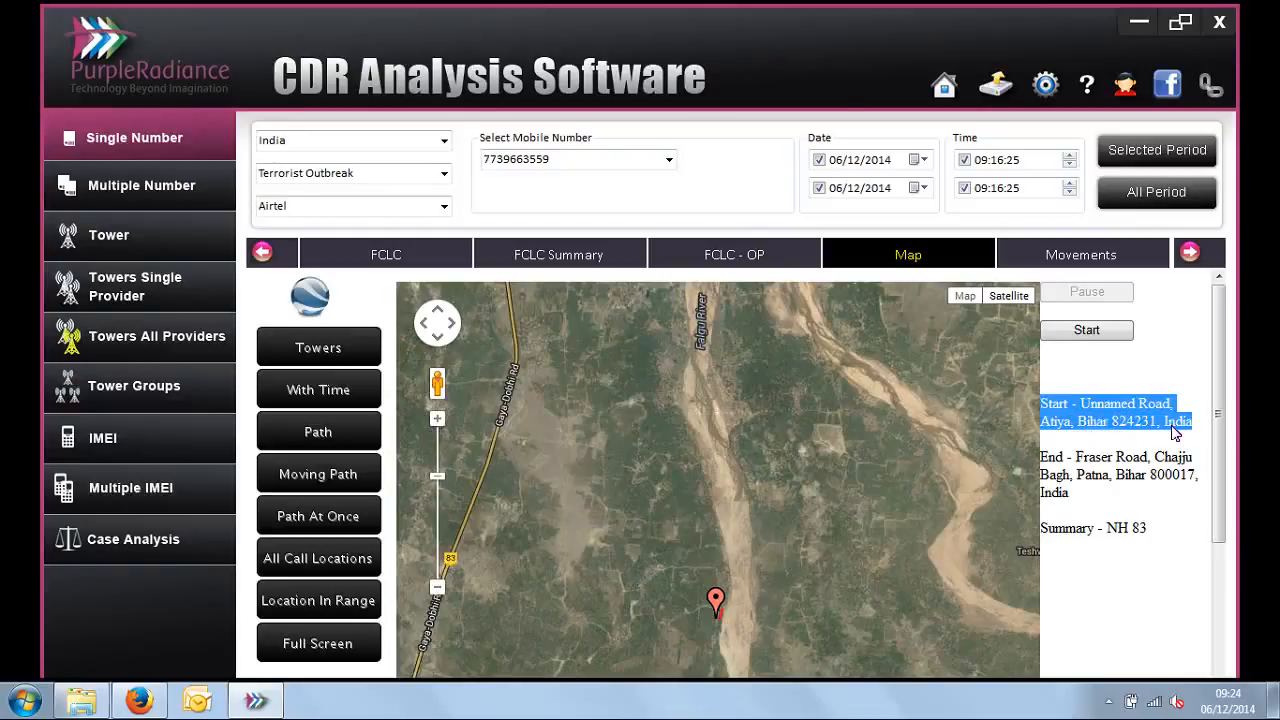
left_click(1105, 336)
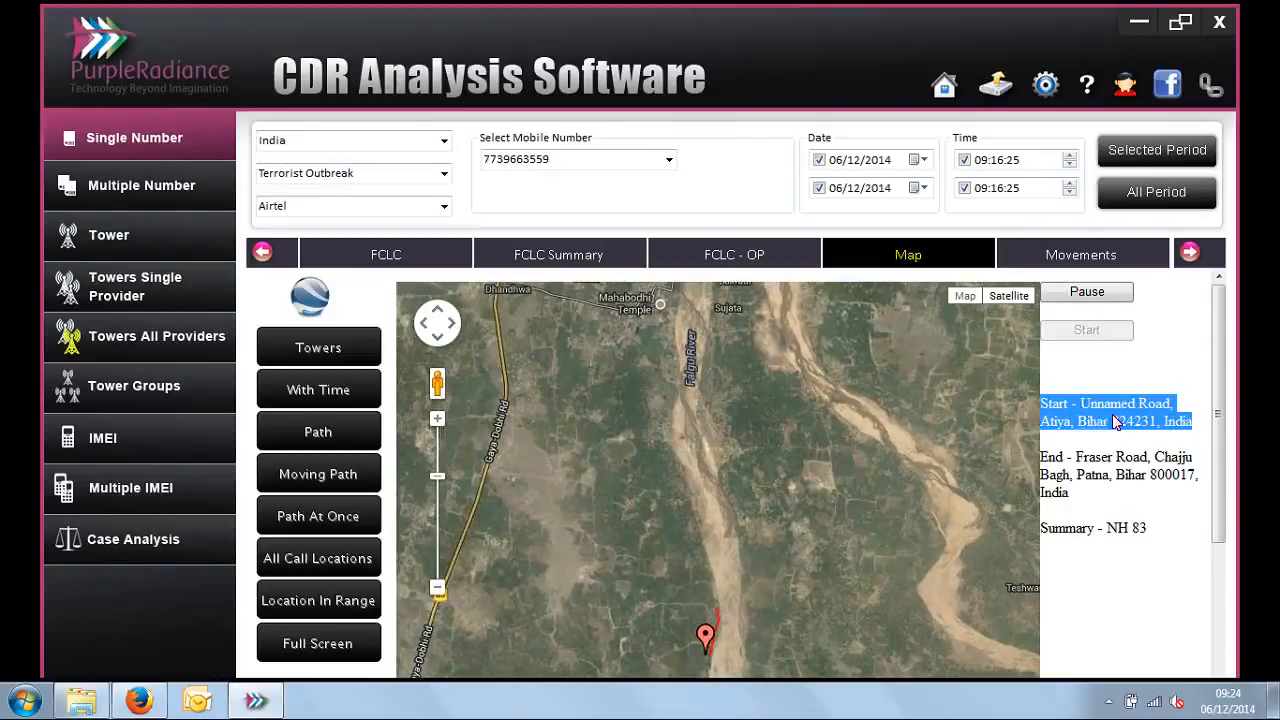
left_click(1118, 497)
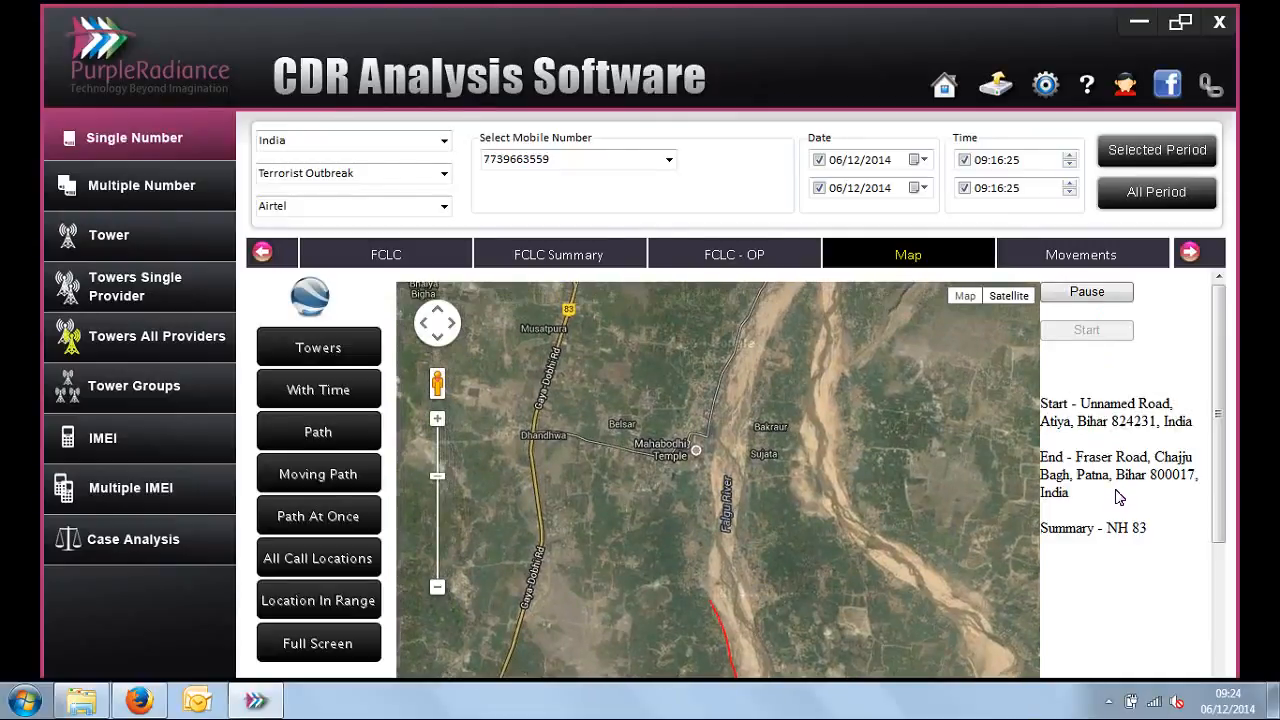
Step: Follow the animated path closely on the satellite map and check the road name in the route summary
left_click(437, 425)
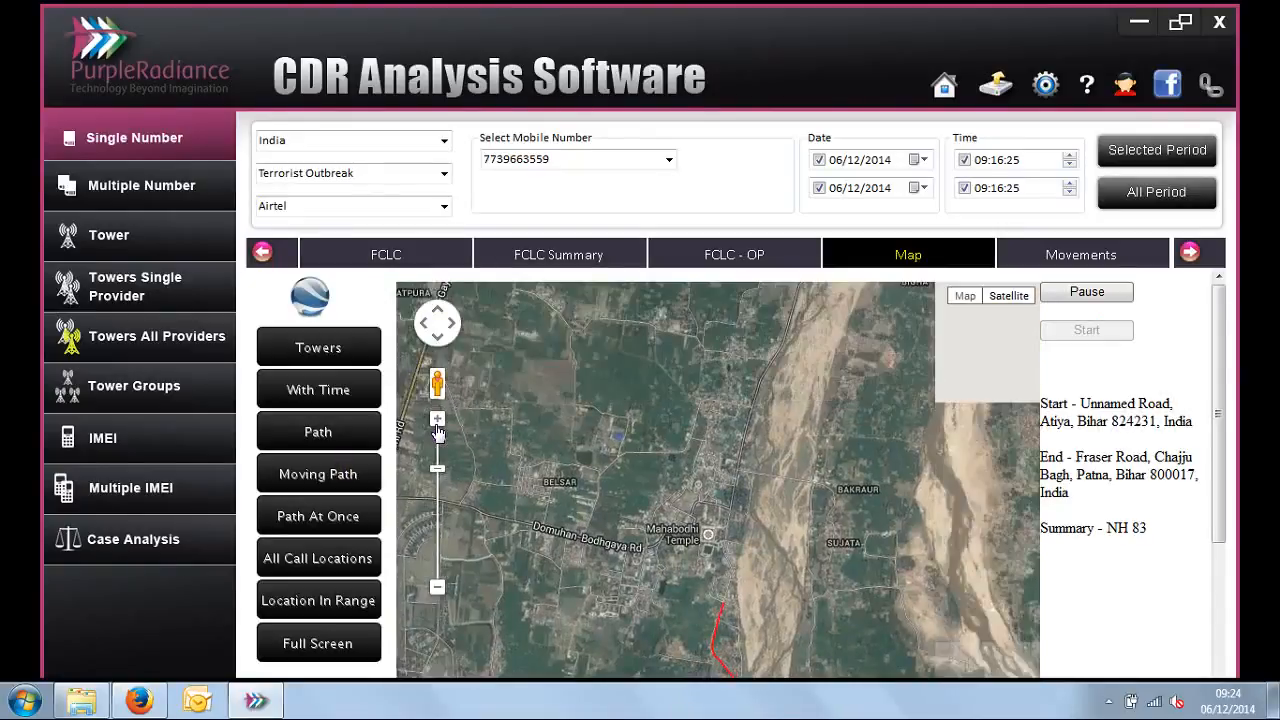
left_click(437, 425)
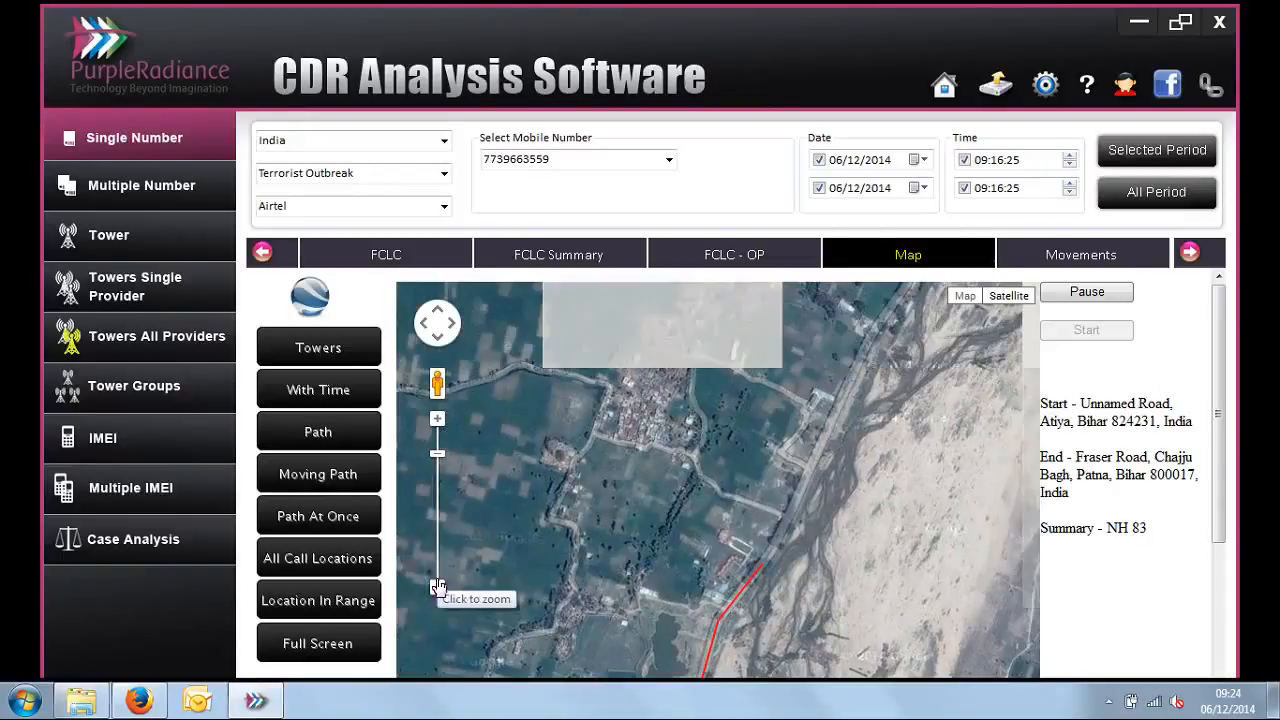
left_click(437, 587)
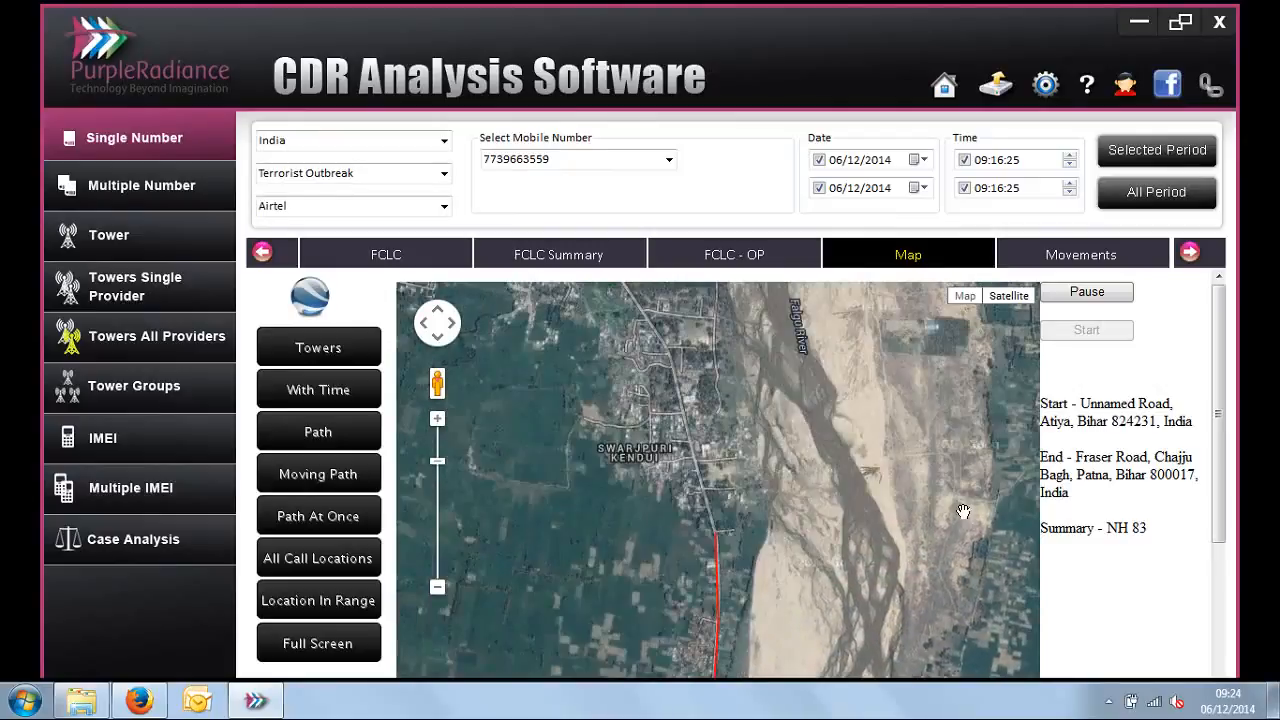
left_click_drag(1041, 528, 1150, 531)
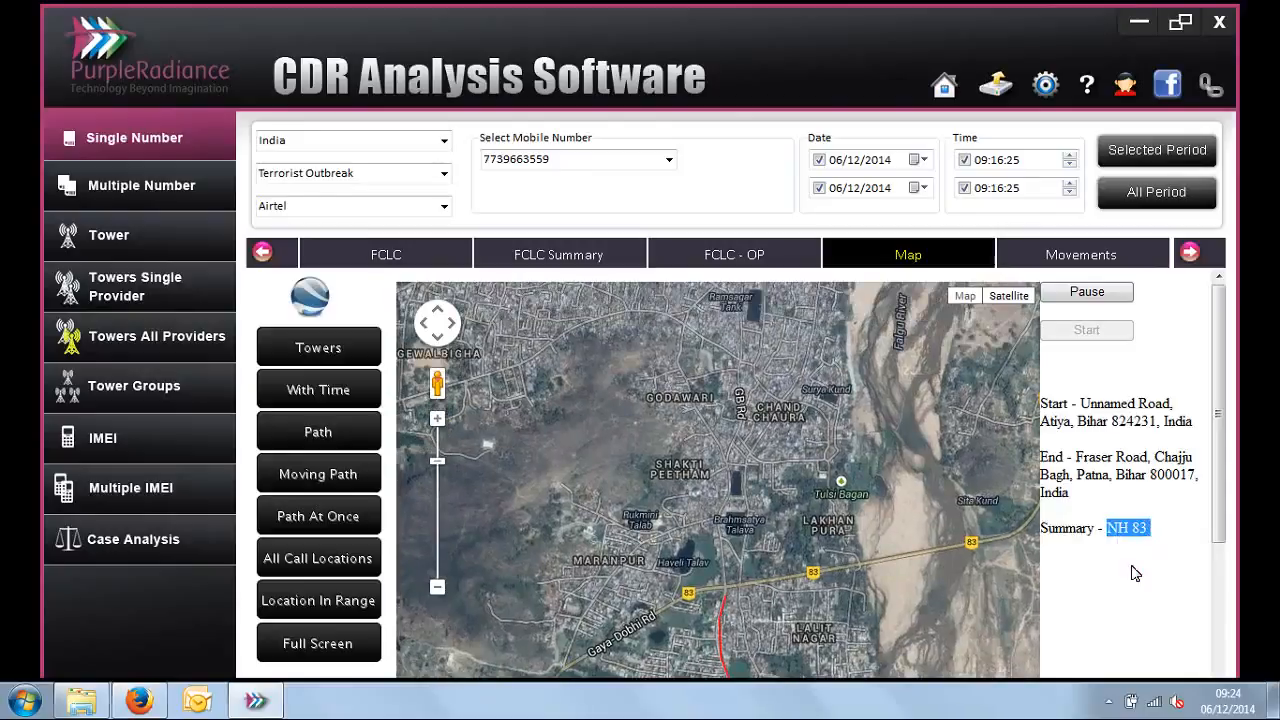
left_click(1135, 573)
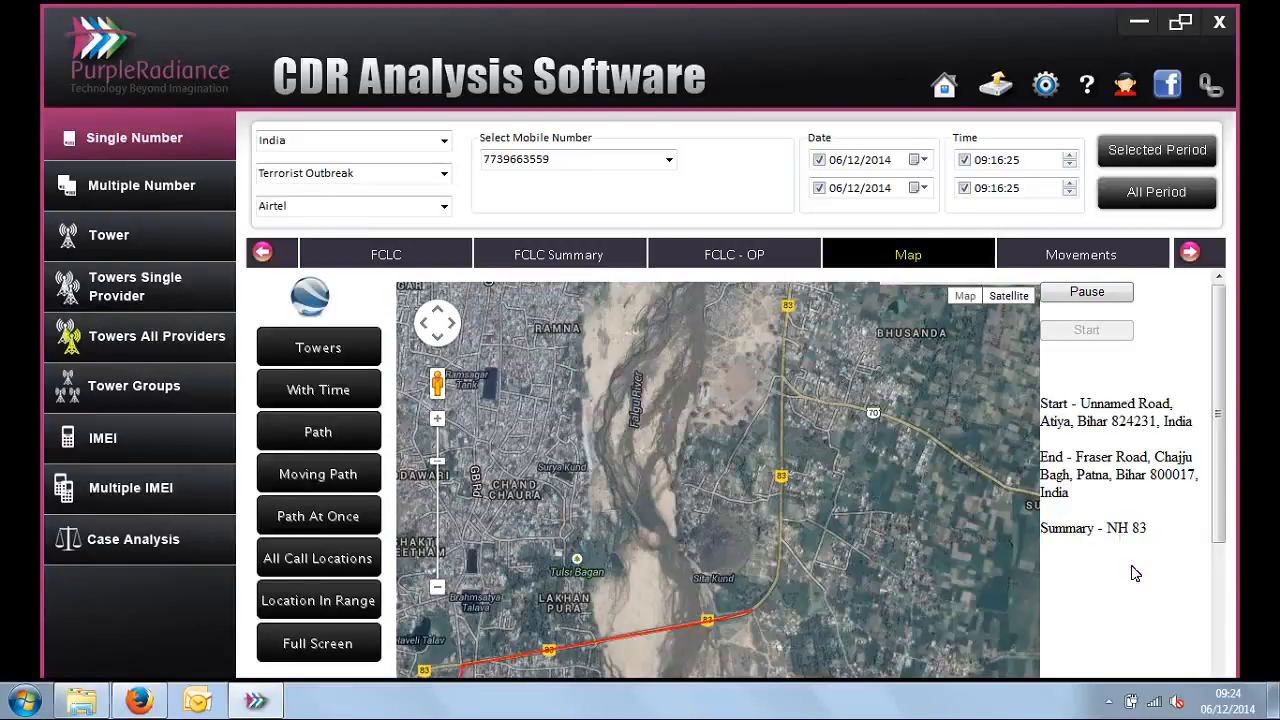
Step: Plot the number's whole path at once and bring the full line from Bodhgaya to Jamshedpur into view
left_click(294, 528)
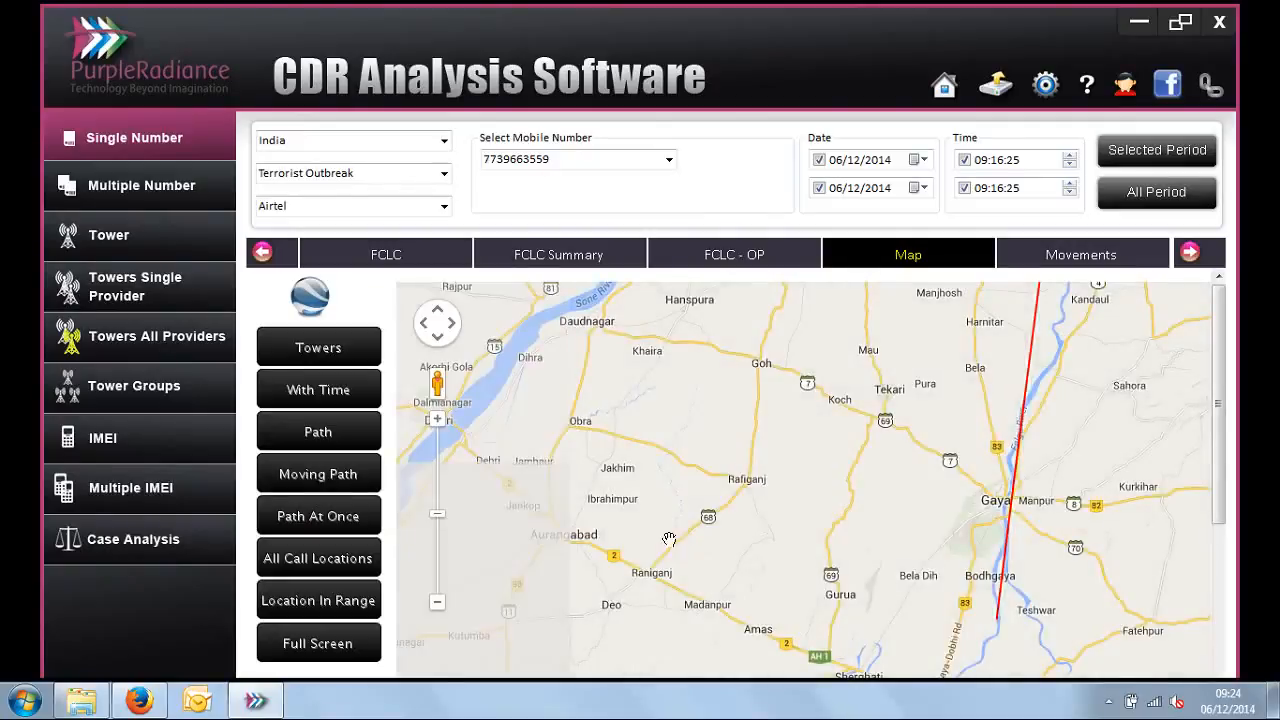
left_click(438, 604)
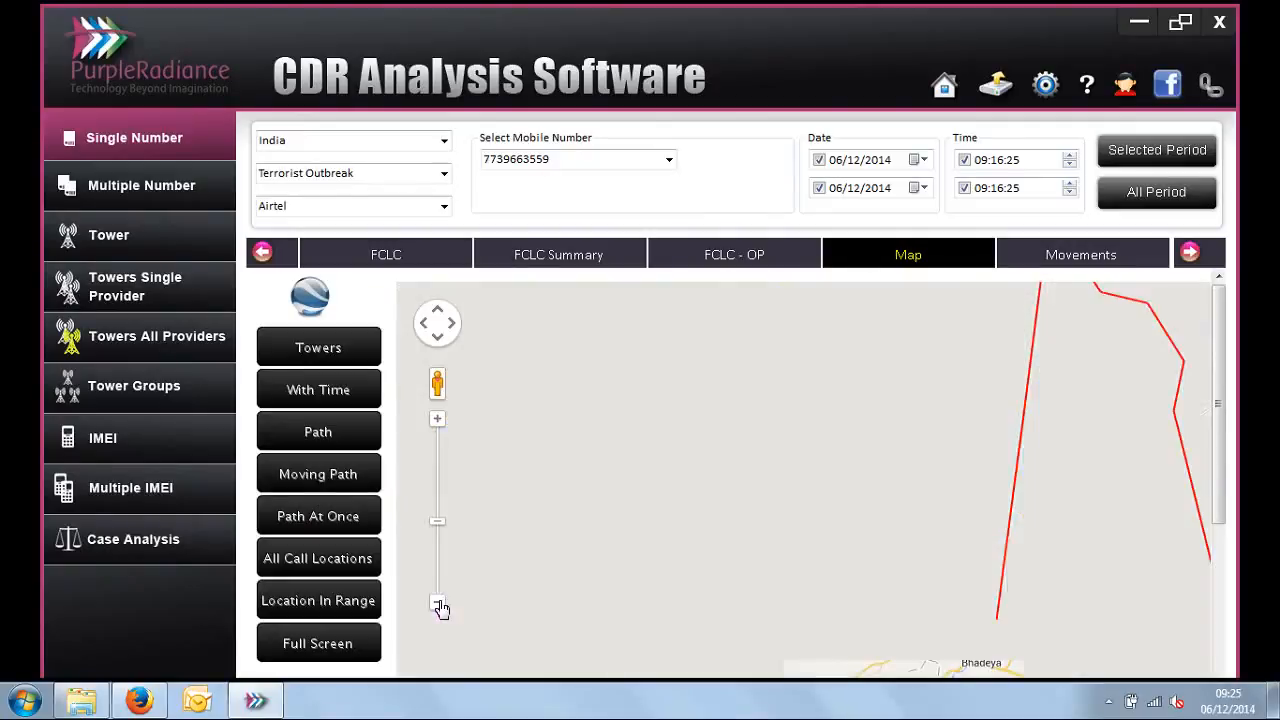
left_click_drag(905, 582, 647, 462)
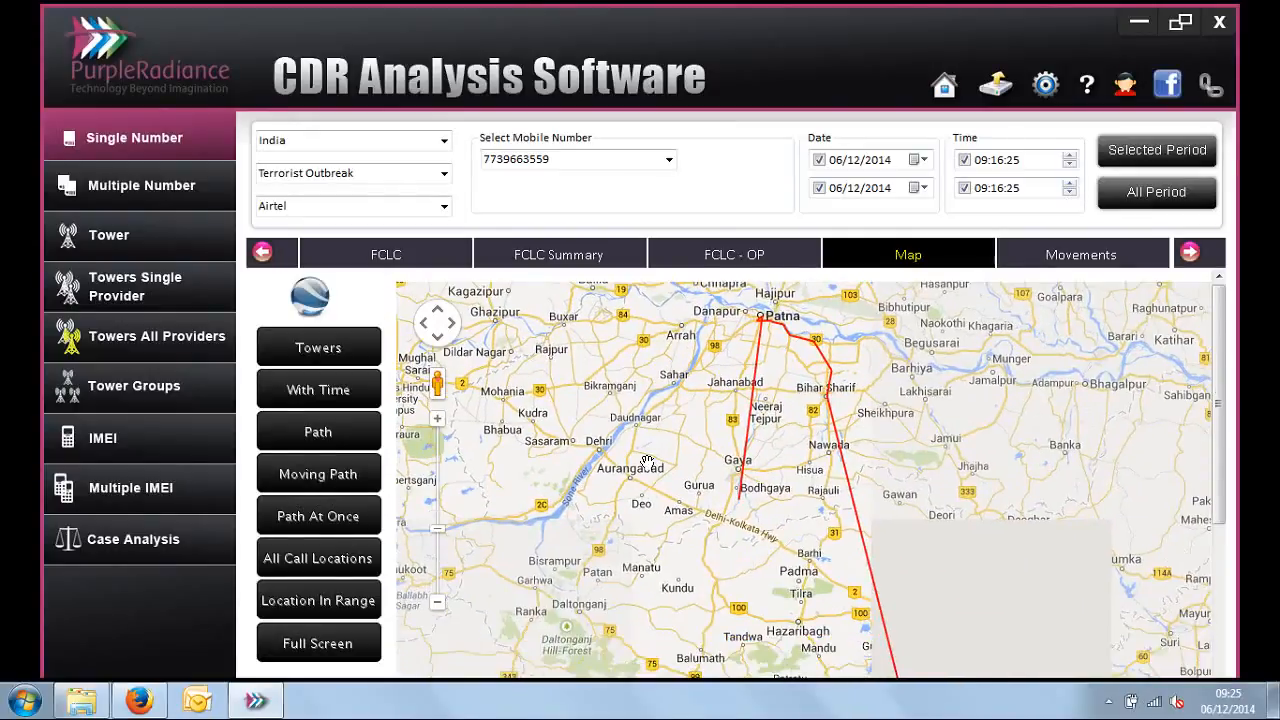
left_click(437, 601)
left_click_drag(617, 559, 537, 450)
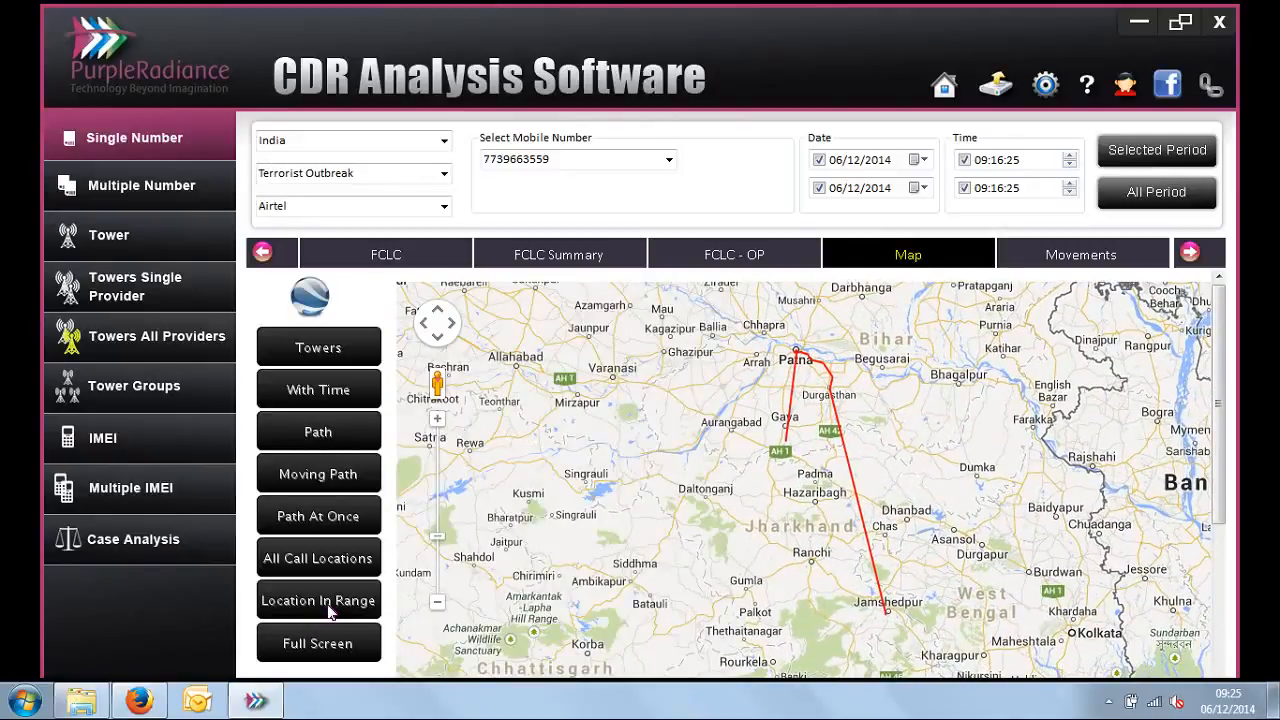
Step: Plot all call locations of the number on the map and bring the markers into view
left_click(348, 566)
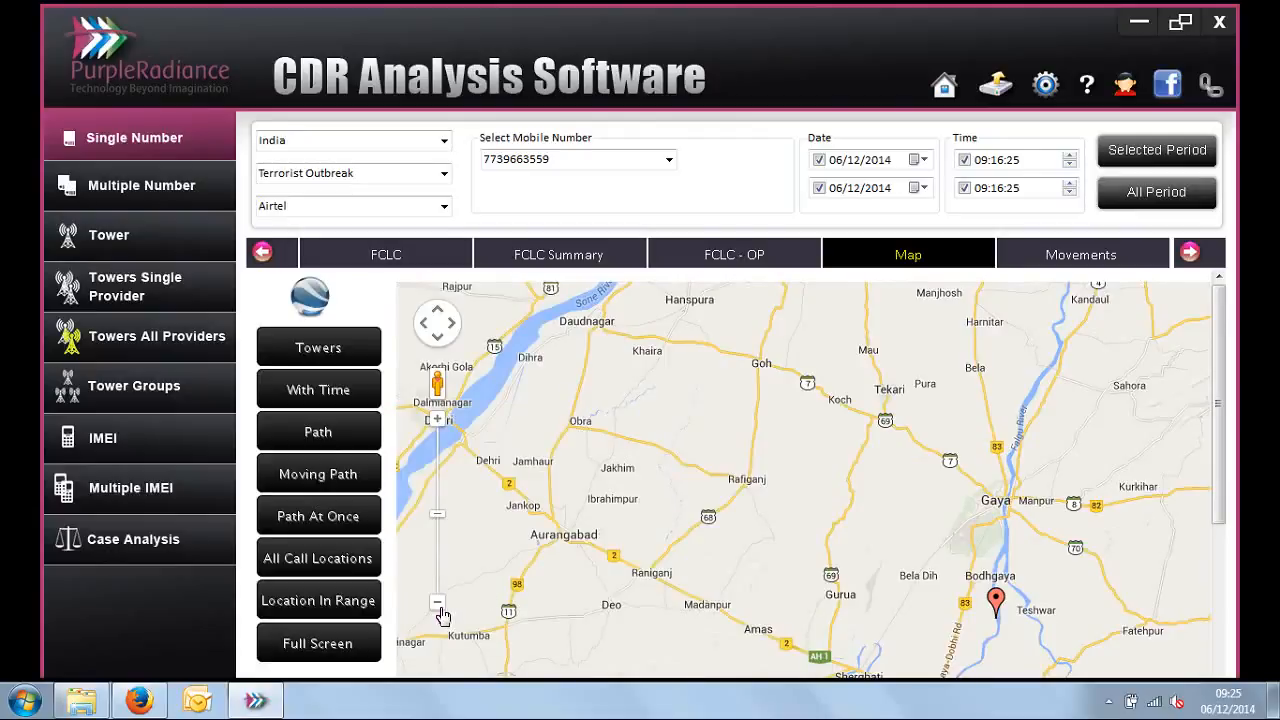
left_click(440, 608)
left_click(440, 608)
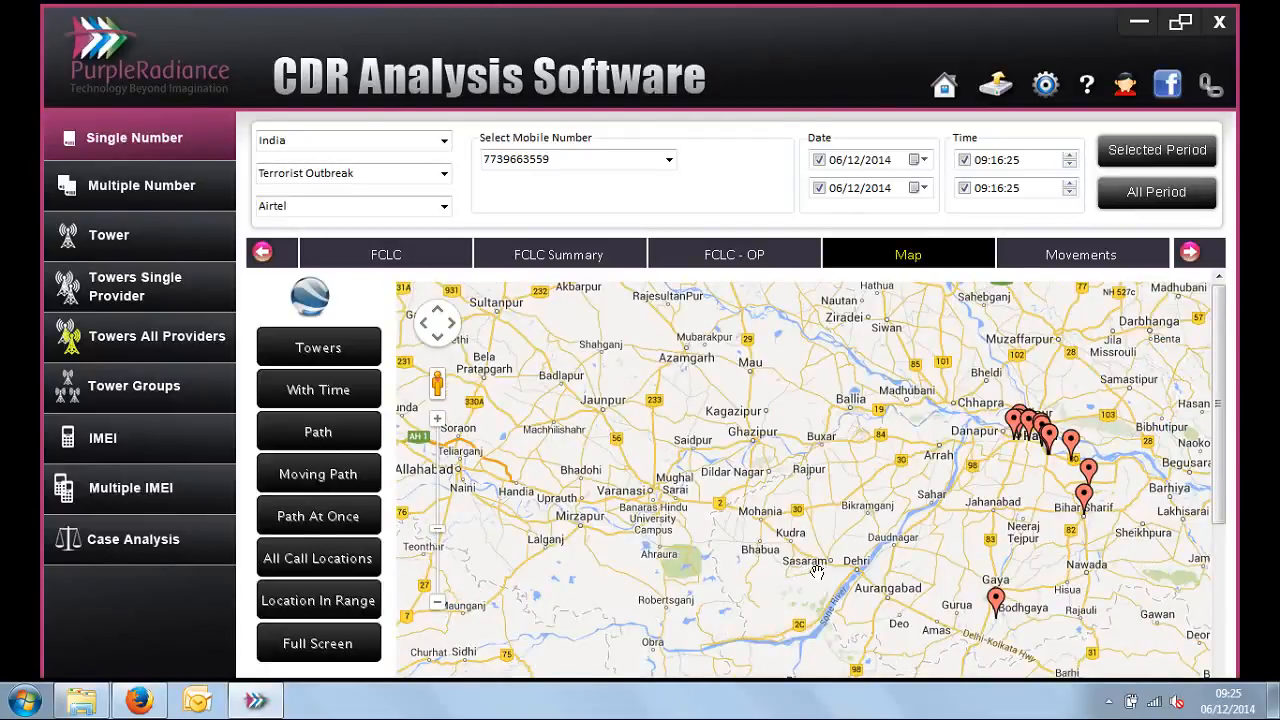
left_click_drag(1095, 457, 899, 437)
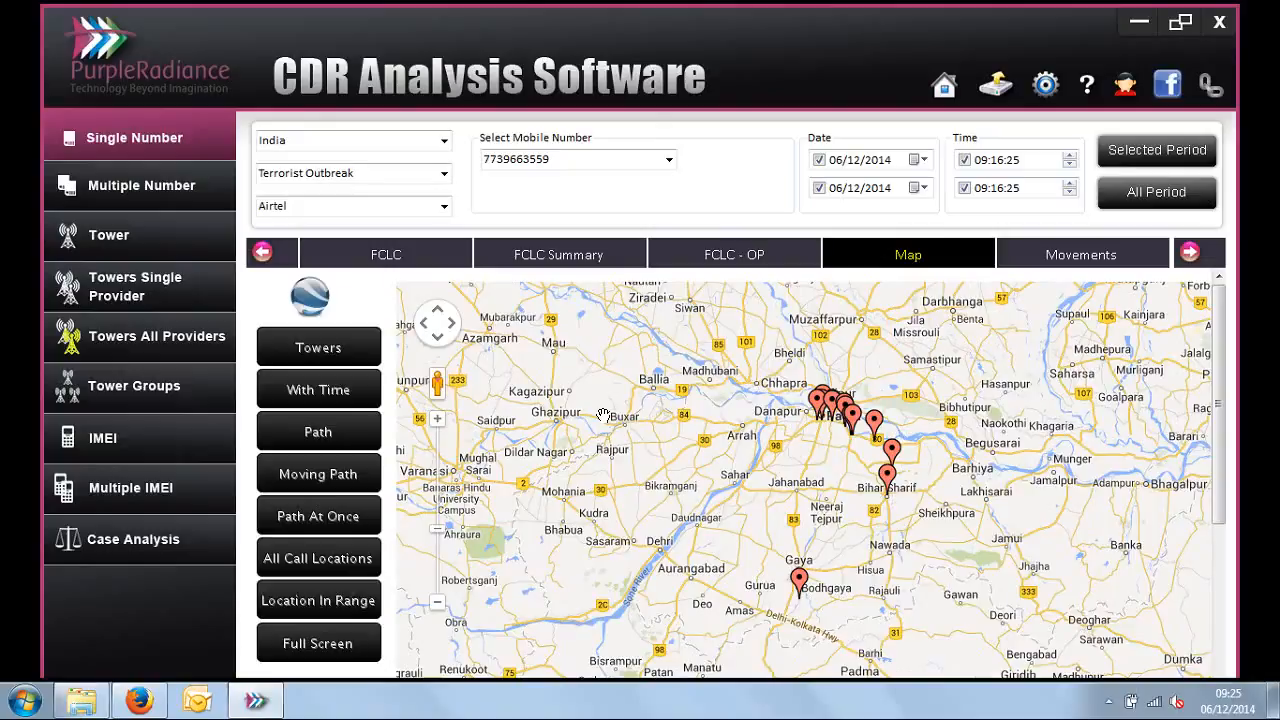
Step: Open the call locations in Google Earth, play the tour and pause it near Chitkohra Bazar
left_click(308, 298)
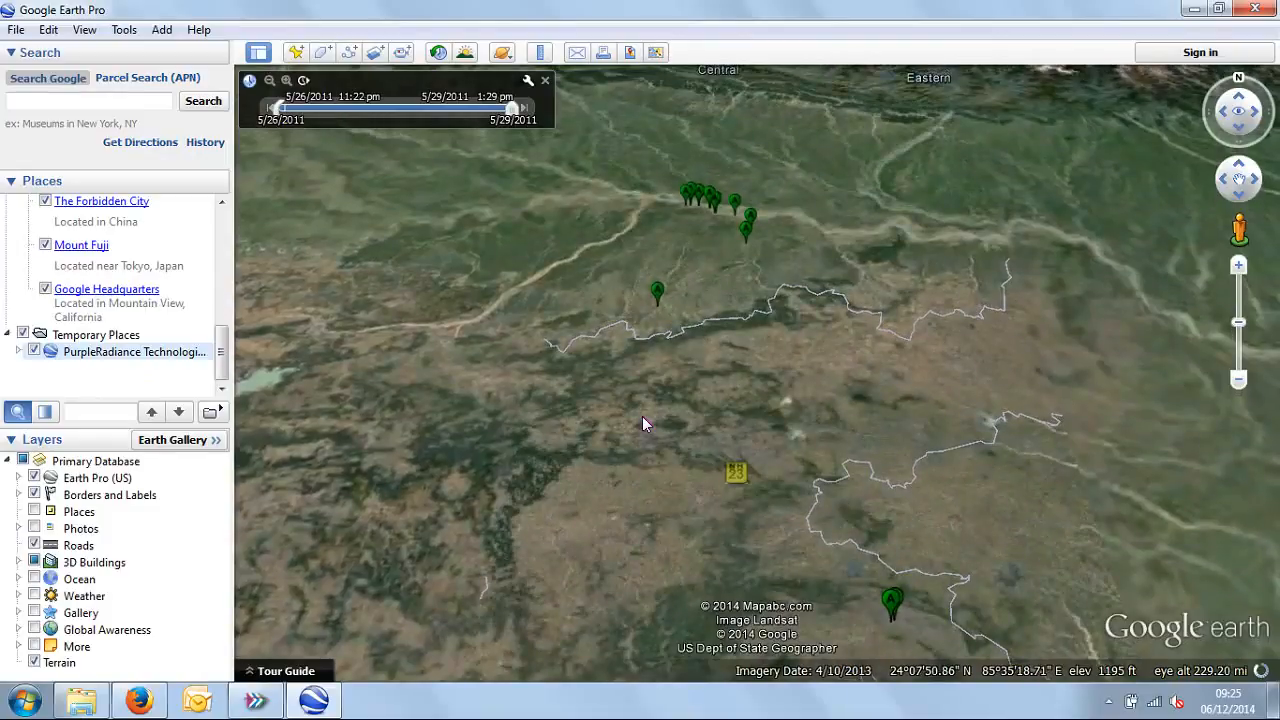
left_click(211, 412)
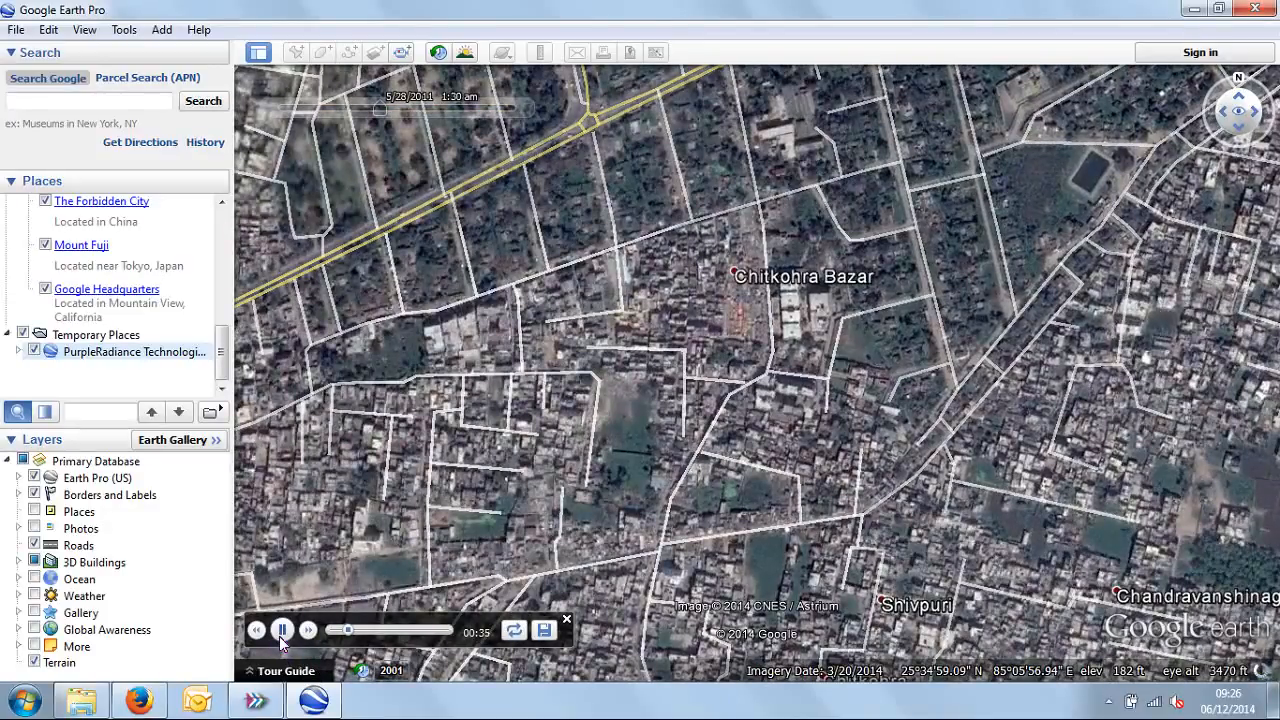
left_click(280, 634)
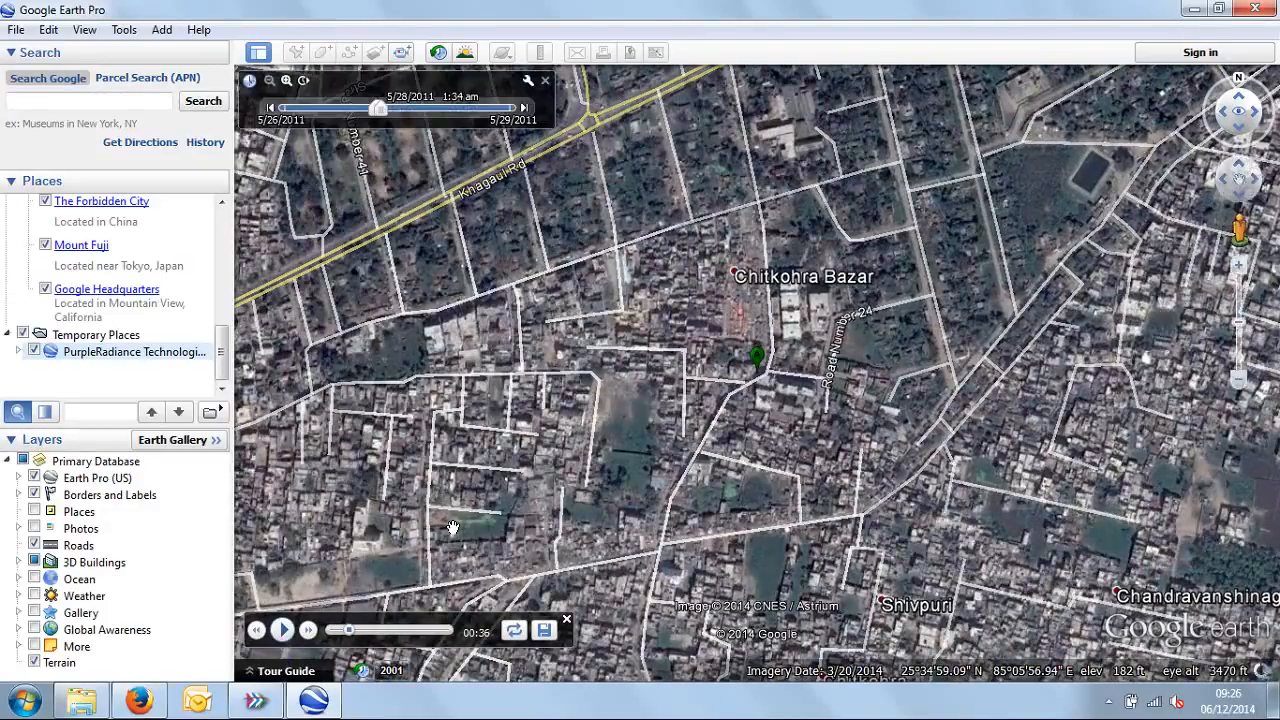
Step: Inspect the call location placemark near Chitkohra Bazar, and close Google Earth, discarding the temporary places
left_click(760, 362)
left_click(497, 265)
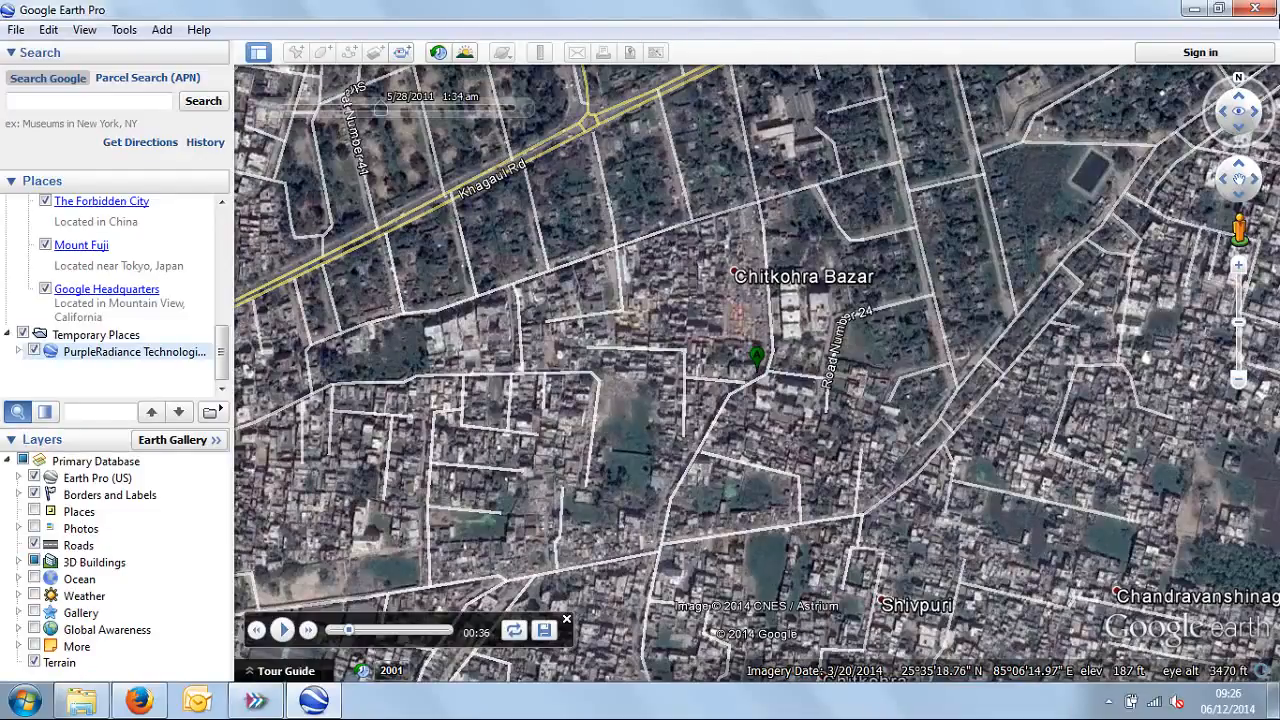
left_click(1255, 9)
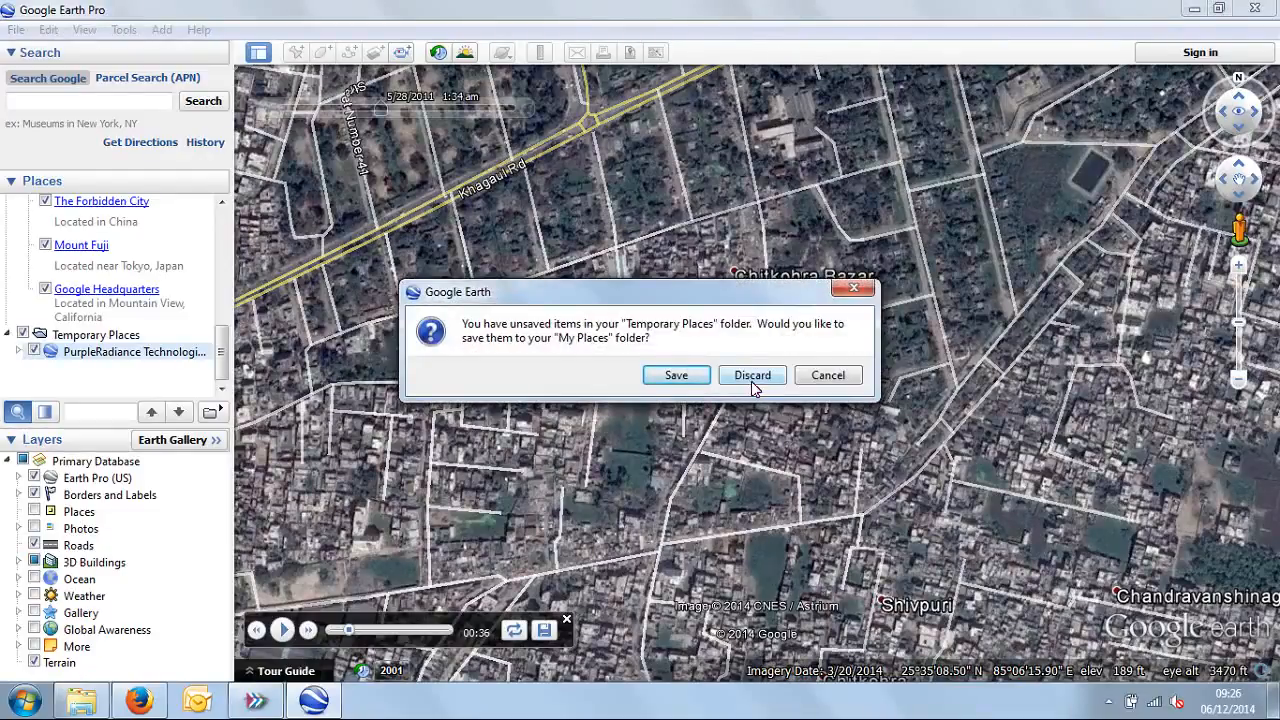
left_click(748, 382)
Step: Open the Movements report for the selected mobile number
left_click(1190, 252)
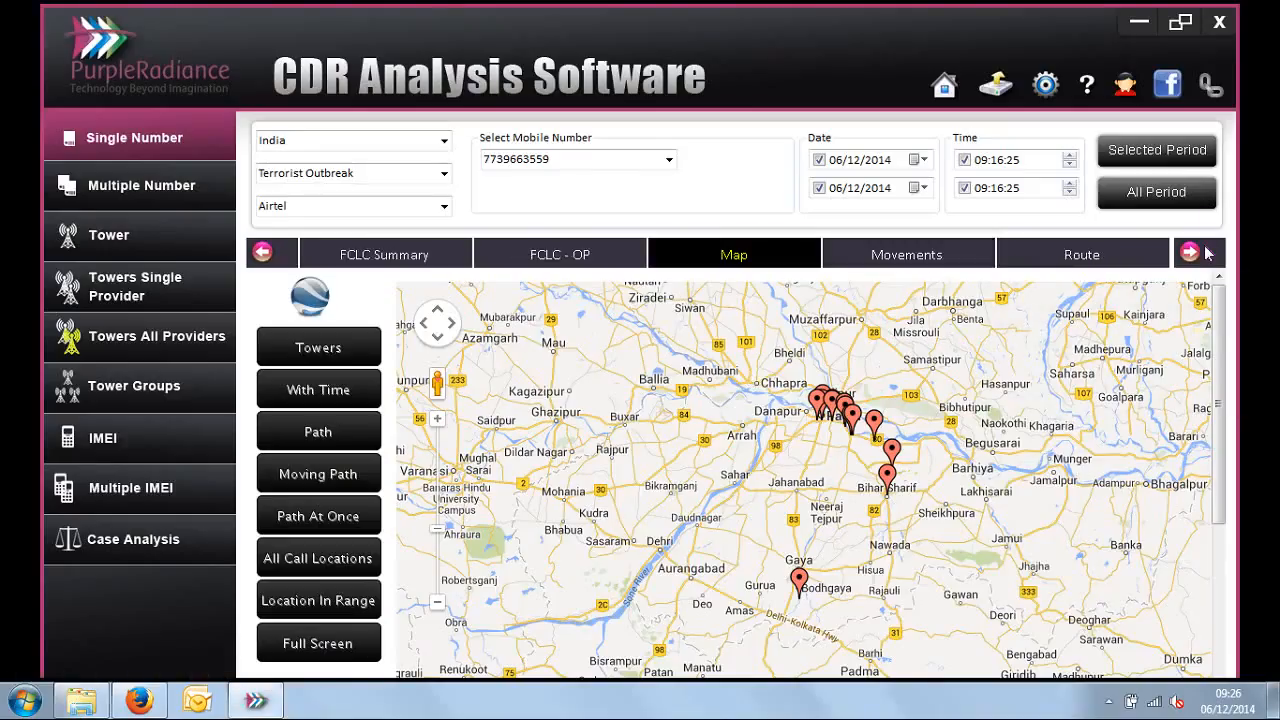
left_click(1190, 252)
left_click(732, 256)
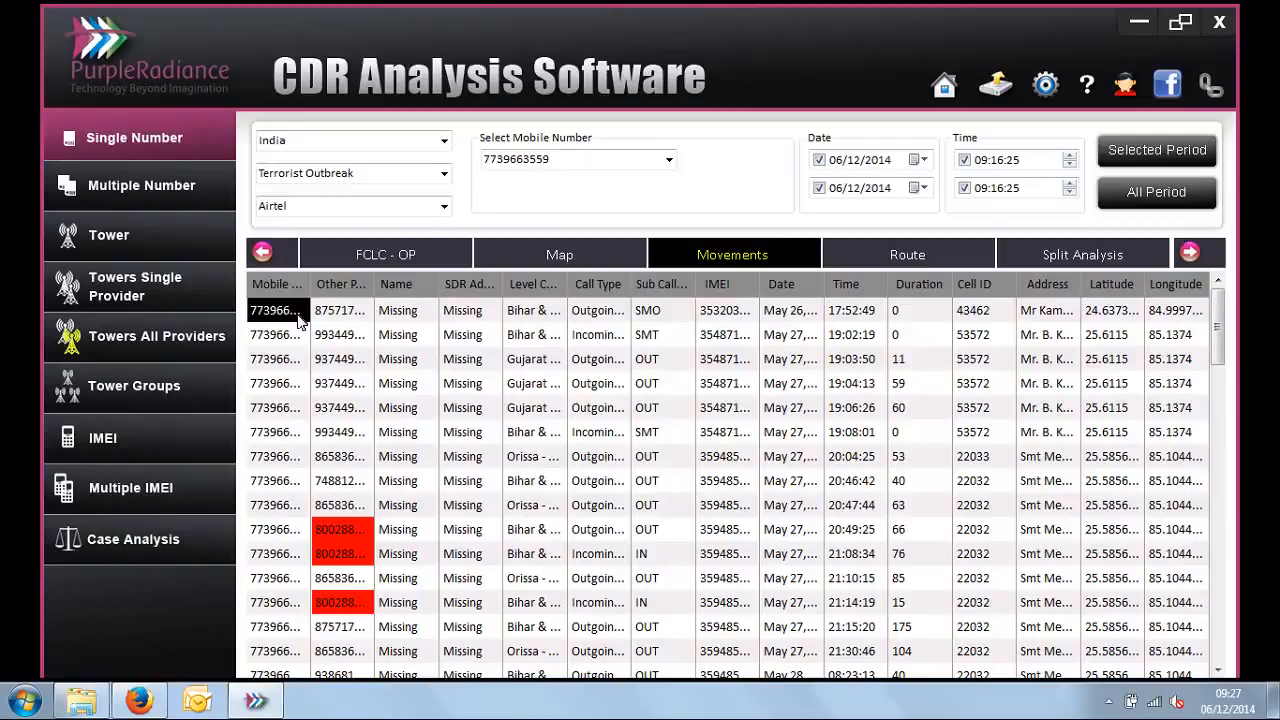
Step: Examine the other party, name, SDR address, call type, IMEI, date and time of the first calls in the Movements report
left_click(330, 317)
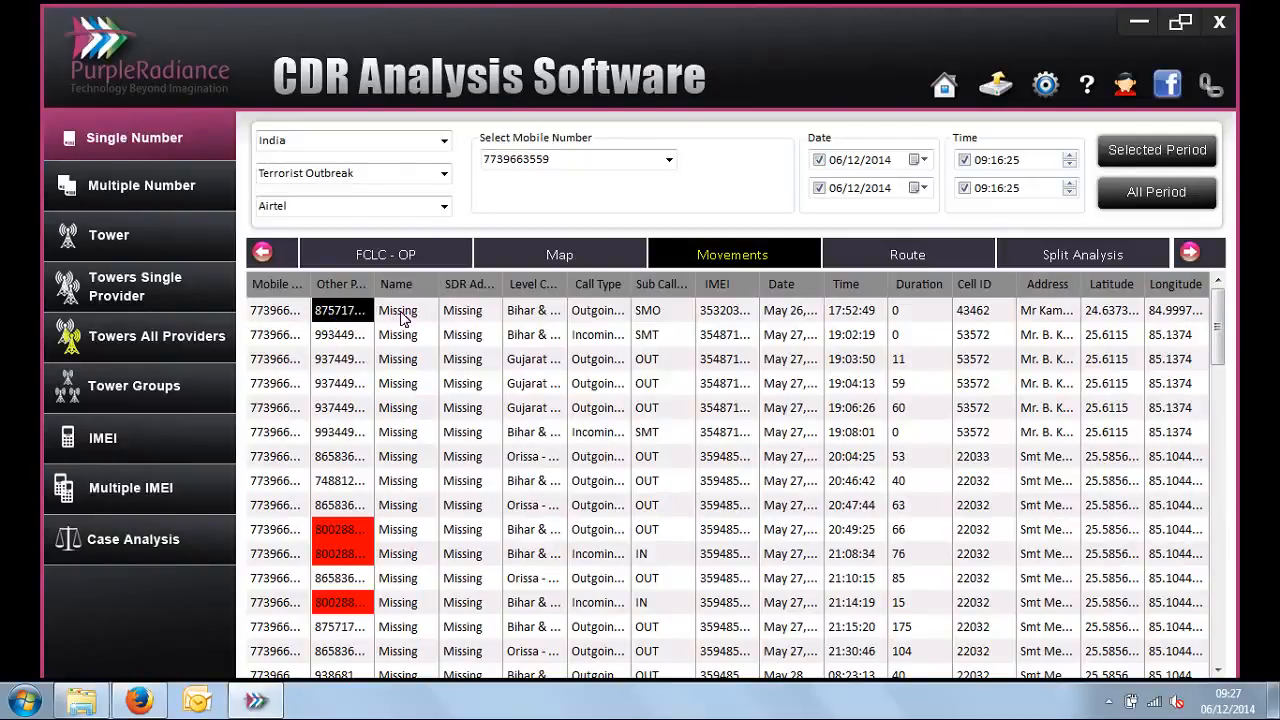
left_click_drag(403, 317, 472, 358)
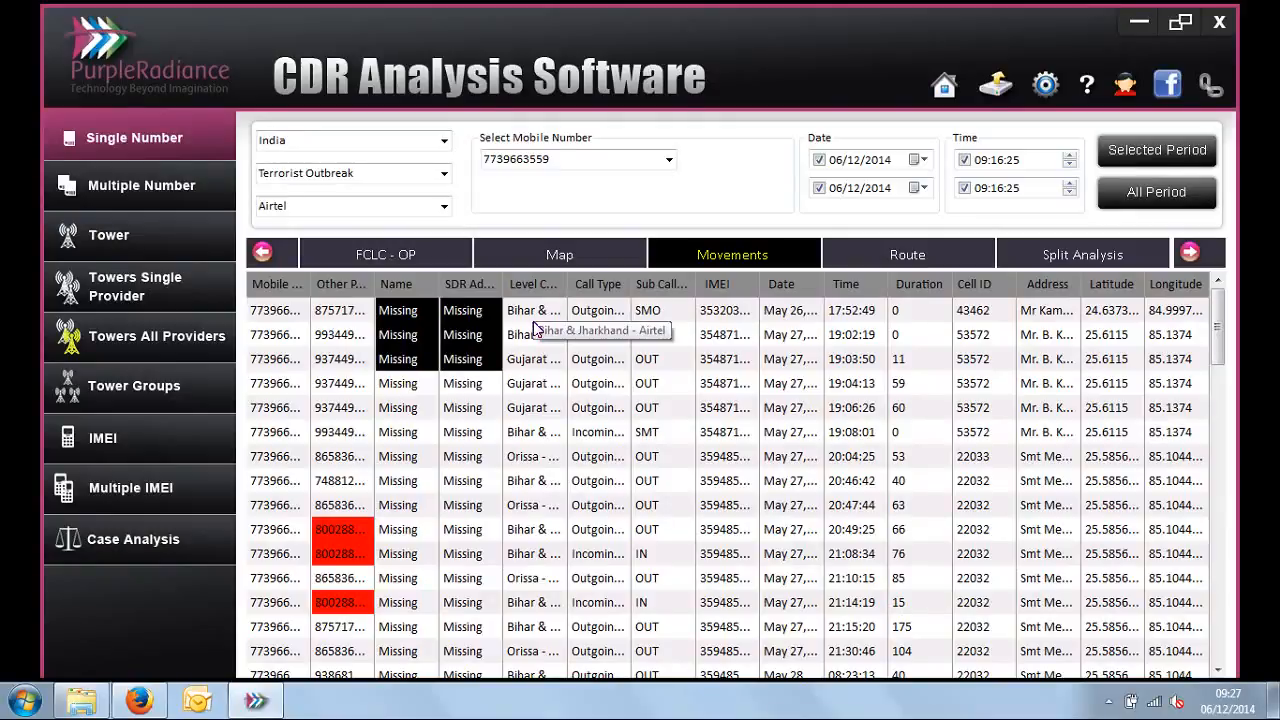
left_click(621, 324)
left_click(730, 330)
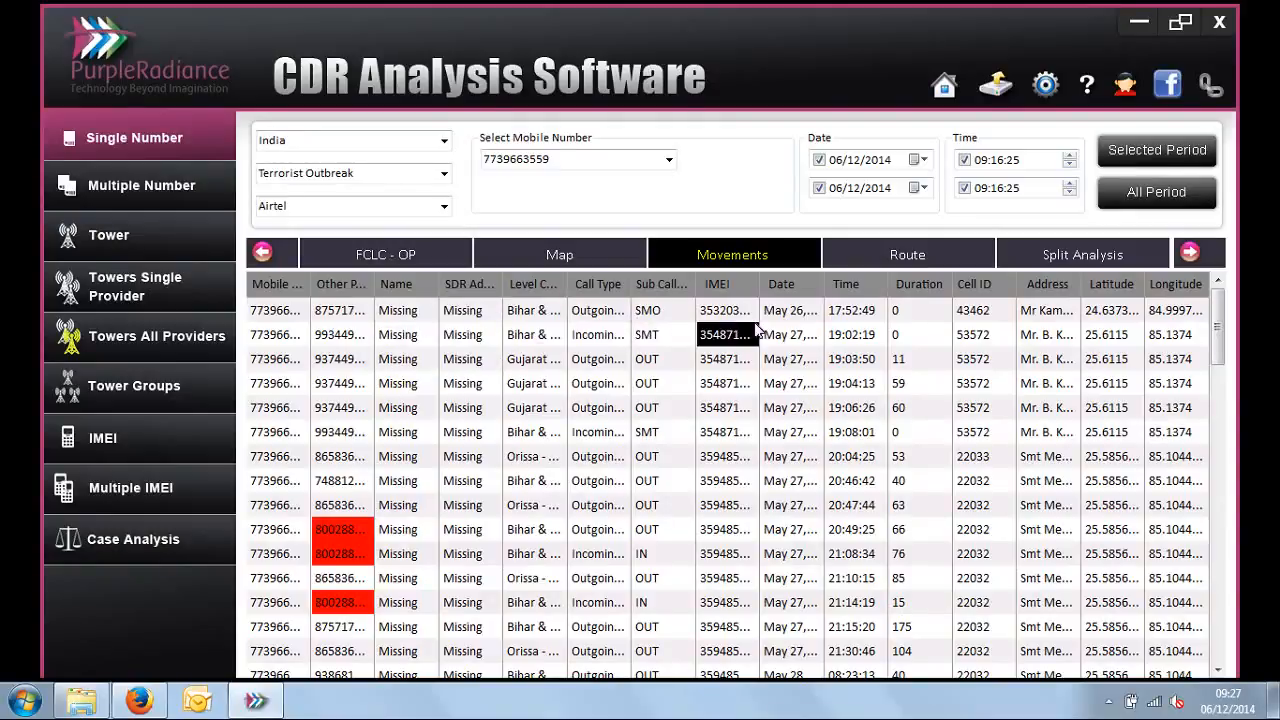
left_click(812, 335)
left_click(850, 334)
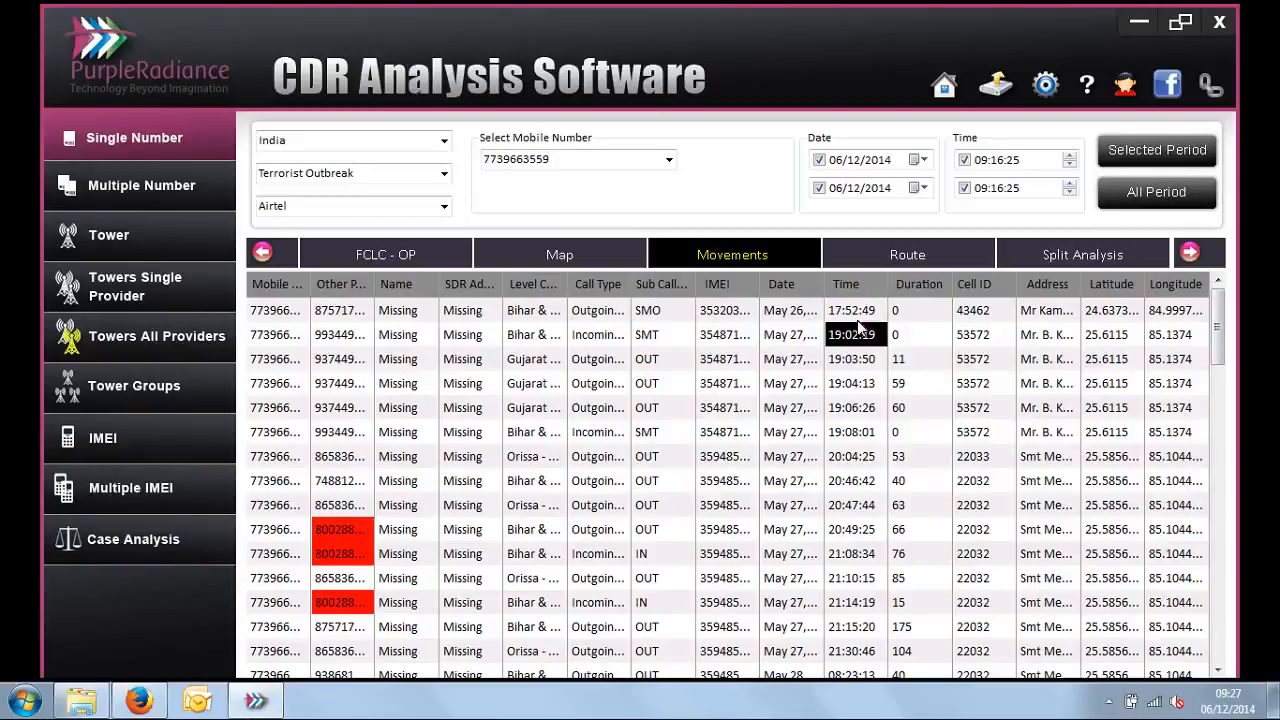
Step: Examine the duration, Cell ID, tower address, latitude and longitude of the calls in the Movements report
left_click(930, 342)
left_click(968, 342)
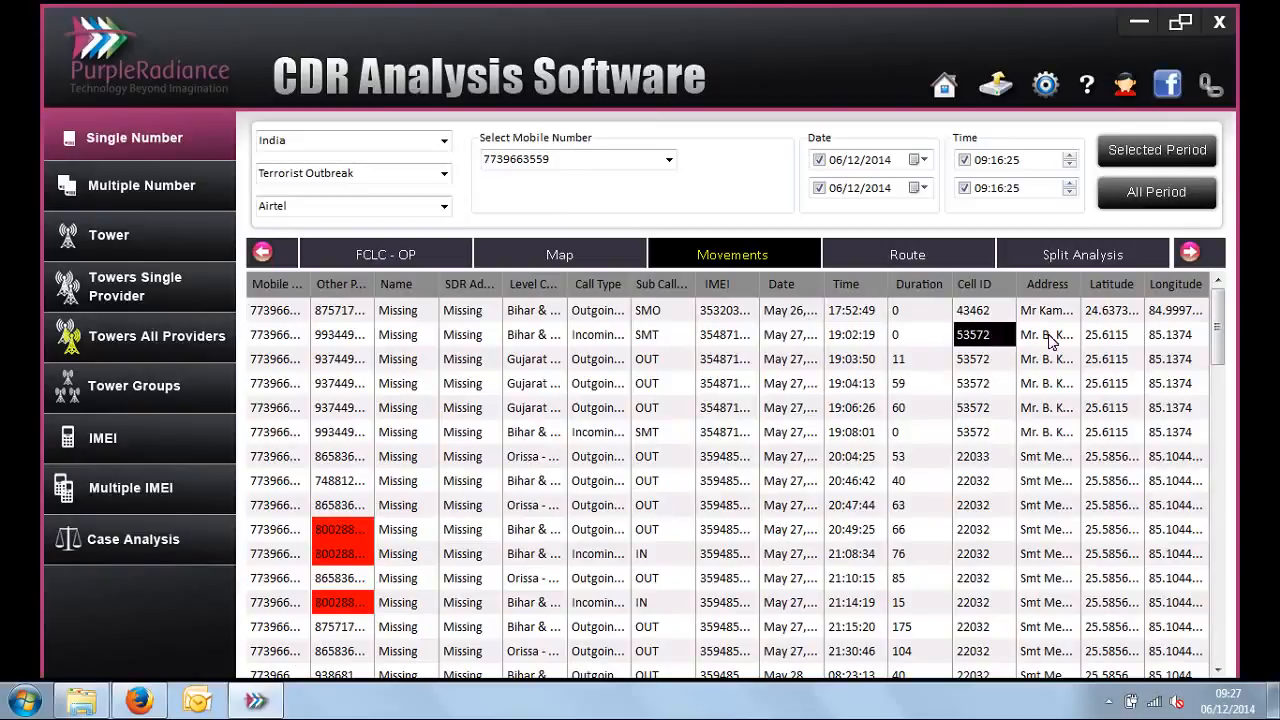
left_click(1040, 342)
left_click_drag(1108, 318, 1196, 576)
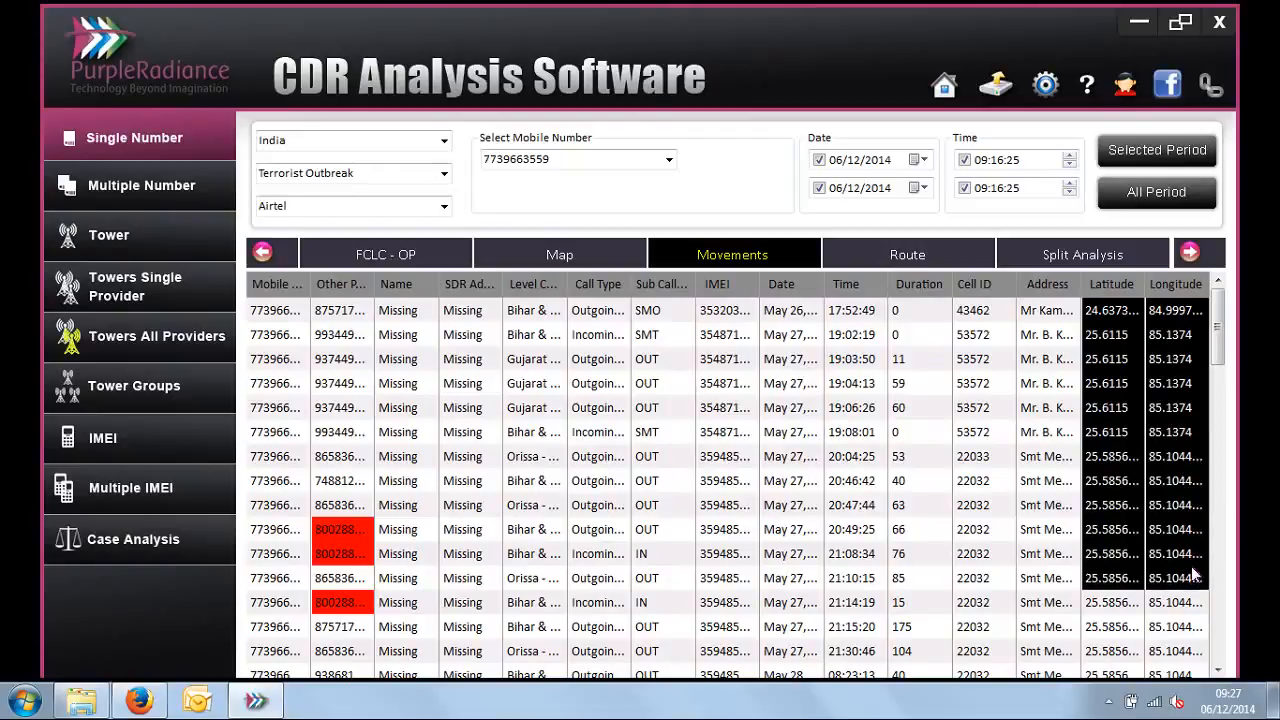
left_click(975, 340)
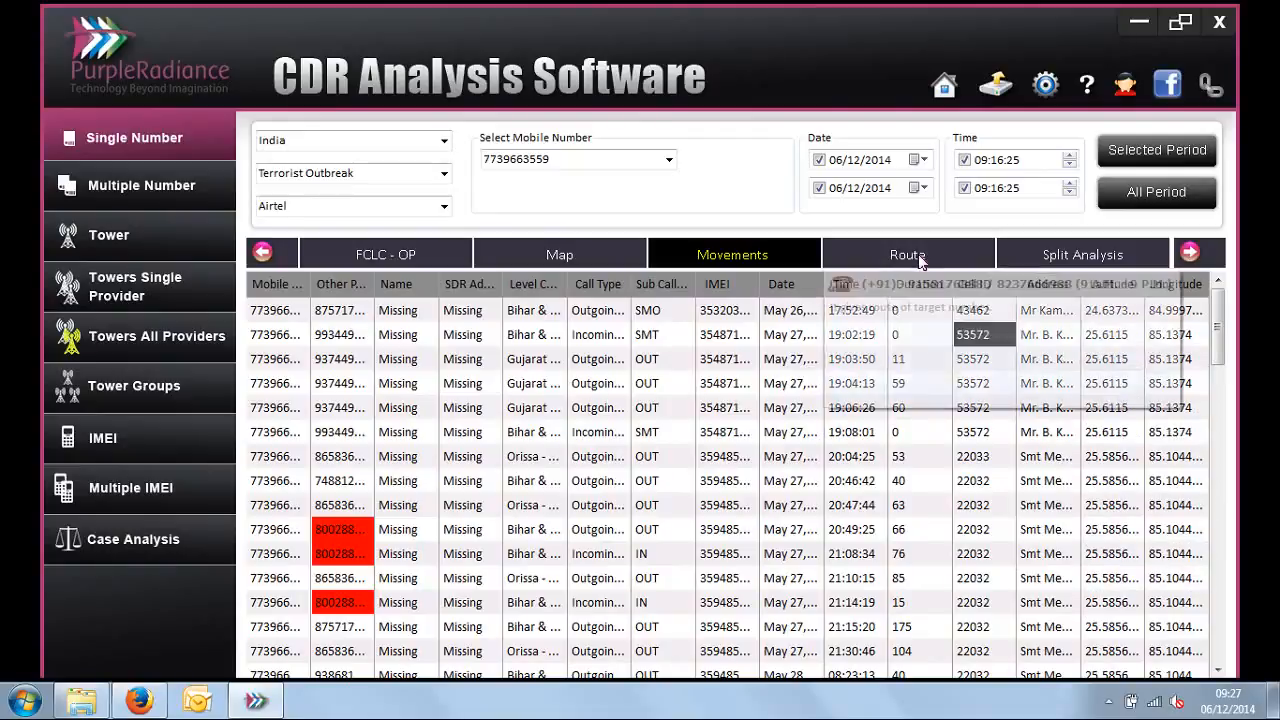
Step: Open the Route report listing the tower addresses the selected number passed
left_click(915, 258)
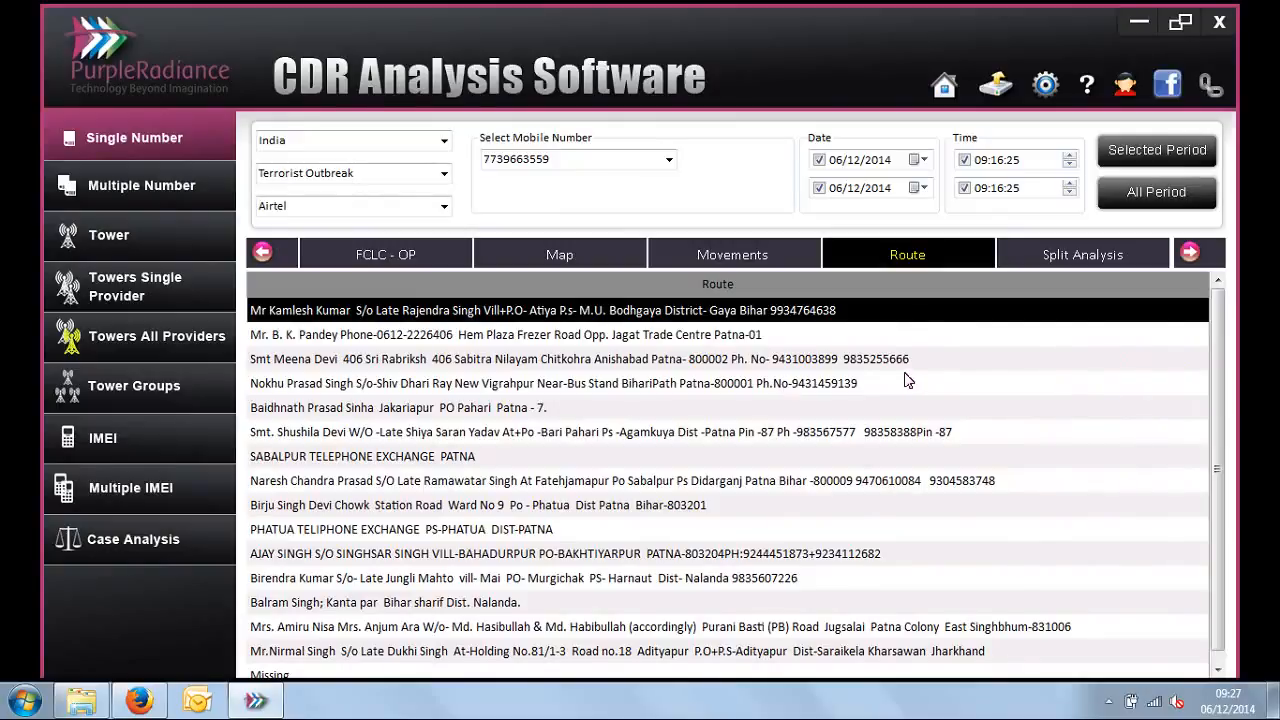
Step: Review the full list of tower addresses in the Route report and open Split Analysis for the selected number
scroll(1212, 455, "down", 1)
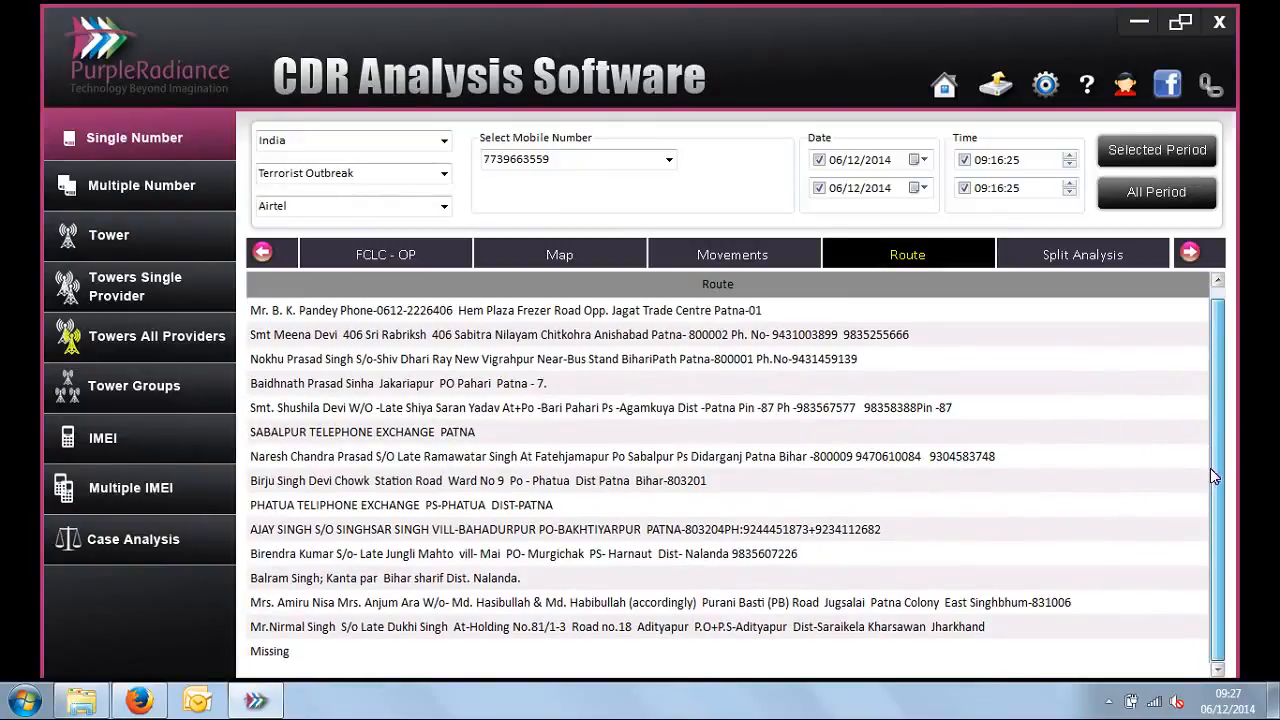
scroll(1208, 430, "up", 1)
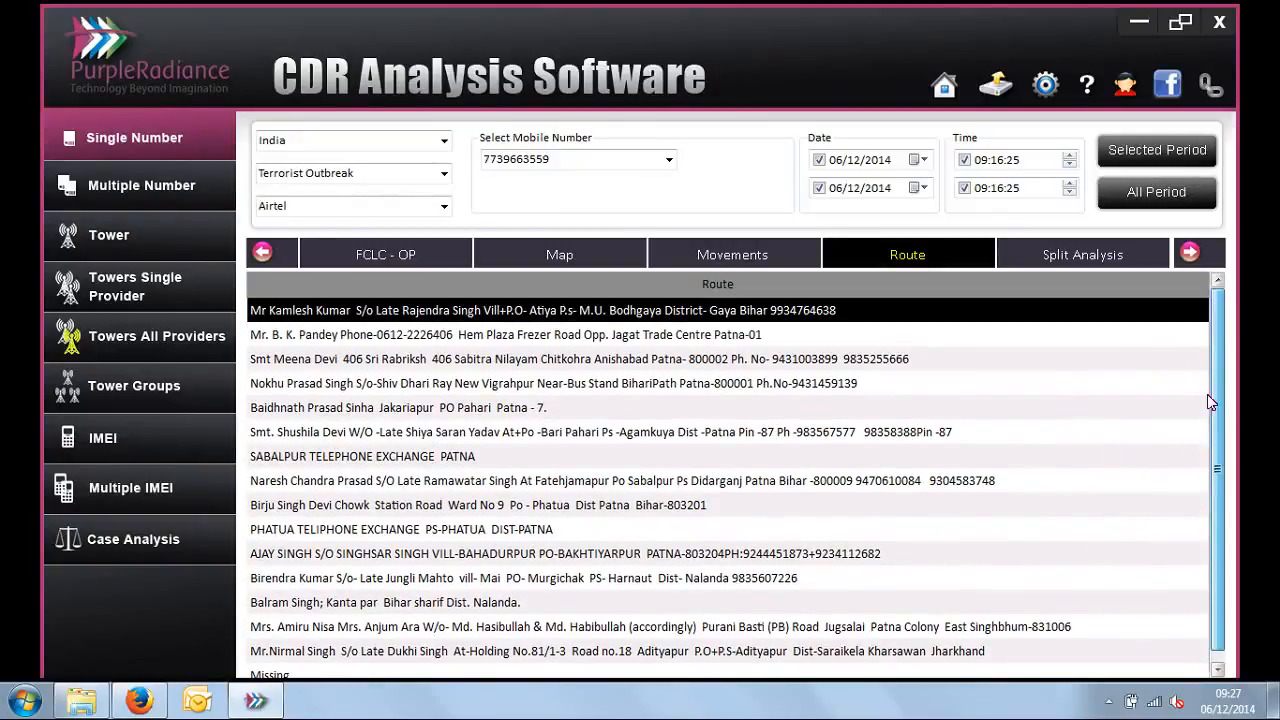
left_click(1190, 253)
left_click(1190, 253)
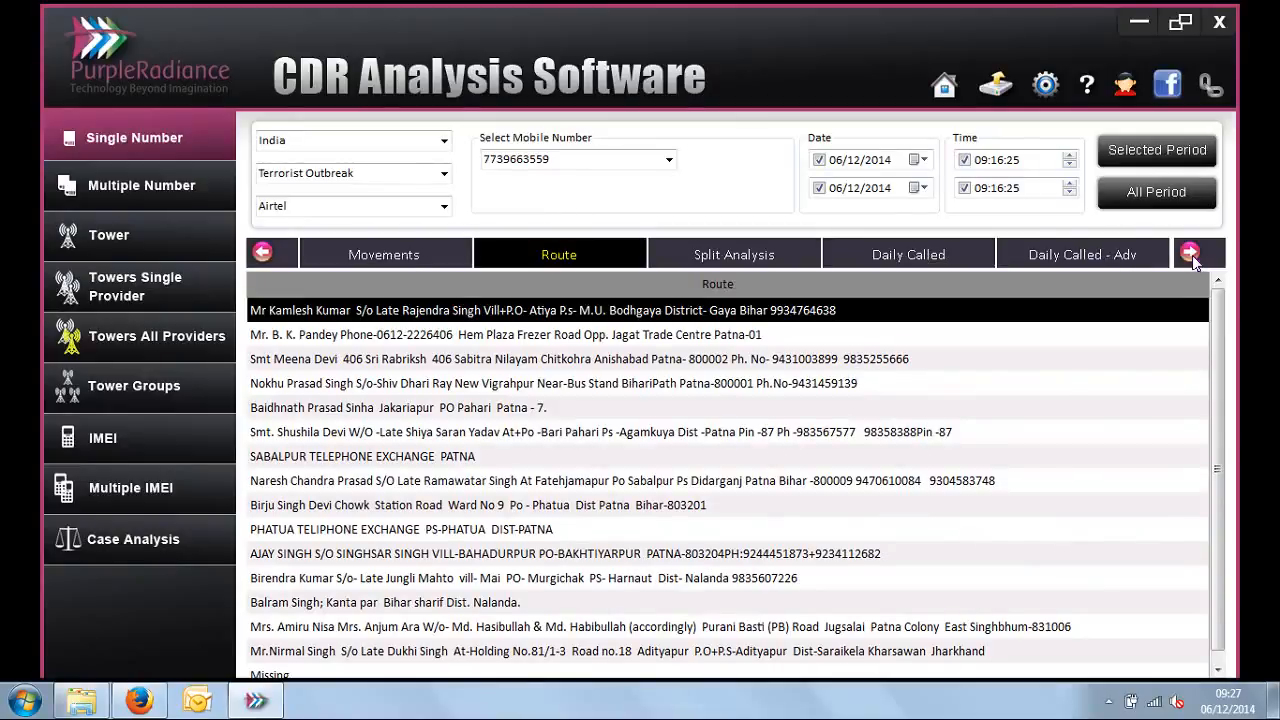
left_click(726, 255)
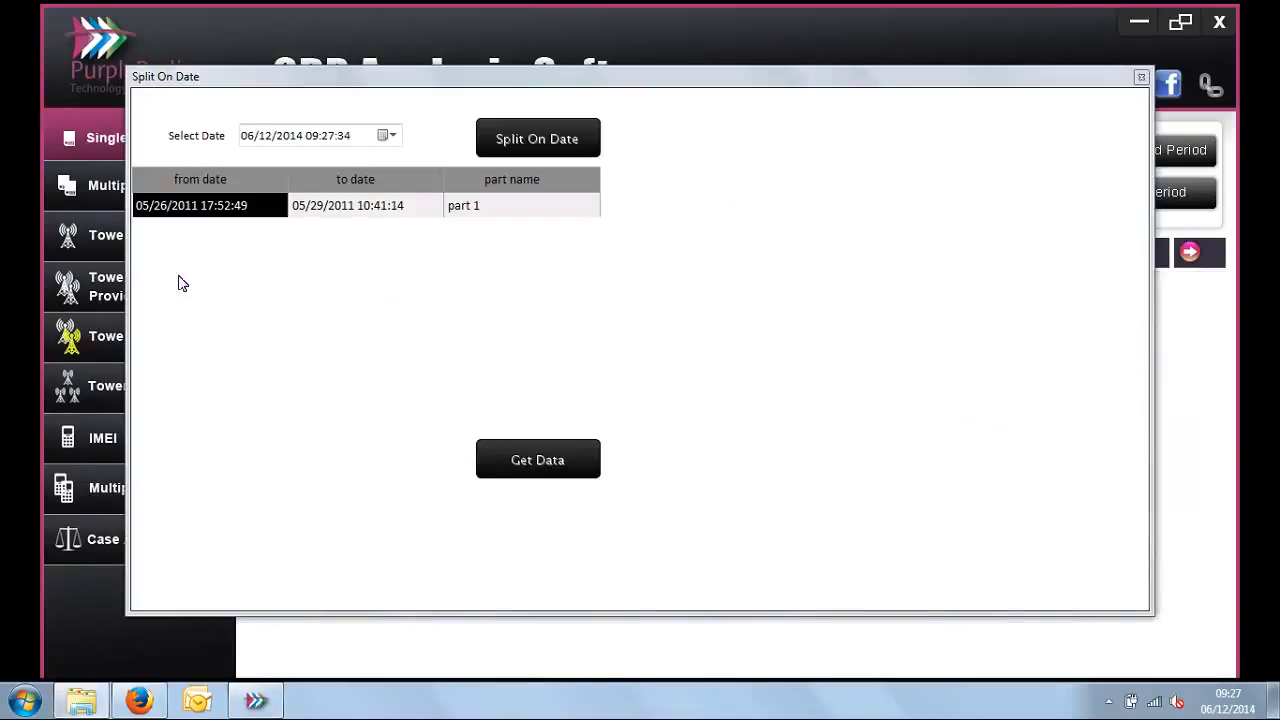
Step: Set the split date to 05/27/2011 00:00:01 and split the number's record period at that point
left_click(292, 140)
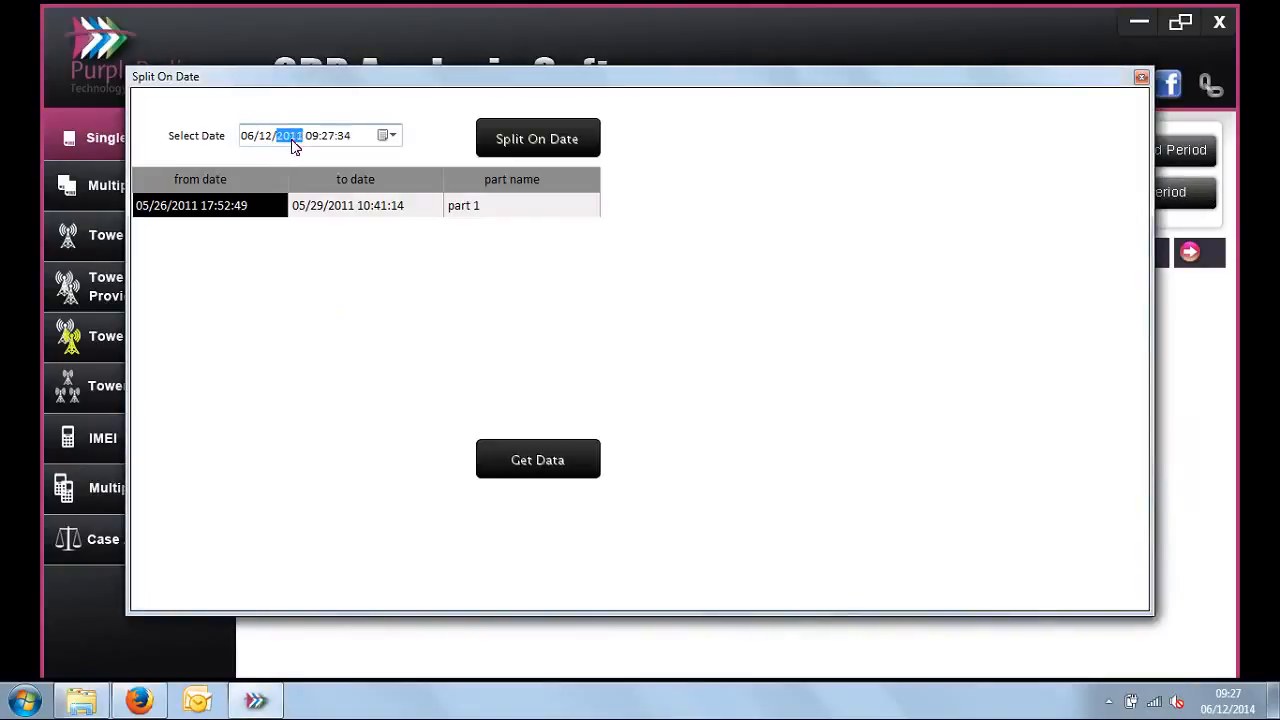
key("Left")
key("Left")
key("Right")
key("Right")
key("Right")
type("00:00:01")
left_click(512, 150)
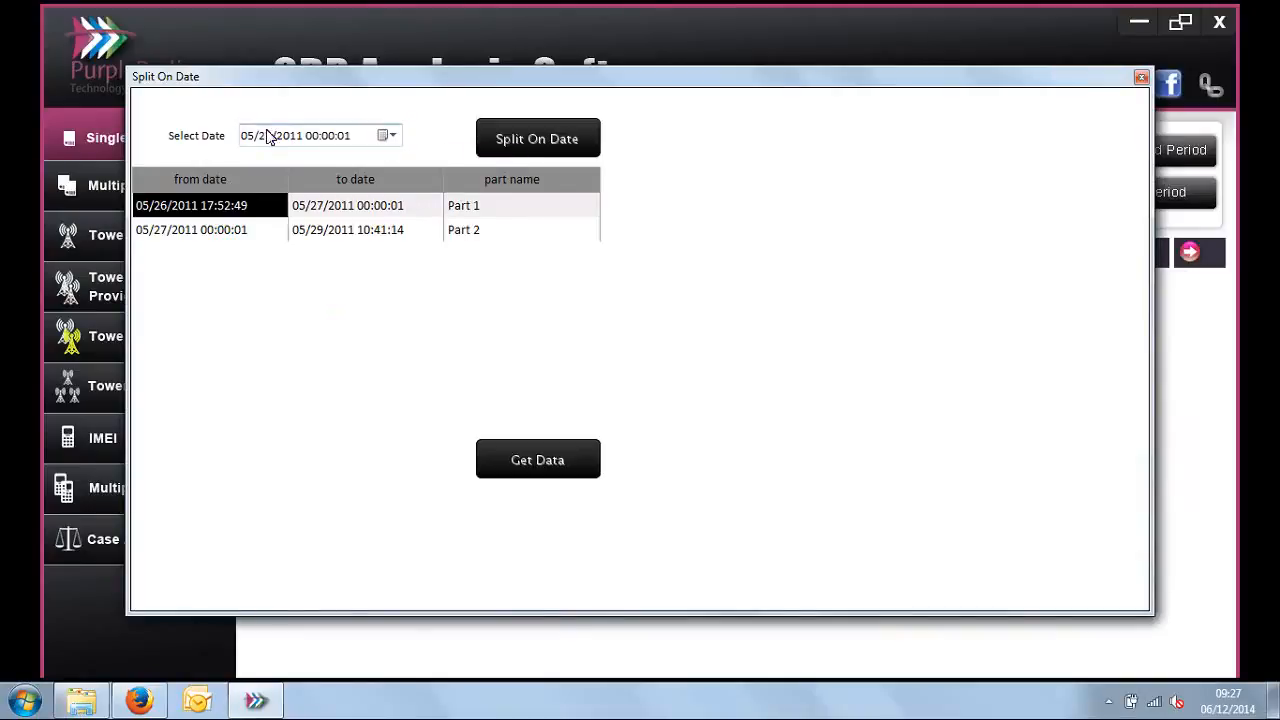
Step: Split the period again at 05/28/2011 00:00:01 and get the other-party data for Parts 1 to 3
left_click(268, 137)
left_click(505, 148)
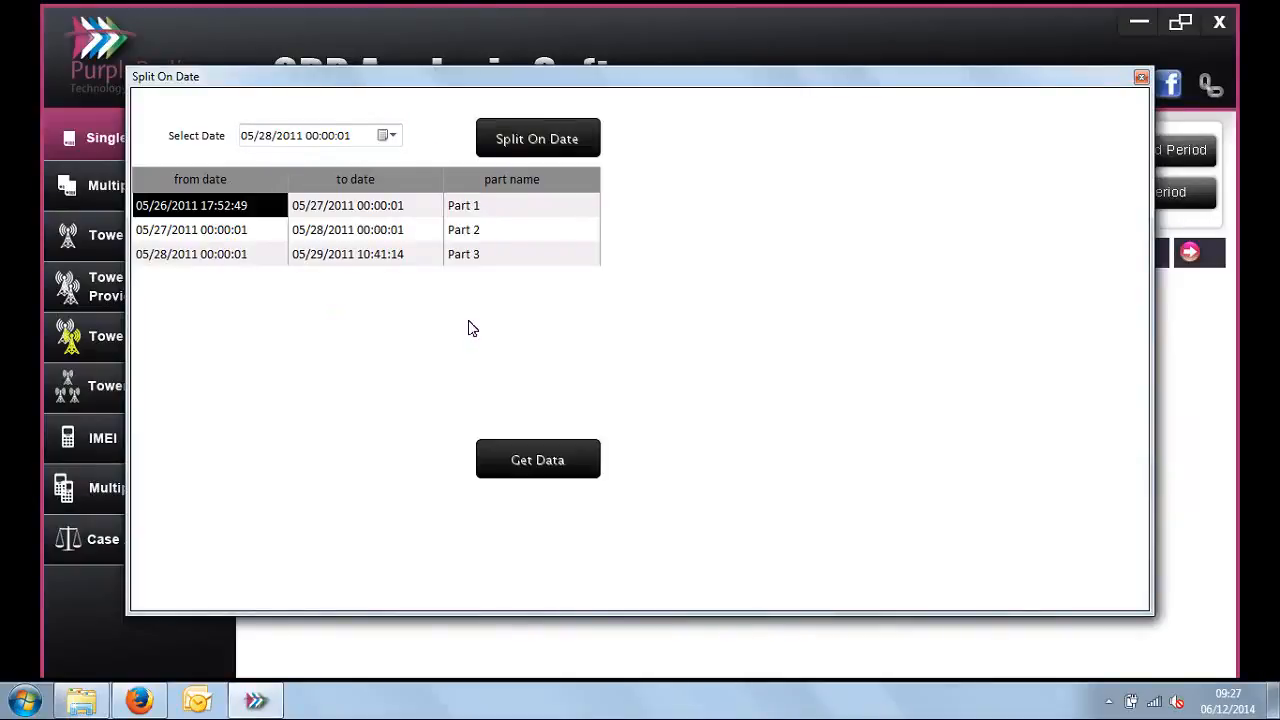
left_click_drag(467, 207, 478, 260)
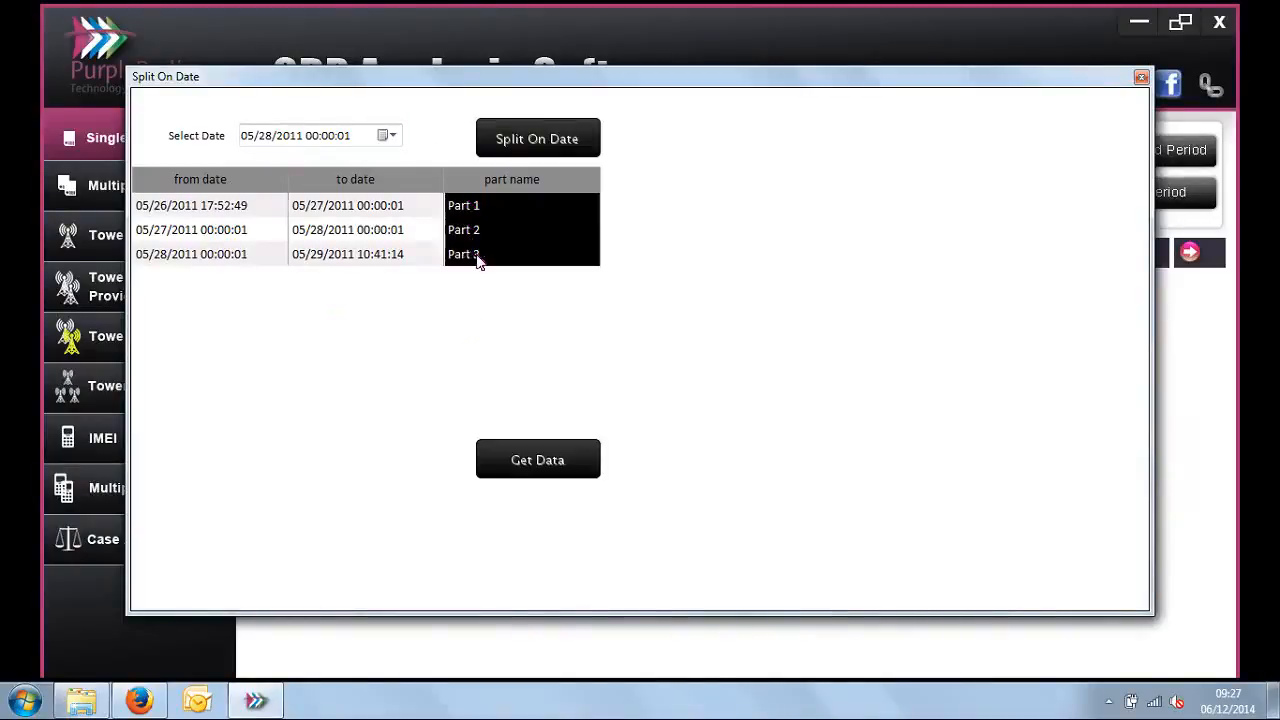
left_click(553, 468)
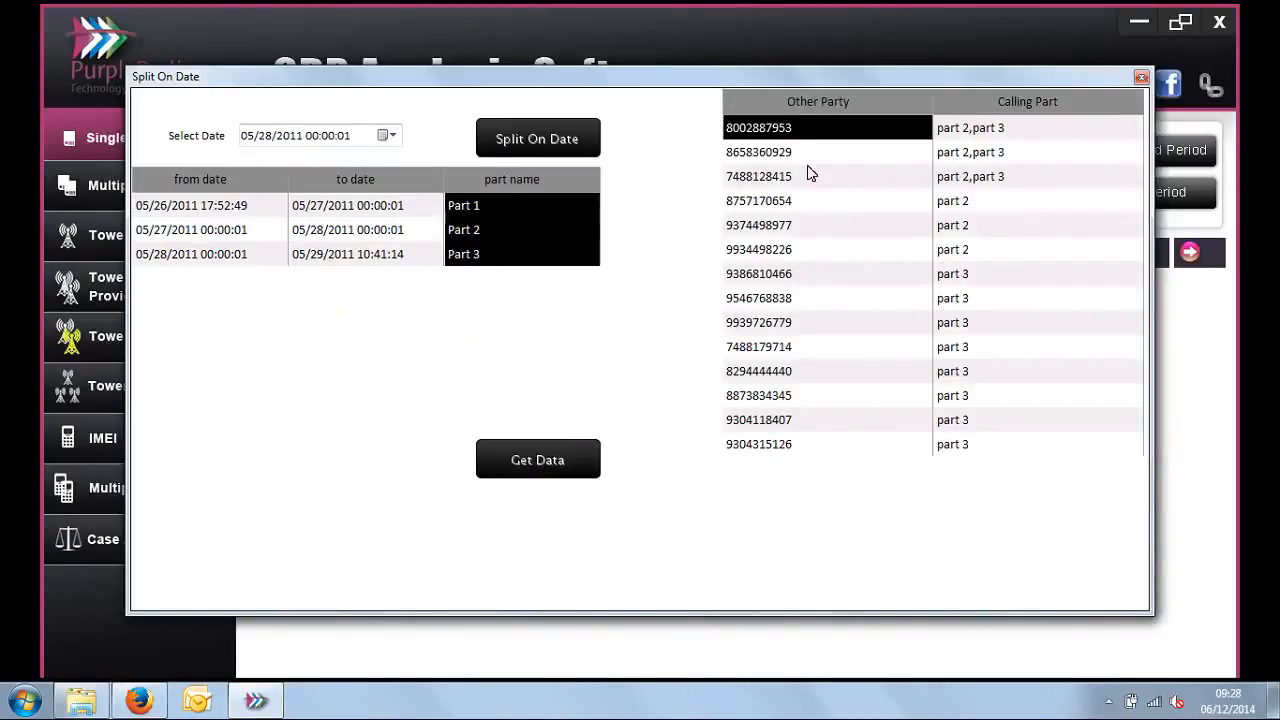
Step: Compare the other parties and their calling parts with the Part 2 and Part 3 date ranges, highlighting the matching rows
left_click_drag(808, 137, 808, 183)
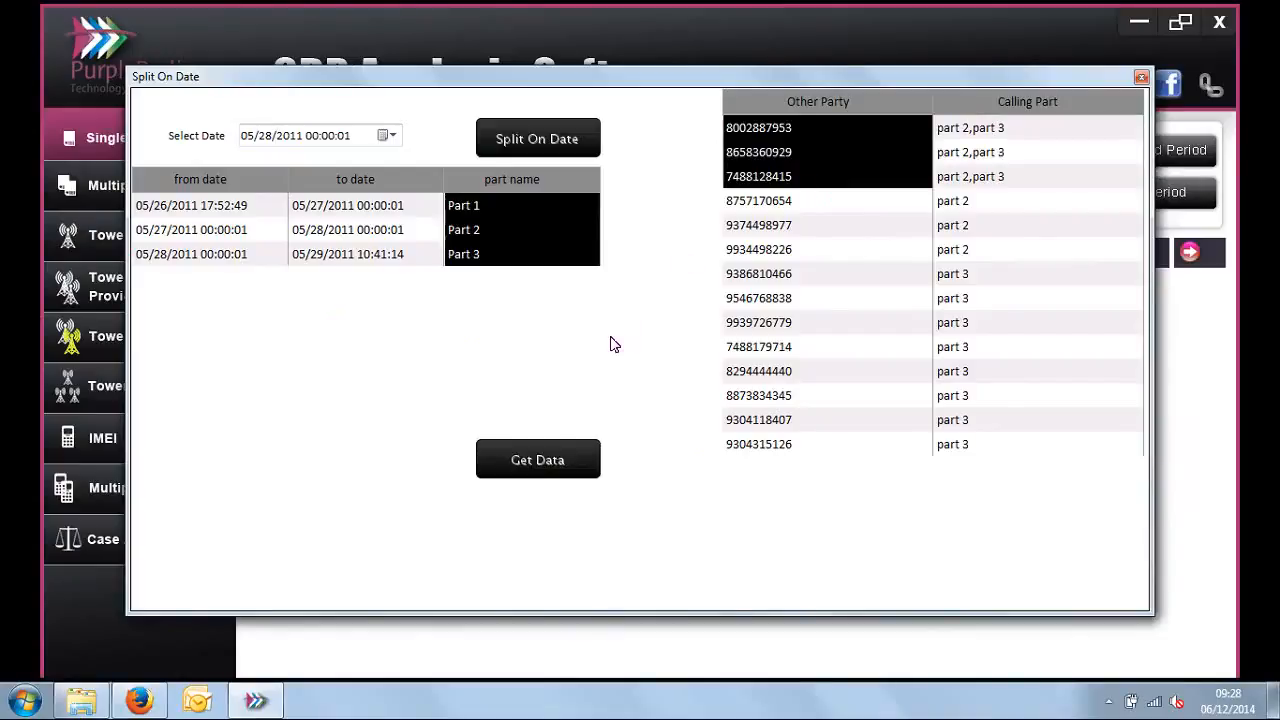
left_click(480, 232)
left_click_drag(480, 232, 217, 250)
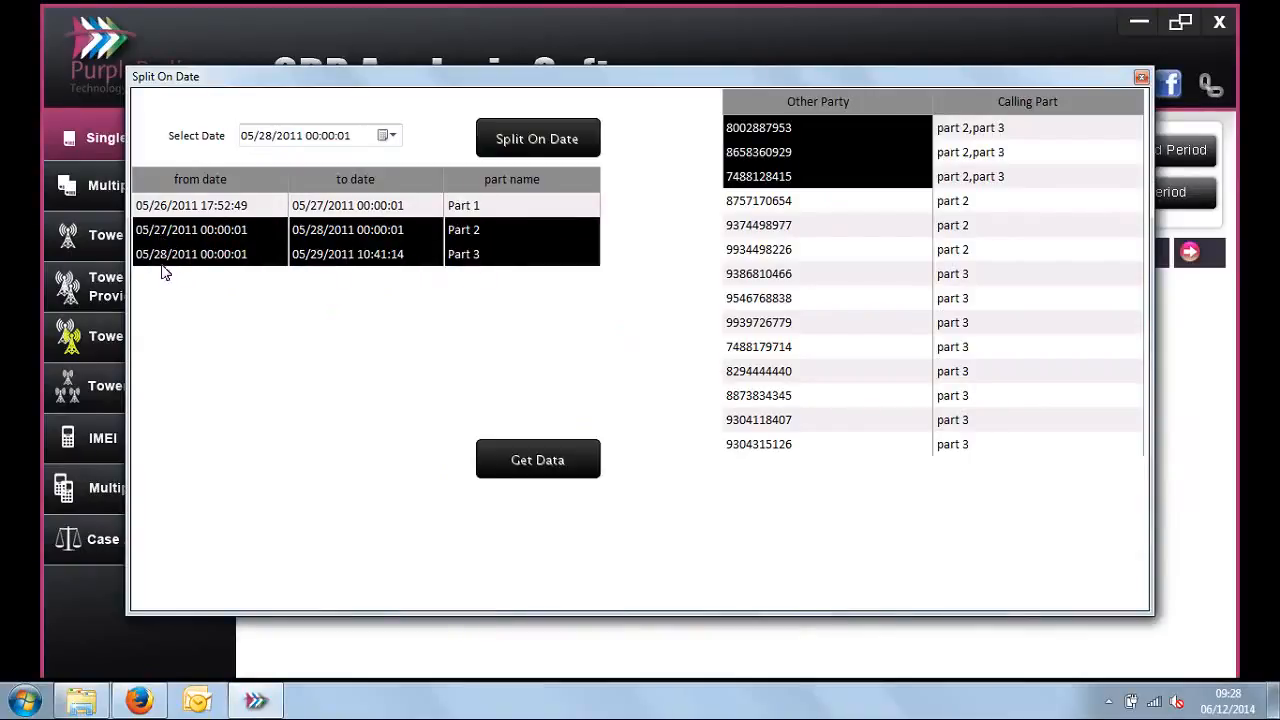
left_click_drag(1024, 132, 922, 268)
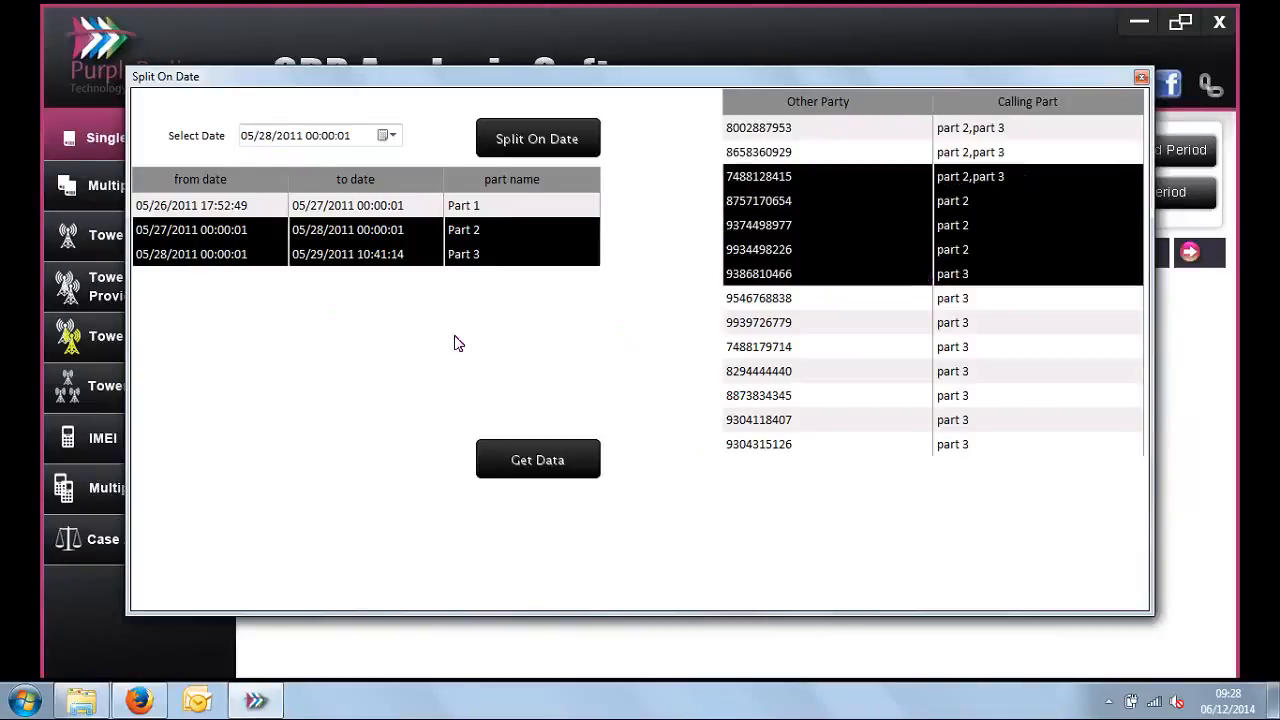
left_click(497, 256)
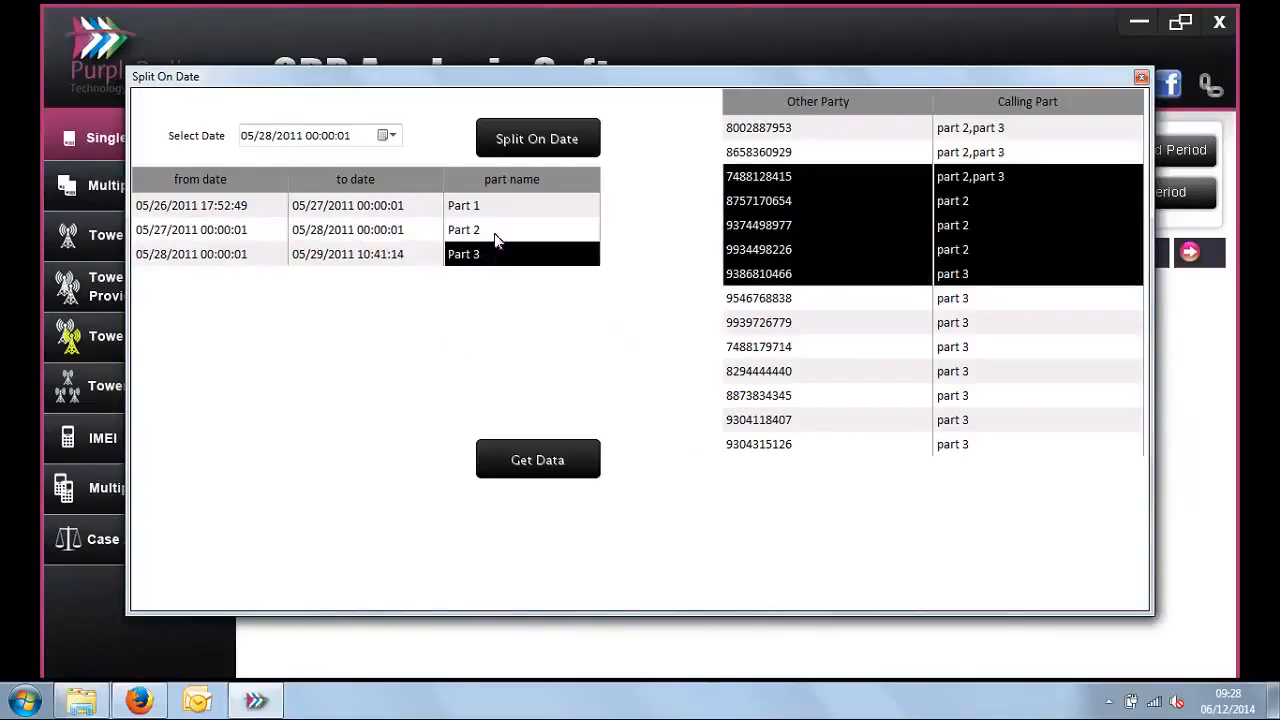
left_click_drag(234, 240, 483, 233)
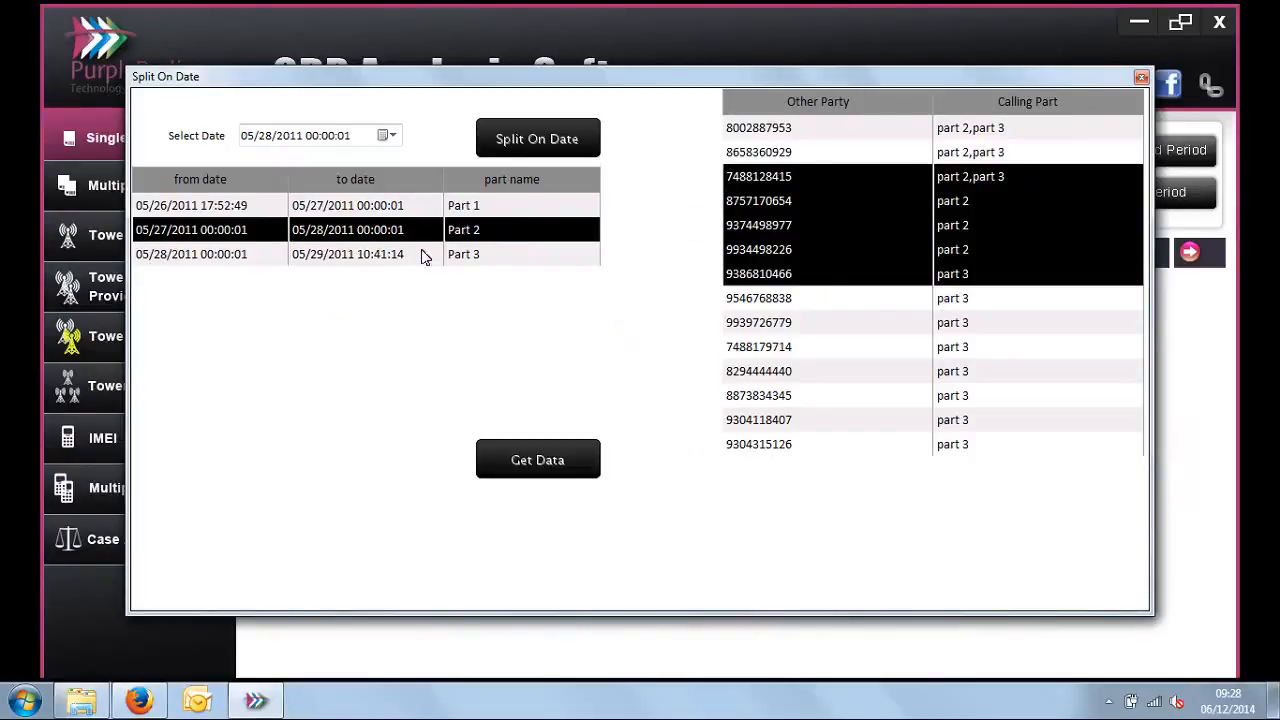
left_click_drag(798, 205, 809, 257)
left_click_drag(933, 245, 1010, 246)
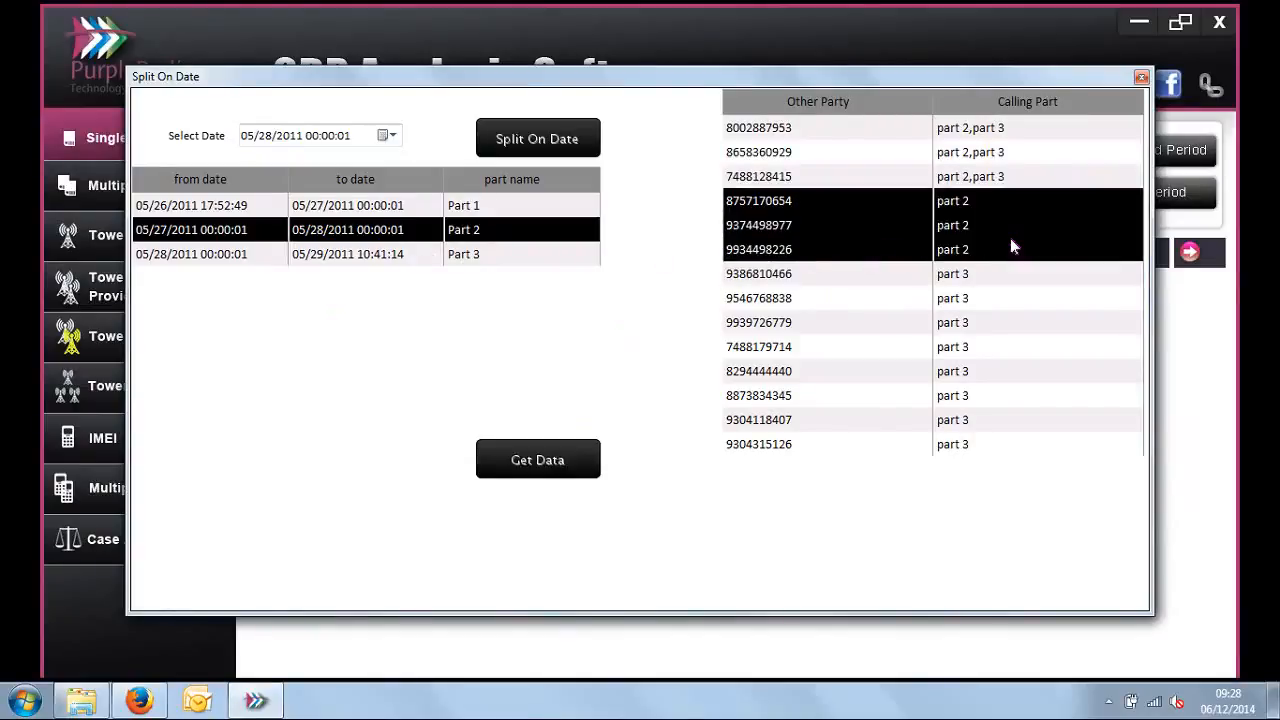
Step: View the export formats offered for the other-party results without exporting, and close the Split On Date window
right_click(906, 295)
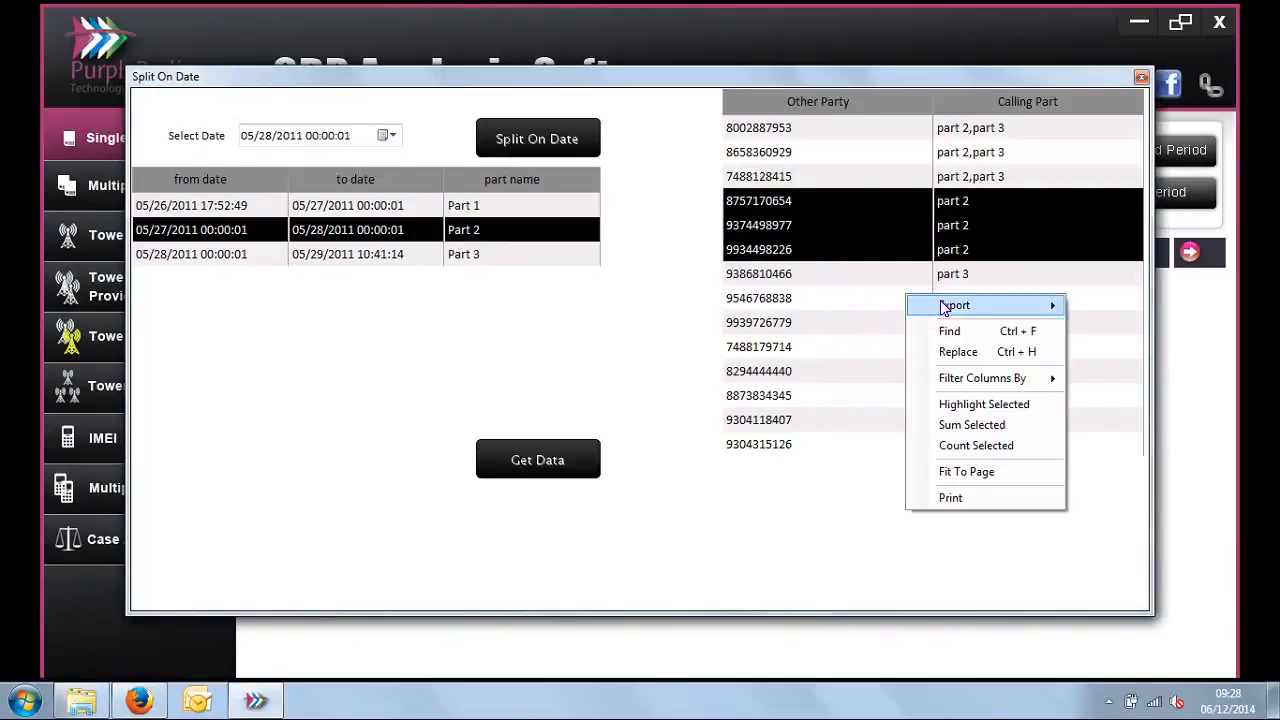
mouse_move(942, 305)
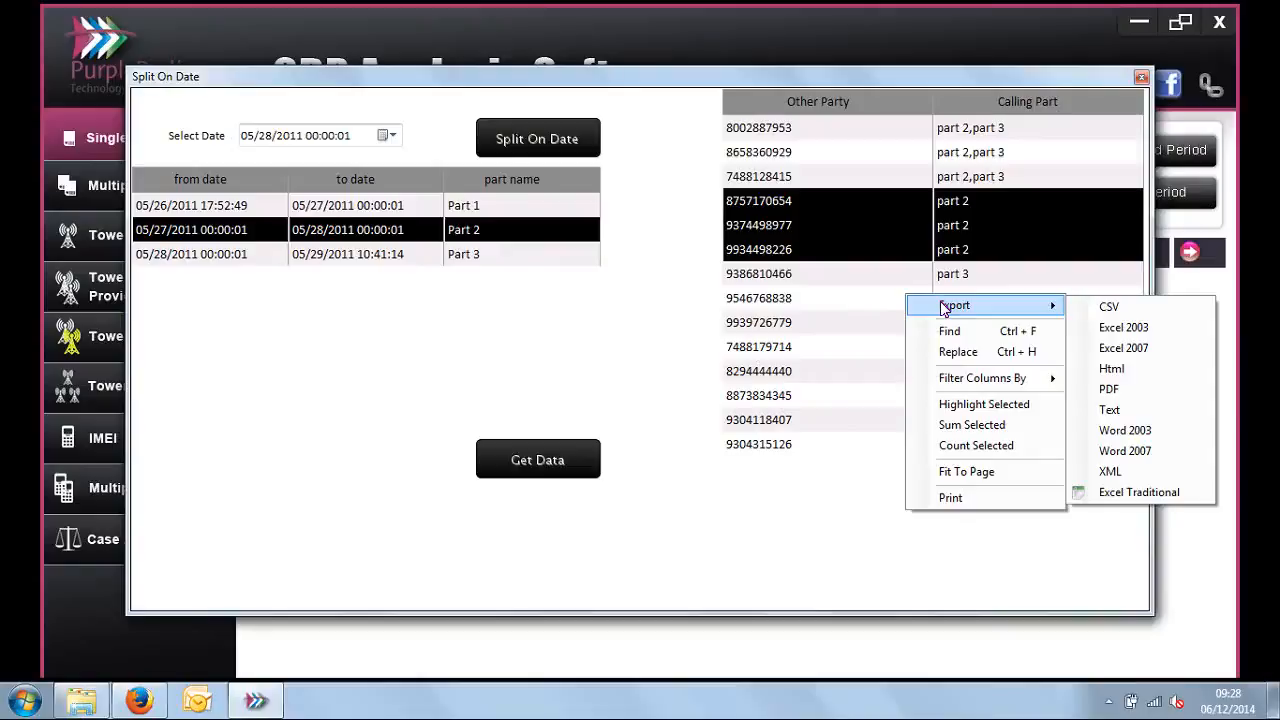
left_click(848, 298)
left_click(1141, 78)
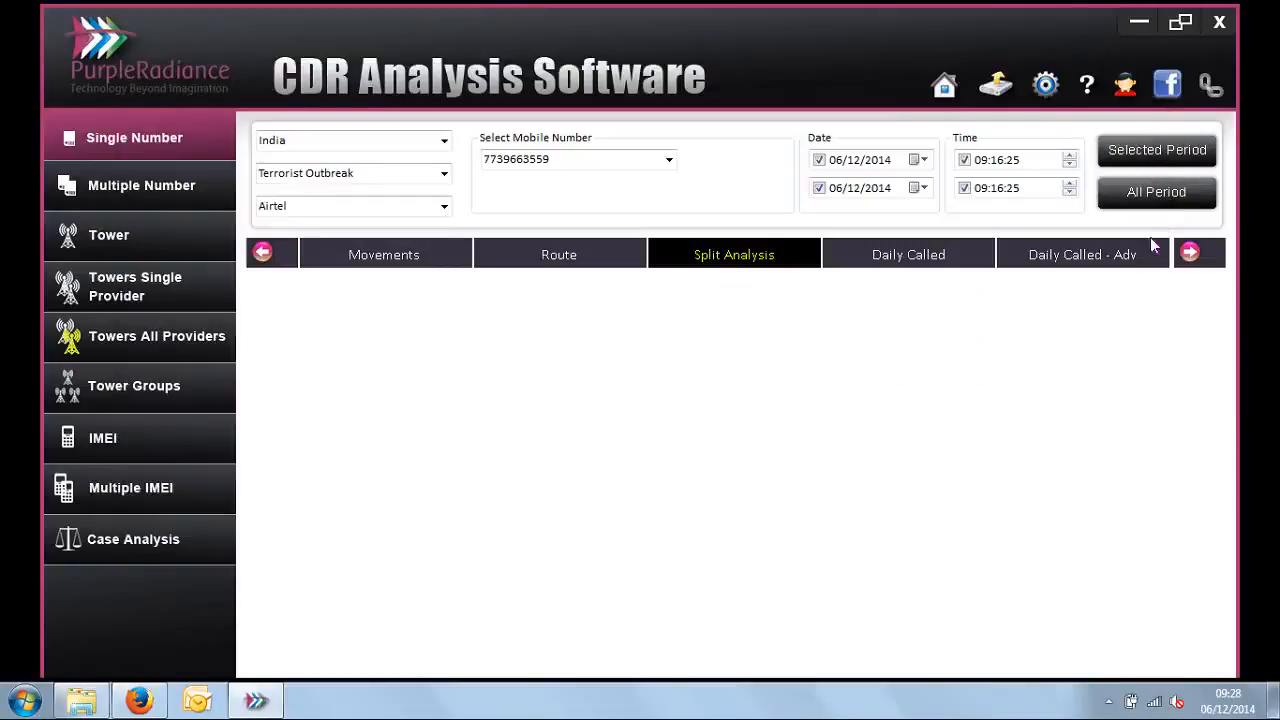
Step: Open the Daily Called report and examine the number contacted on the most days by the selected mobile number
left_click(1197, 257)
left_click(1197, 257)
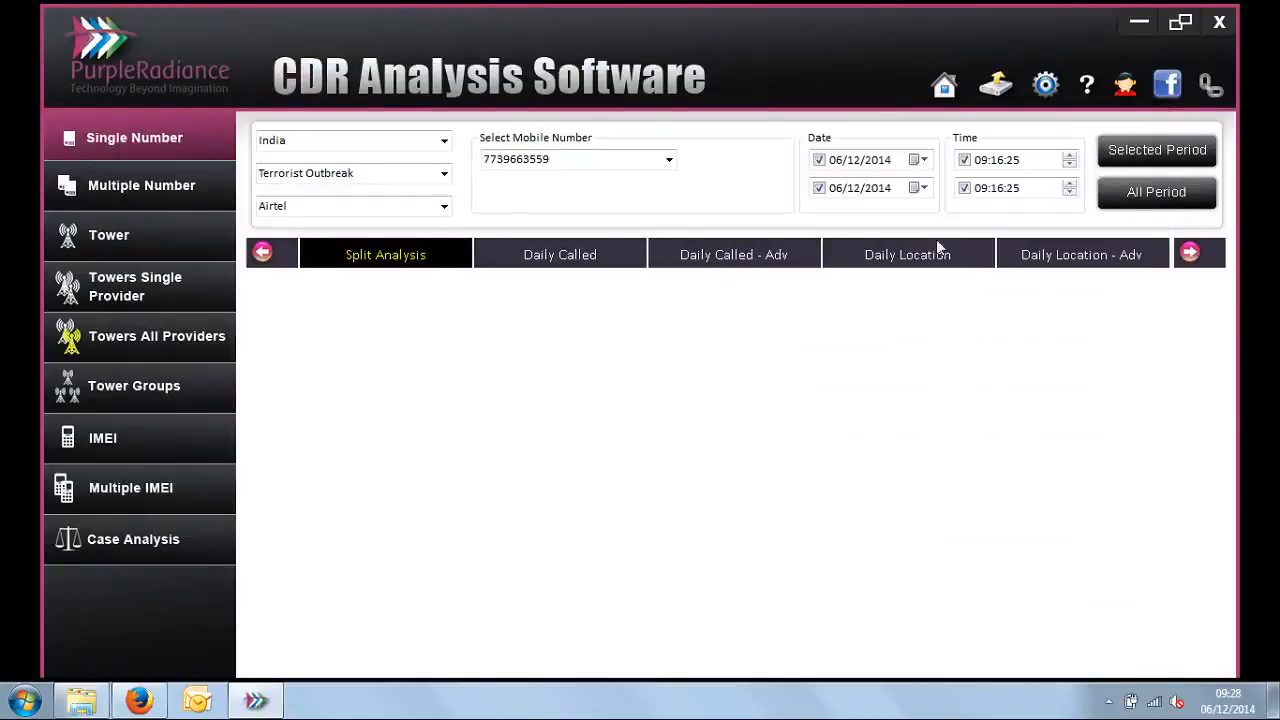
left_click(534, 246)
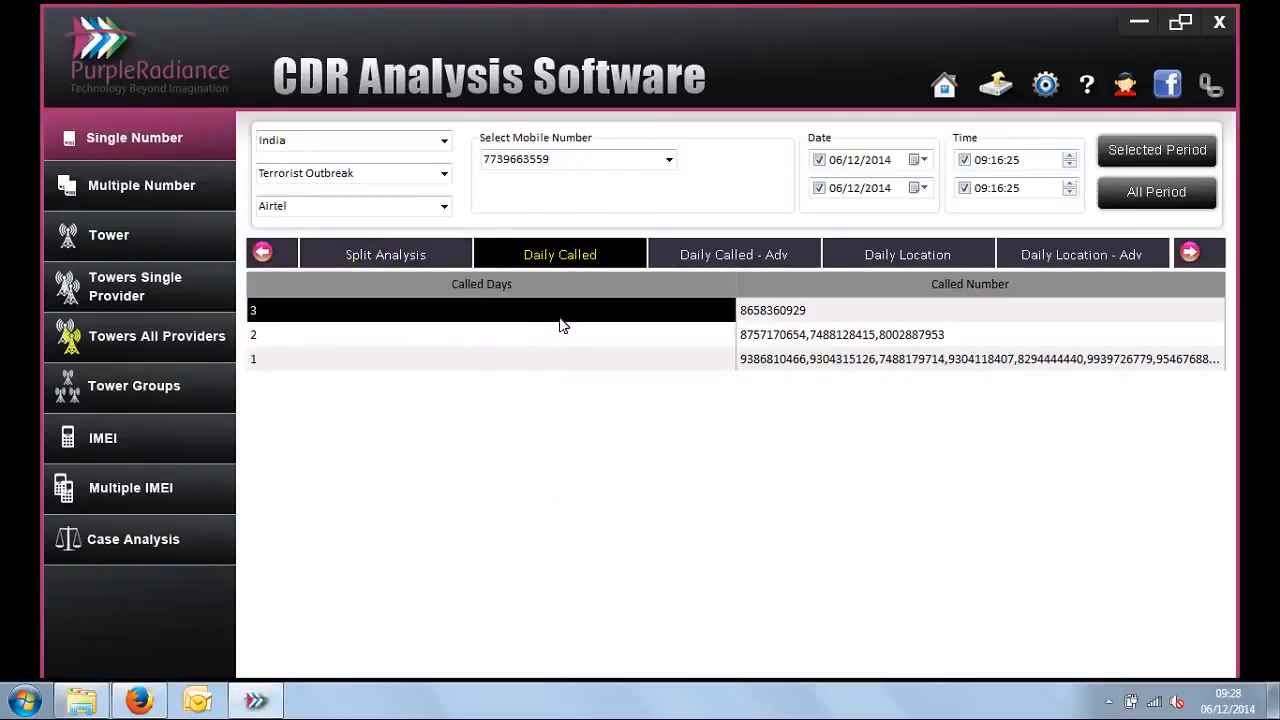
left_click(566, 159)
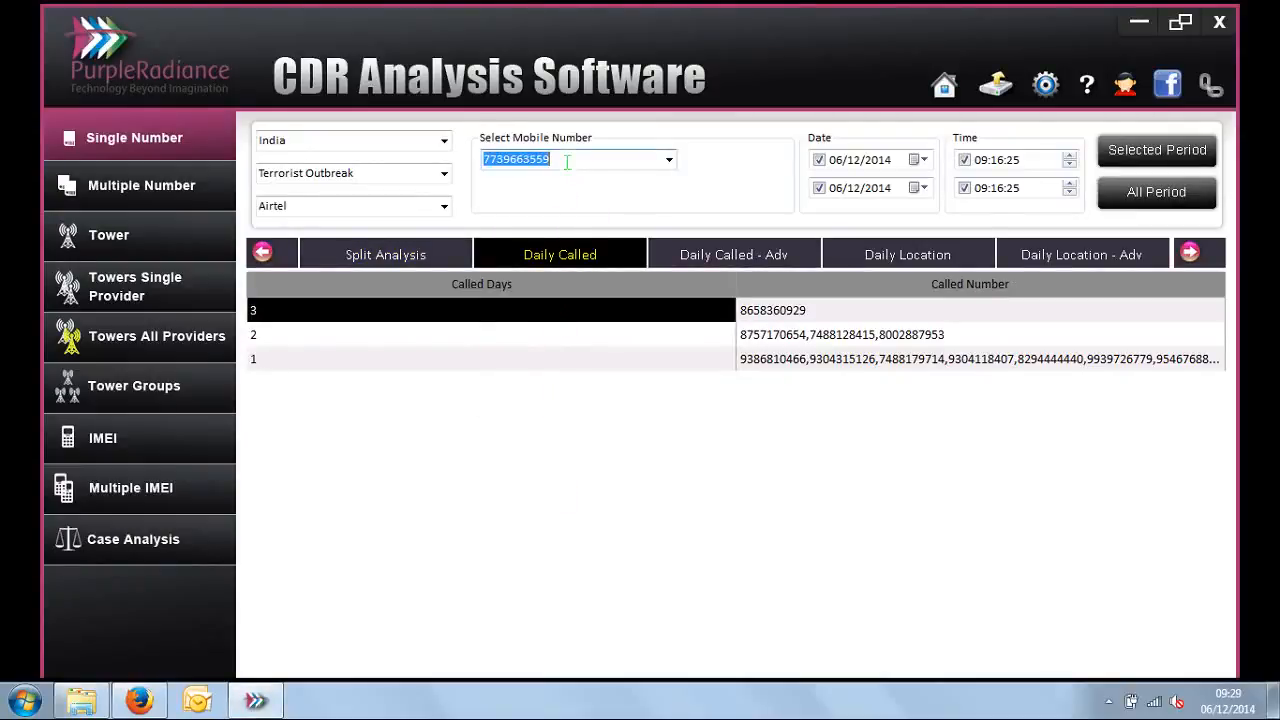
left_click(753, 318)
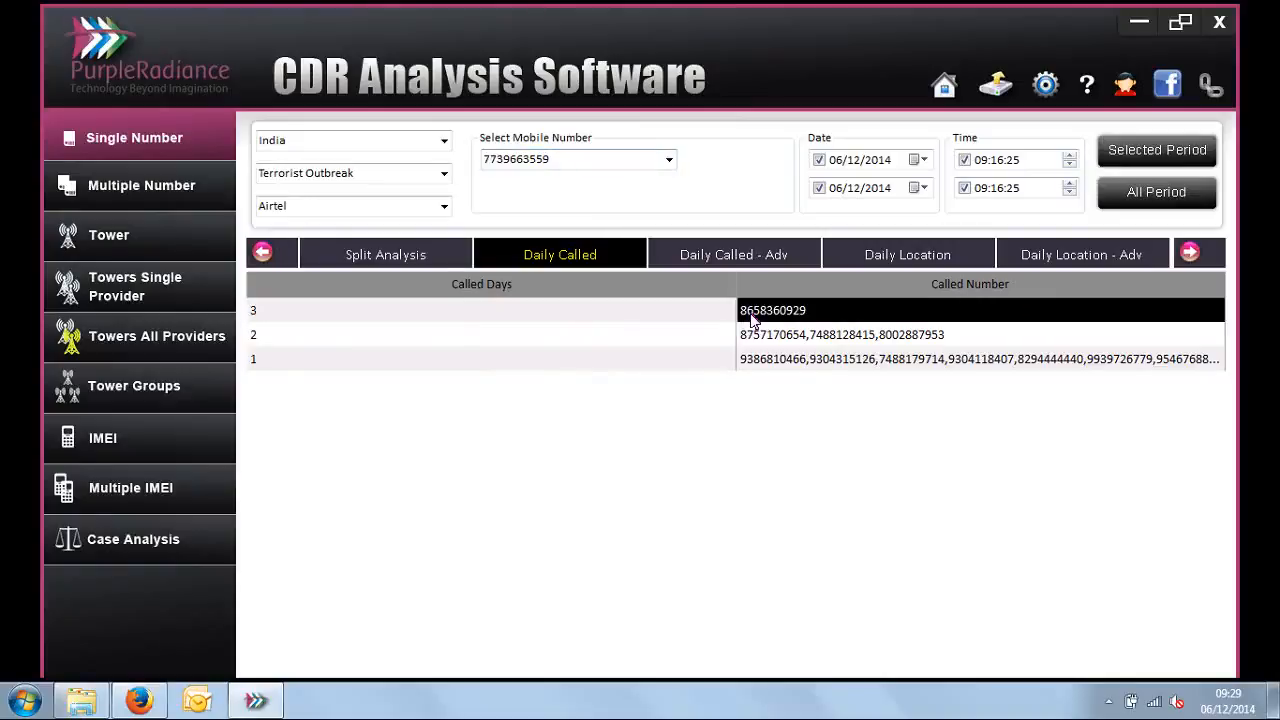
Step: Open the Daily Called - Adv report and examine the exact contact dates of the first other party
left_click(733, 251)
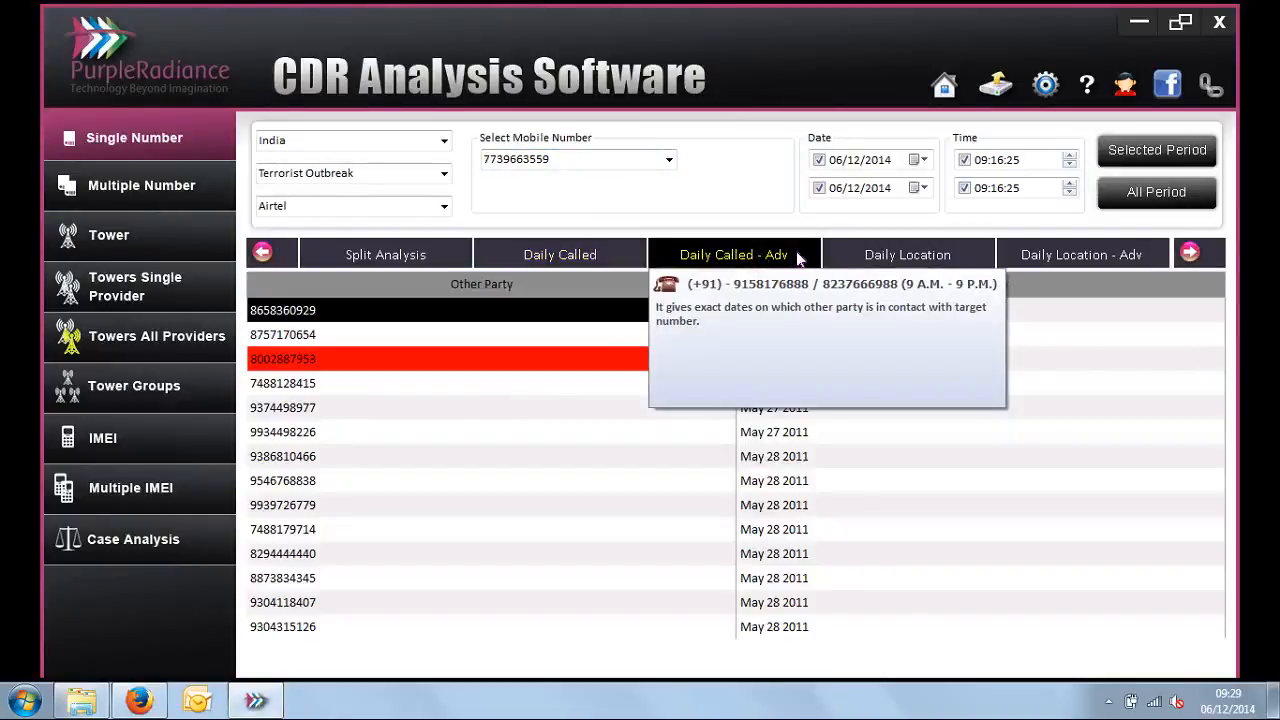
left_click(826, 313)
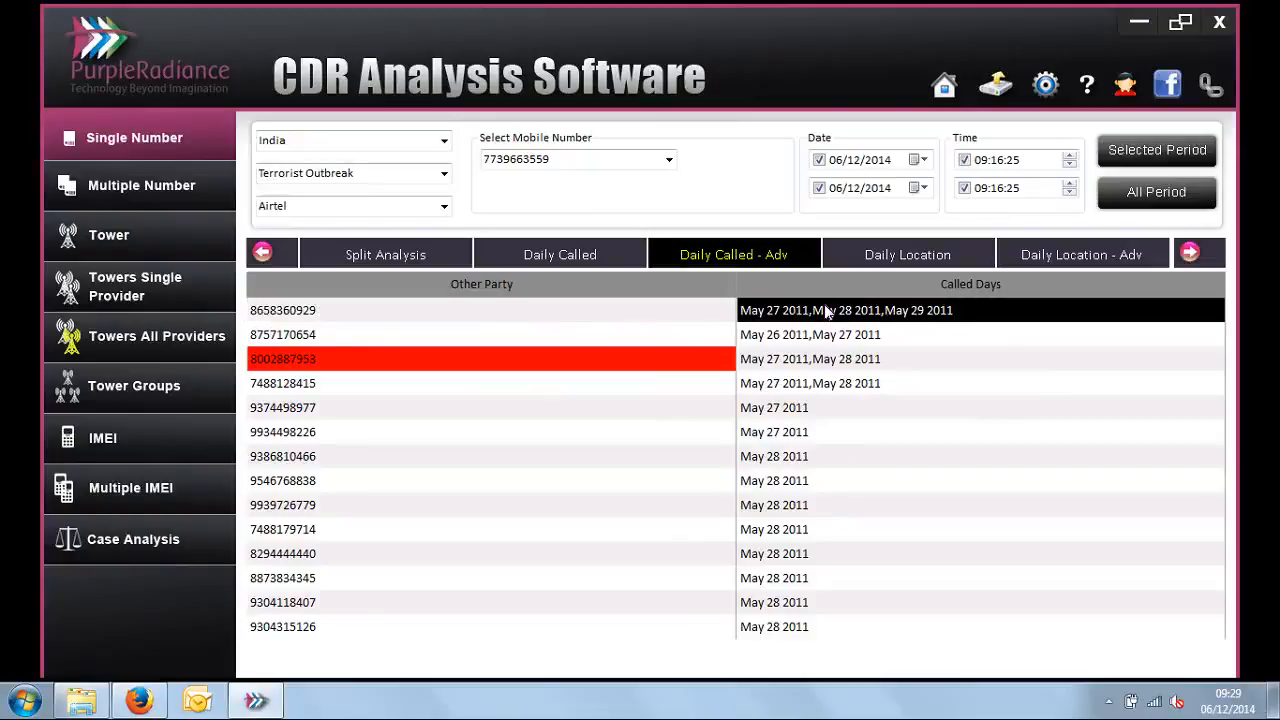
left_click(670, 316)
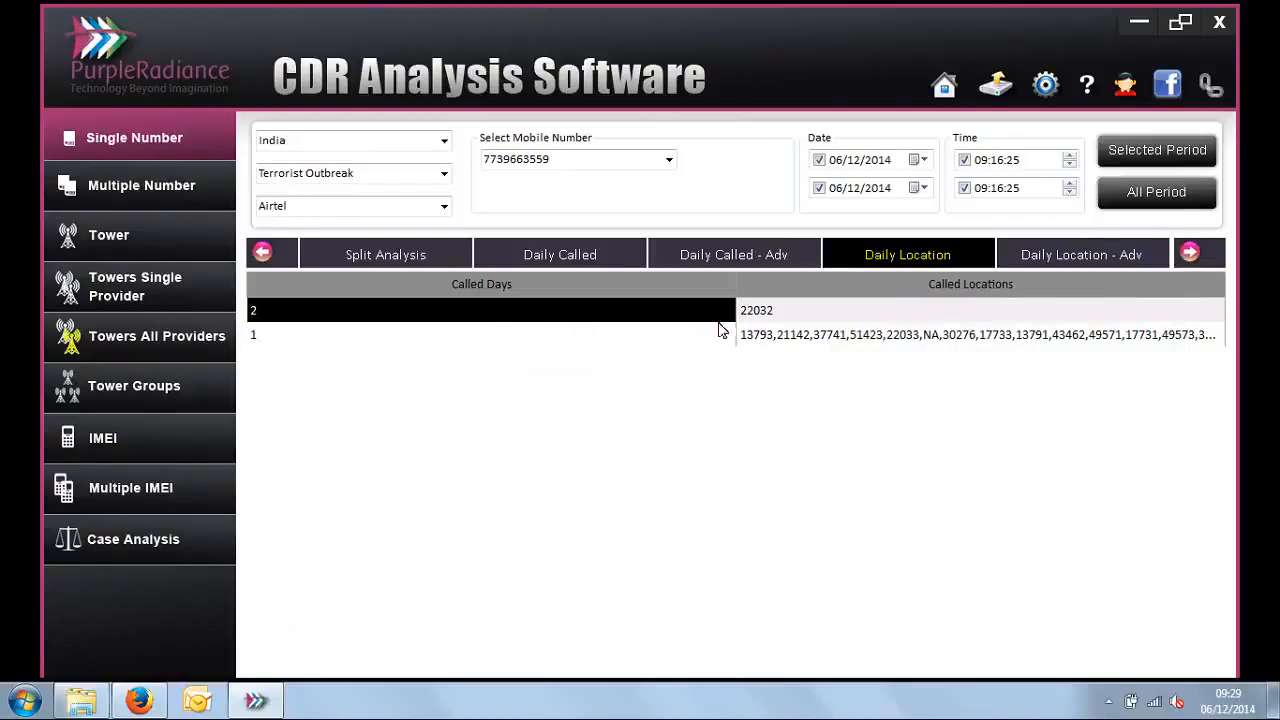
Step: Examine called locations by day count in Daily Location, and check Cell ID 22032's address and called days in Daily Location - Adv
left_click(760, 322)
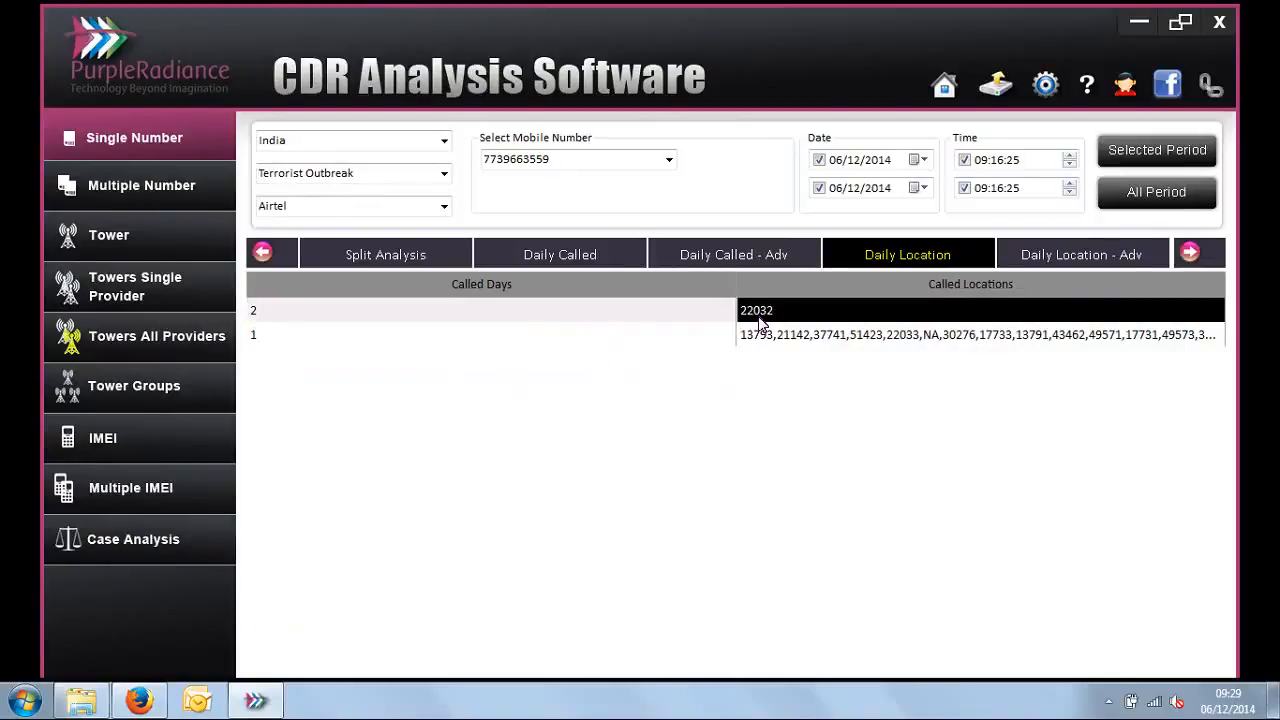
left_click(700, 320)
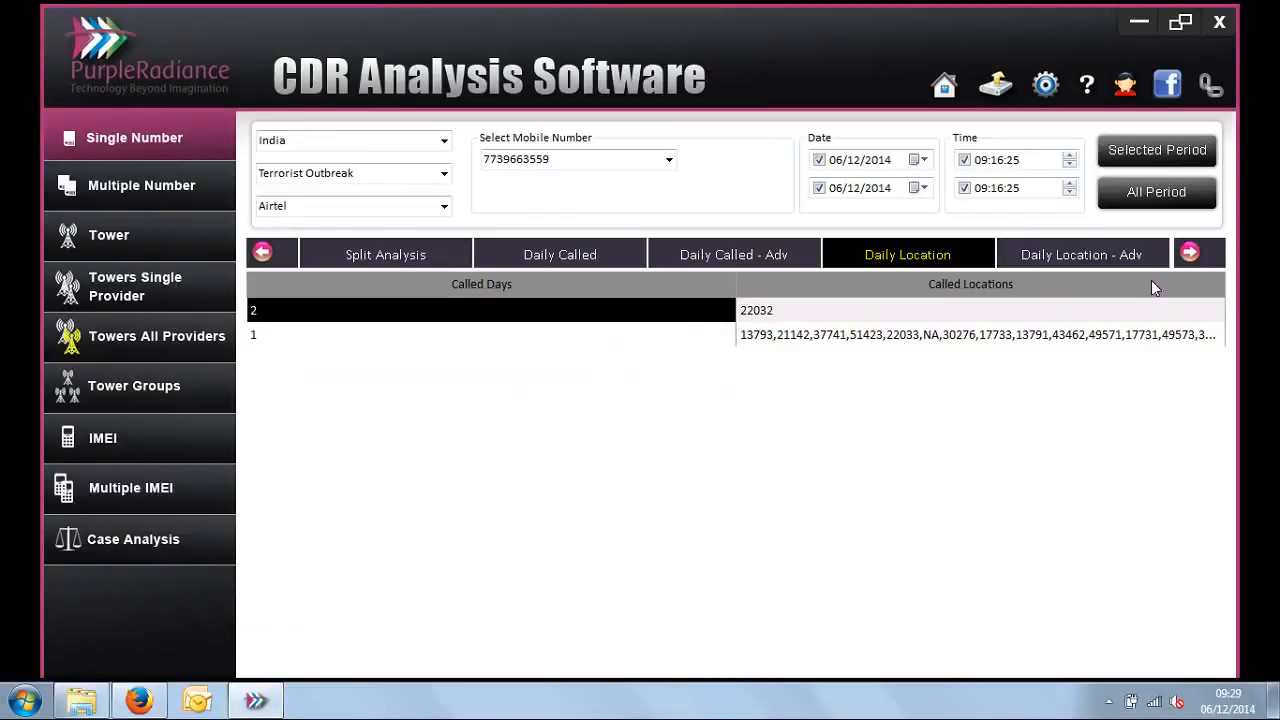
left_click(1198, 260)
left_click(1198, 260)
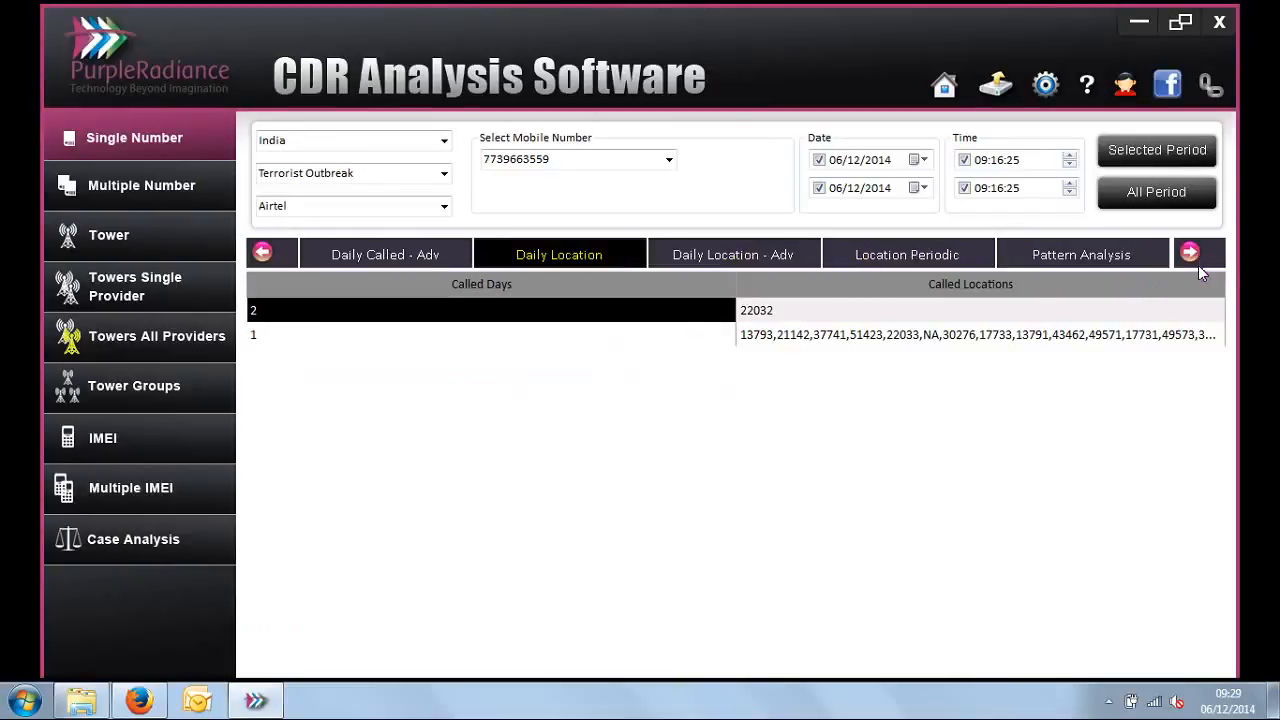
left_click(729, 258)
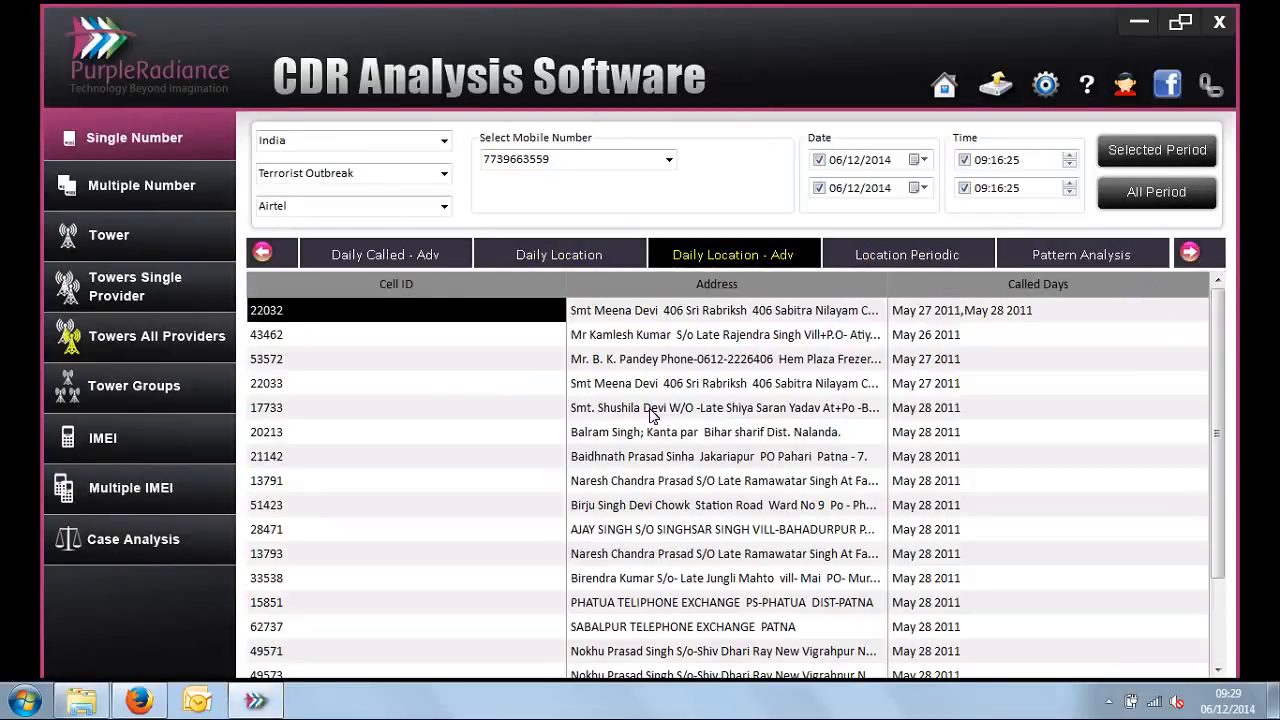
left_click(643, 315)
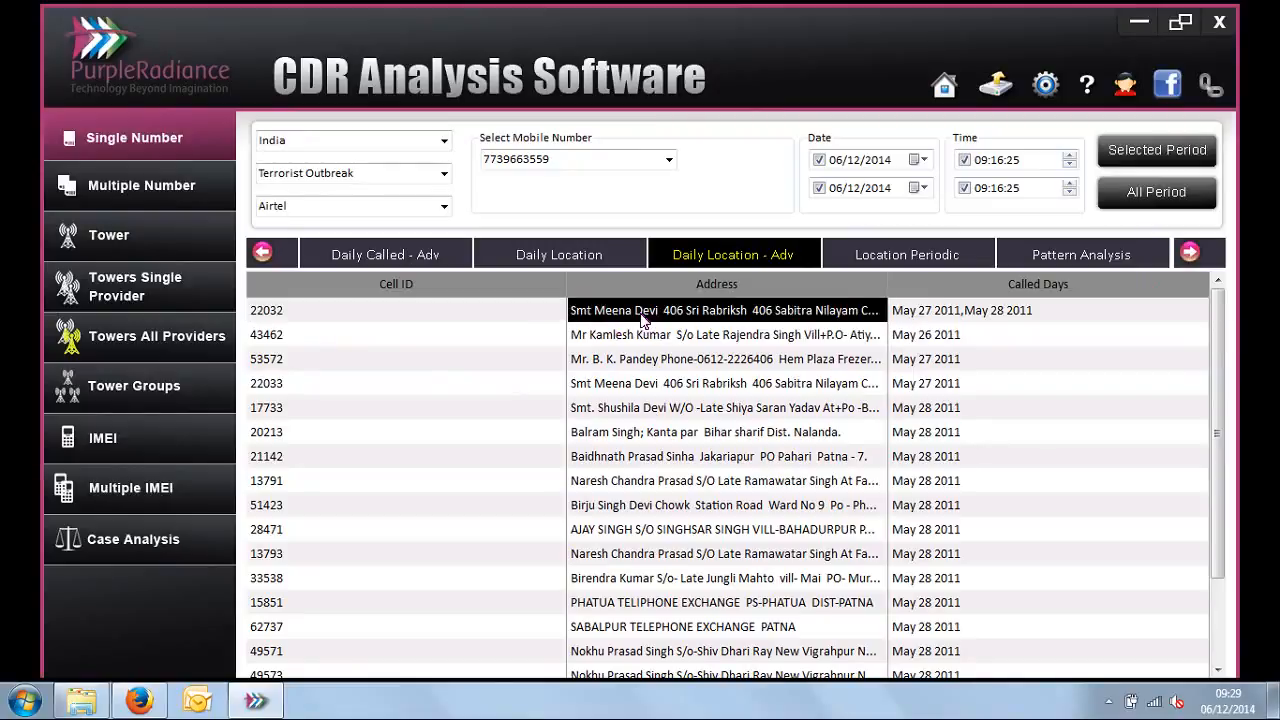
left_click(970, 318)
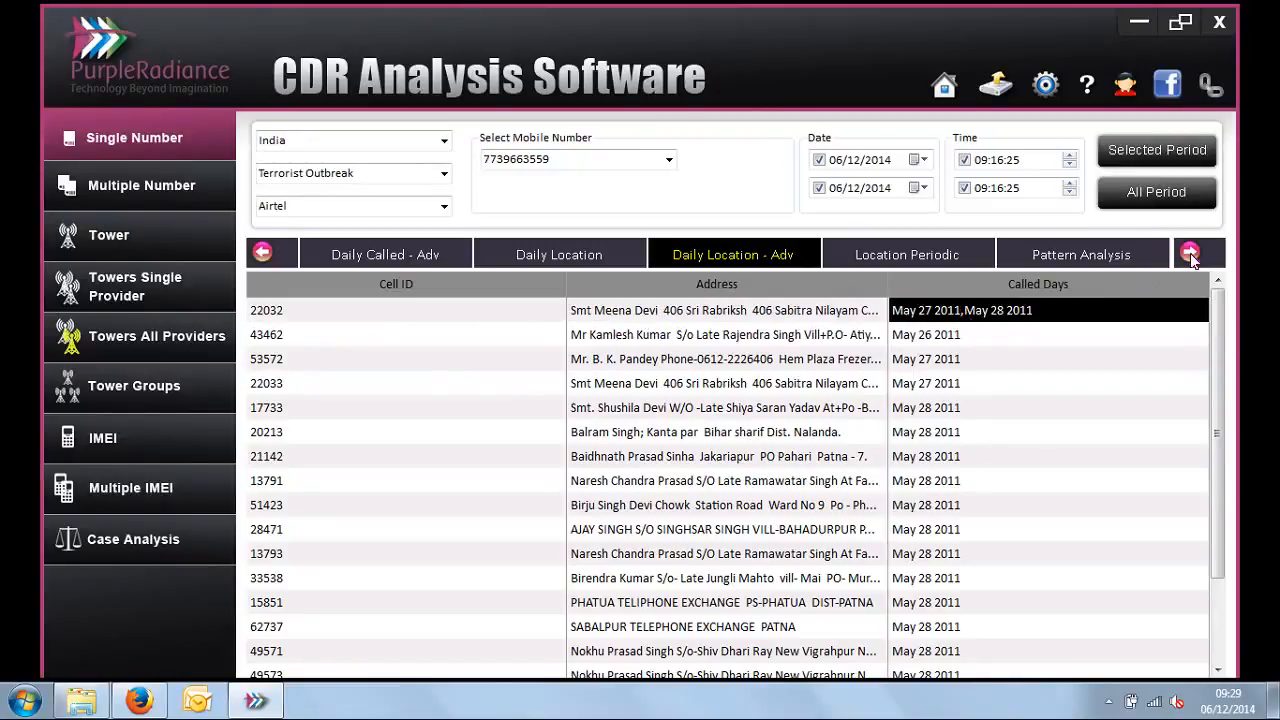
Step: Open the Location Periodic report and examine the Cell ID and total for 05/28/2011
left_click(1192, 254)
left_click(1192, 254)
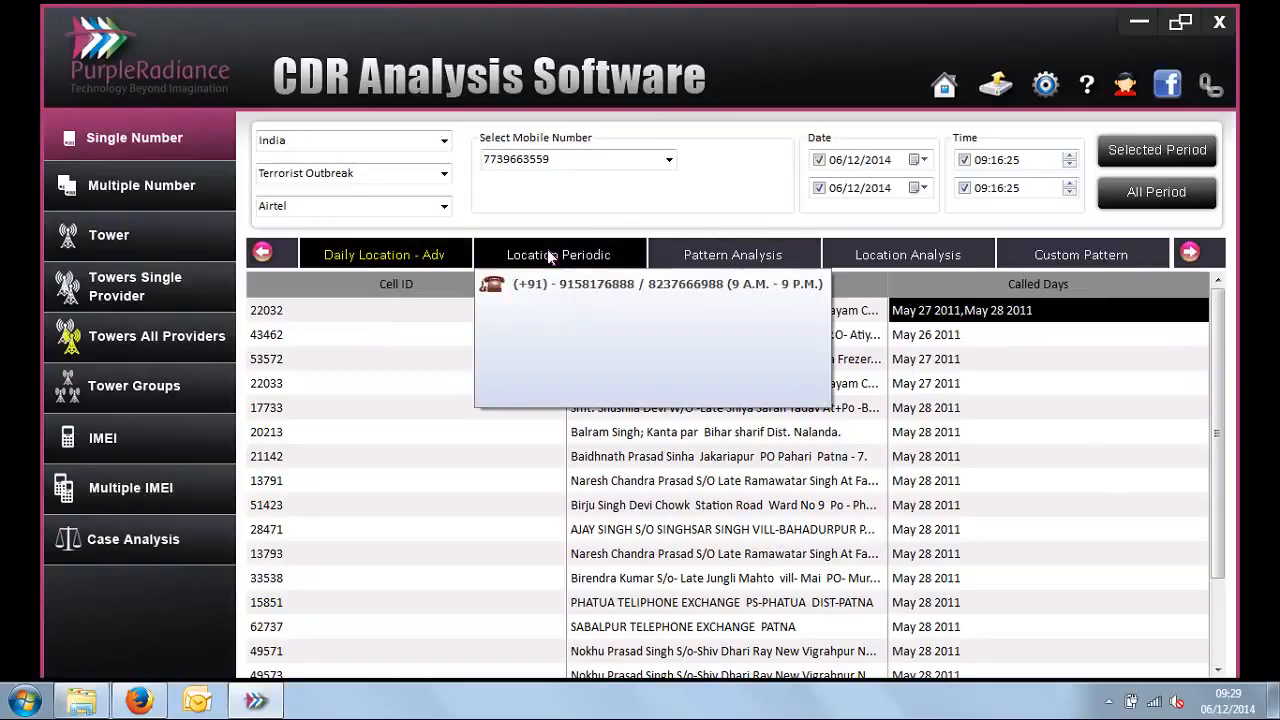
left_click(550, 256)
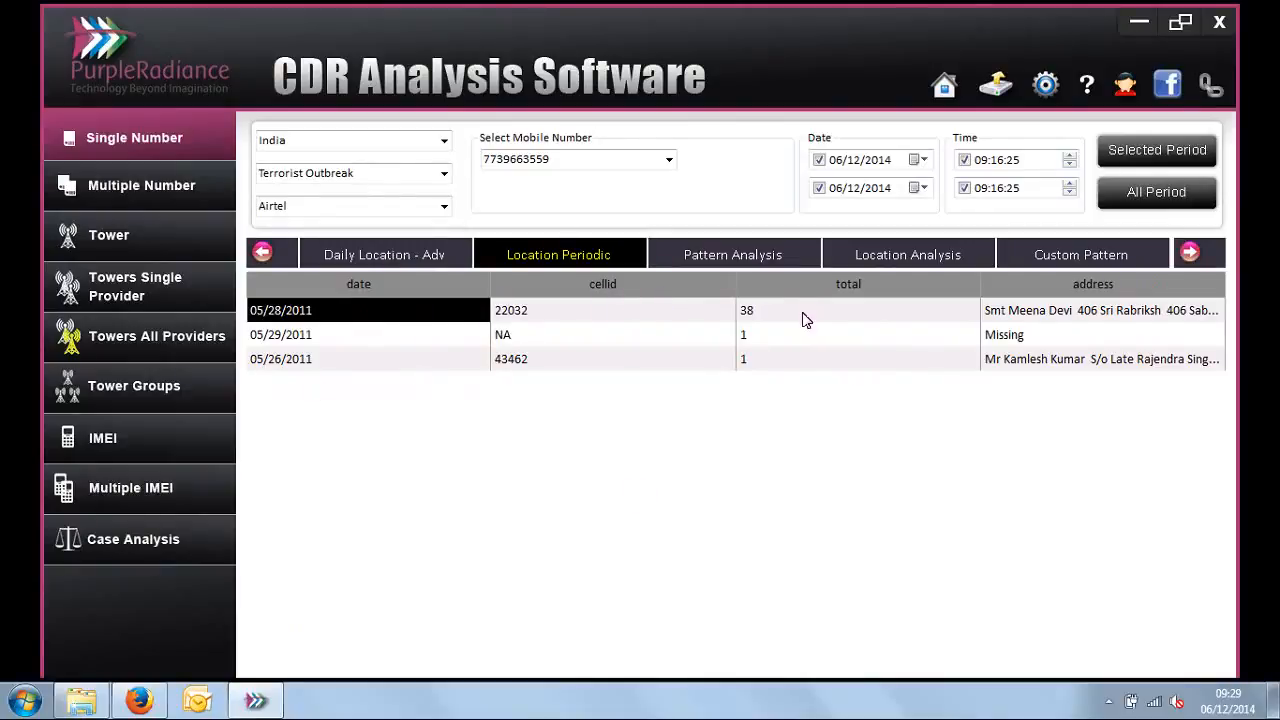
left_click(673, 313)
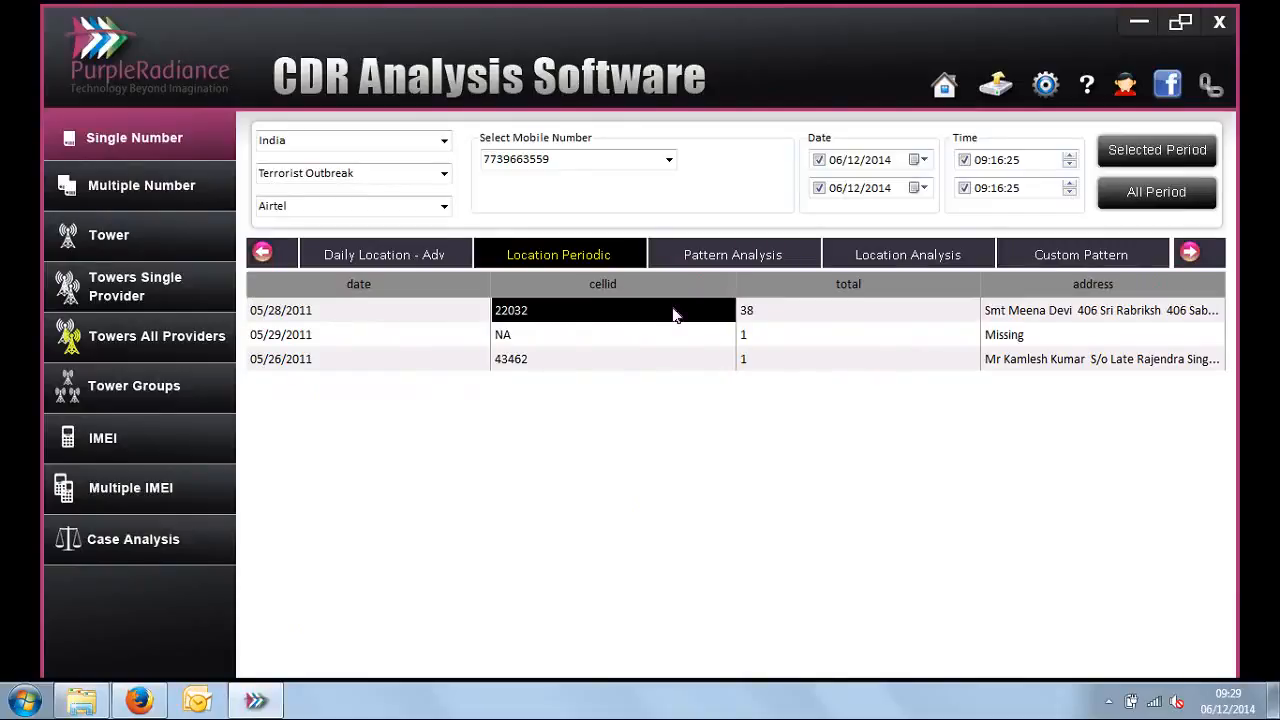
left_click(827, 313)
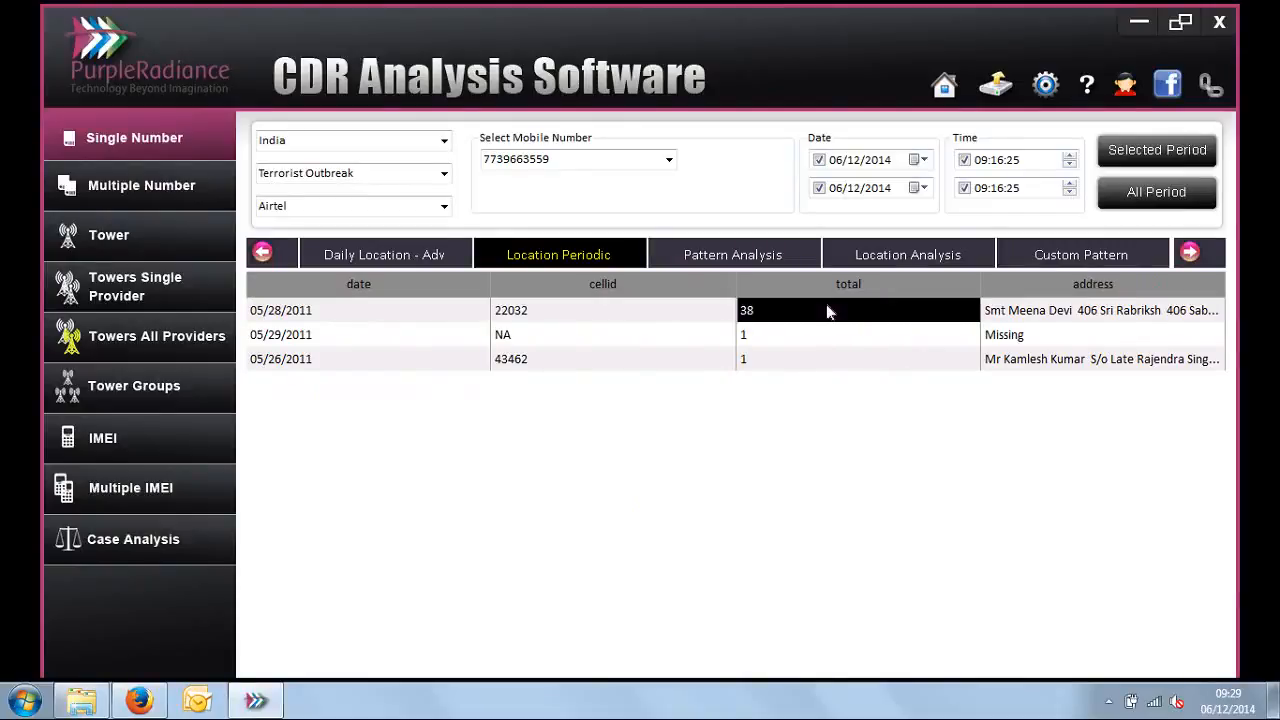
Step: Narrow the Cell ID and total columns to widen the address column, and examine the Location Periodic details for 05/28/2011
left_click(838, 312)
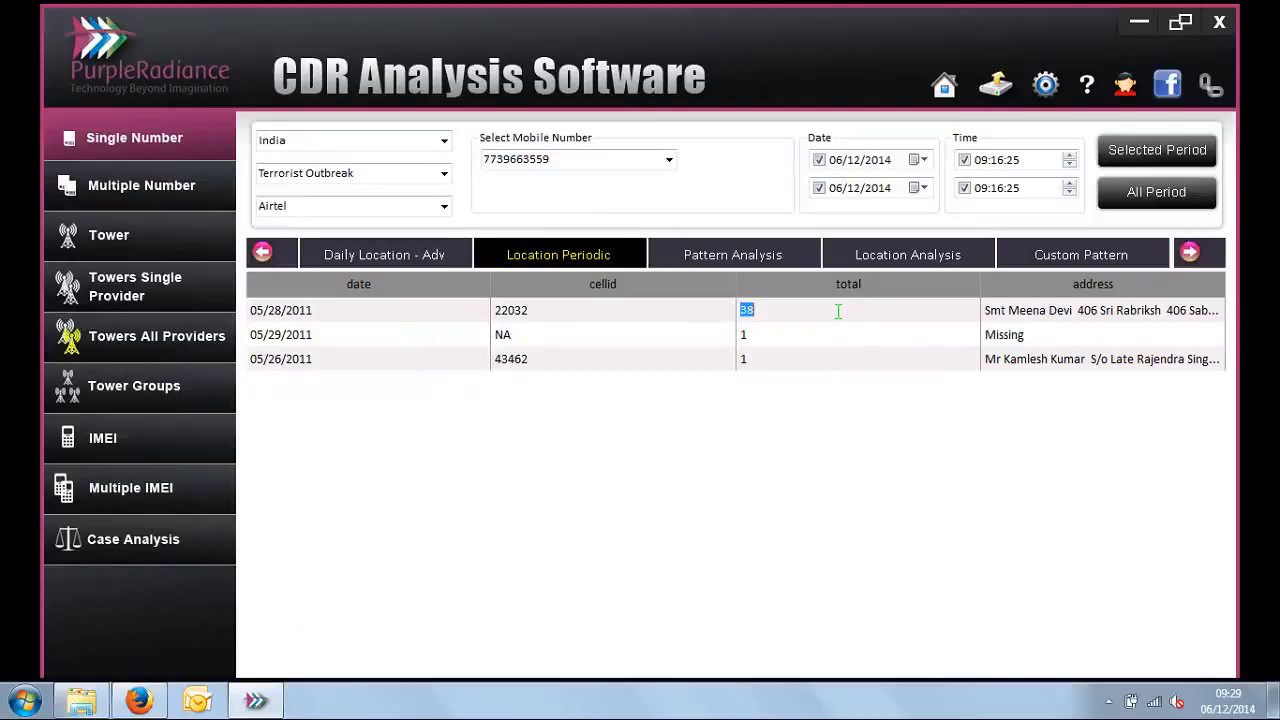
left_click_drag(977, 278, 836, 300)
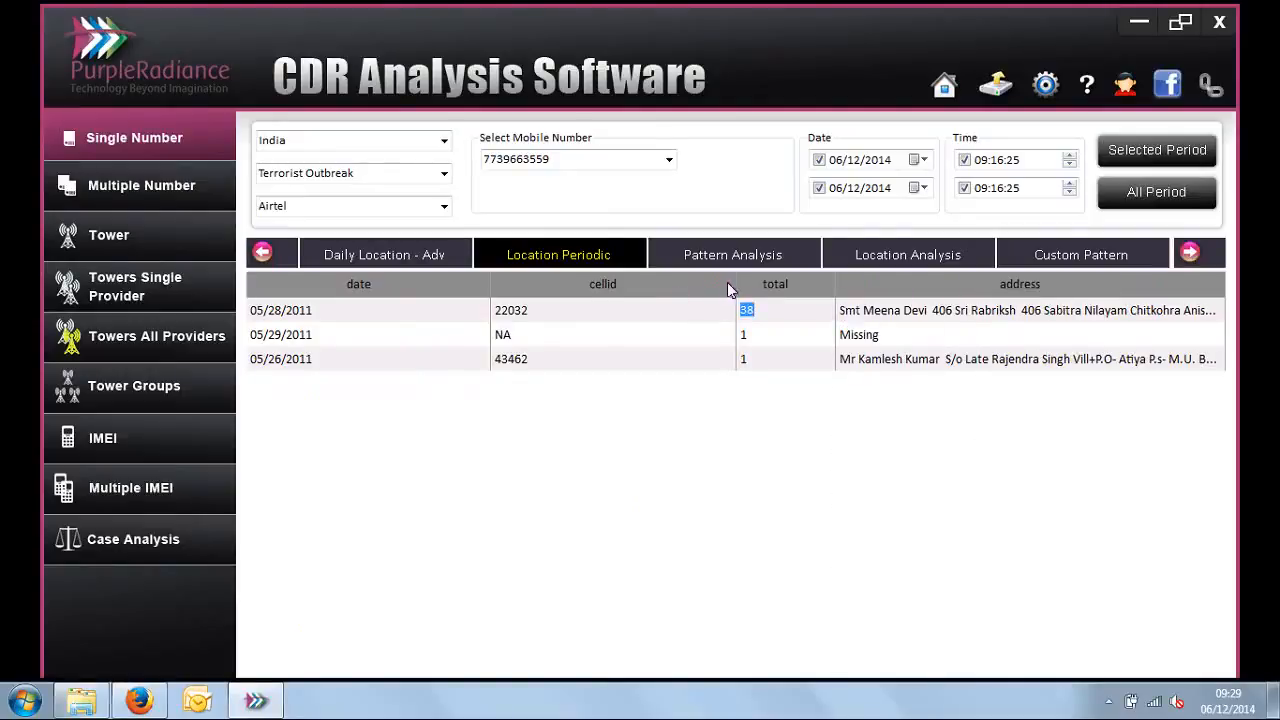
left_click_drag(734, 284, 606, 281)
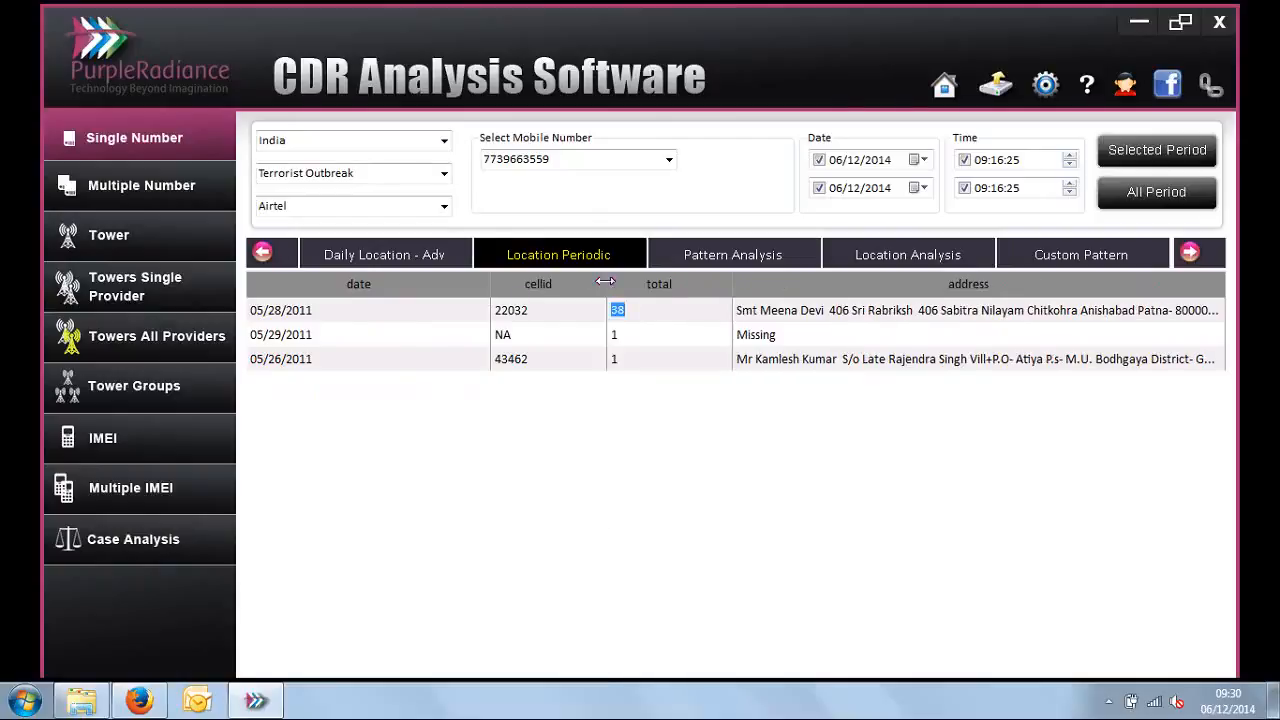
left_click(343, 313)
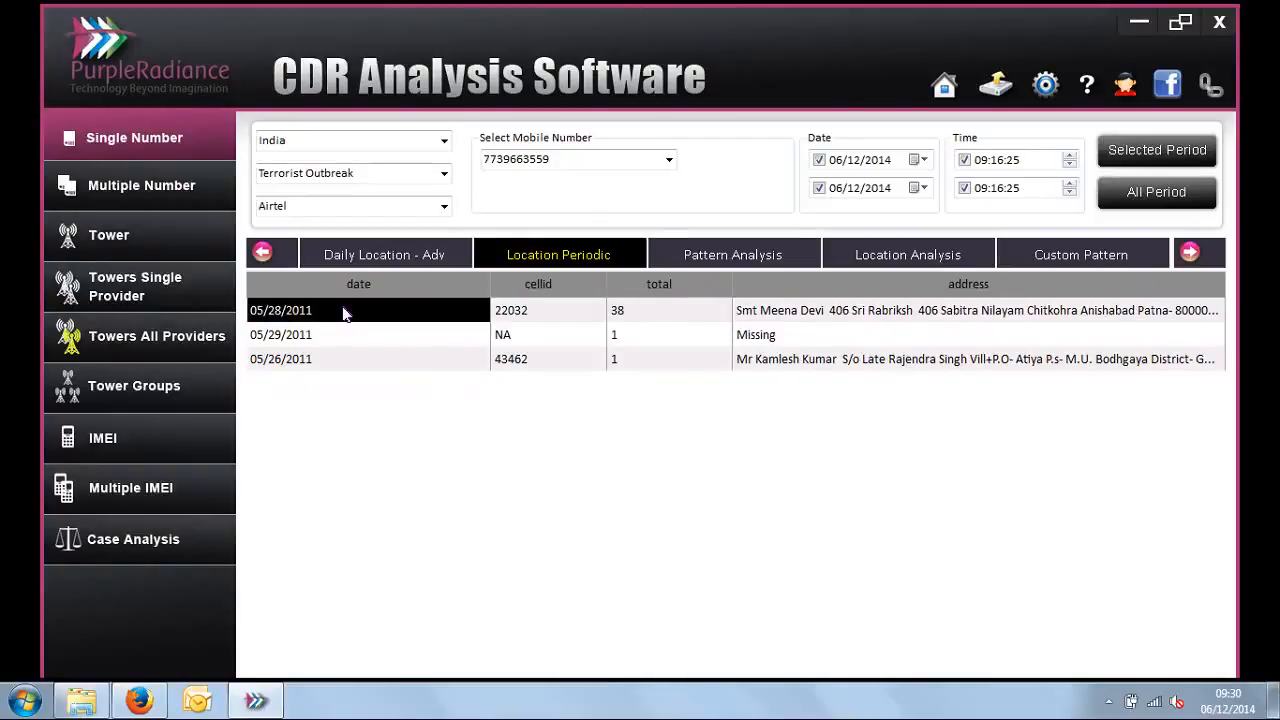
left_click(545, 314)
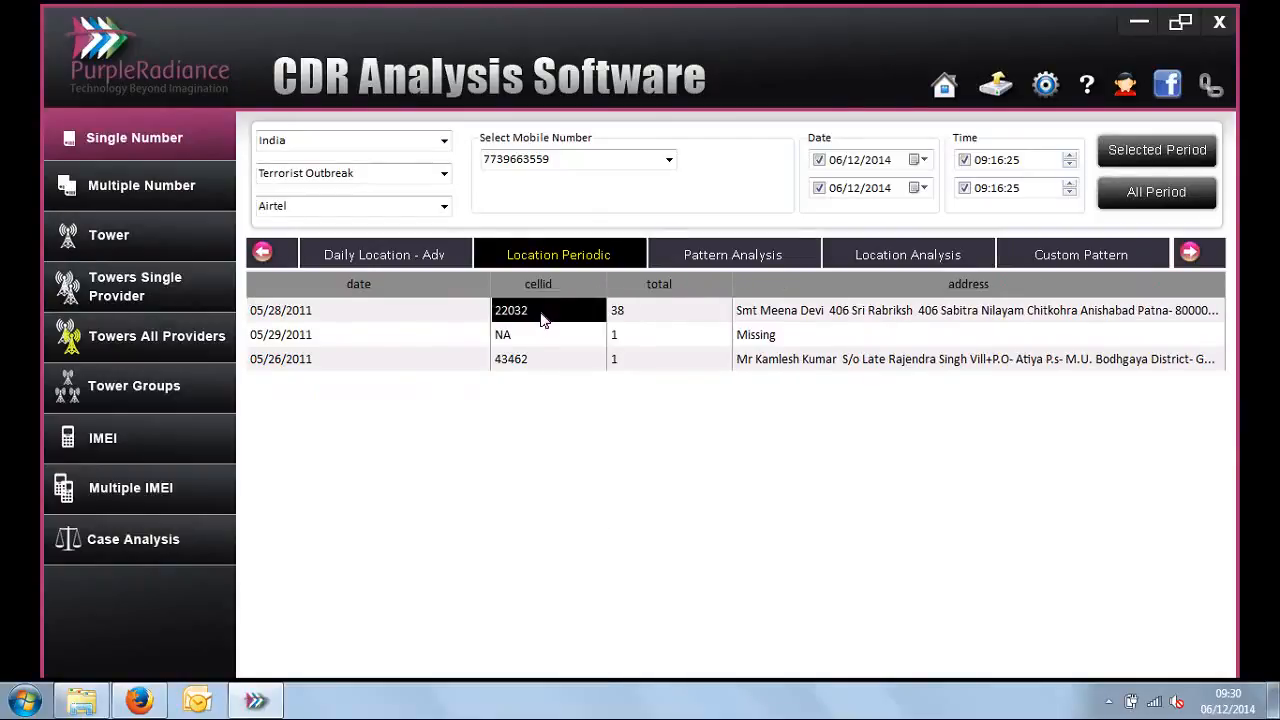
left_click(795, 312)
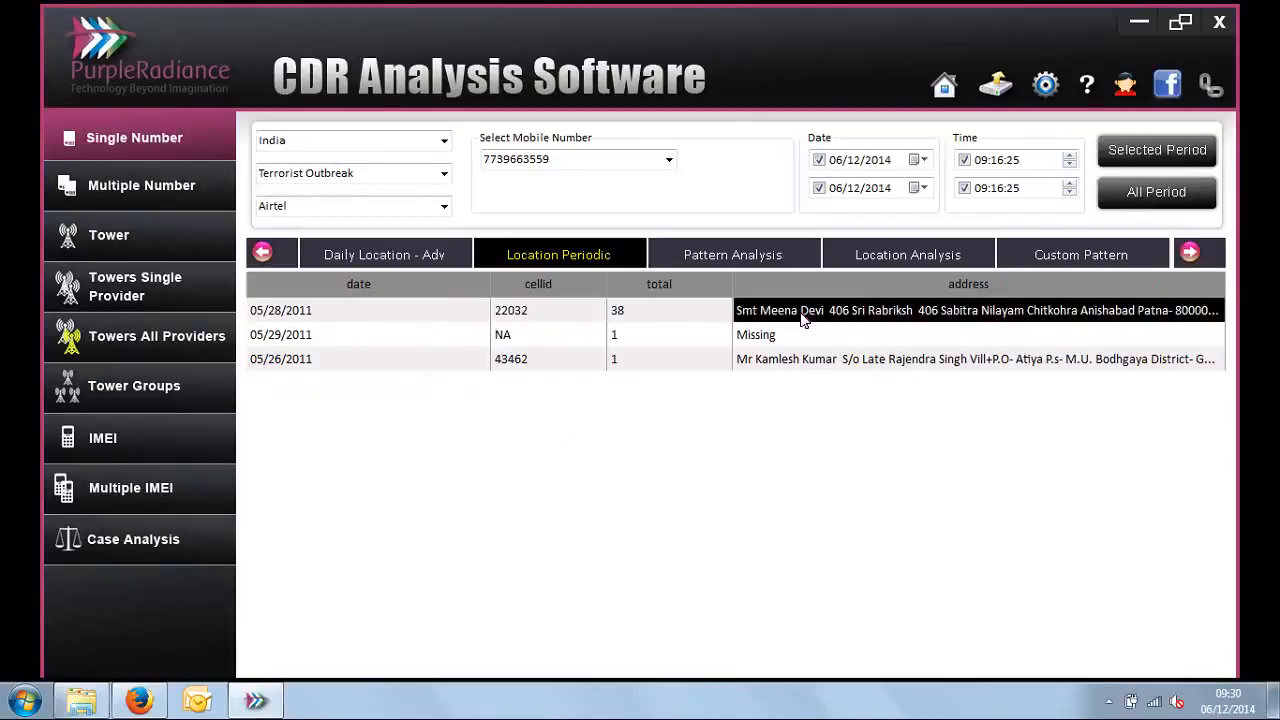
left_click(659, 318)
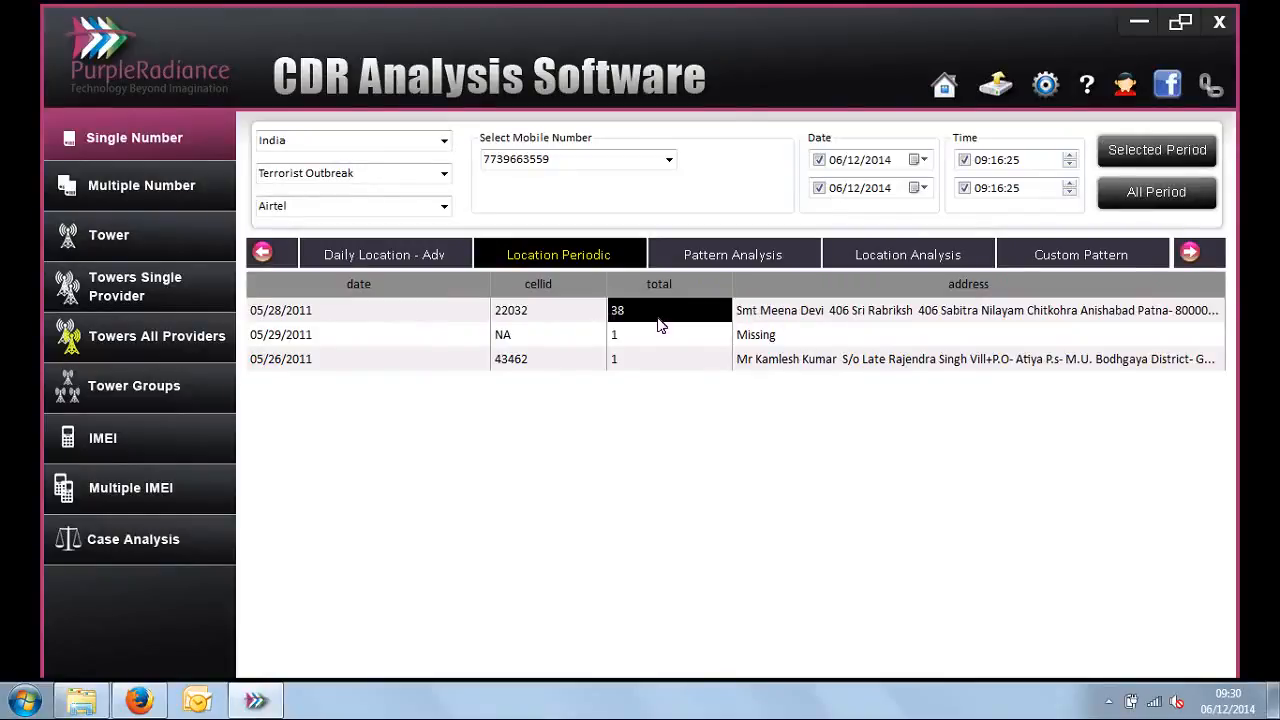
Step: Run Pattern Analysis on the selected mobile number with pattern level 2
left_click(797, 254)
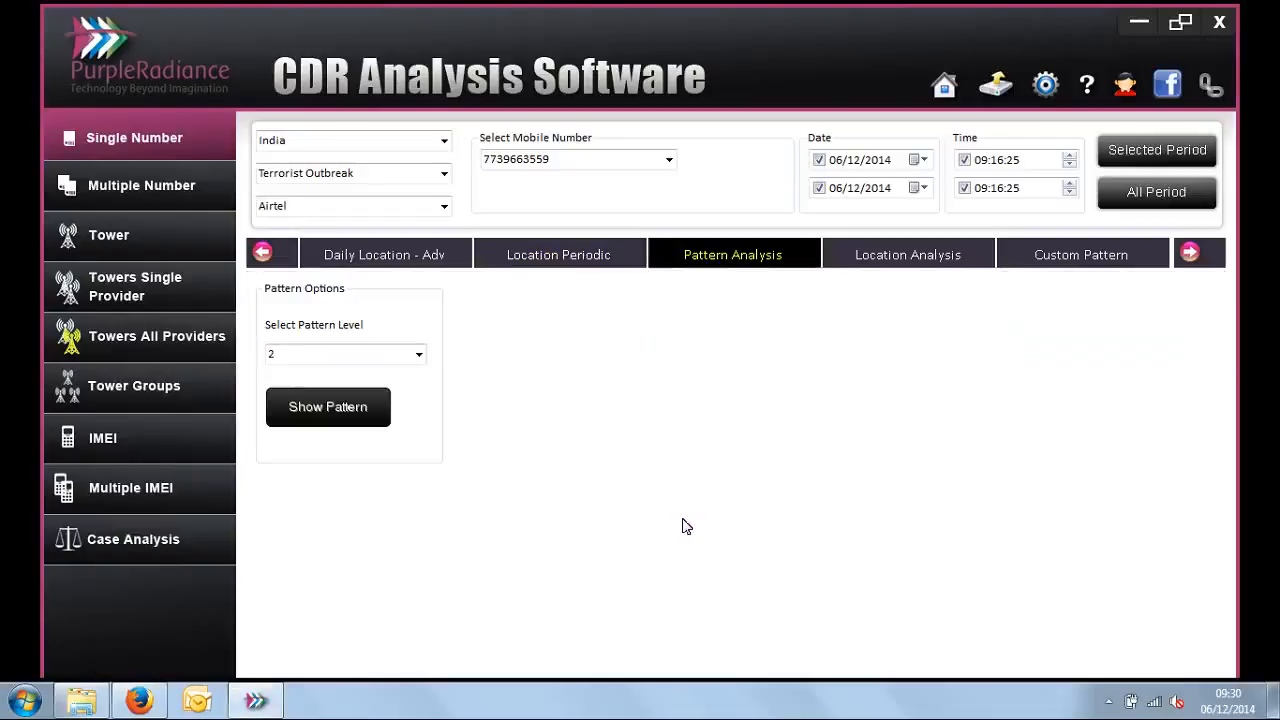
left_click(417, 358)
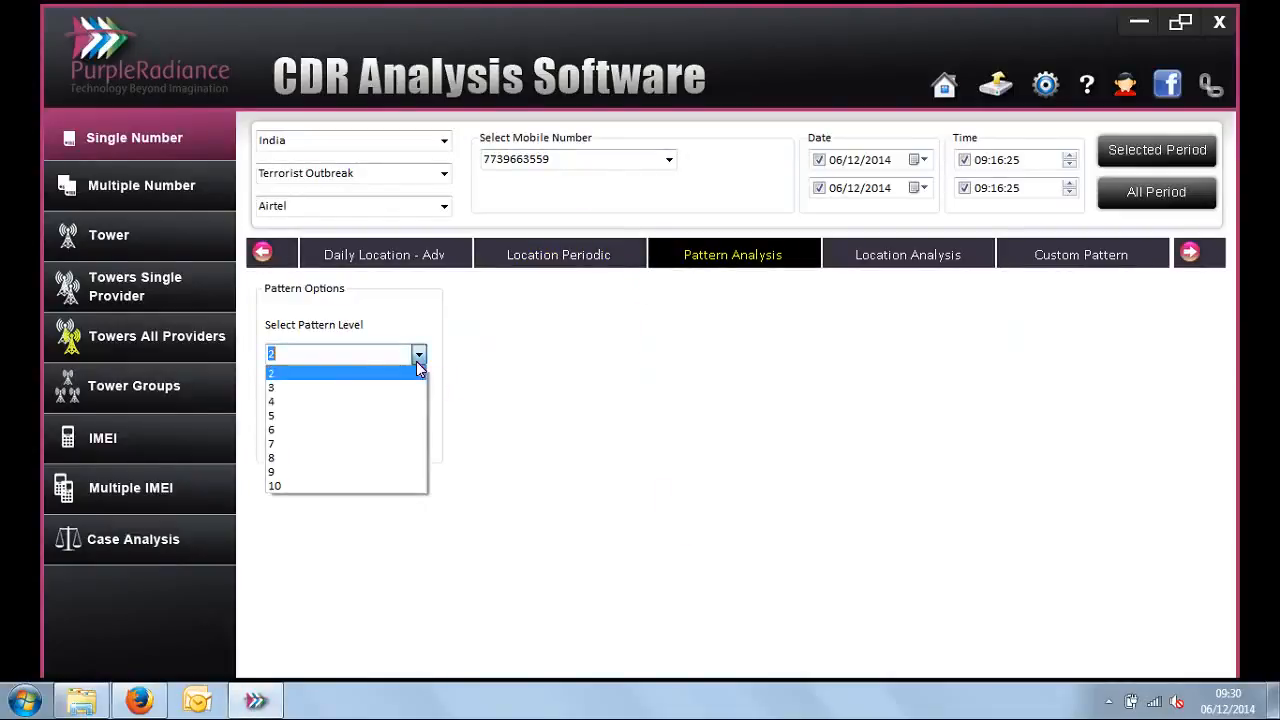
left_click(354, 376)
left_click(315, 414)
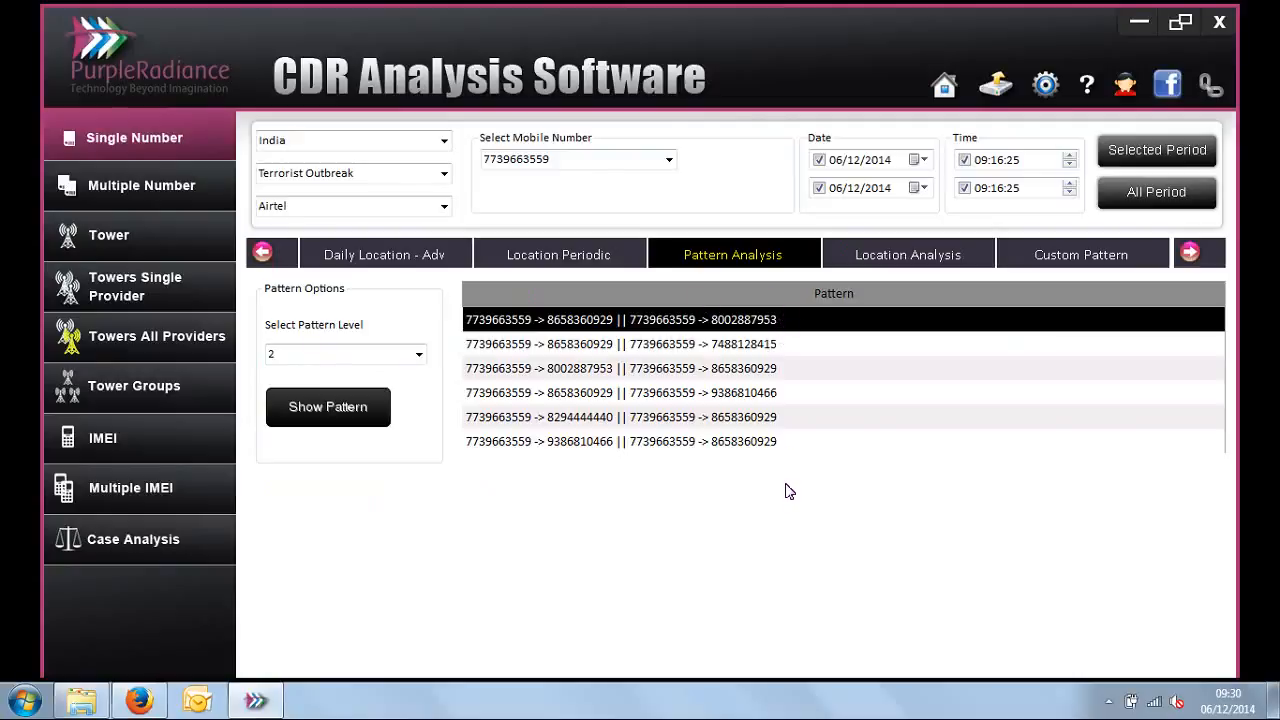
Step: Examine the underlying call records of the second level 2 pattern and return to the pattern list
mouse_move(596, 347)
left_mouse_down()
mouse_move(594, 405)
mouse_move(596, 347)
left_mouse_up()
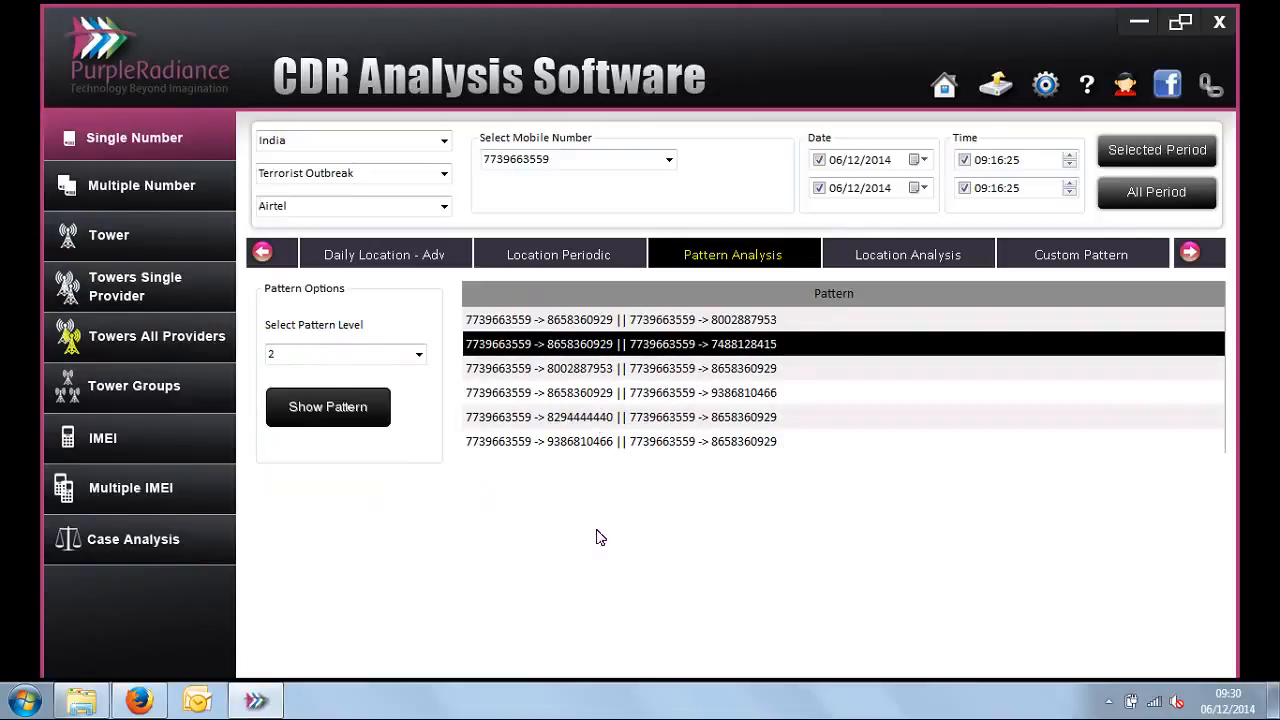
double_click(606, 346)
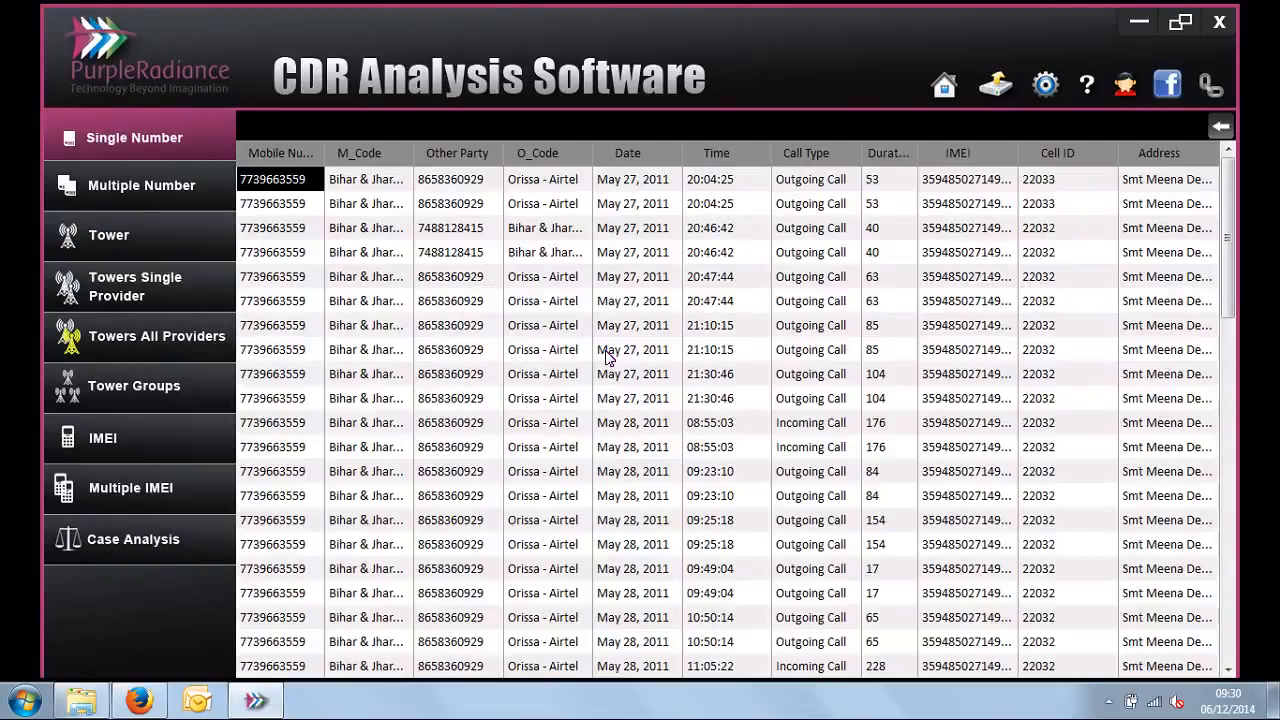
left_click(1220, 128)
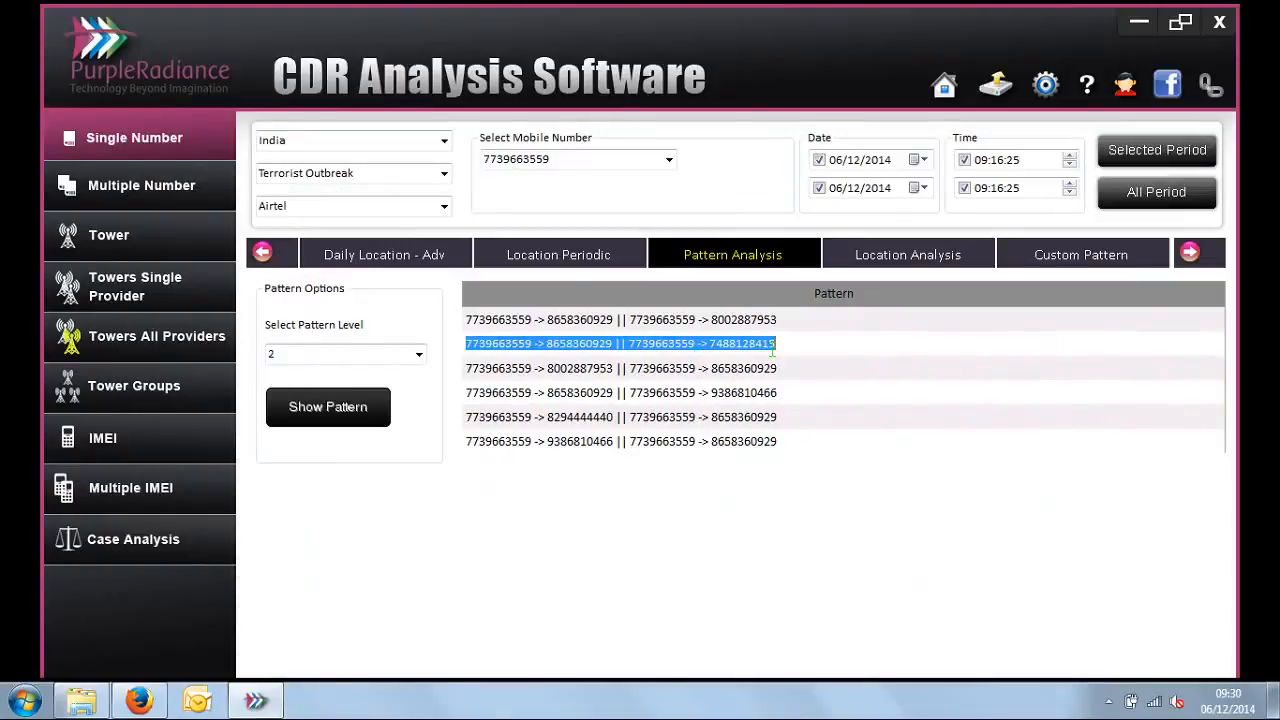
double_click(561, 346)
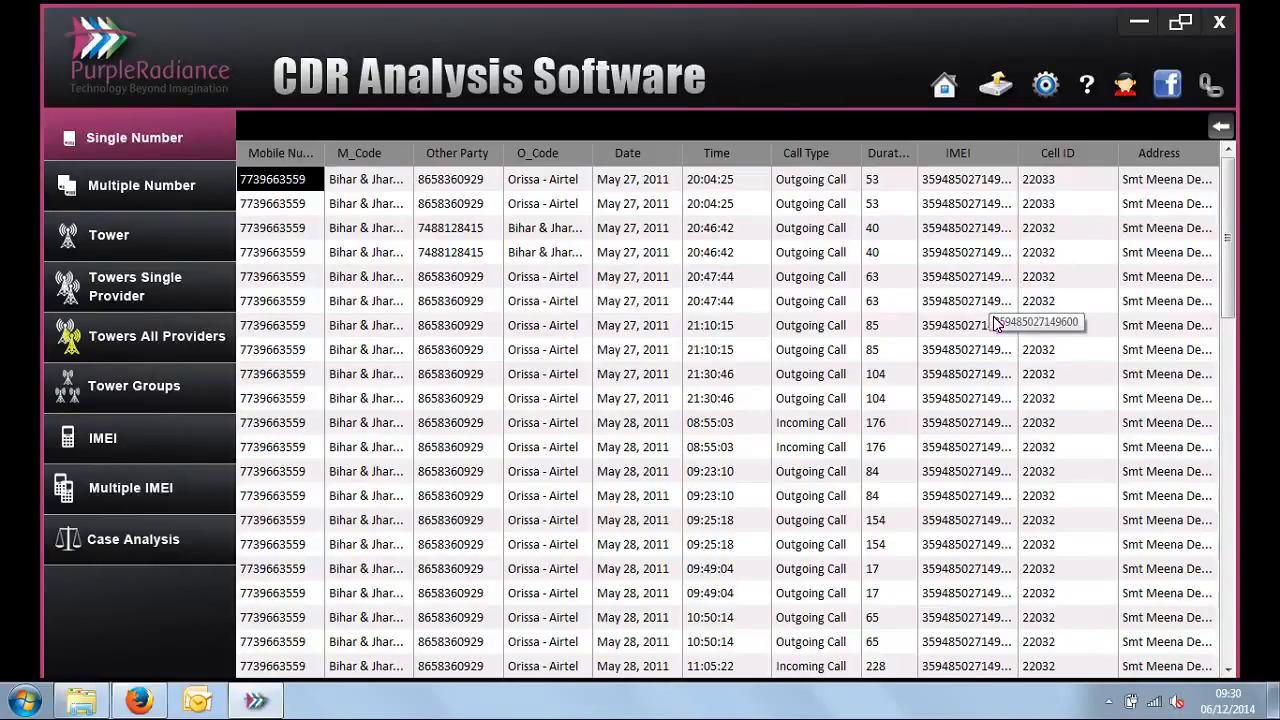
left_click(1218, 133)
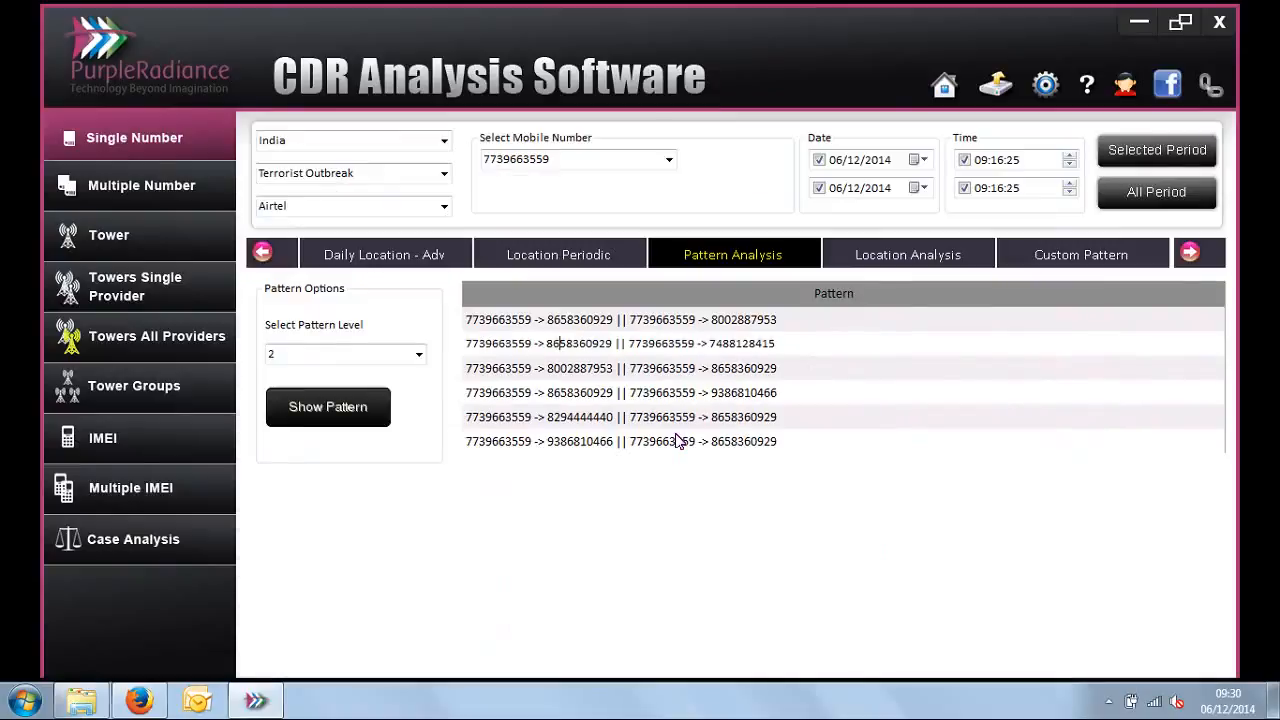
Step: Show the call patterns for the selected mobile number at pattern level 3
left_click(419, 355)
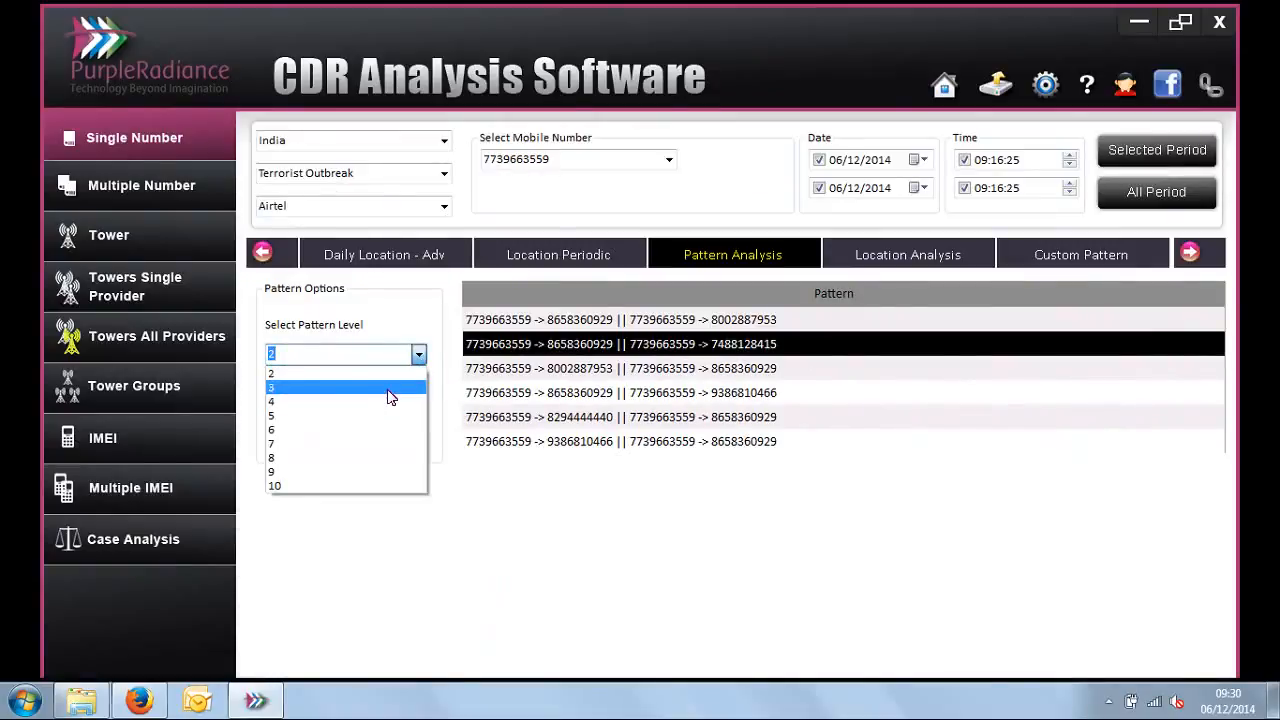
left_click(390, 395)
left_click(366, 413)
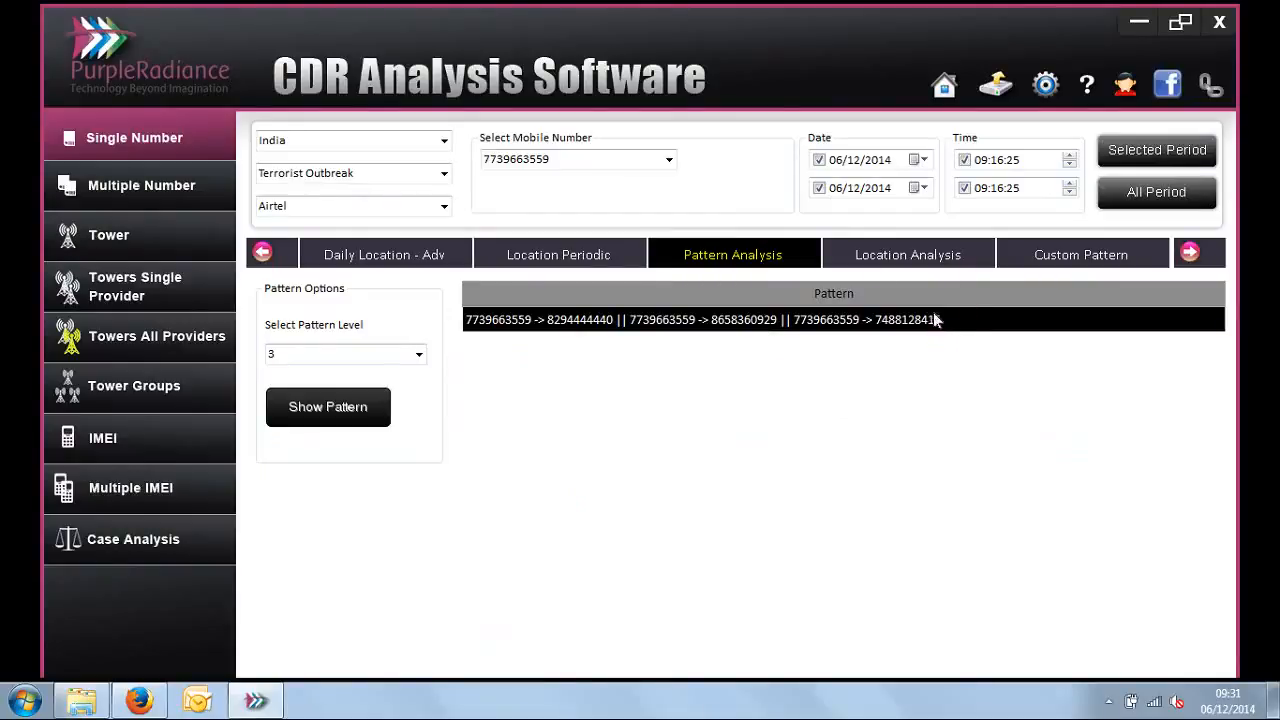
Step: Run Location Analysis on the selected mobile number with pattern level 2
left_click(940, 263)
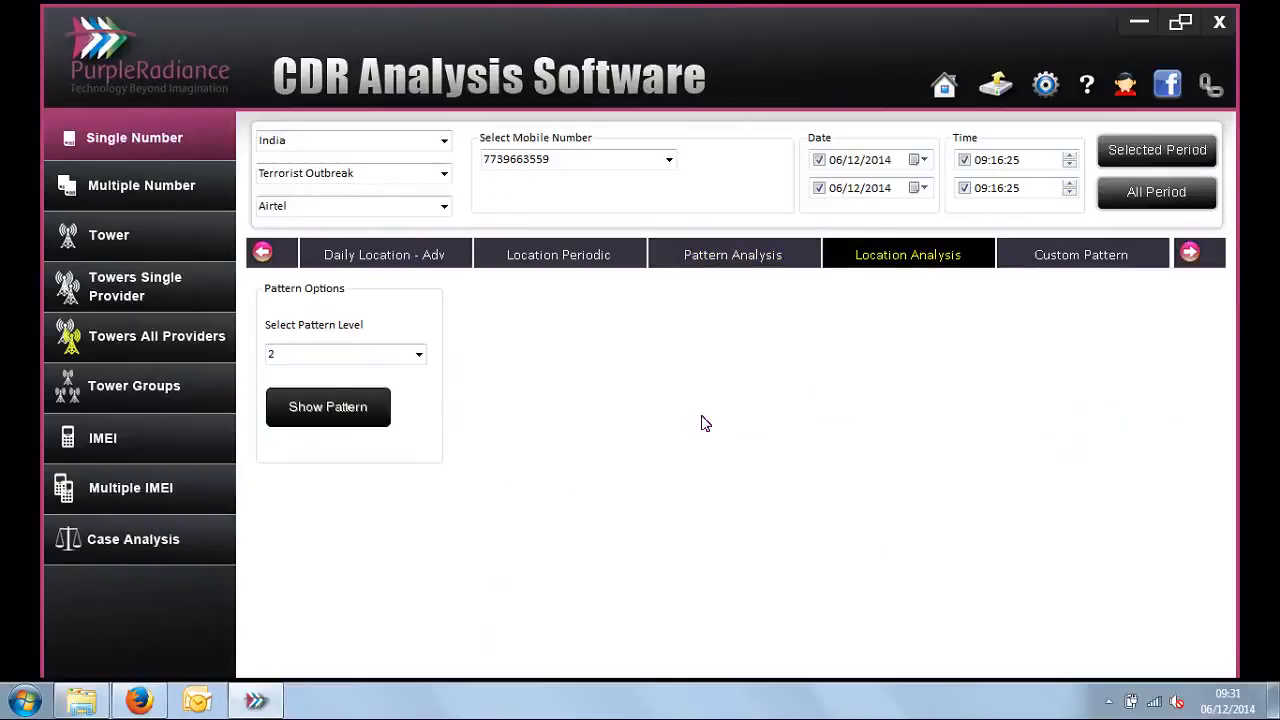
left_click(320, 412)
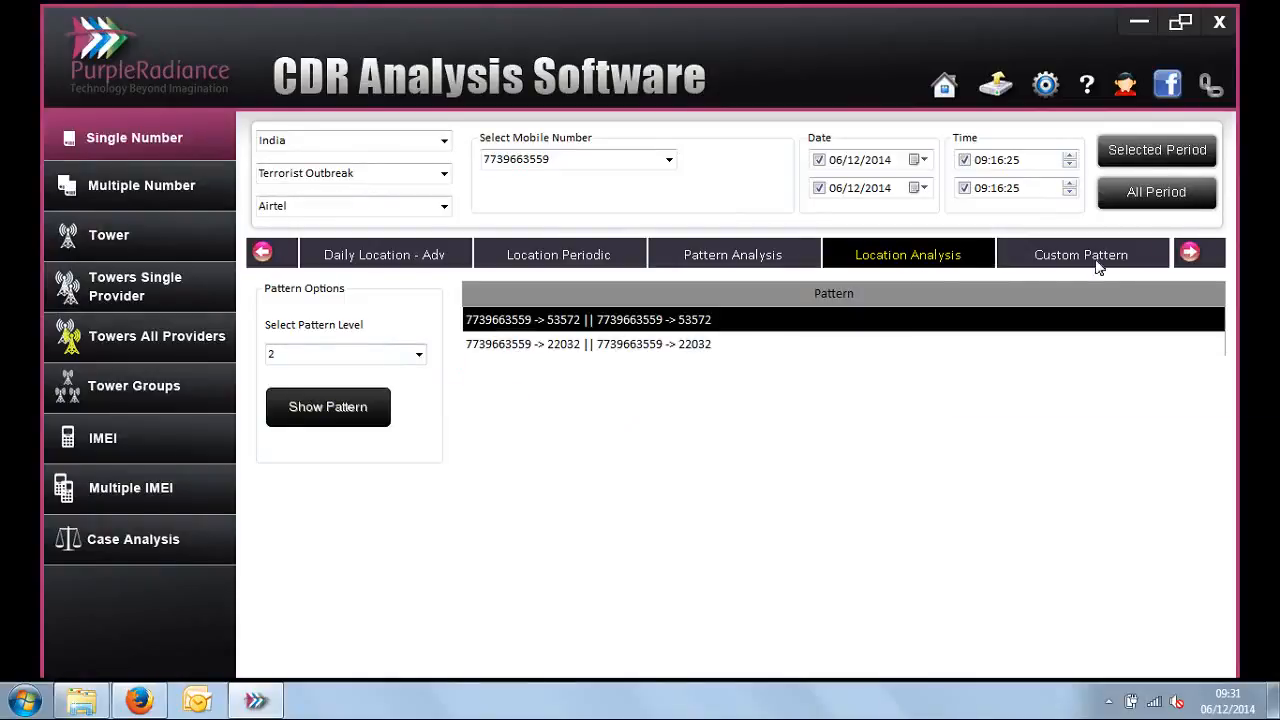
Step: Open the Custom Pattern report and examine its Mobile Number and Other Party entry fields
left_click(1190, 252)
left_click(1190, 252)
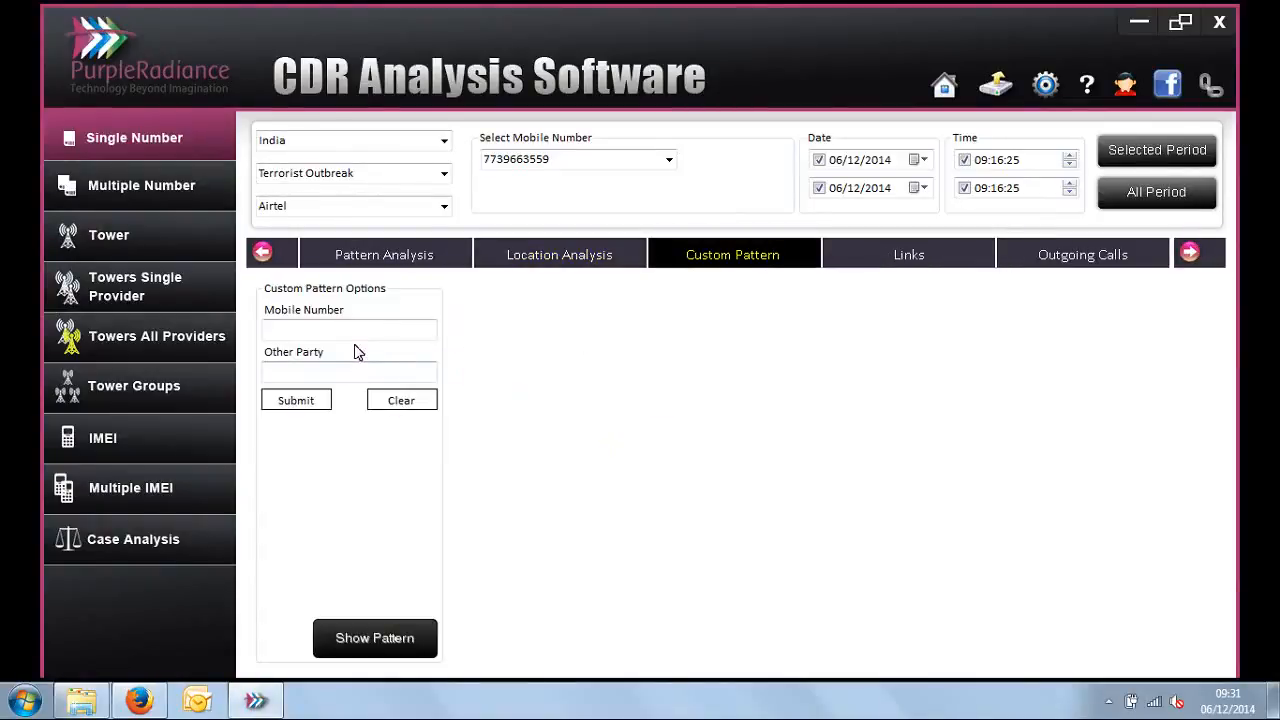
left_click(374, 331)
left_click(372, 331)
left_click(374, 366)
left_click(376, 334)
left_click(378, 369)
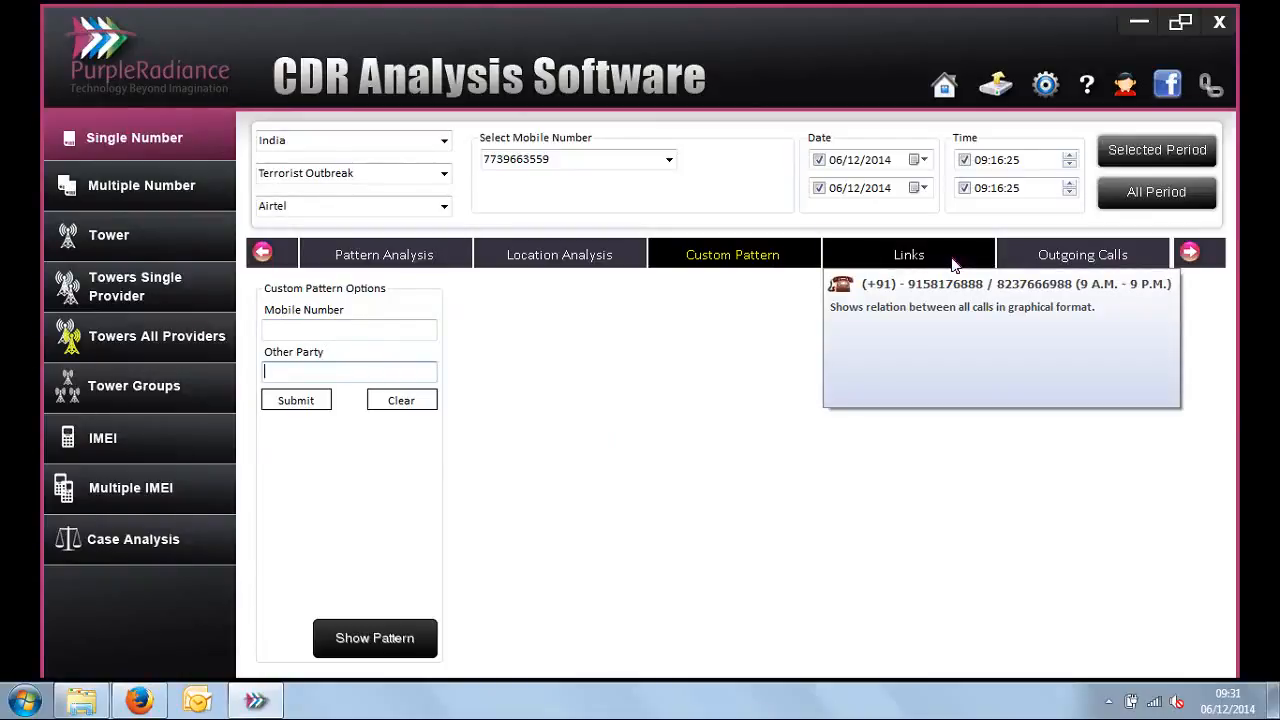
Step: Review the Outgoing Calls, Incoming Calls, Outgoing SMS and Incoming SMS reports of the selected mobile number
left_click(1189, 252)
left_click(1189, 252)
left_click(1189, 252)
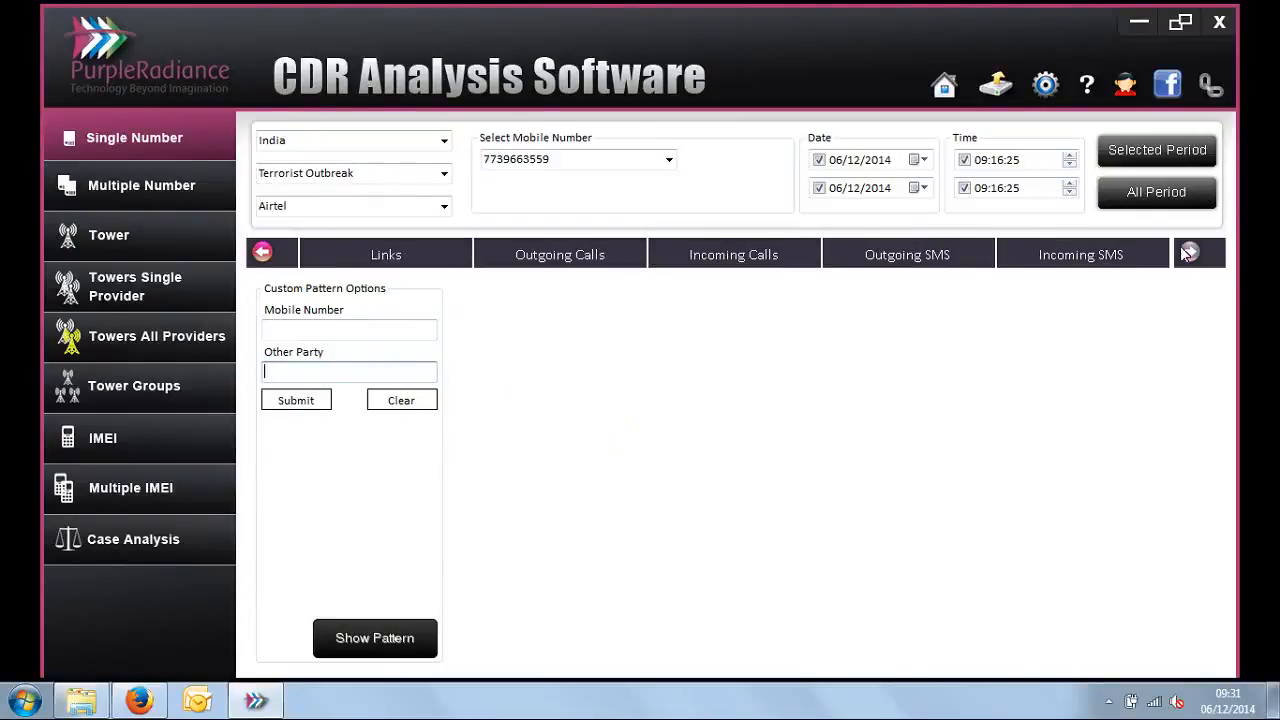
left_click(611, 262)
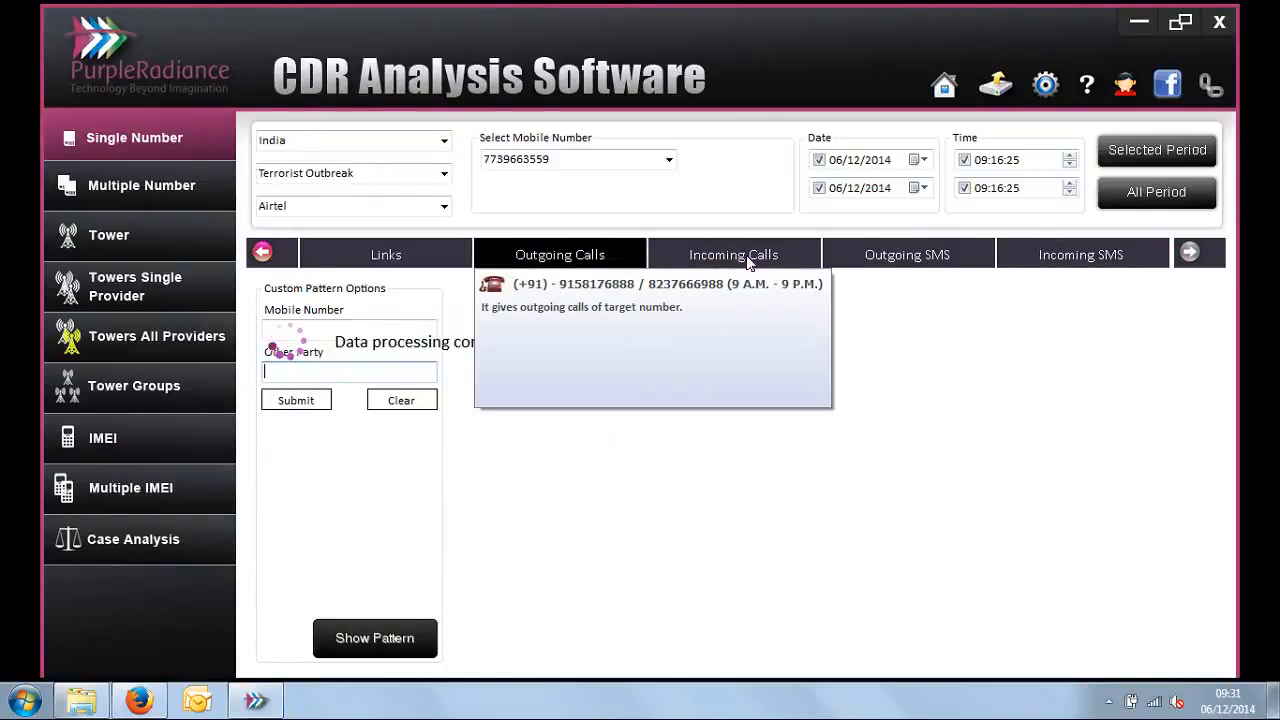
left_click(748, 258)
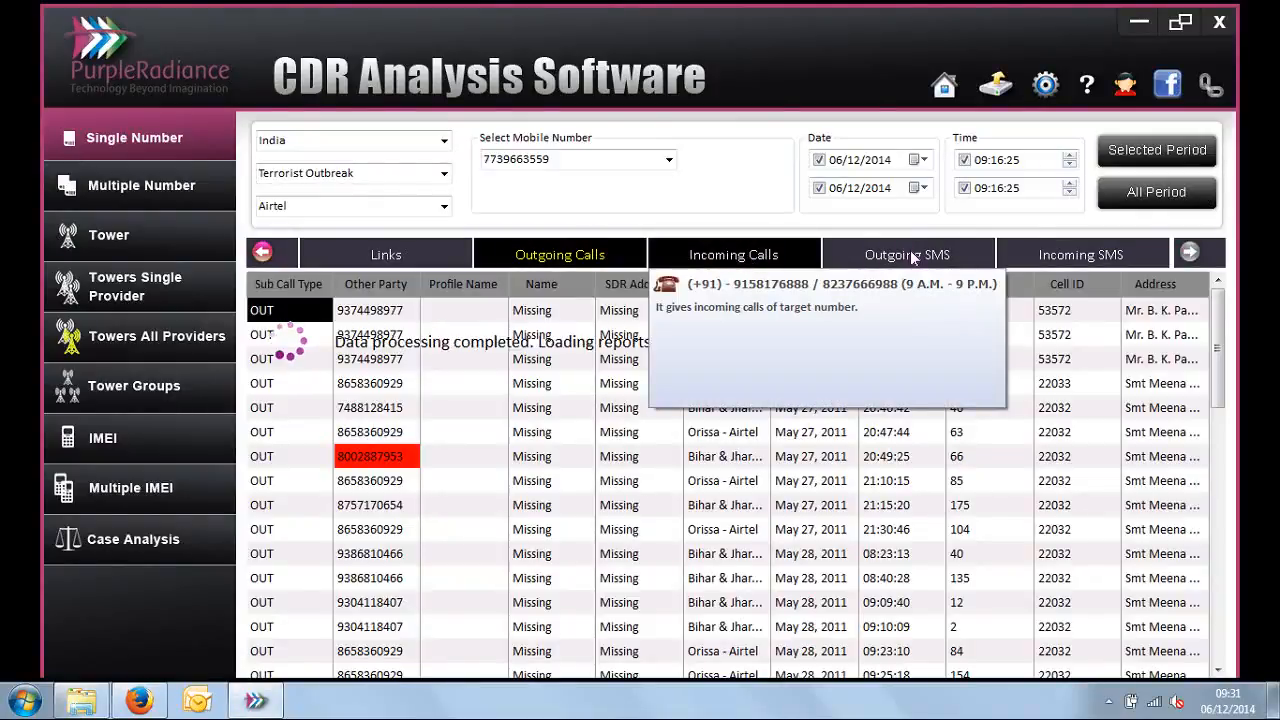
left_click(910, 255)
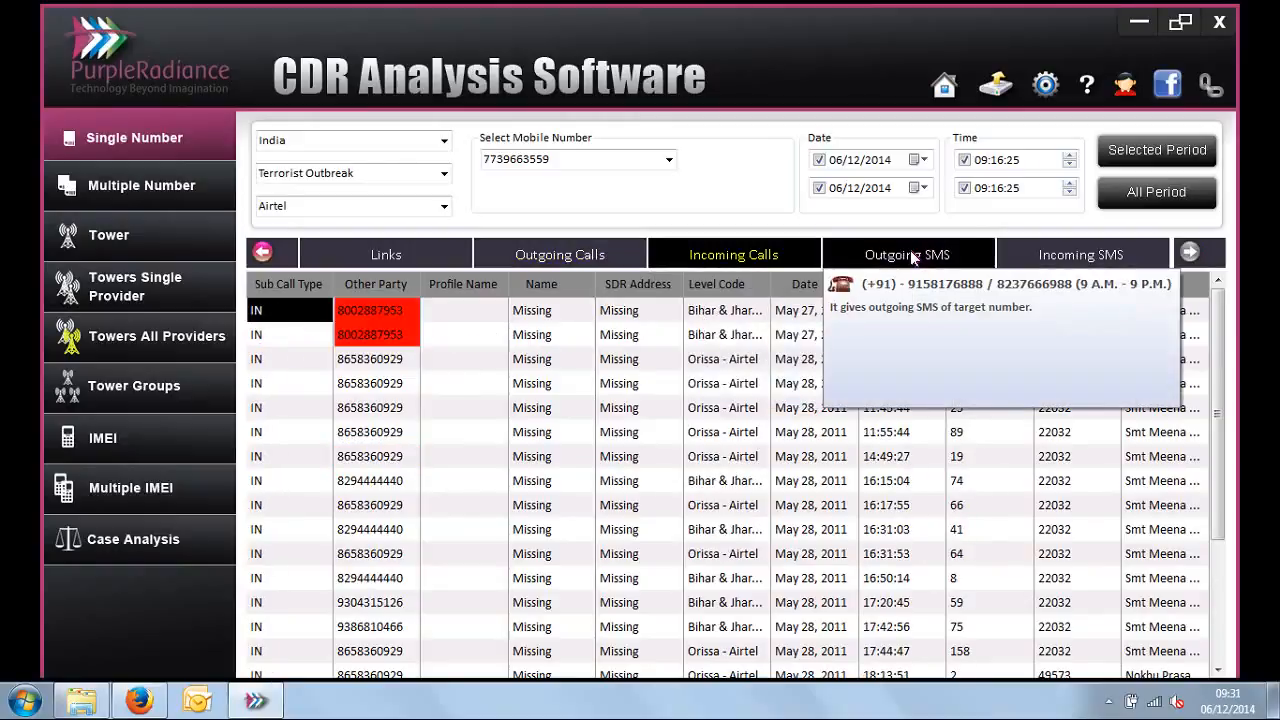
left_click(1089, 256)
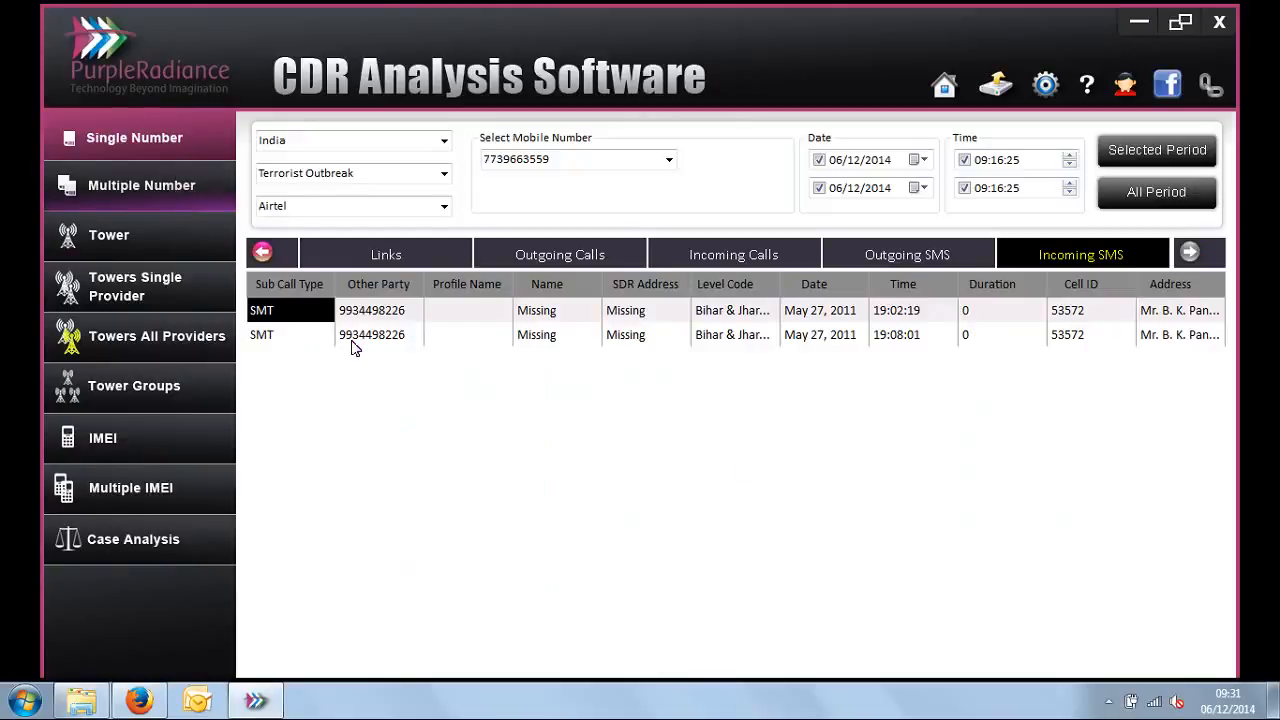
Step: Run a Multiple Number analysis for all four mobile numbers of the Terrorist Outbreak case, with All Provider and the whole period
left_click(443, 175)
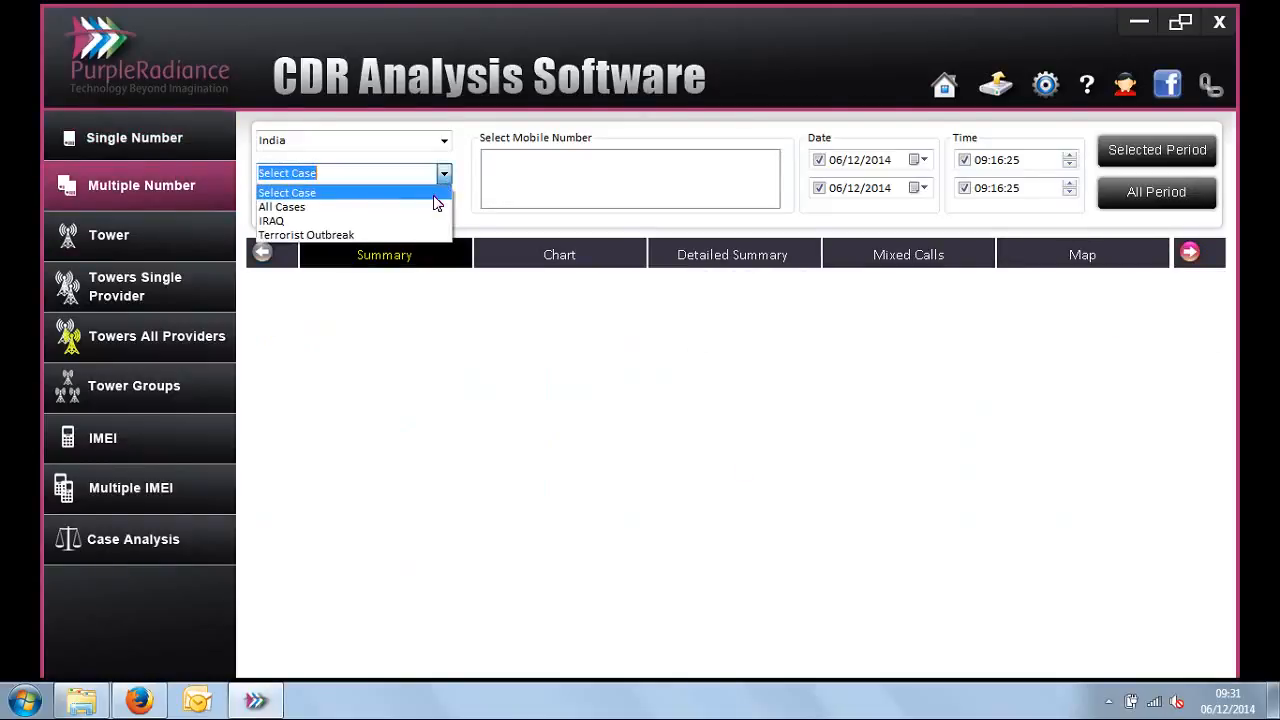
left_click(430, 236)
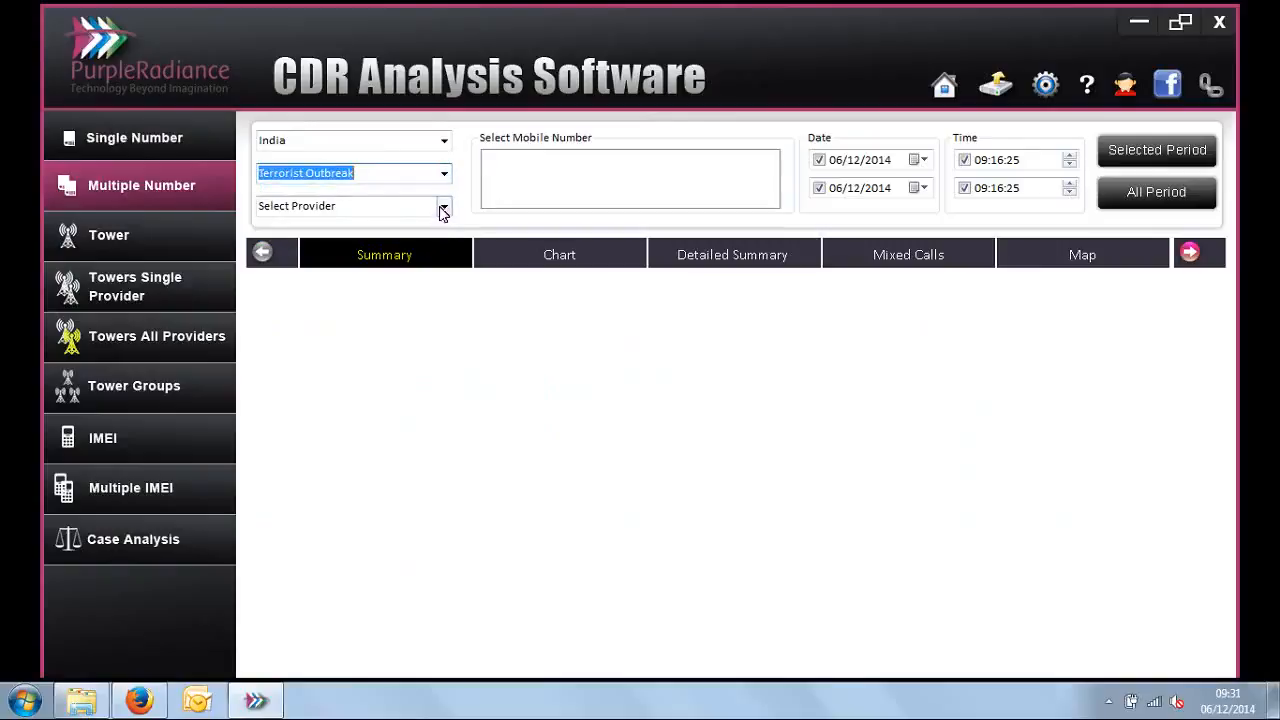
left_click(443, 207)
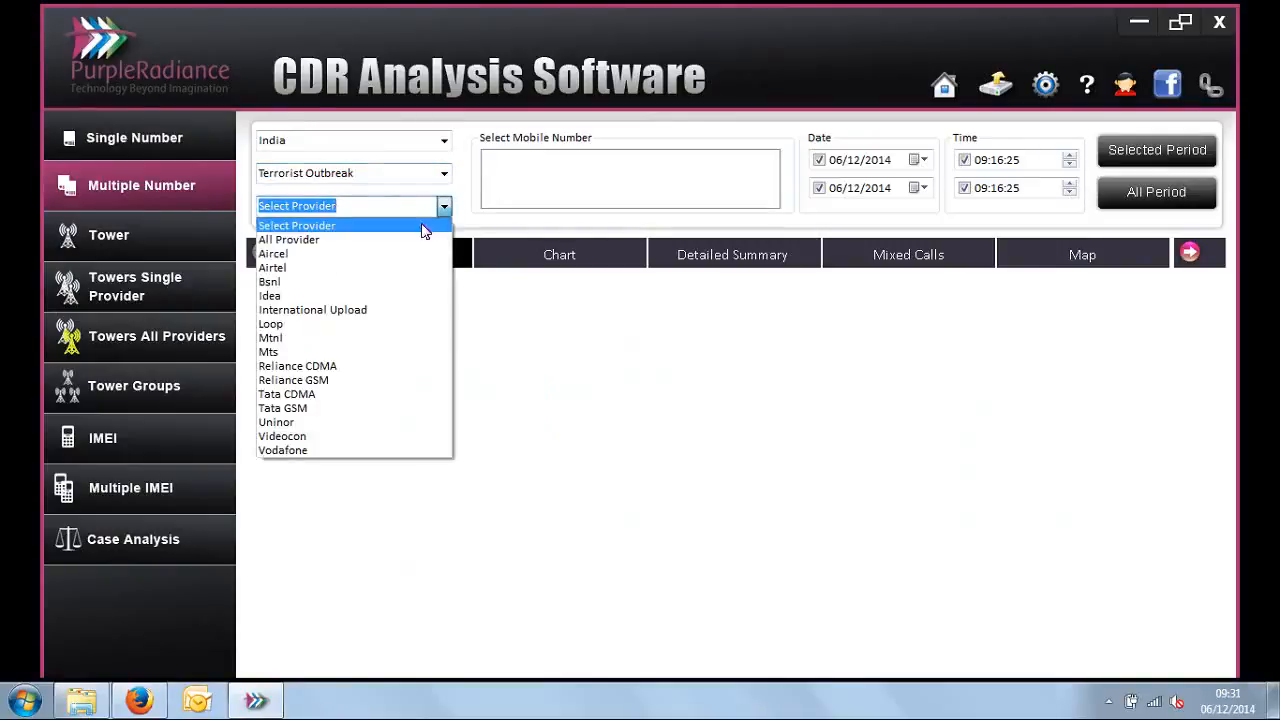
left_click(417, 241)
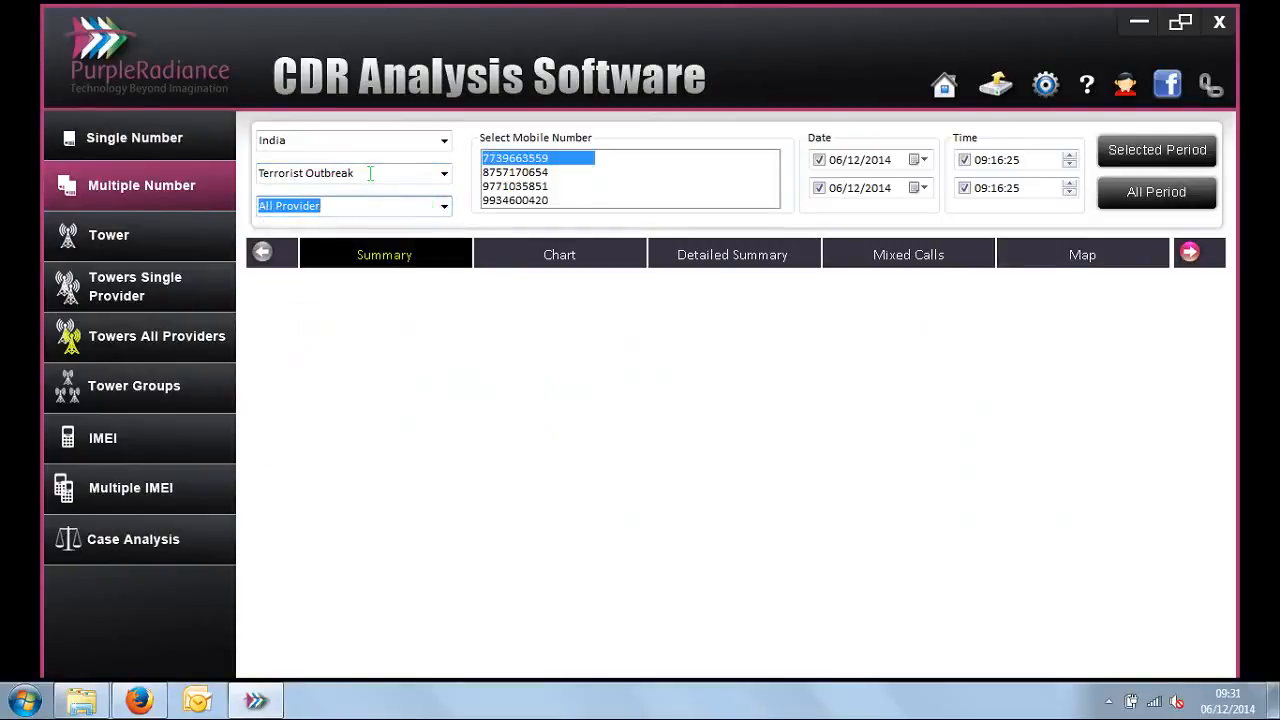
left_click_drag(508, 160, 511, 203)
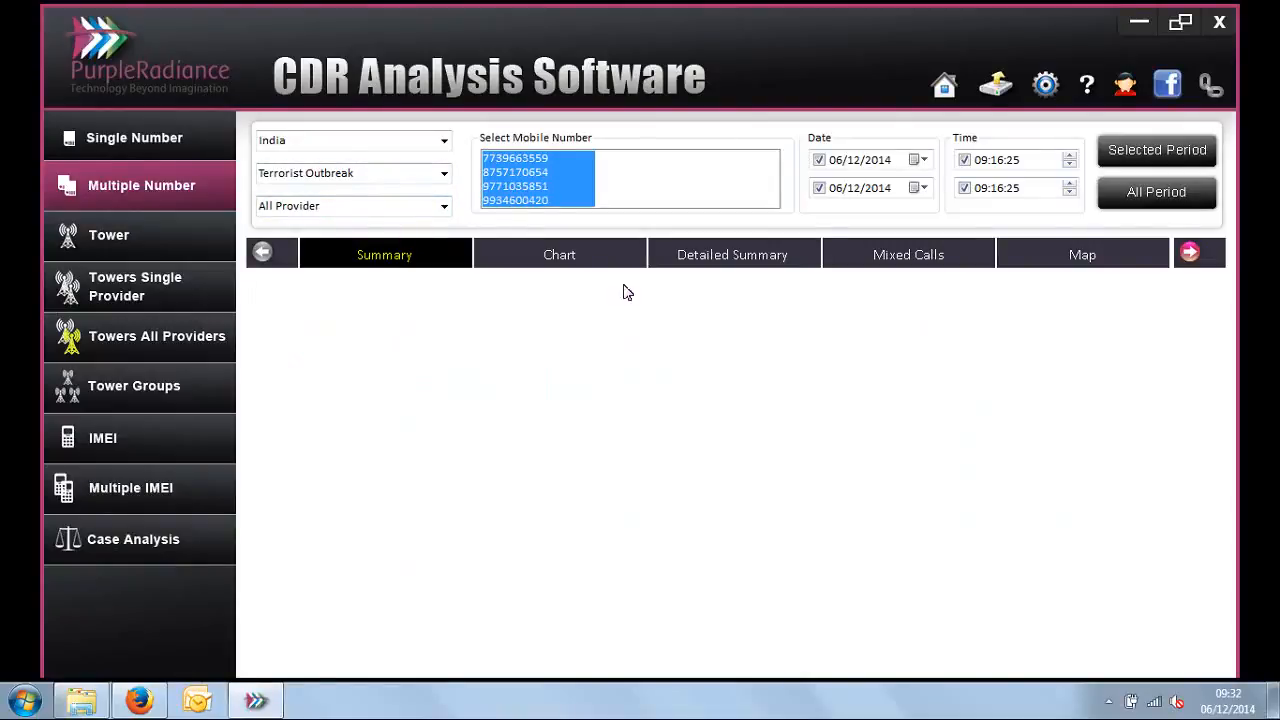
left_click(1174, 196)
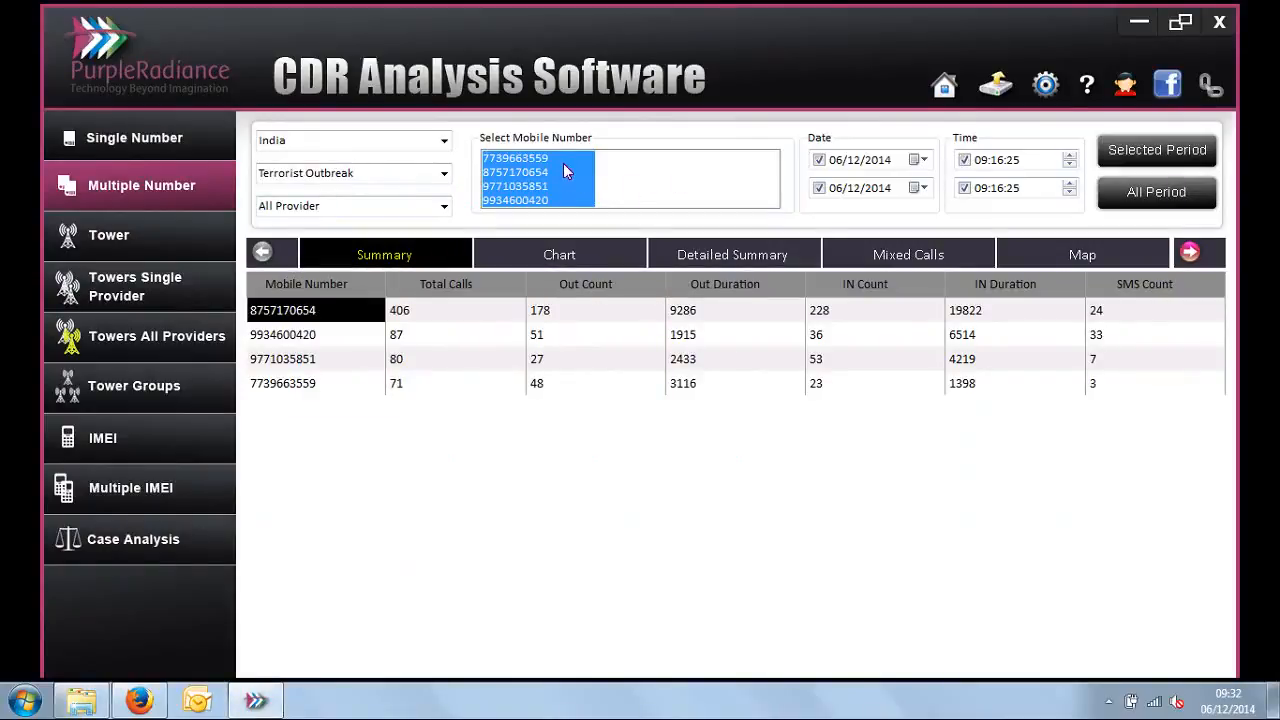
Step: Compare the total calls of the four mobile numbers in the Summary report and open the Chart report
left_click_drag(423, 318, 438, 386)
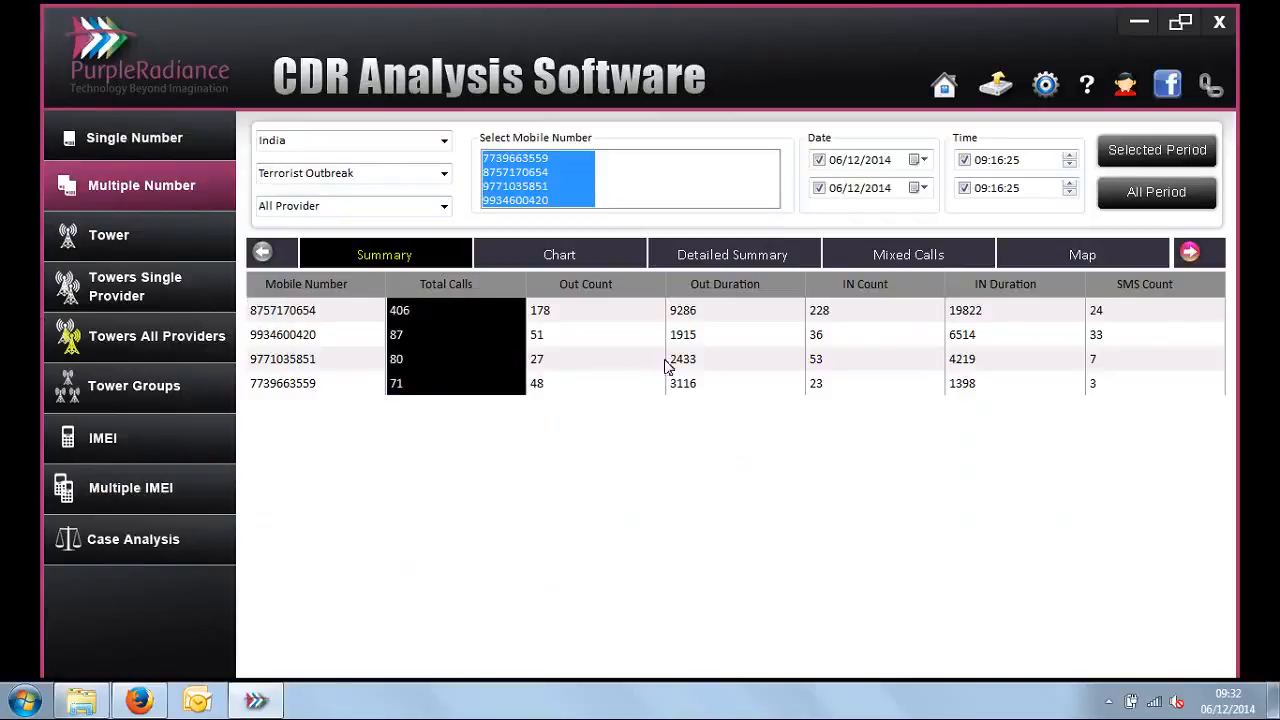
left_click_drag(331, 320, 330, 390)
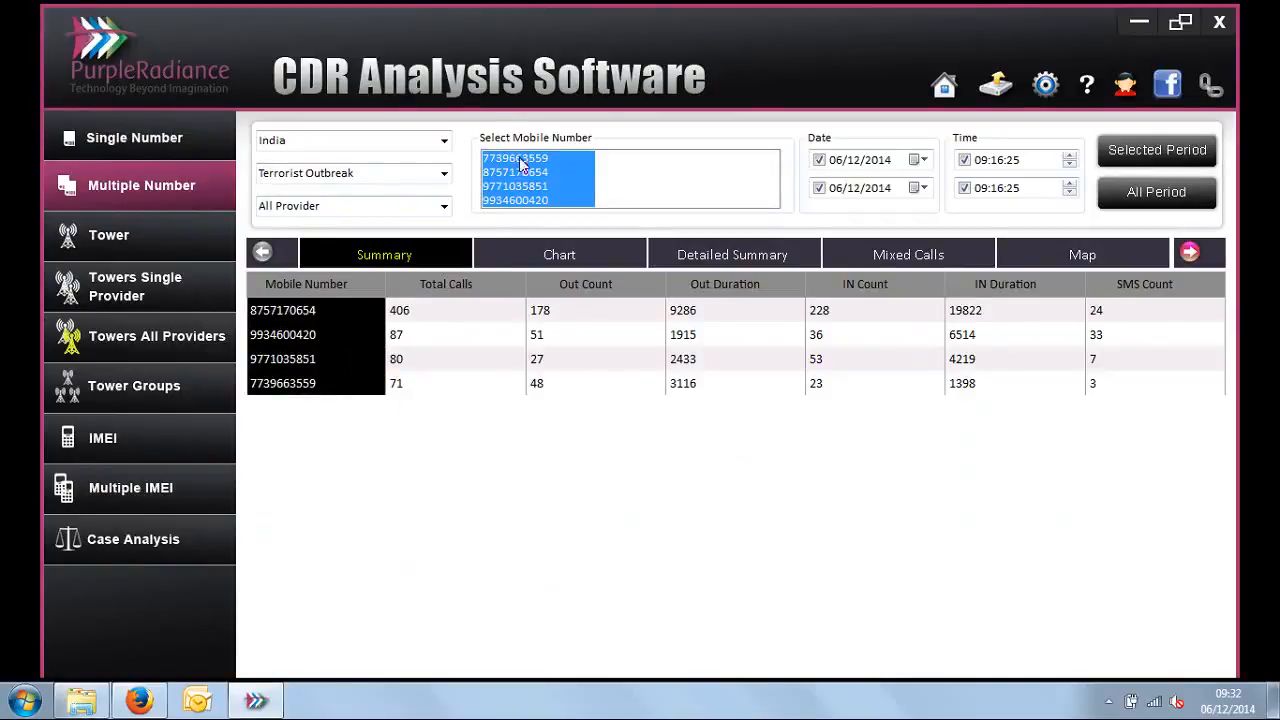
left_click(561, 256)
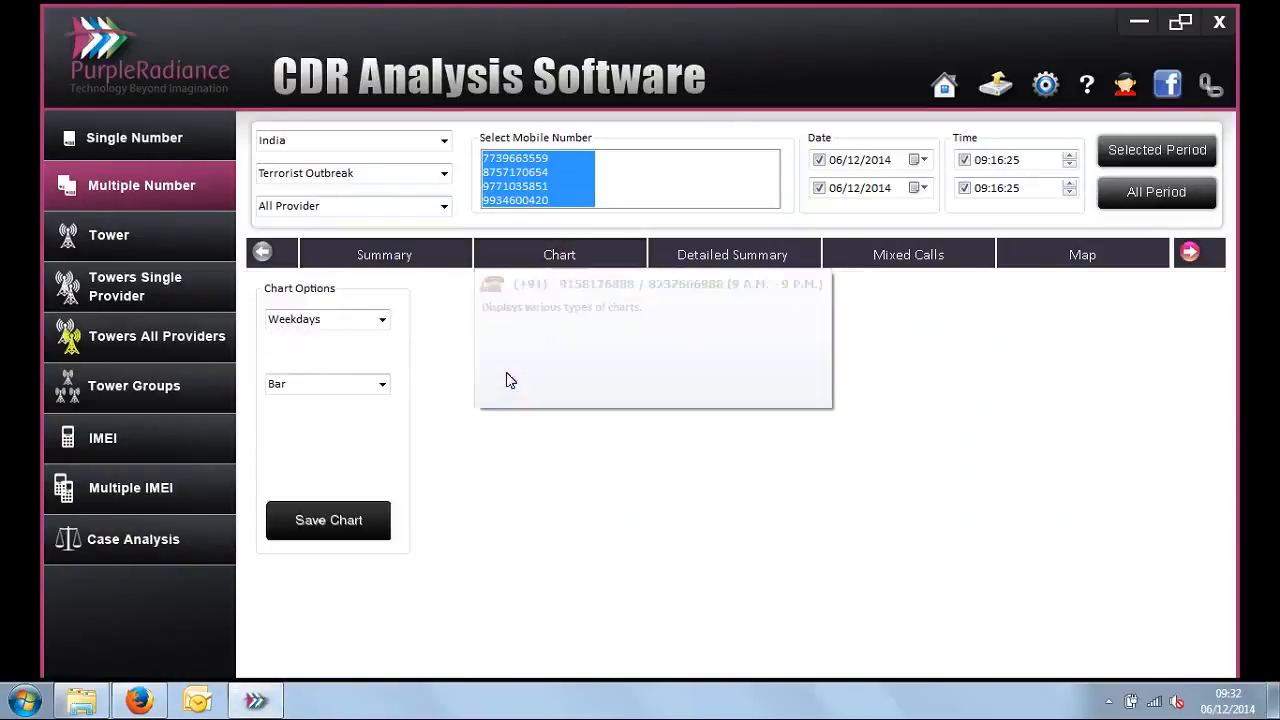
Step: Chart the four mobile numbers' records by Call Types as a bar chart
left_click(382, 320)
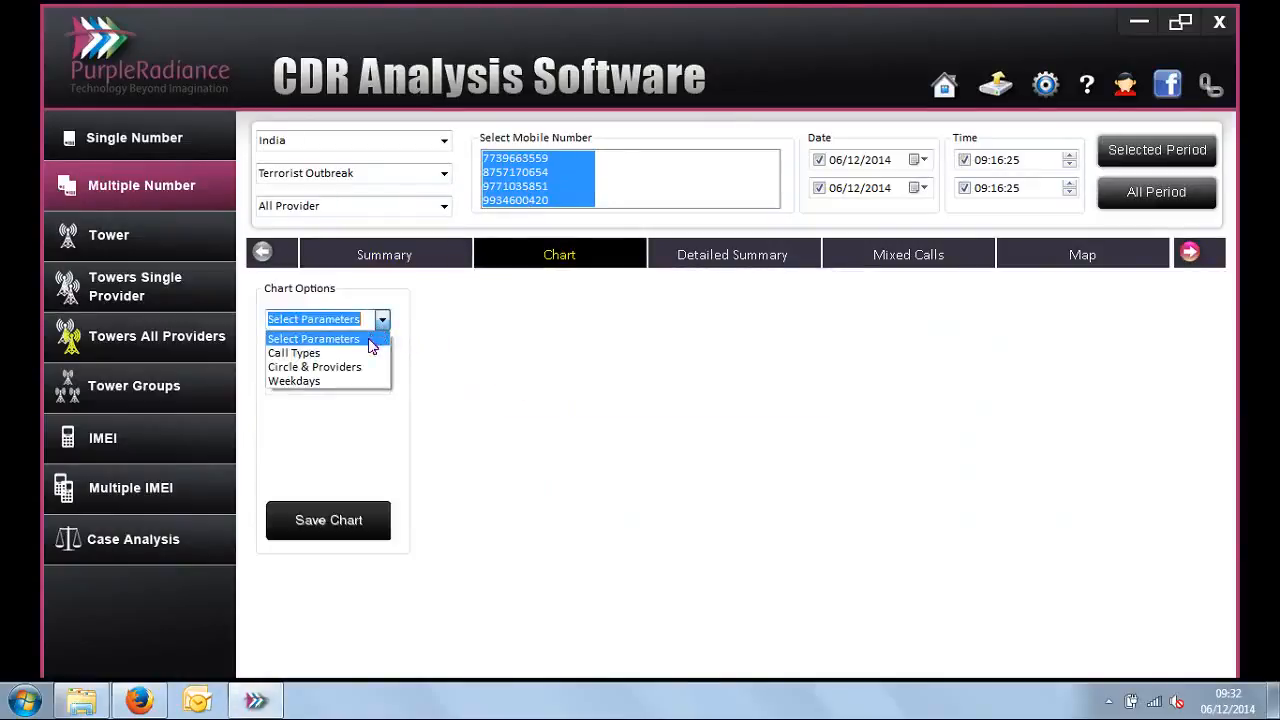
left_click(370, 351)
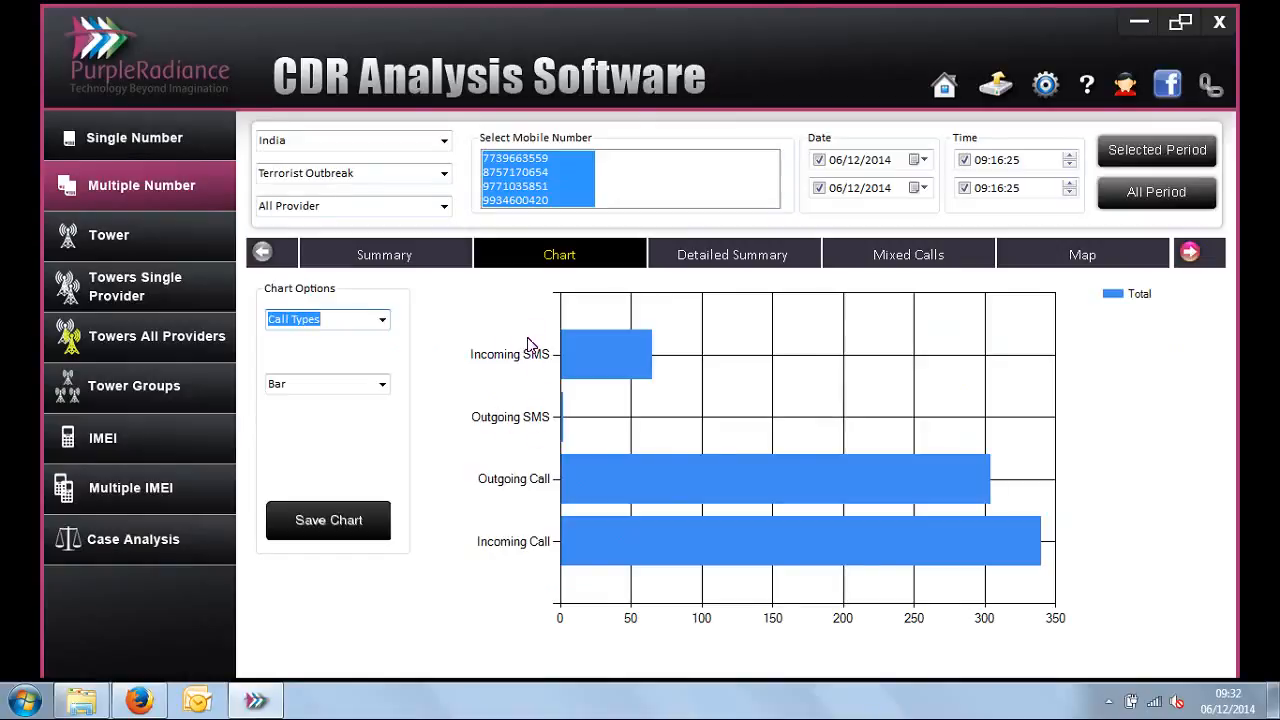
Step: Open the Detailed Summary report and review each mobile number's other parties, call types, counts and durations through all four numbers
left_click(786, 262)
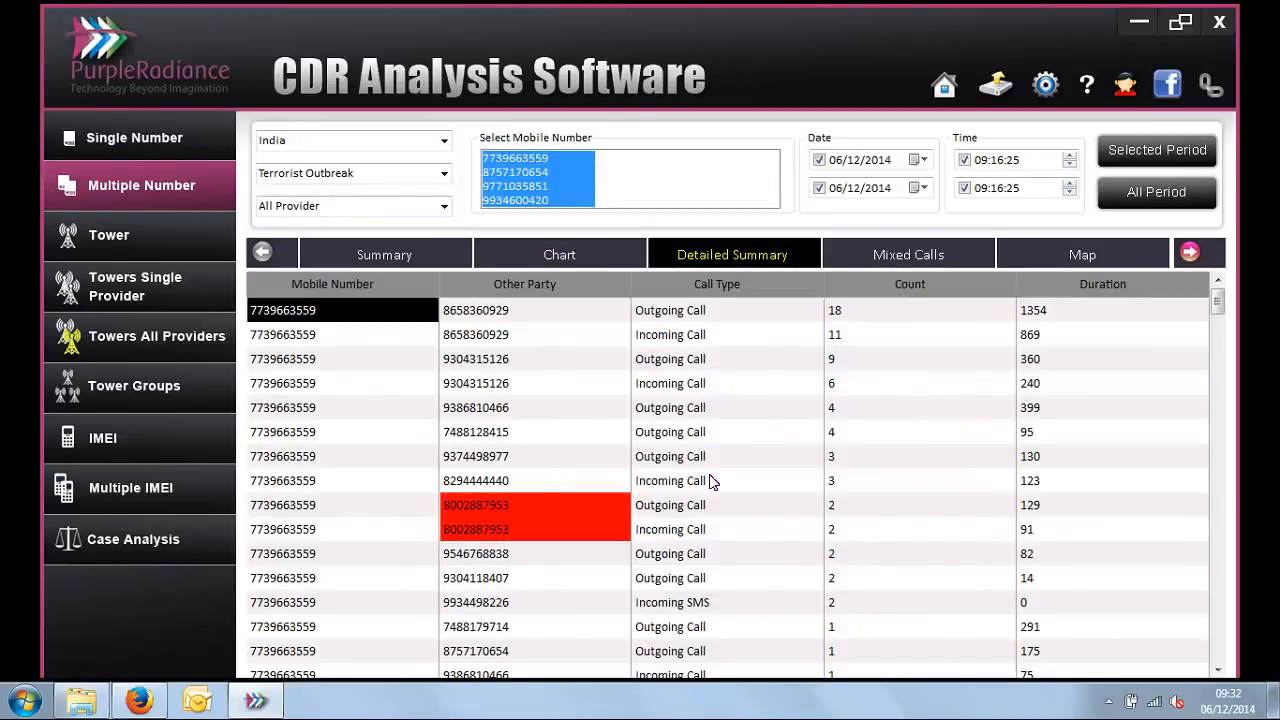
left_click(683, 316)
left_click(682, 342)
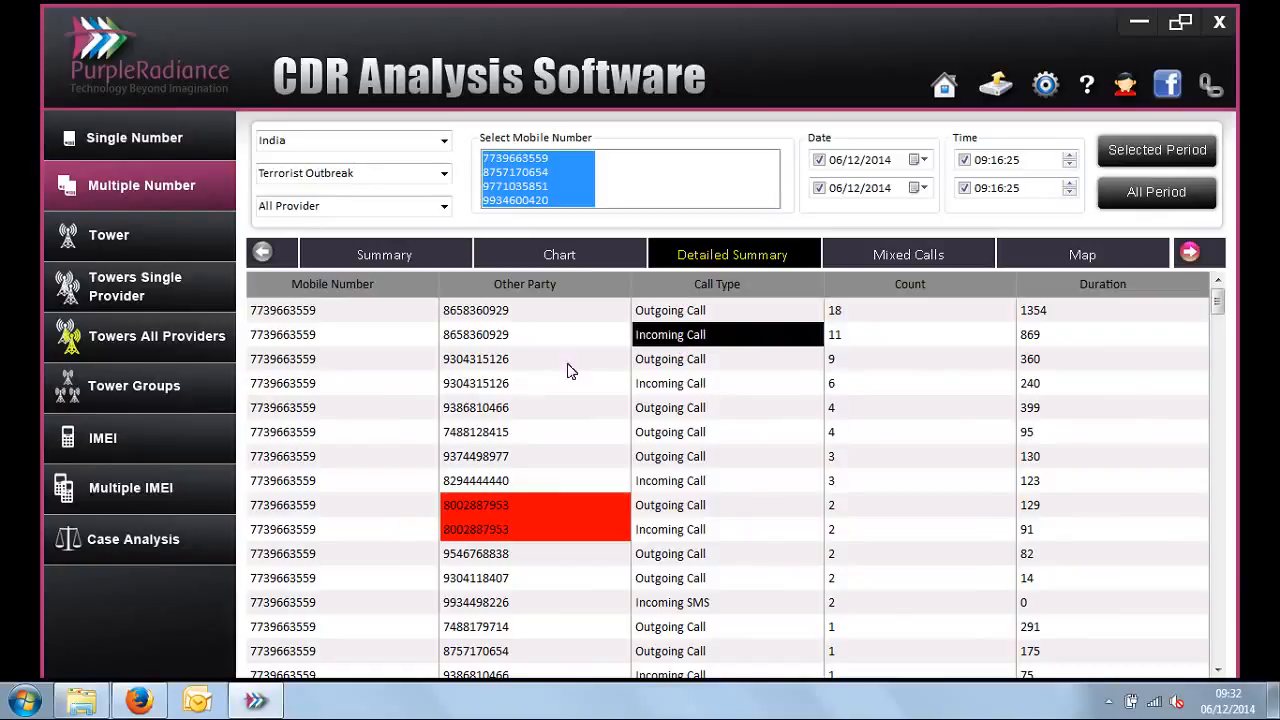
left_click_drag(324, 318, 331, 585)
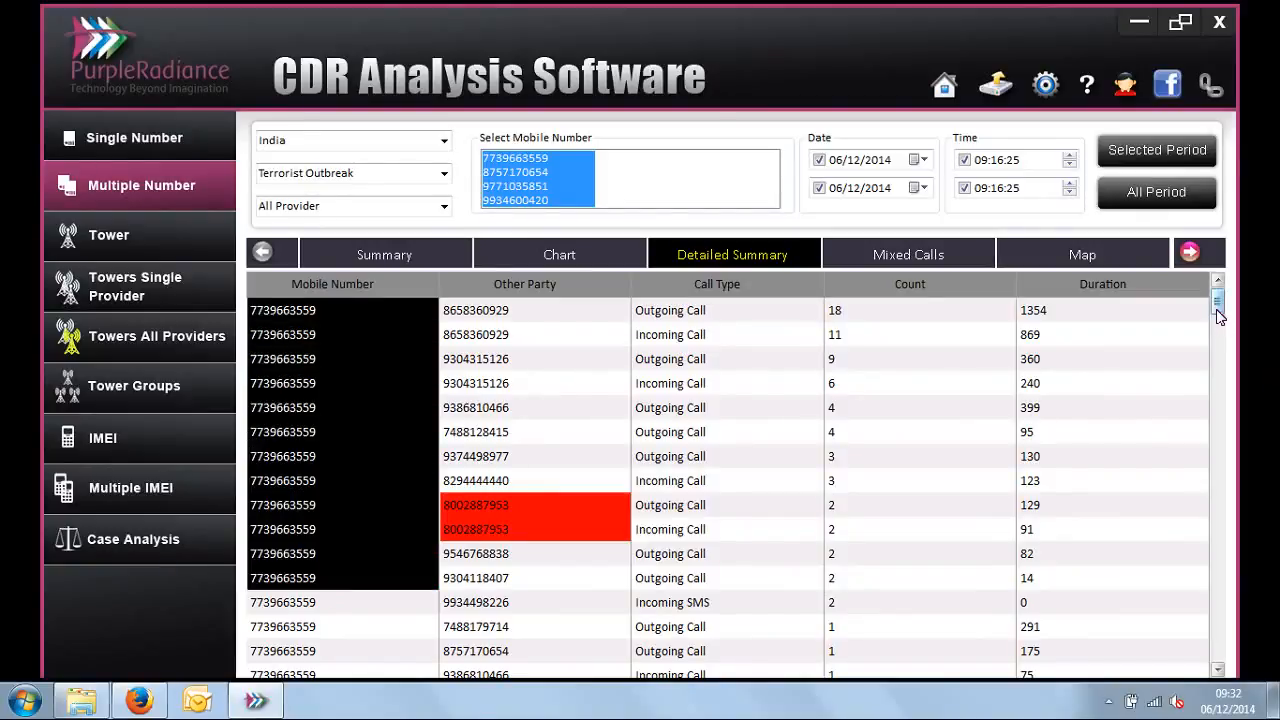
left_click_drag(1219, 318, 1219, 337)
left_click(499, 392)
left_click(329, 364)
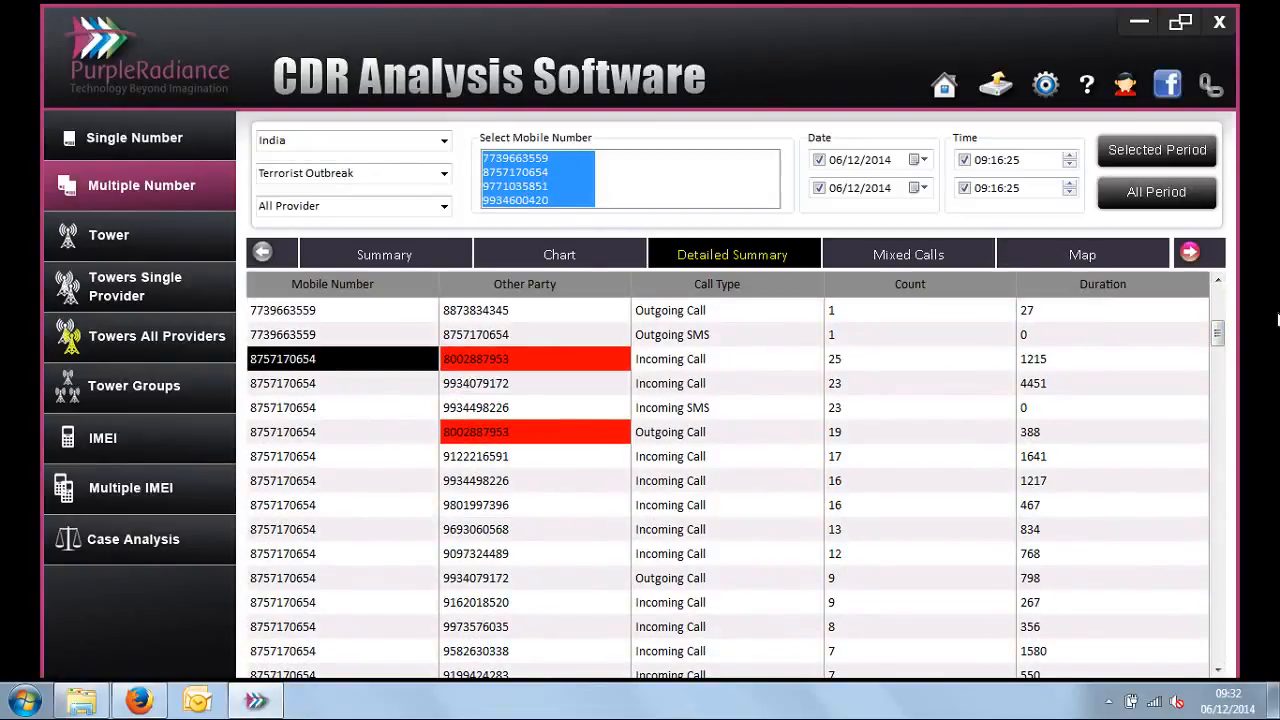
left_click_drag(1220, 343, 1219, 553)
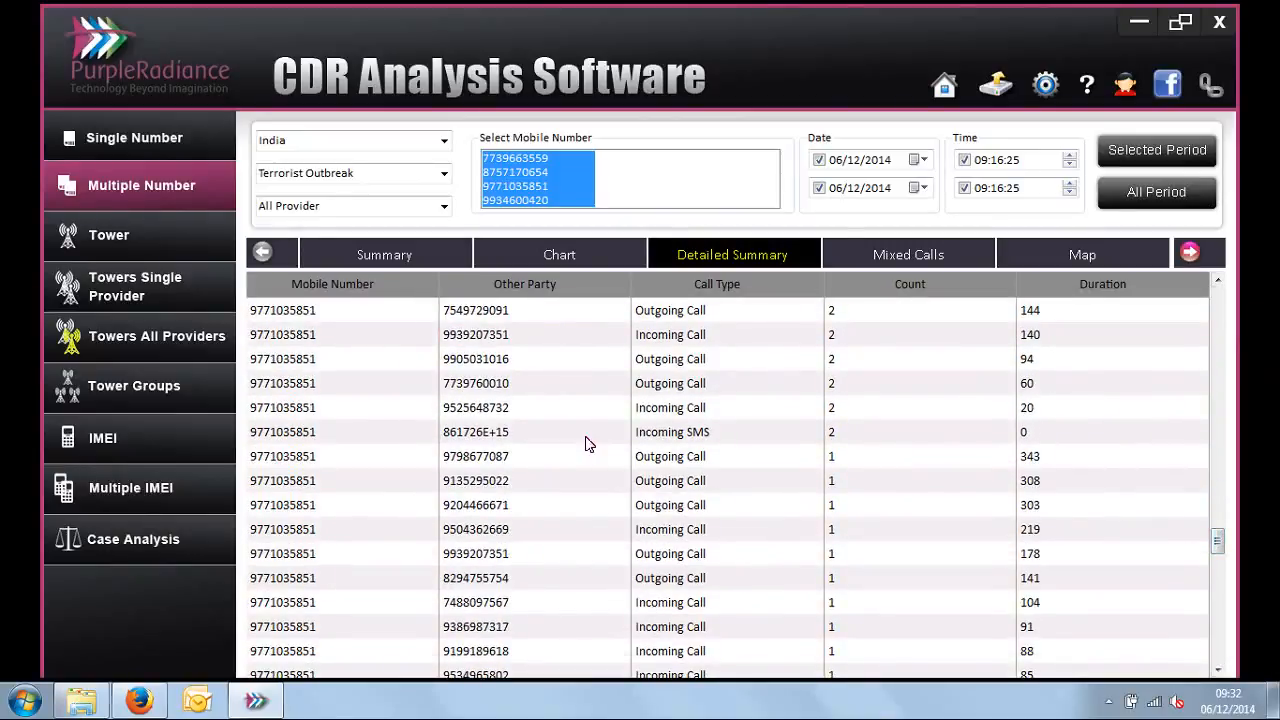
left_click(306, 331)
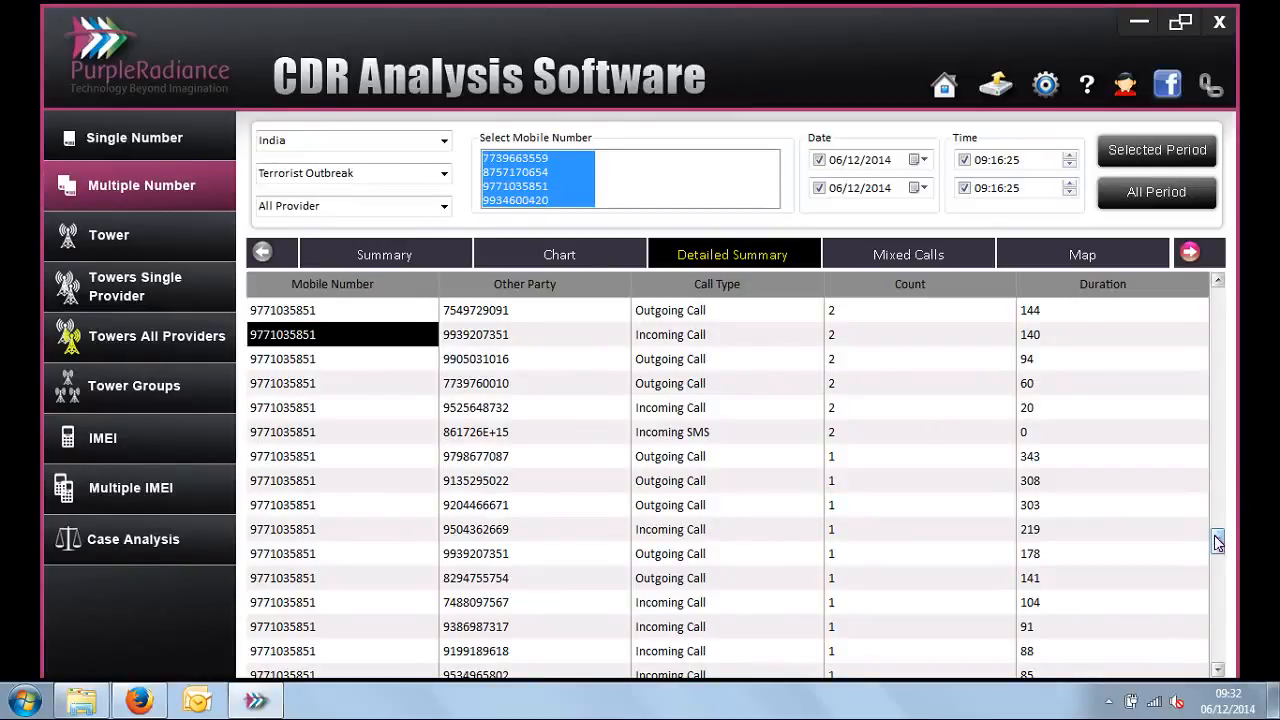
left_click_drag(1218, 541, 1218, 638)
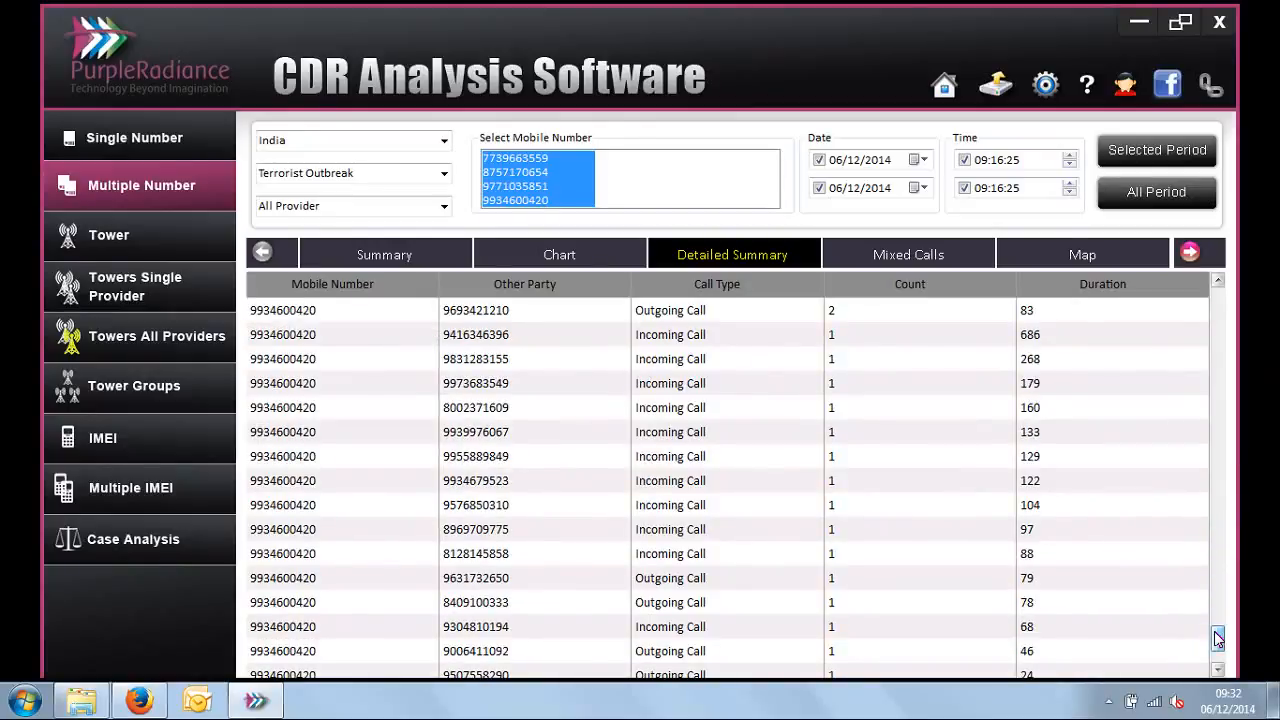
Step: Open the Mixed Calls report, examine the call dates and times, and narrow the Sub Call Type column to show full dates
left_click(931, 267)
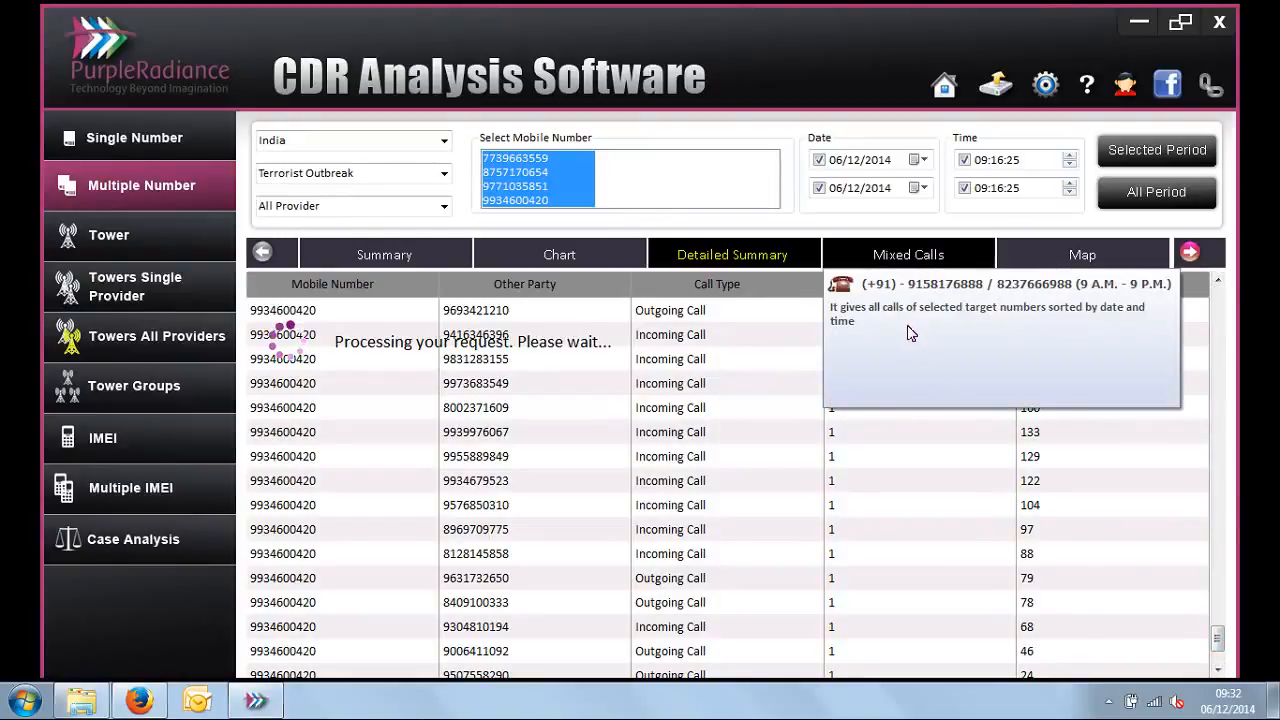
left_click(922, 257)
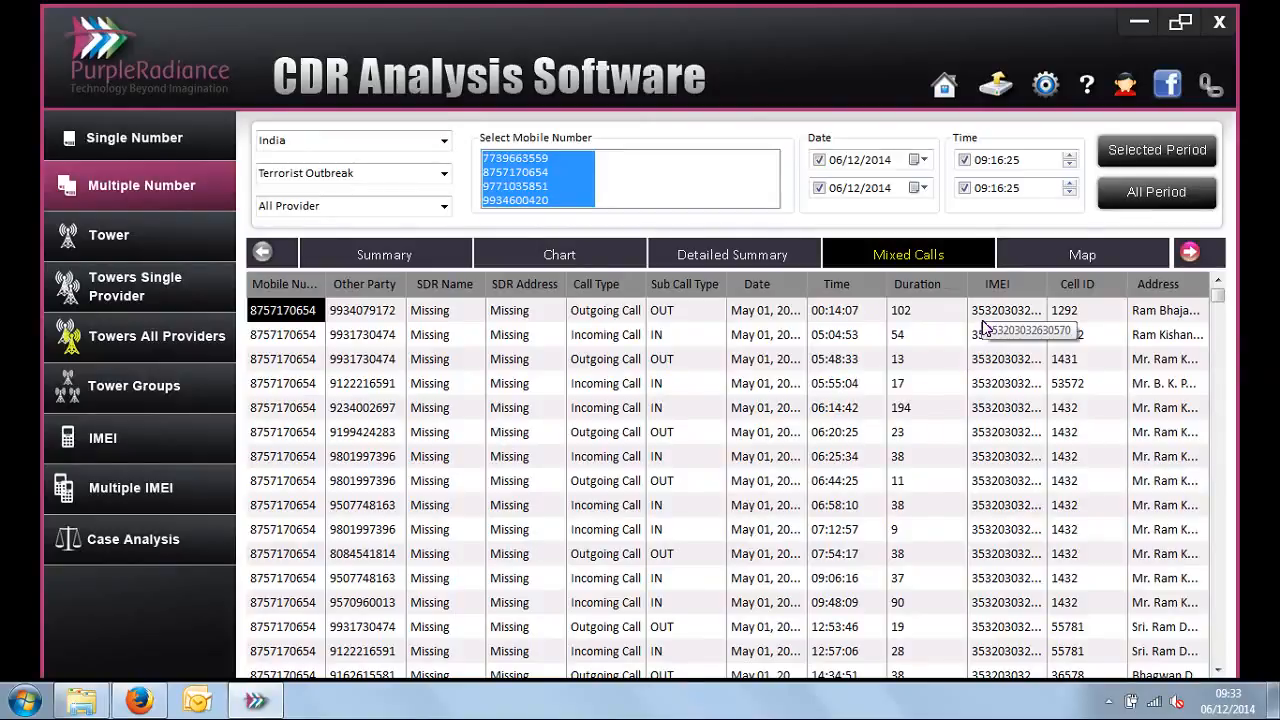
left_click(800, 312)
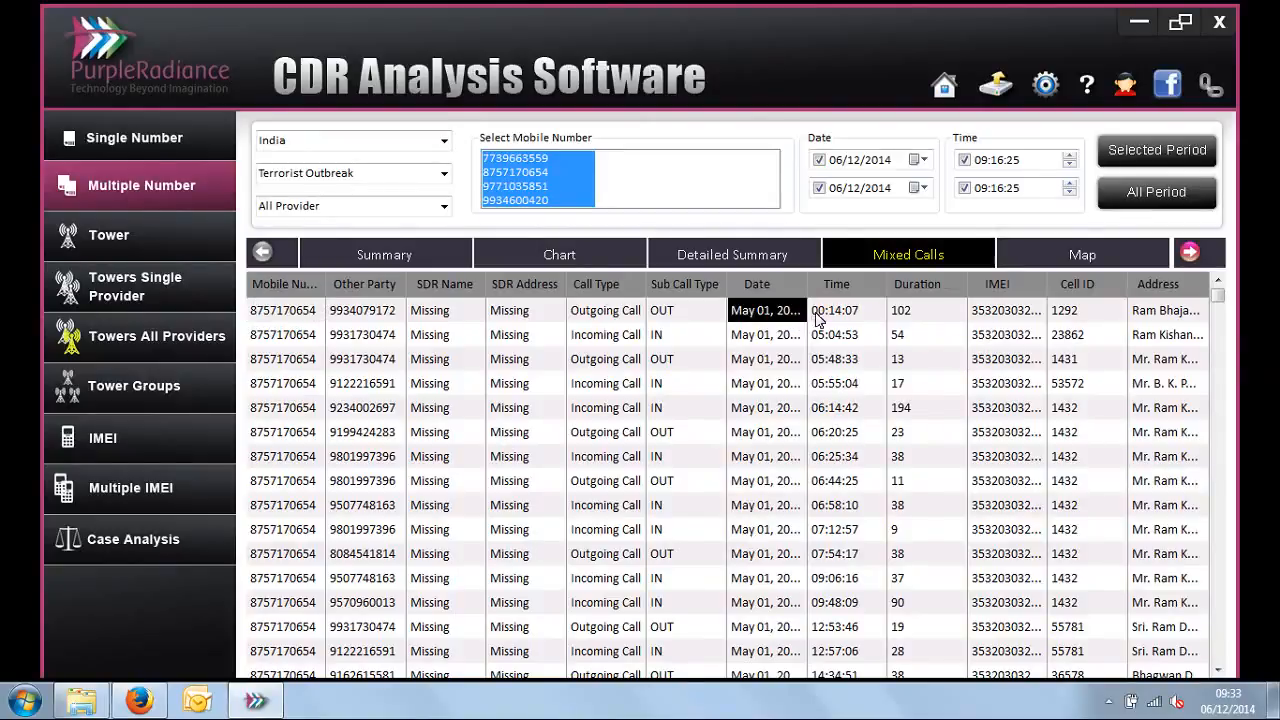
left_click_drag(817, 318, 825, 440)
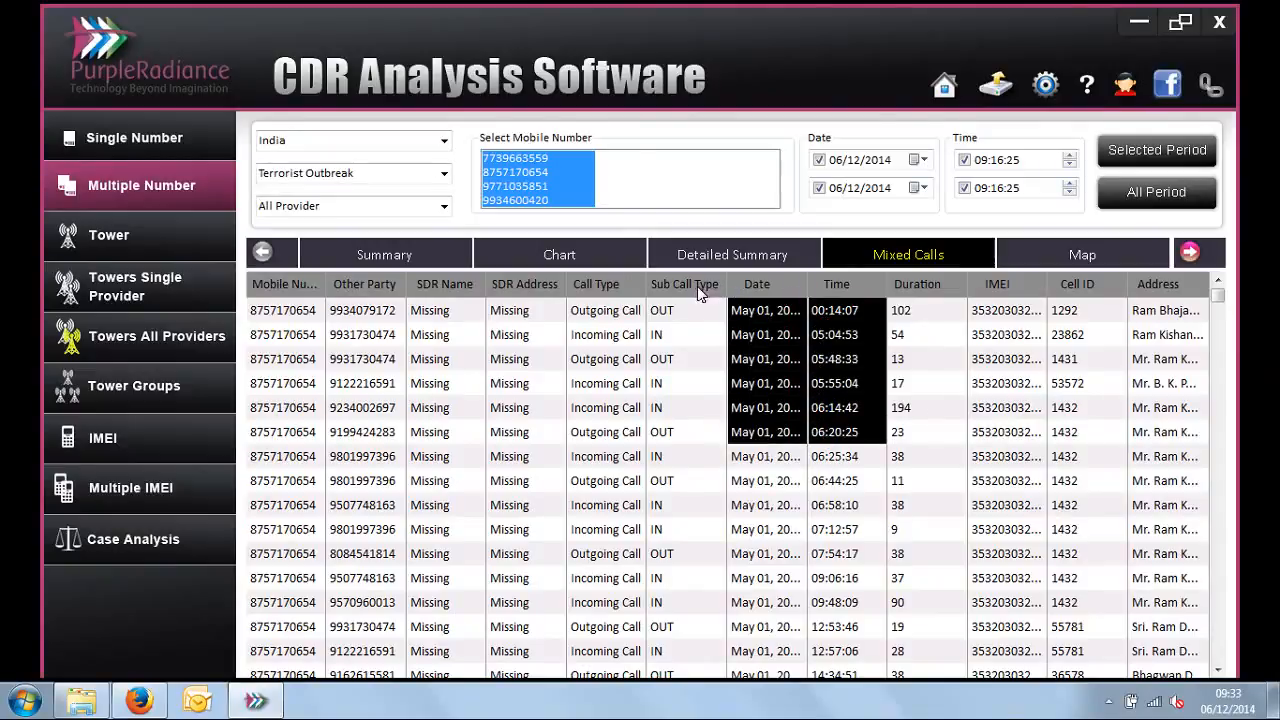
left_click_drag(724, 284, 690, 284)
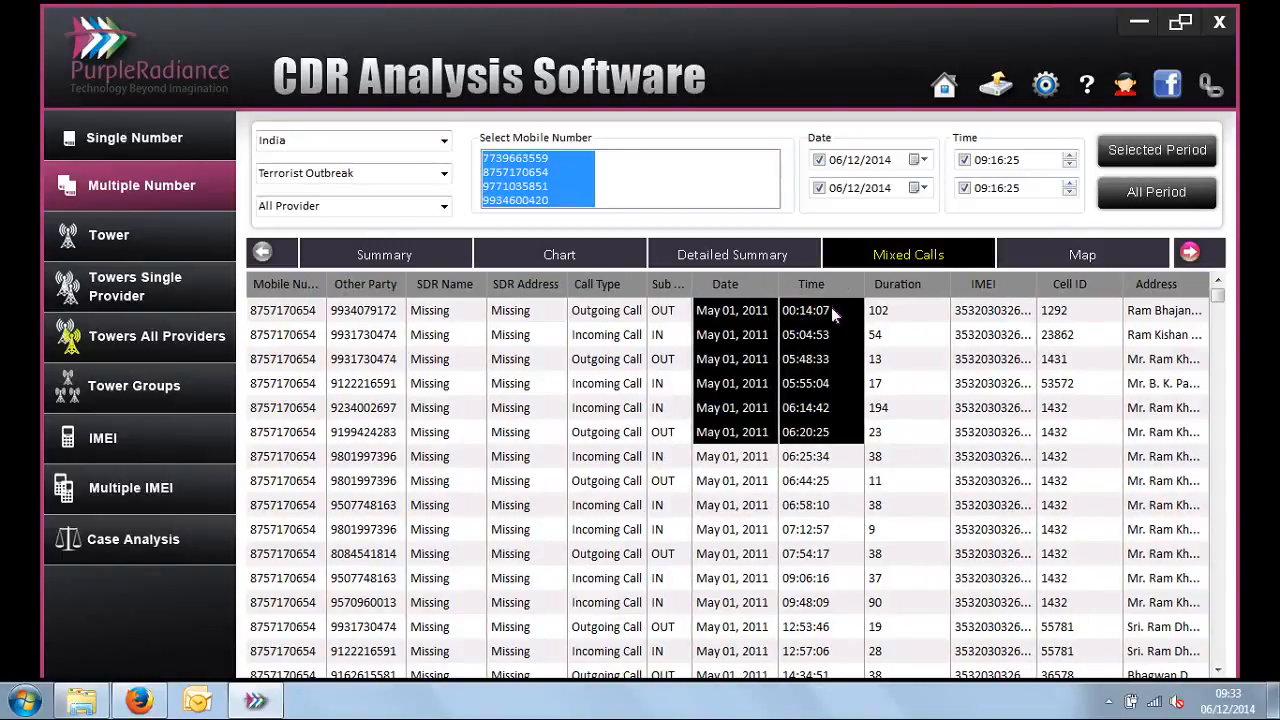
Step: Open the Map report and examine the tower locations of all four mobile numbers across the whole region
left_click(1190, 253)
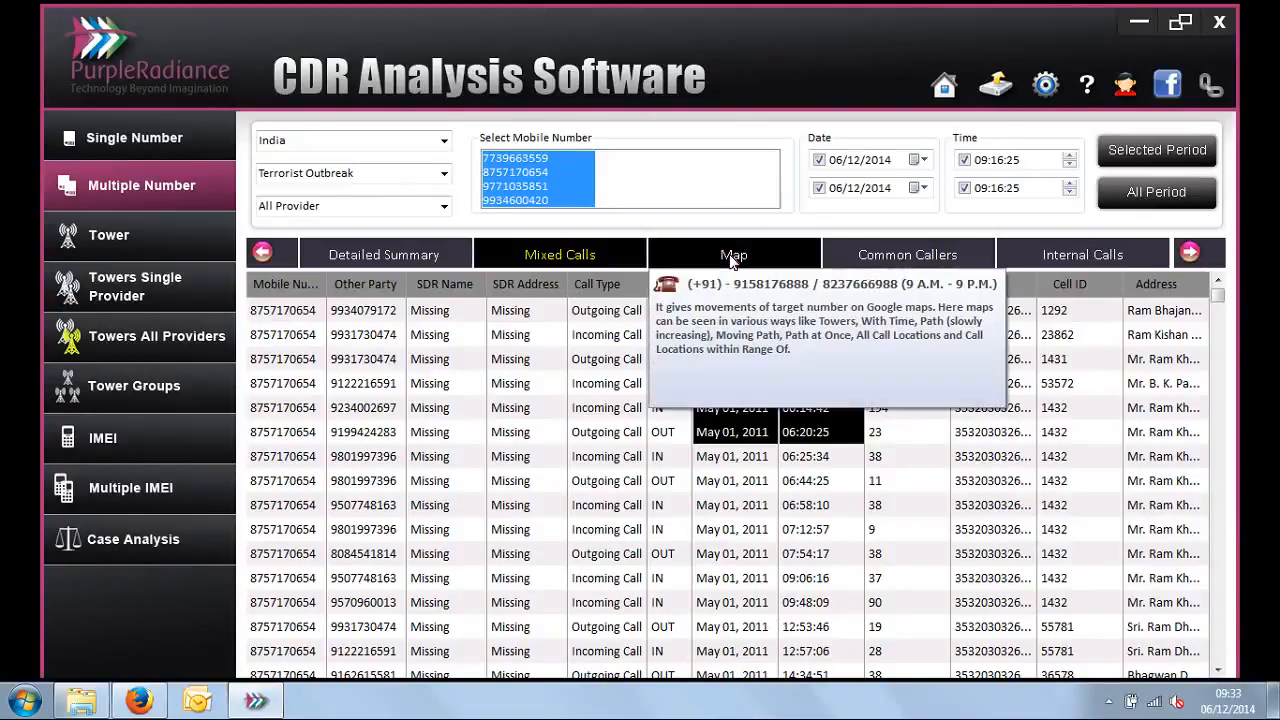
left_click(731, 254)
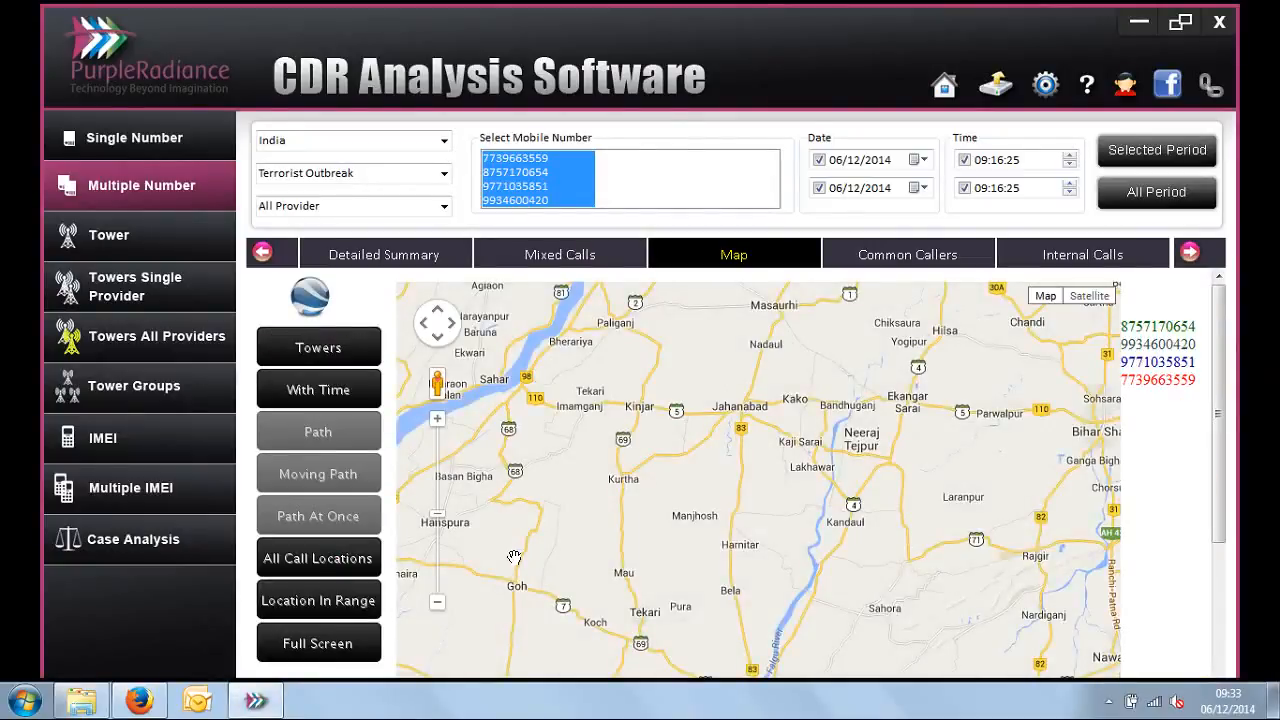
left_click(441, 606)
left_click(441, 606)
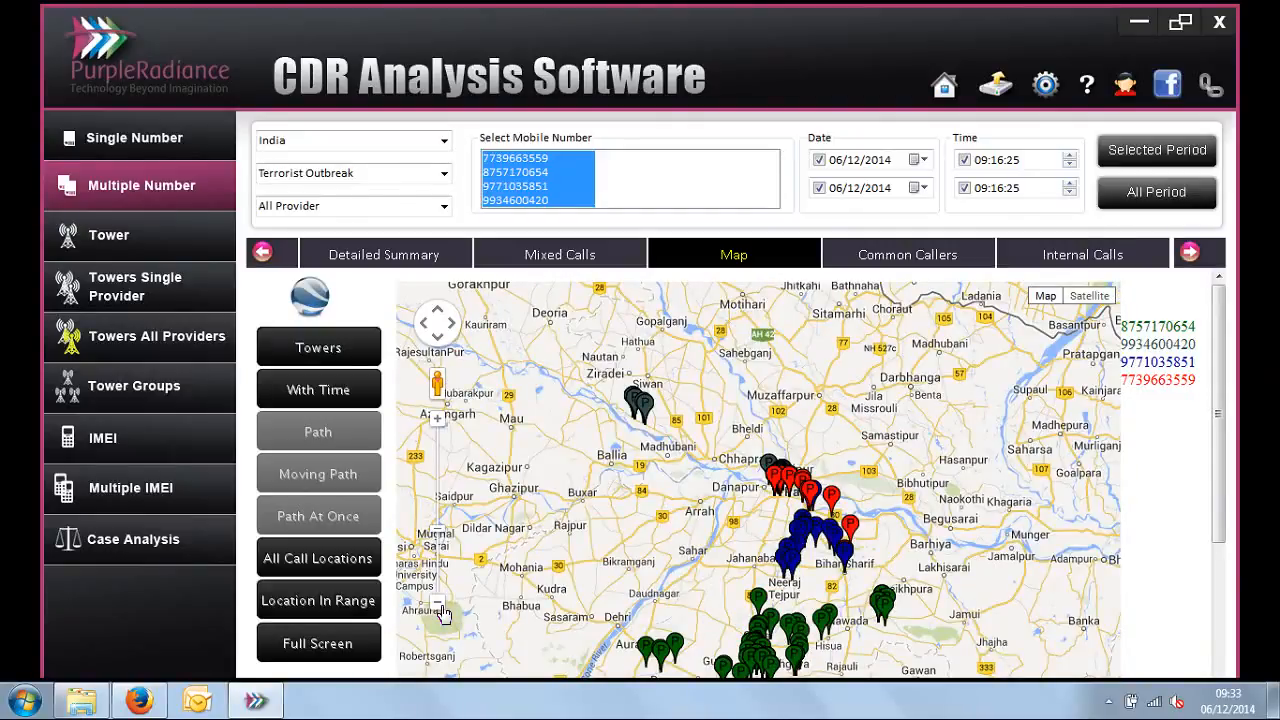
left_click(441, 606)
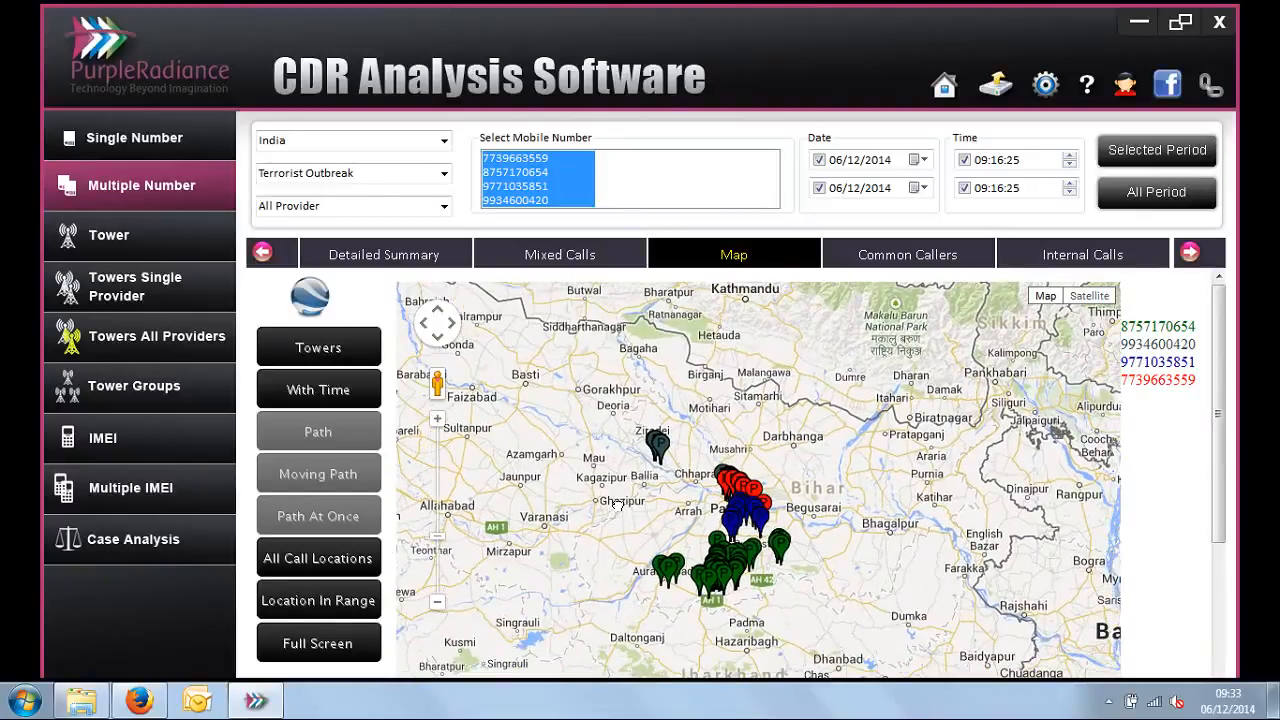
mouse_move(617, 505)
left_mouse_down()
mouse_move(580, 432)
mouse_move(582, 392)
left_mouse_up()
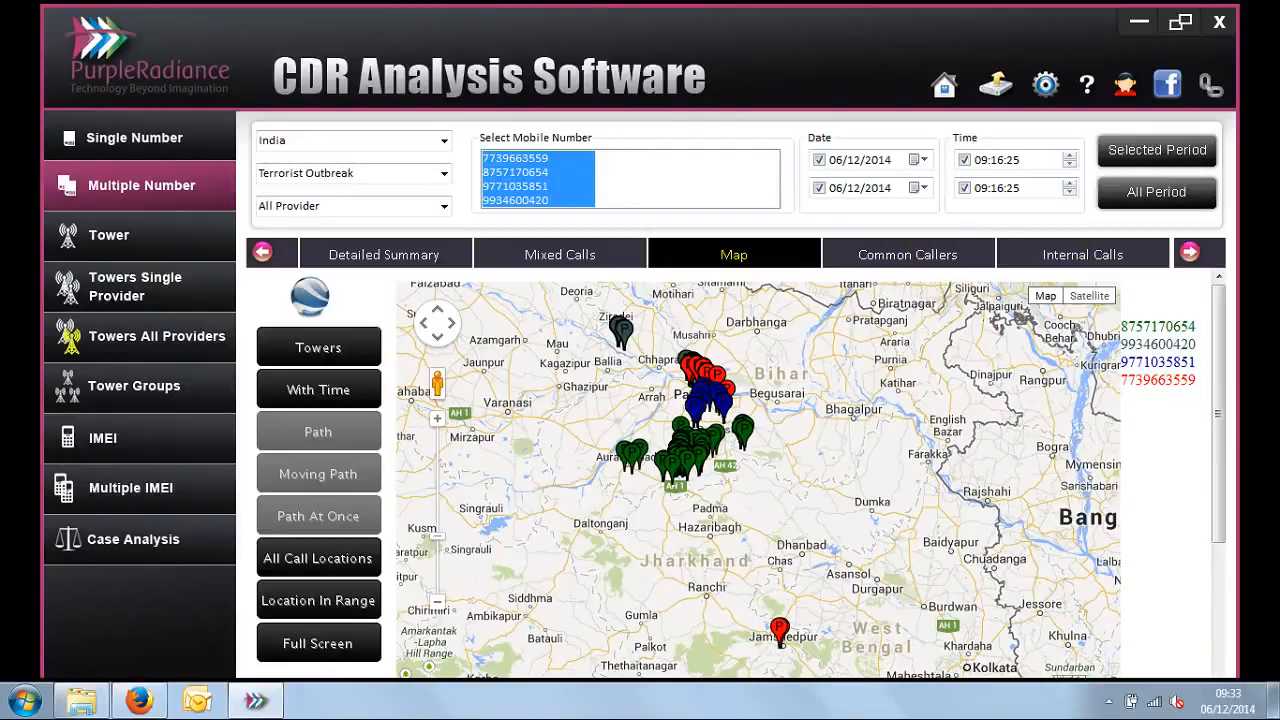
mouse_move(808, 626)
left_mouse_down()
mouse_move(800, 578)
mouse_move(803, 618)
left_mouse_up()
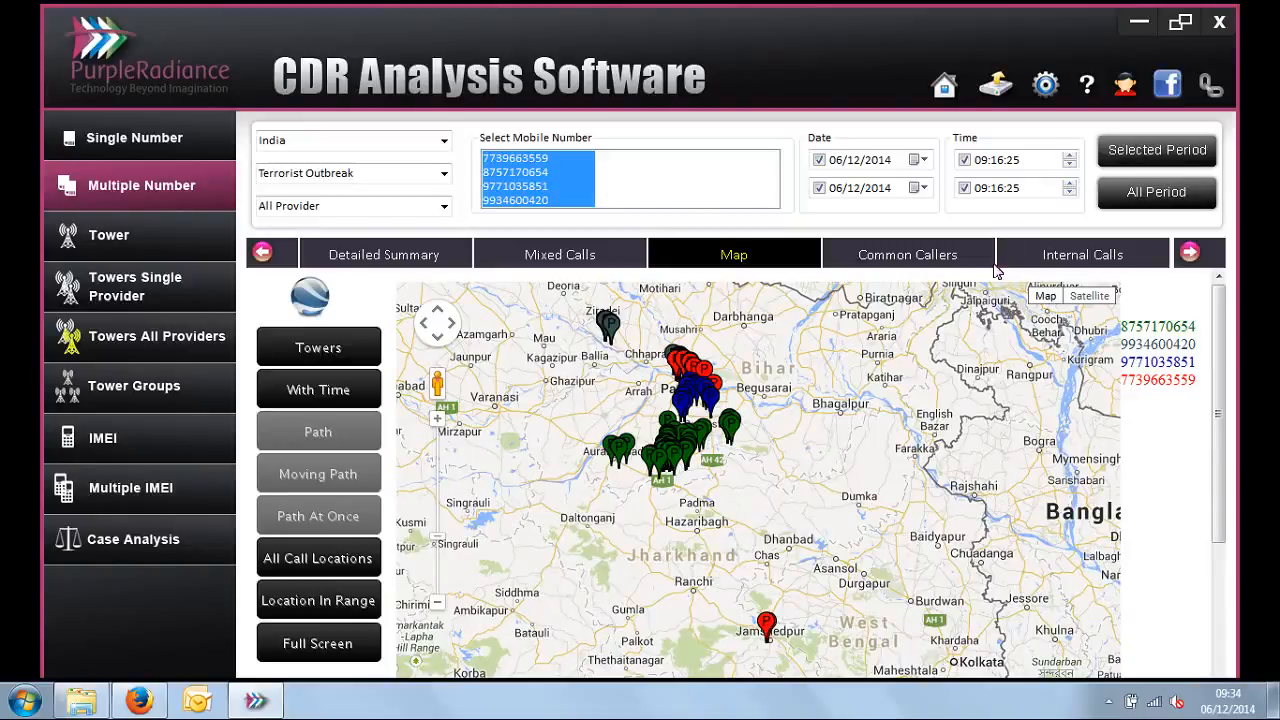
Step: Open the Common Callers report and examine the other-party numbers shared by the selected mobile numbers
left_click(963, 252)
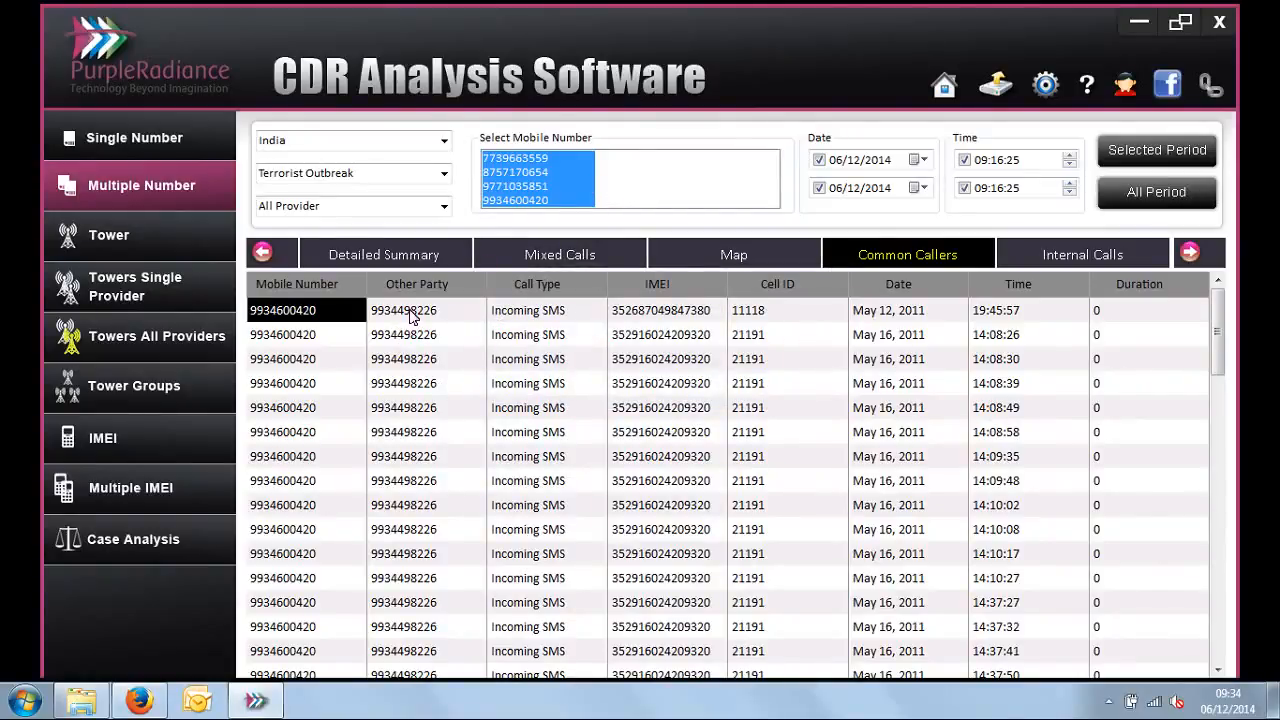
left_click_drag(415, 312, 414, 433)
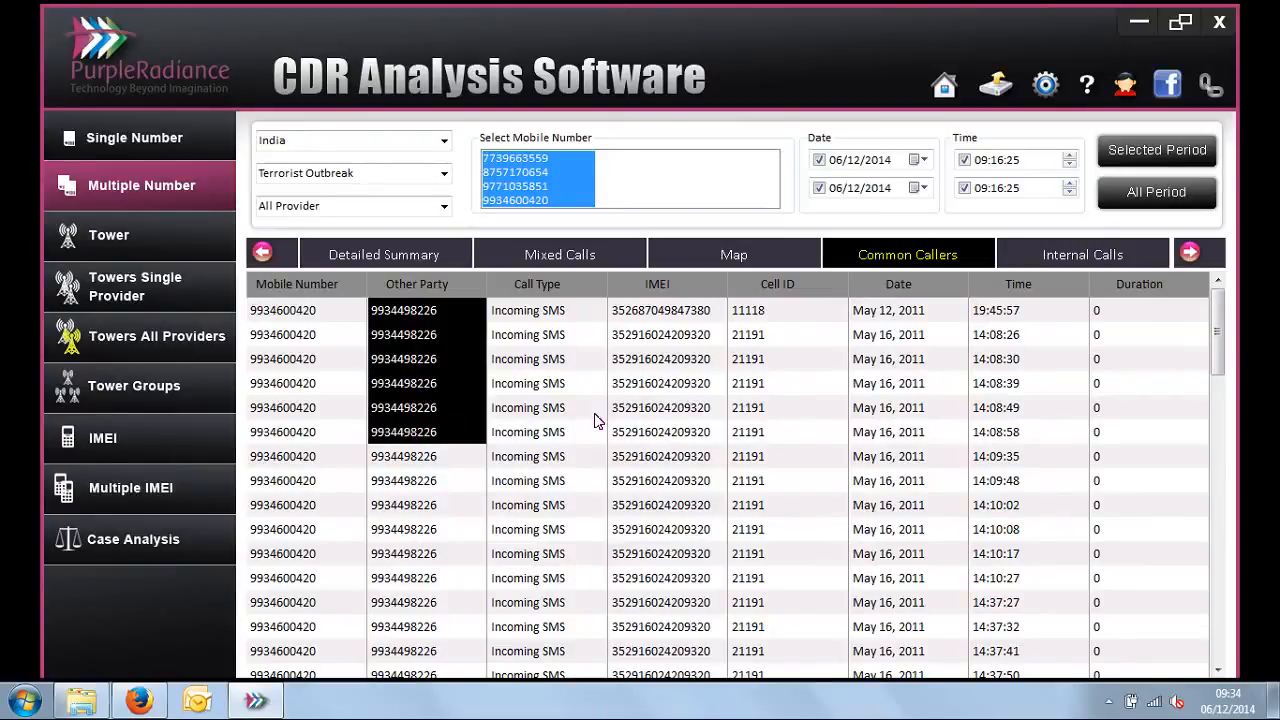
Step: Open the Internal Calls report, widen the Mobile Number - Other Party column, and check the first record's towers, date and time
left_click(1190, 254)
left_click(1190, 254)
left_click(1190, 254)
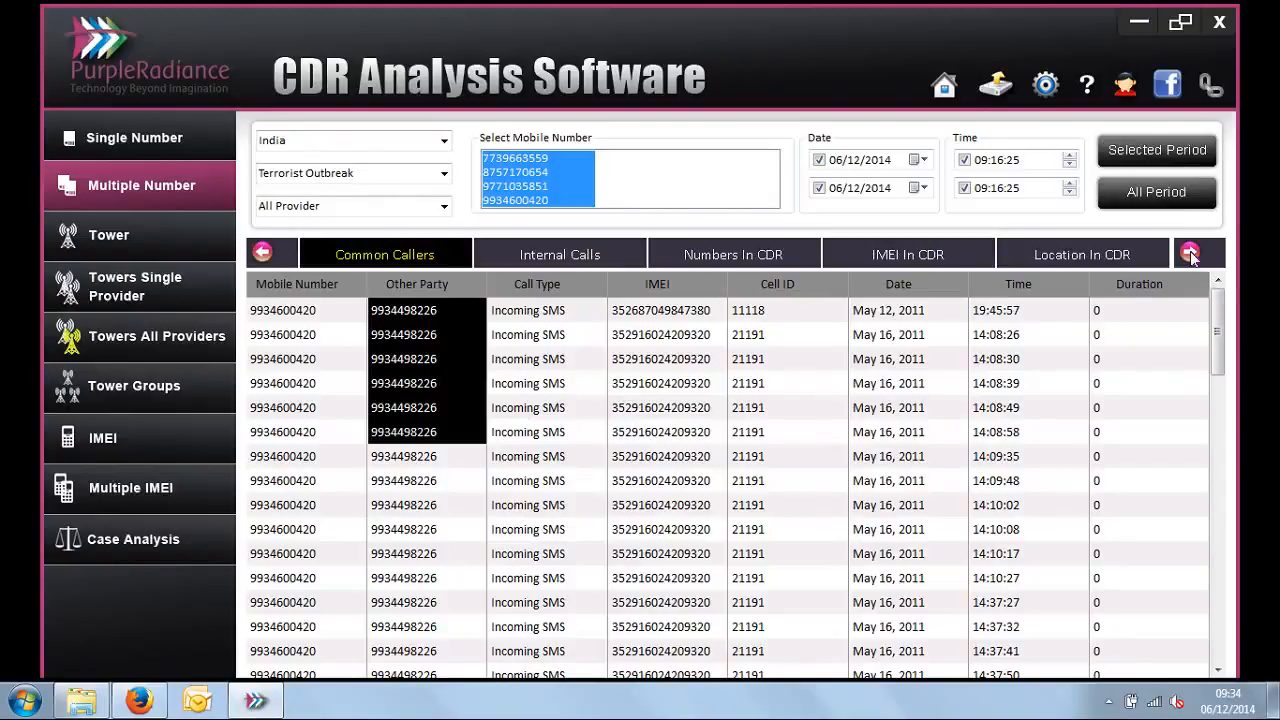
left_click(562, 254)
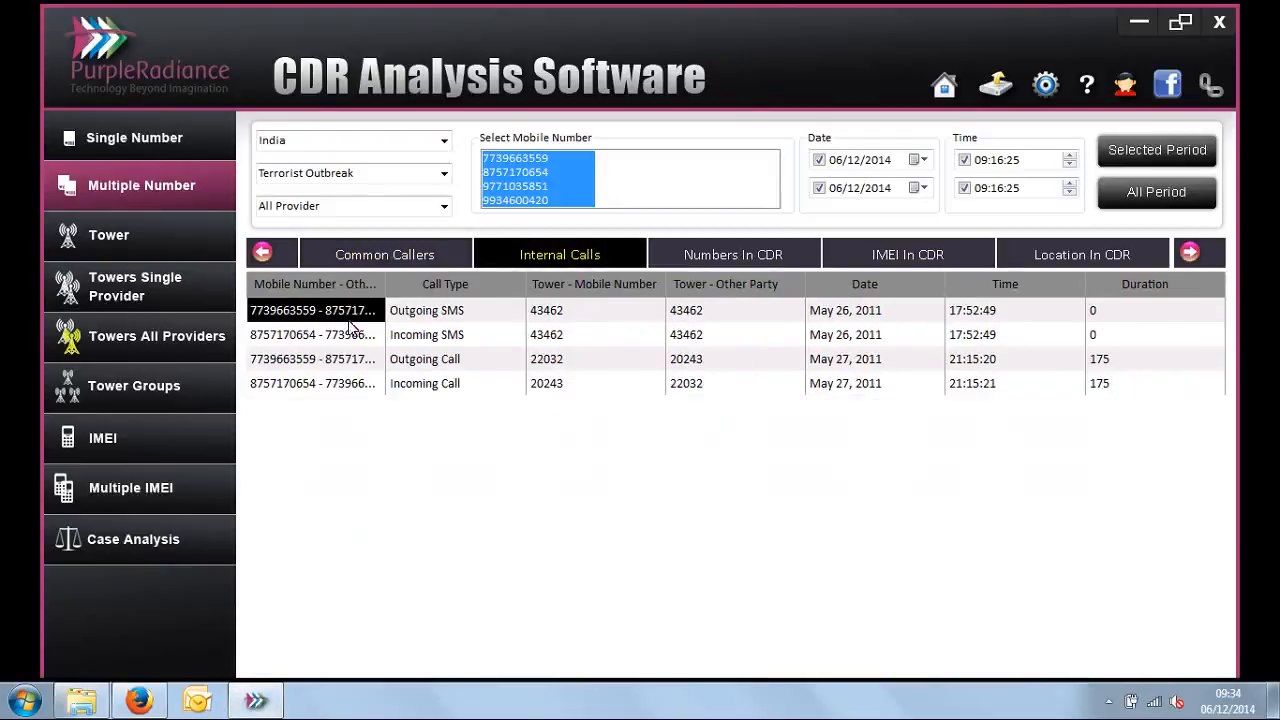
left_click_drag(385, 281, 420, 280)
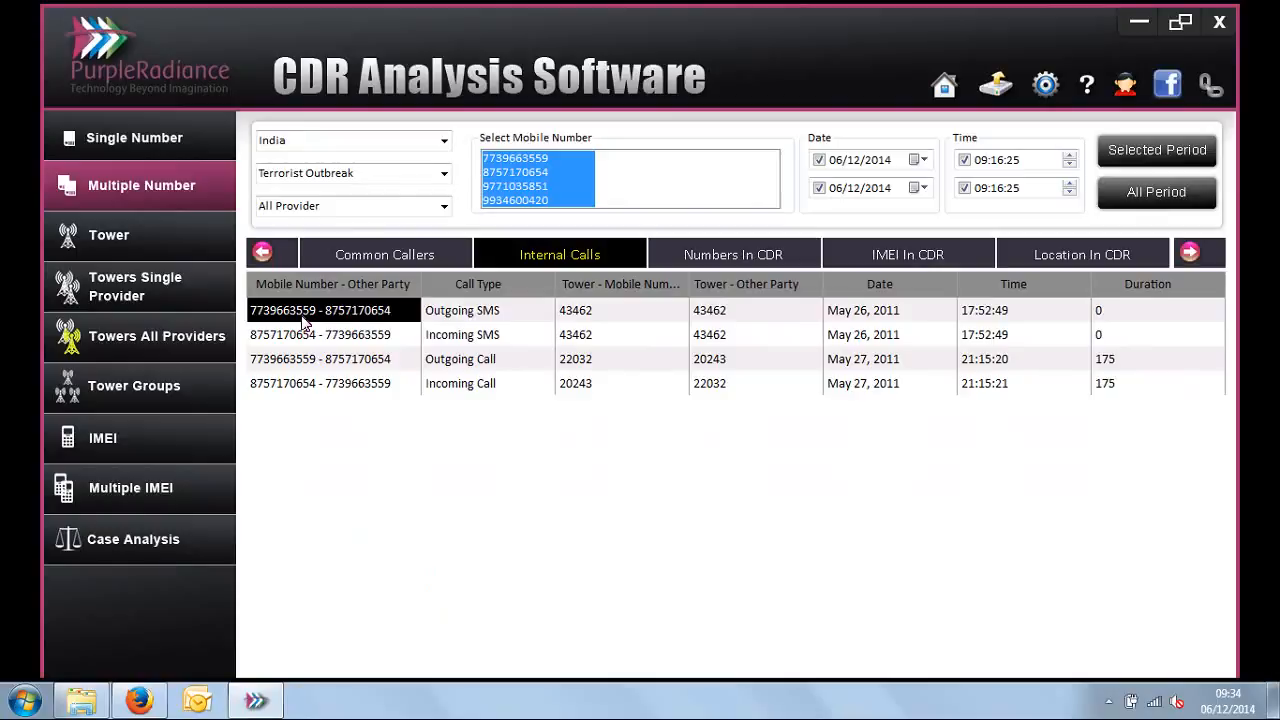
left_click(612, 313)
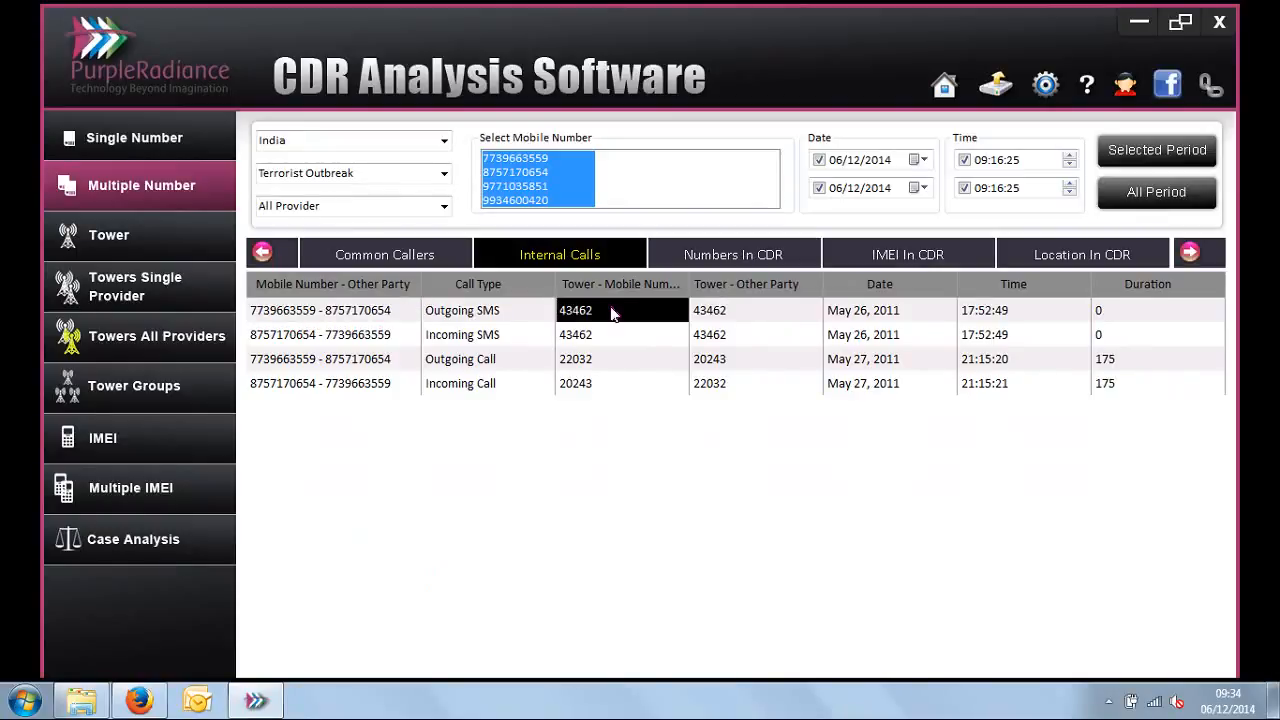
left_click(758, 313)
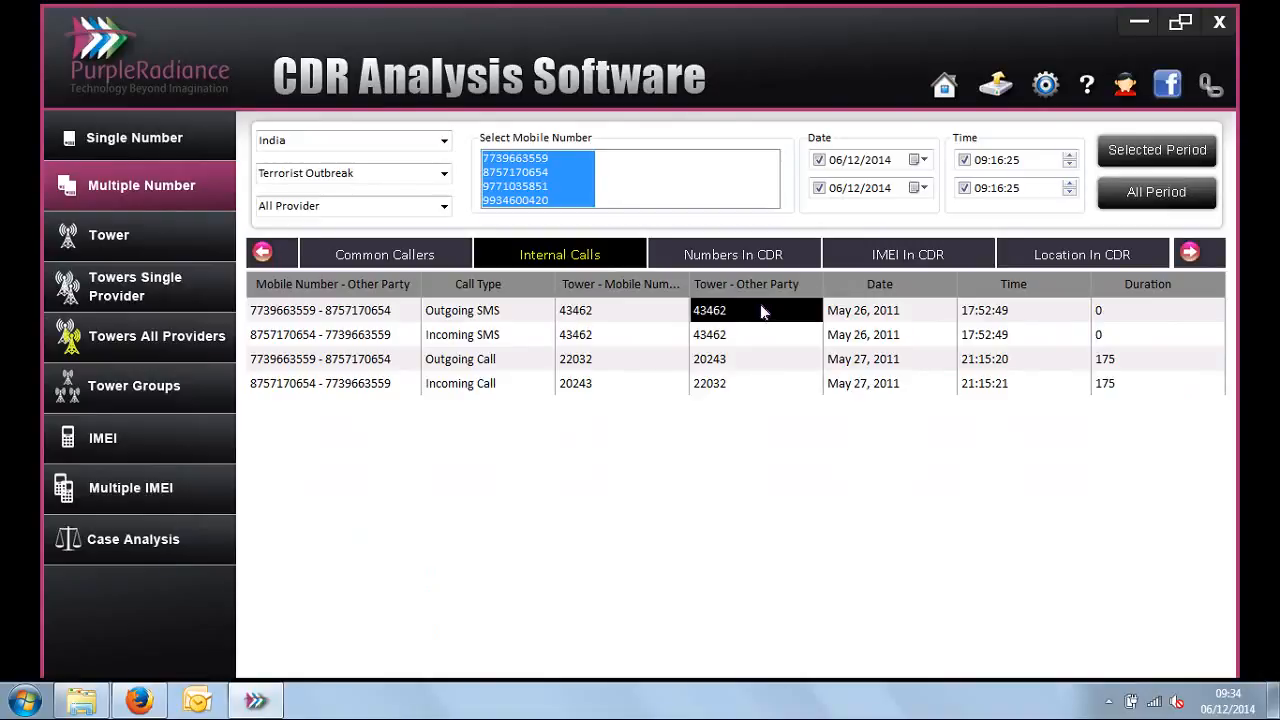
left_click(910, 316)
left_click(990, 313)
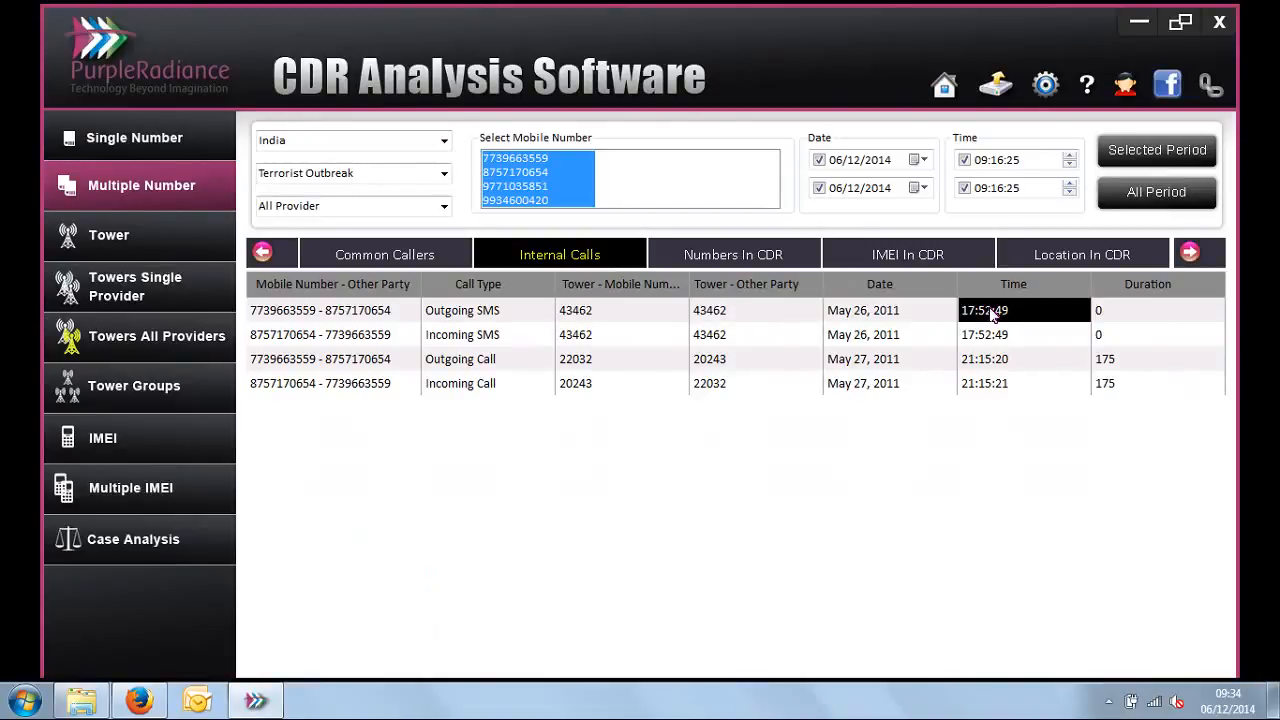
Step: Open the Numbers In CDR report, narrow the Other Party column, and compare which mobile numbers each of the other parties contacted
left_click(698, 262)
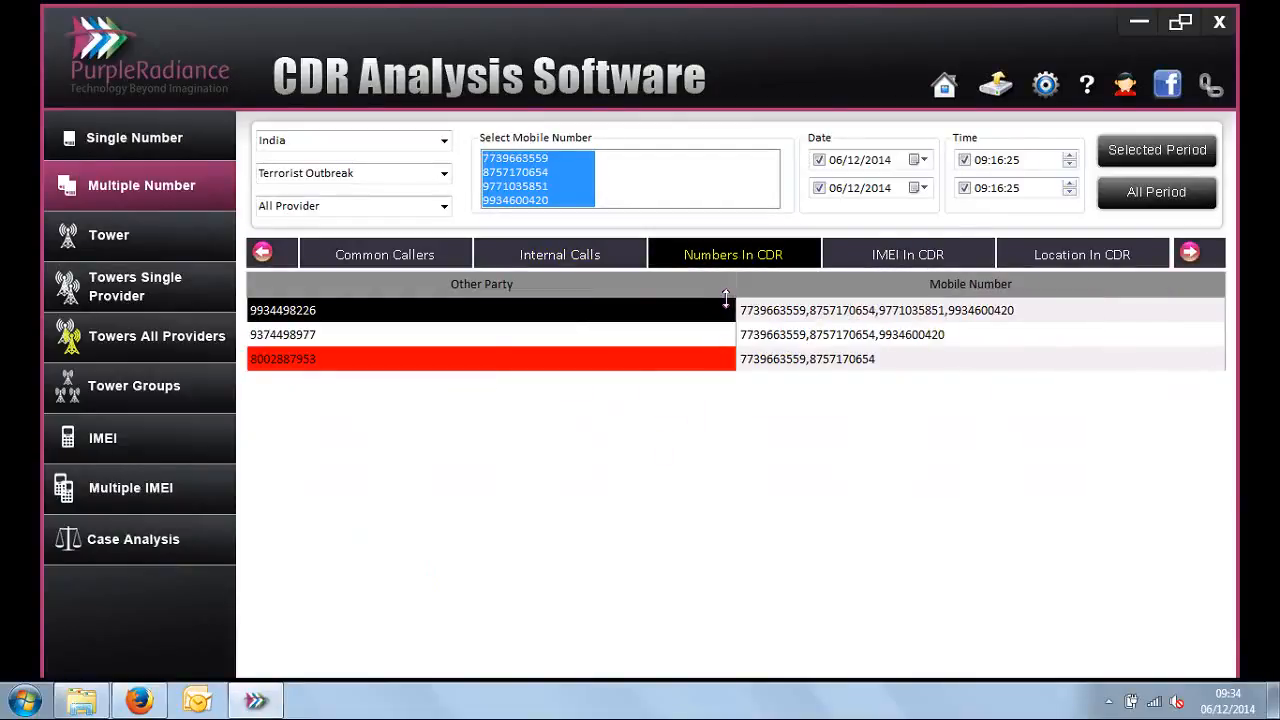
left_click_drag(726, 298, 620, 316)
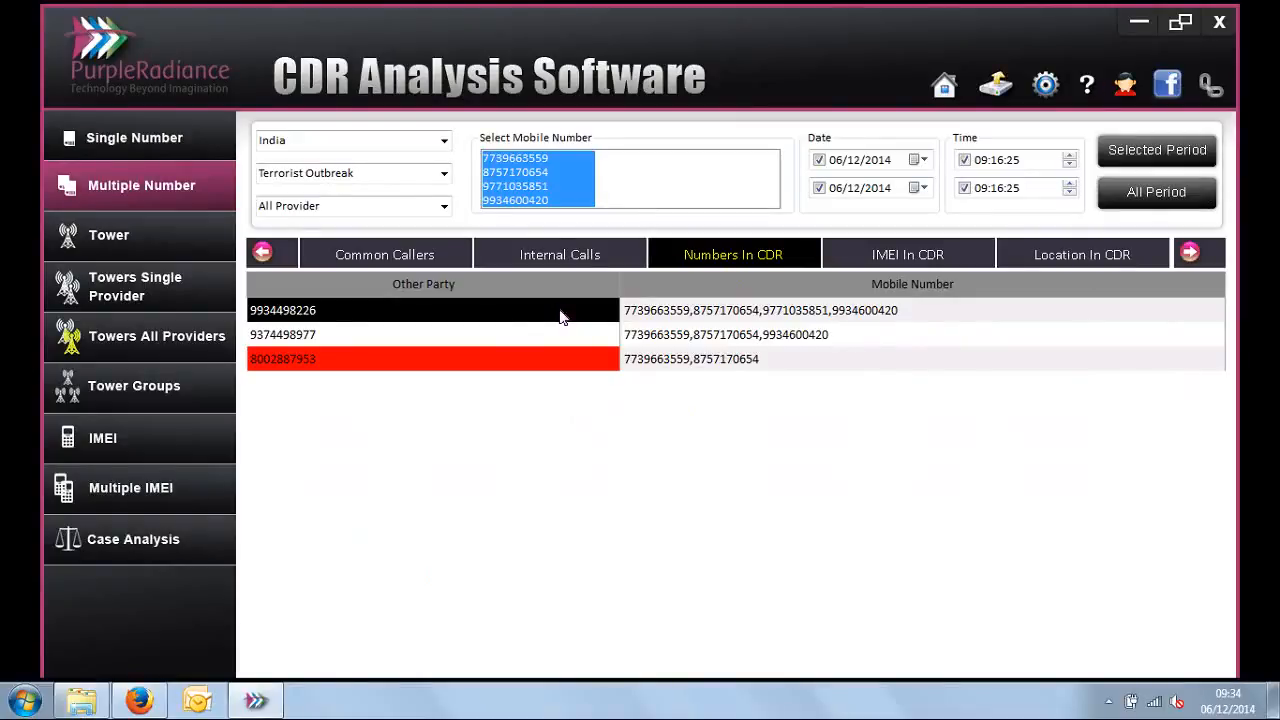
left_click(646, 312)
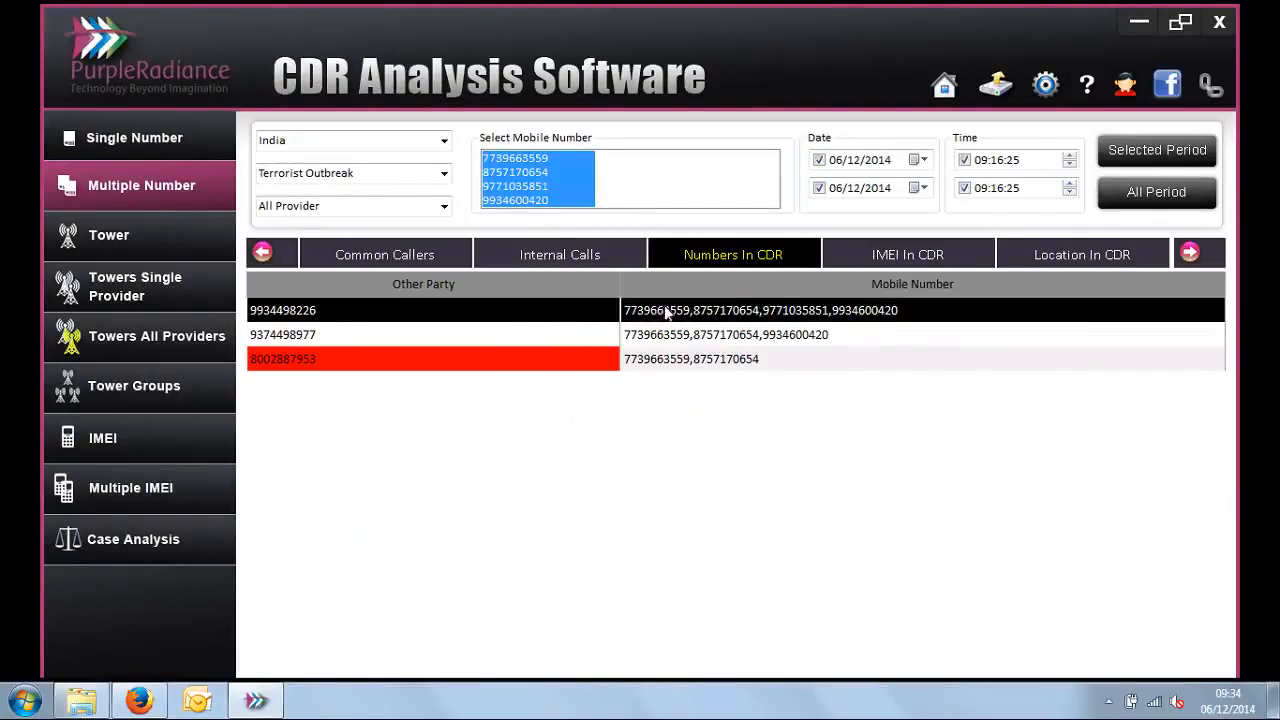
left_click(684, 314)
left_click(780, 311)
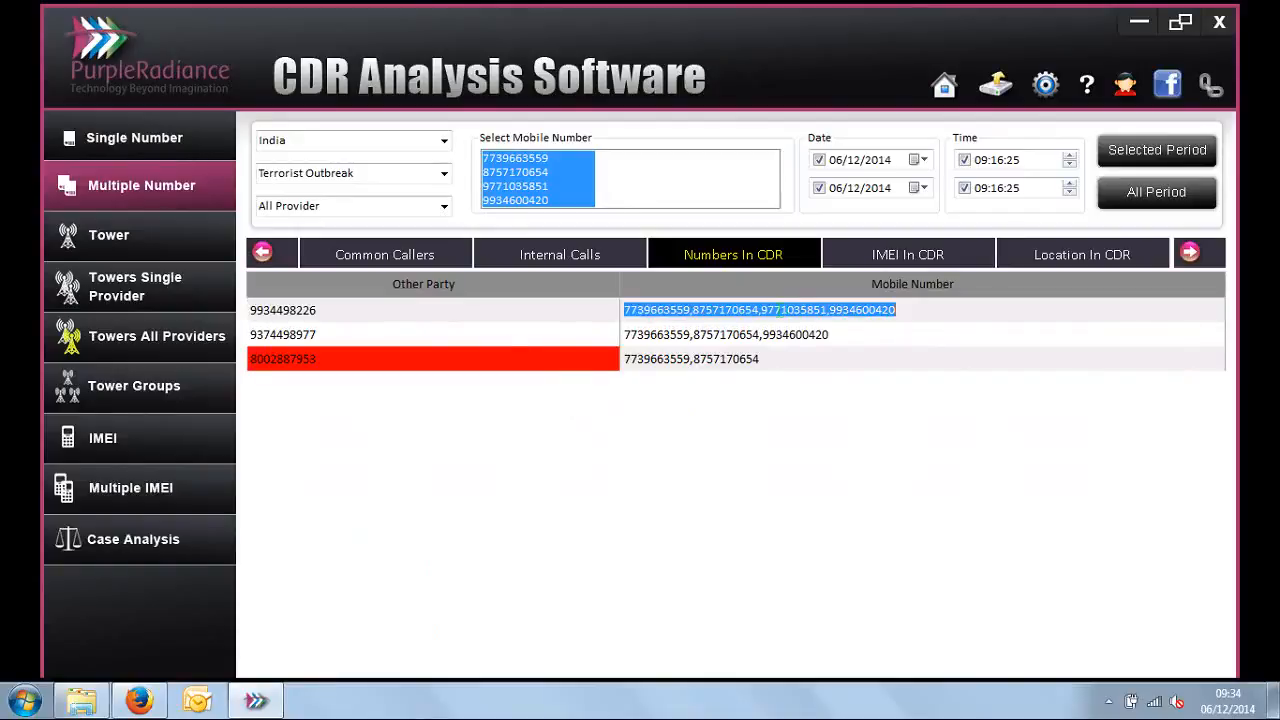
left_click(488, 345)
left_click(636, 341)
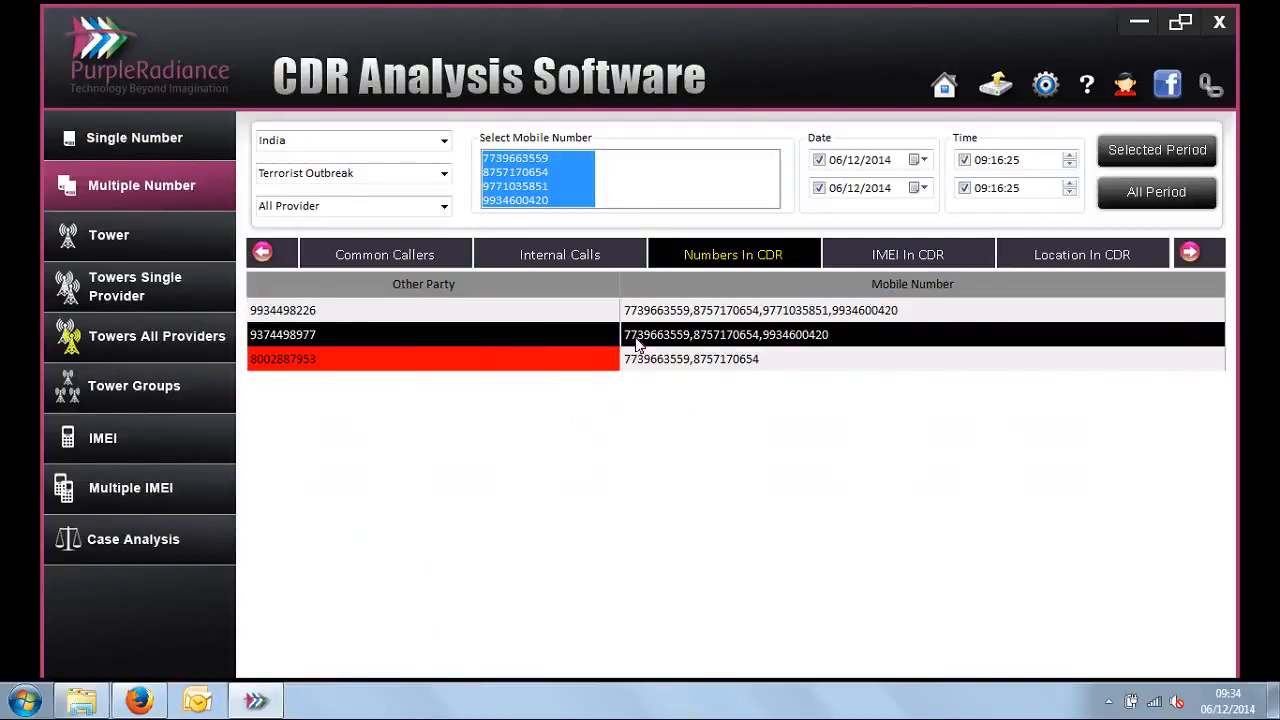
left_click(575, 366)
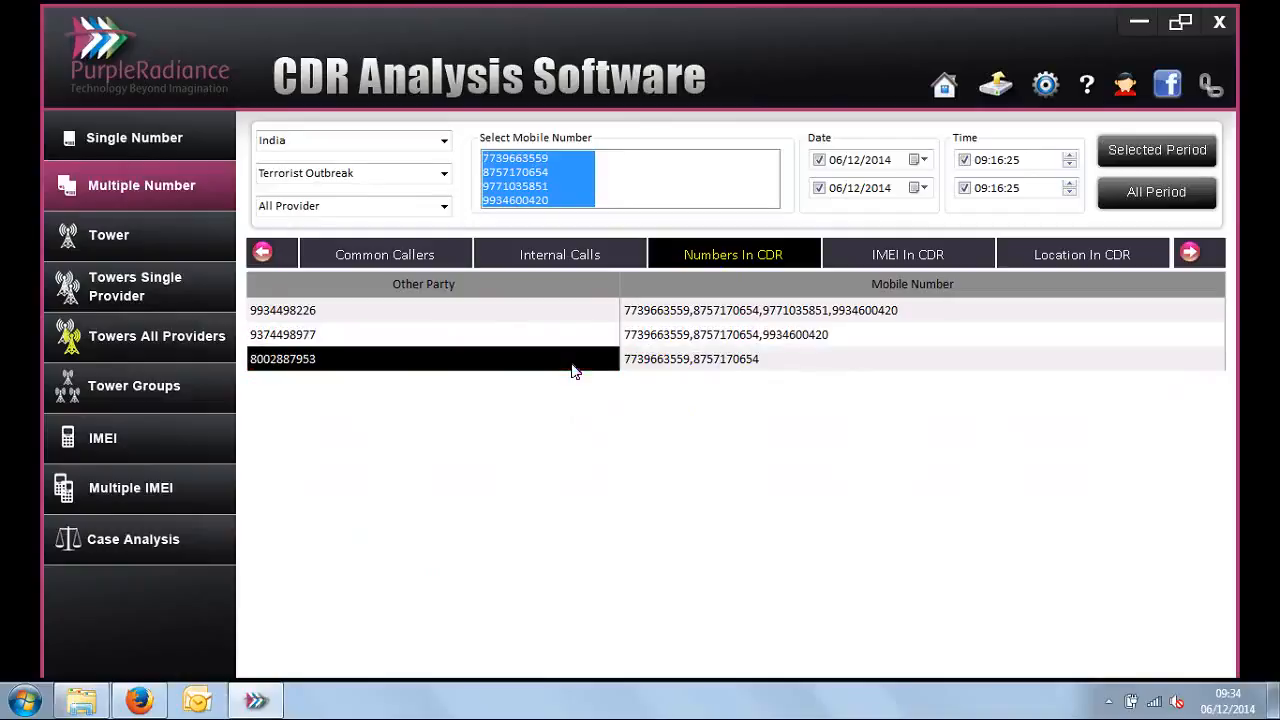
left_click(655, 366)
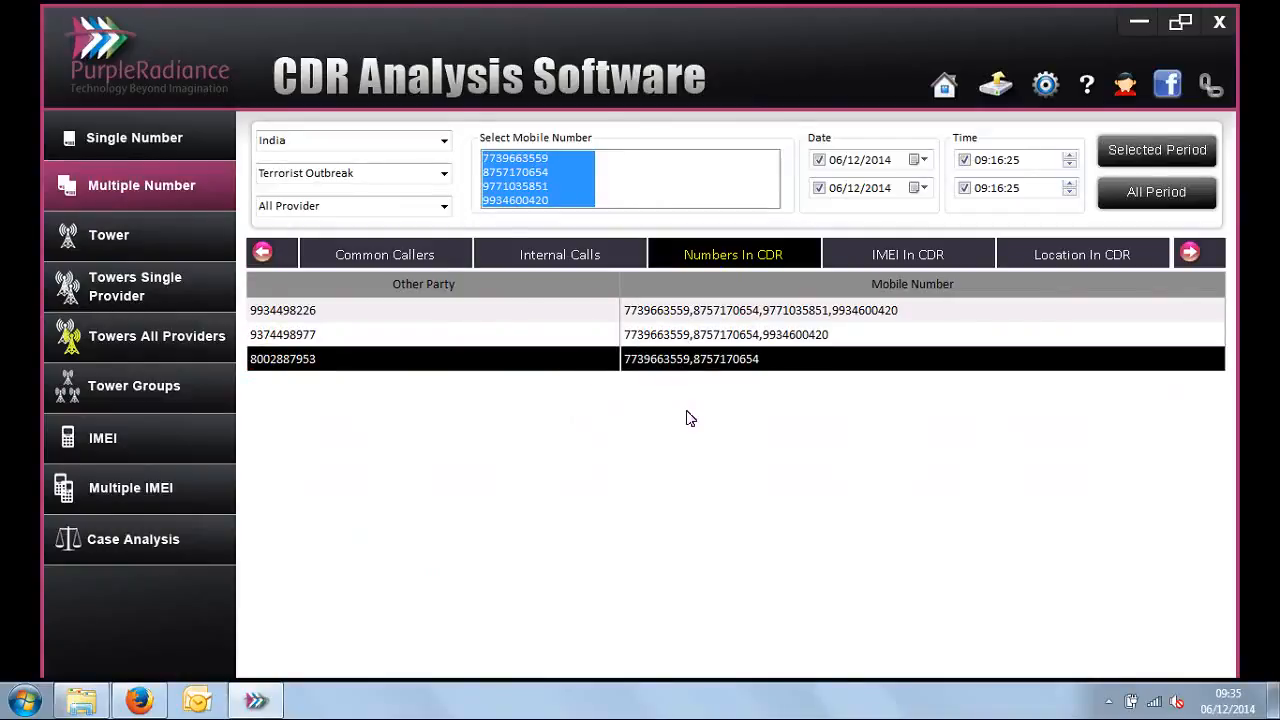
Step: Open the IMEI In CDR report and check which mobile numbers used the first listed IMEI
left_click(907, 254)
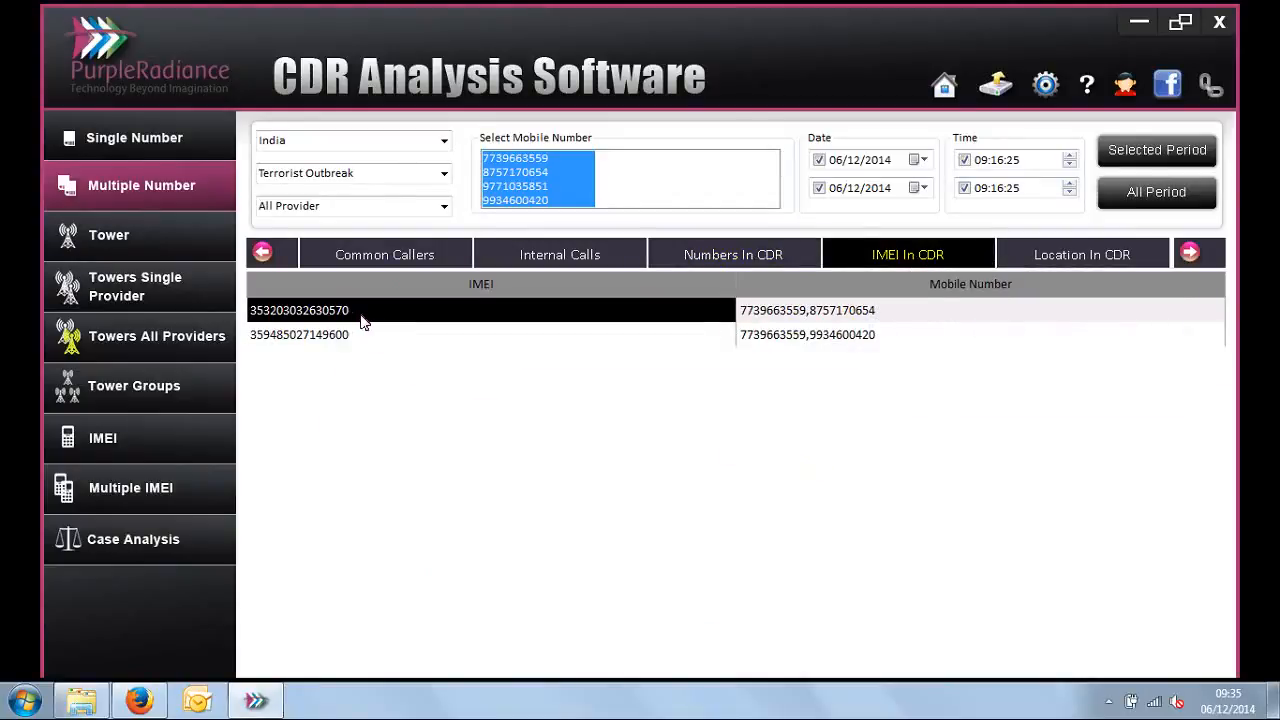
left_click(788, 318)
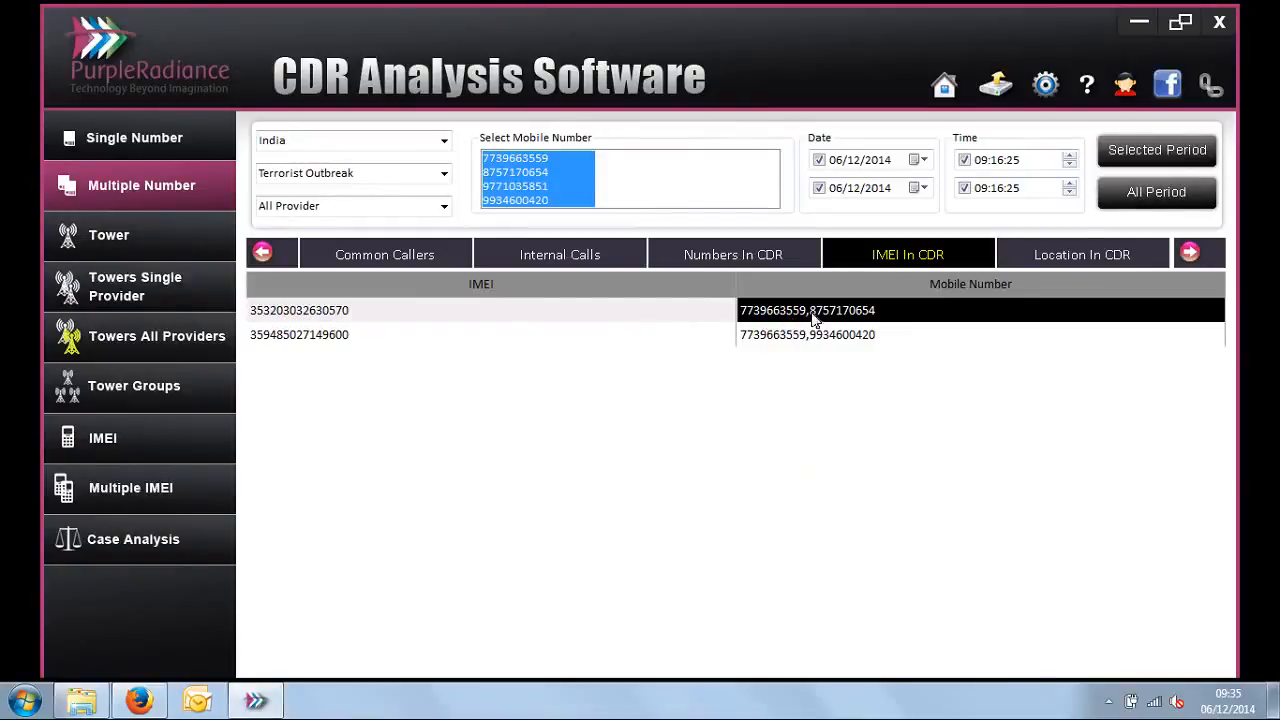
Step: Open the Location In CDR report and compare which mobile numbers share each of the cell IDs 53572, 43462 and 20213
left_click(1092, 257)
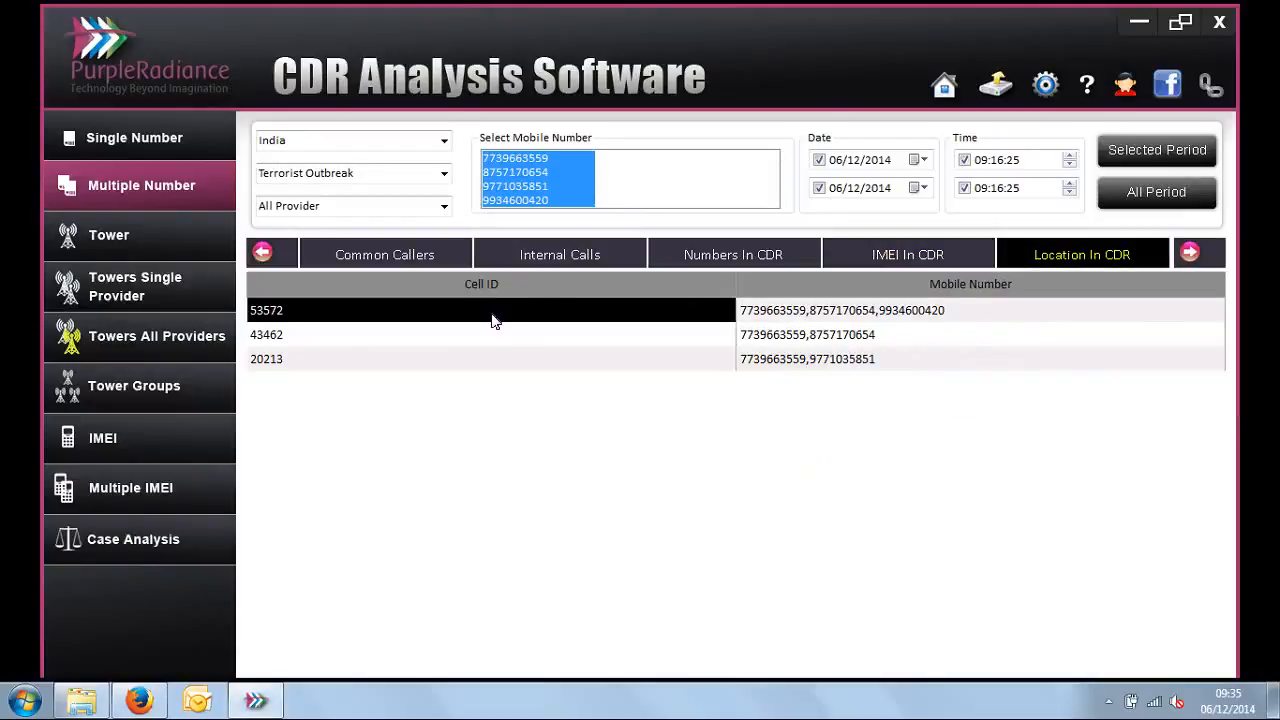
left_click(790, 316)
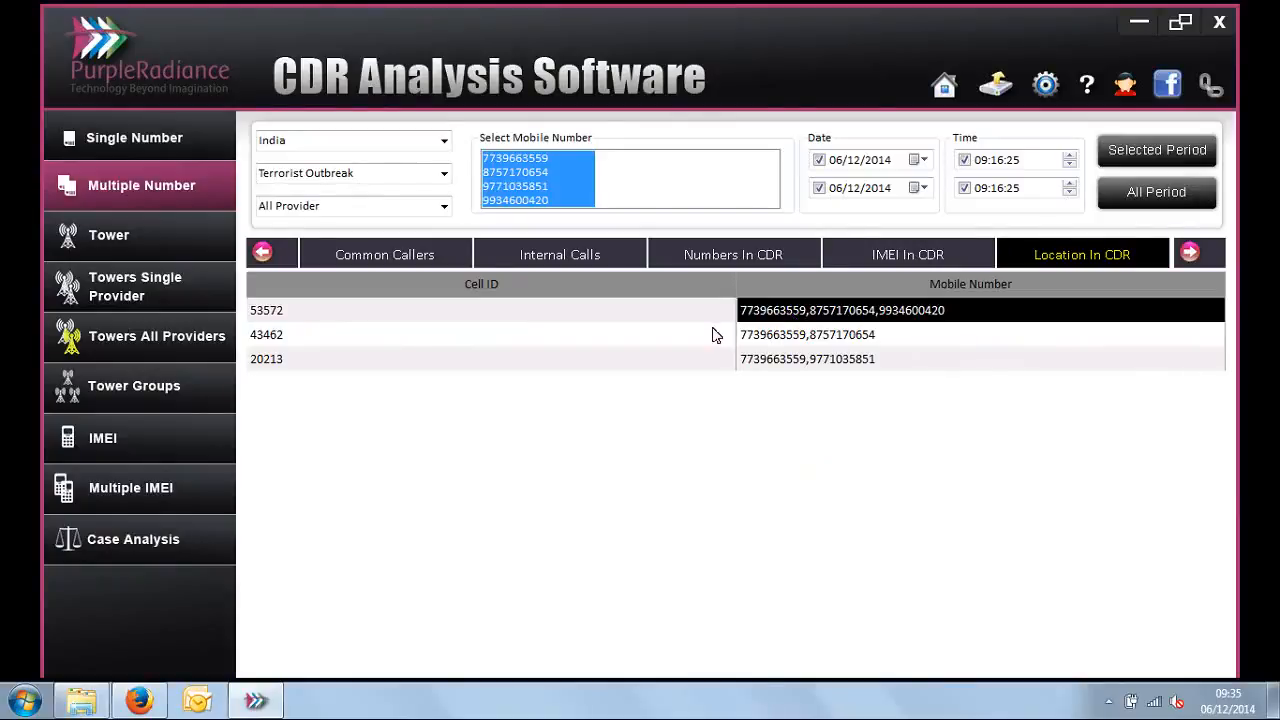
left_click(713, 335)
left_click(752, 335)
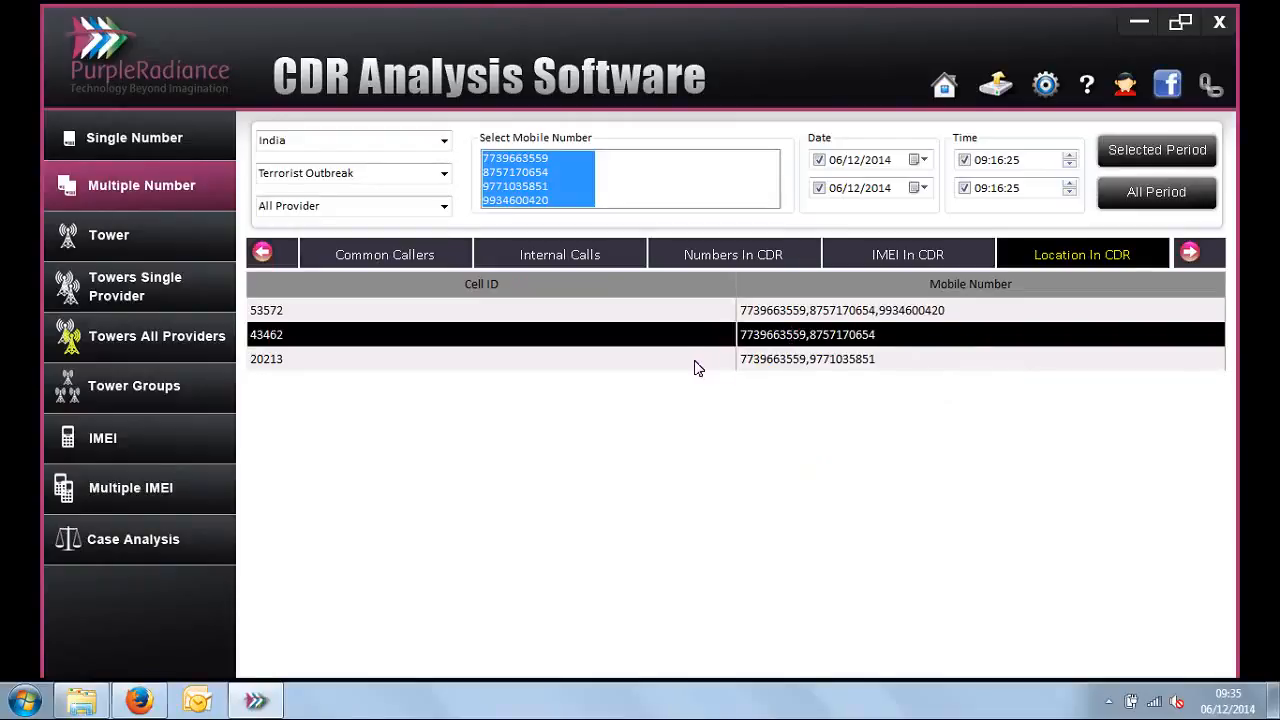
left_click(697, 364)
left_click(777, 366)
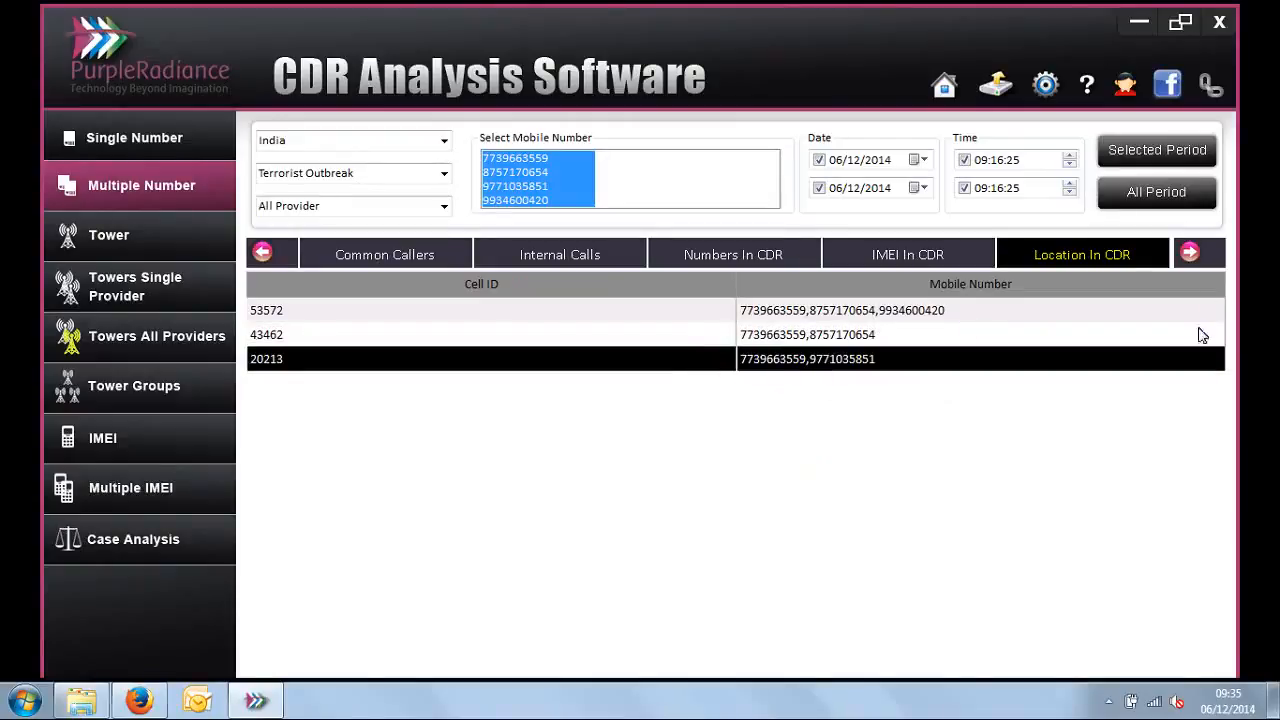
Step: Open the Relation report and examine the graph of calls linking the four selected mobile numbers and their common other parties
left_click(1190, 253)
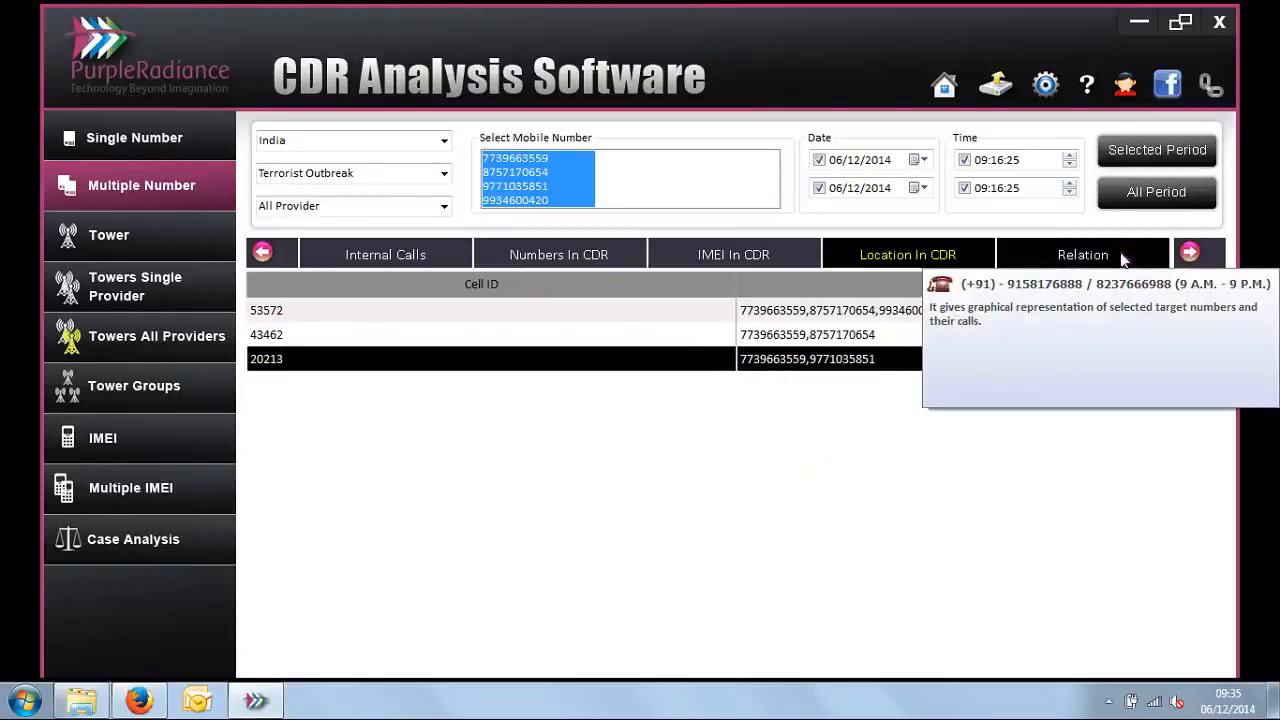
left_click(1110, 255)
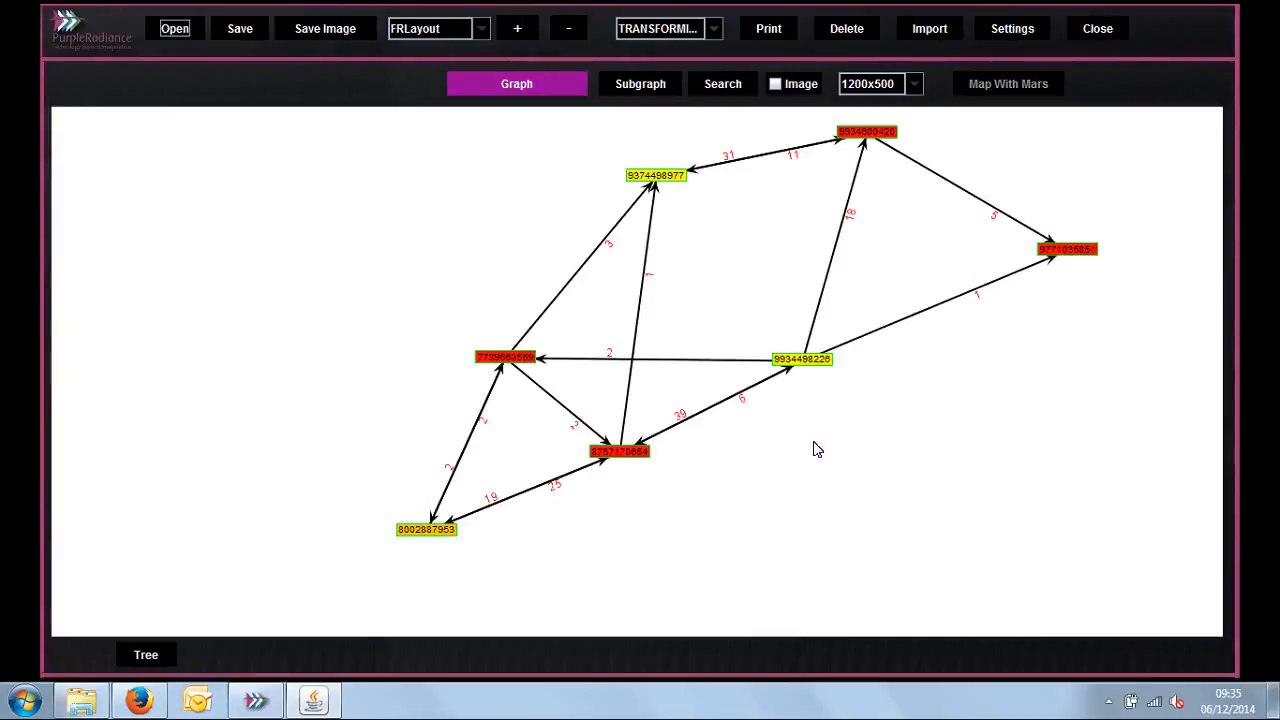
mouse_move(694, 306)
left_mouse_down()
mouse_move(677, 311)
mouse_move(711, 300)
left_mouse_up()
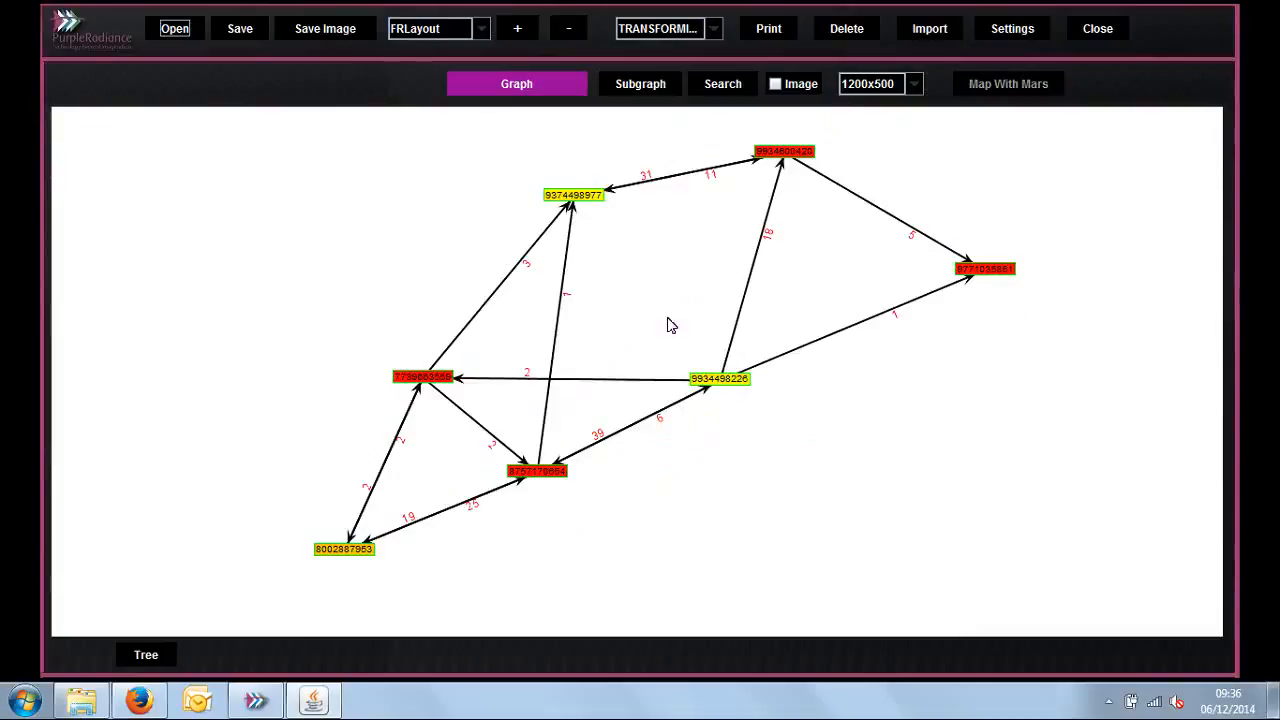
Step: Enlarge the relation graph, preview it in CircleLayout, and restore FRLayout
left_click(513, 33)
left_click(511, 34)
left_click(573, 34)
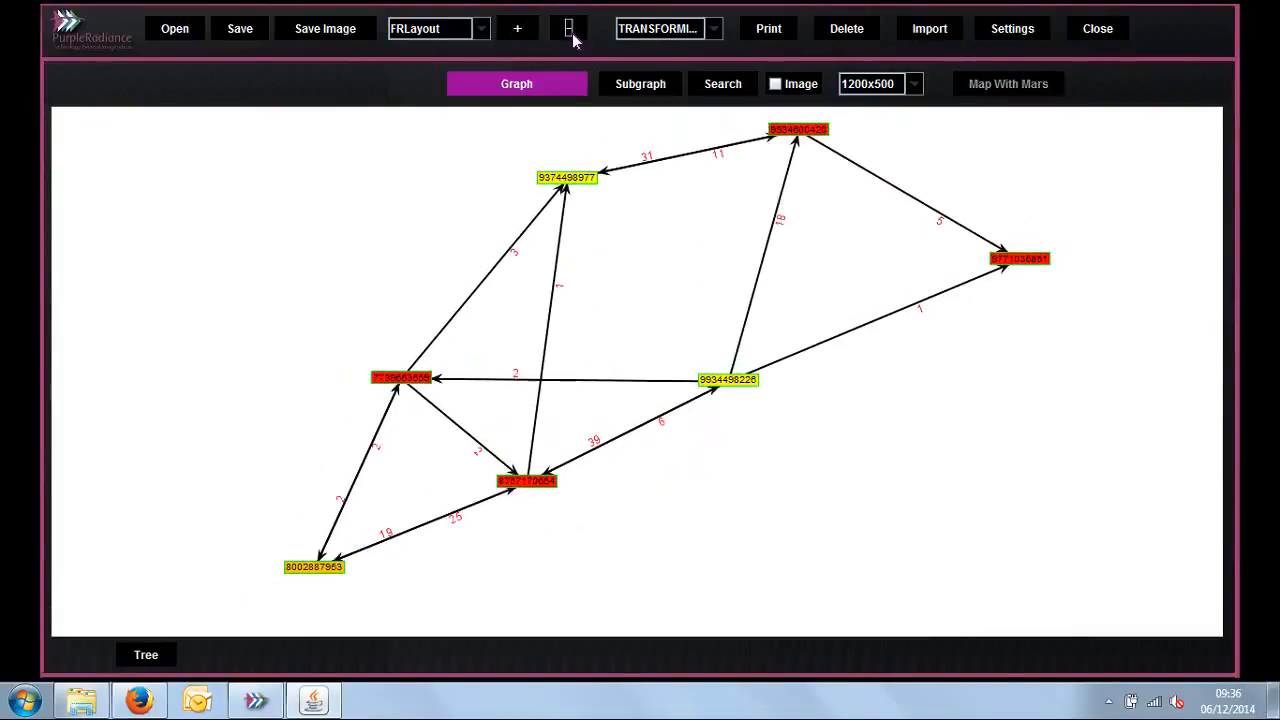
left_click(480, 32)
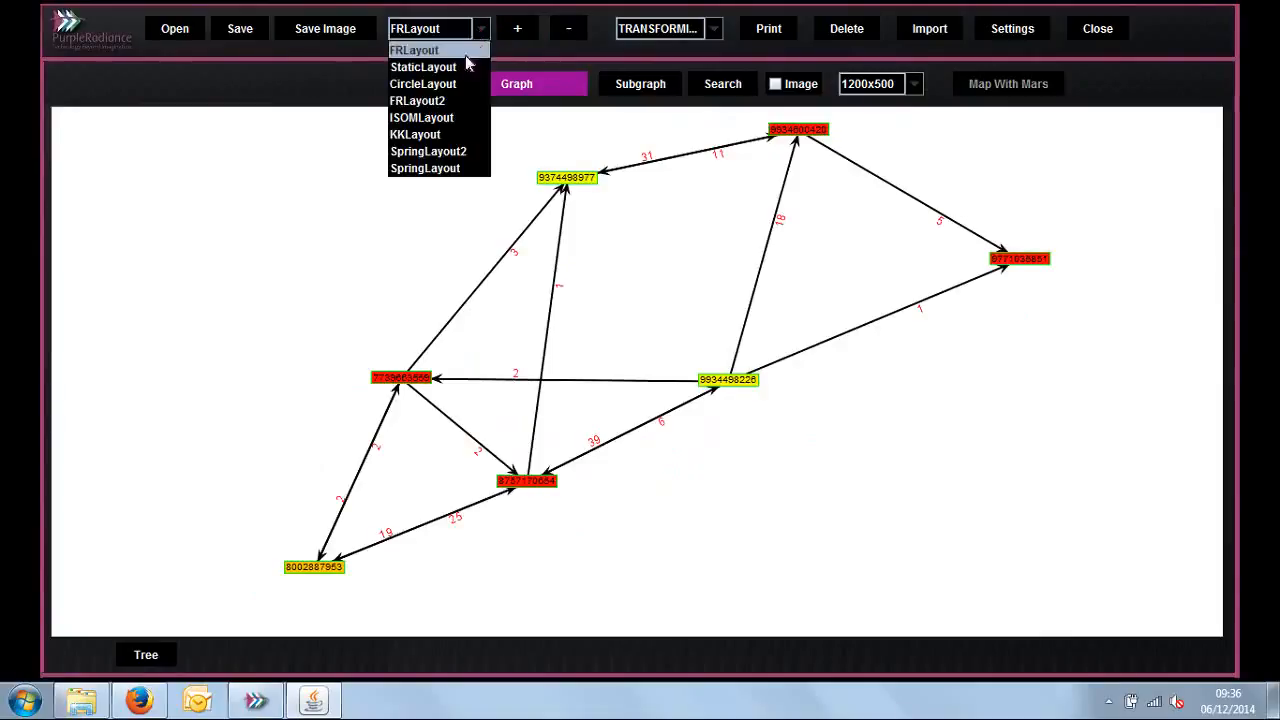
left_click(462, 86)
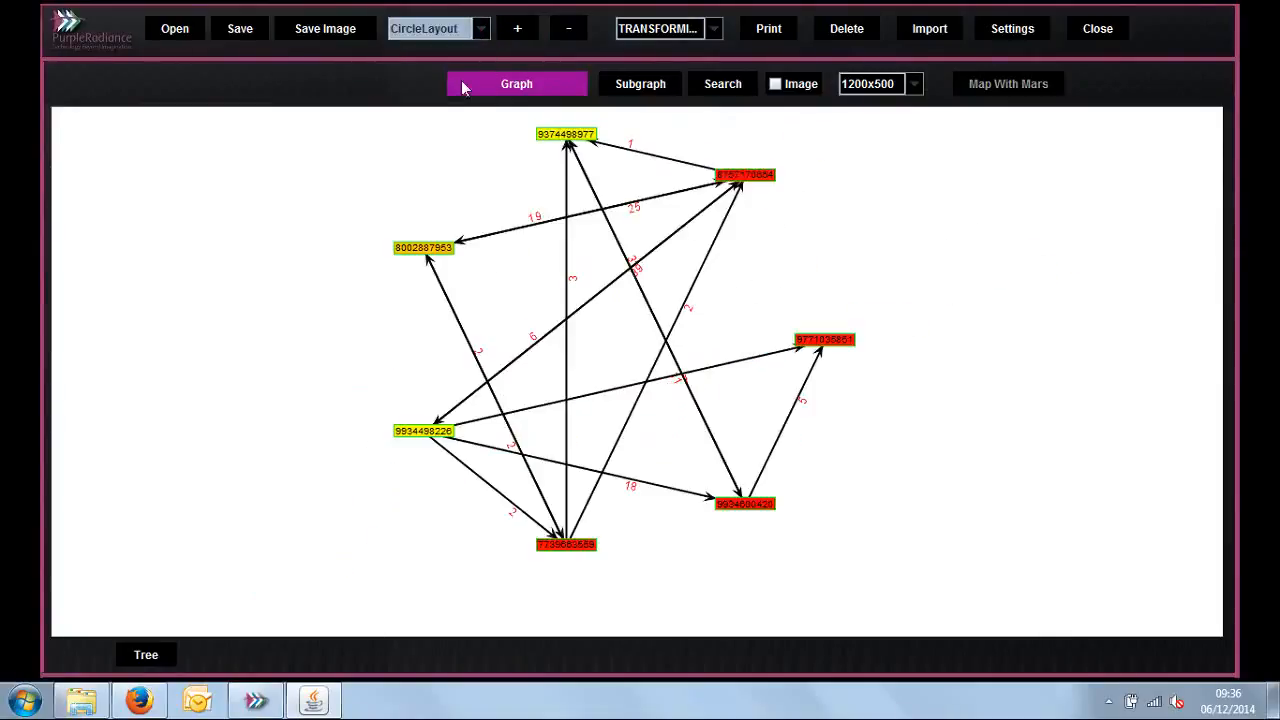
left_click(484, 32)
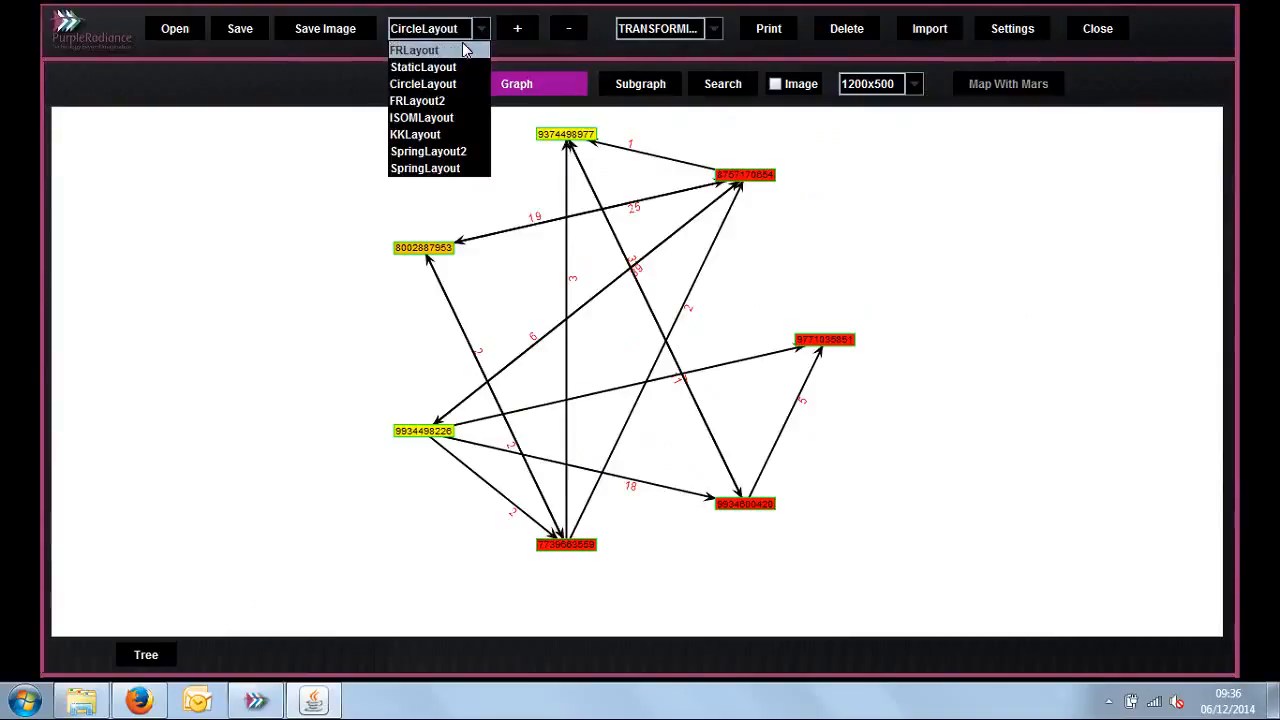
left_click(464, 50)
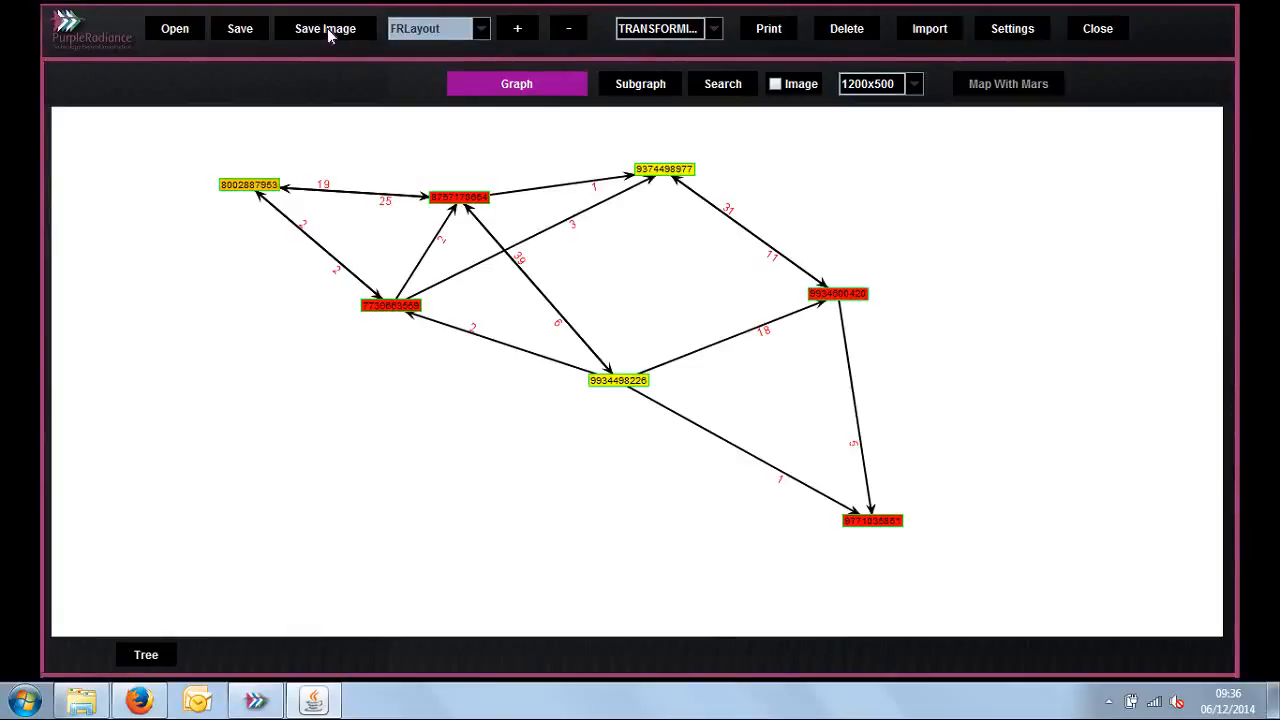
Step: Shift the whole relation graph within the canvas using TRANSFORMING mode
left_click(711, 33)
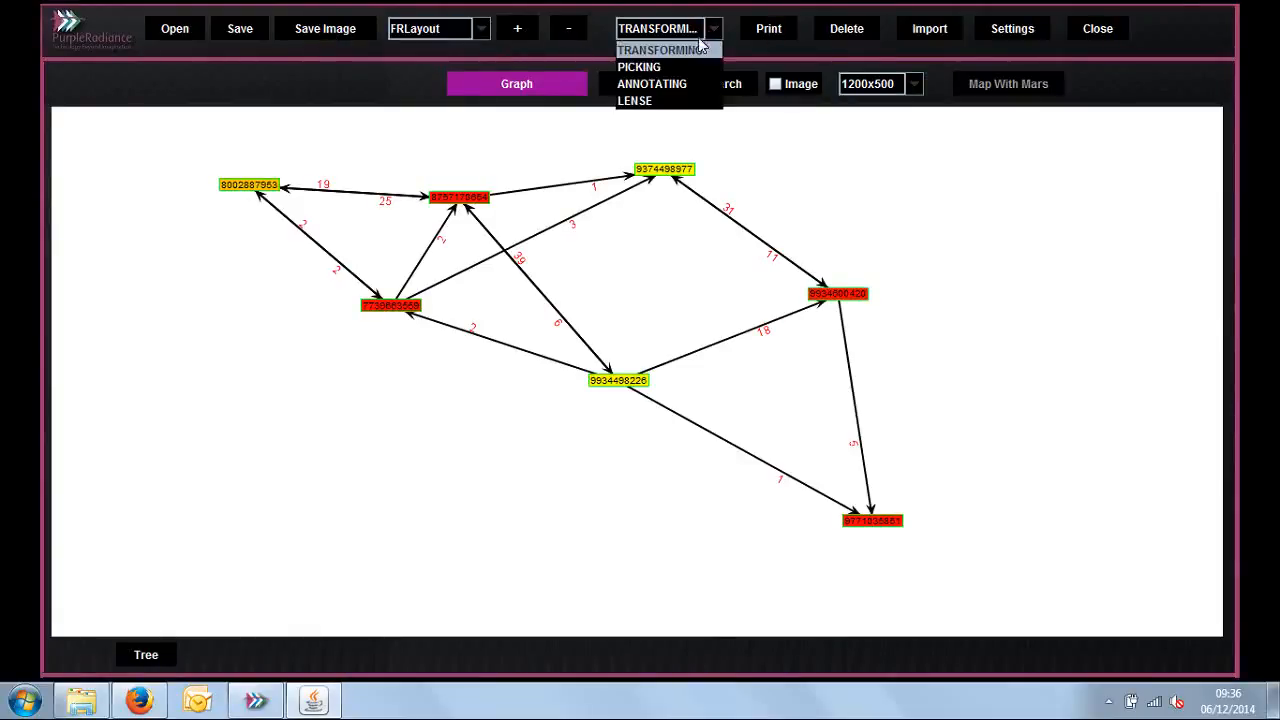
left_click(688, 52)
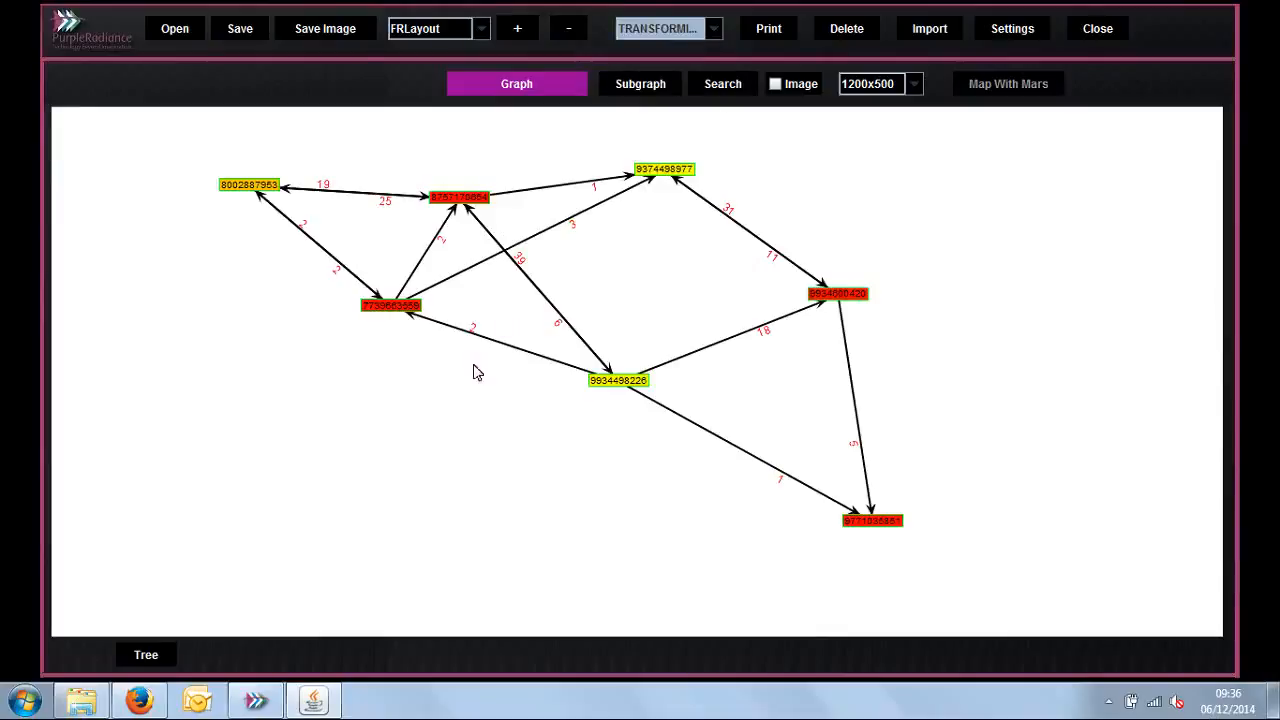
left_click_drag(520, 289, 575, 356)
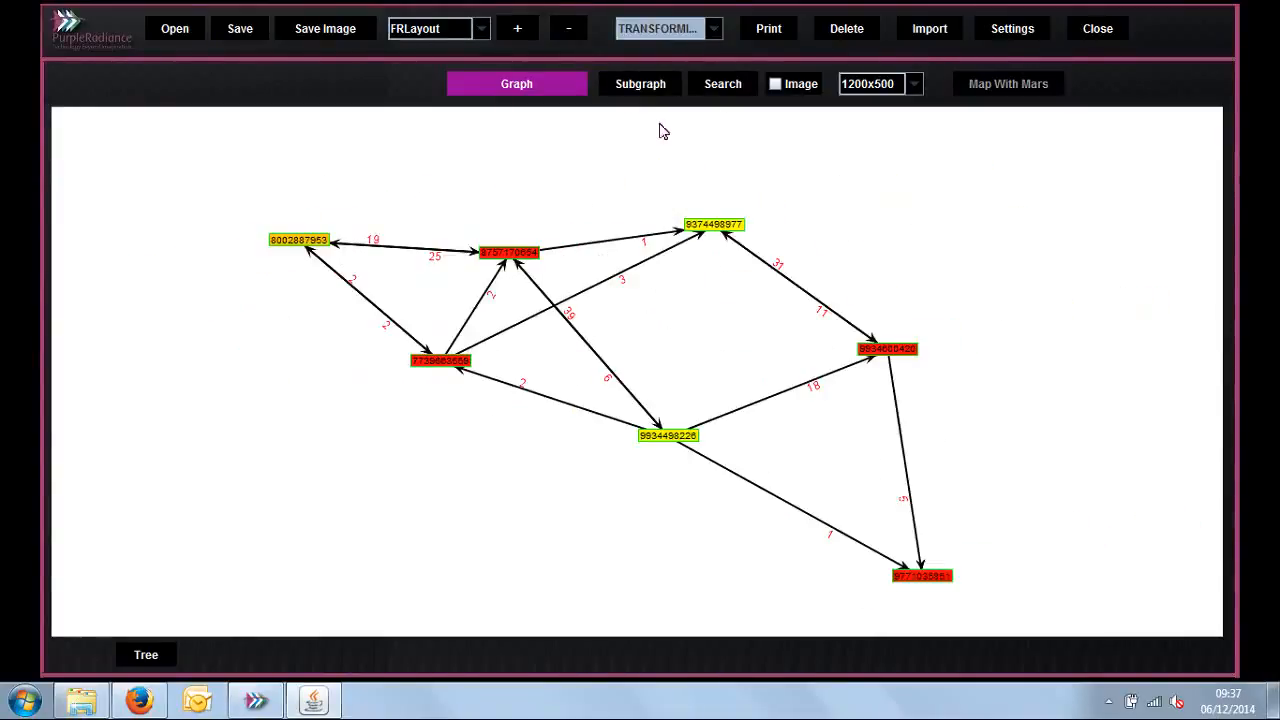
Step: Use PICKING mode to spread six nodes outward so the links between the numbers are easier to follow, and clear the selection
left_click(716, 31)
left_click(705, 64)
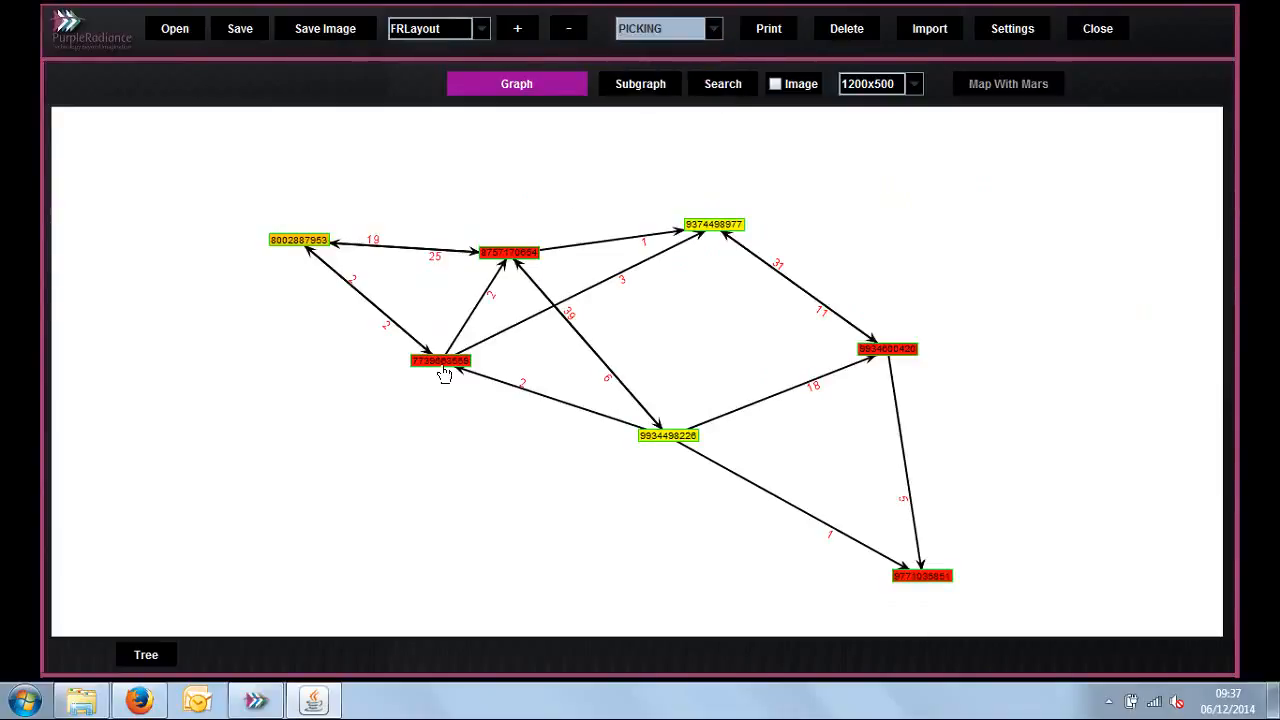
left_click_drag(444, 374, 164, 585)
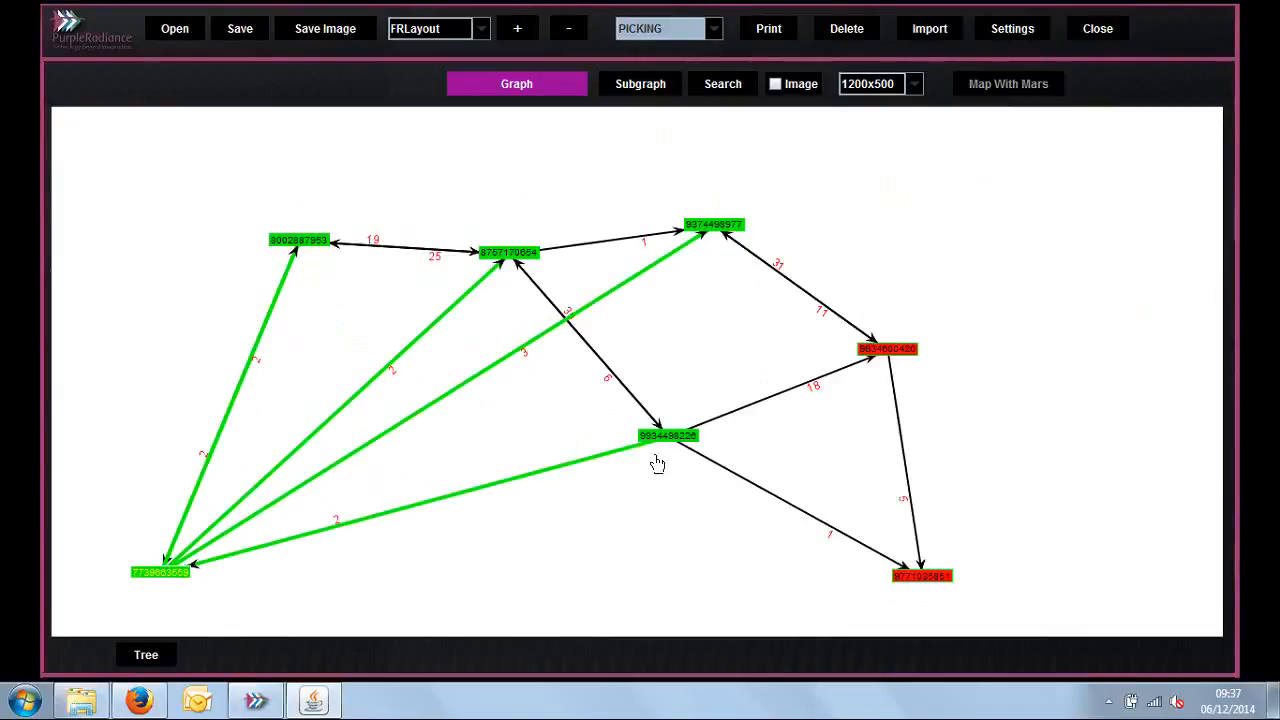
left_click_drag(662, 445, 598, 556)
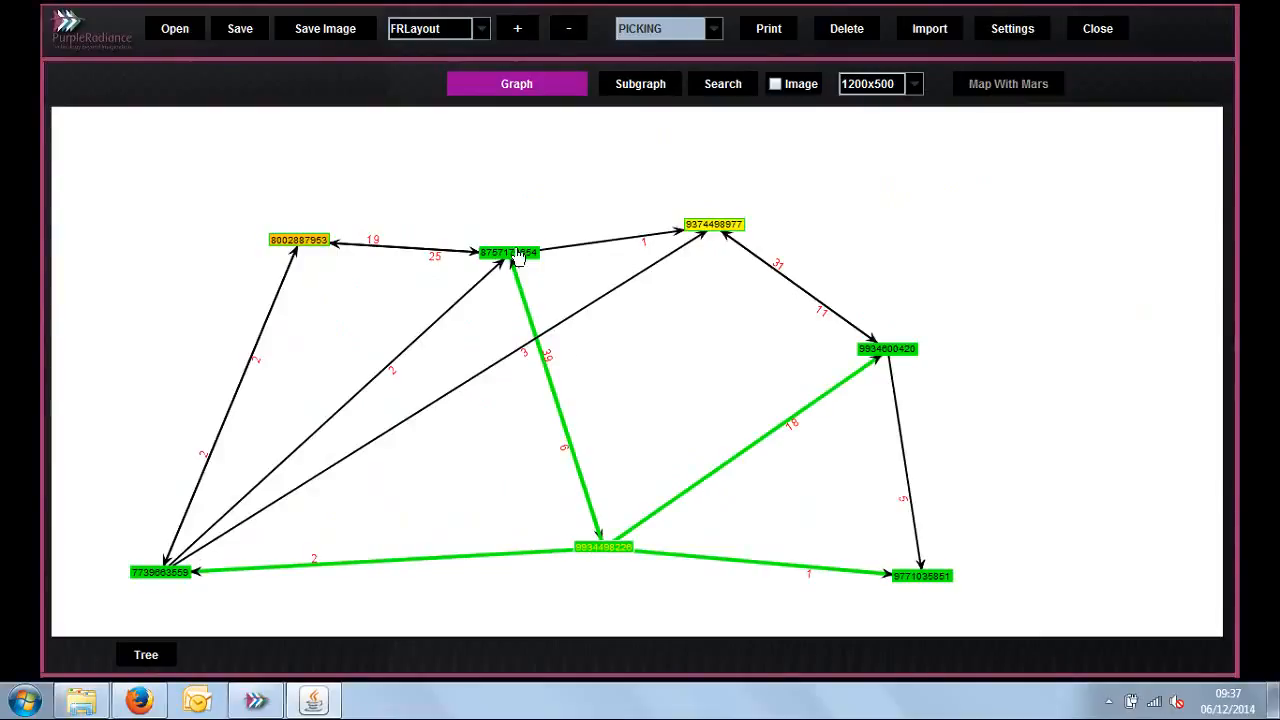
left_click_drag(516, 245, 541, 188)
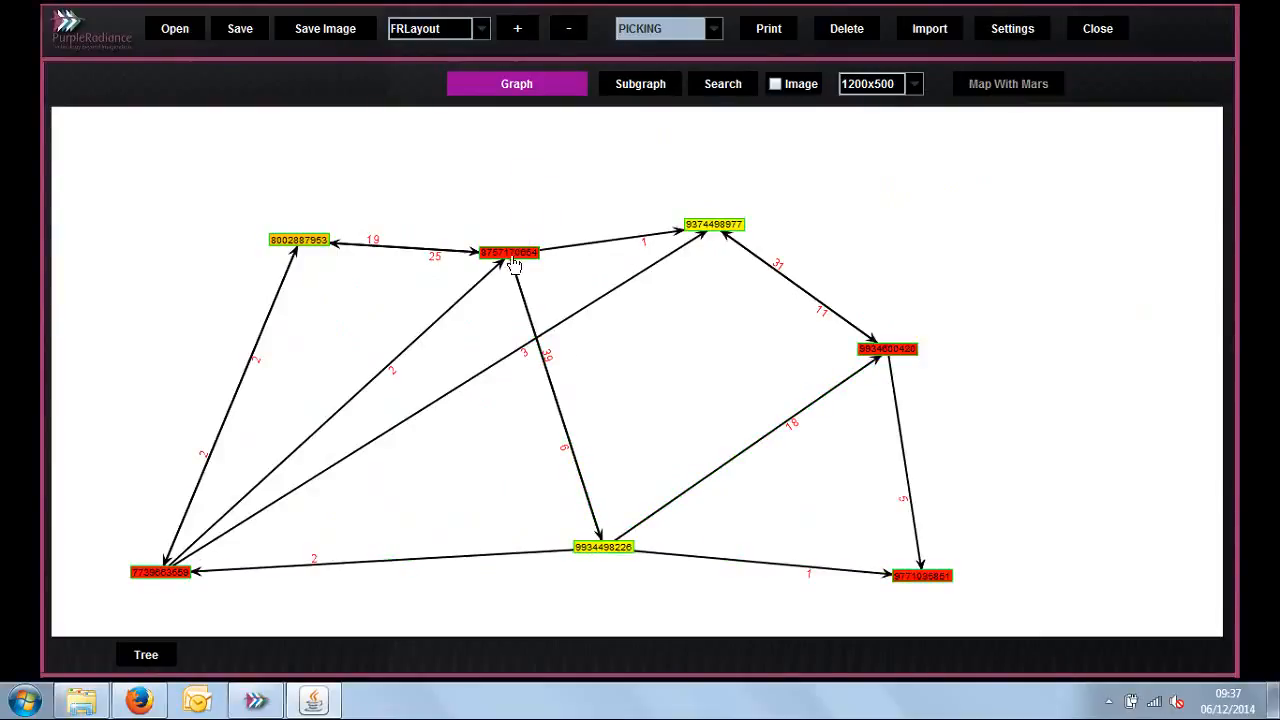
left_click_drag(514, 265, 580, 157)
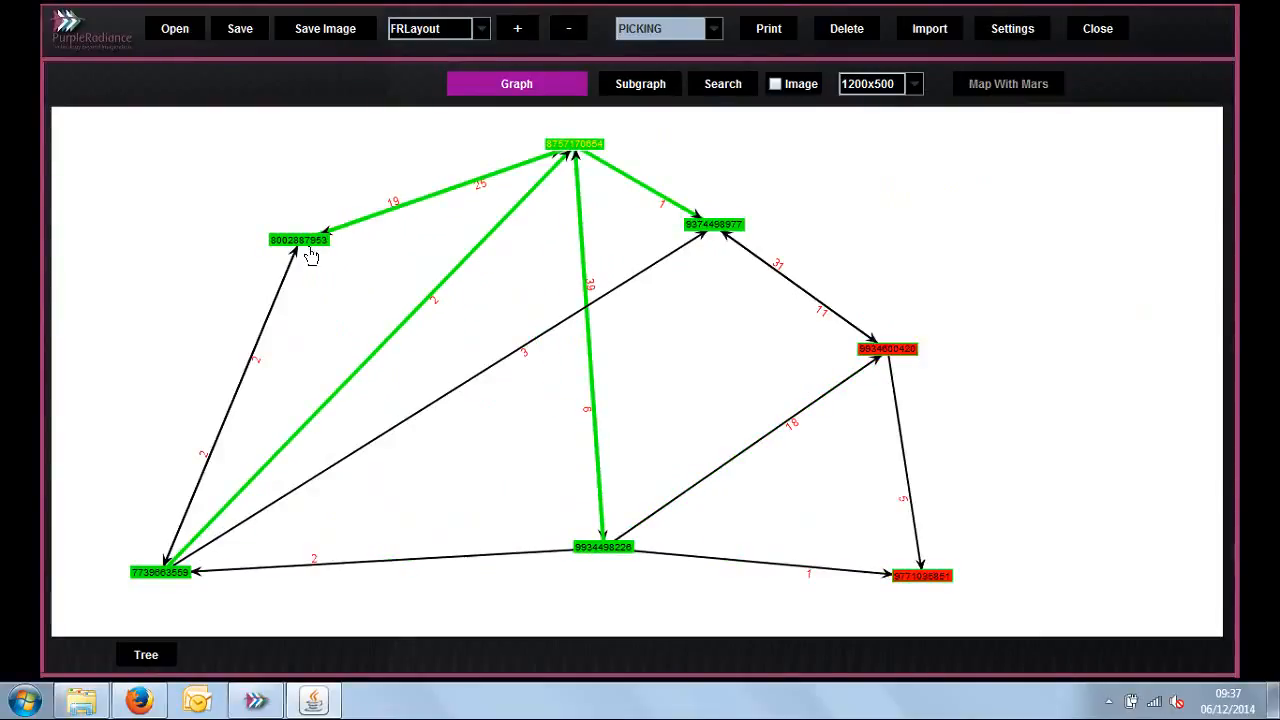
left_click_drag(311, 256, 195, 252)
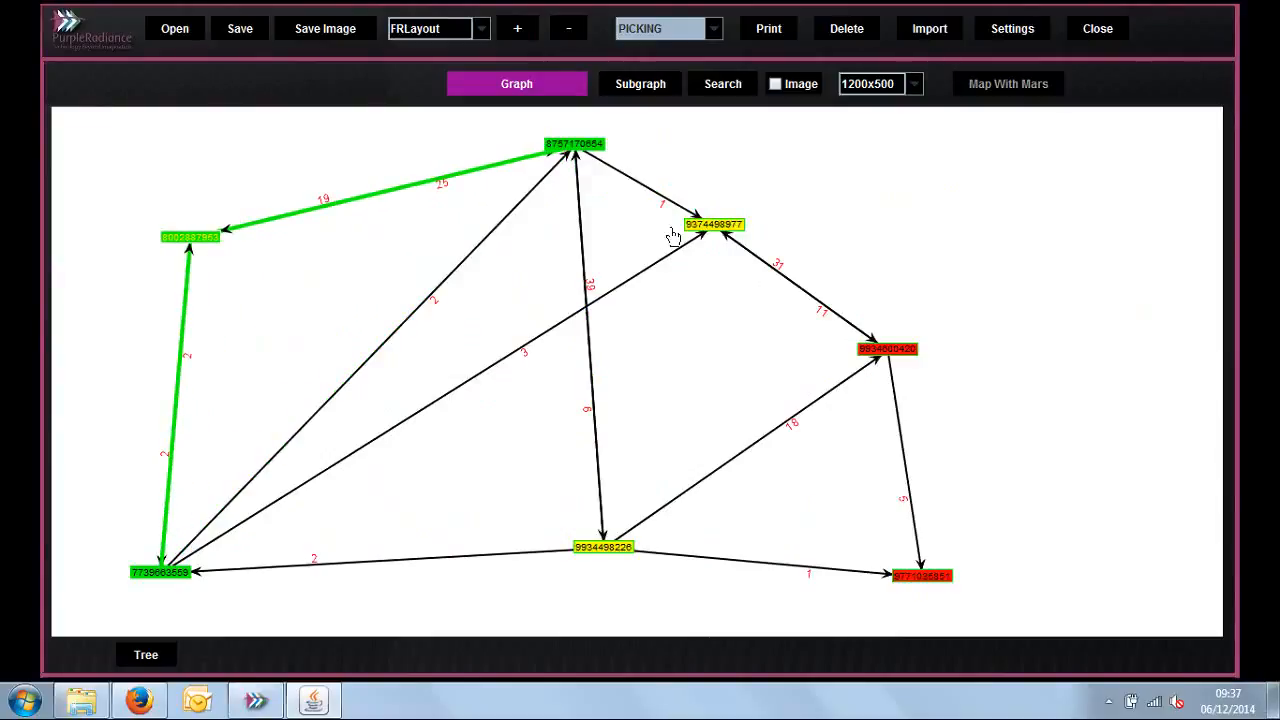
left_click_drag(706, 228, 930, 199)
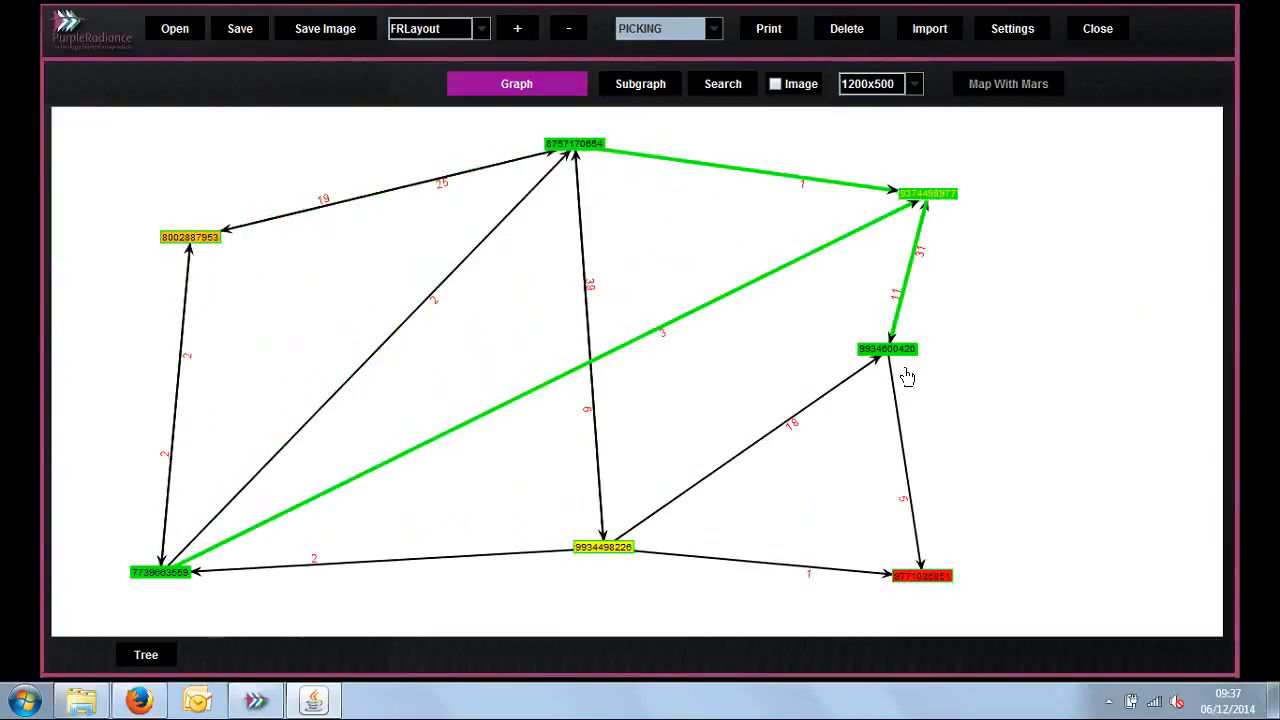
left_click_drag(908, 366, 1110, 368)
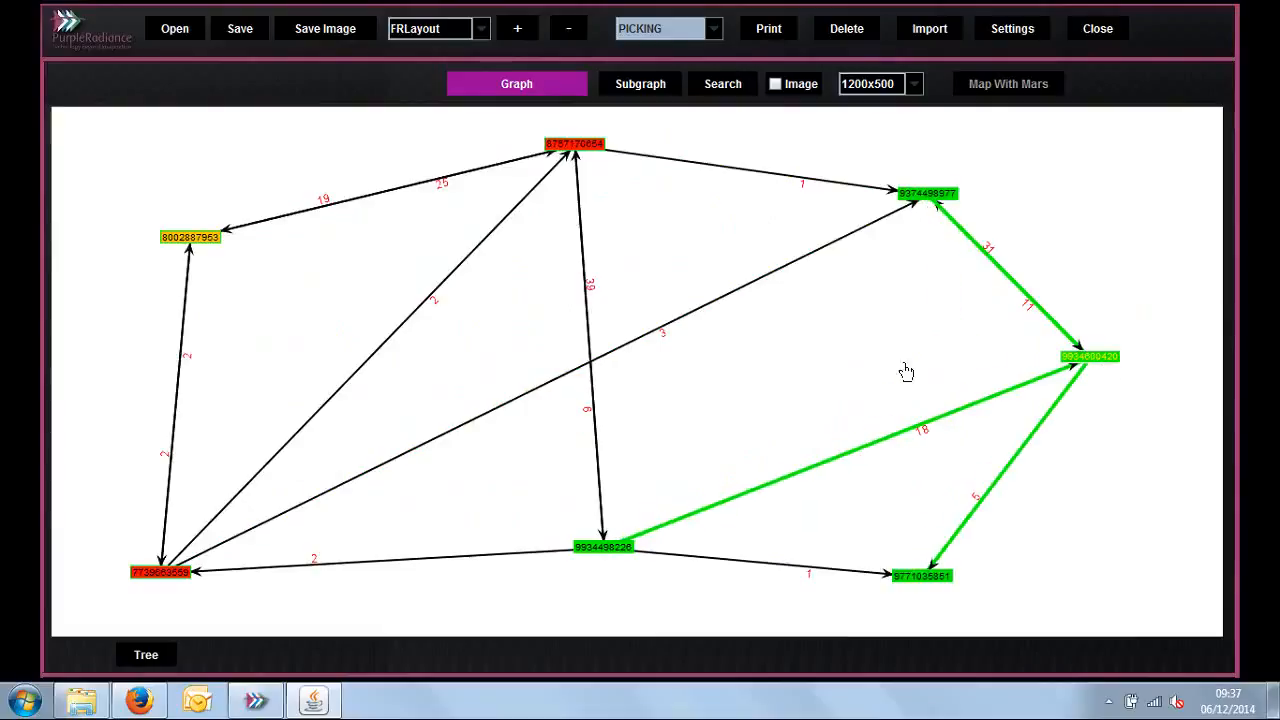
left_click(886, 370)
Step: In ANNOTATING mode, draw a rectangle around the upper-left orange node and label it BOSS
left_click(715, 31)
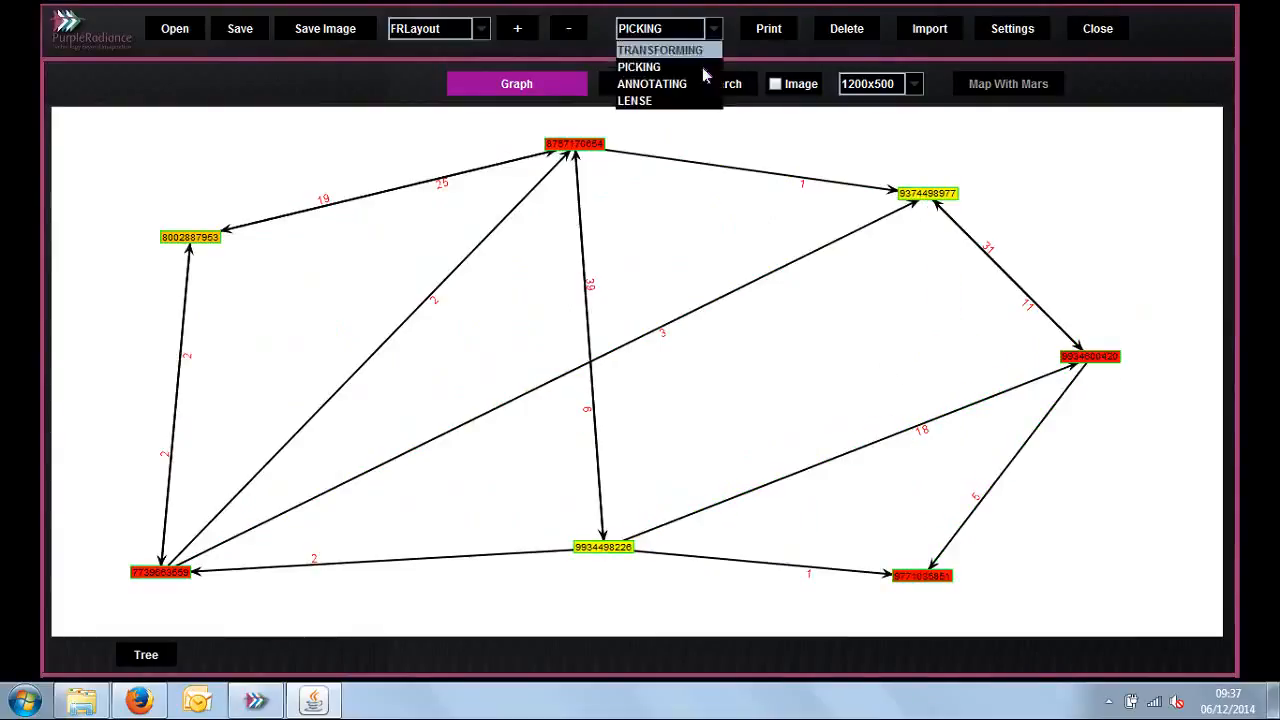
left_click(701, 87)
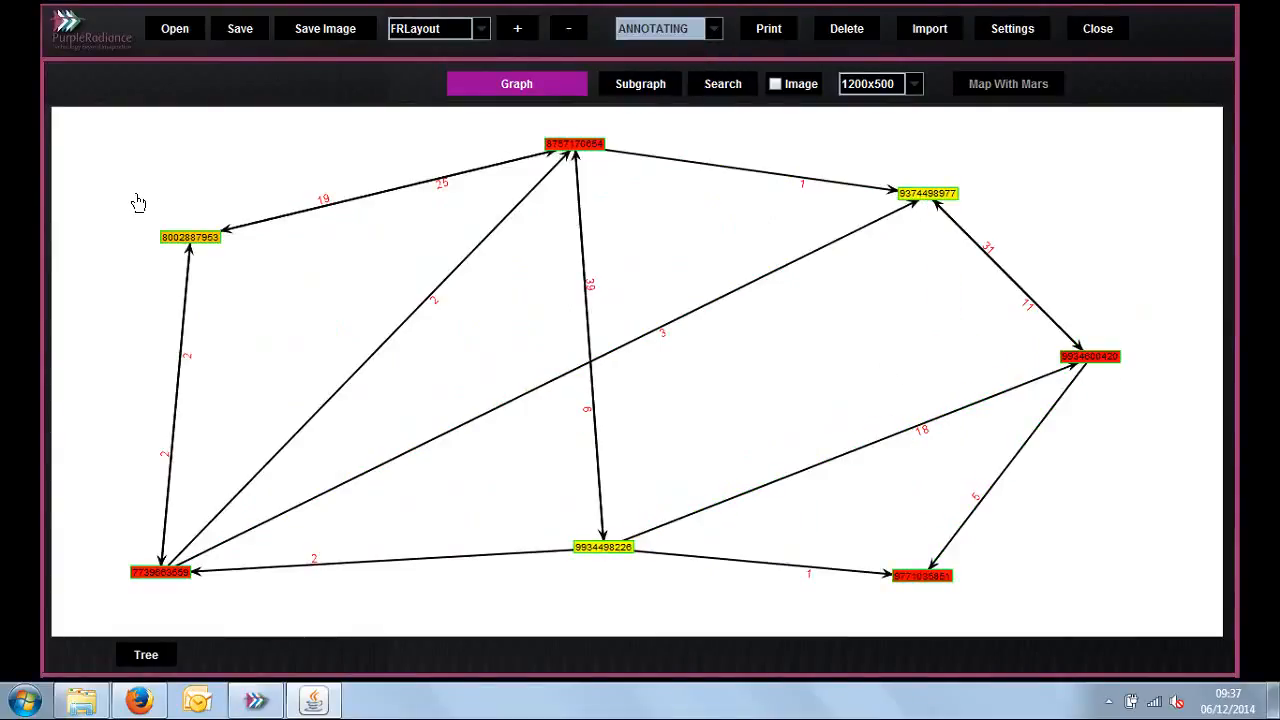
mouse_move(134, 192)
left_mouse_down()
mouse_move(186, 258)
mouse_move(271, 326)
mouse_move(317, 314)
left_mouse_up()
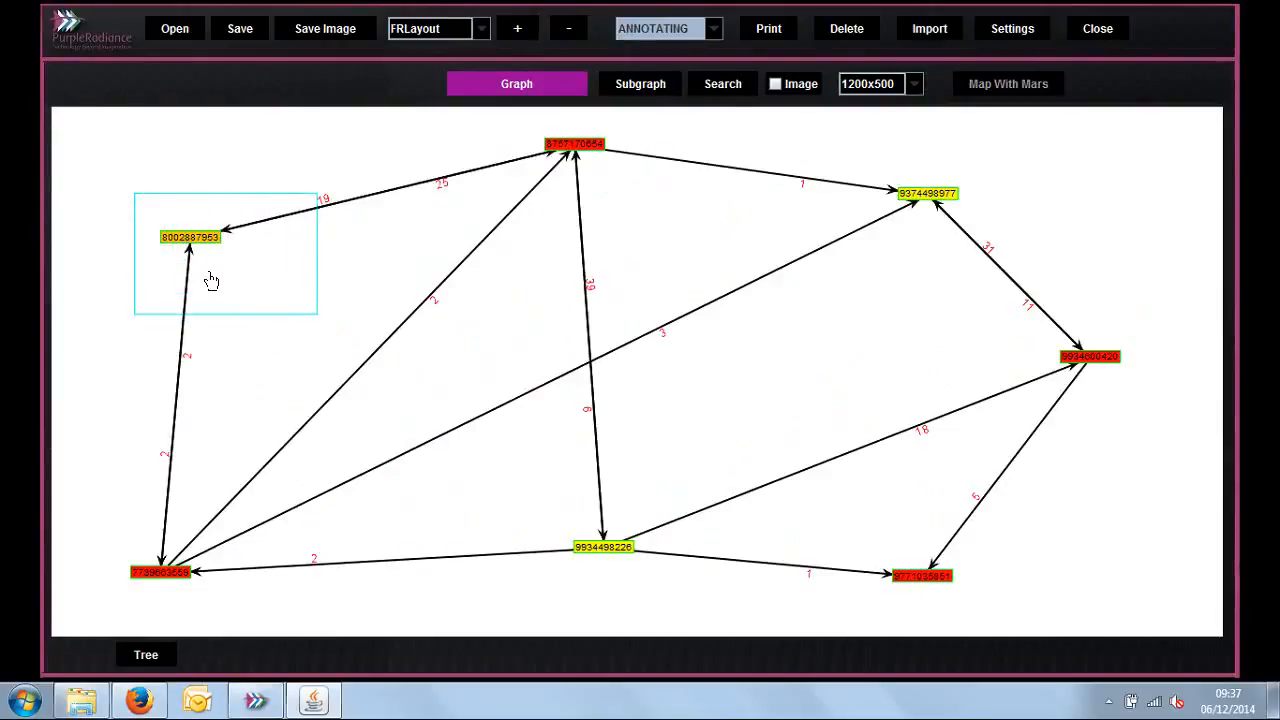
left_click(211, 280)
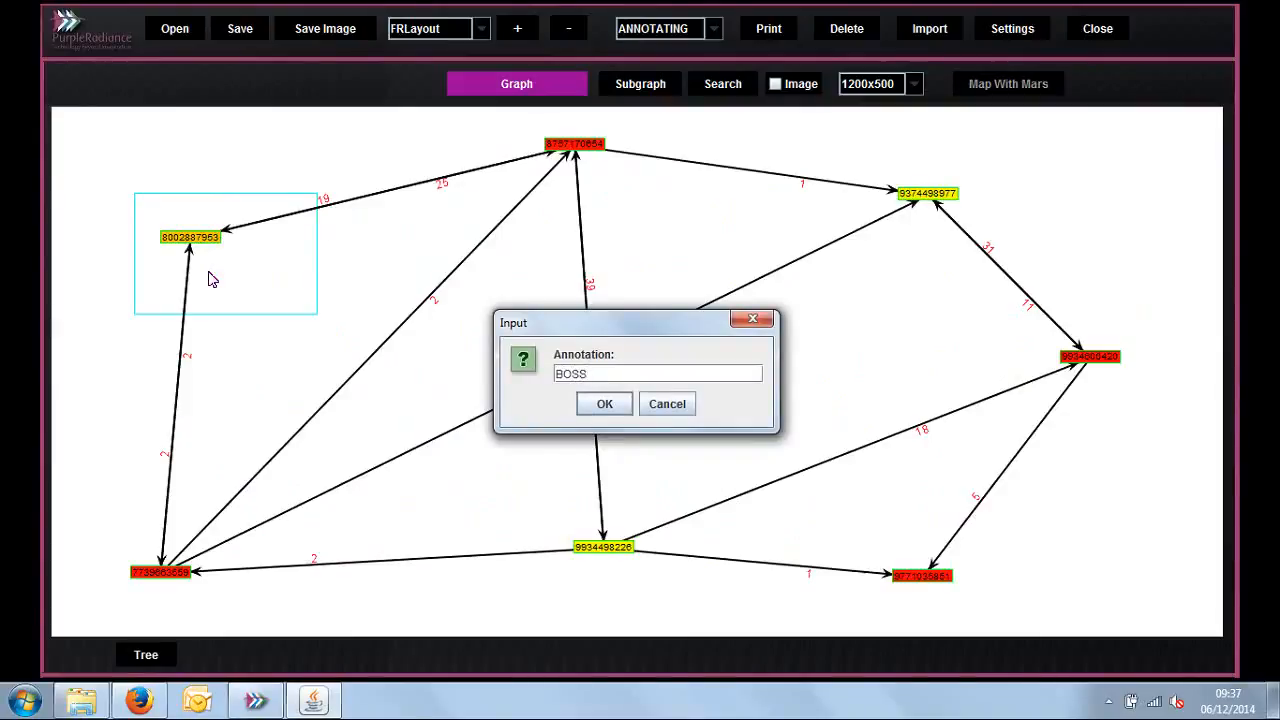
key("Return")
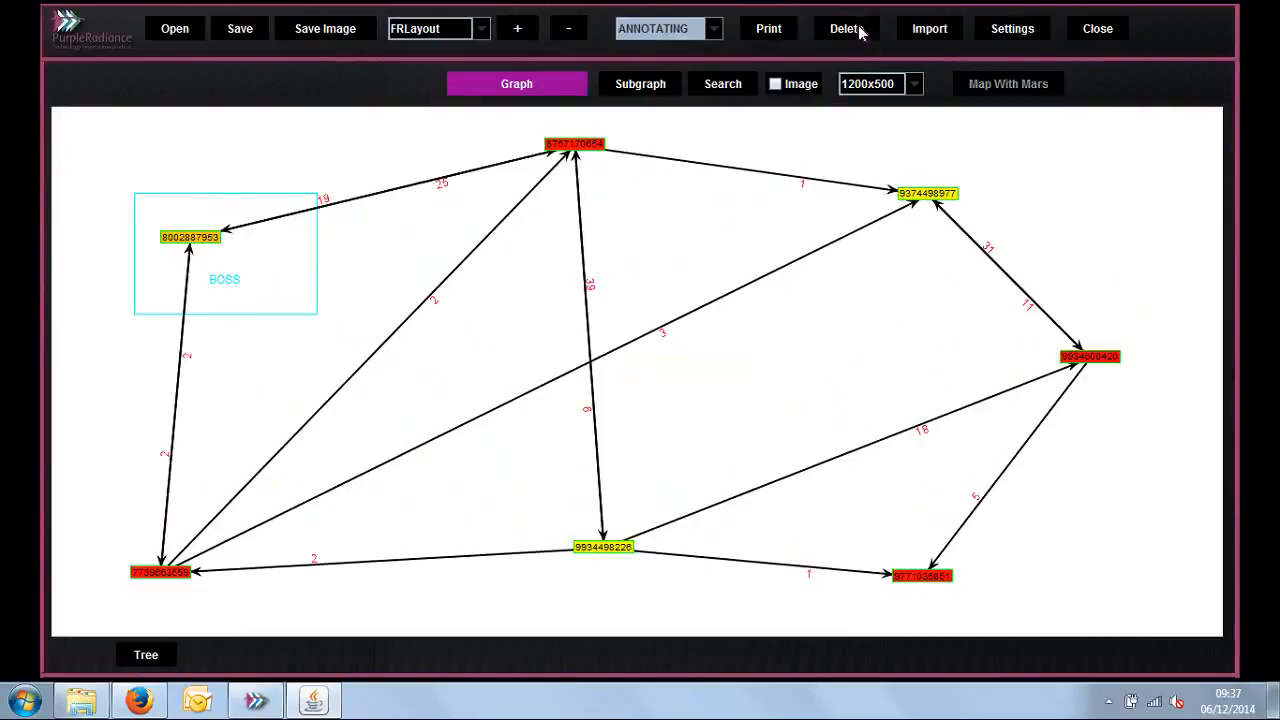
Step: Open the graph settings, check the options under Graph and Arrow, and close them without changes
left_click(1022, 32)
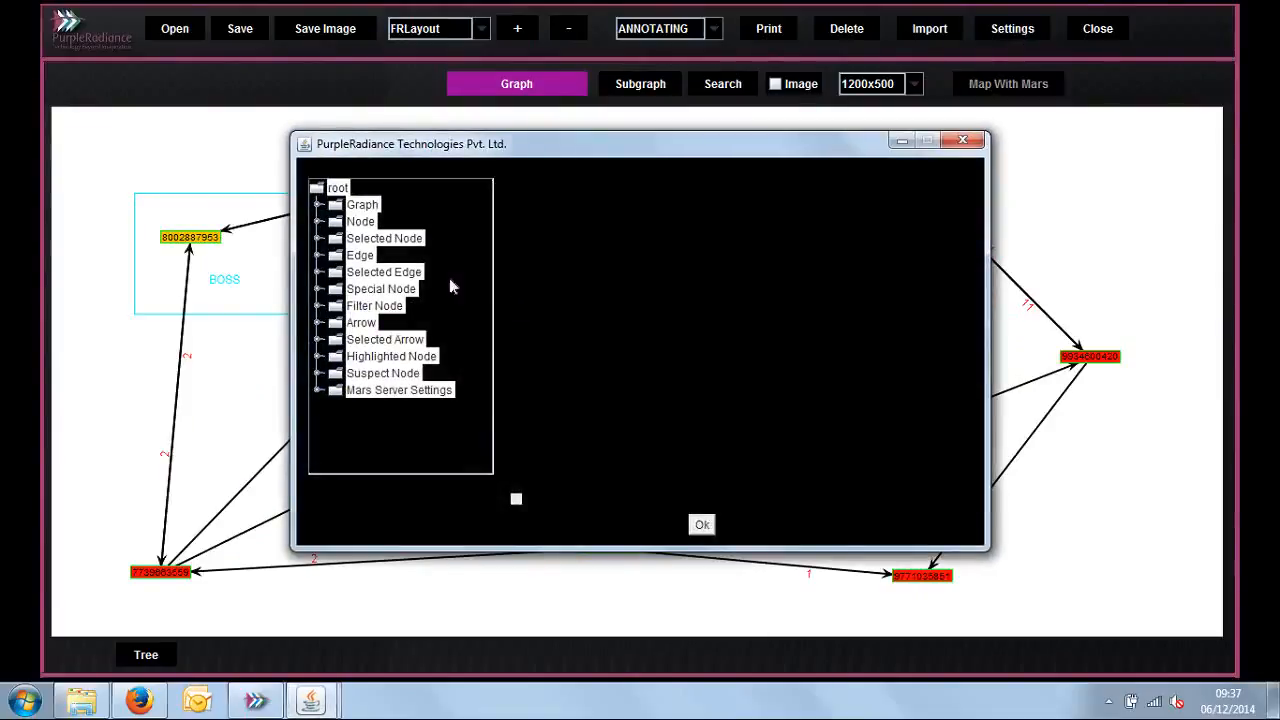
left_click(320, 206)
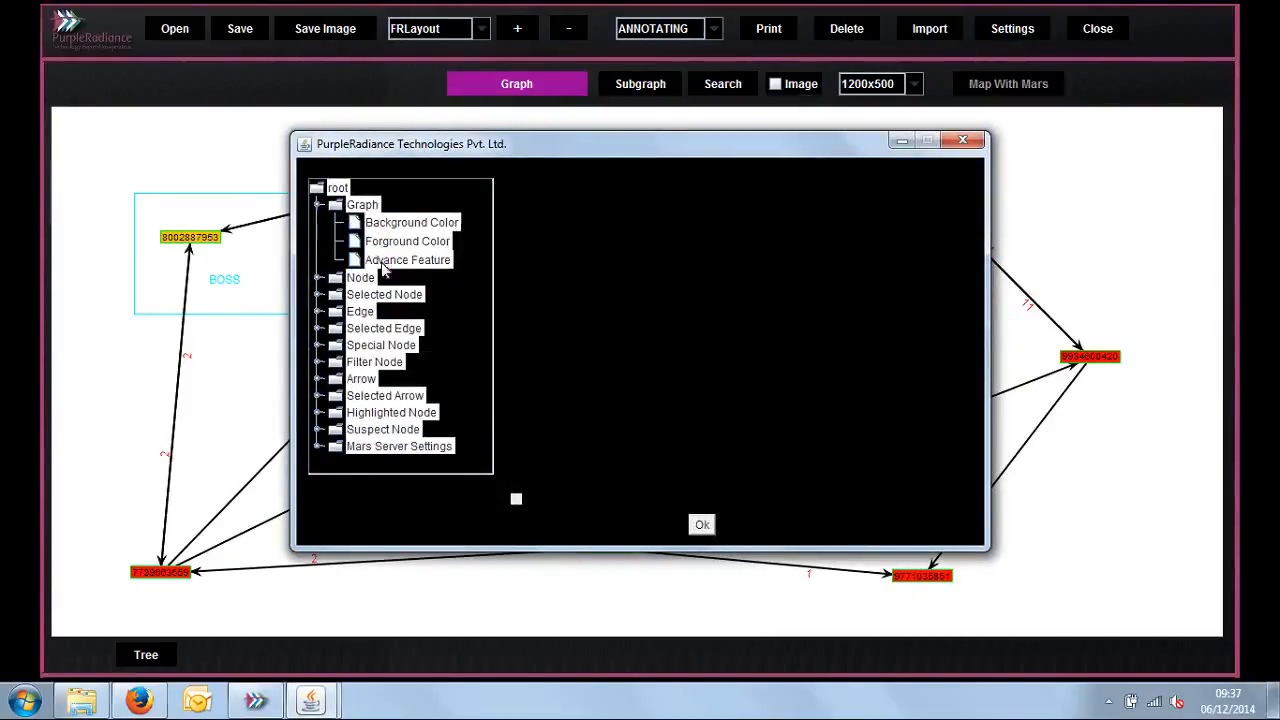
left_click(320, 206)
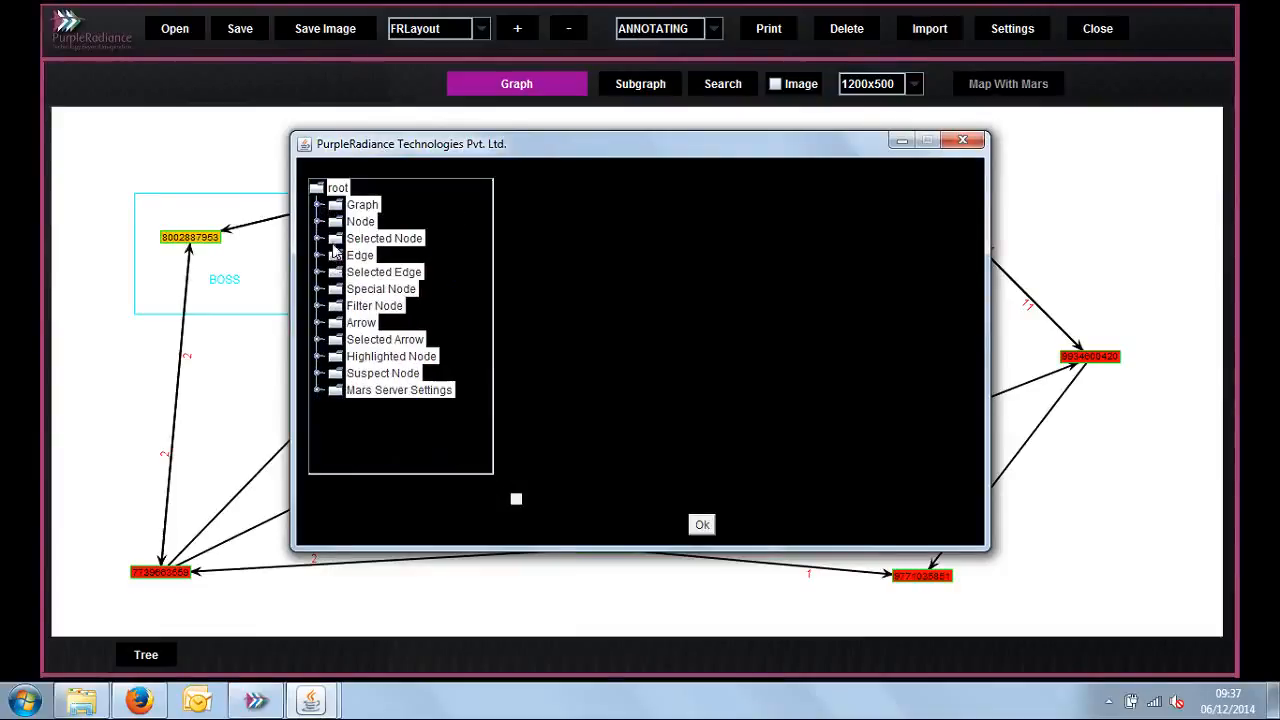
left_click(319, 323)
left_click(319, 323)
left_click(963, 142)
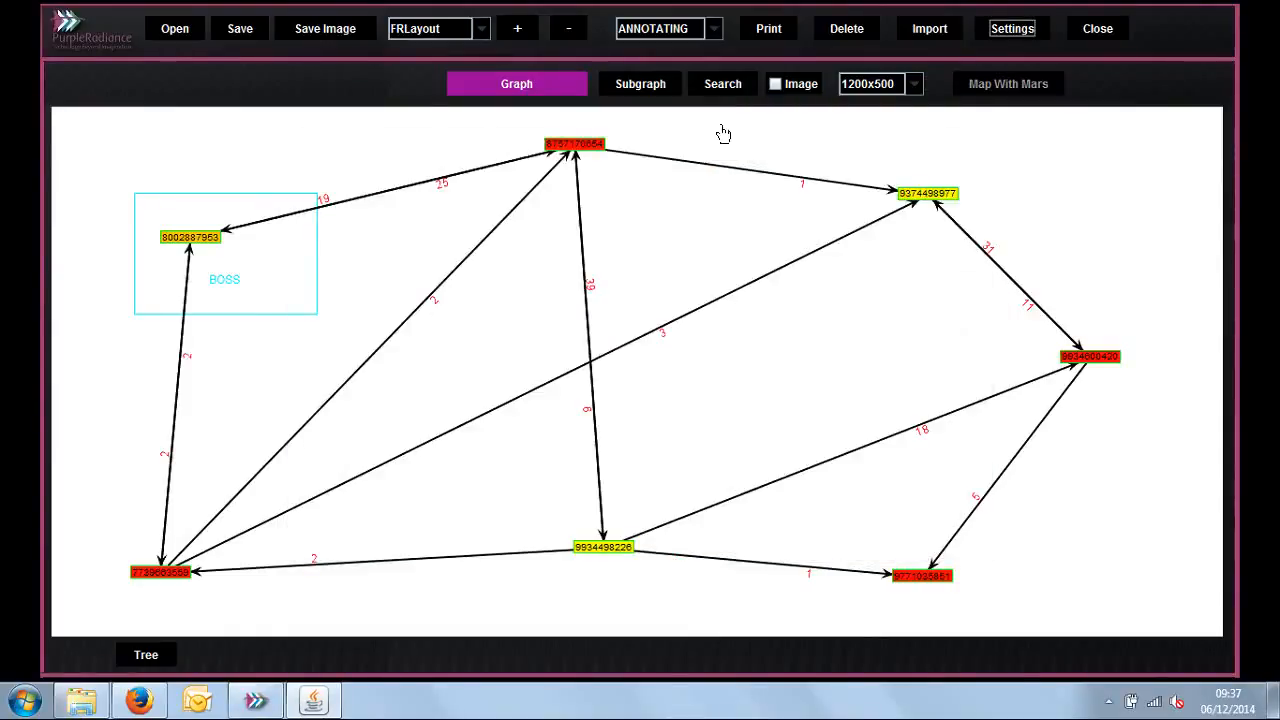
Step: Assign the Dawood Ibrahim1 picture from the Desktop to the graph's rightmost red node in PICKING mode, and enable image display
left_click(713, 35)
left_click(650, 65)
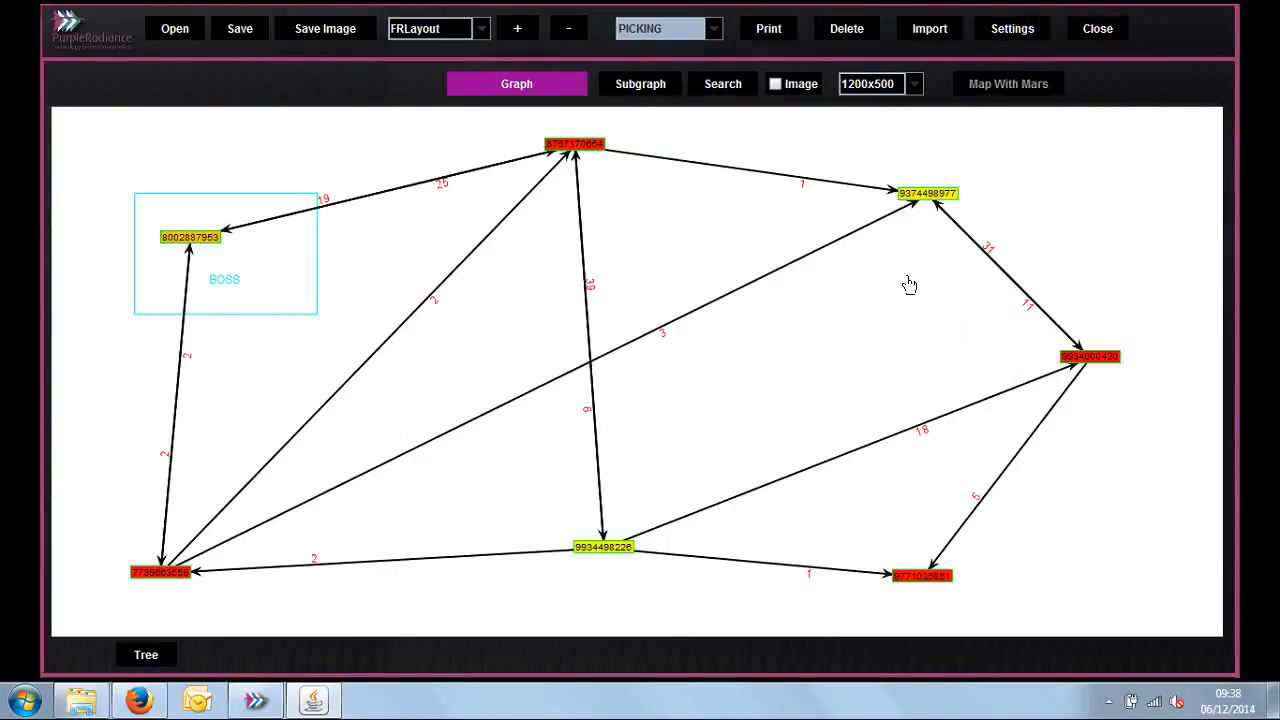
right_click(1110, 364)
left_click(1145, 386)
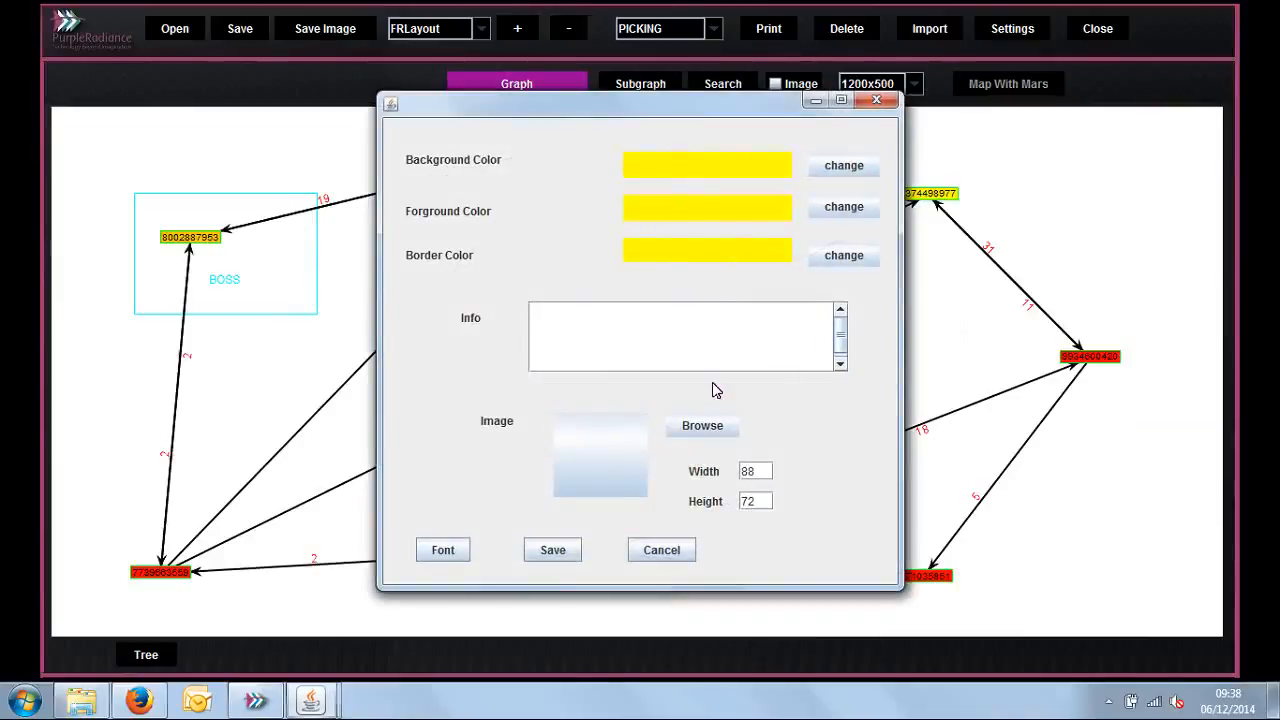
left_click(678, 428)
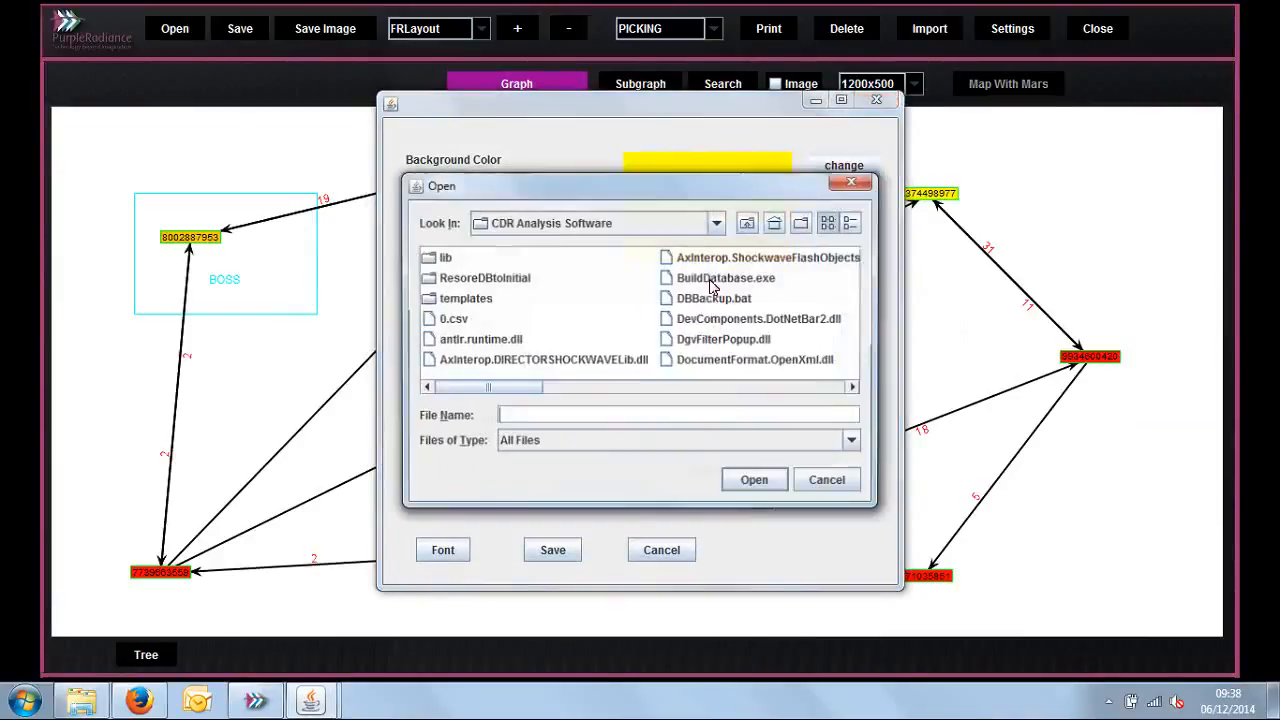
left_click(770, 228)
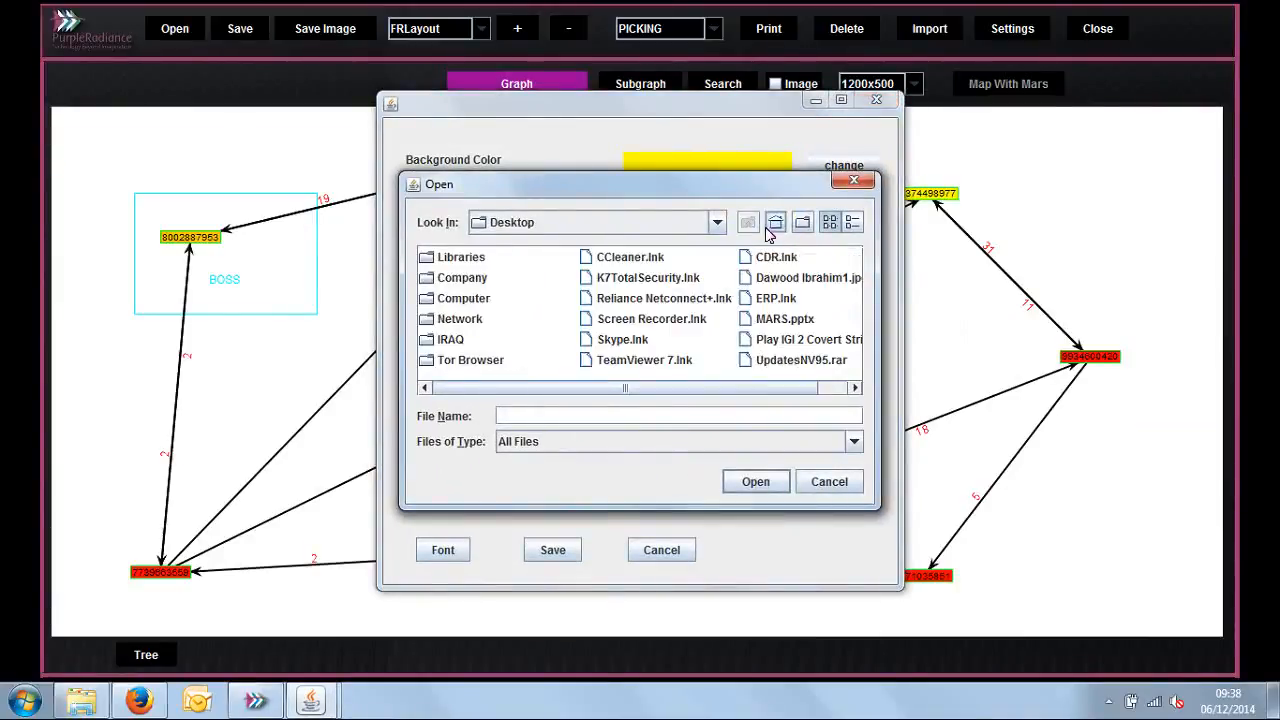
left_click(800, 278)
left_click(752, 481)
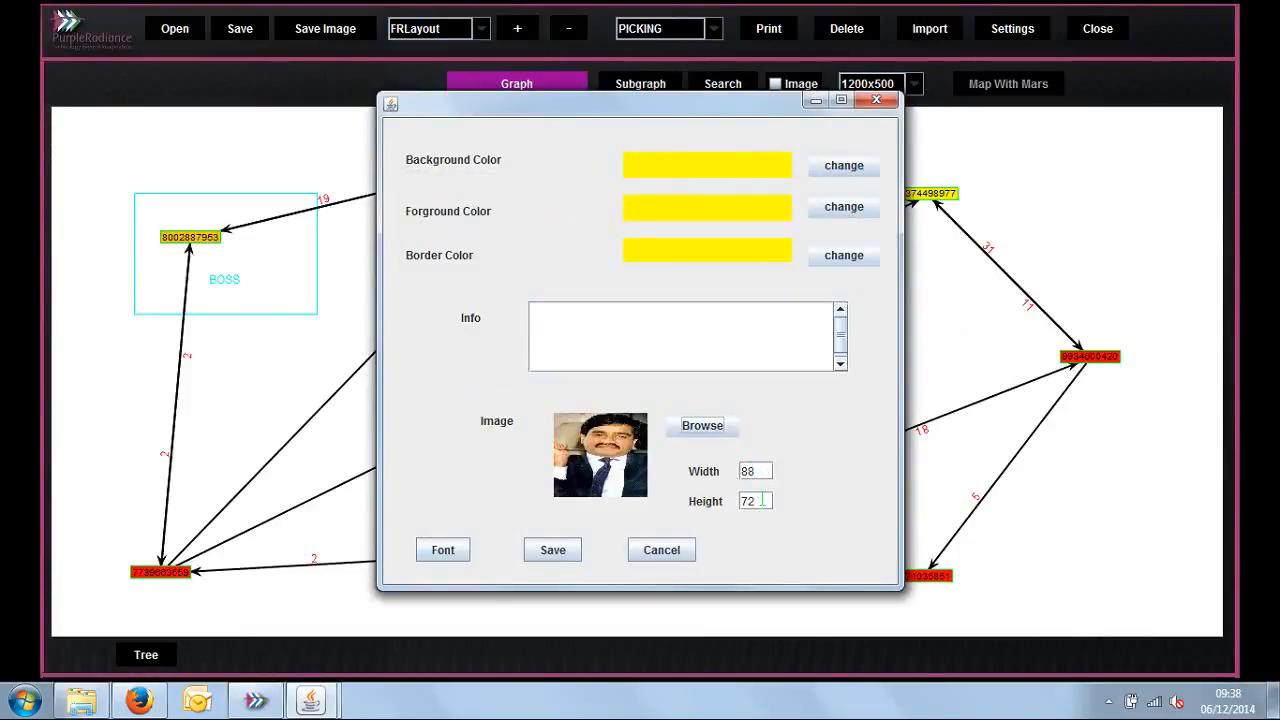
left_click(560, 550)
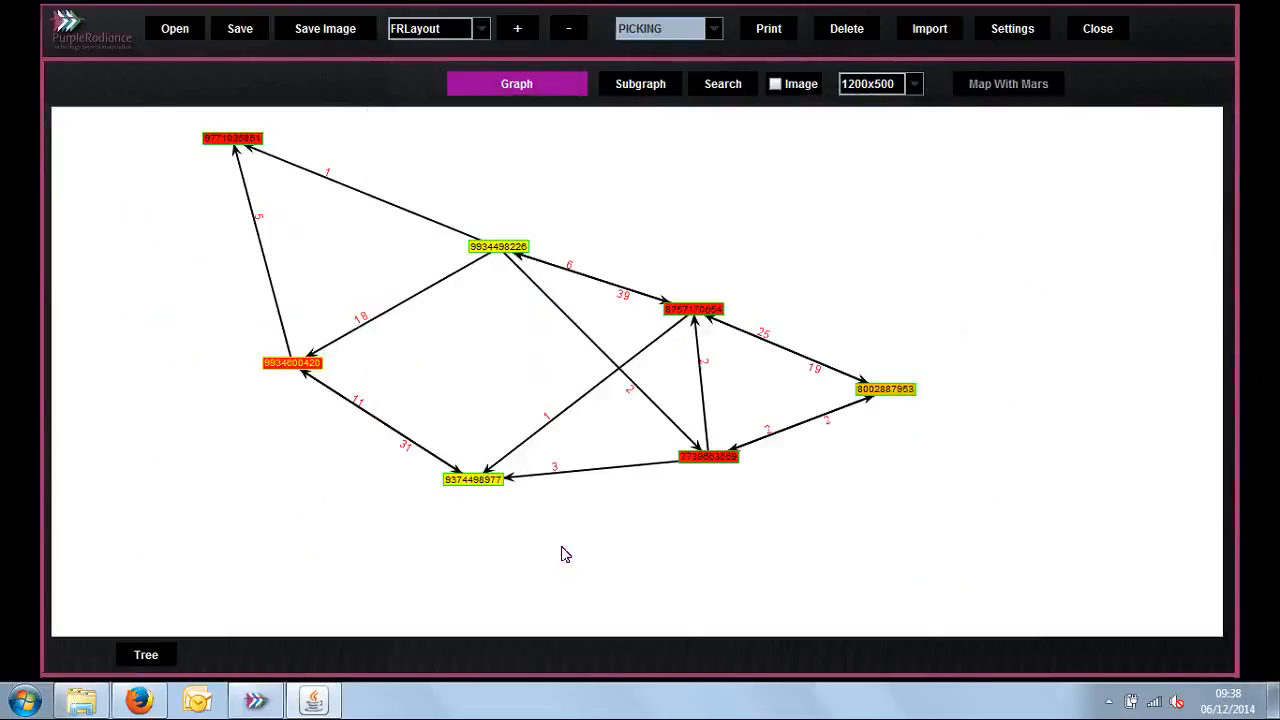
left_click(775, 86)
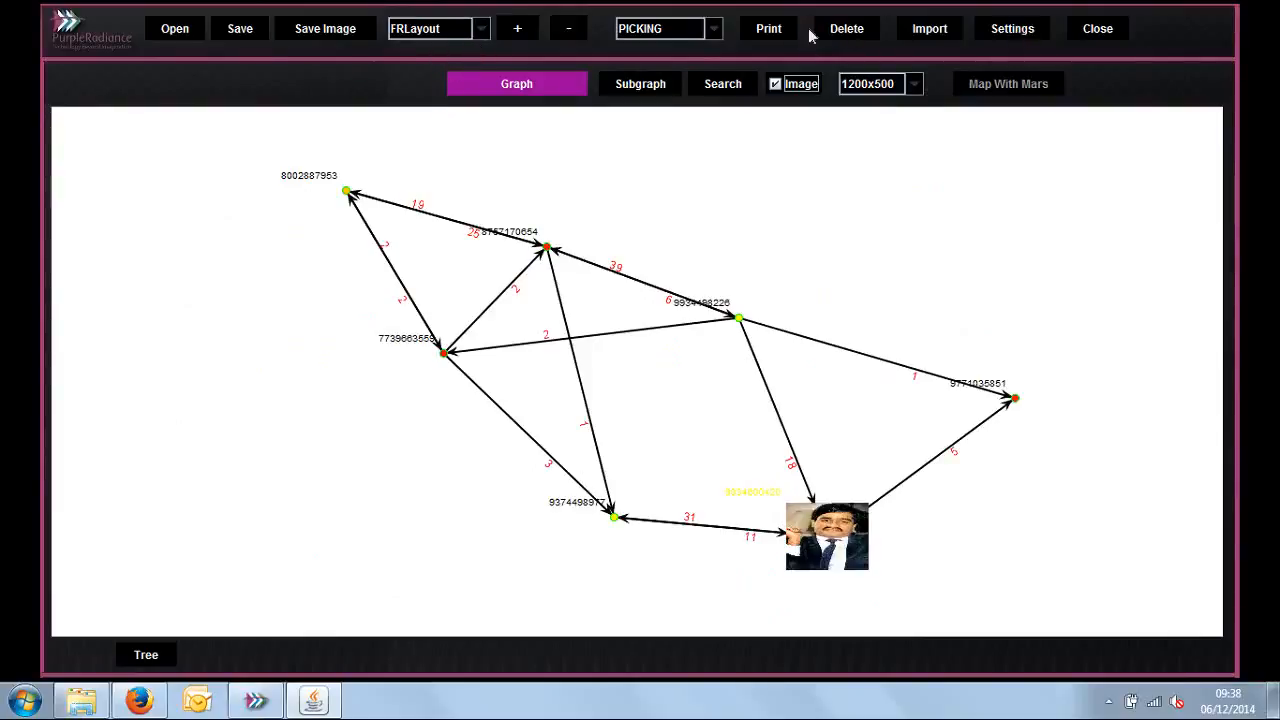
Step: Save the Relation graph as an image named TERRORISM on the Desktop
left_click(312, 34)
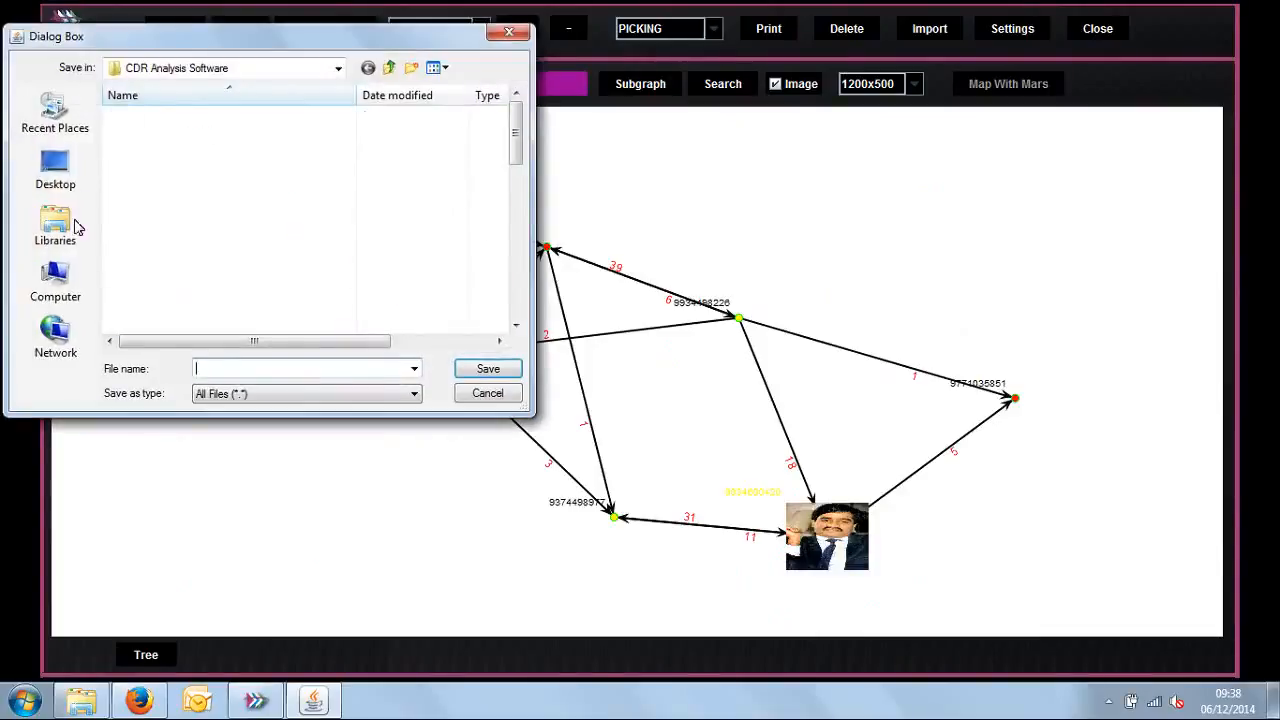
left_click(70, 183)
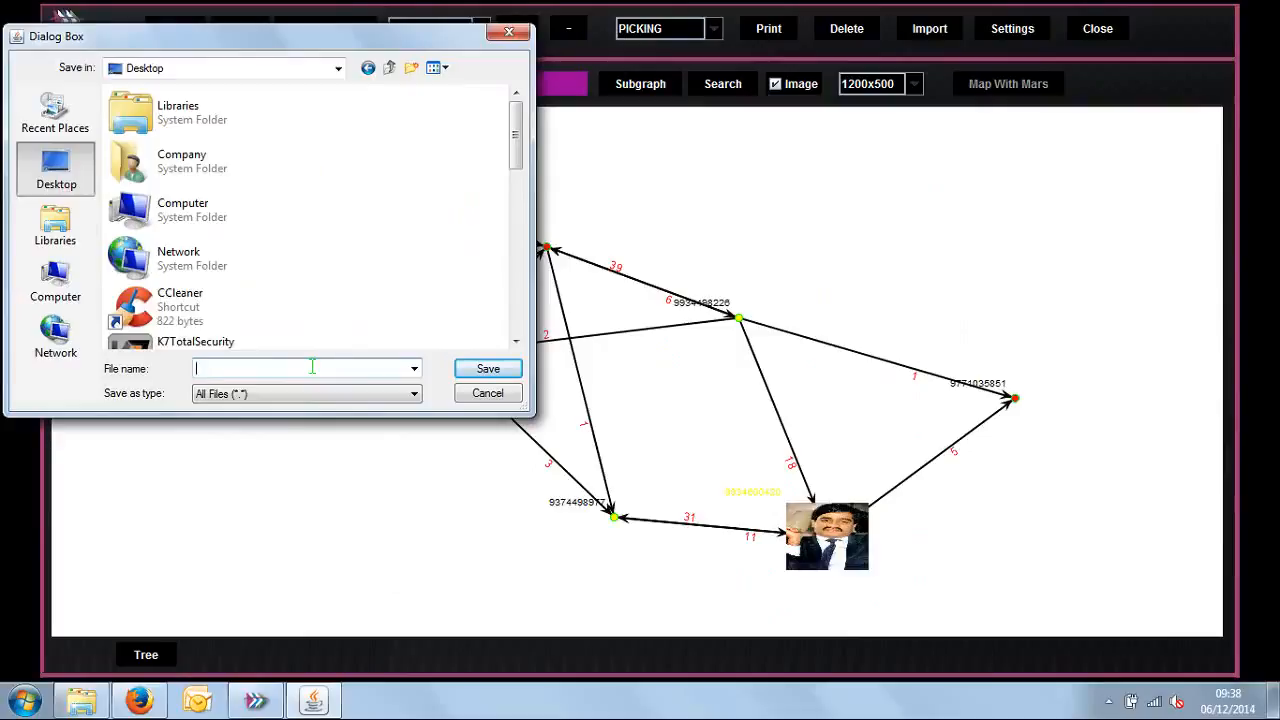
type("1")
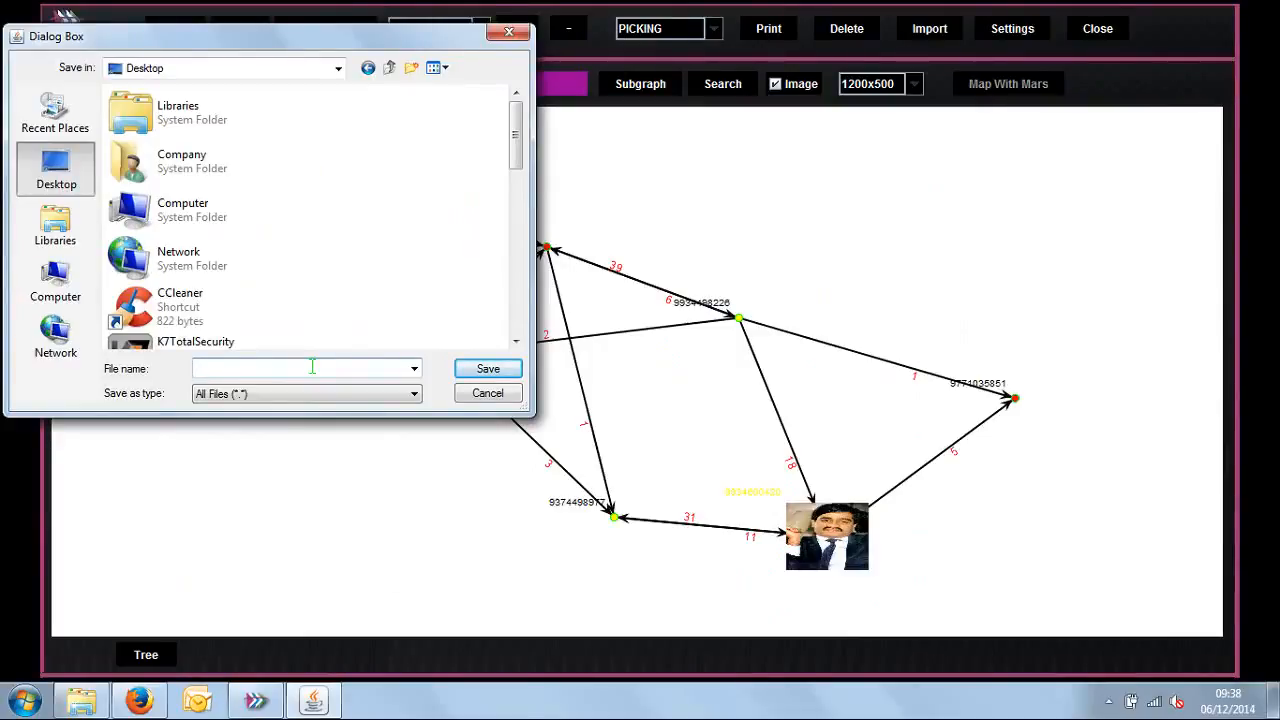
type("TERRORISM")
left_click(468, 370)
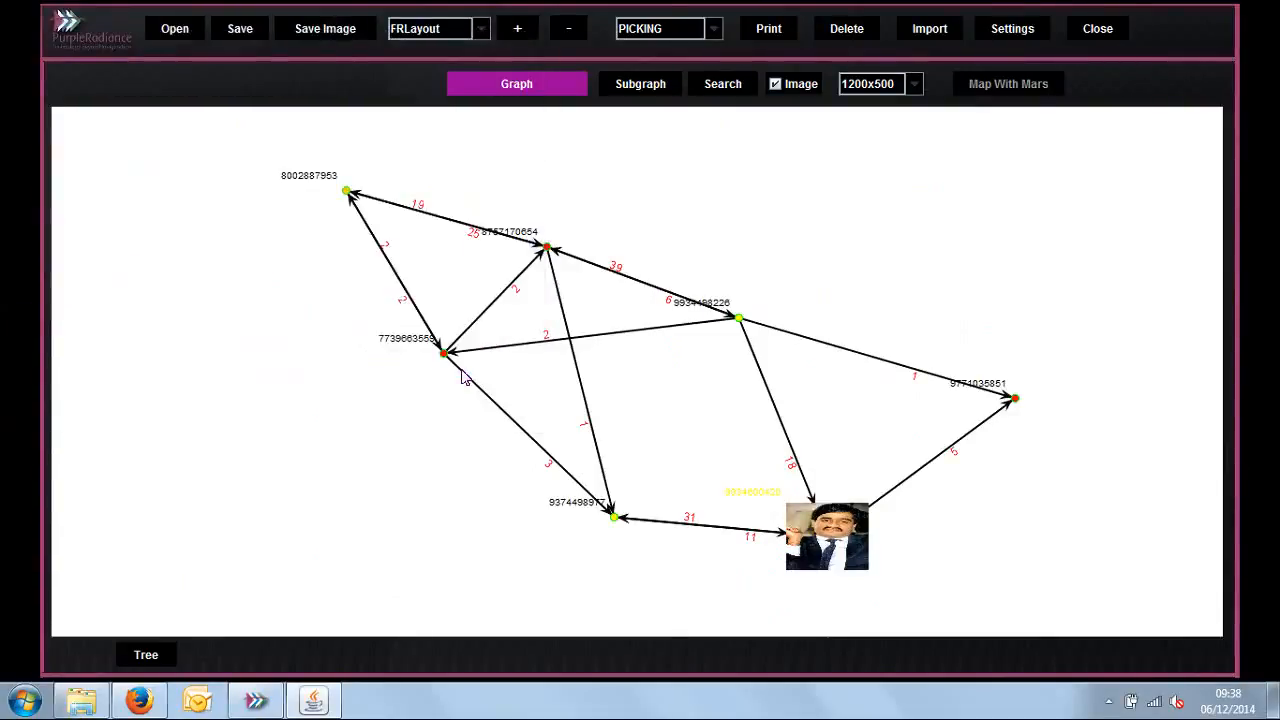
Step: Show the desktop with its icons, open the saved TERRORISM.jpg to check the graph image, and close the viewer
right_click(435, 704)
left_click(482, 614)
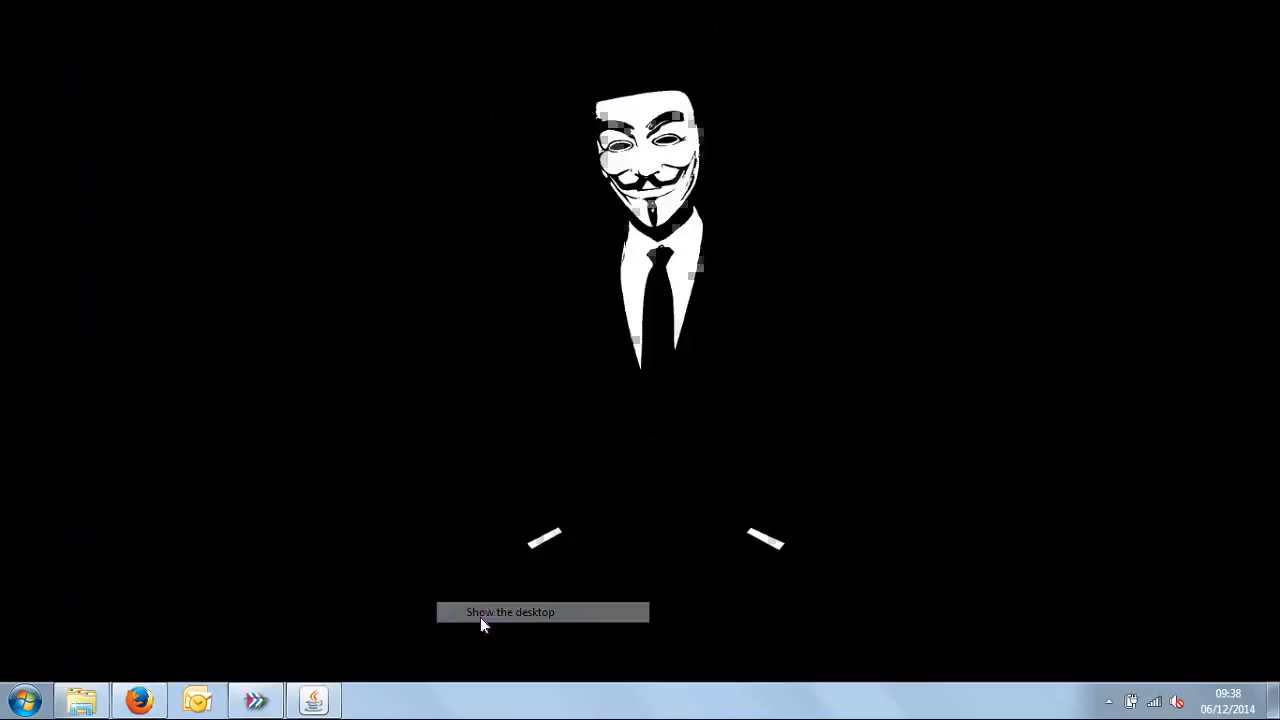
right_click(556, 358)
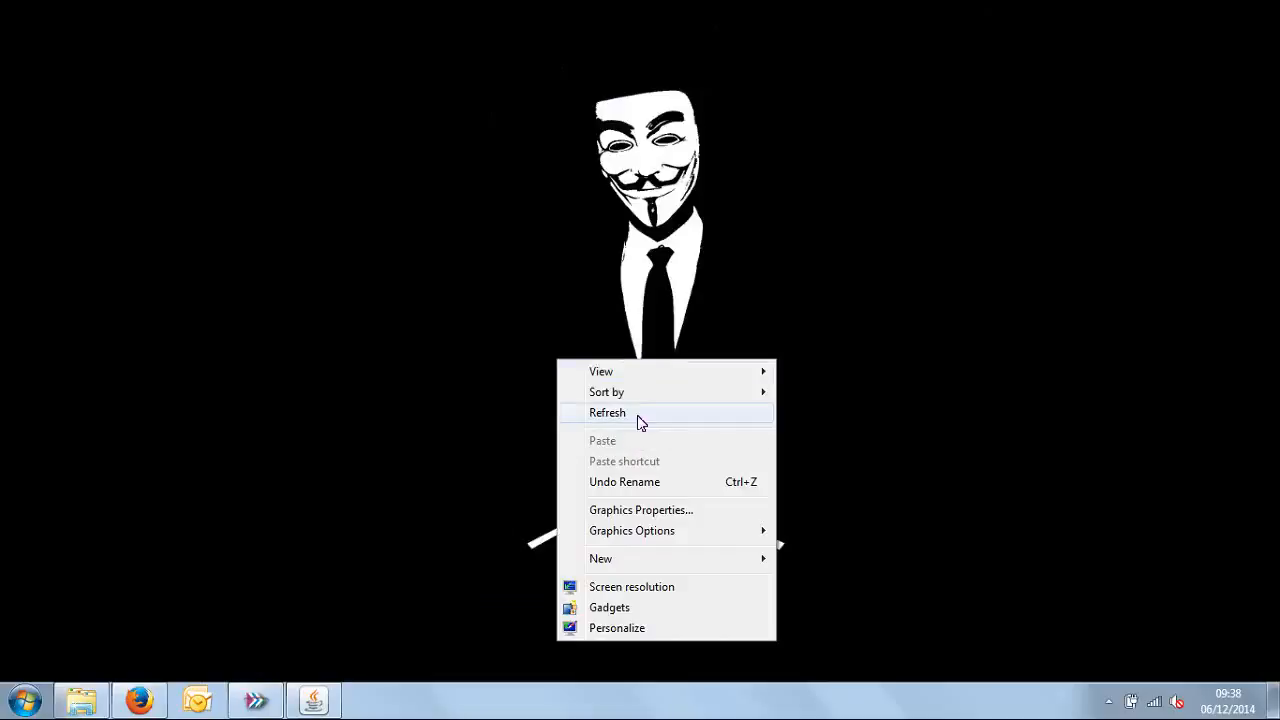
mouse_move(775, 372)
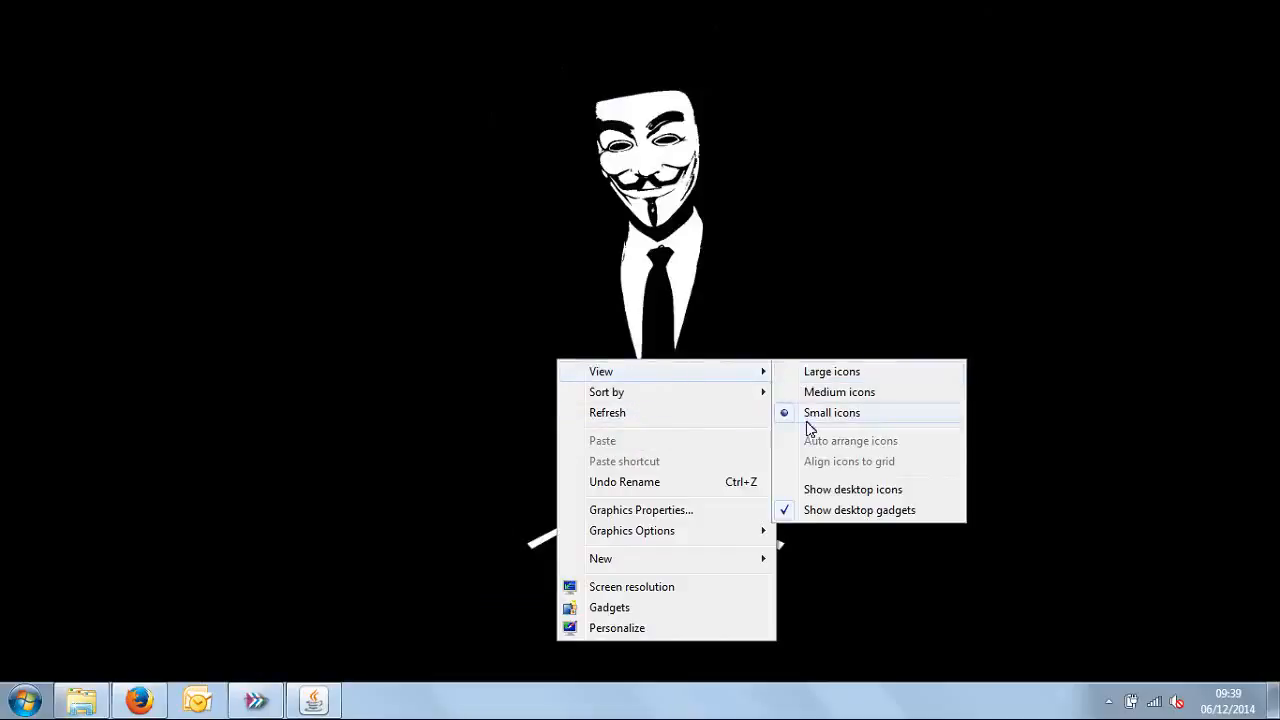
left_click(816, 490)
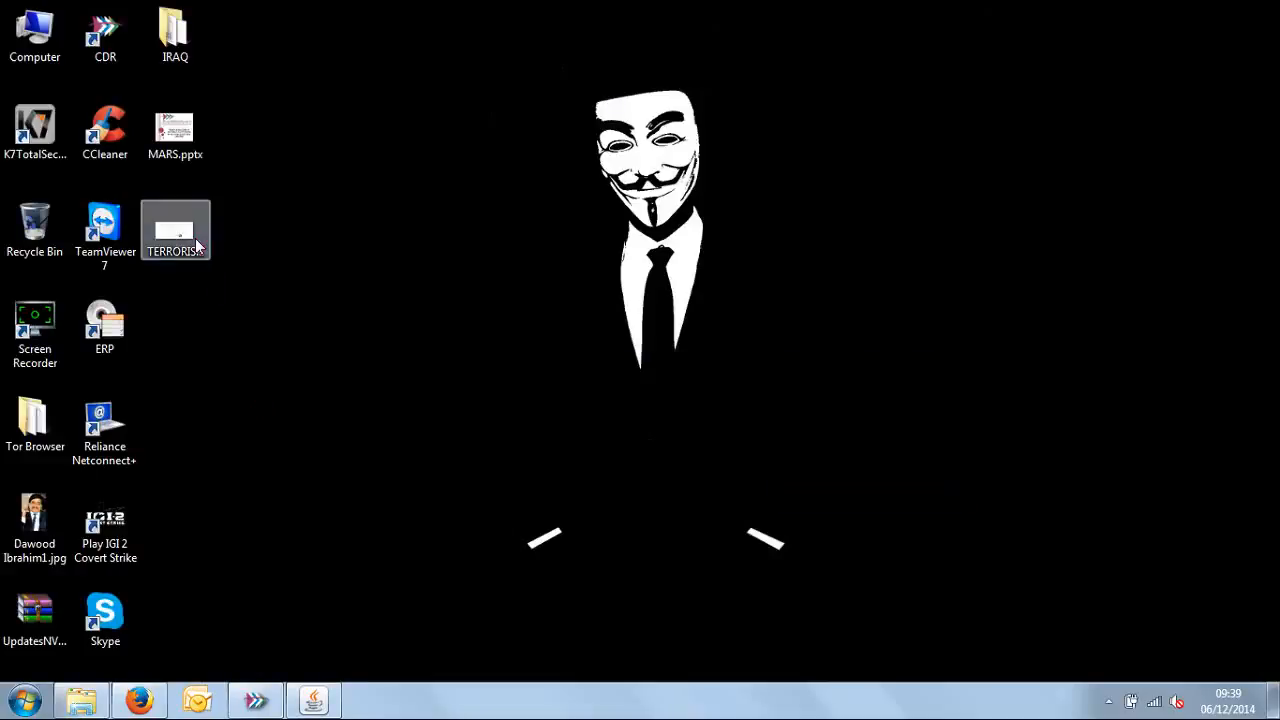
left_click(203, 247)
key("Return")
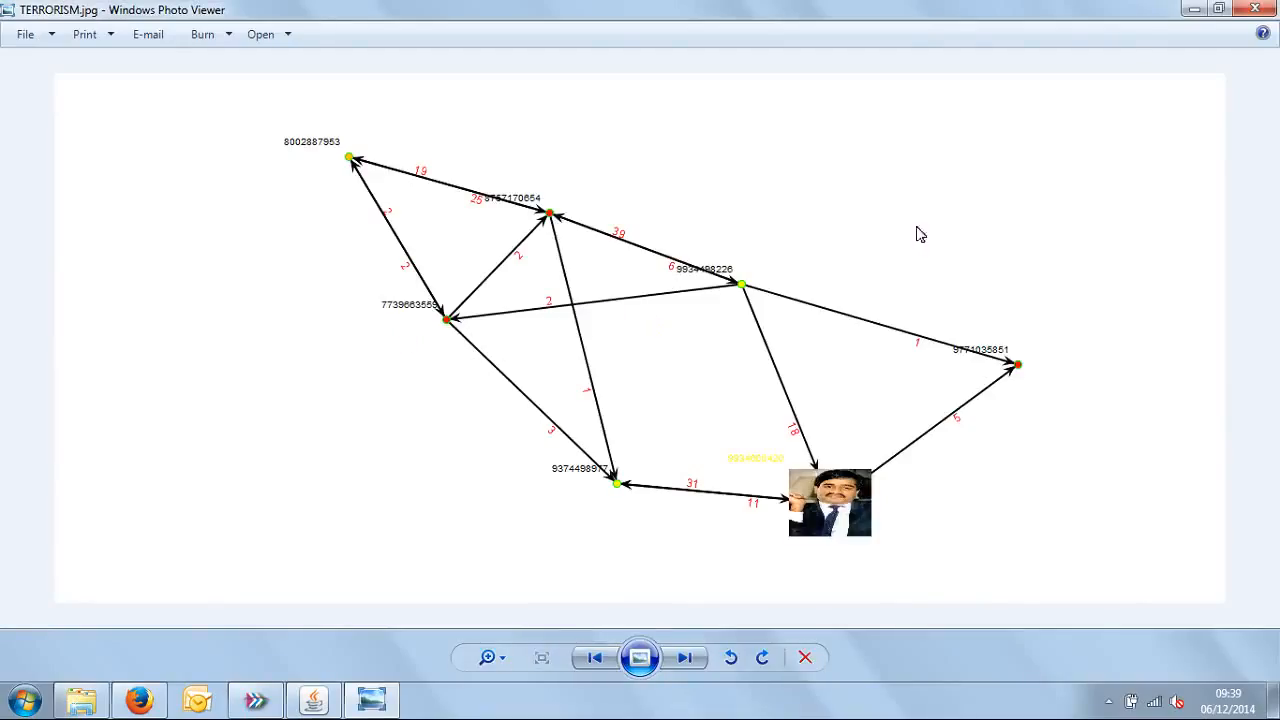
left_click(1255, 9)
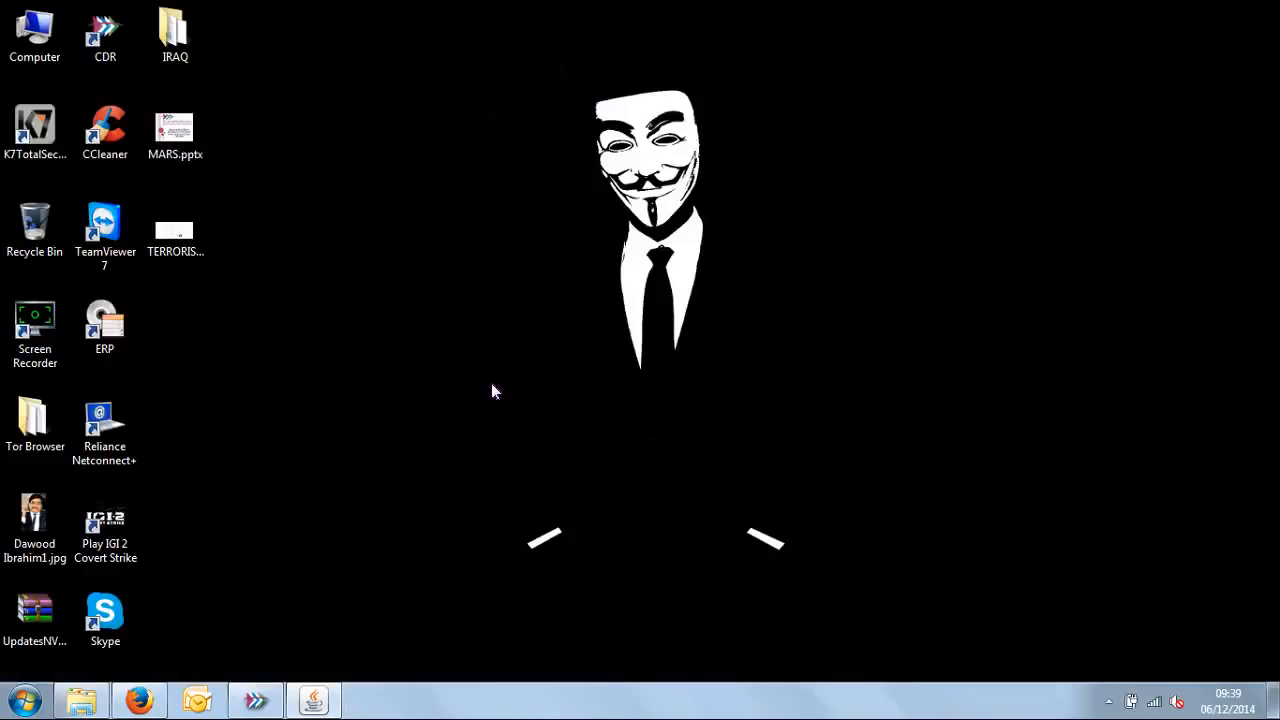
Step: Hide the desktop icons again
right_click(491, 384)
mouse_move(551, 400)
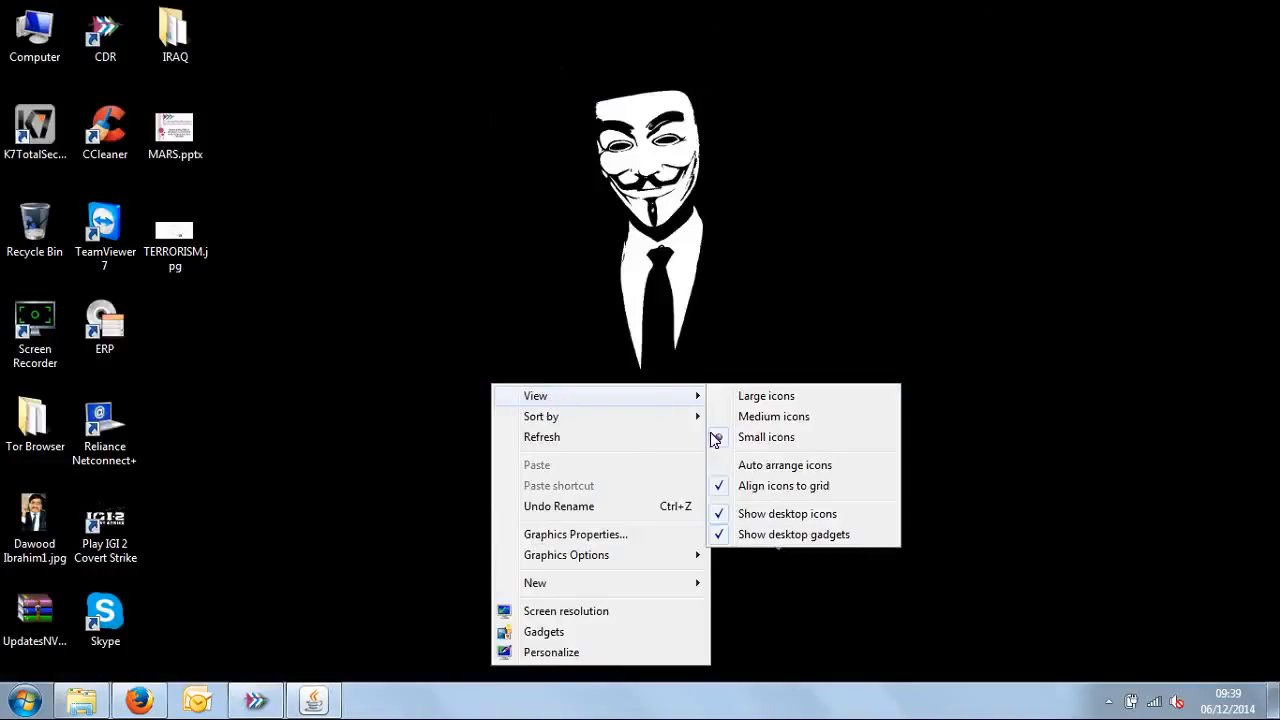
left_click(843, 518)
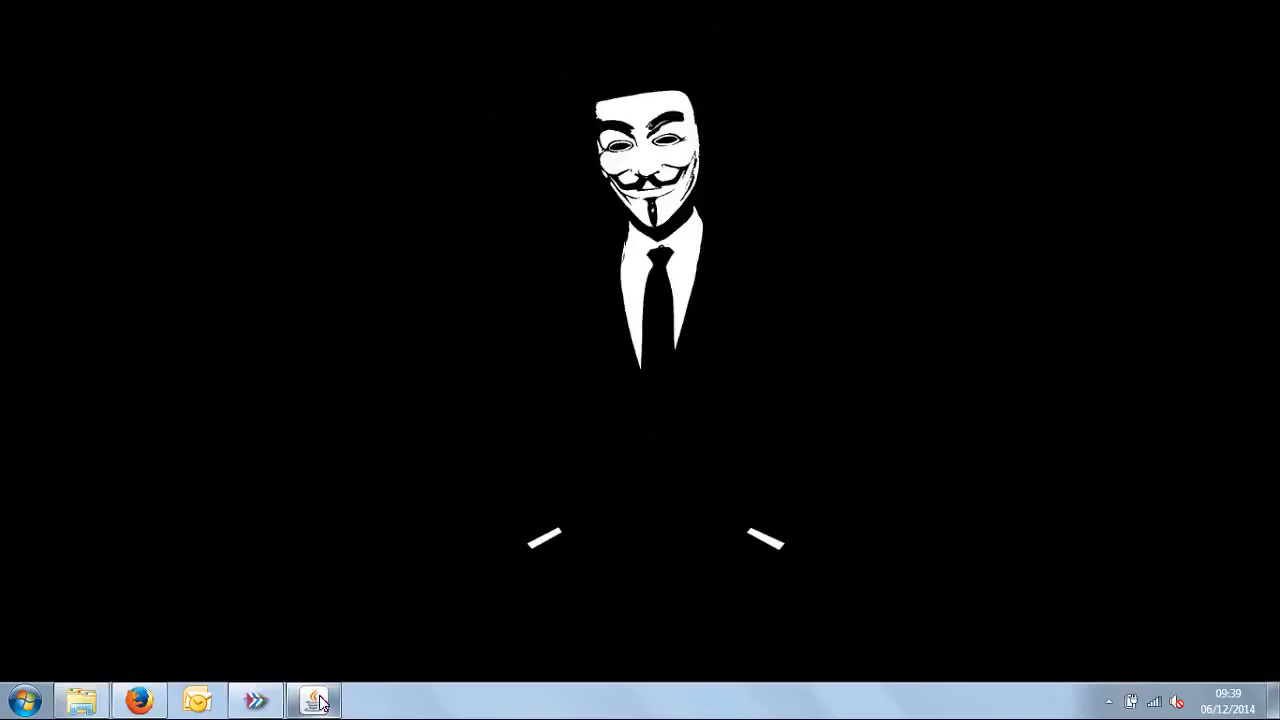
Step: Return to the Relation graph window, close it, and switch back to CDR Analysis Software
left_click(320, 700)
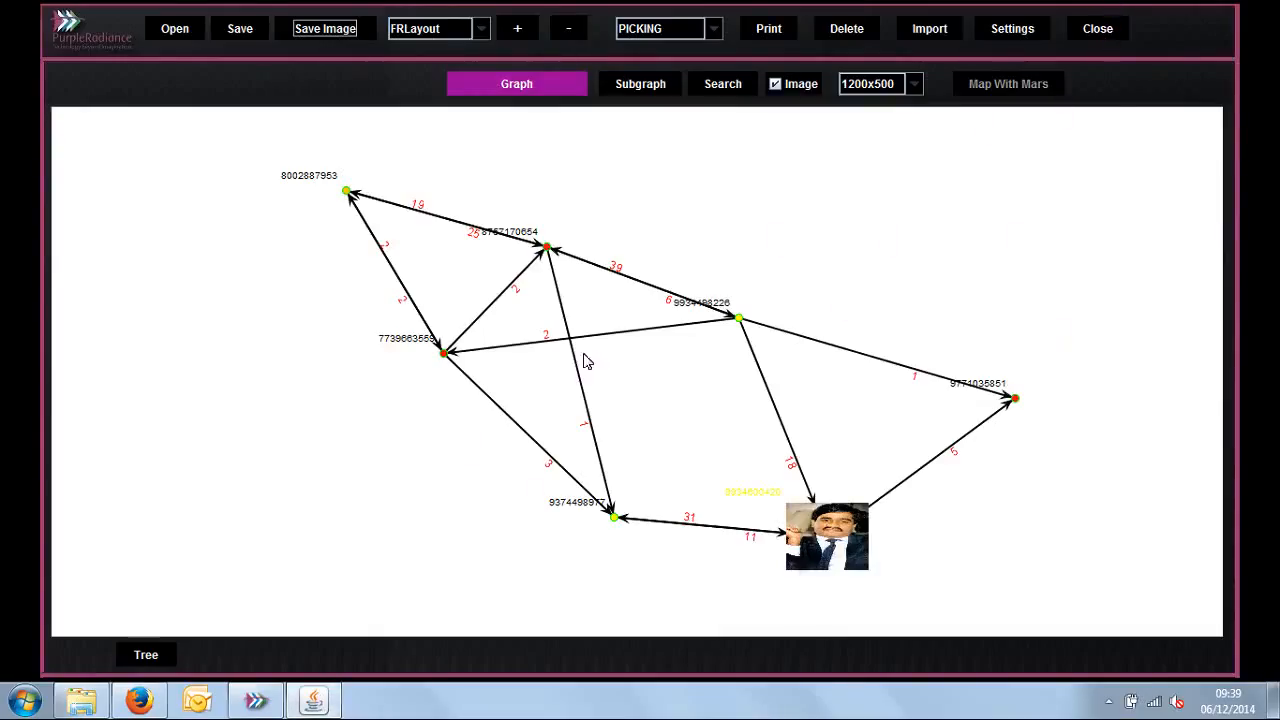
left_click(1099, 30)
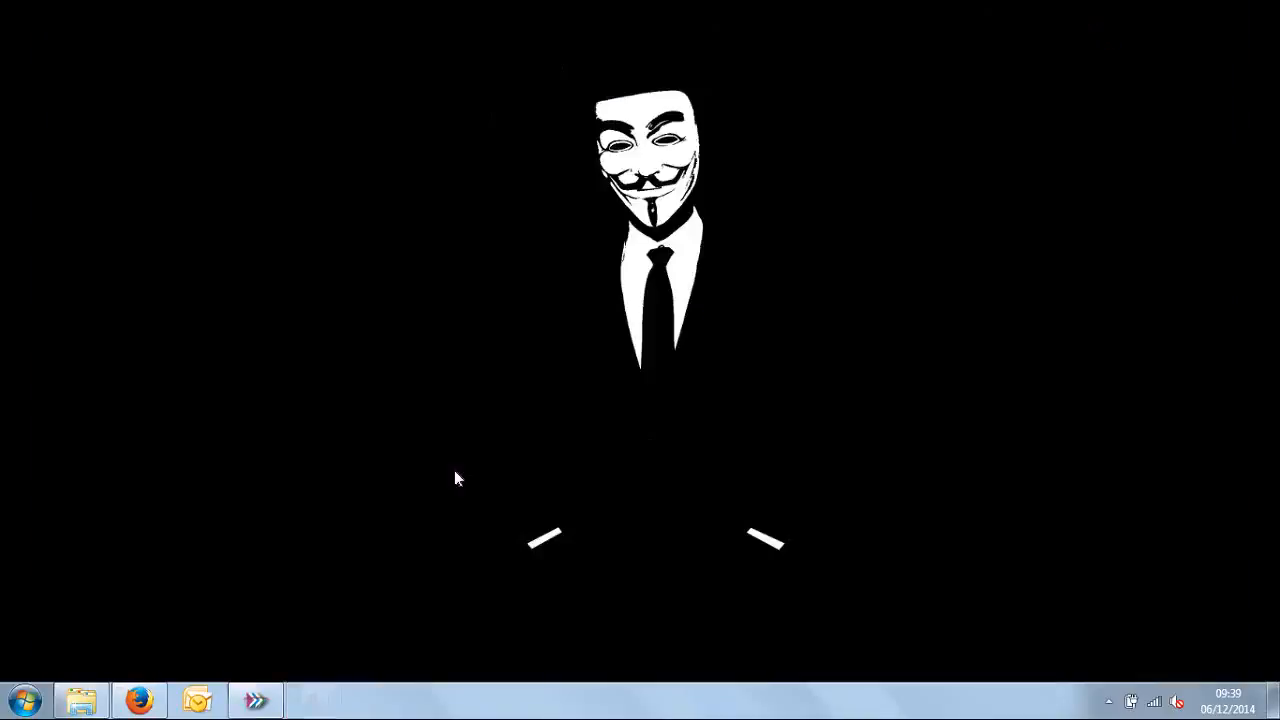
left_click(255, 699)
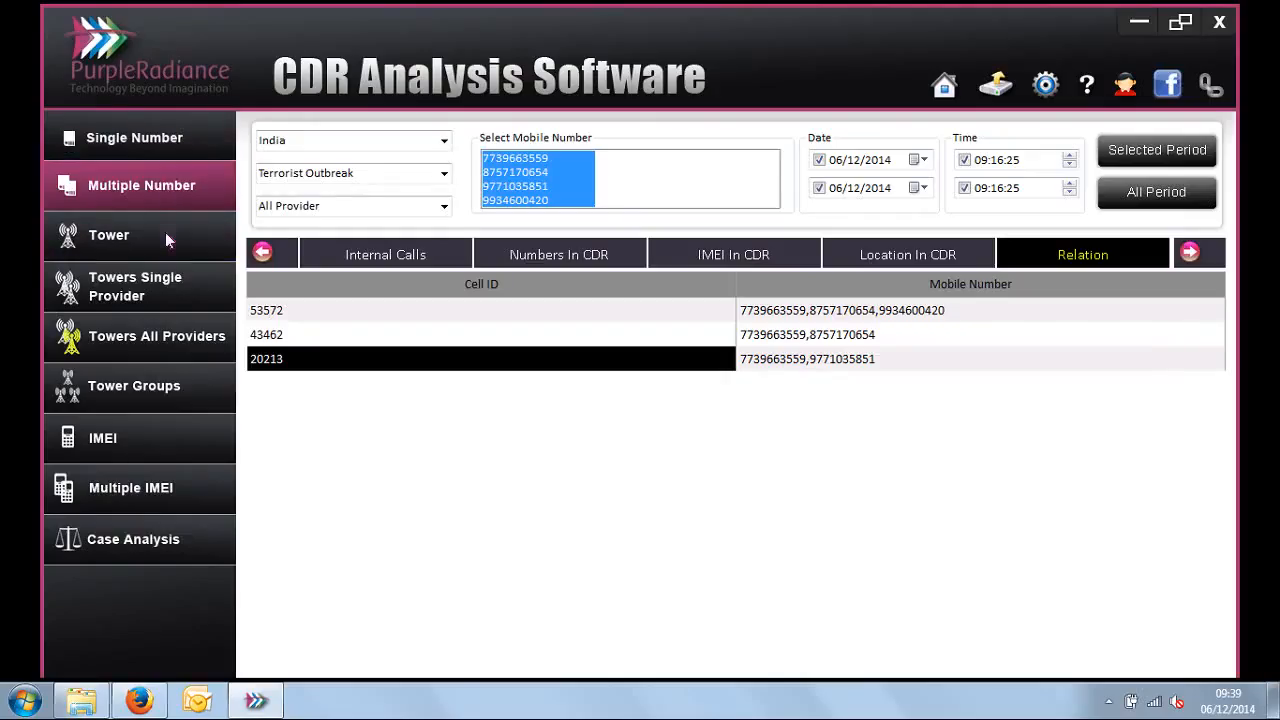
left_click(165, 235)
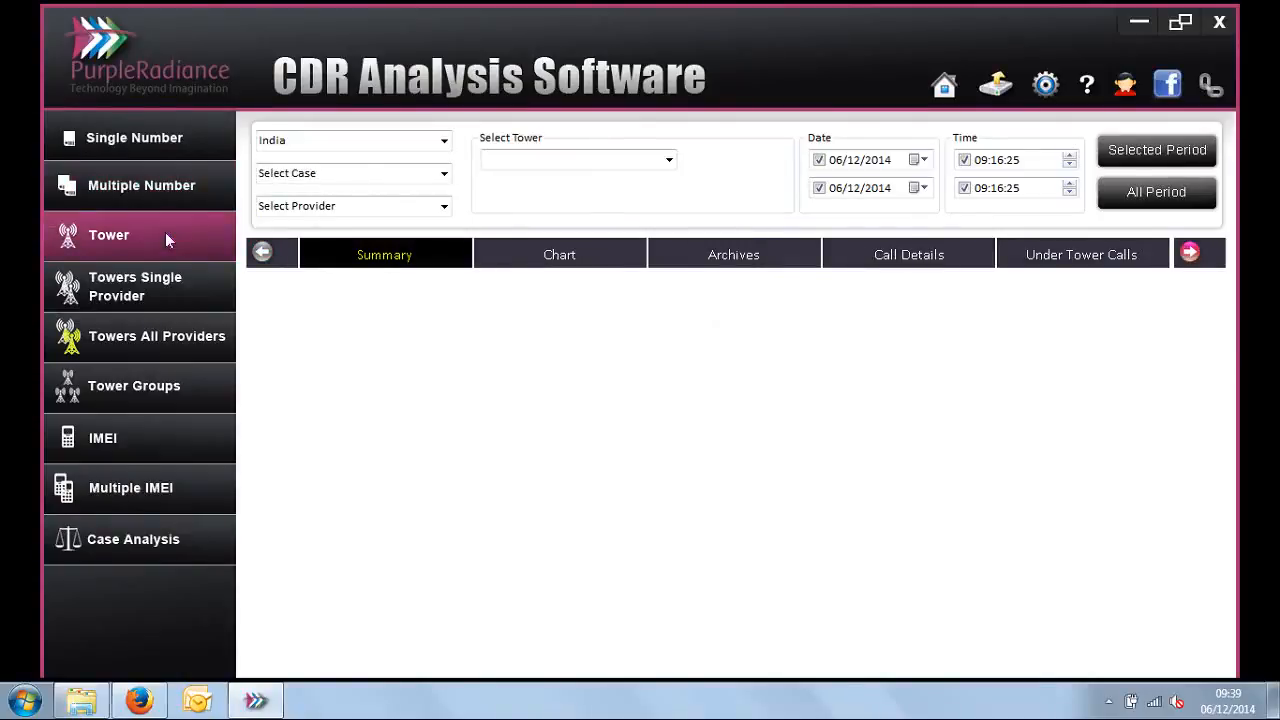
left_click(446, 176)
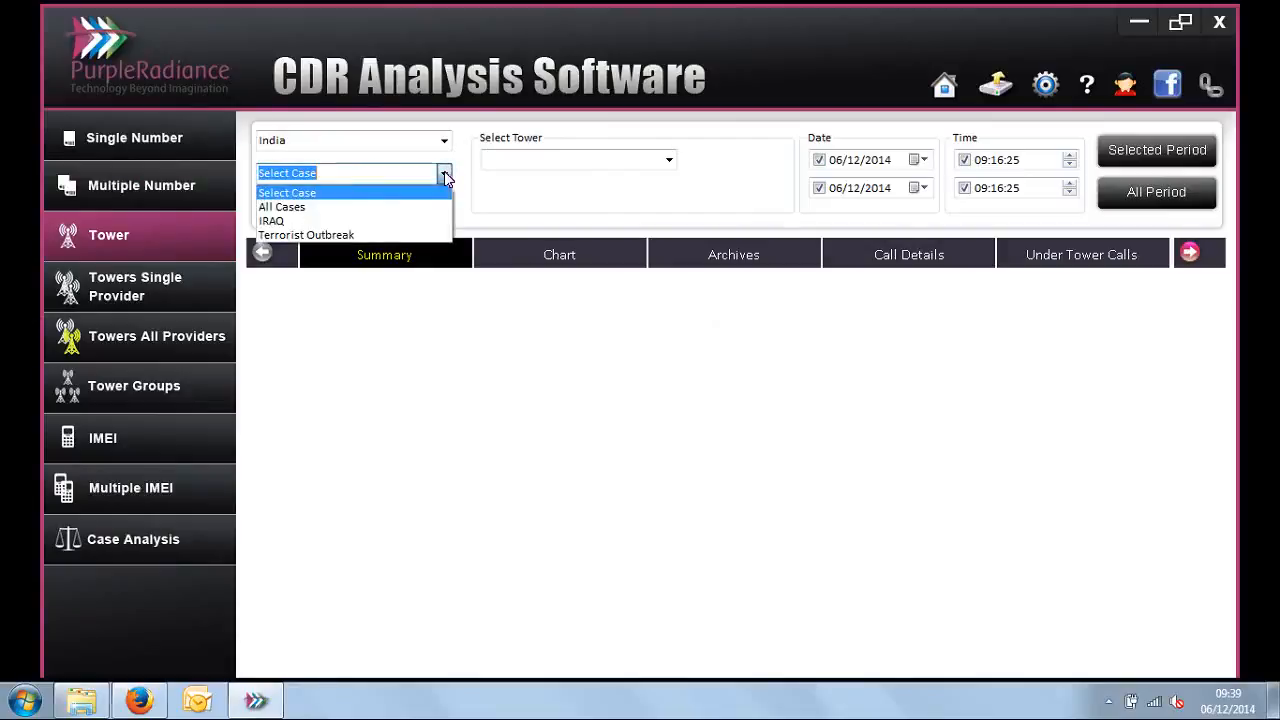
left_click(416, 240)
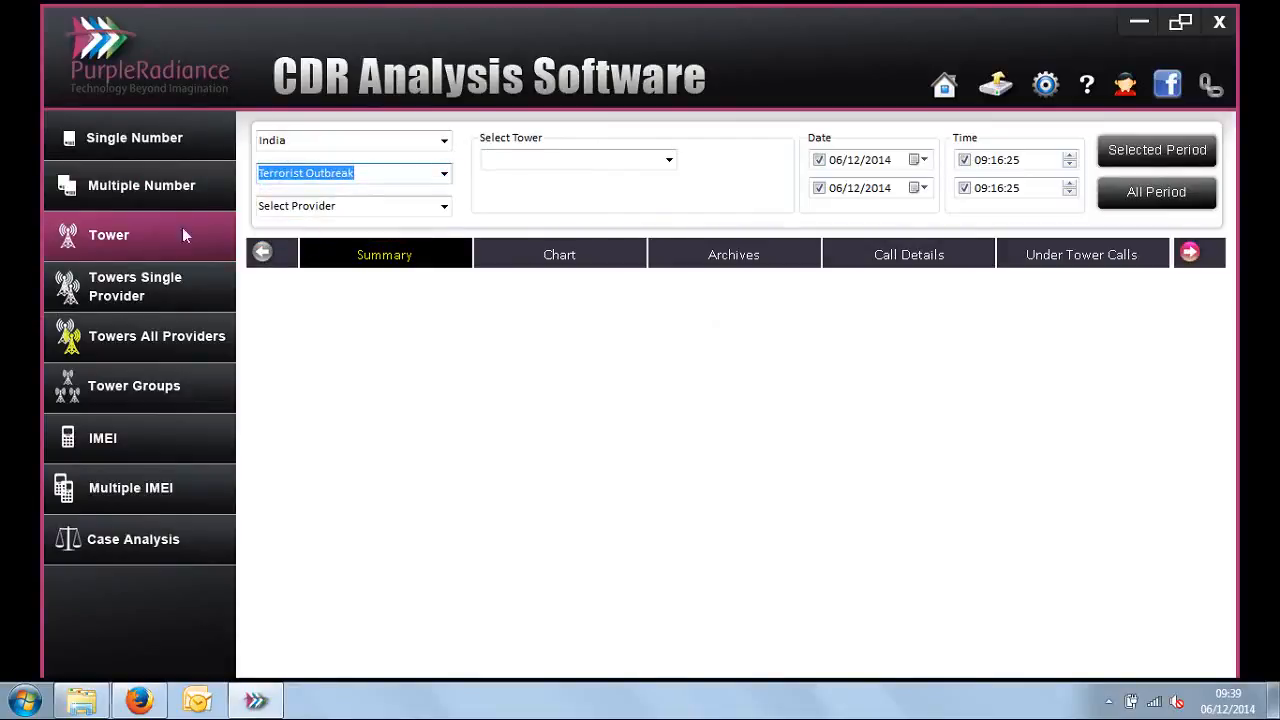
left_click(445, 208)
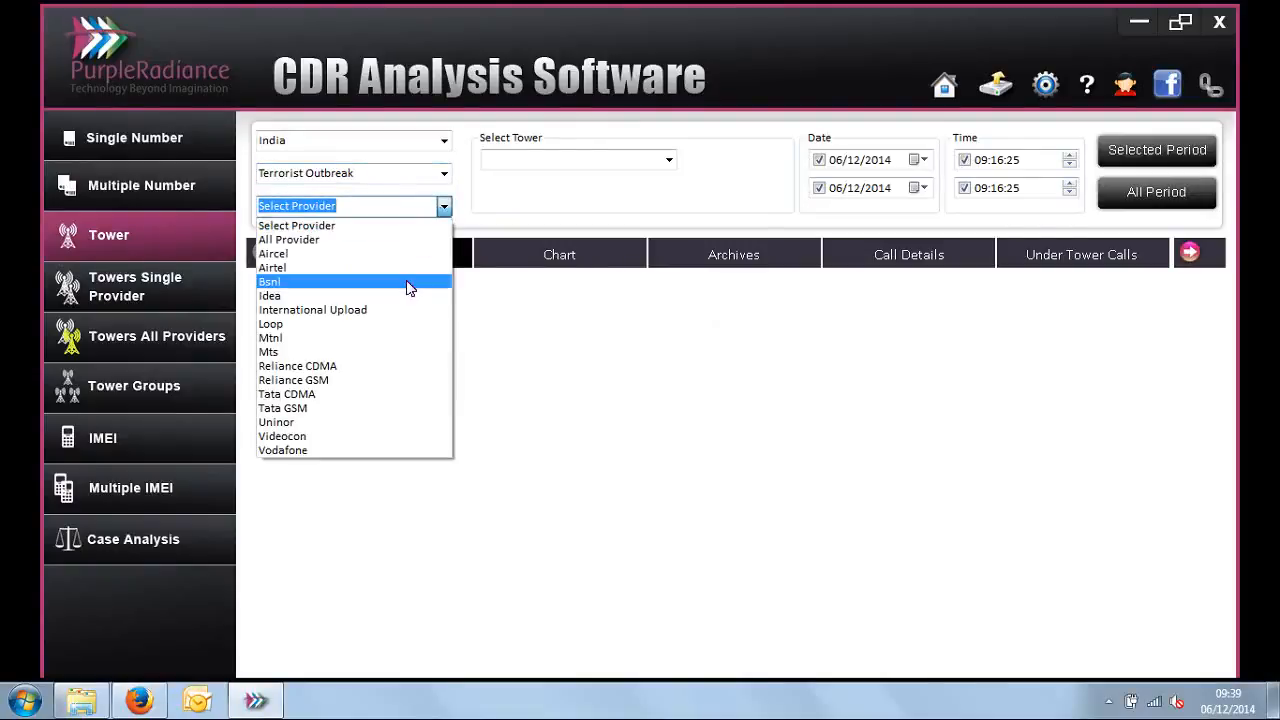
left_click(351, 451)
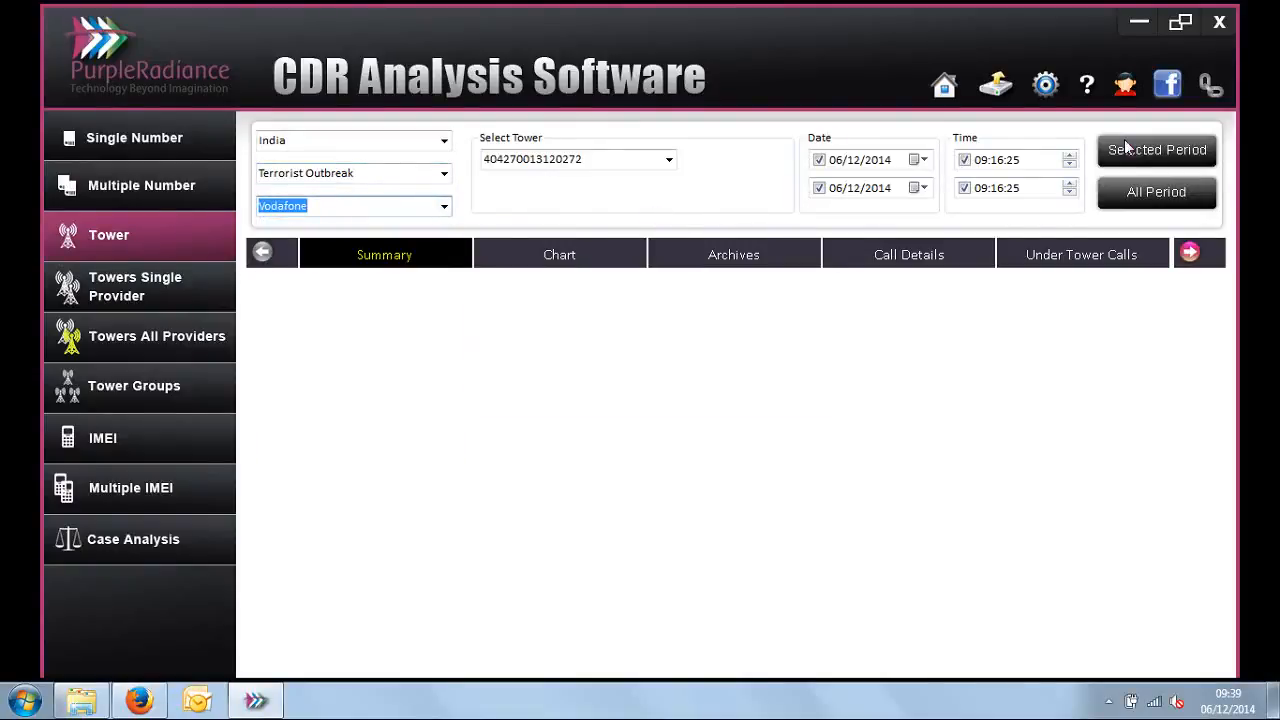
left_click(1131, 187)
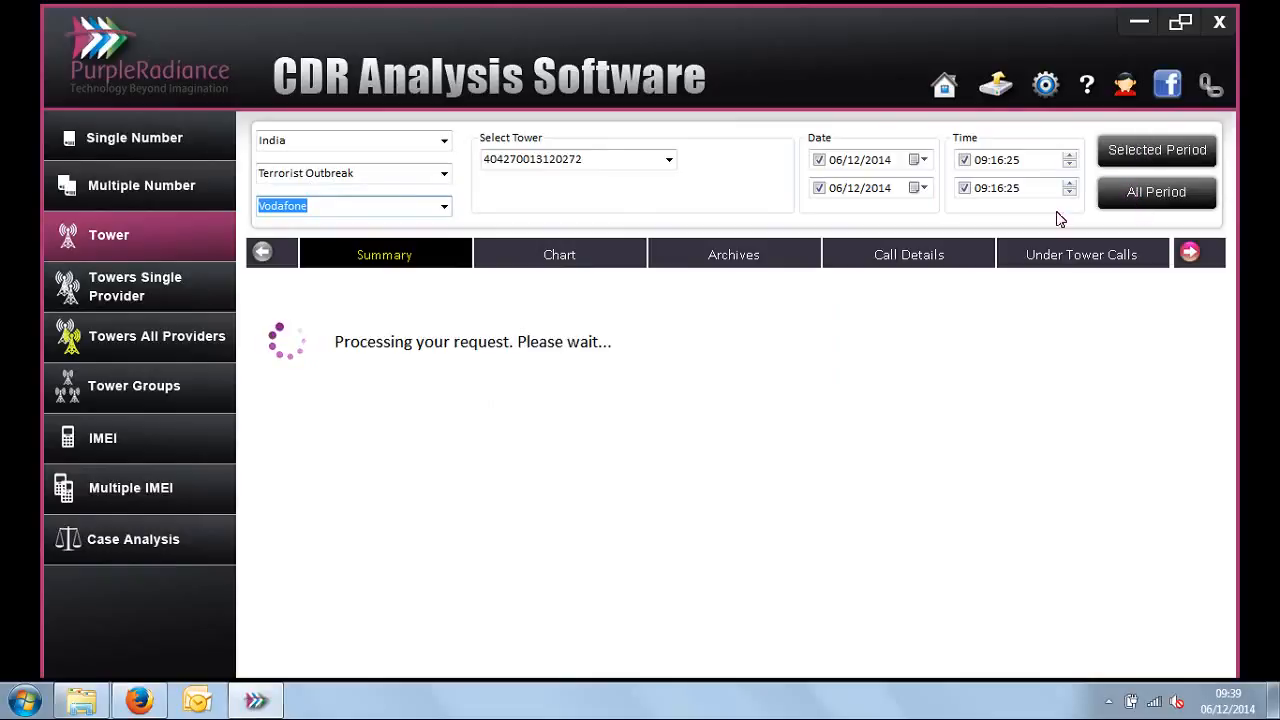
Step: Widen the Level Code column in the tower summary and review the Total Calls, Name and Address columns
left_click(353, 206)
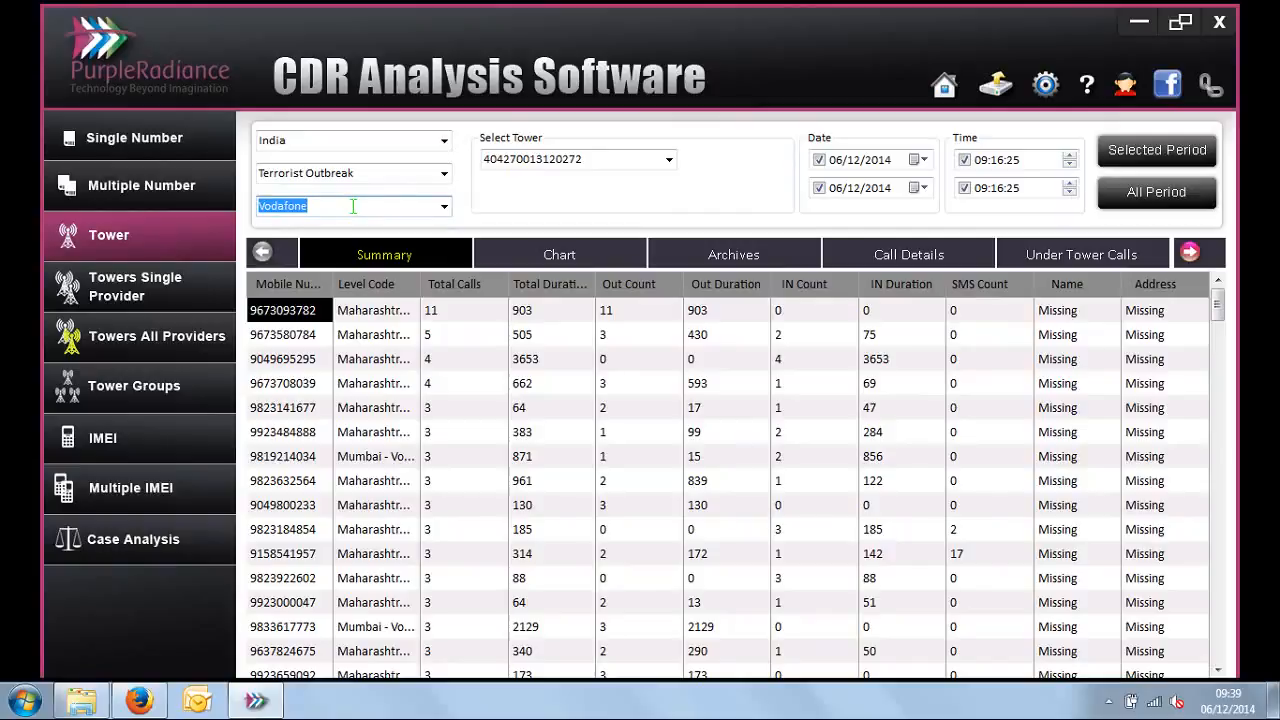
left_click(596, 158)
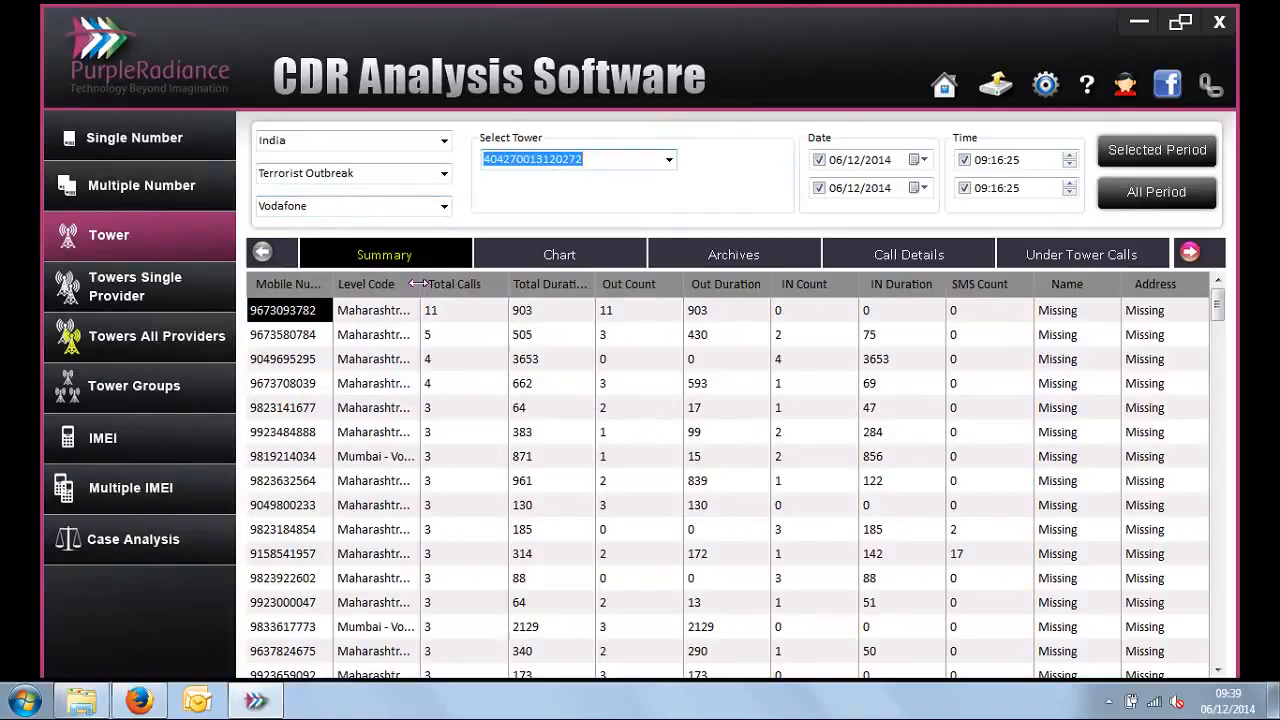
left_click_drag(420, 283, 558, 283)
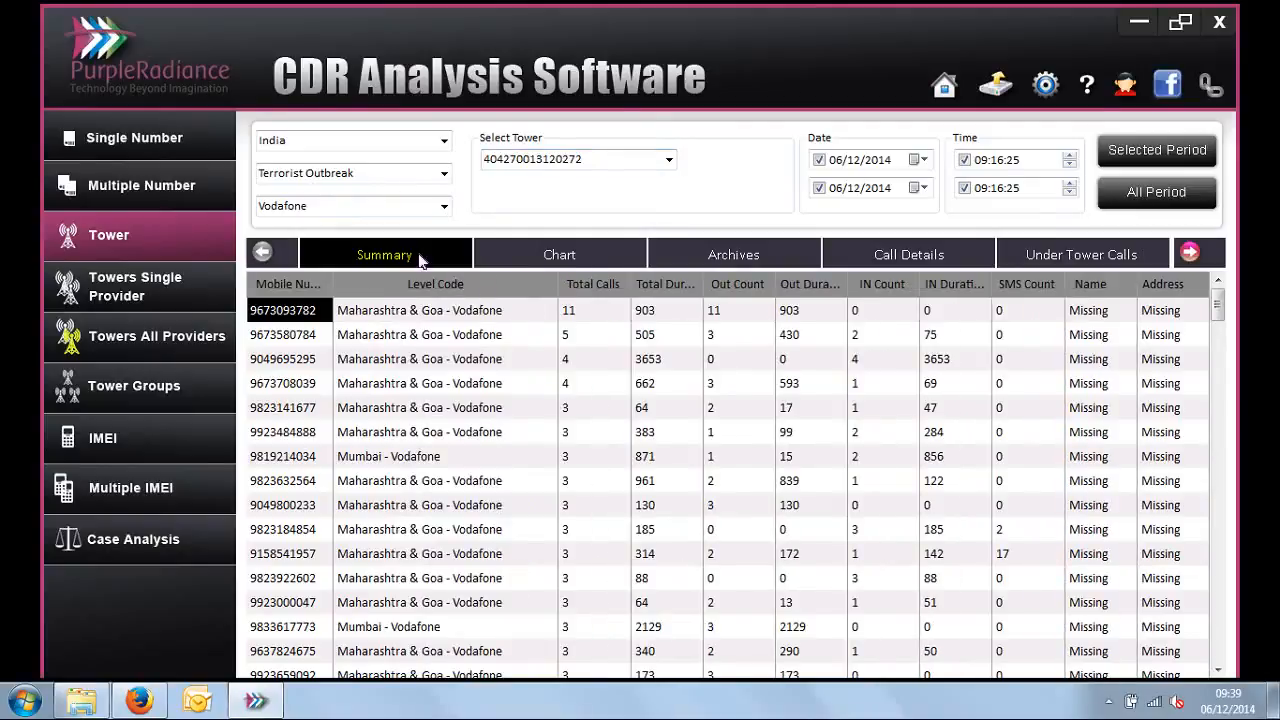
left_click(594, 157)
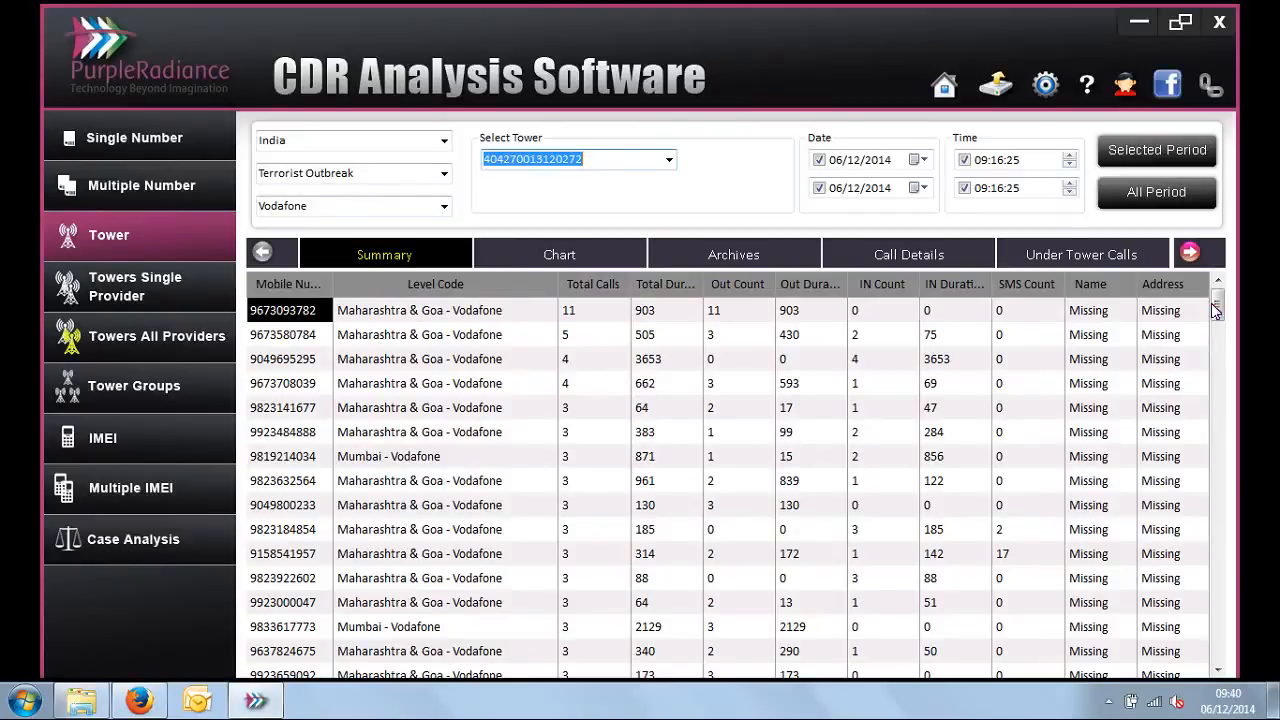
mouse_move(1216, 314)
left_mouse_down()
mouse_move(1219, 499)
mouse_move(1219, 291)
left_mouse_up()
left_click(599, 319)
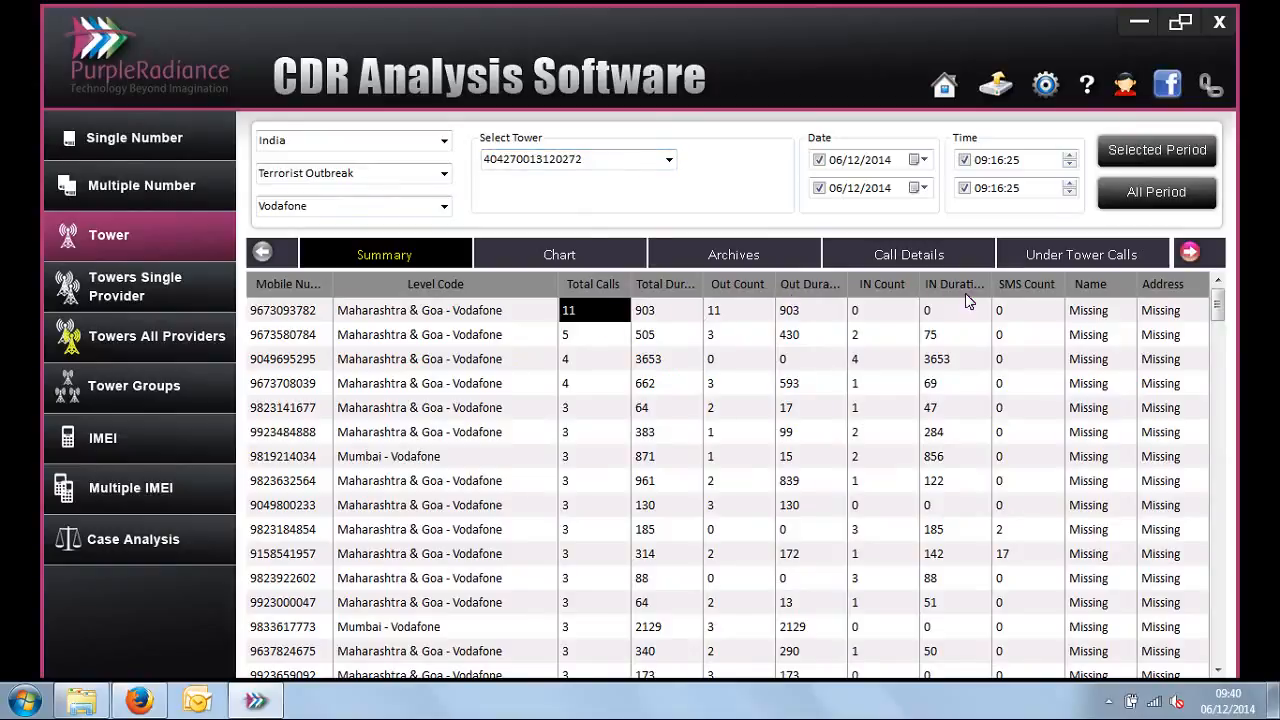
left_click_drag(1104, 316, 1174, 397)
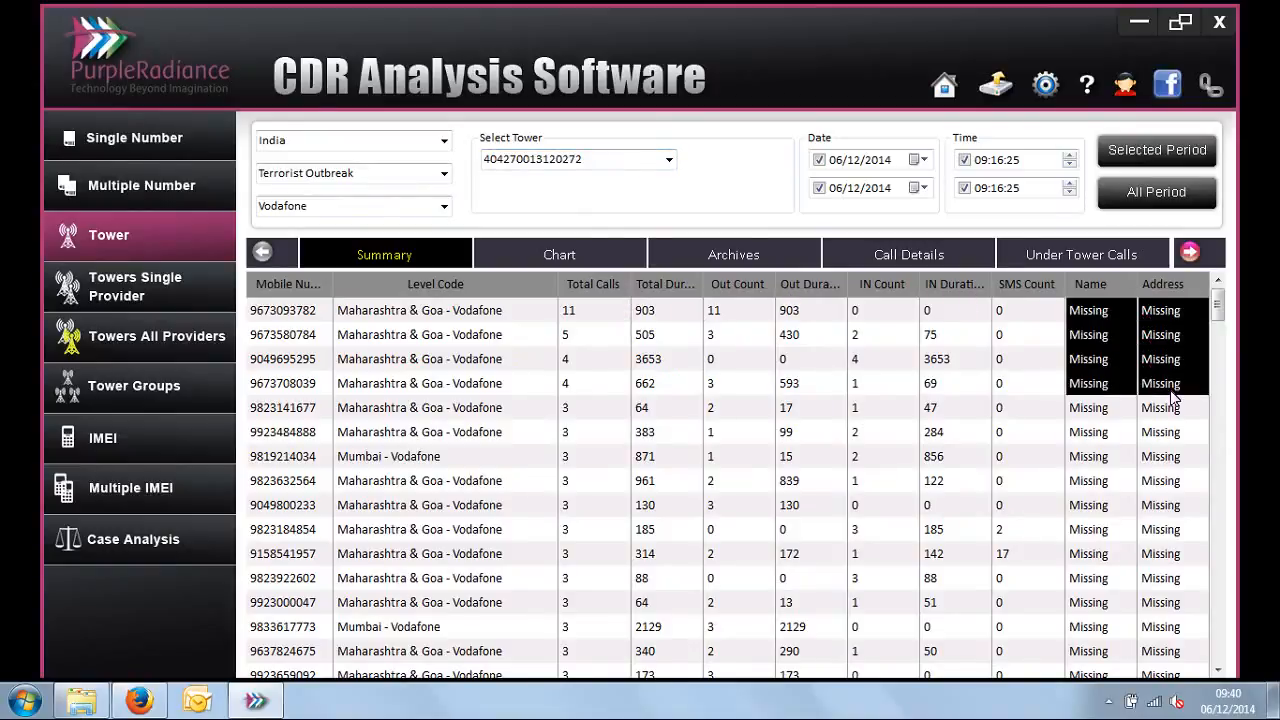
Step: View the tower's bar charts for Call Types, Circle & Providers and Weekdays
left_click(575, 260)
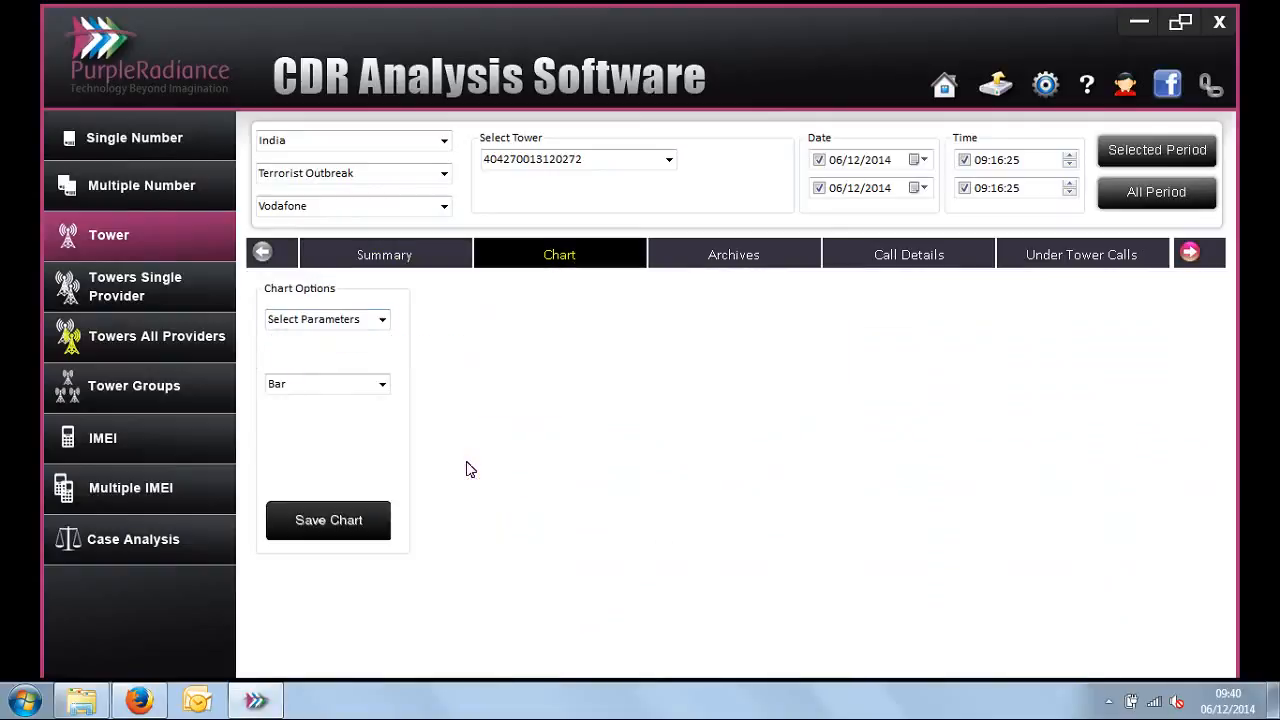
left_click(382, 321)
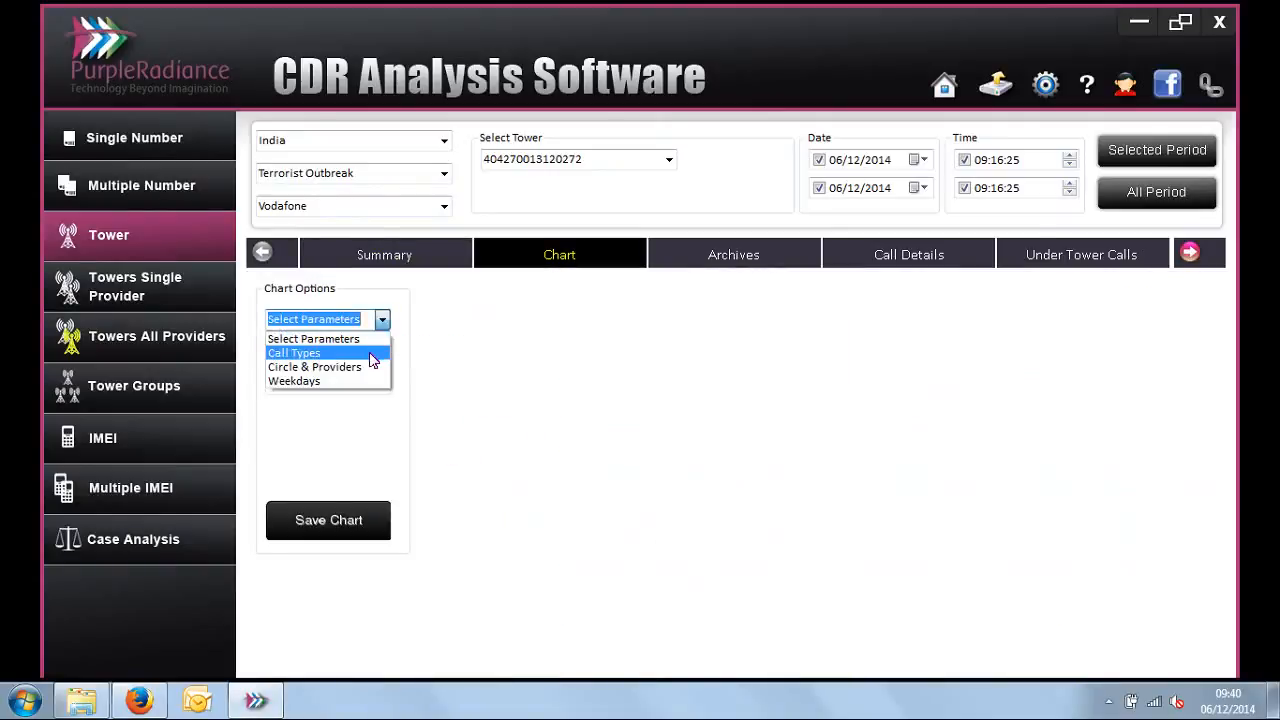
left_click(370, 356)
key("Down")
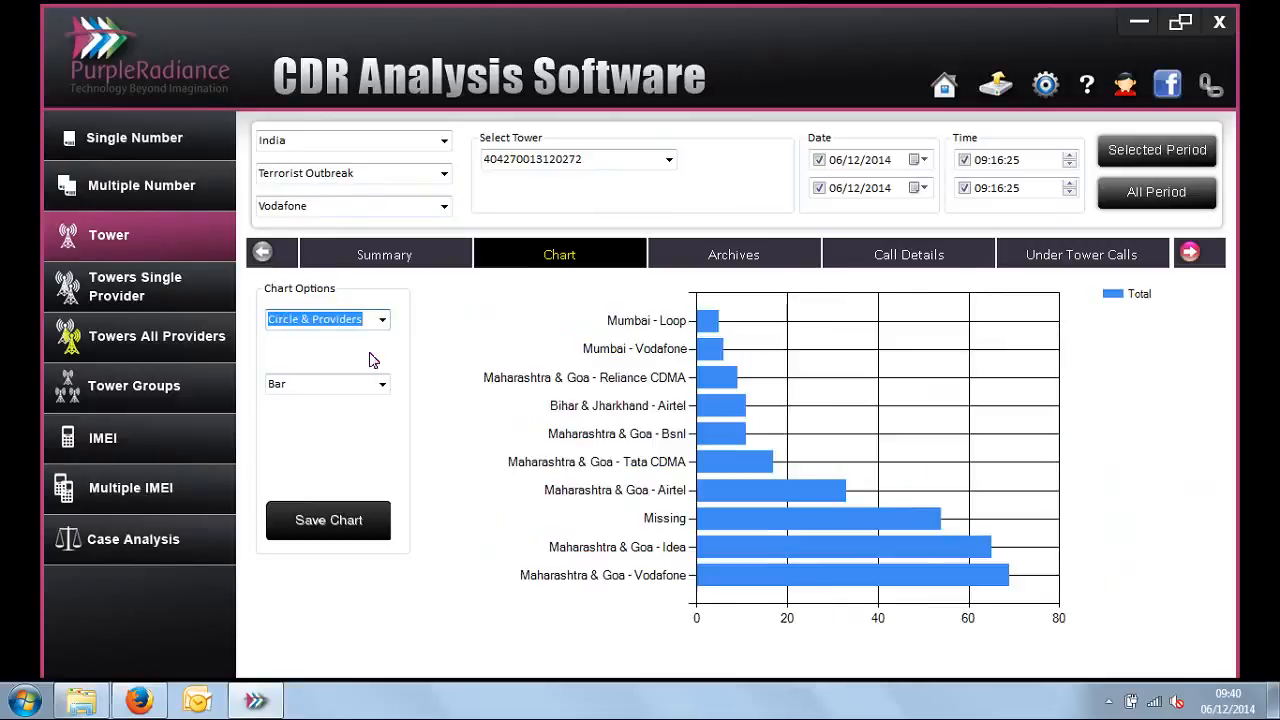
key("Down")
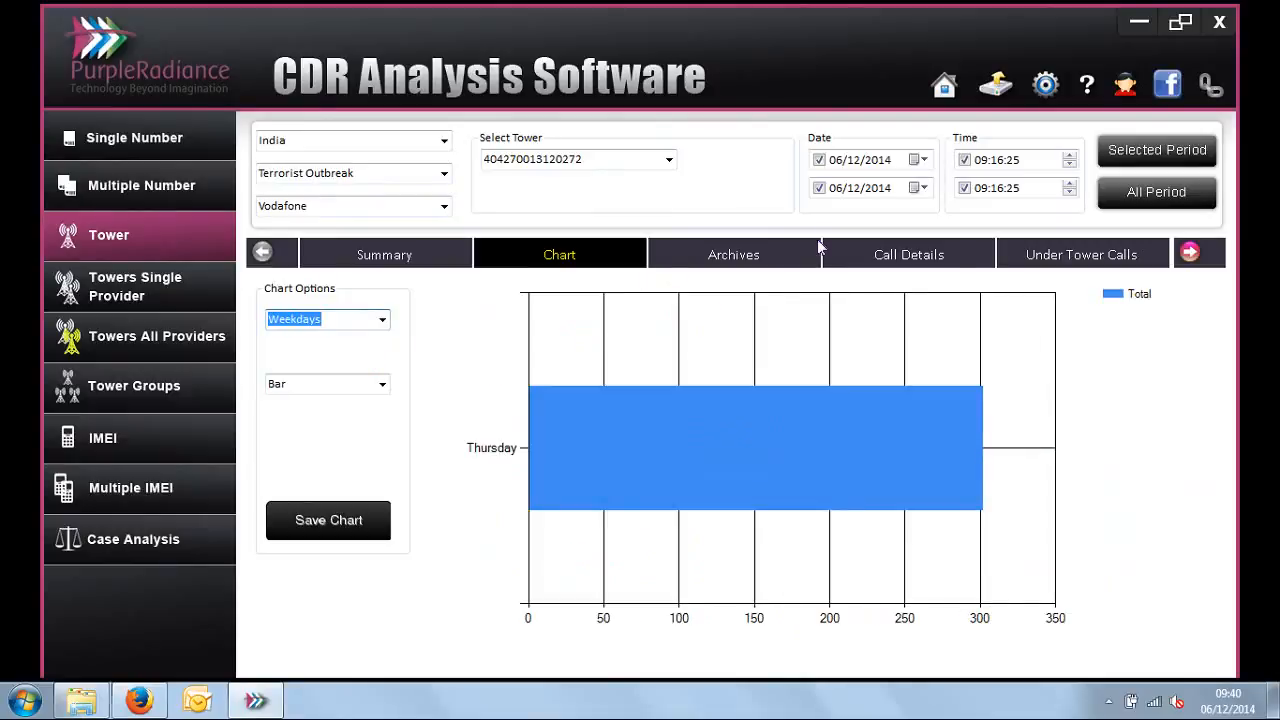
Step: Examine dates and times in the tower's Call Details, and view Under Tower Calls with the Mobile Number - Other Party column widened
left_click(940, 256)
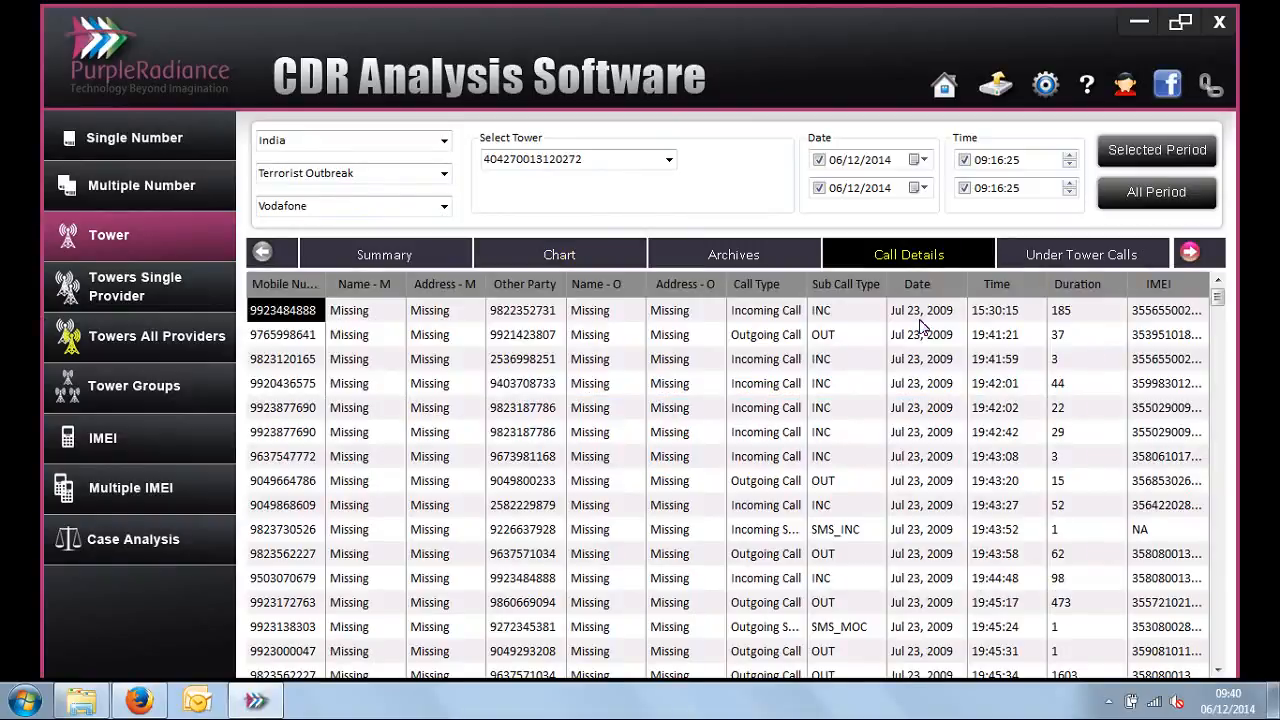
left_click_drag(922, 318, 1008, 403)
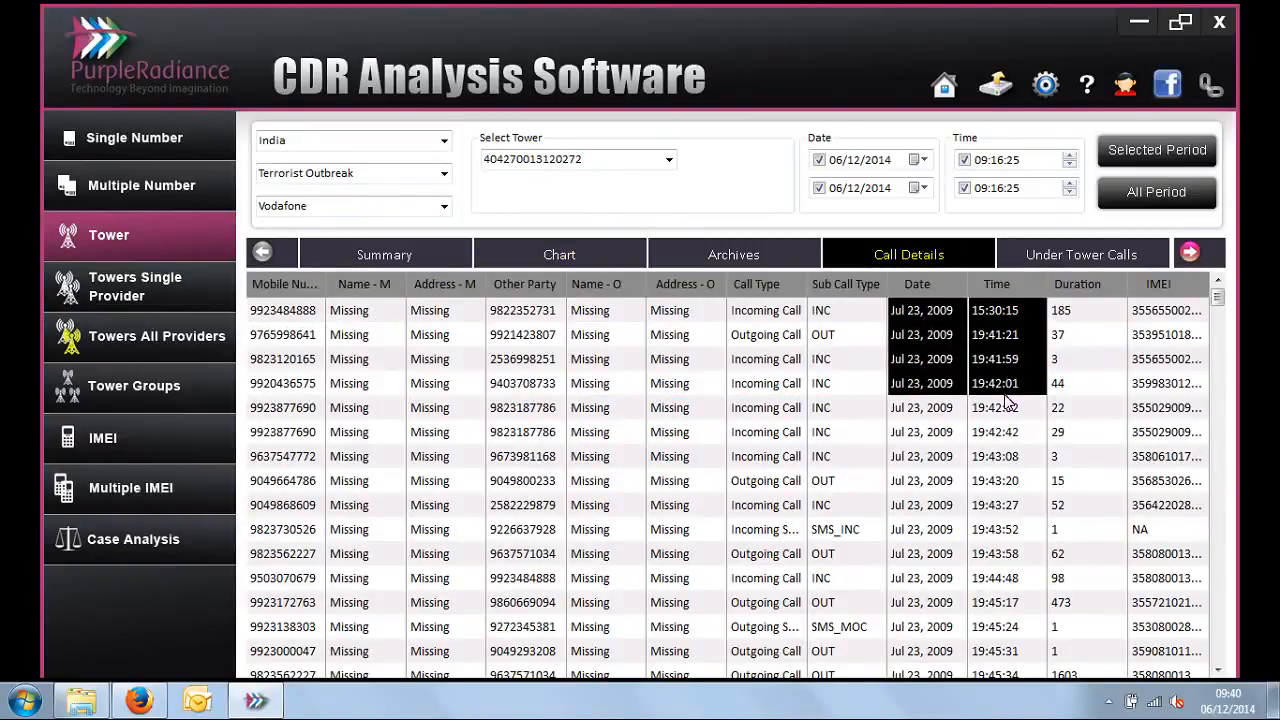
left_click(1135, 258)
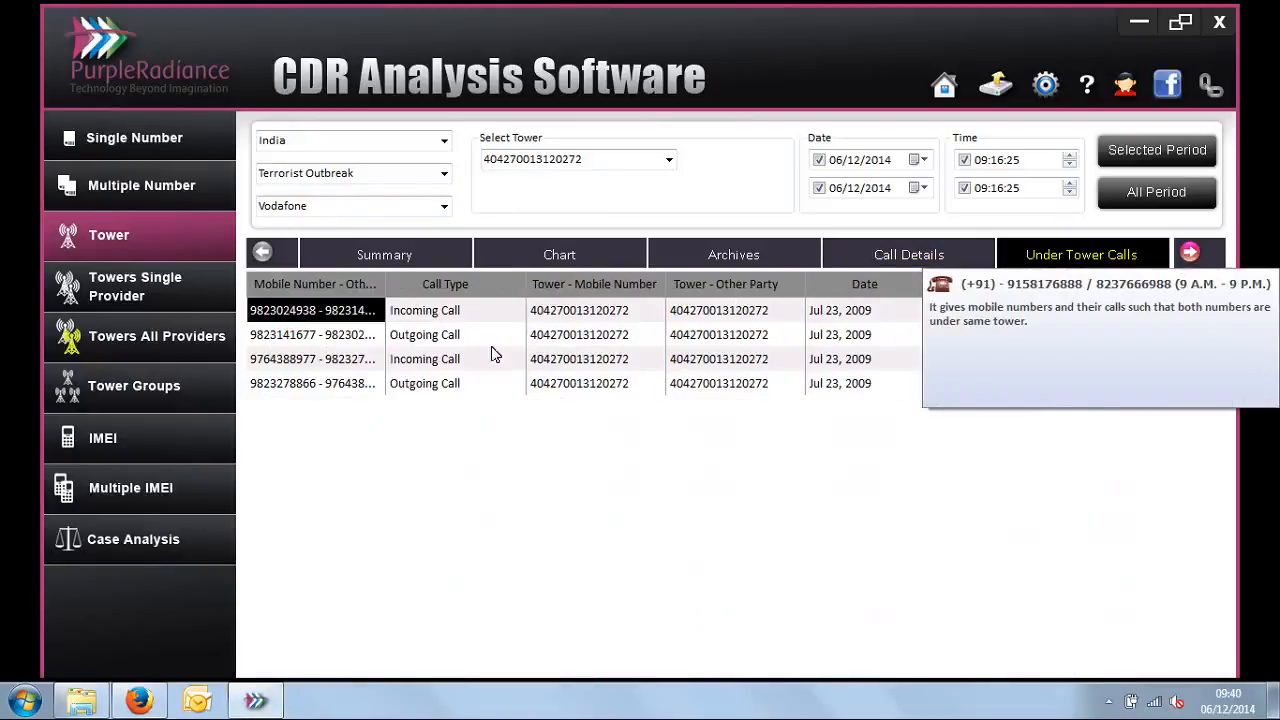
left_click_drag(386, 290, 441, 295)
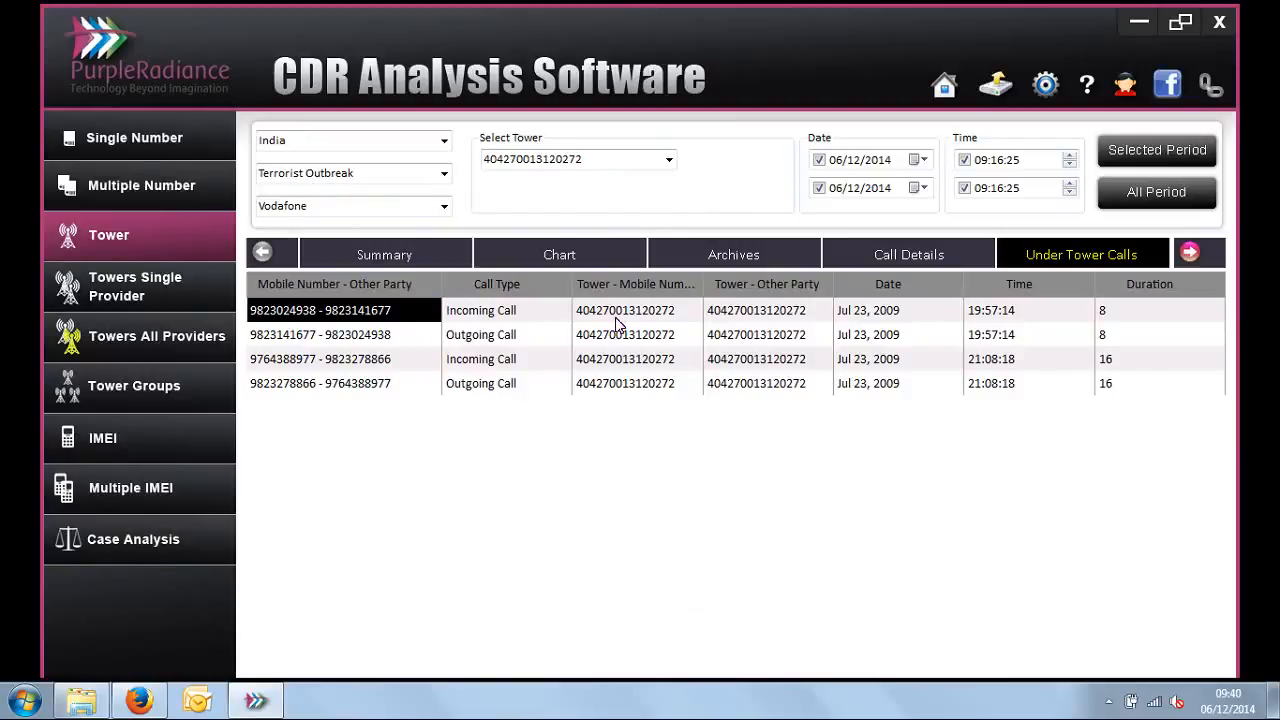
Step: Compare the mobile-number tower with the other-party tower for the first call in Under Tower Calls
left_click_drag(617, 320, 729, 318)
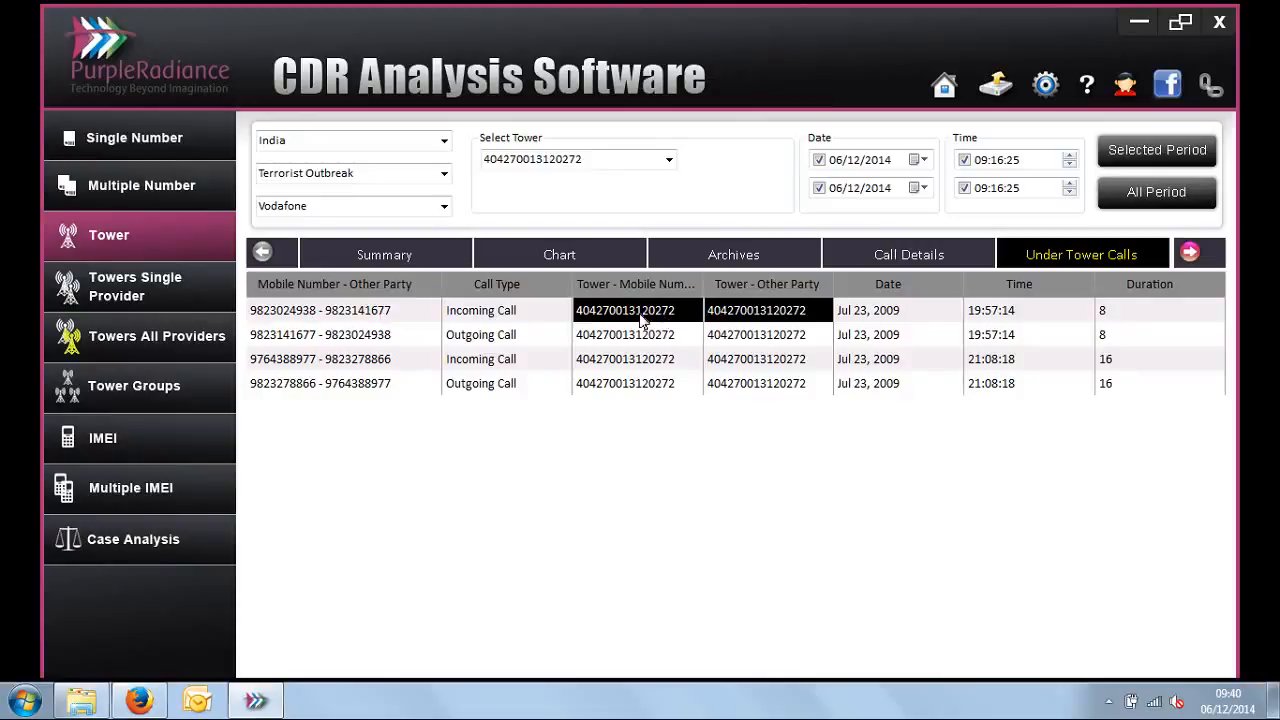
left_click(155, 298)
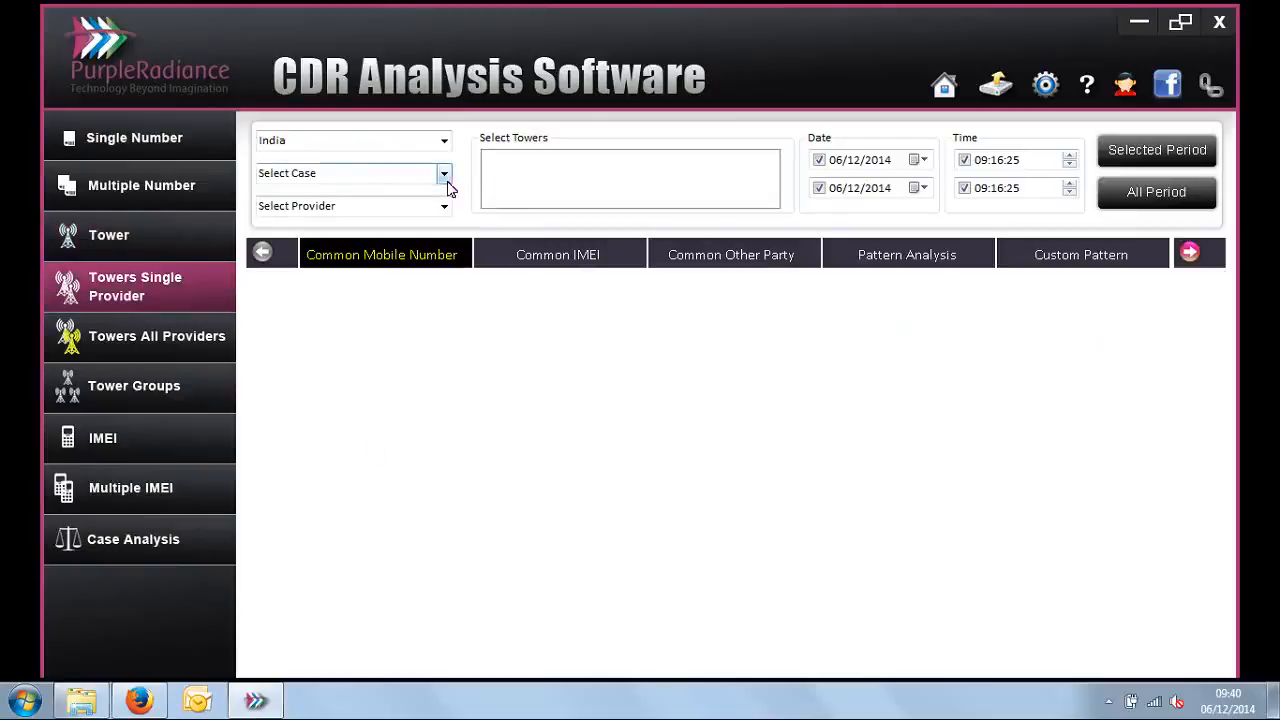
left_click(446, 184)
left_click(409, 235)
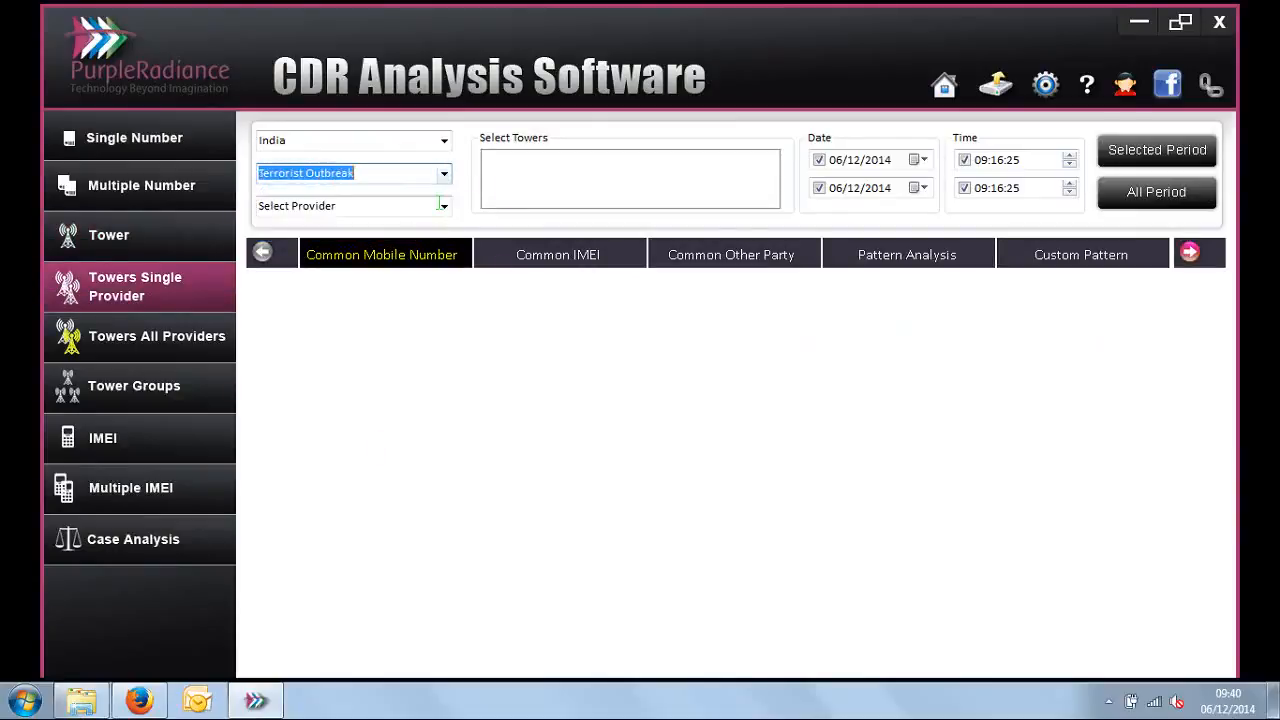
left_click(443, 206)
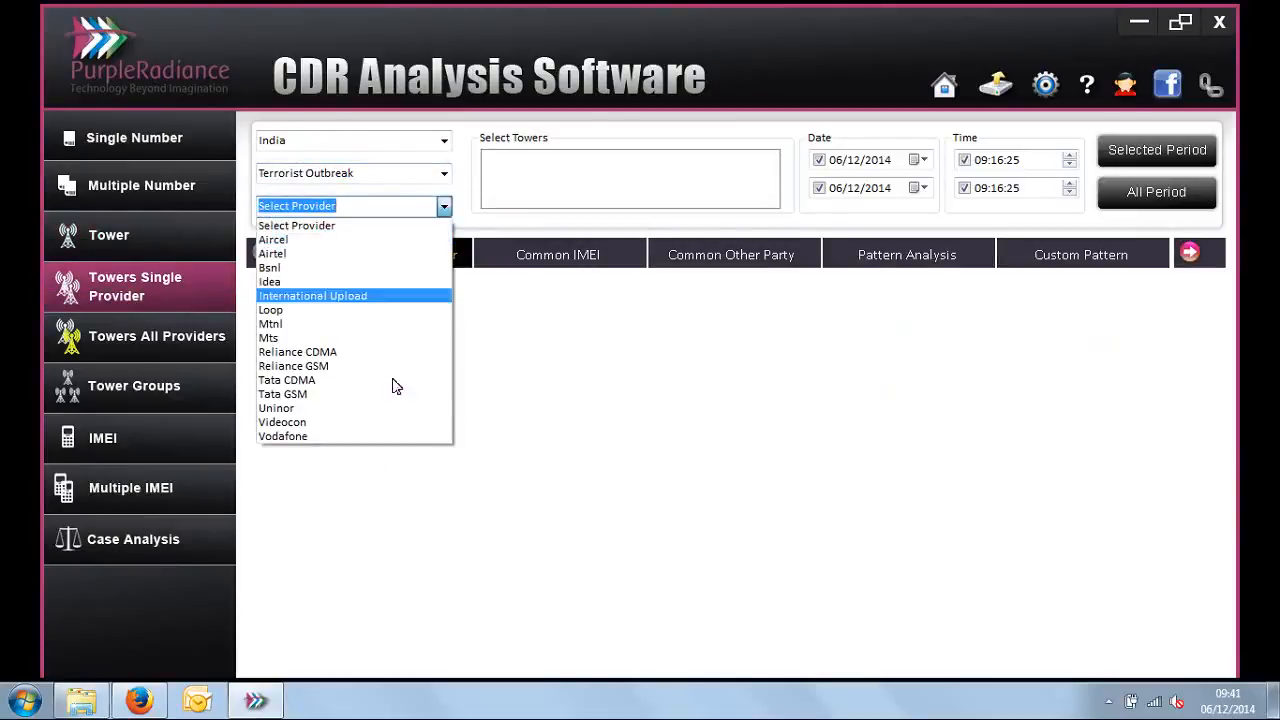
left_click(390, 452)
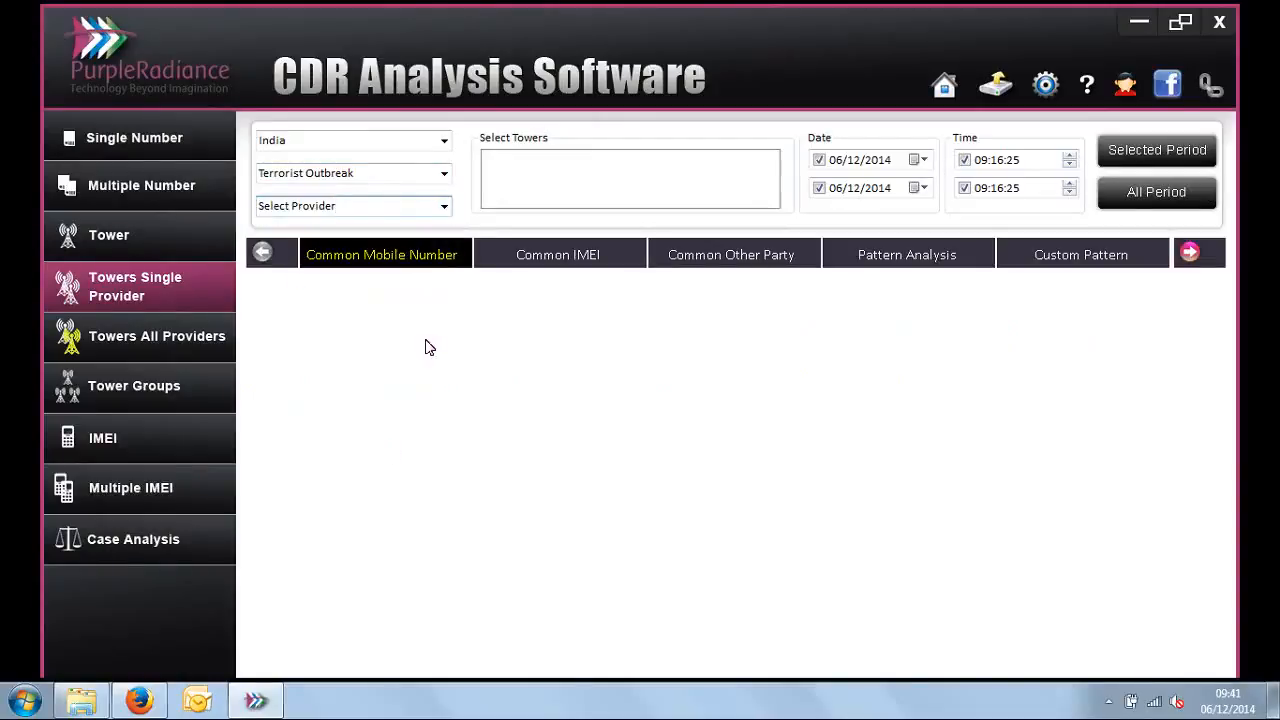
left_click(445, 207)
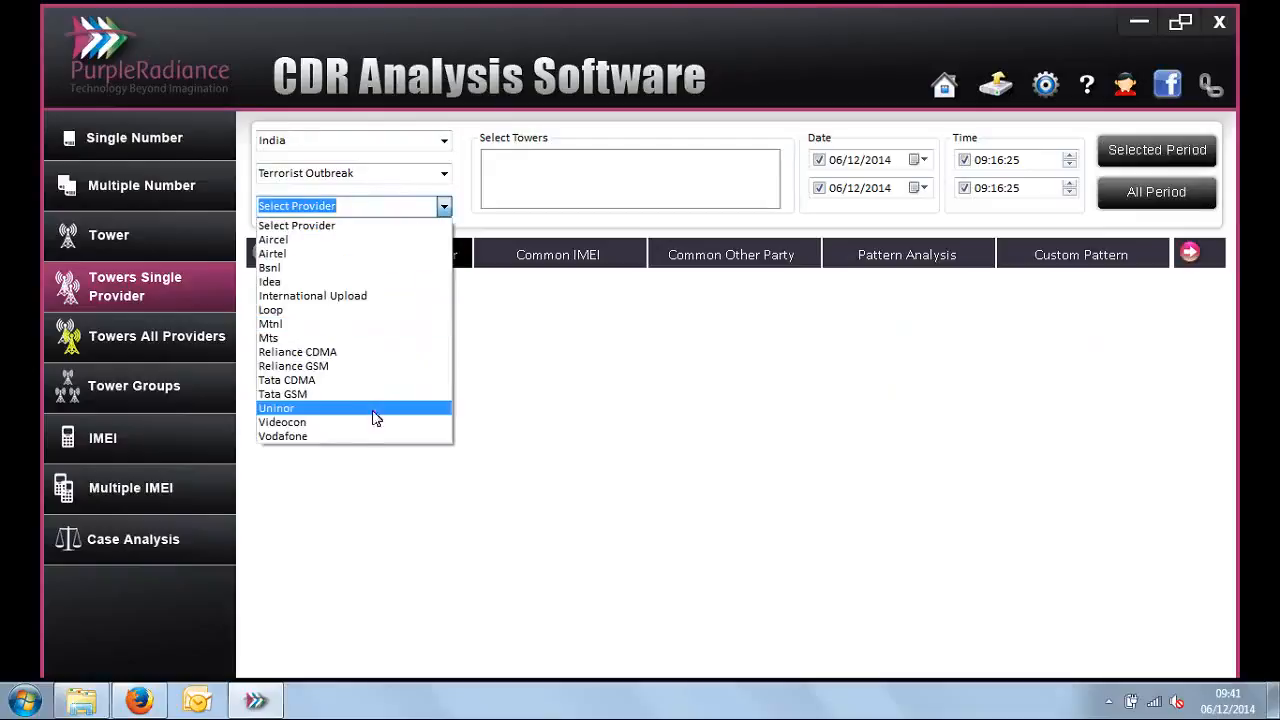
left_click(364, 433)
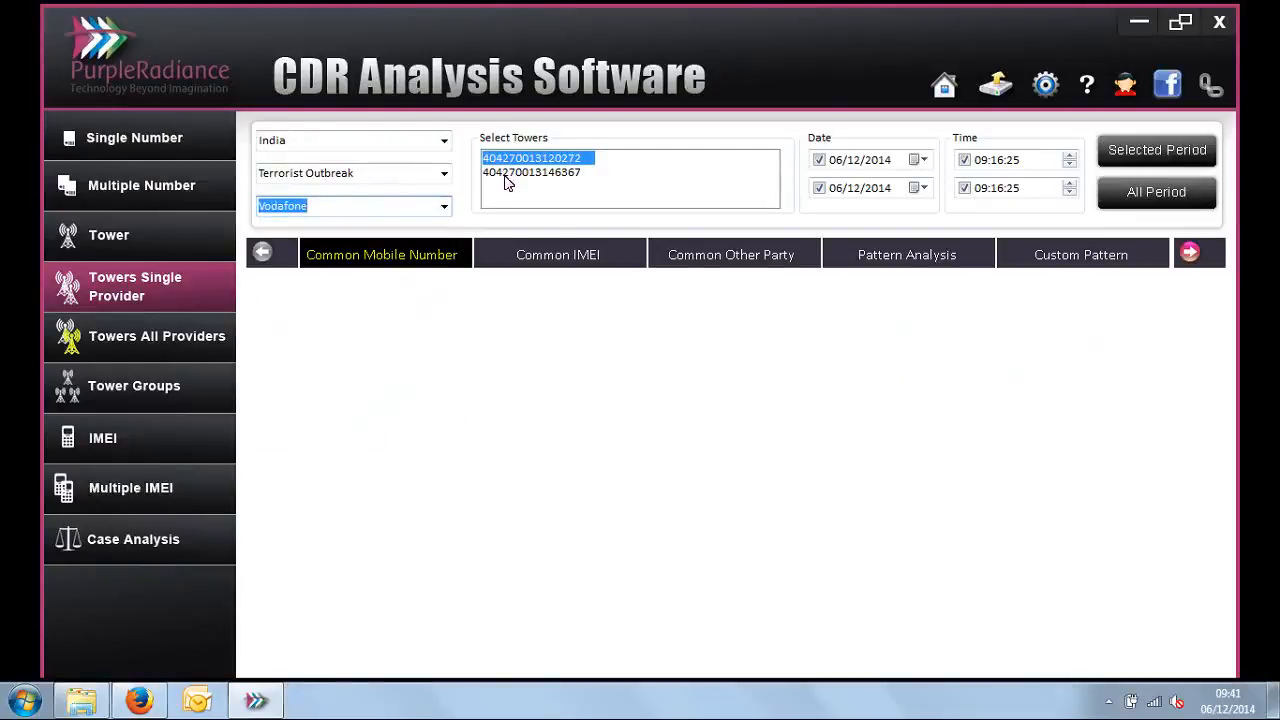
left_click(506, 172, "ctrl")
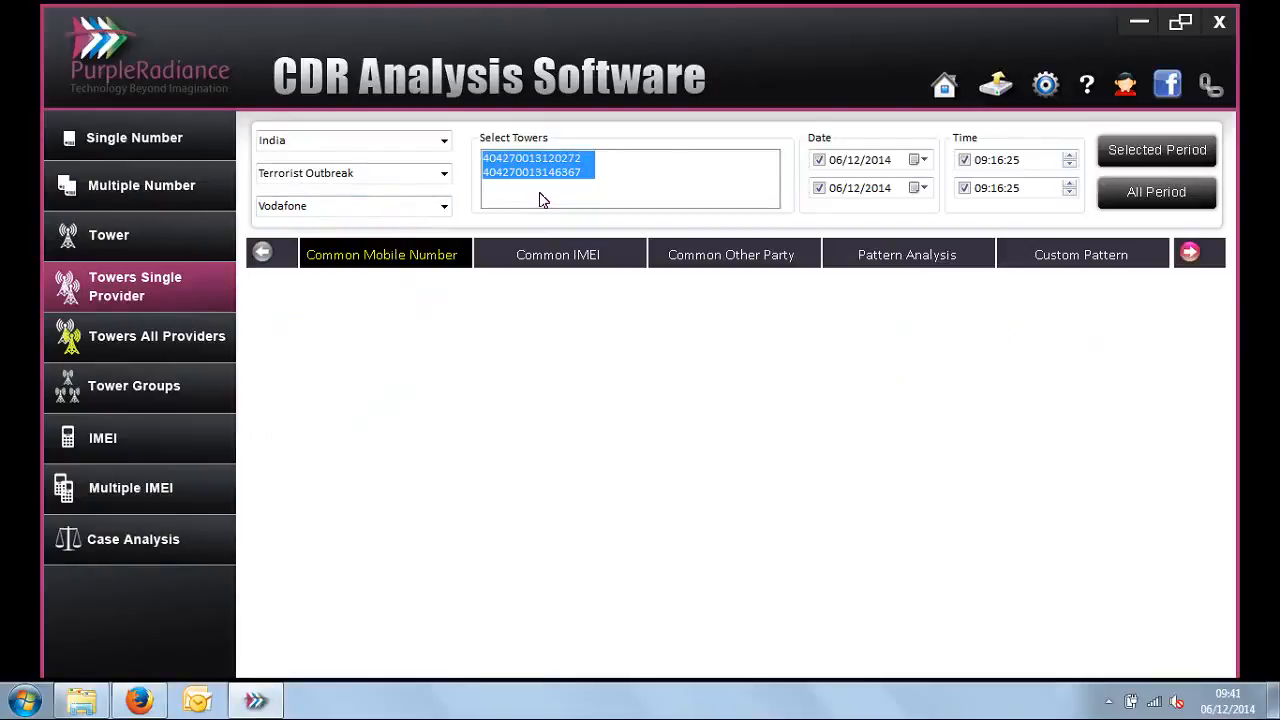
left_click(1160, 200)
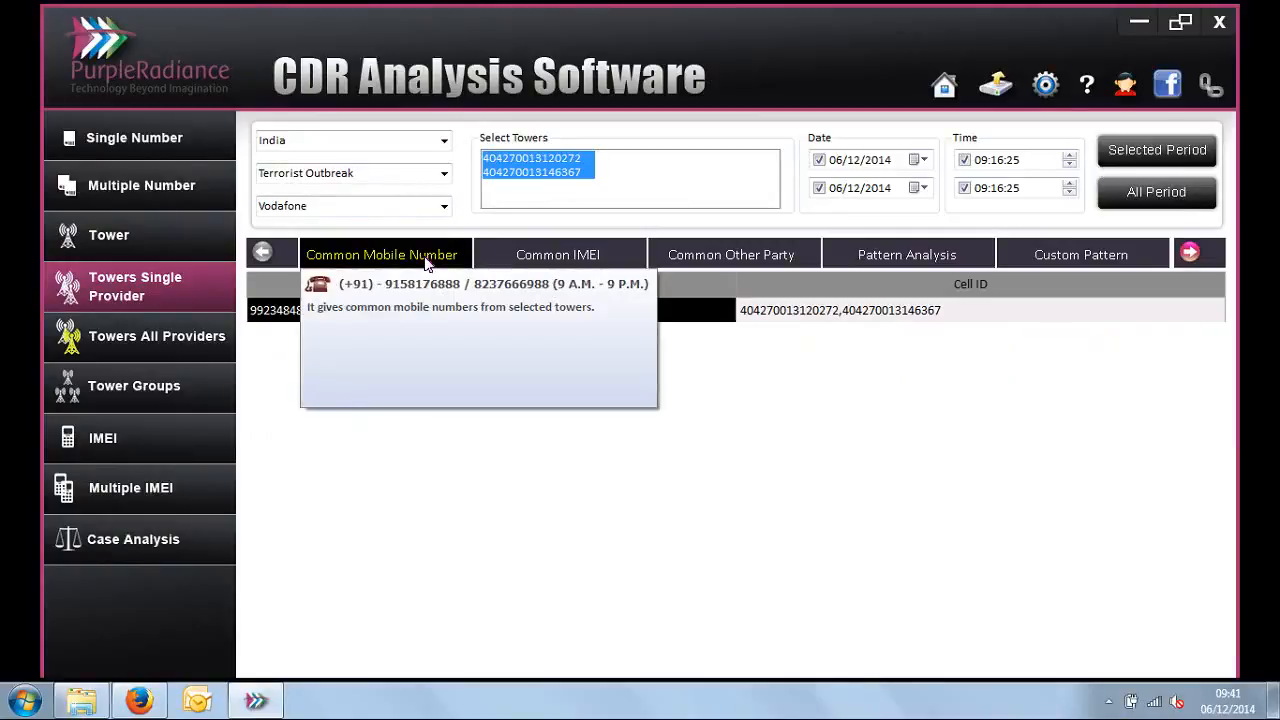
Step: Check the cell IDs shared by the Common Mobile Number and Common IMEI results
left_click(815, 322)
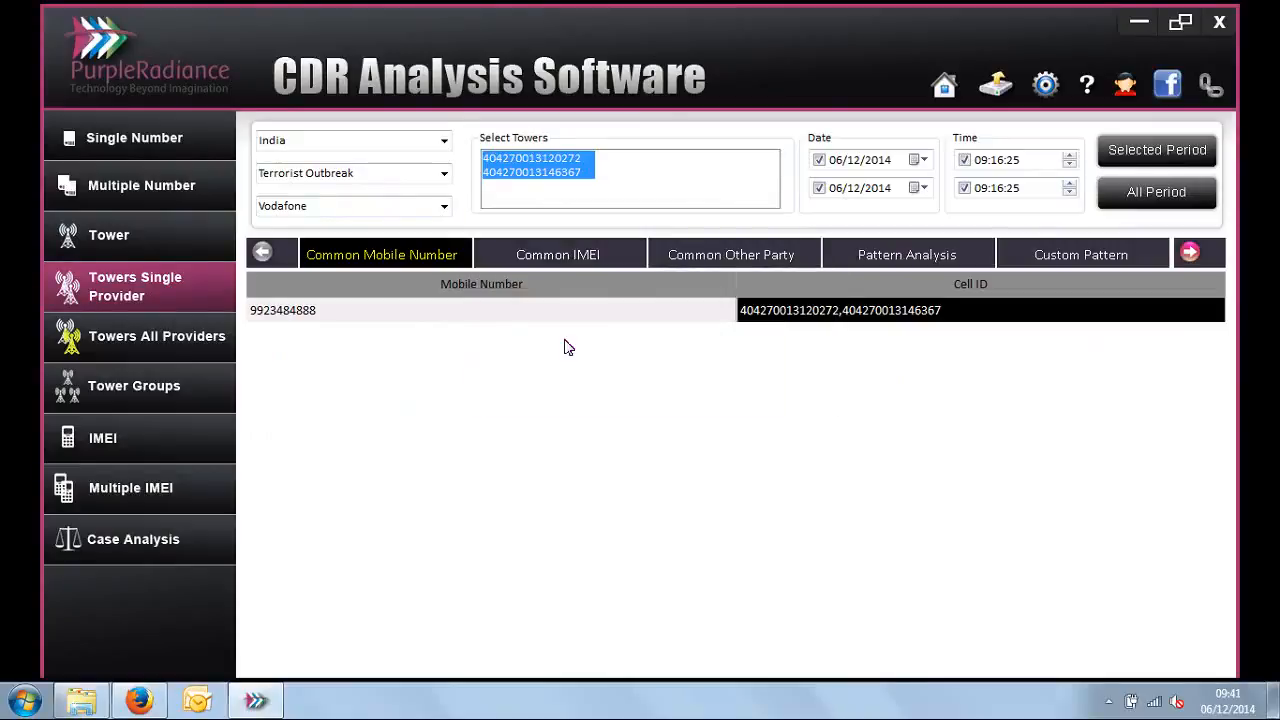
left_click(567, 258)
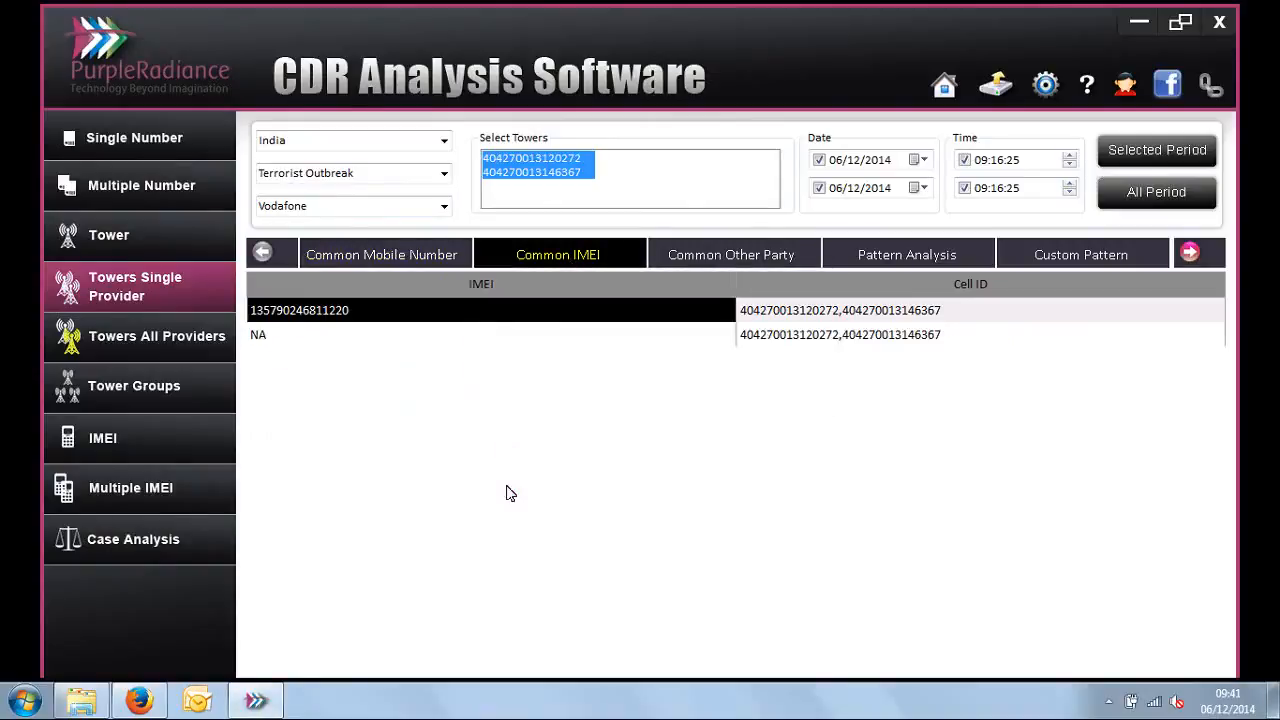
left_click(770, 318)
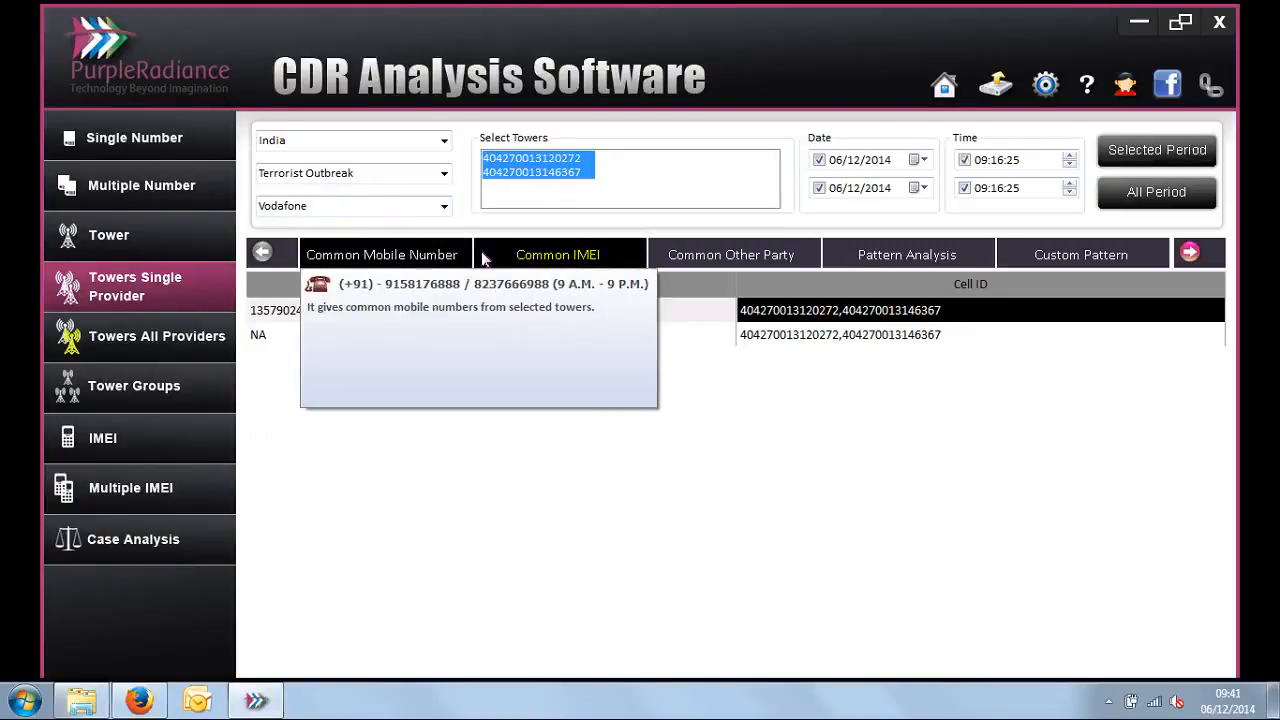
Step: View the Common Other Party results and examine the cell IDs of the two ten-digit numbers
left_click(748, 255)
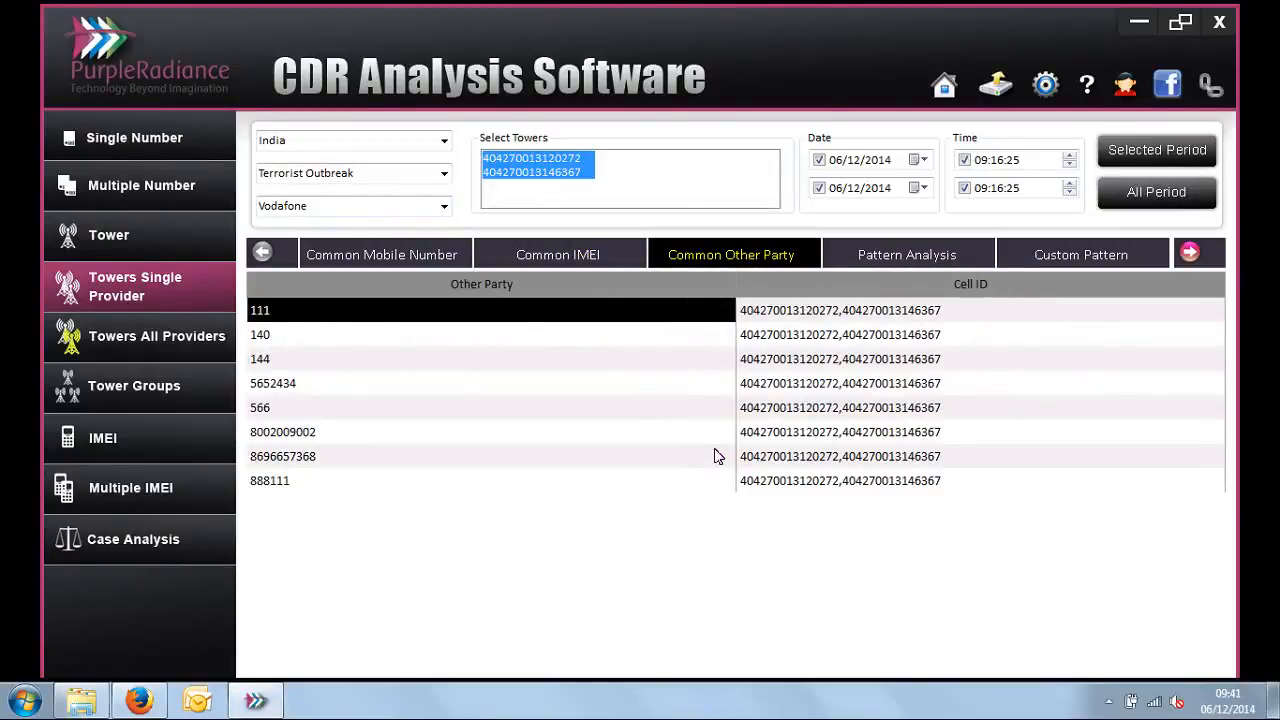
left_click_drag(716, 438, 832, 446)
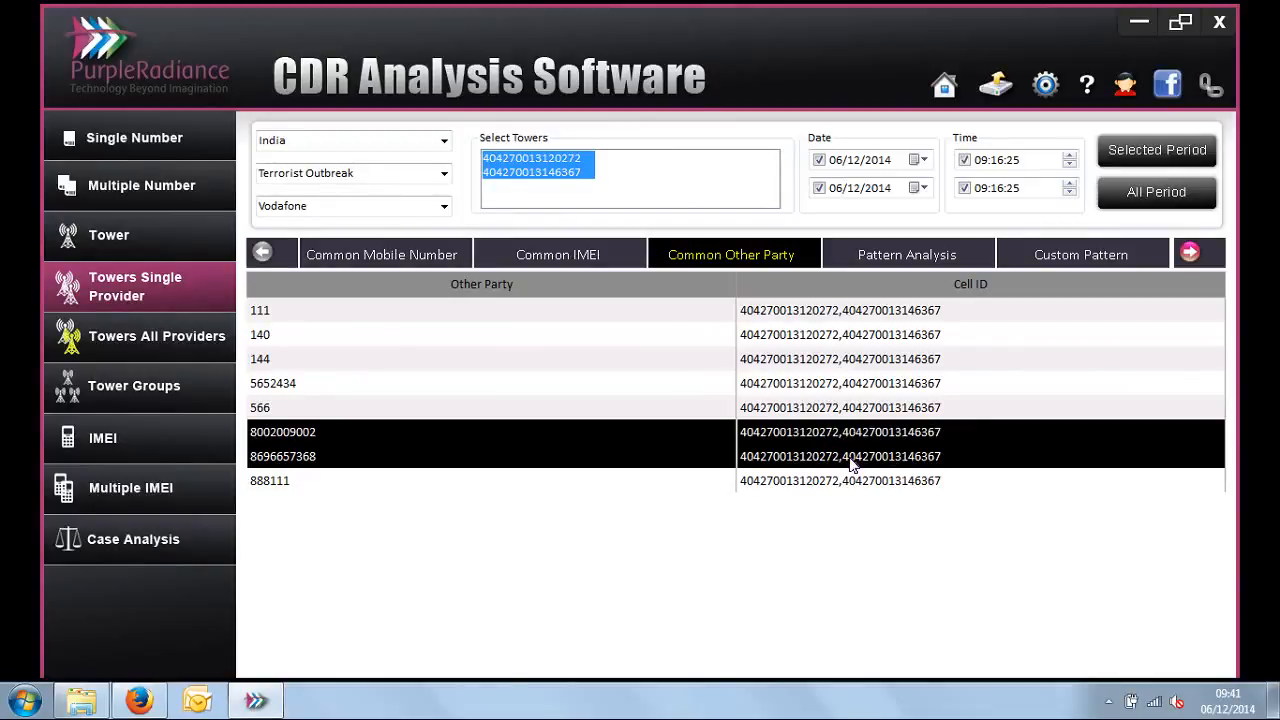
left_click(852, 463)
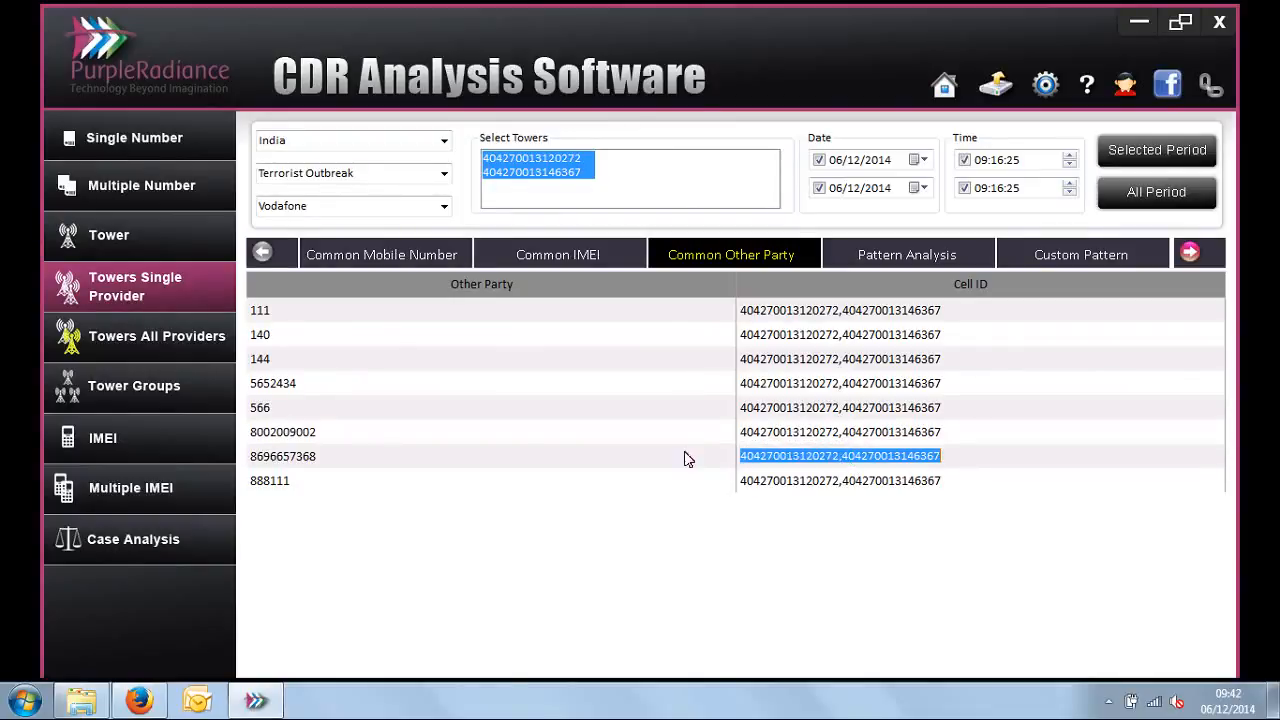
Step: Open the call records of the first ten-digit common other party, widen the IMEI column, and review the calling mobile numbers
double_click(291, 438)
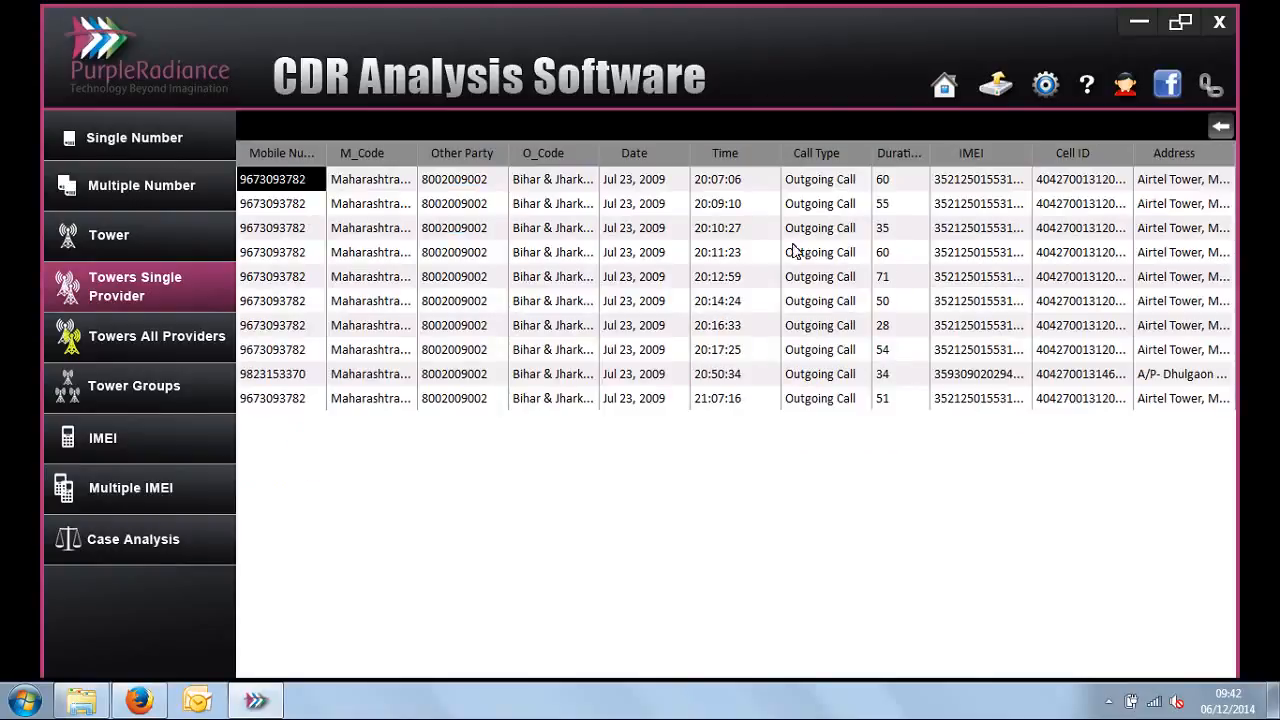
left_click_drag(1037, 152, 1100, 153)
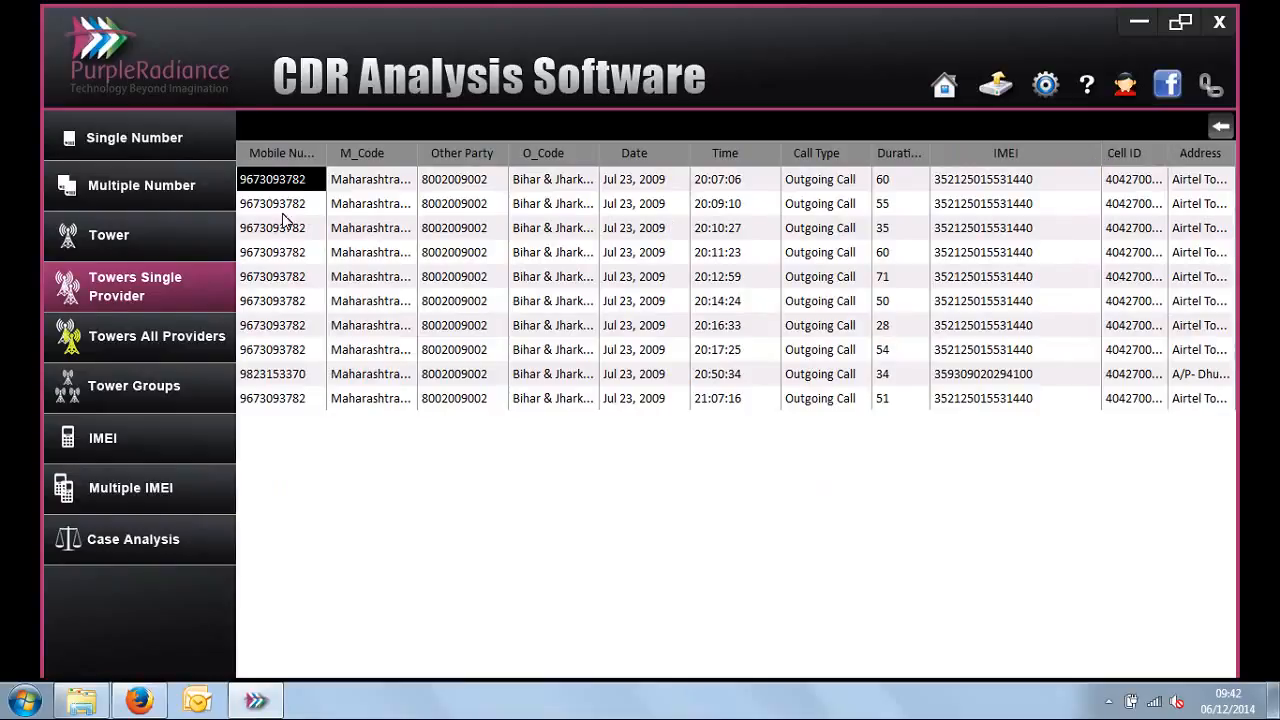
left_click_drag(288, 186, 290, 400)
left_click_drag(291, 351, 289, 397)
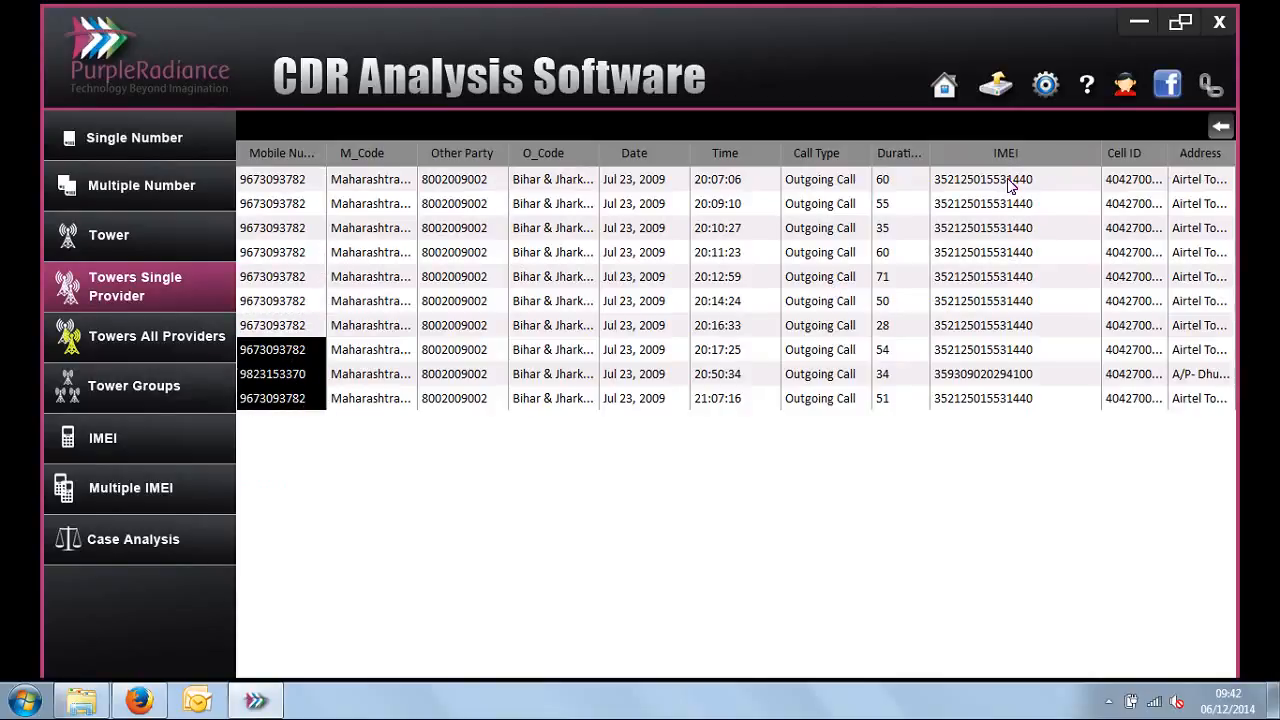
Step: Compare the IMEI and Other Party values across these call records, and return to the Common Other Party list
left_click_drag(1012, 186, 1017, 405)
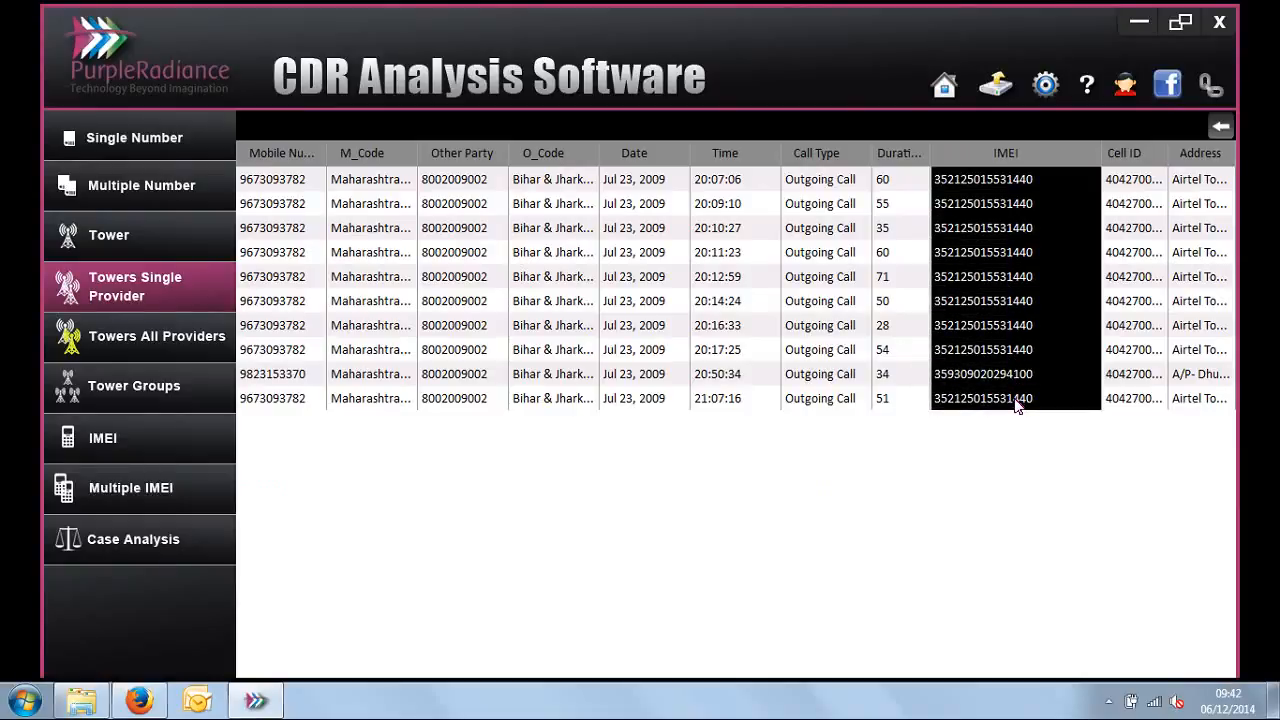
left_click_drag(1014, 377, 1016, 403)
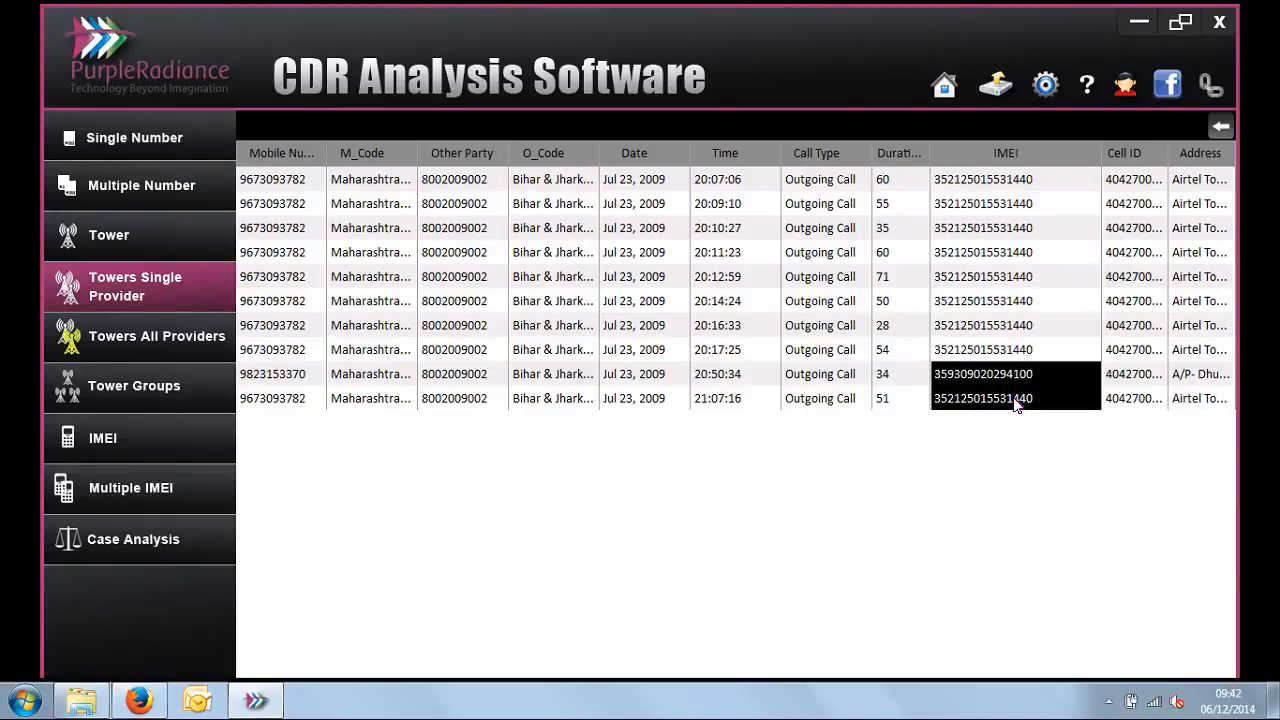
left_click(465, 190)
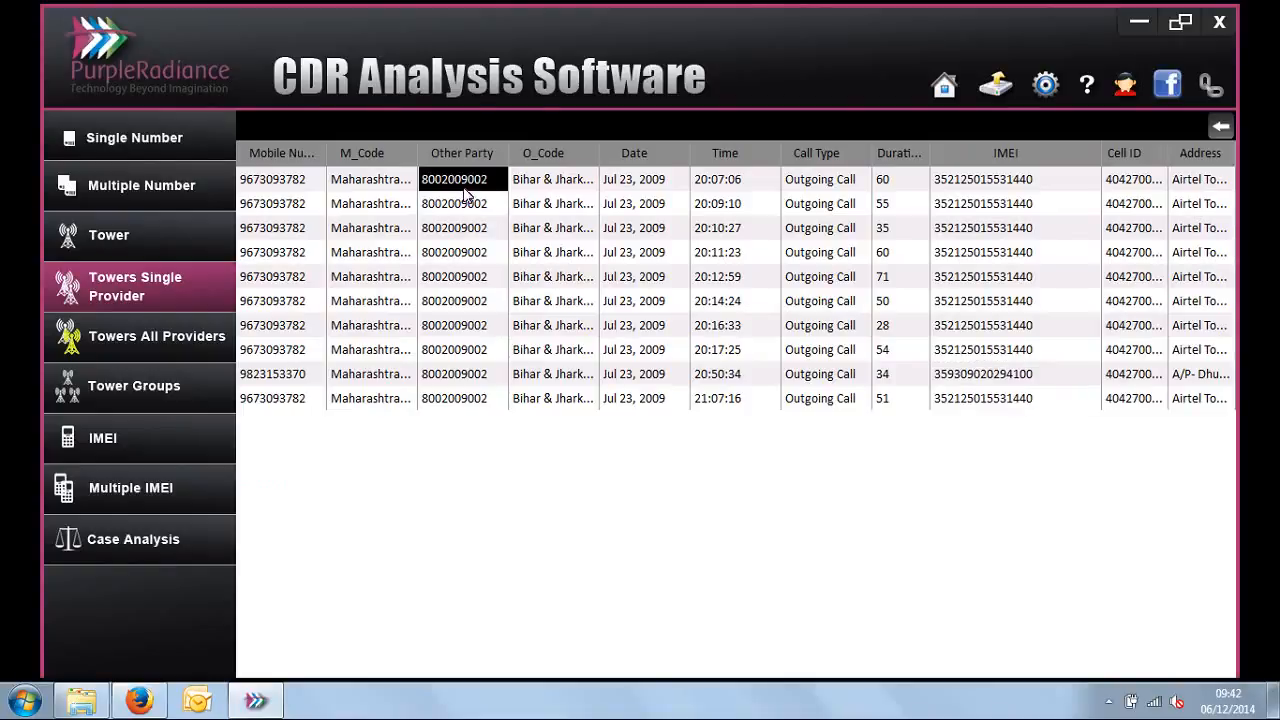
left_click_drag(465, 193, 459, 412)
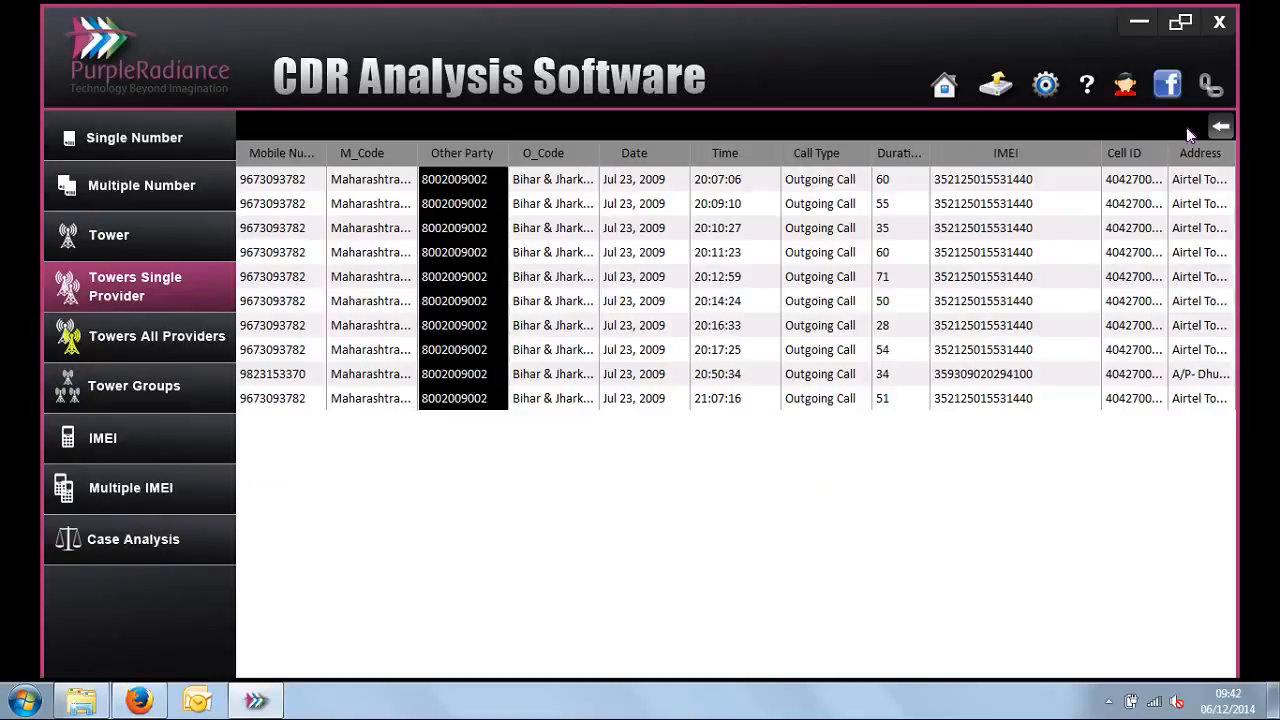
left_click(1222, 128)
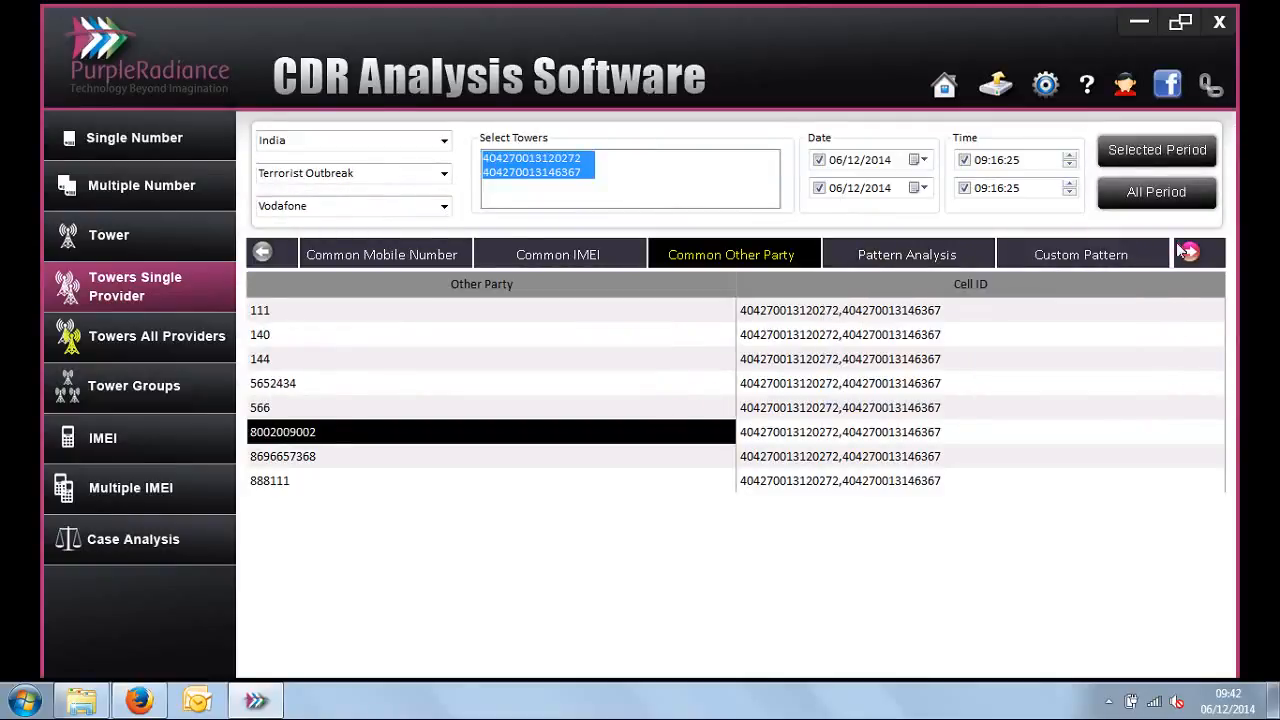
left_click(168, 320)
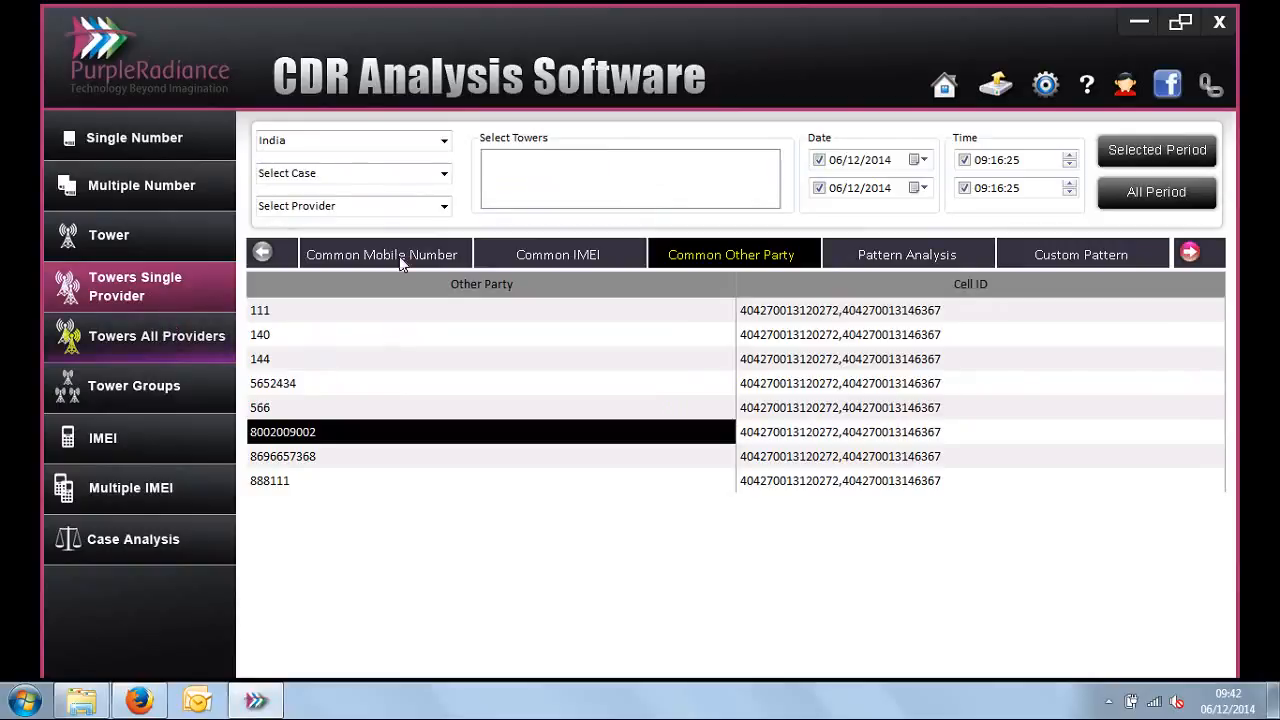
left_click(444, 174)
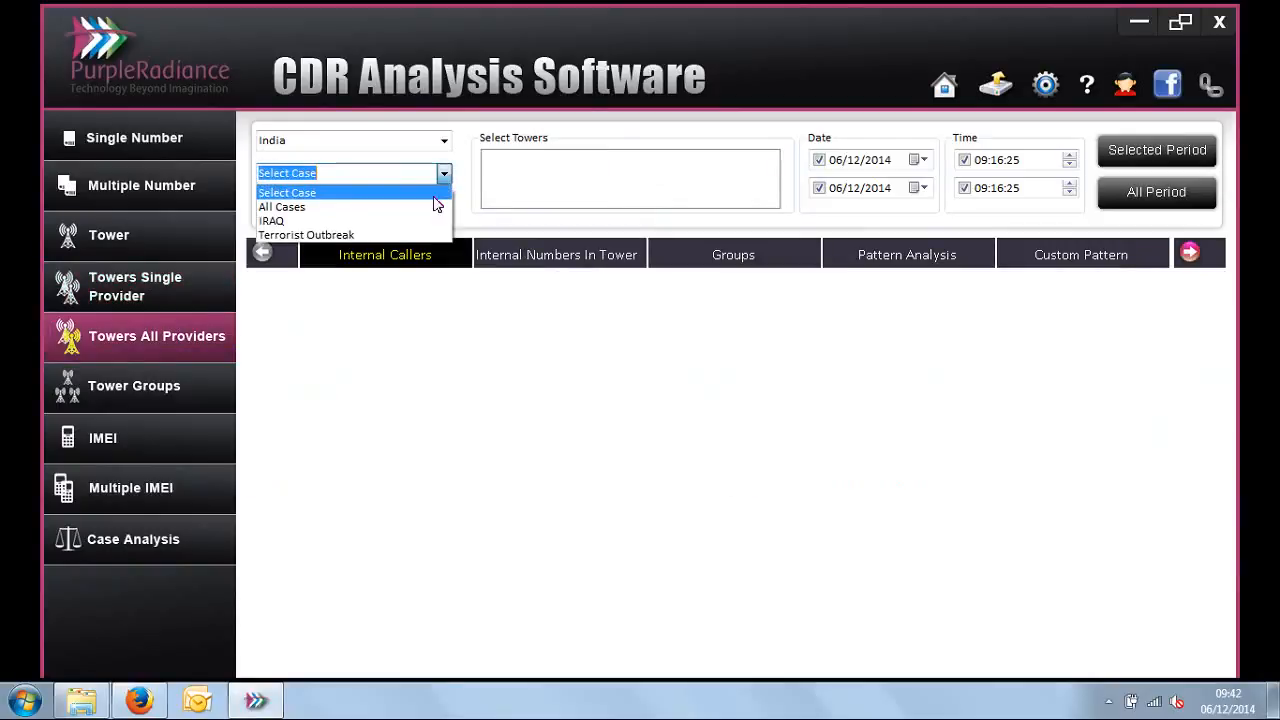
left_click(413, 234)
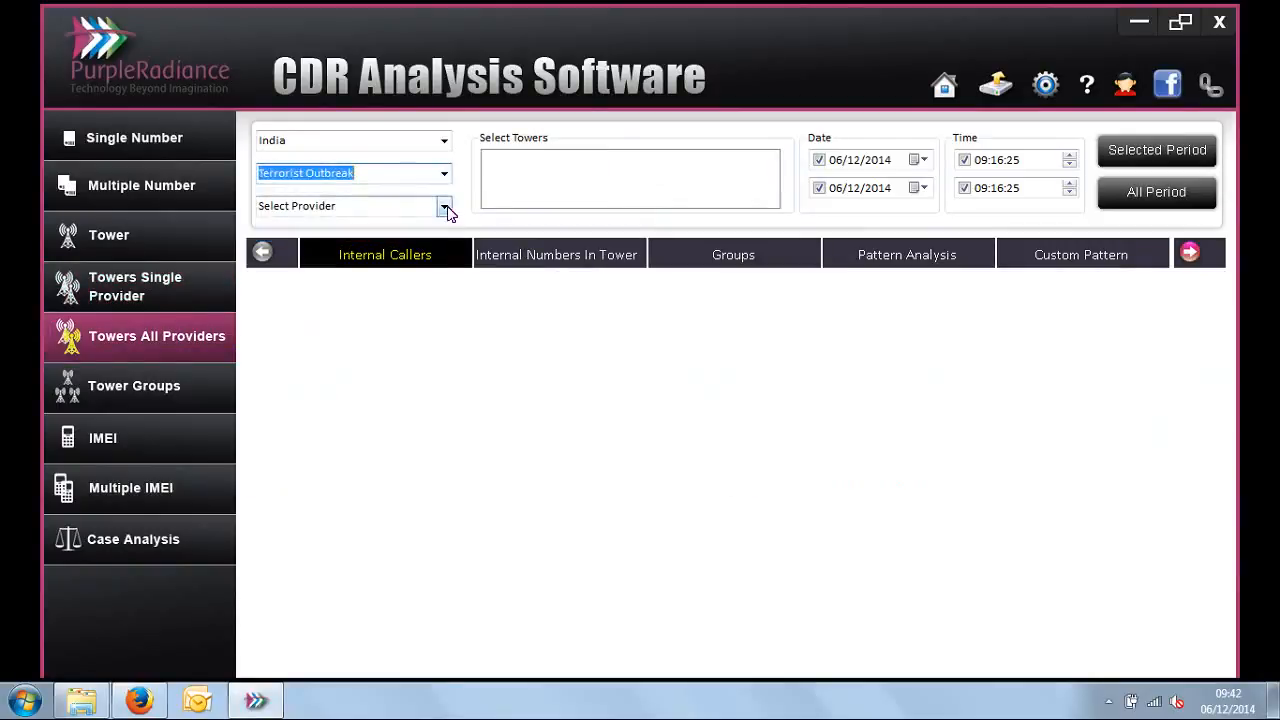
left_click(444, 206)
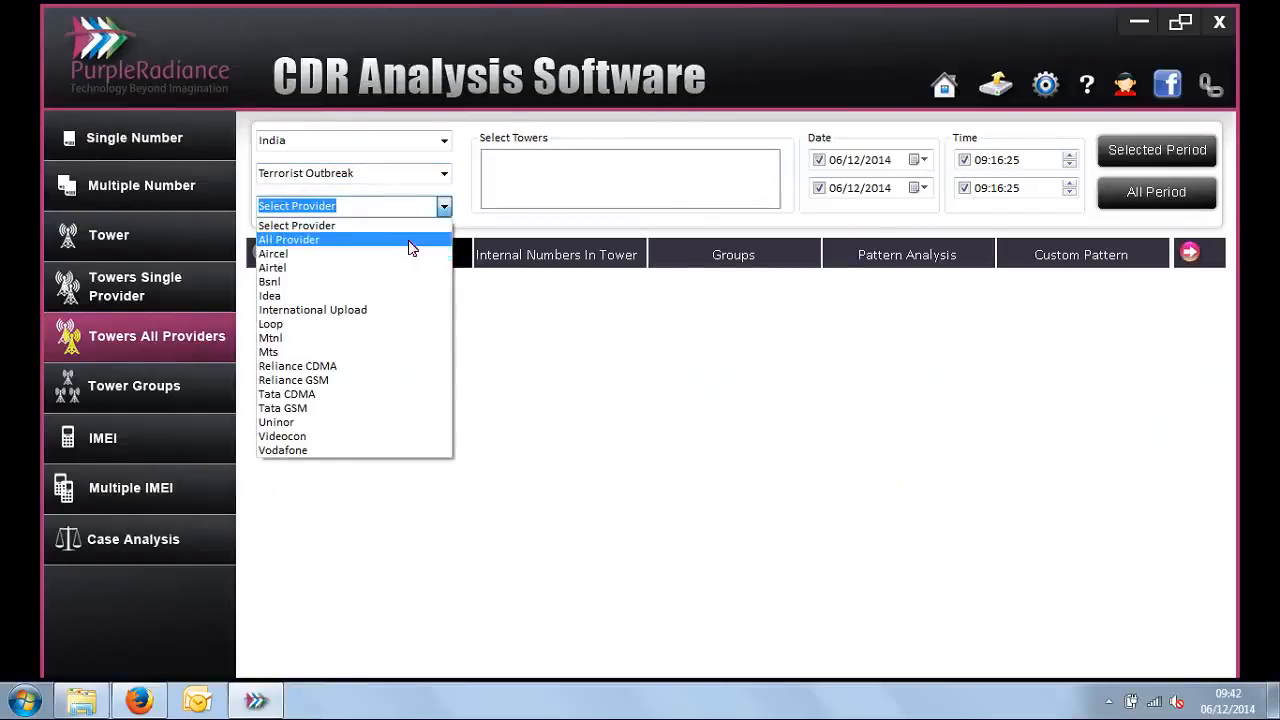
left_click(411, 242)
left_click(572, 173)
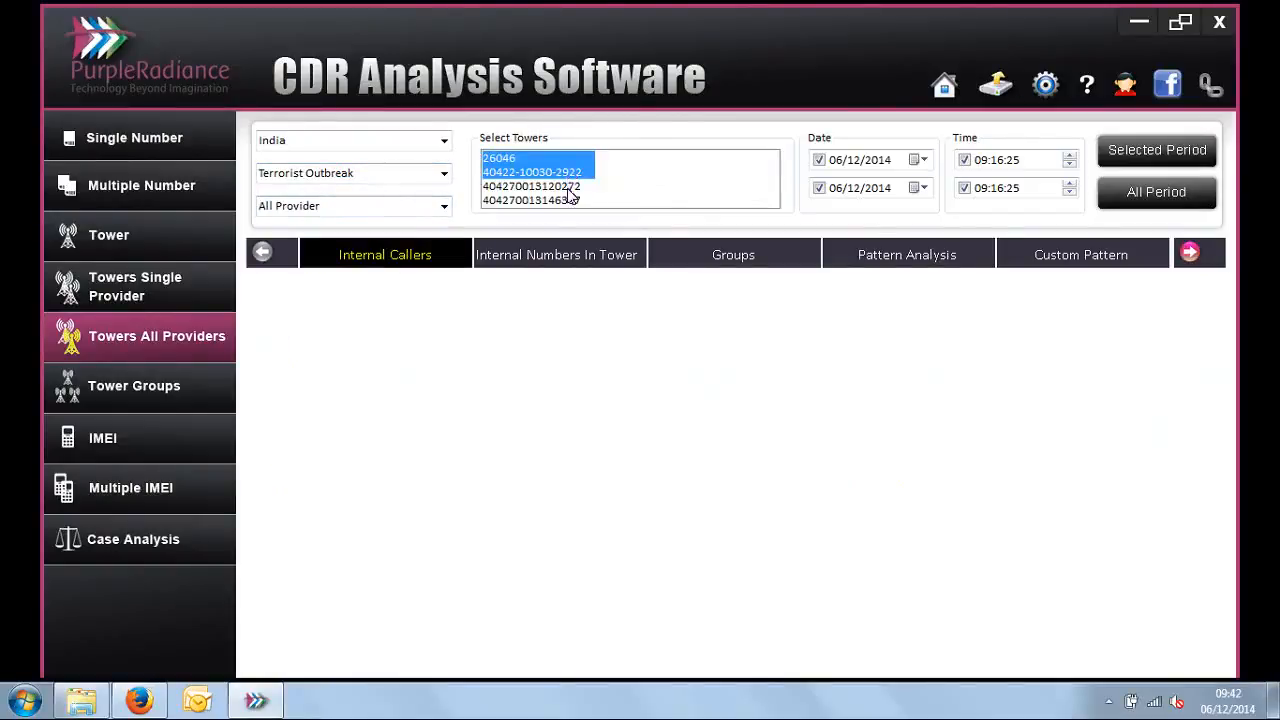
left_click(568, 187)
left_click(568, 200)
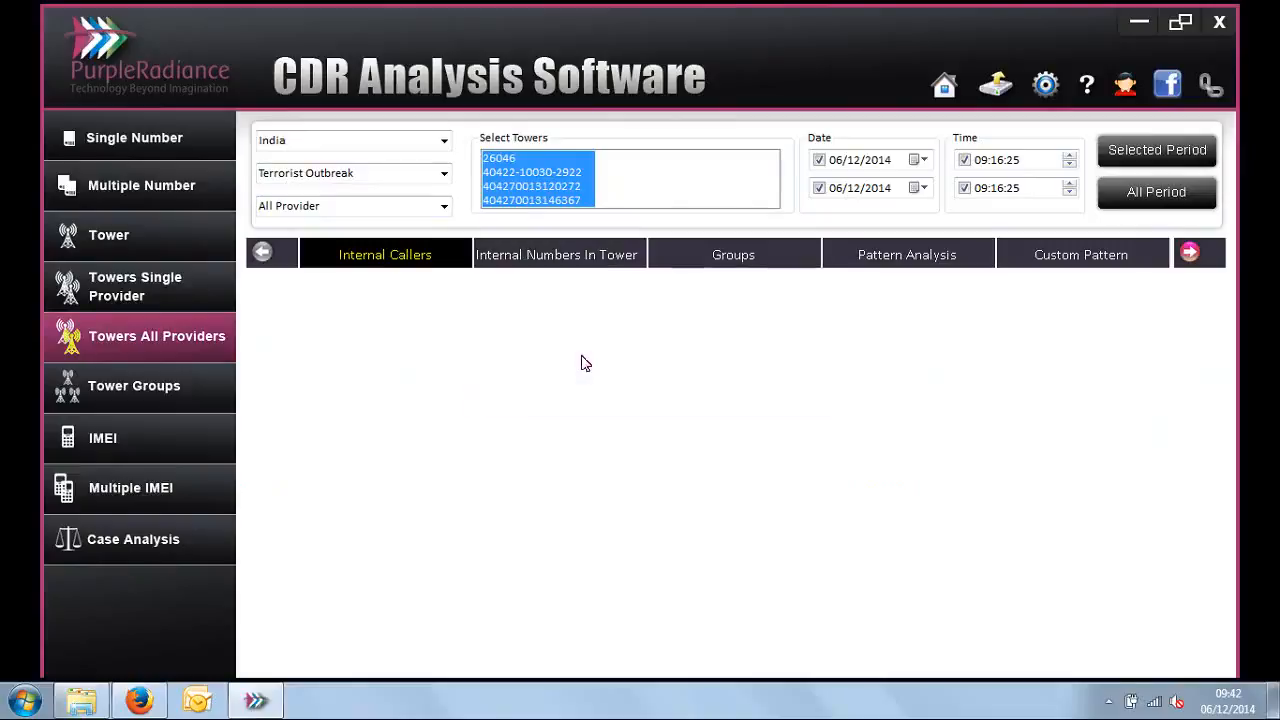
Step: View the Internal Callers between the selected towers with the Mobile Number - Other Party column widened, and dismiss the K7TotalSecurity notification
left_click(395, 256)
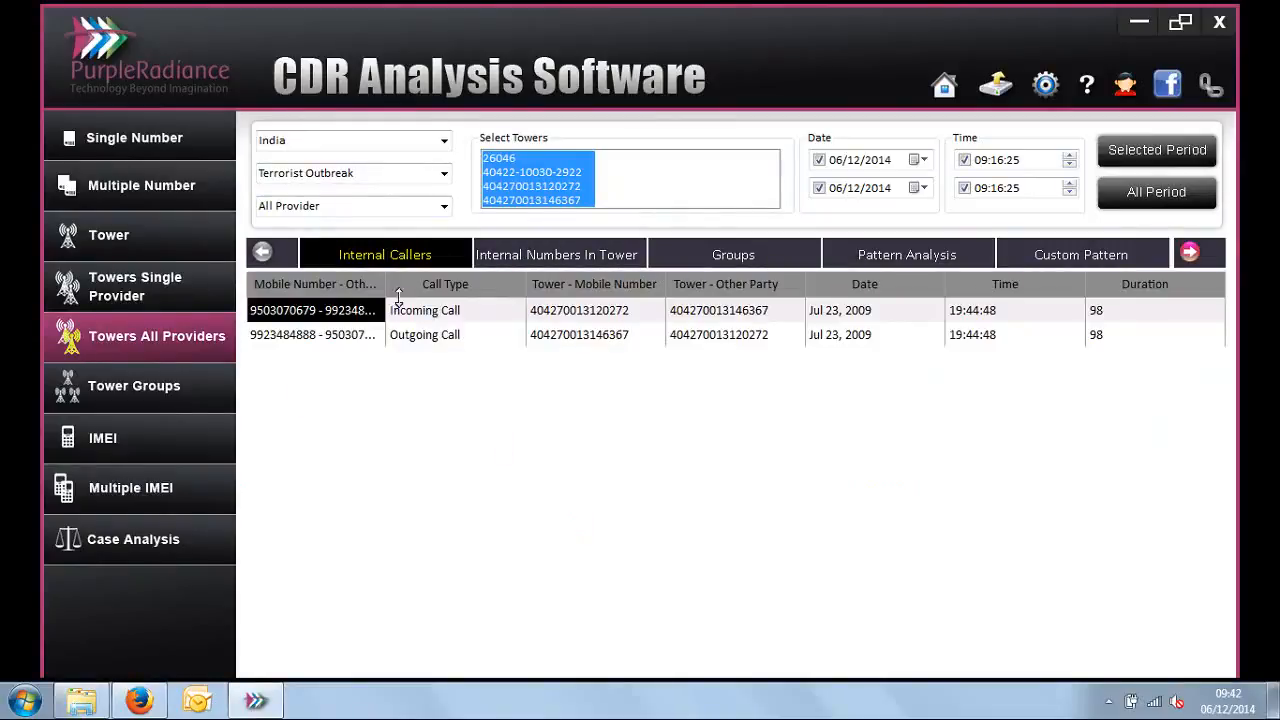
left_click_drag(384, 289, 434, 289)
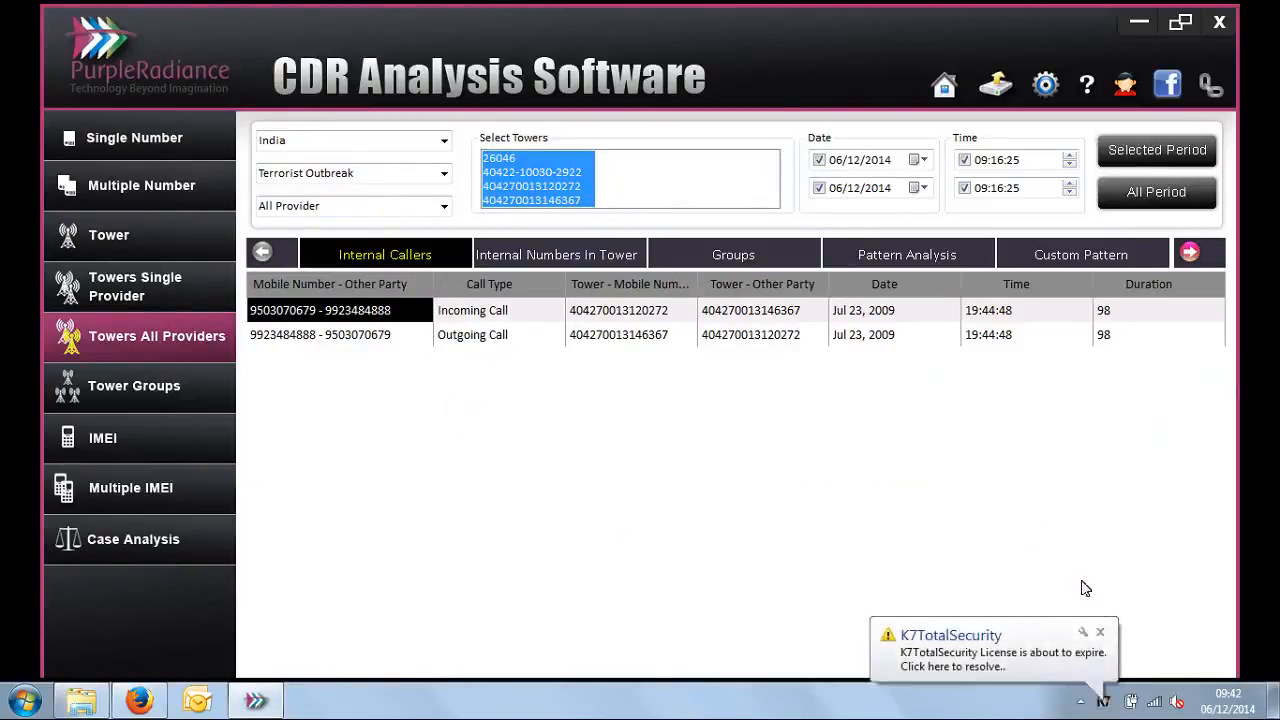
left_click(1101, 635)
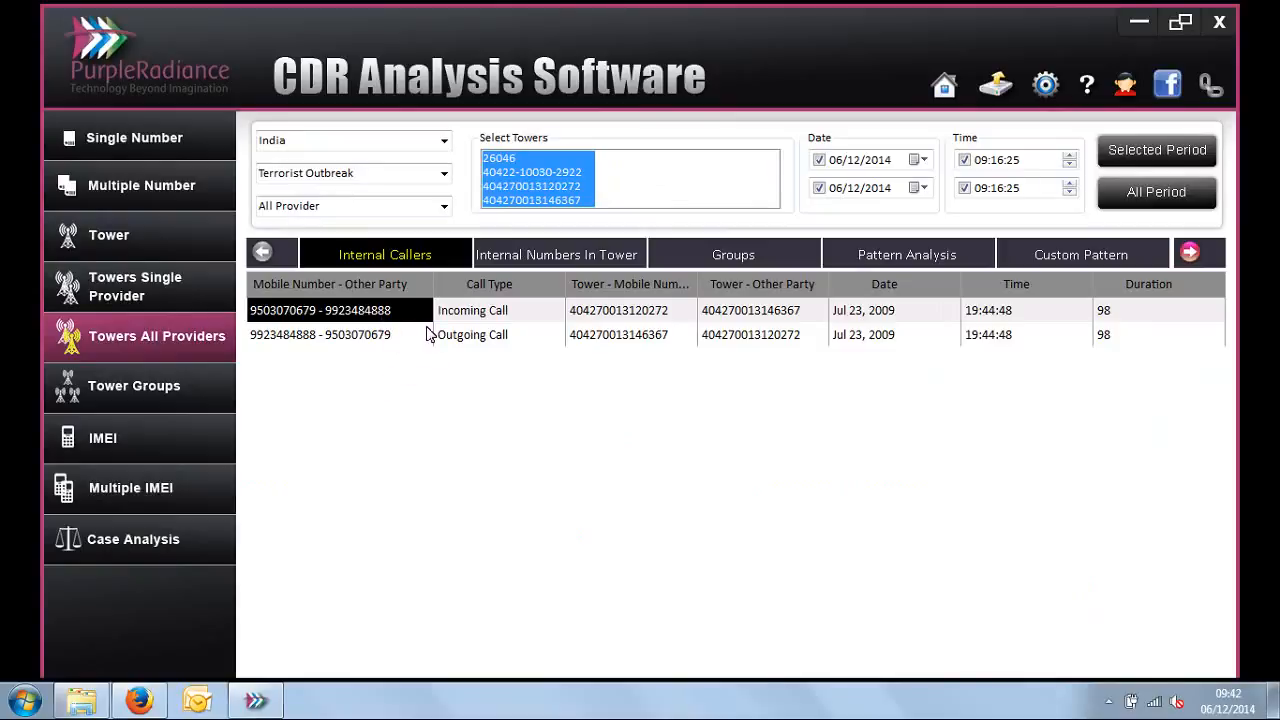
Step: View Internal Numbers In Tower with the Other Party column narrowed, and examine the first number's cell IDs
left_click(595, 254)
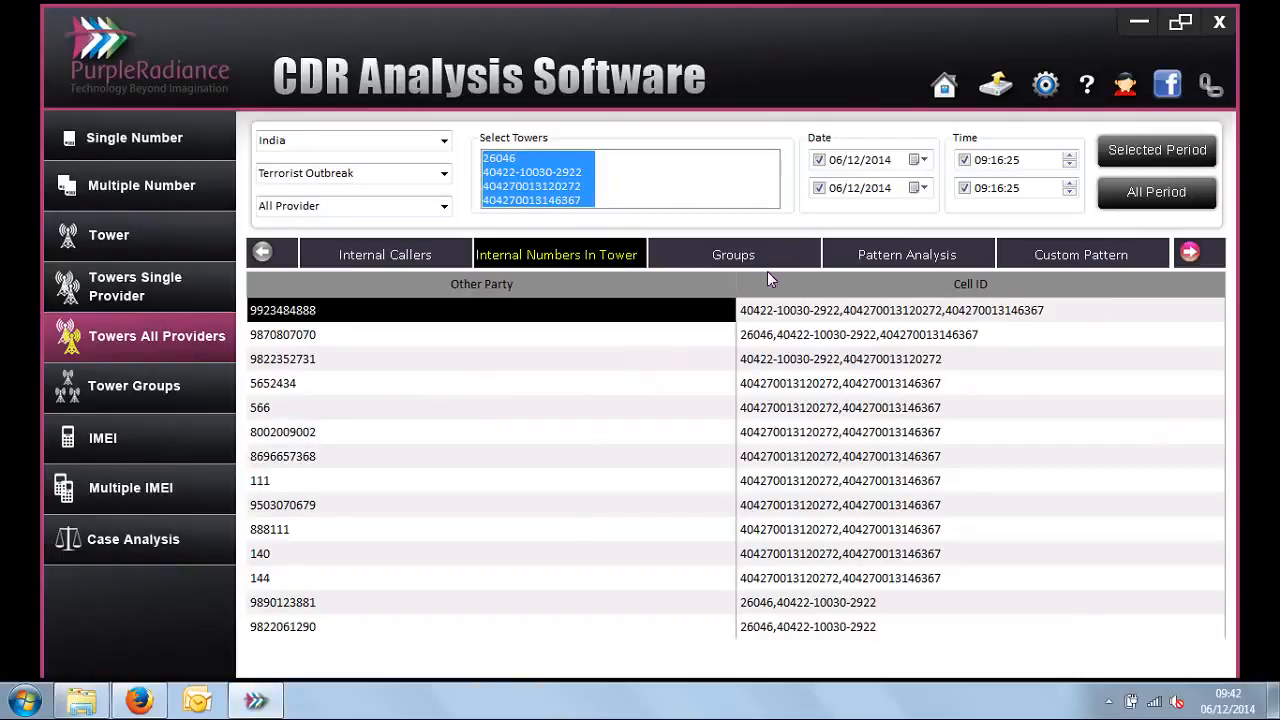
left_click_drag(739, 284, 467, 284)
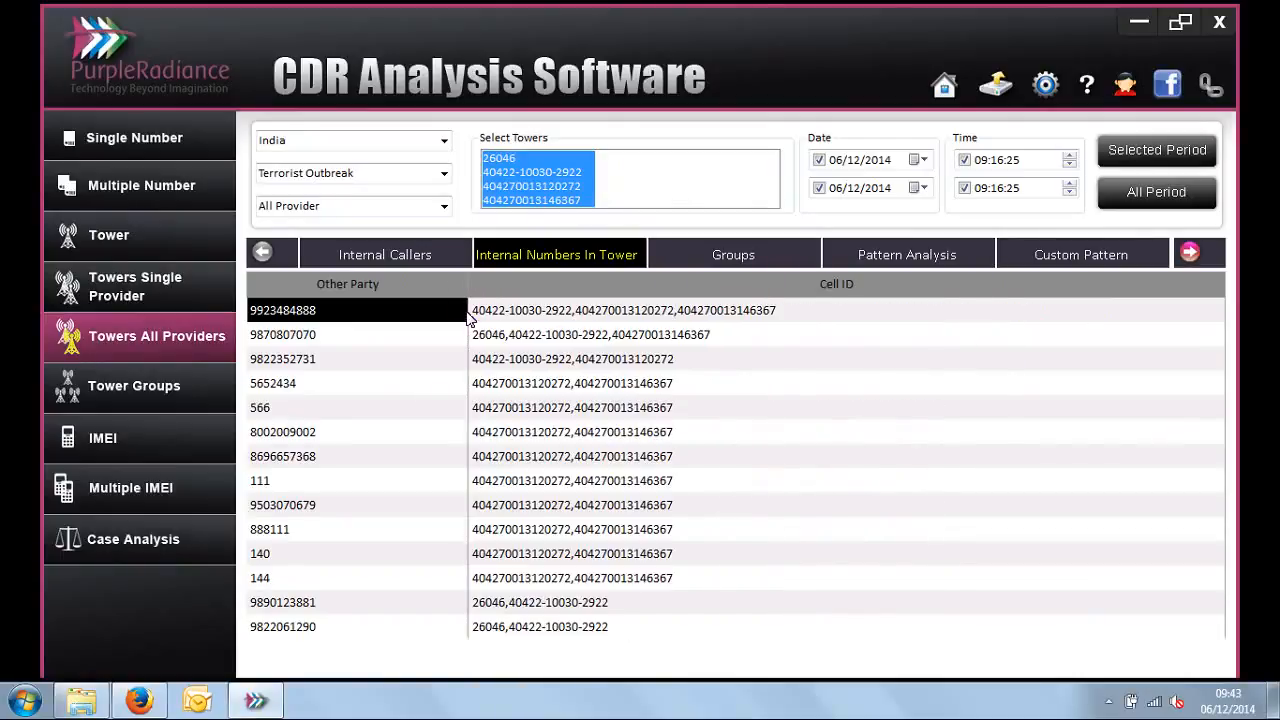
left_click(563, 316)
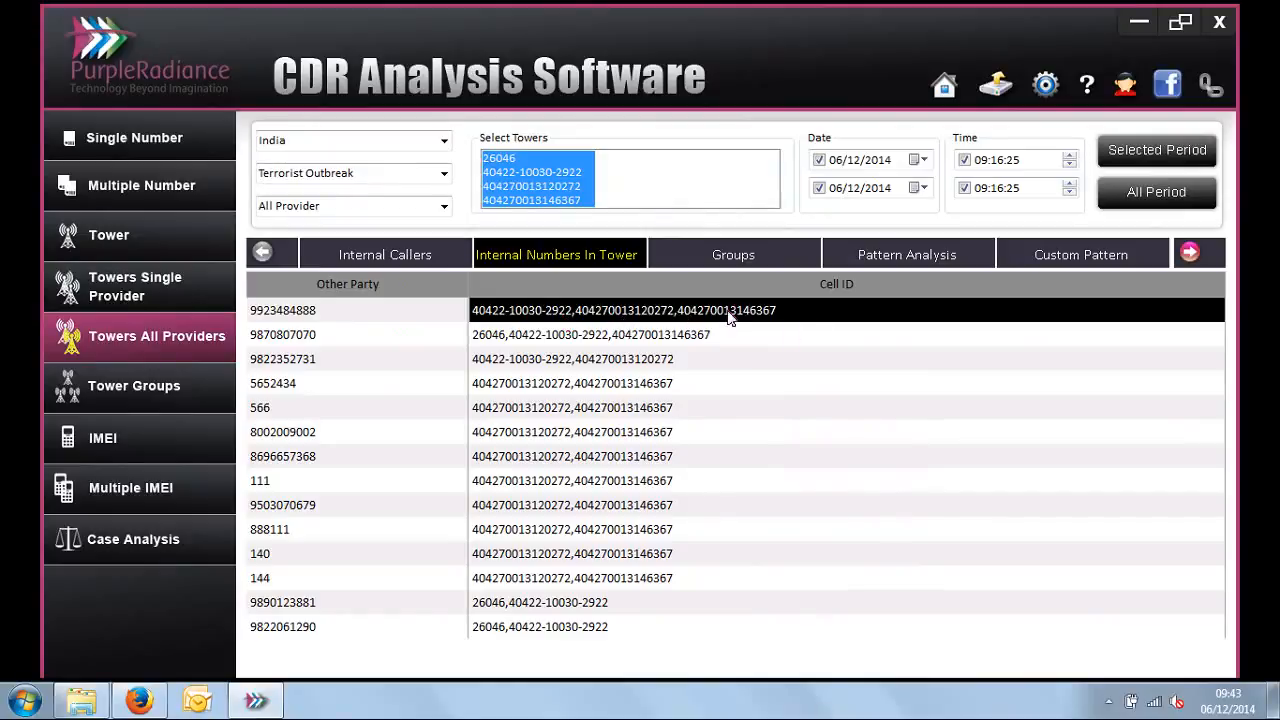
Step: View the Groups list of numbers and total calls, and examine the relation graph of a number with 9 total calls
left_click(735, 258)
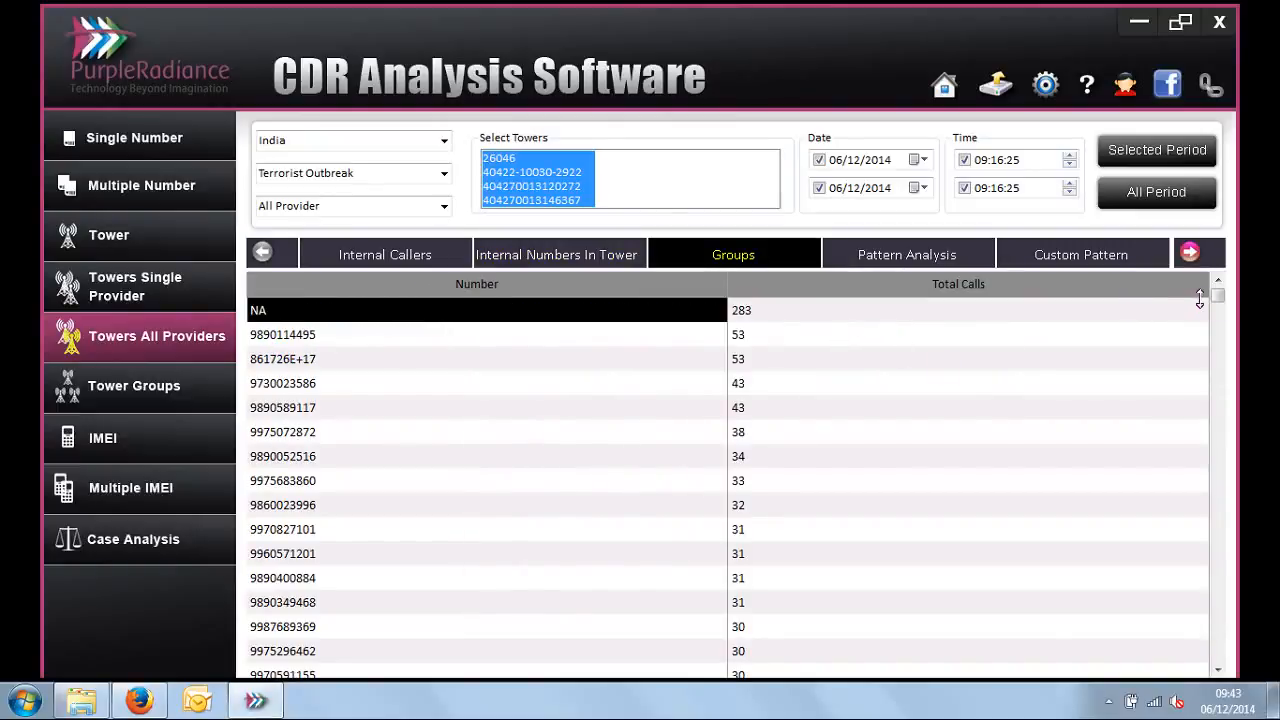
mouse_move(1218, 298)
left_mouse_down()
mouse_move(1218, 322)
mouse_move(1216, 307)
left_mouse_up()
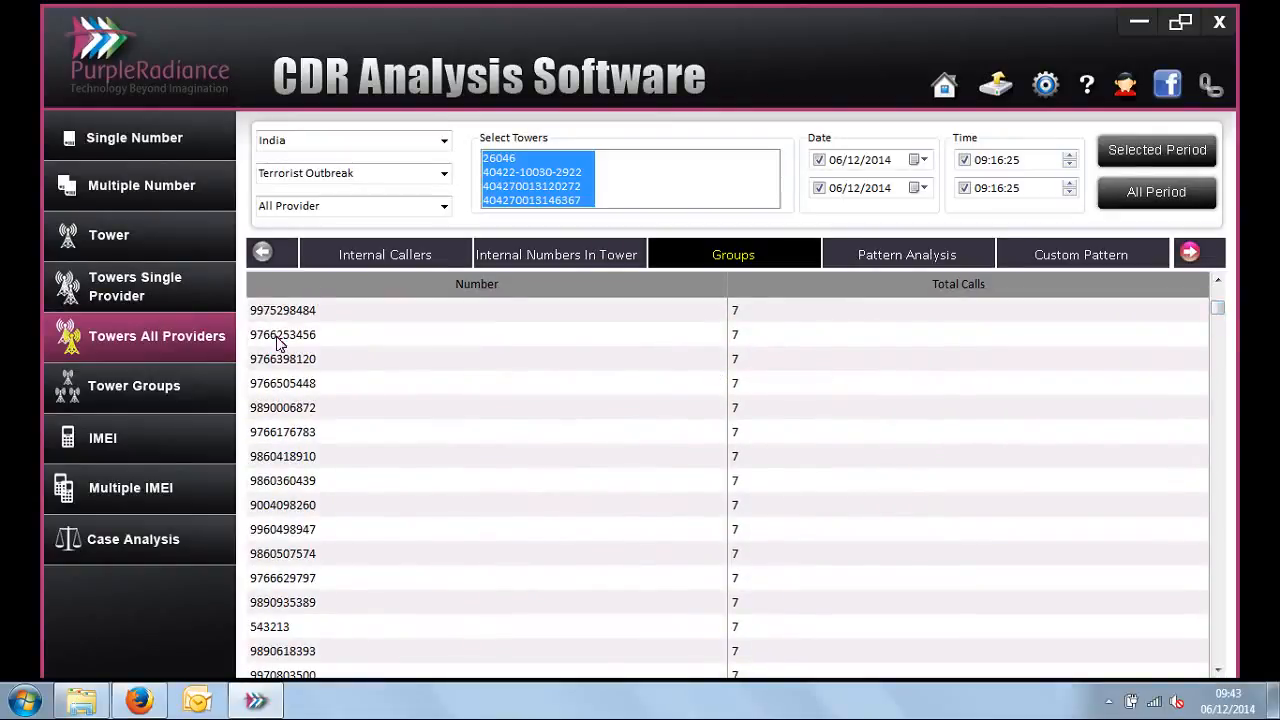
left_click_drag(1220, 308, 1218, 299)
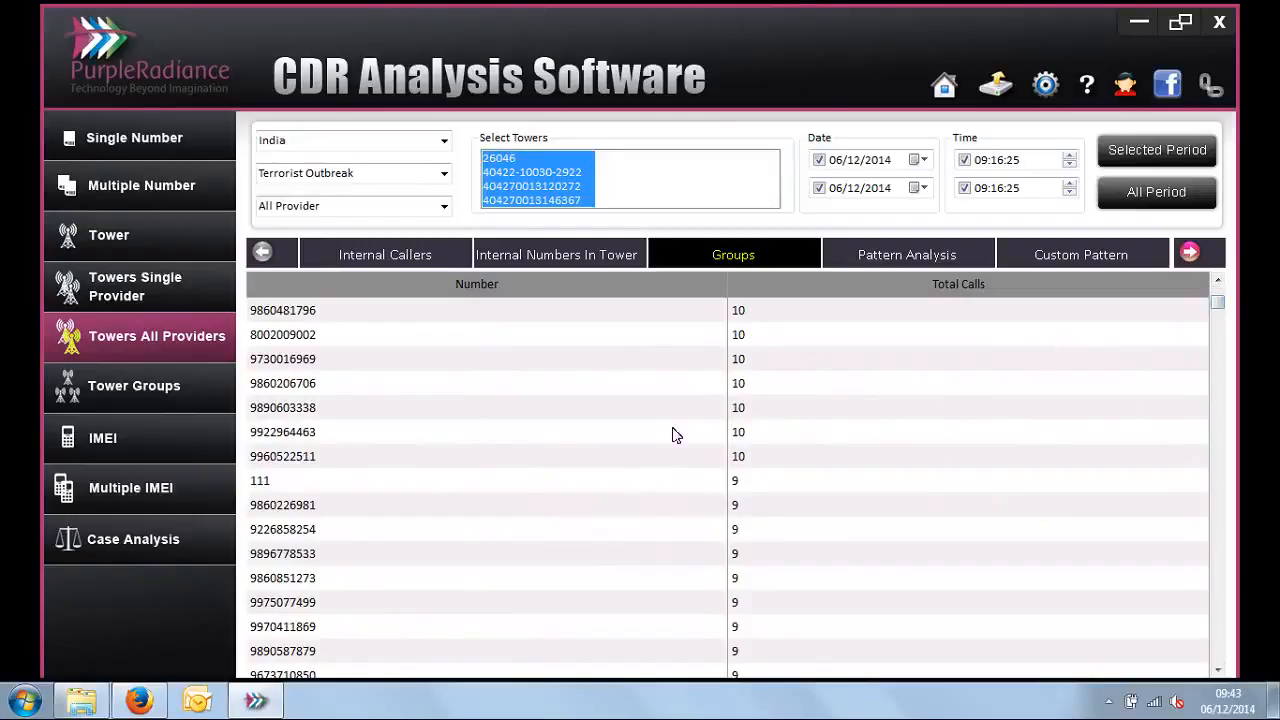
double_click(308, 627)
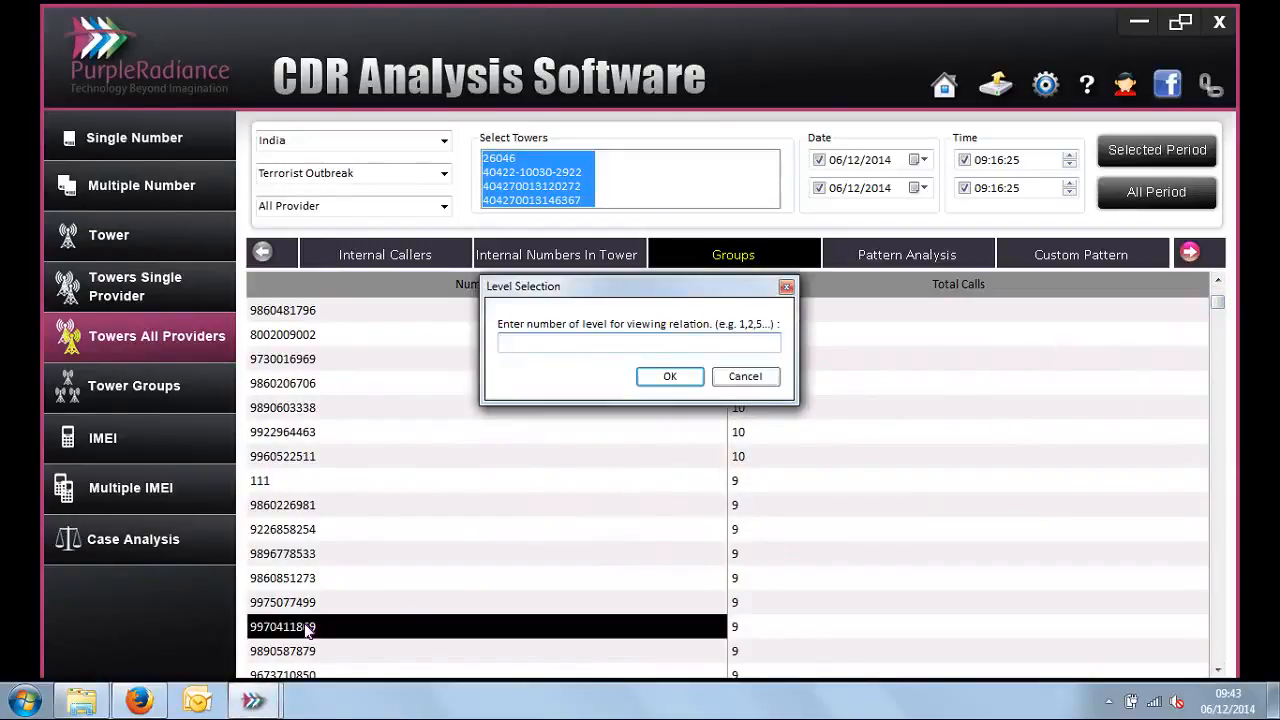
type("2")
key("Return")
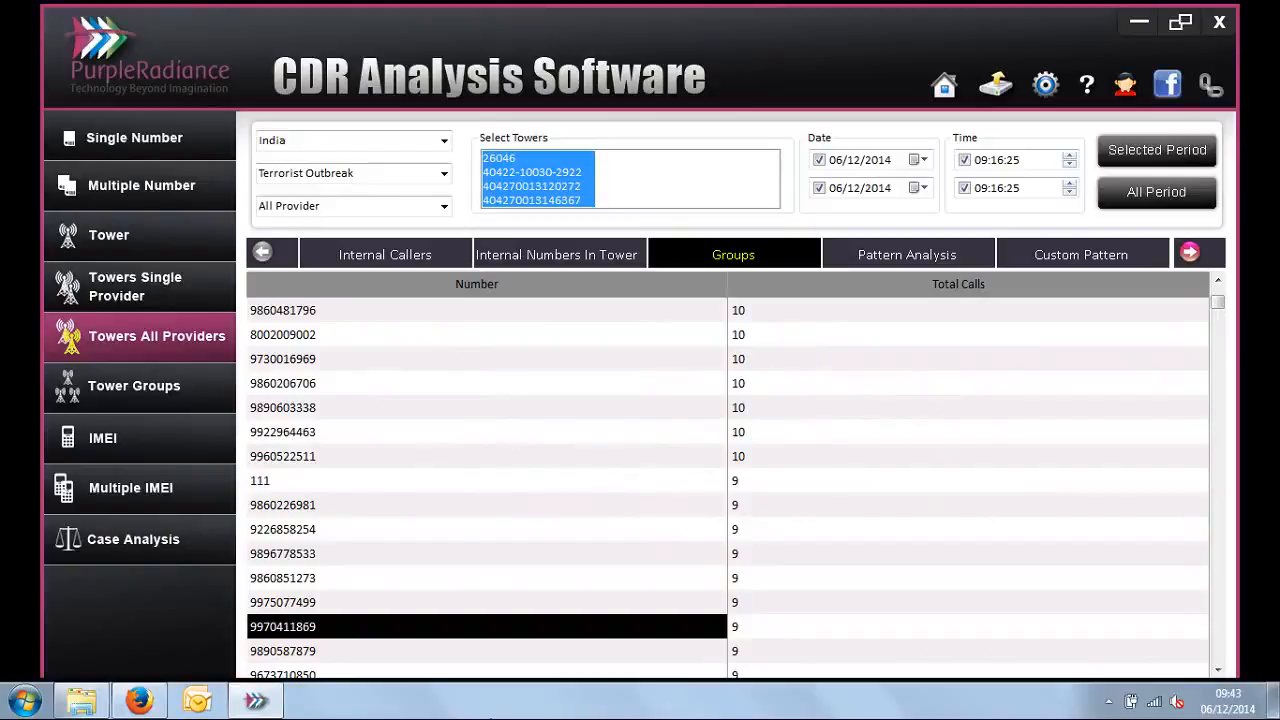
left_click(745, 630)
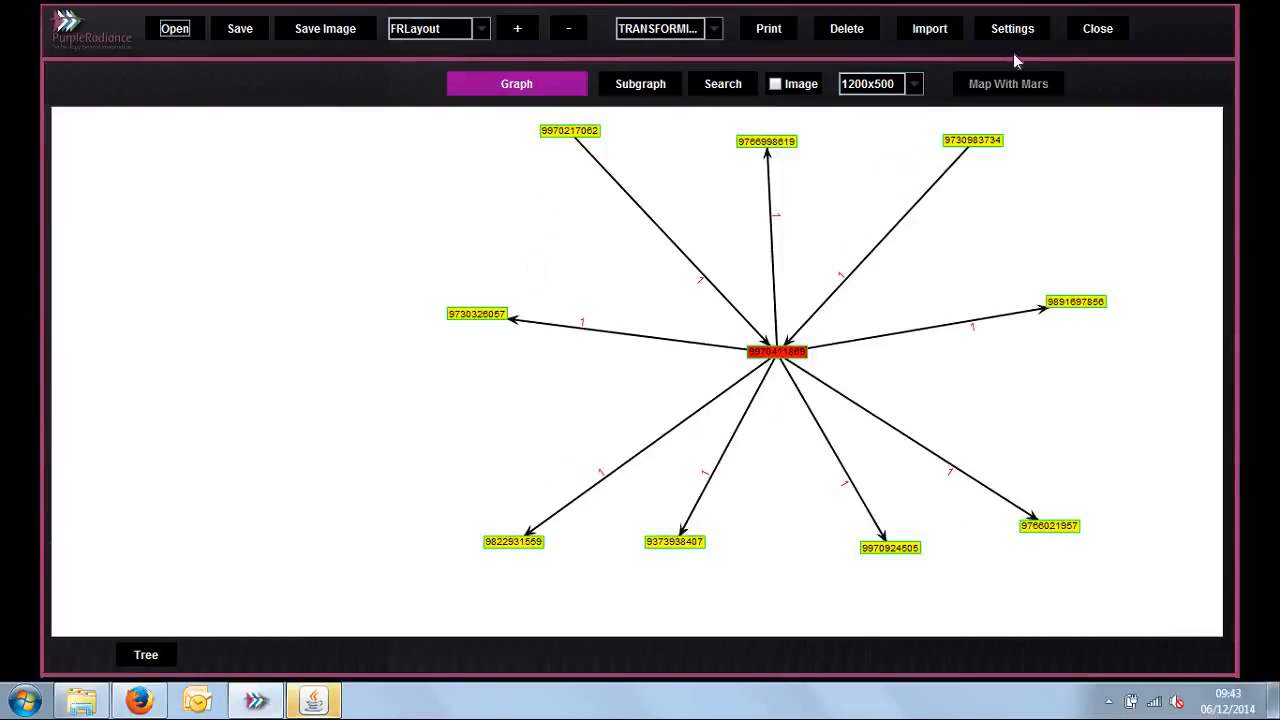
left_click(1097, 28)
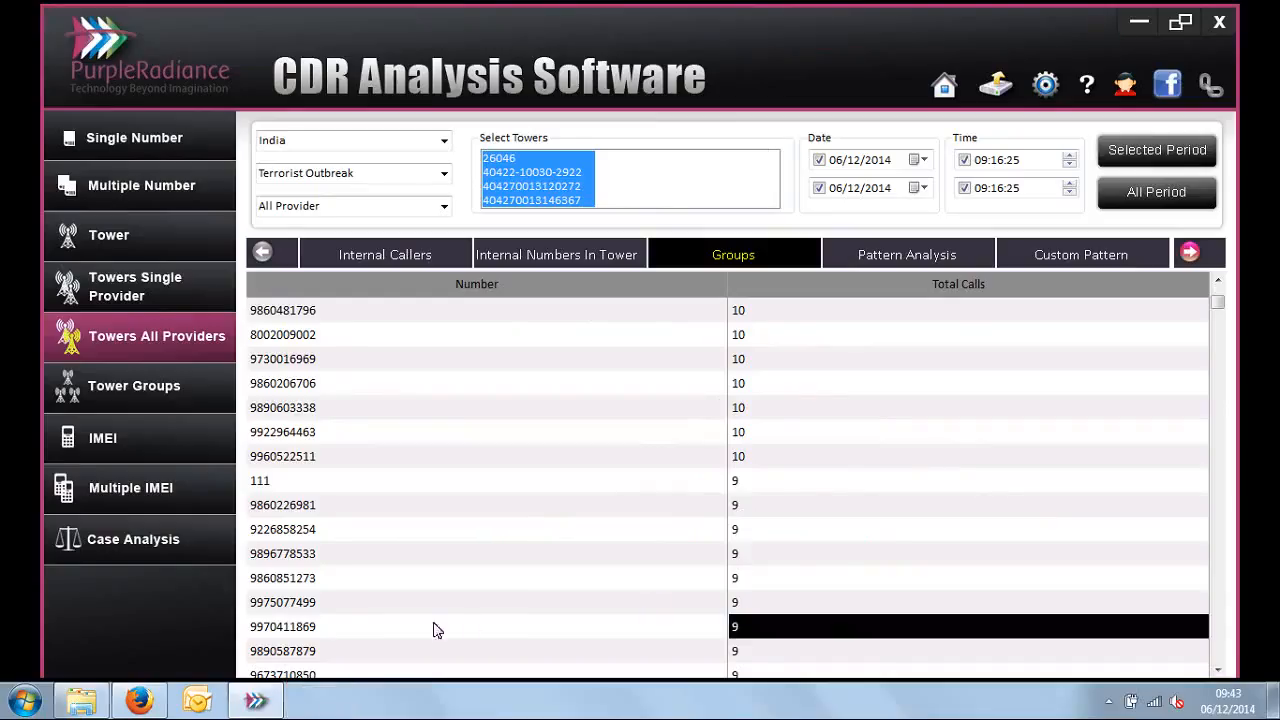
Step: Examine the relation graph of the same number at level 2, and close the graph
double_click(314, 626)
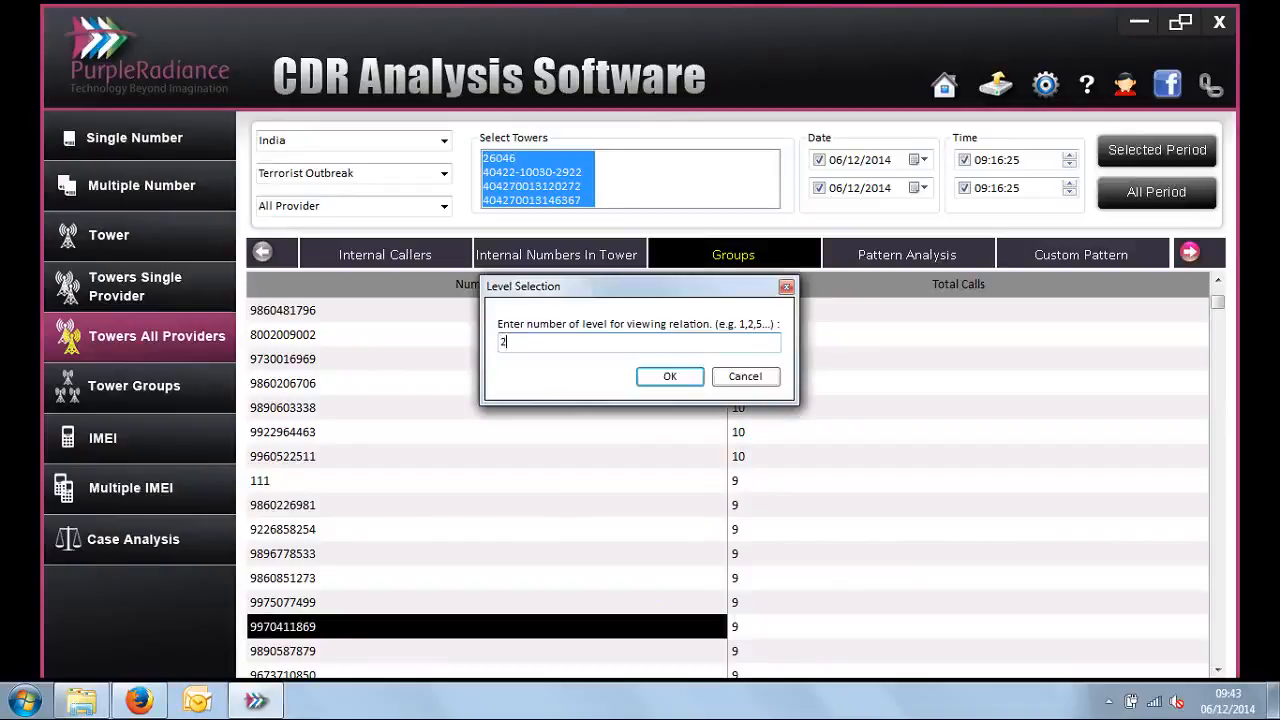
key("Return")
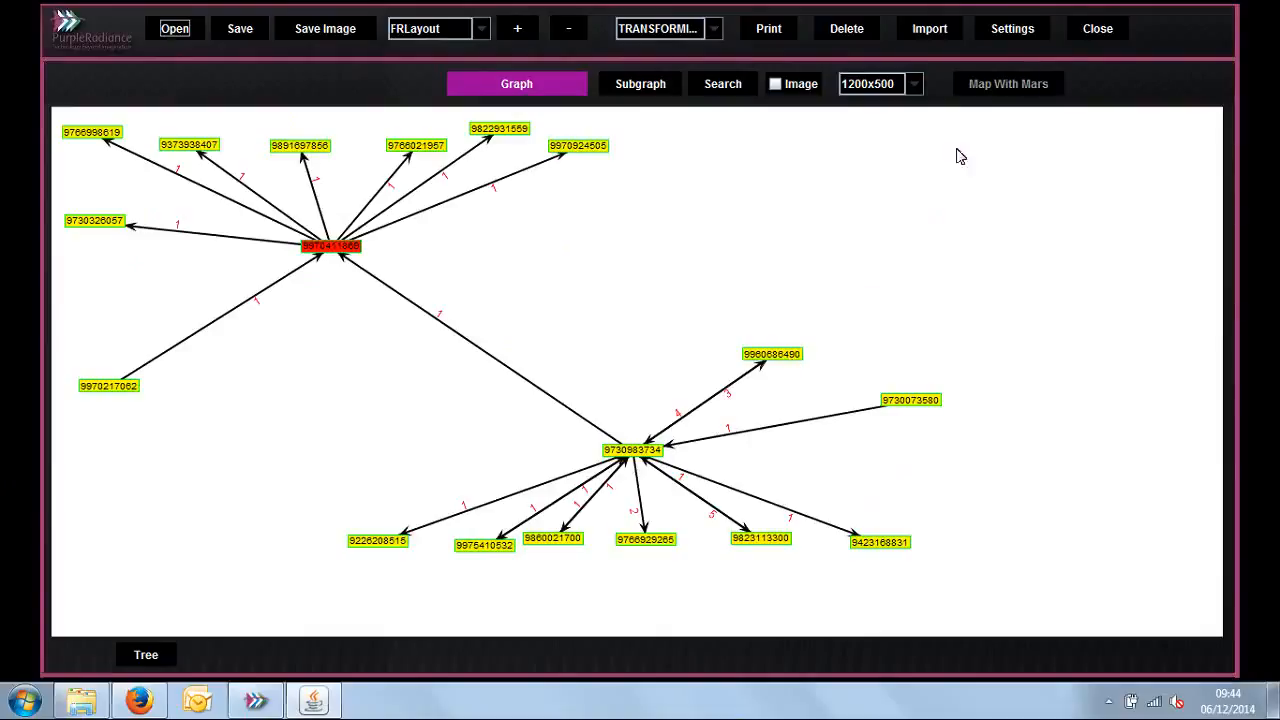
left_click(1089, 29)
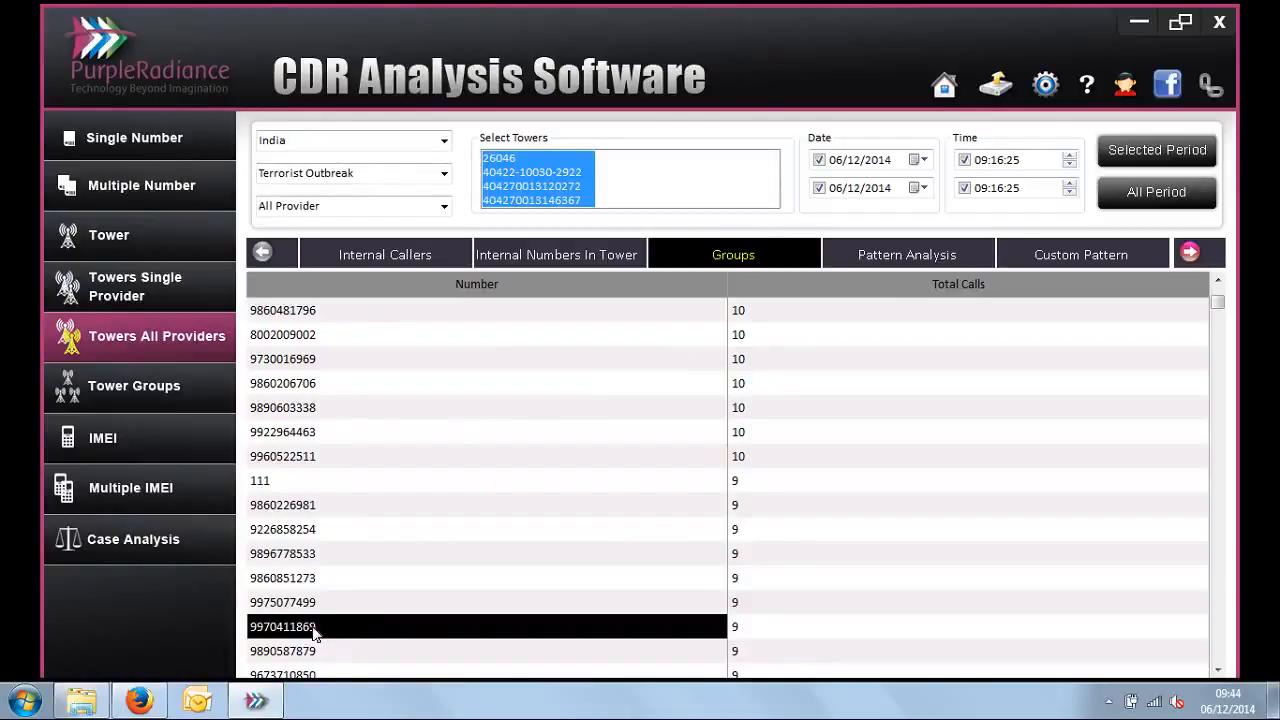
Step: Delete the existing tower groups Rajpipla bus stand, rajpipla rly stn, rajpipla market and rajpipla outer in the Design Groups settings
left_click(194, 399)
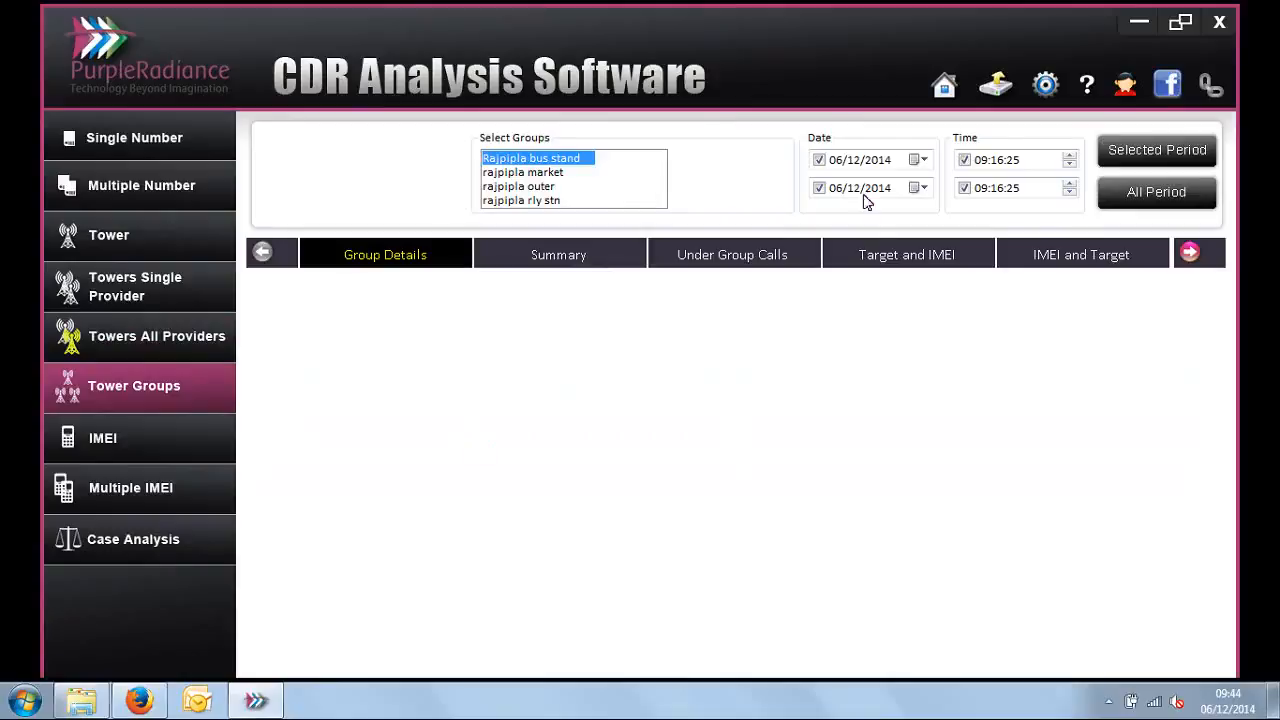
left_click(1045, 86)
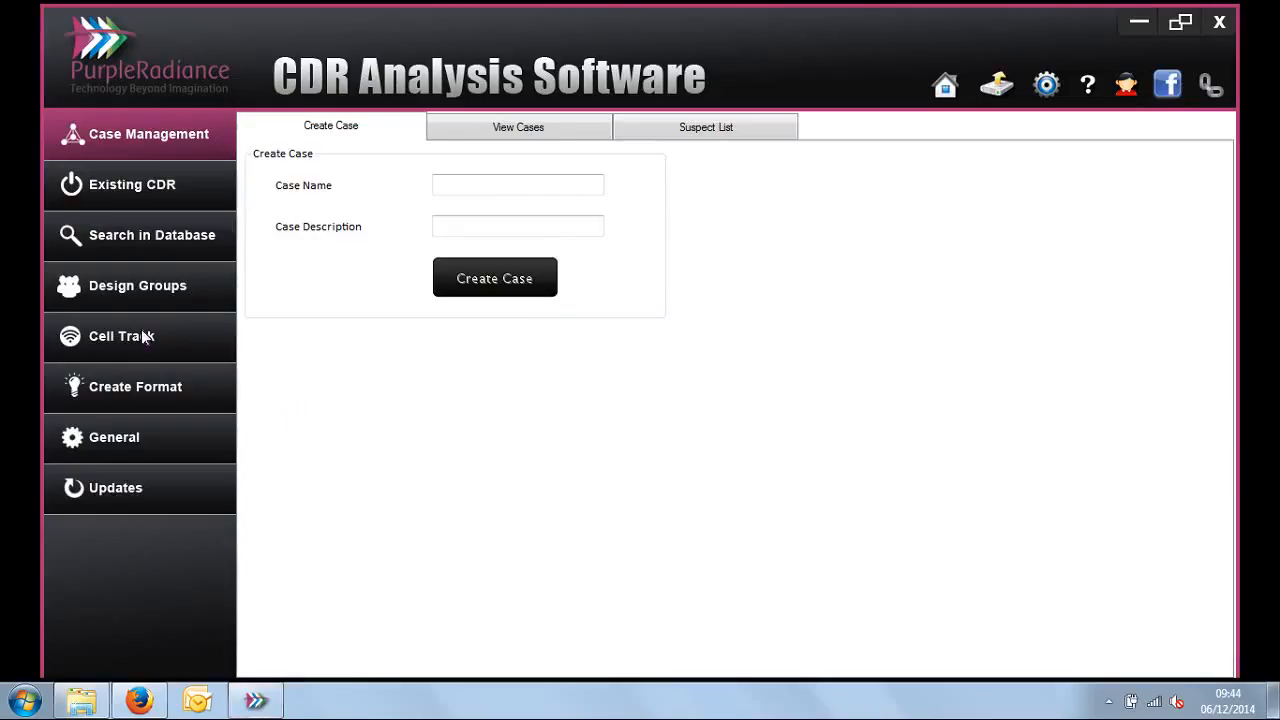
left_click(185, 278)
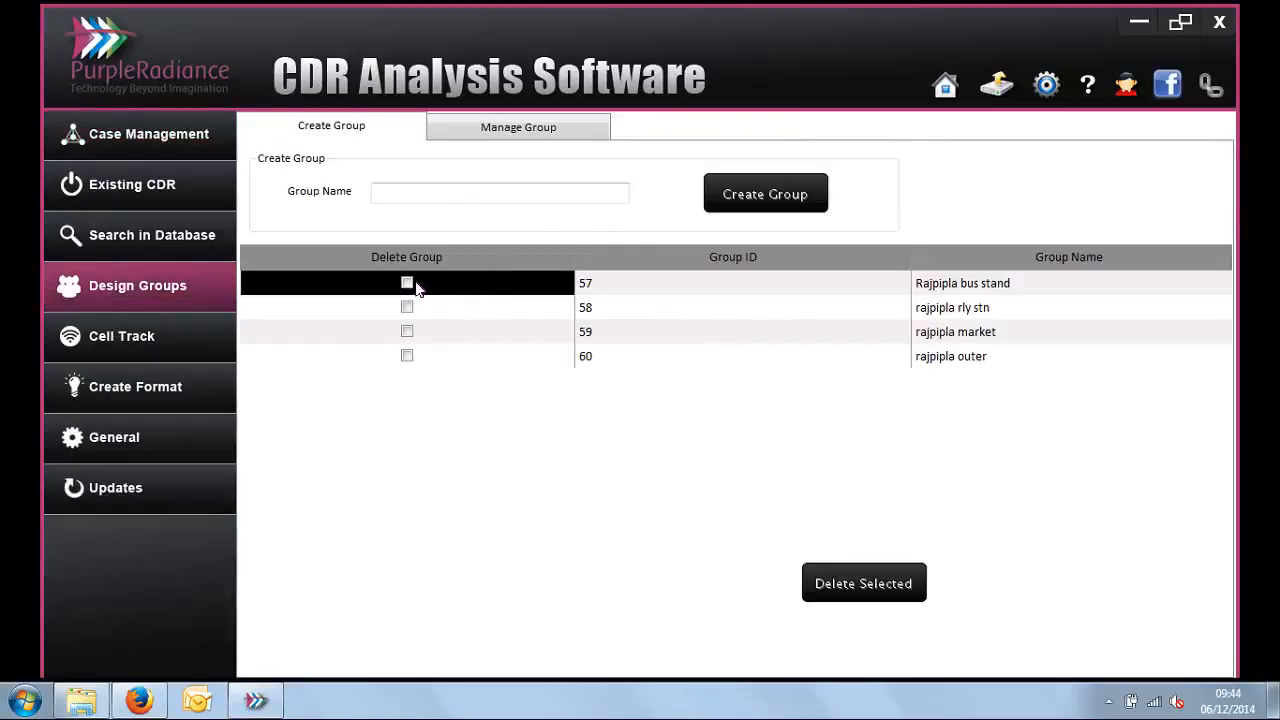
left_click(407, 284)
left_click(406, 308)
left_click(406, 332)
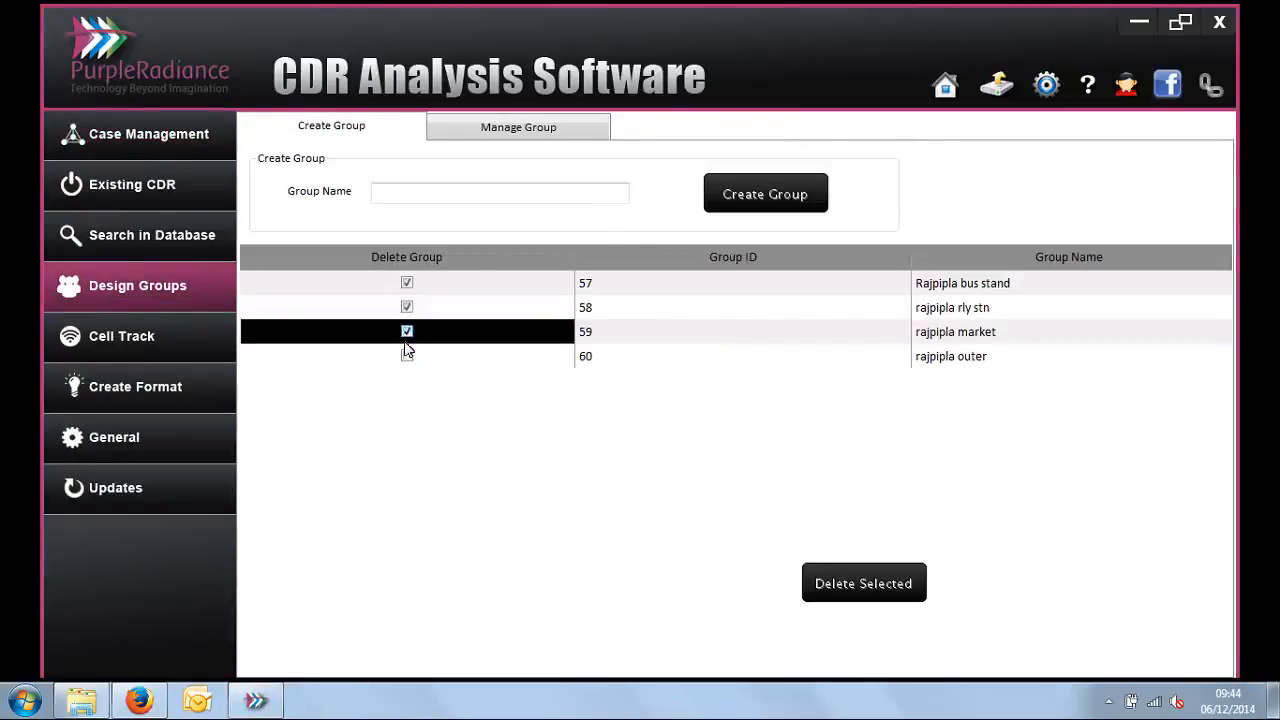
left_click(407, 355)
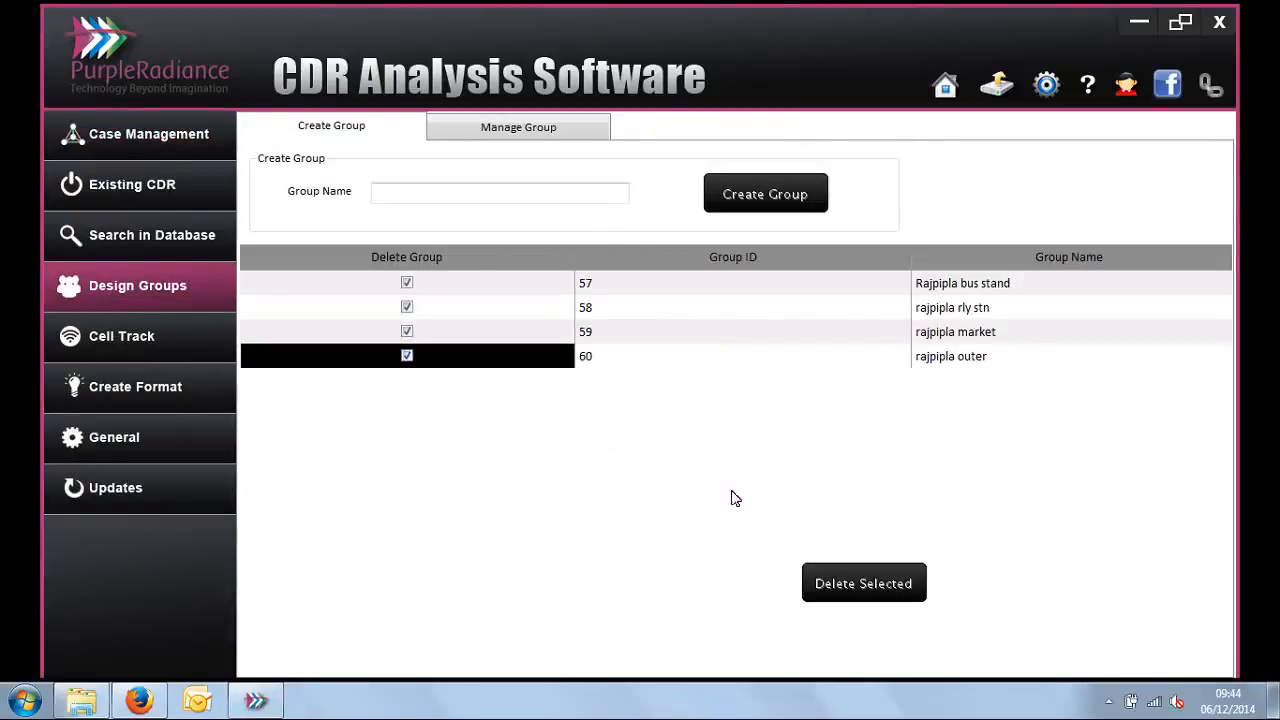
left_click(866, 584)
left_click(694, 385)
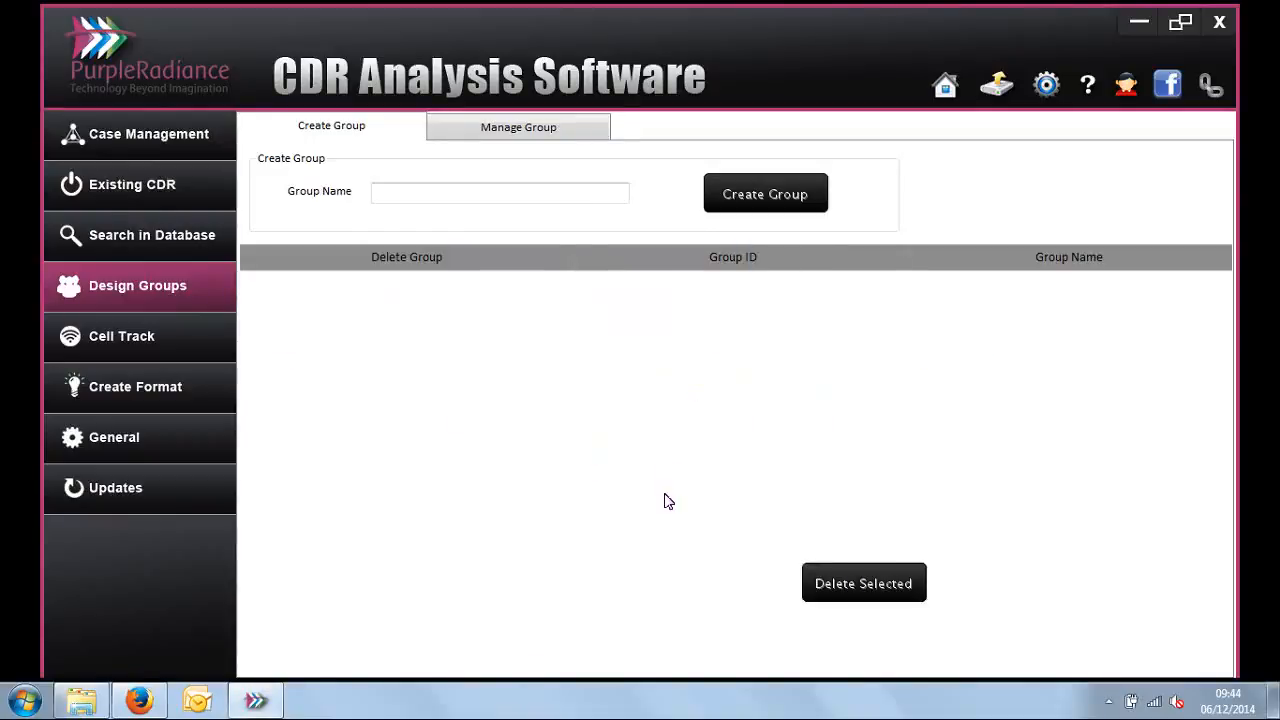
Step: Create two tower groups named Paris and france
left_click(507, 190)
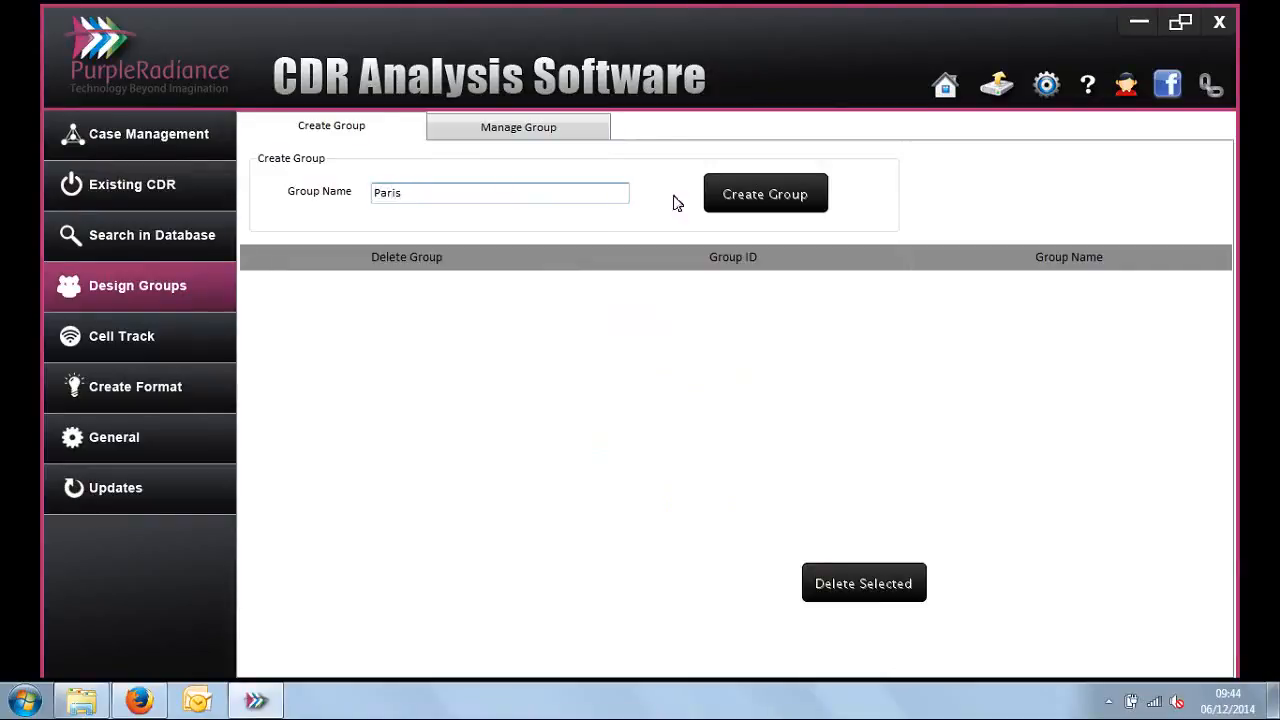
left_click(749, 215)
key("Return")
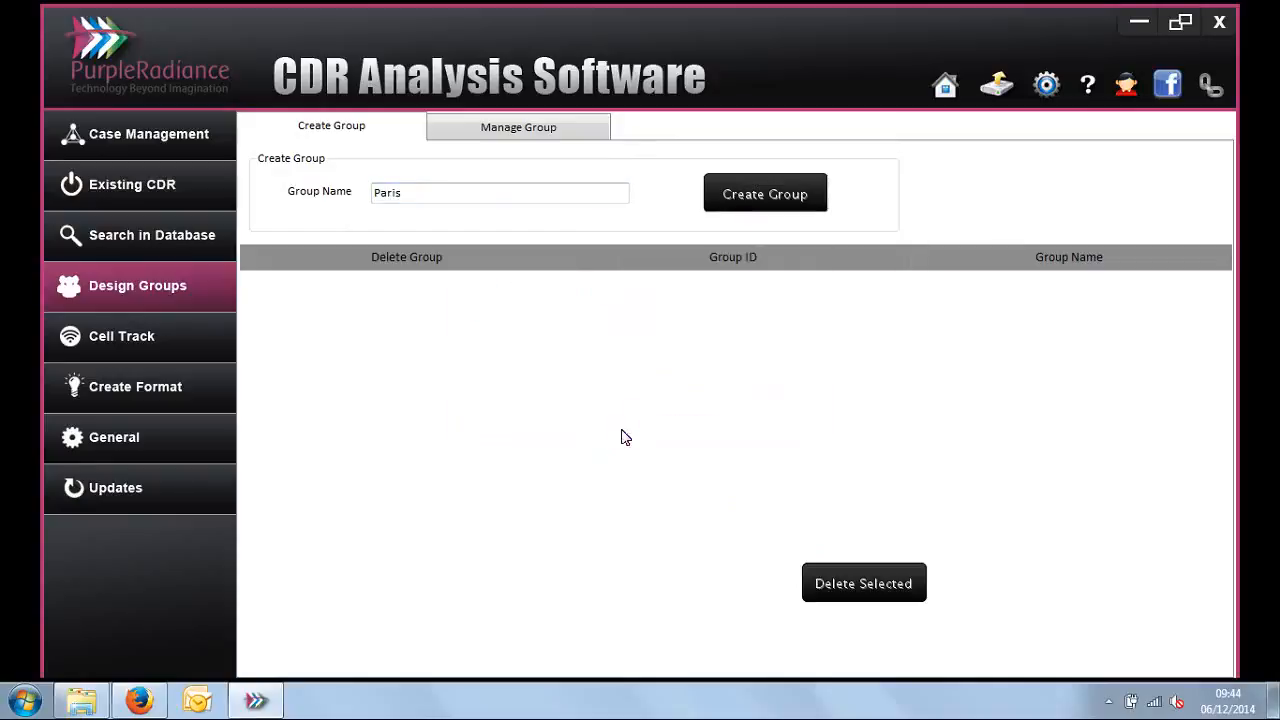
left_click(419, 197)
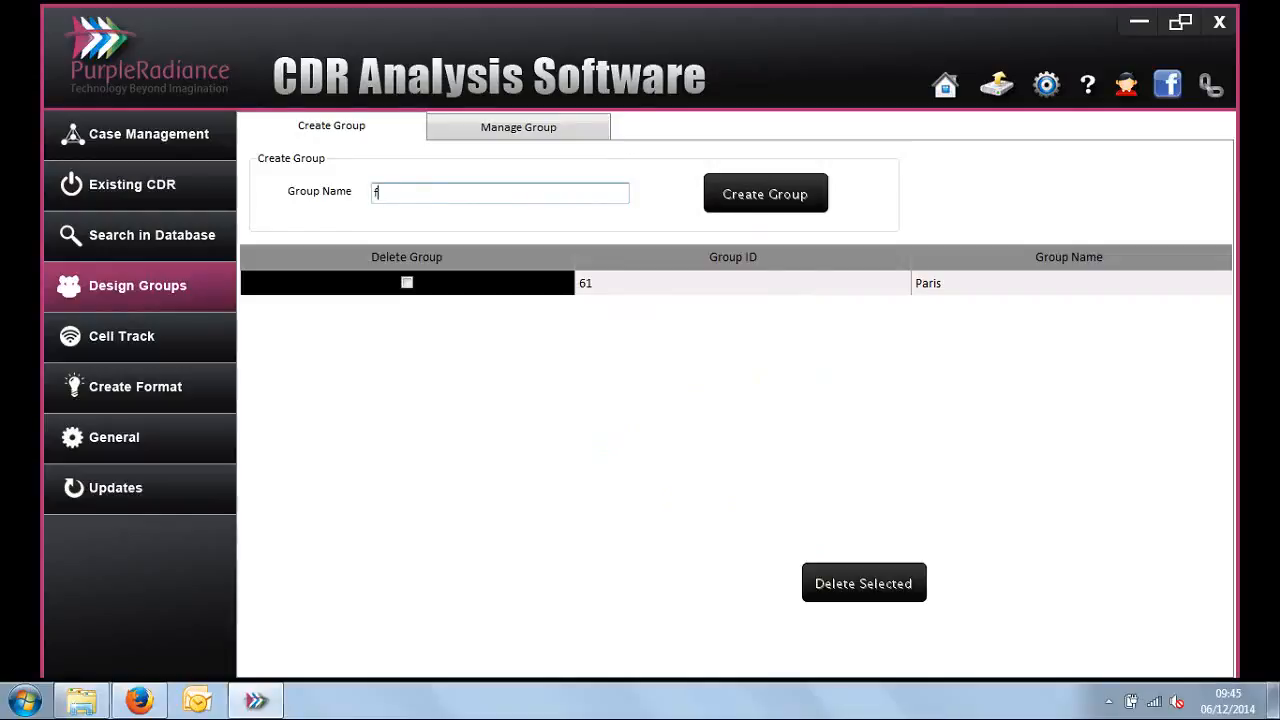
left_click(765, 194)
key("Return")
Step: Create two more tower groups named amsterdam and germany
left_click(425, 199)
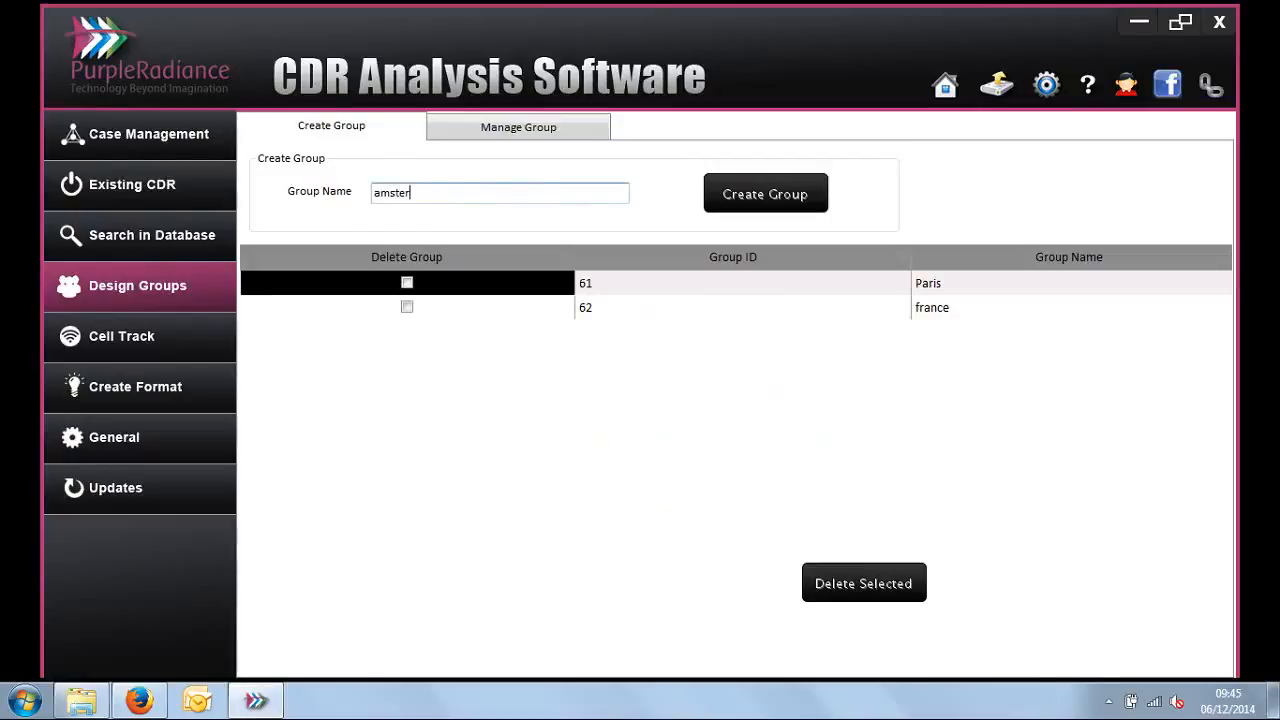
left_click(723, 206)
key("Return")
left_click(518, 202)
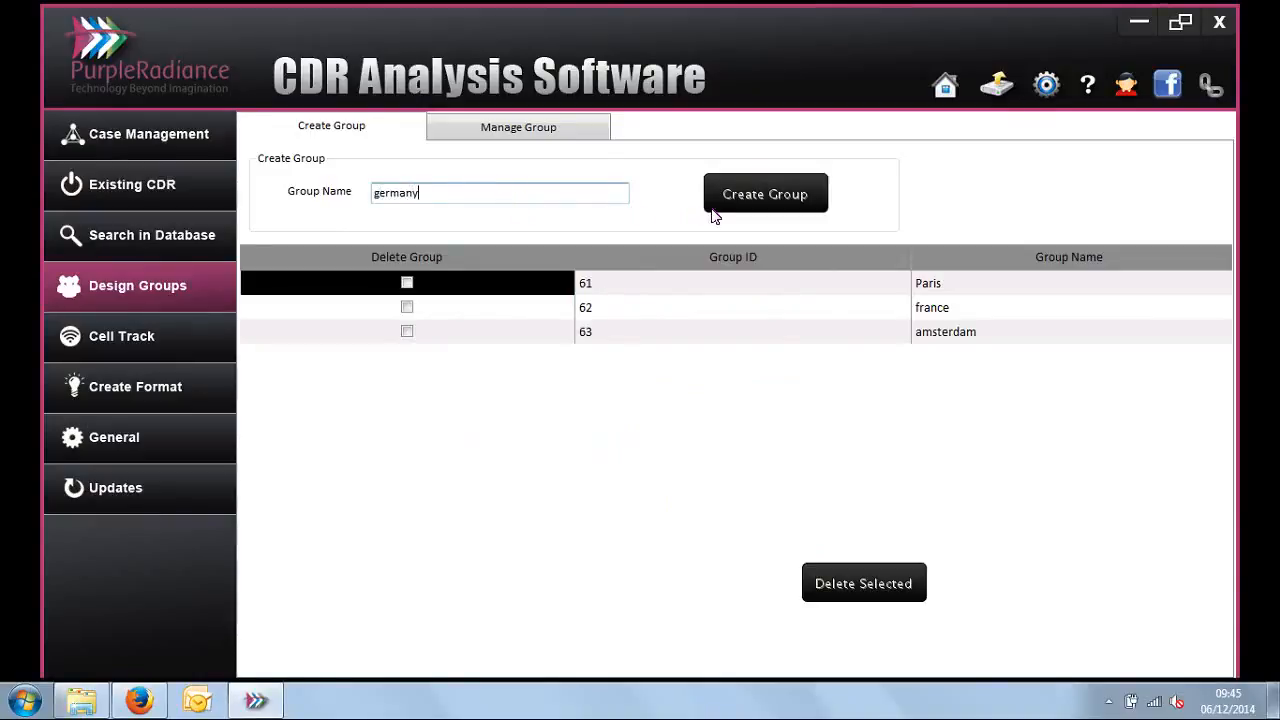
left_click(752, 205)
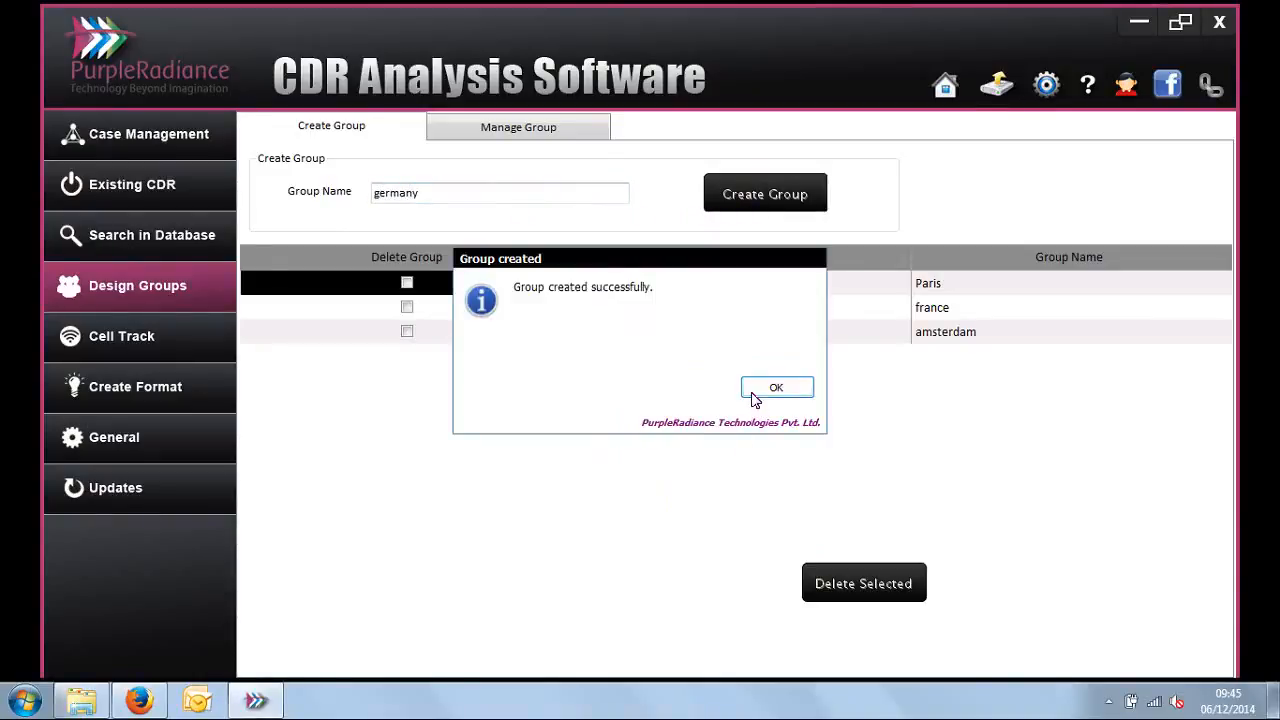
left_click(756, 392)
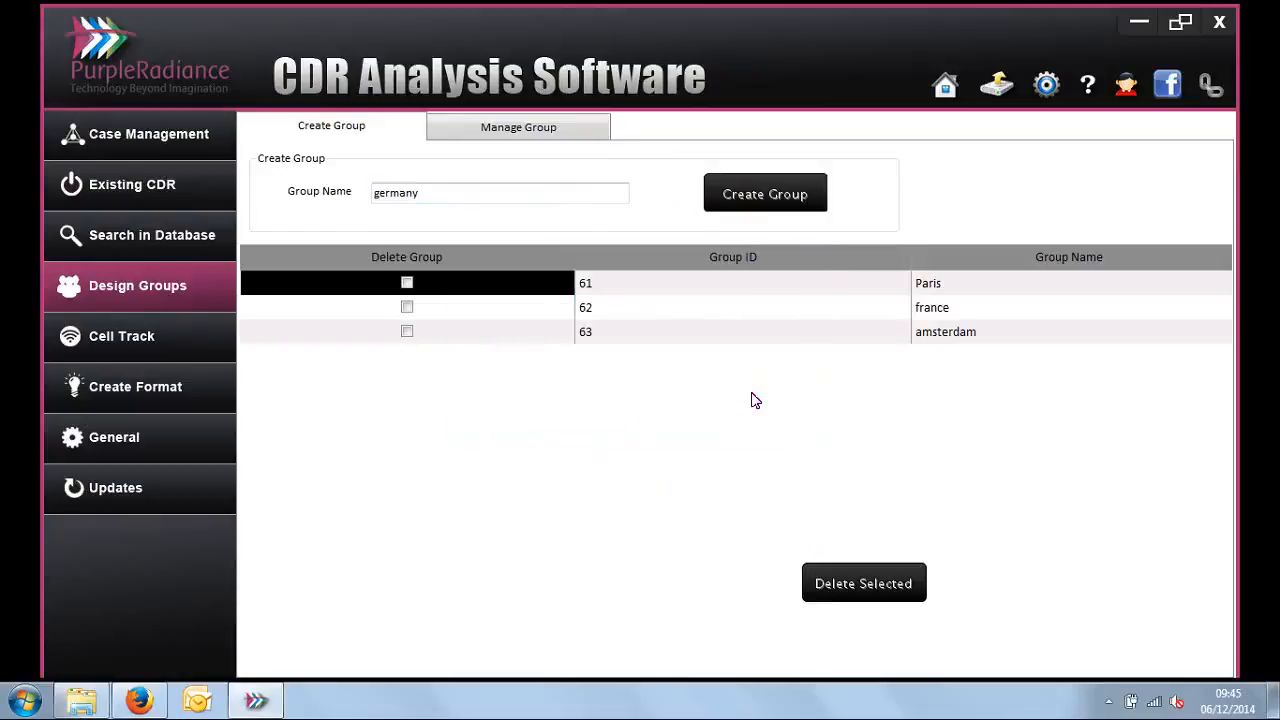
left_click(548, 129)
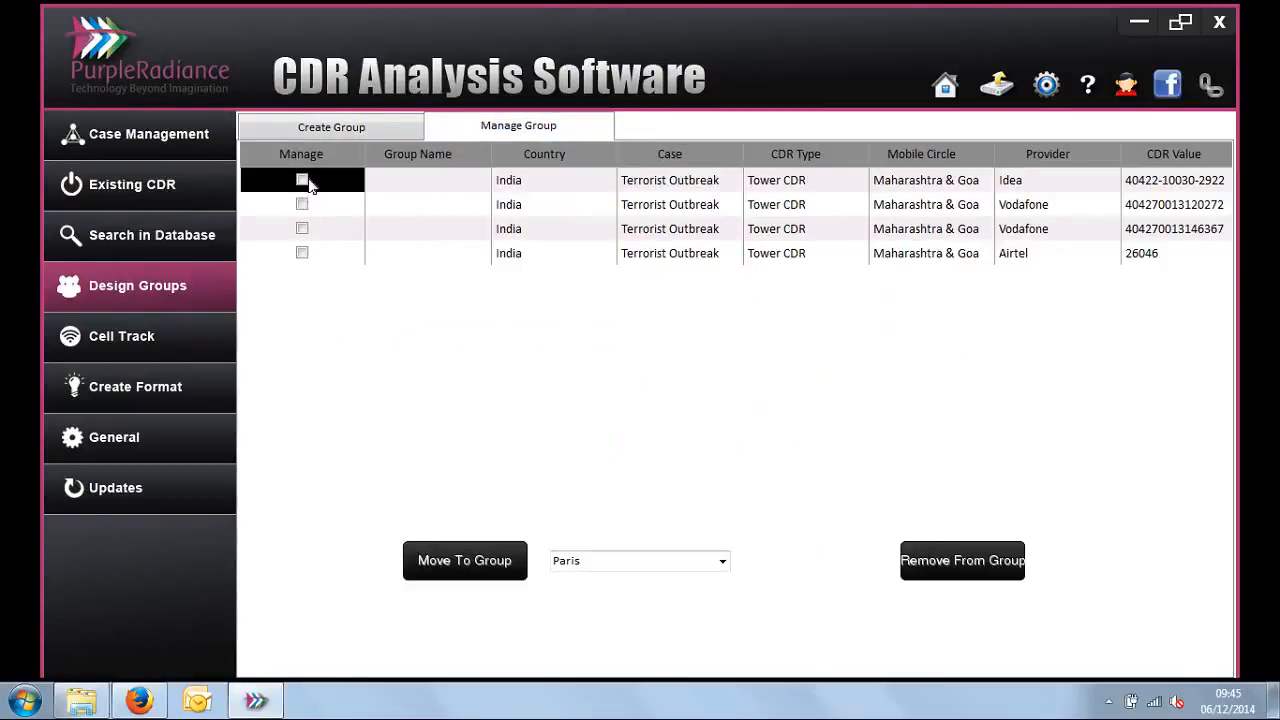
left_click(302, 180)
left_click(463, 565)
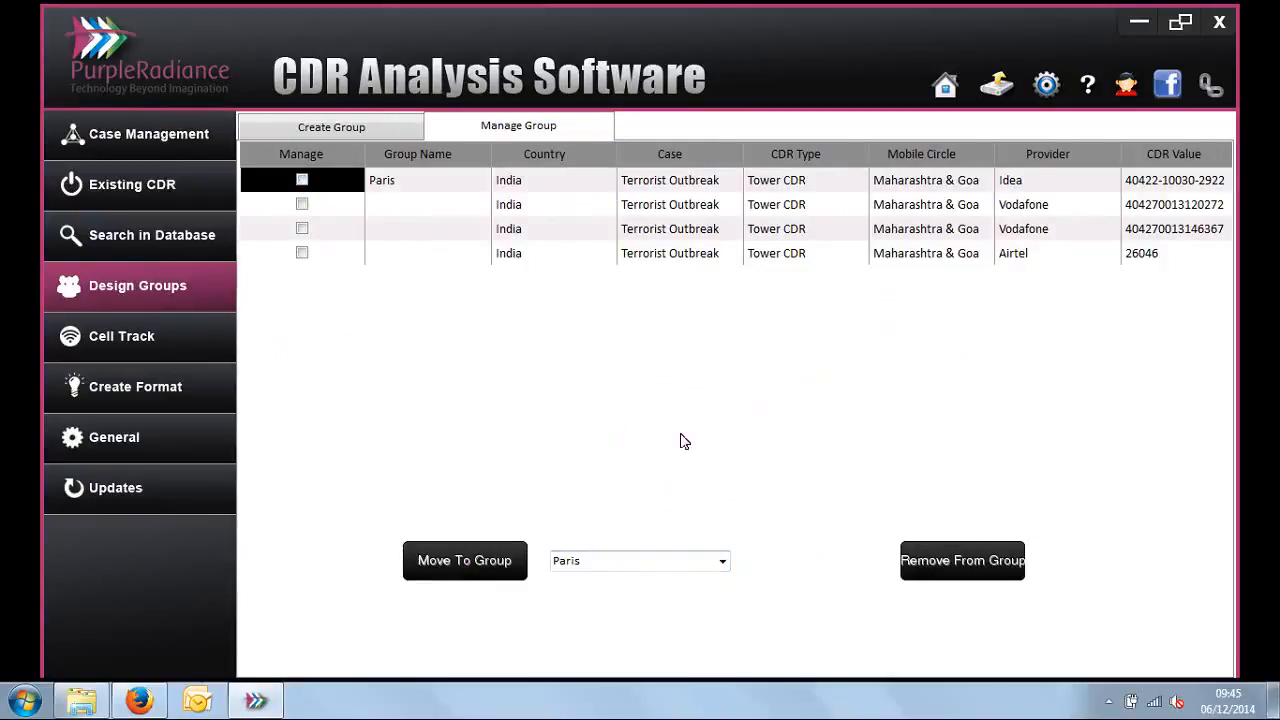
left_click(302, 205)
left_click(722, 562)
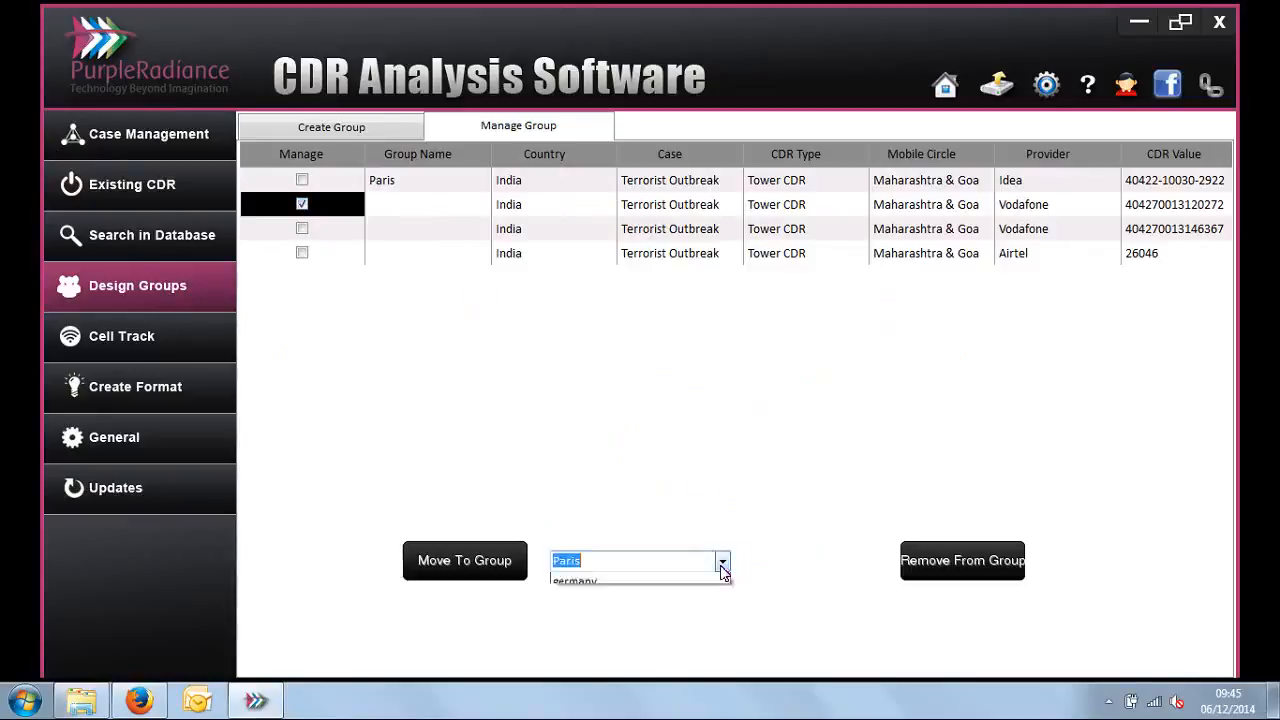
left_click(600, 594)
left_click(495, 562)
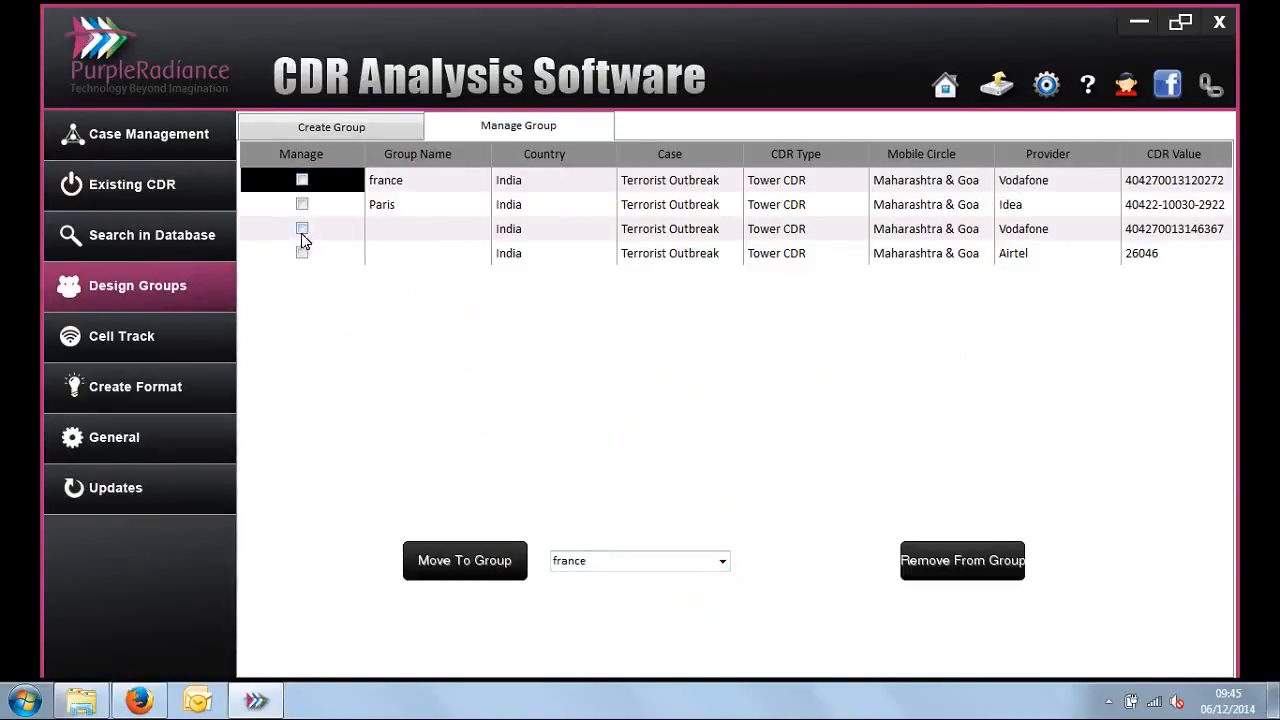
left_click(302, 230)
left_click(721, 562)
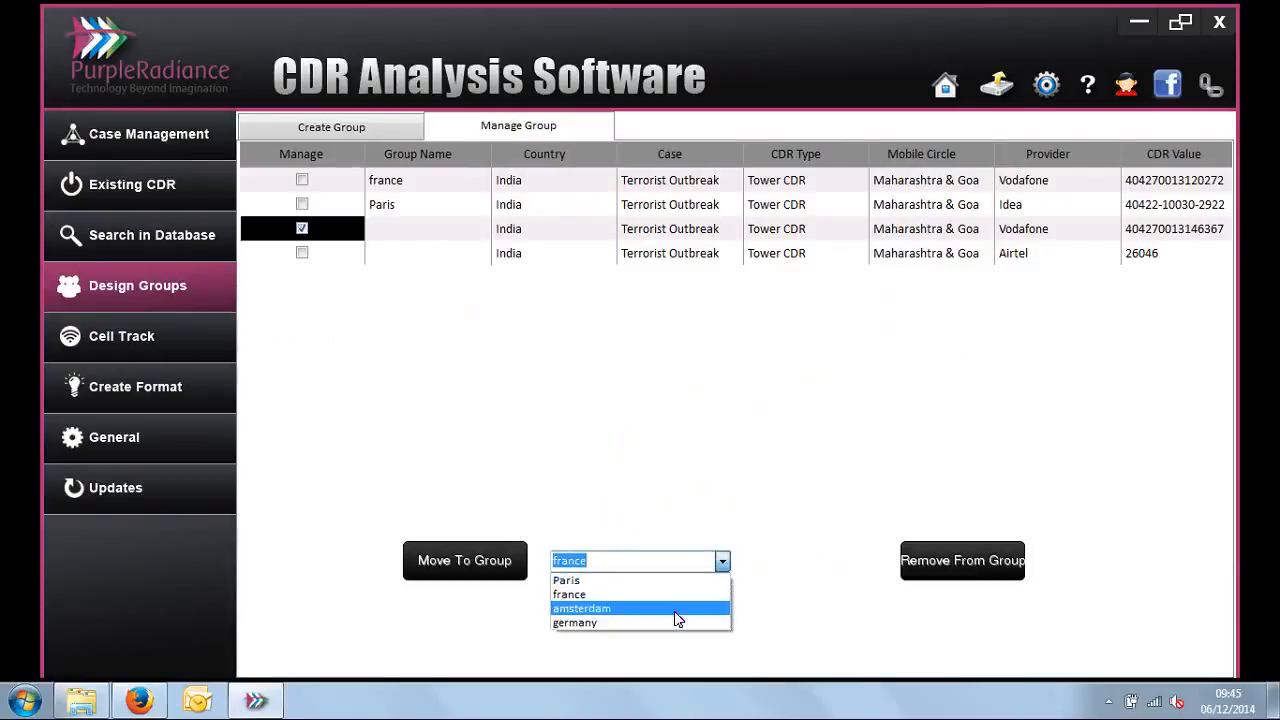
left_click(674, 611)
left_click(491, 563)
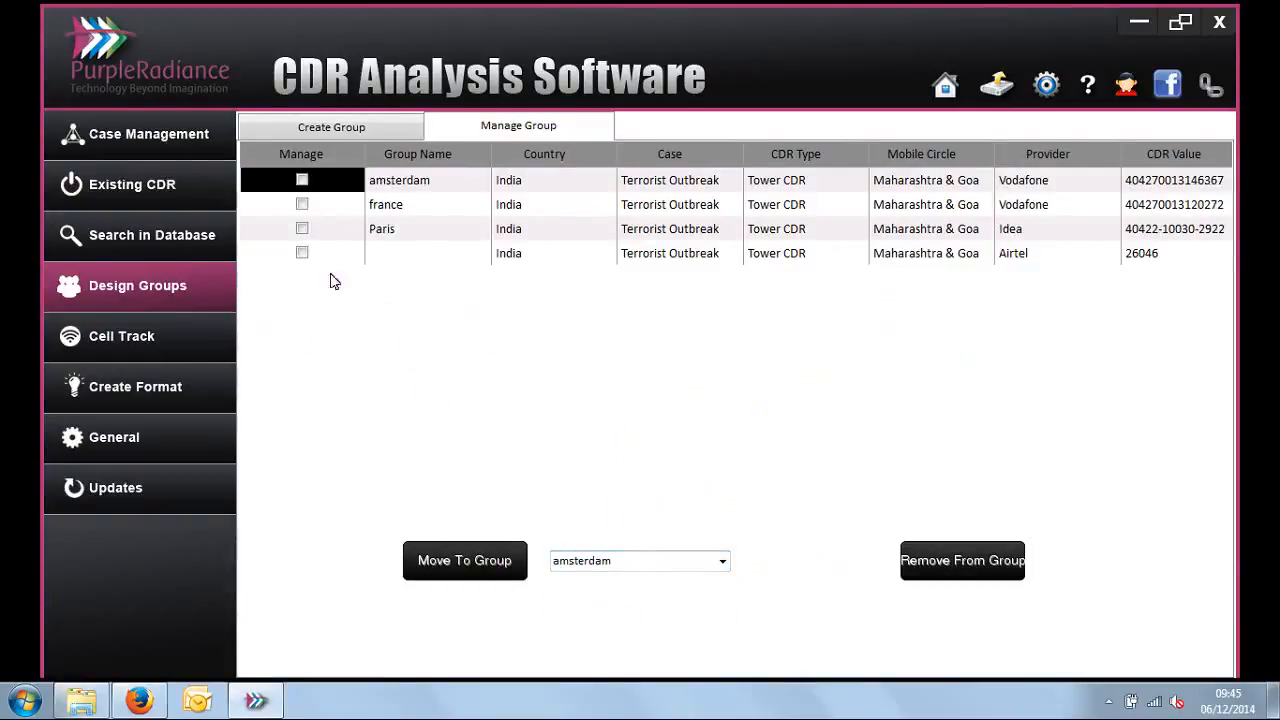
left_click(302, 253)
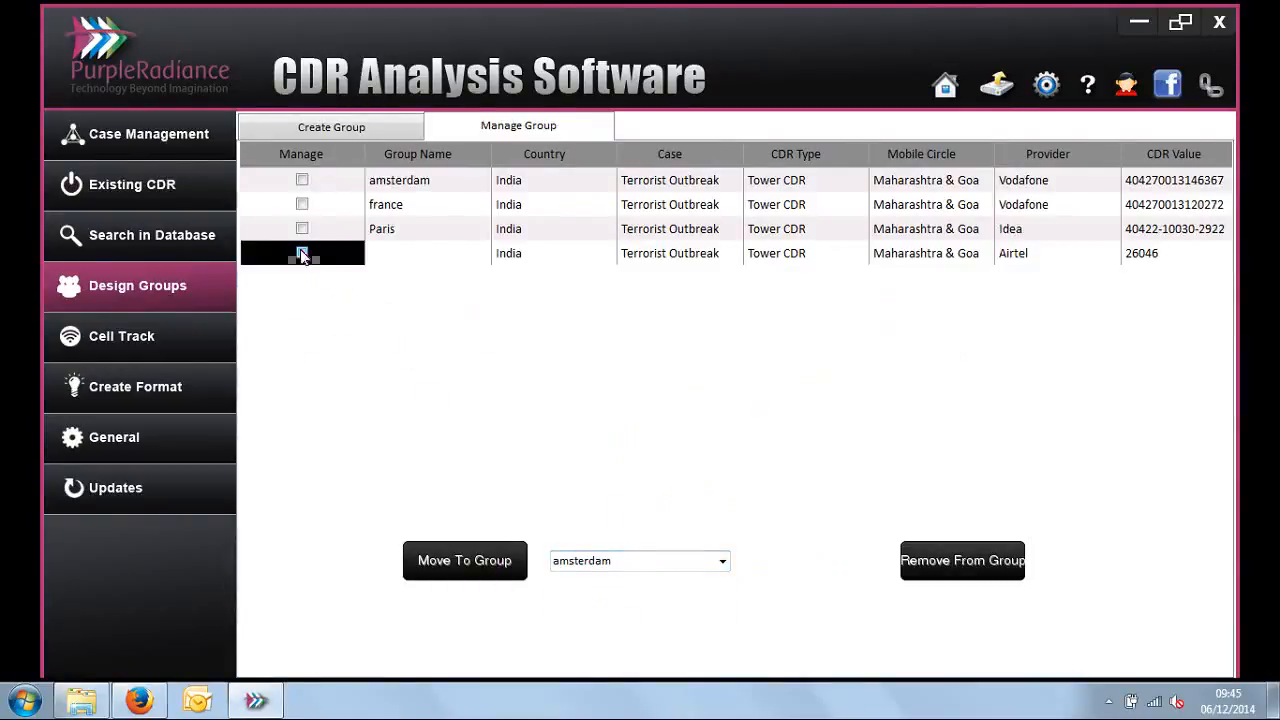
left_click(724, 564)
left_click(680, 625)
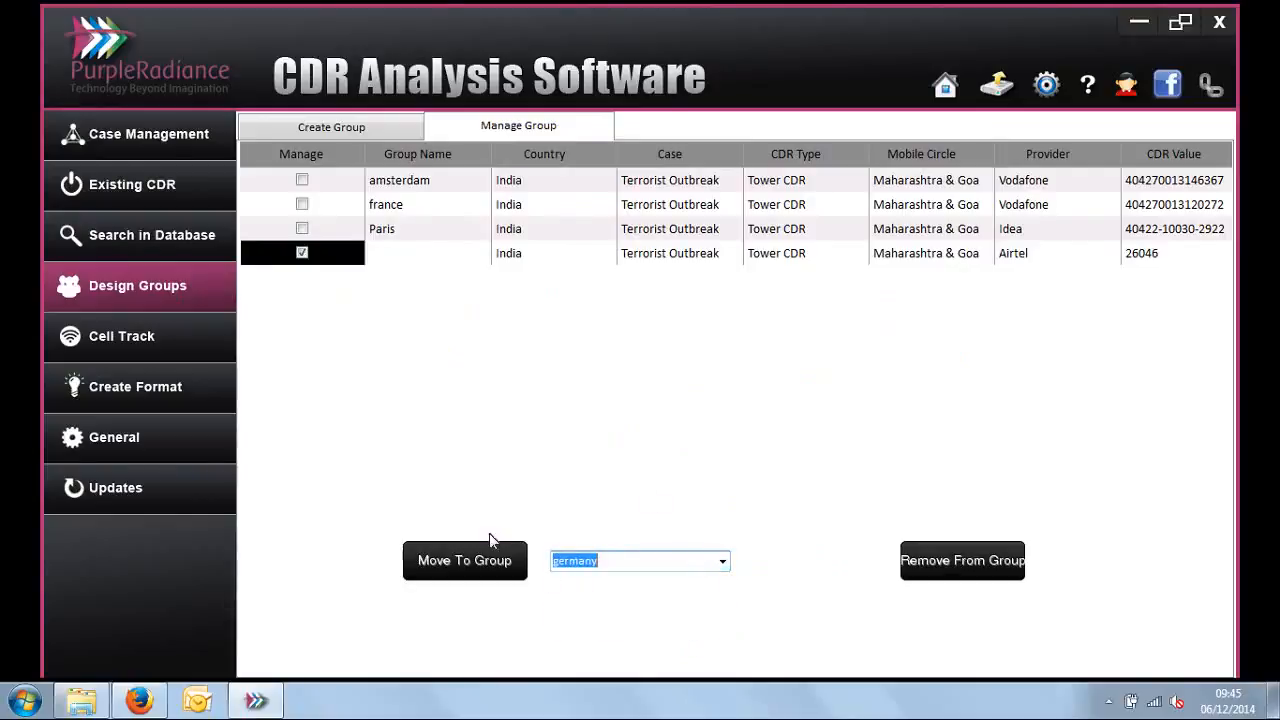
left_click(483, 558)
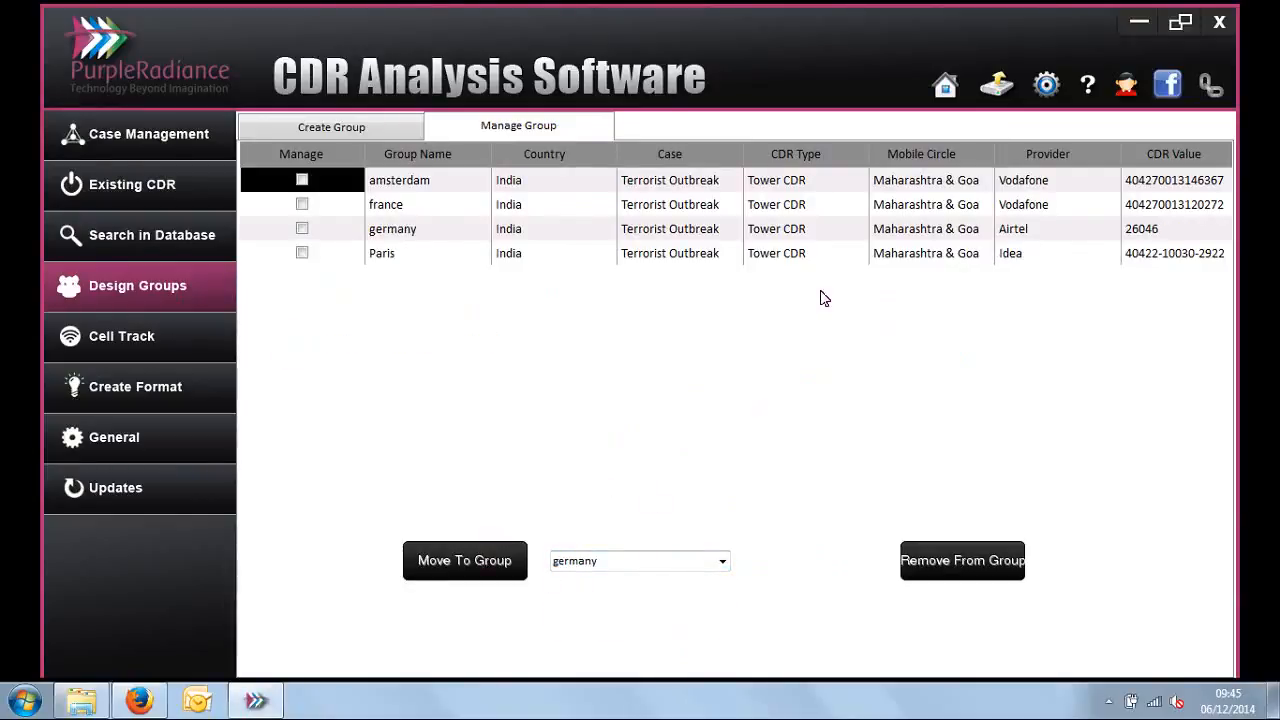
Step: Review the names of the created tower groups and return to the Tower Groups analysis
left_click(410, 132)
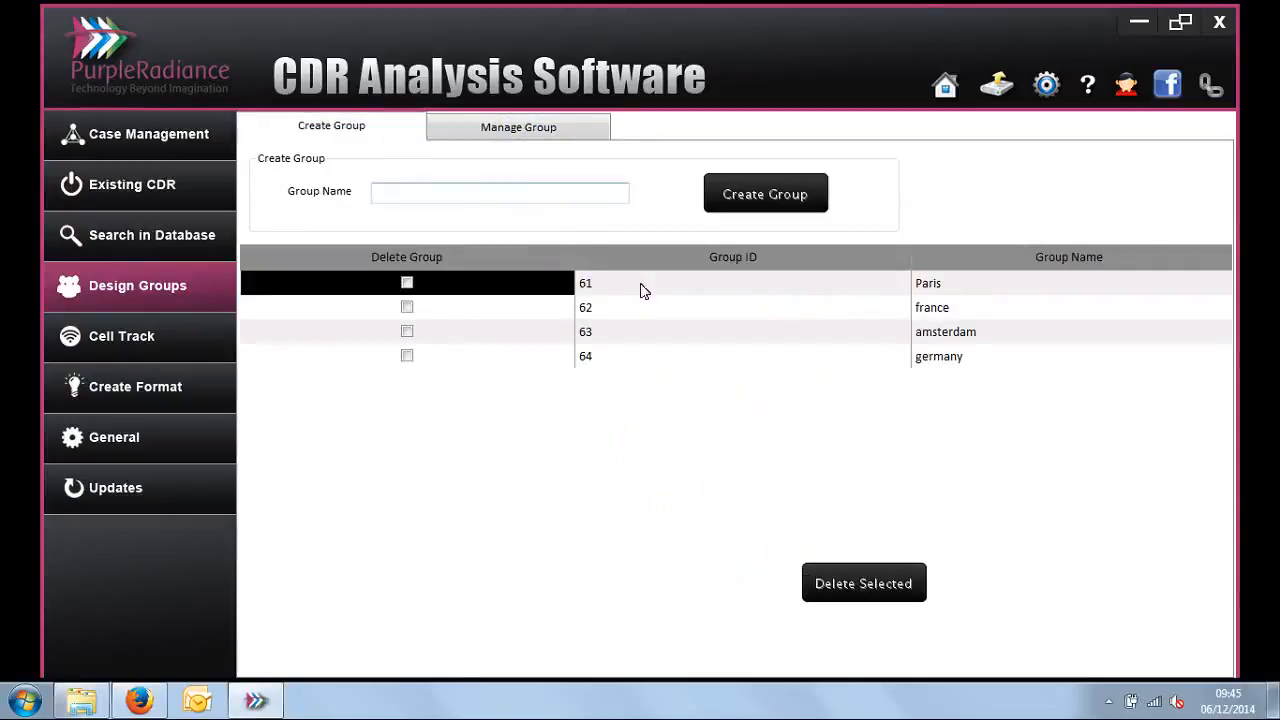
left_click_drag(966, 289, 958, 368)
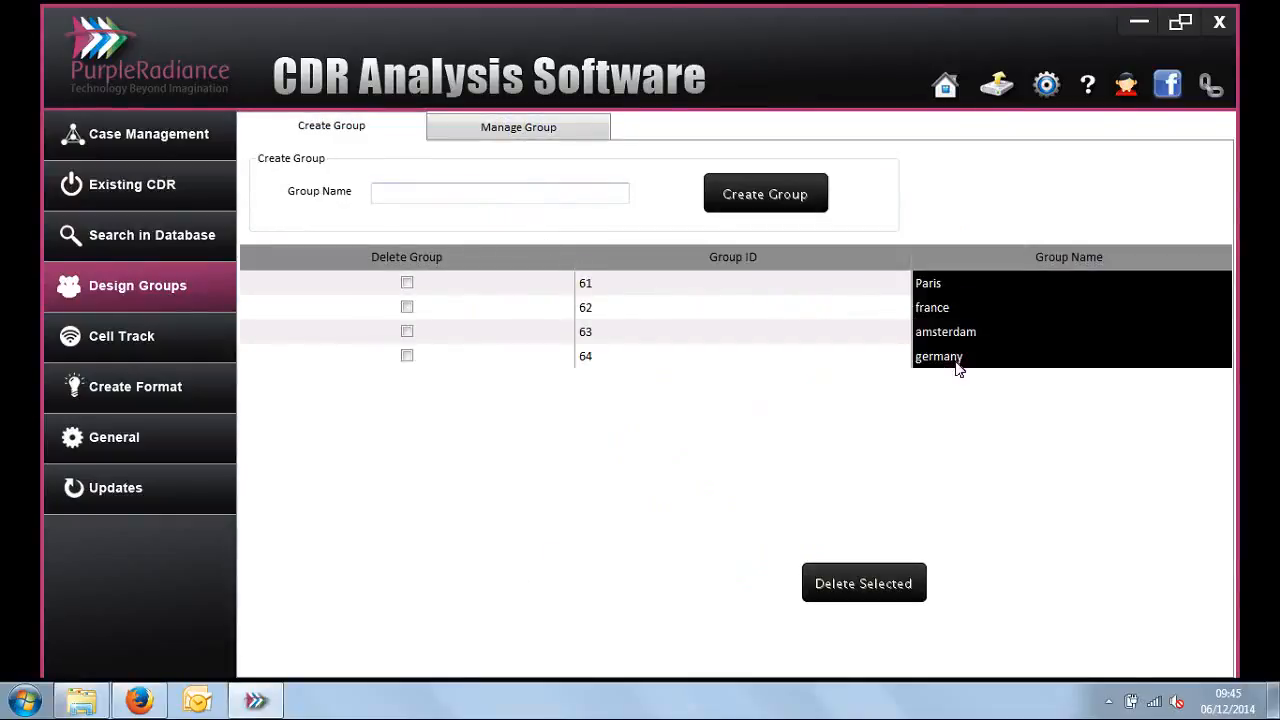
left_click(946, 84)
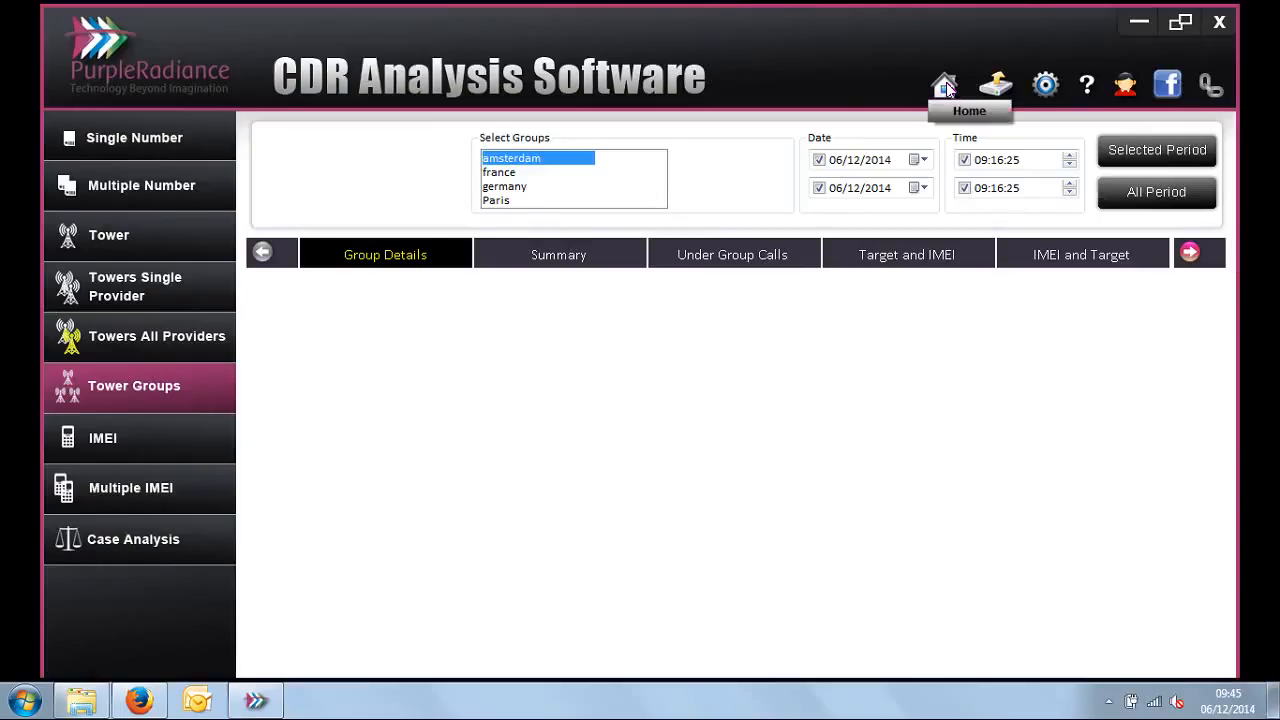
left_click(503, 173, "ctrl")
left_click(503, 187, "ctrl")
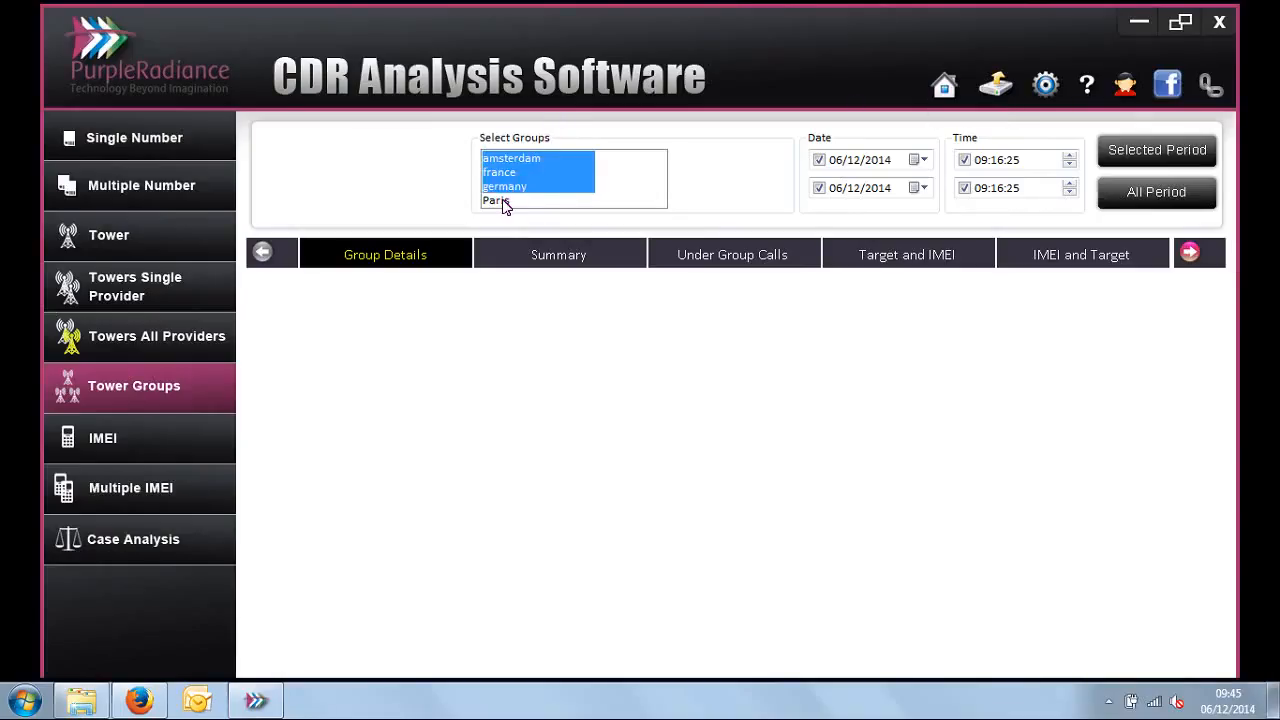
left_click(505, 202, "ctrl")
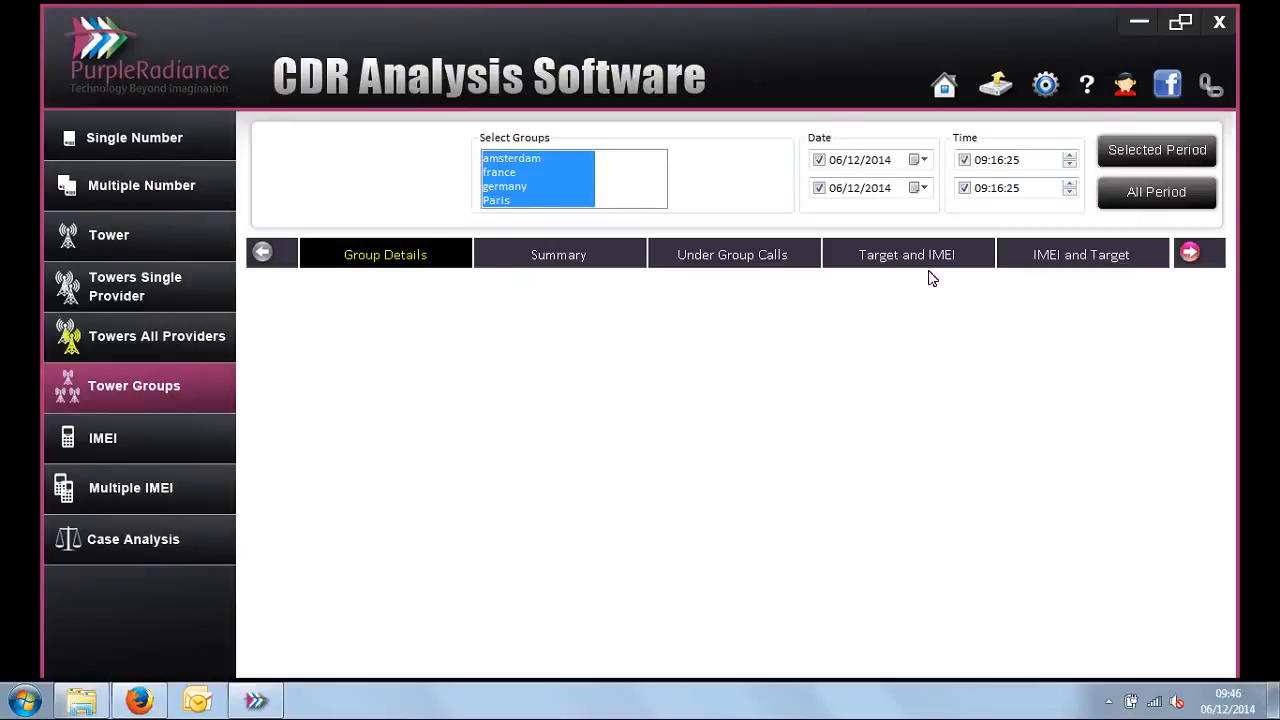
left_click(1195, 254)
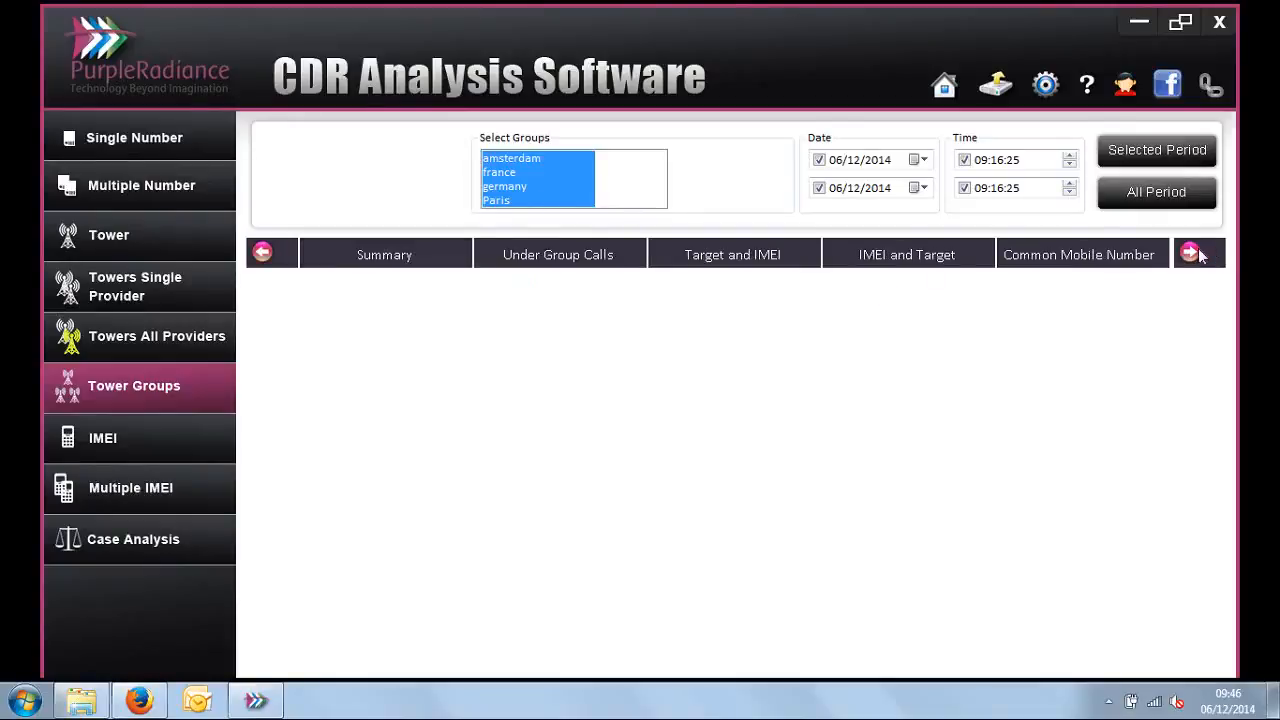
left_click(262, 252)
left_click(496, 200)
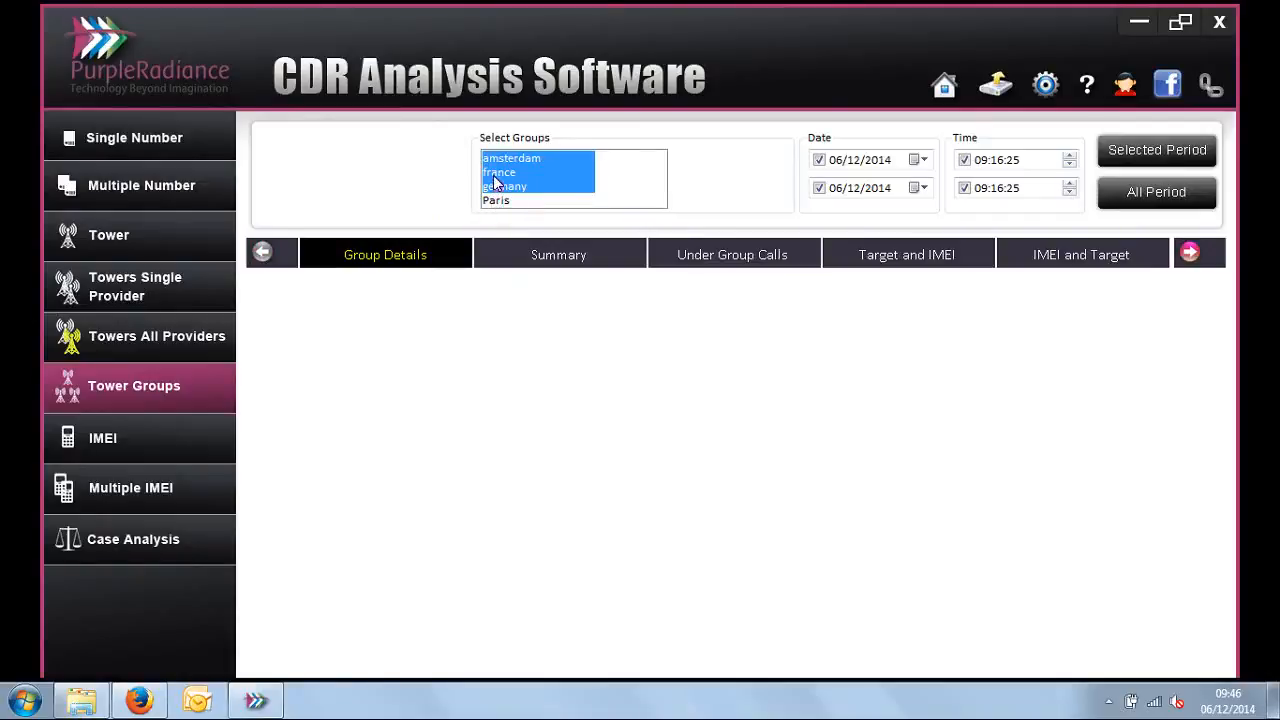
left_click(494, 174)
left_click(494, 161)
left_click(497, 190)
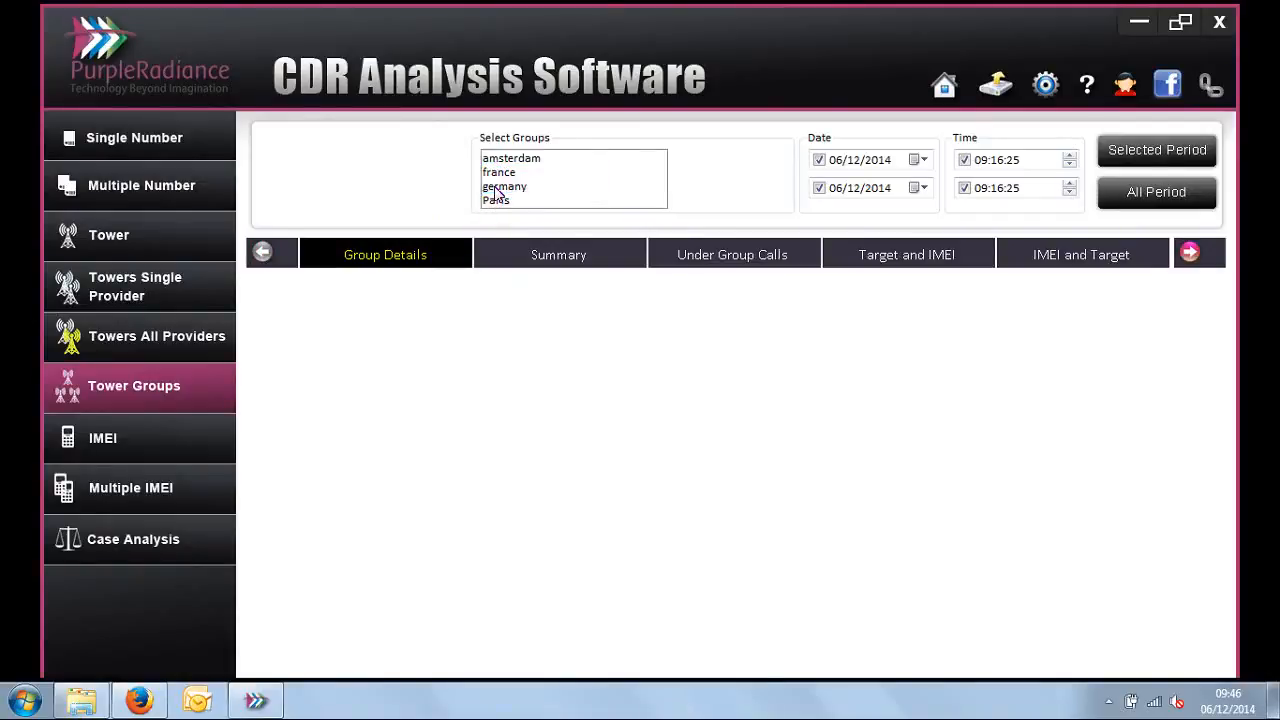
Step: Show the Group Details of the france group alone and examine its cell ID and its From and To times
left_click(497, 175)
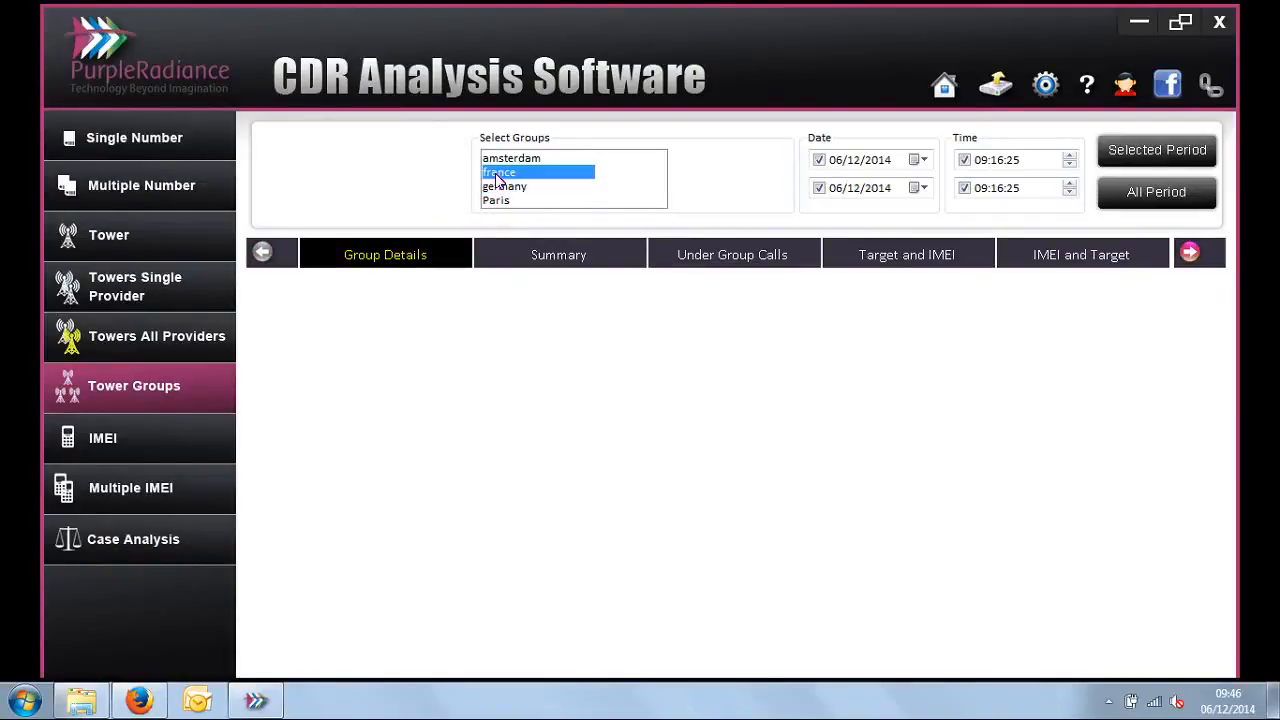
left_click(391, 261)
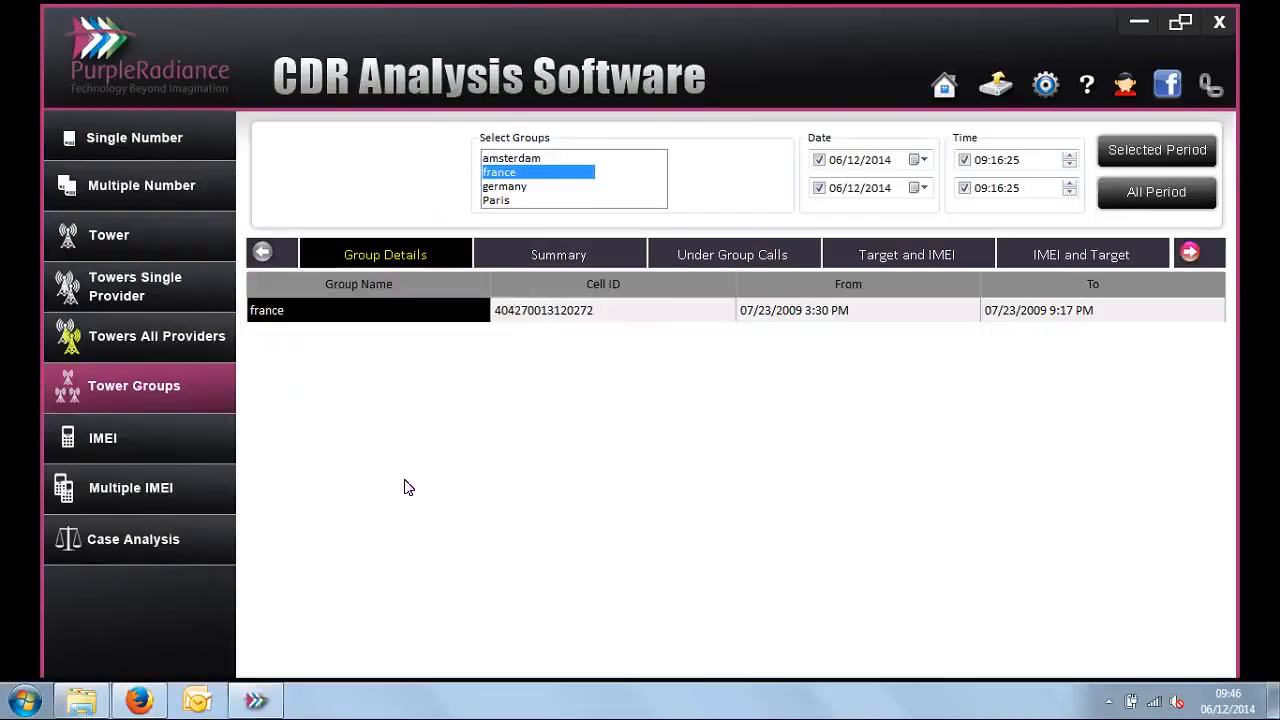
left_click(603, 313)
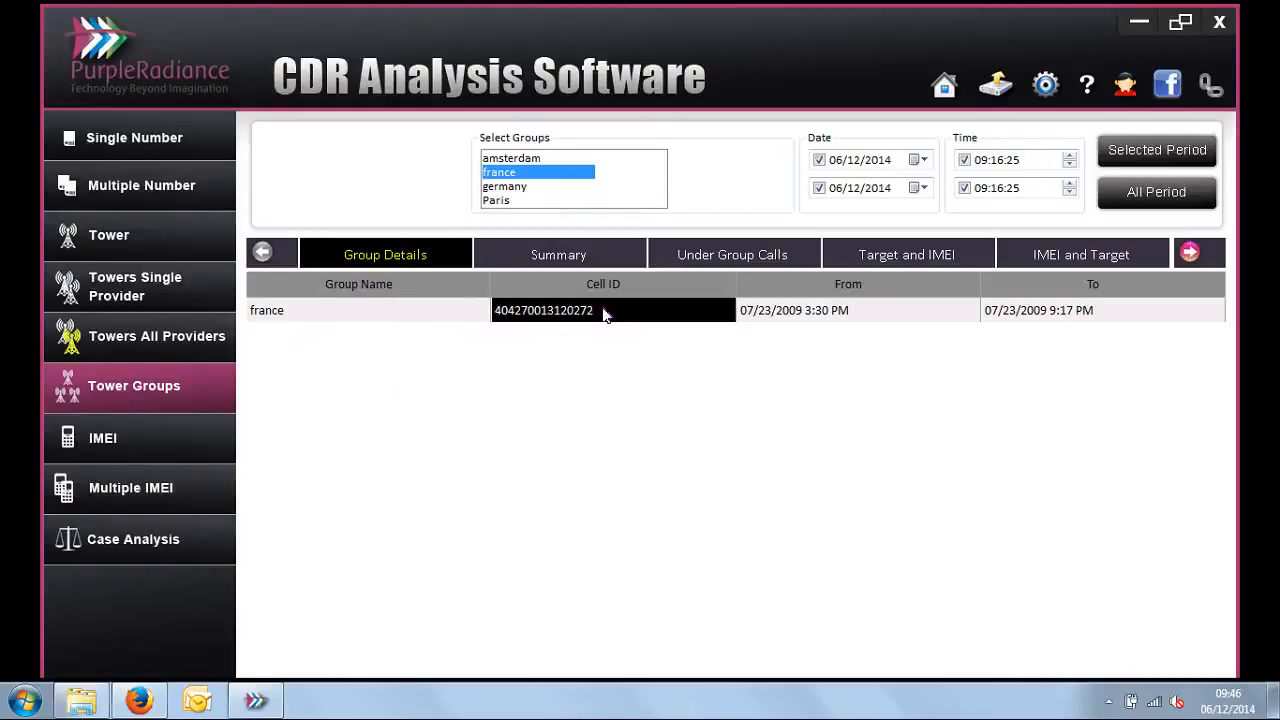
left_click(912, 317)
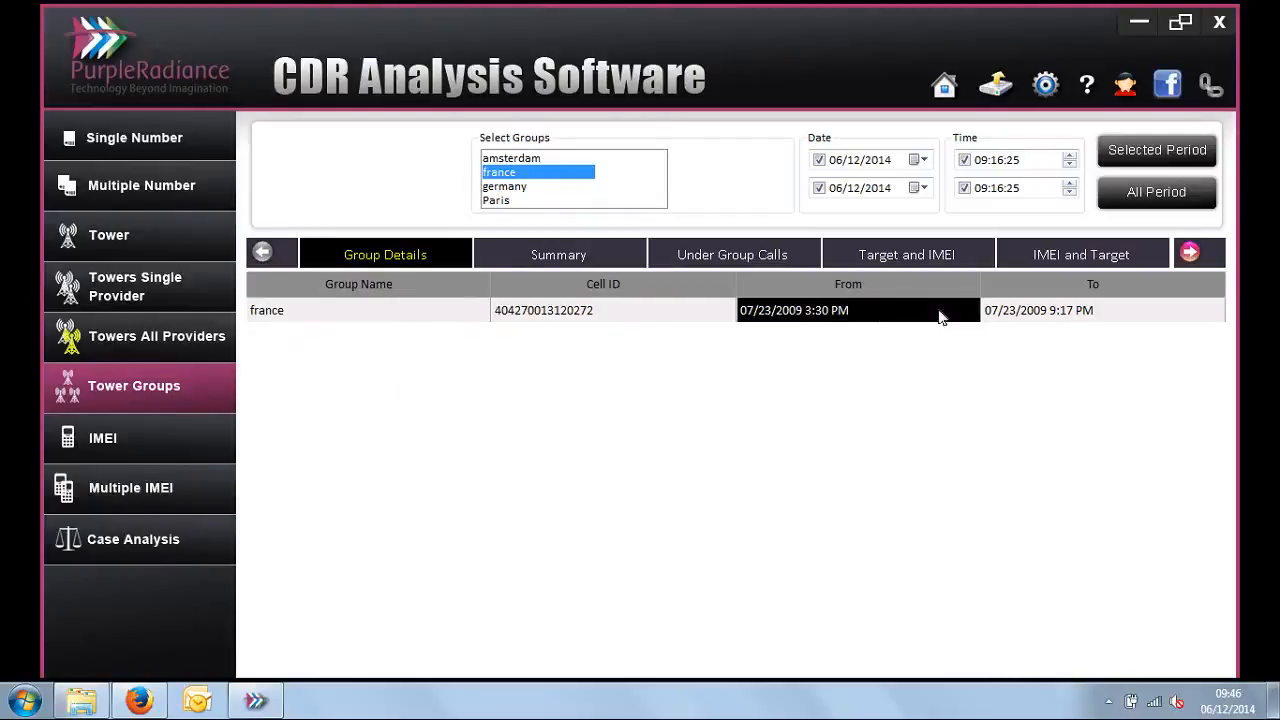
left_click(1030, 317)
left_click(881, 316)
left_click(1018, 311)
left_click(870, 316)
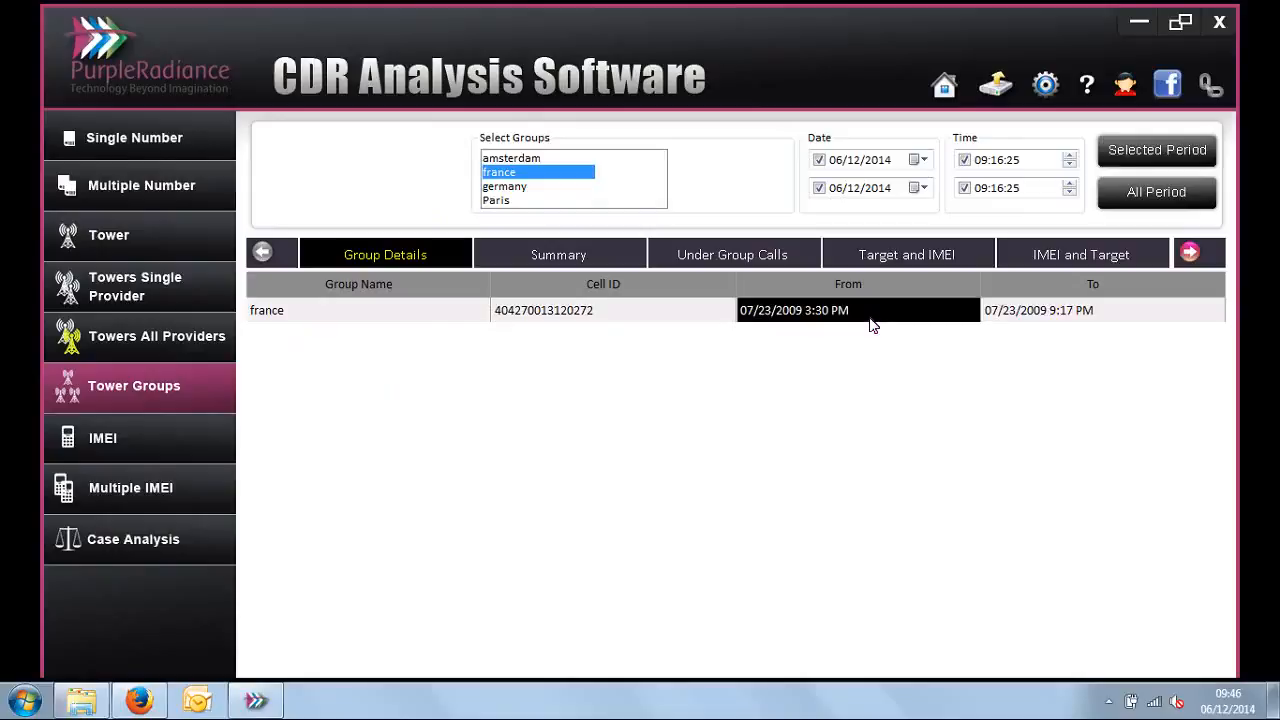
Step: Show the Summary of the france group, widen the Level Code column to fit, and look through the listed mobile numbers
left_click(596, 258)
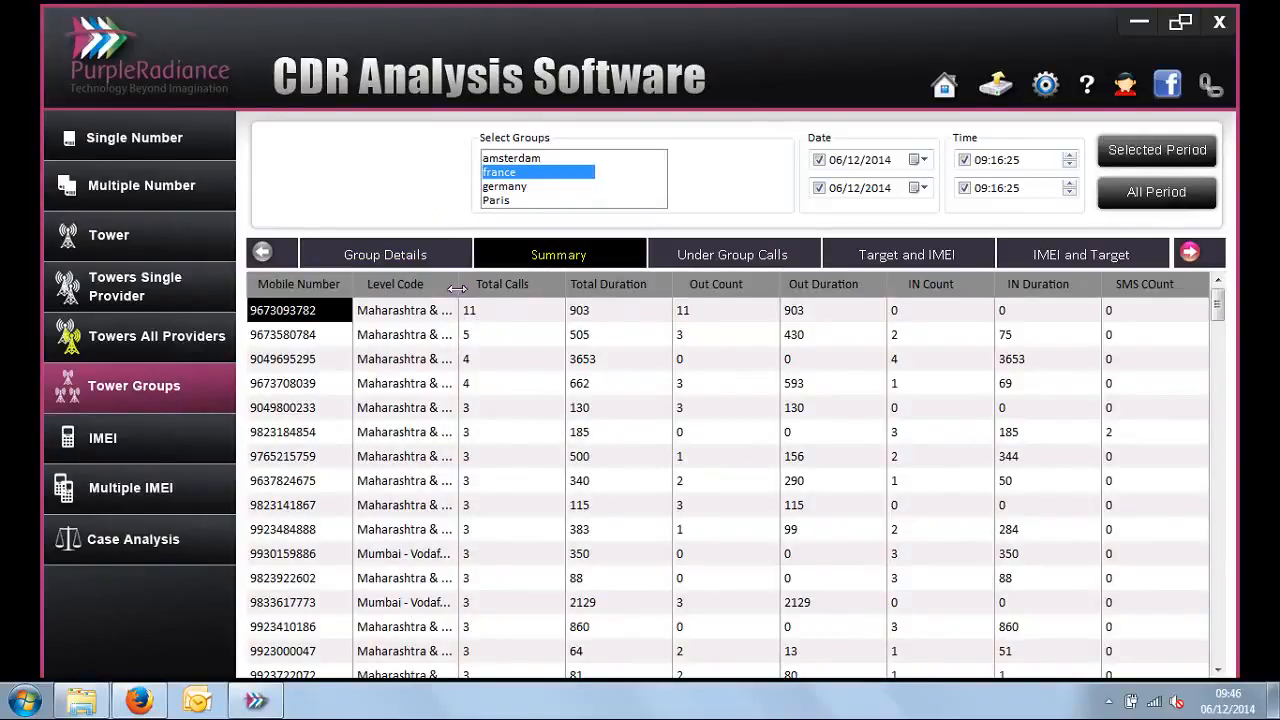
left_click_drag(456, 288, 567, 288)
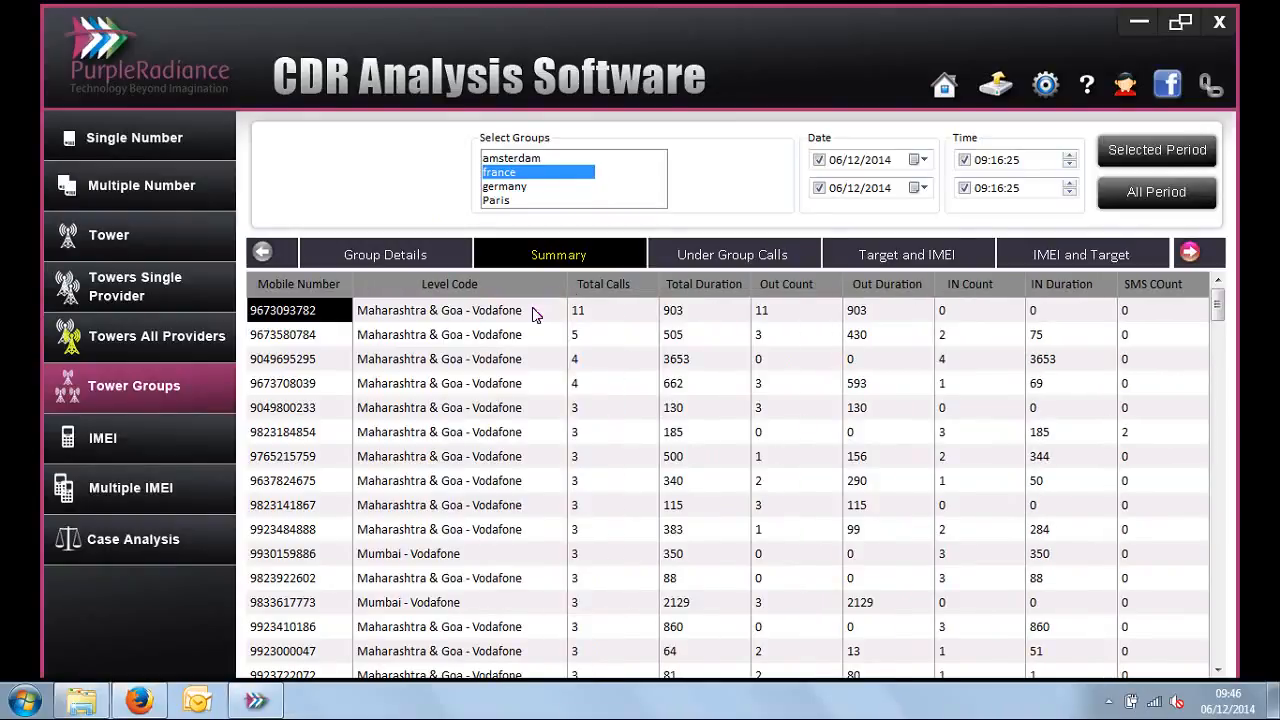
left_click_drag(1220, 312, 1222, 385)
scroll(1222, 385, "down", 5)
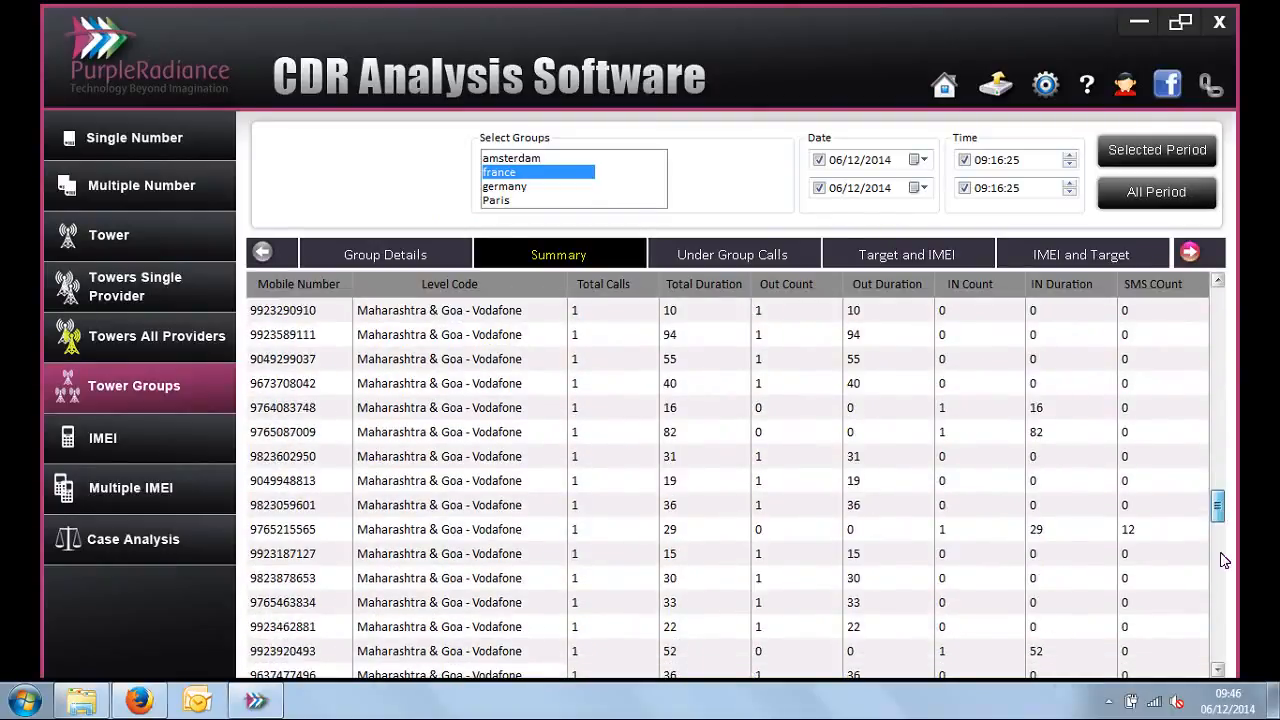
scroll(1224, 445, "up", 10)
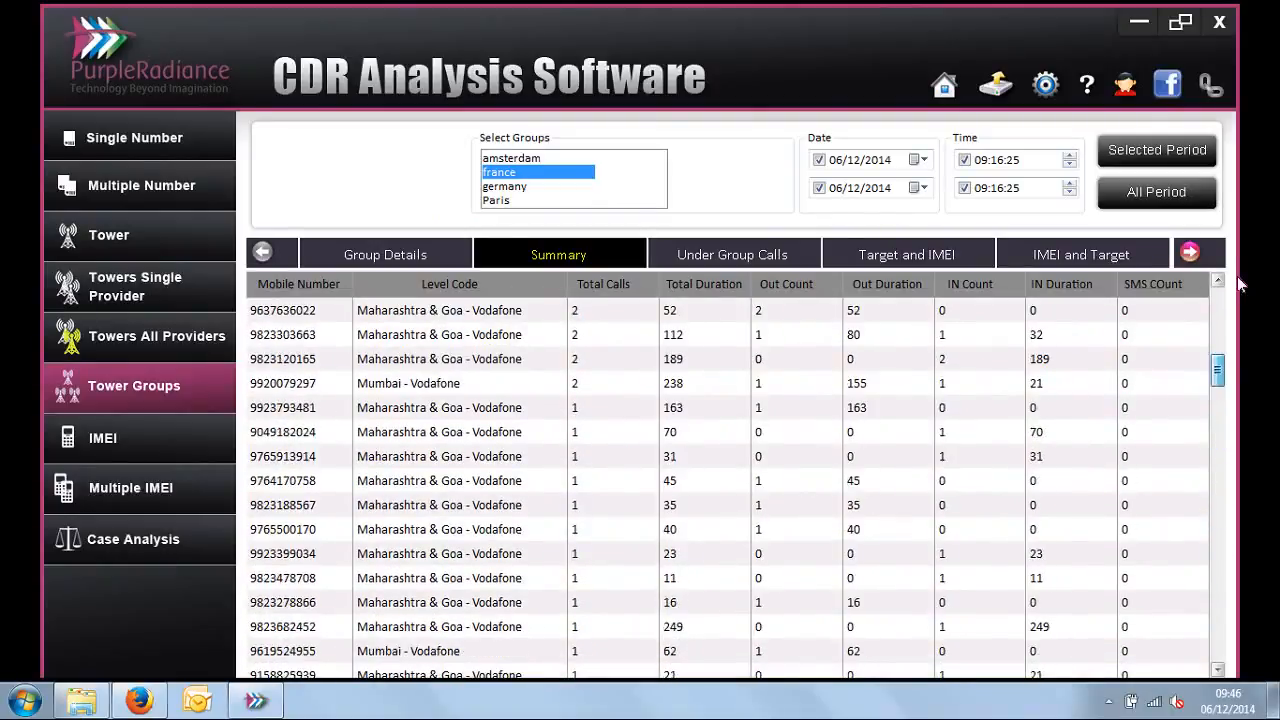
Step: List the Under Group Calls of the france group, widen the number pair column, and compare the towers of both parties
left_click(693, 262)
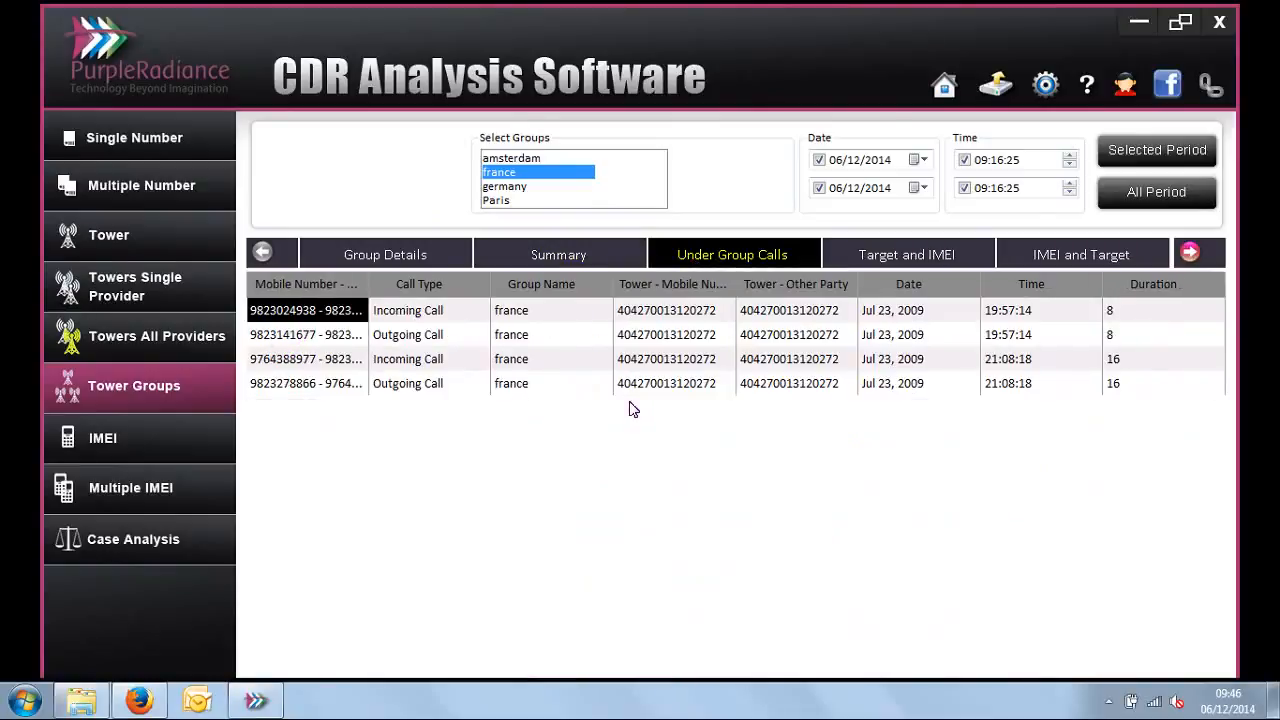
left_click_drag(368, 285, 438, 285)
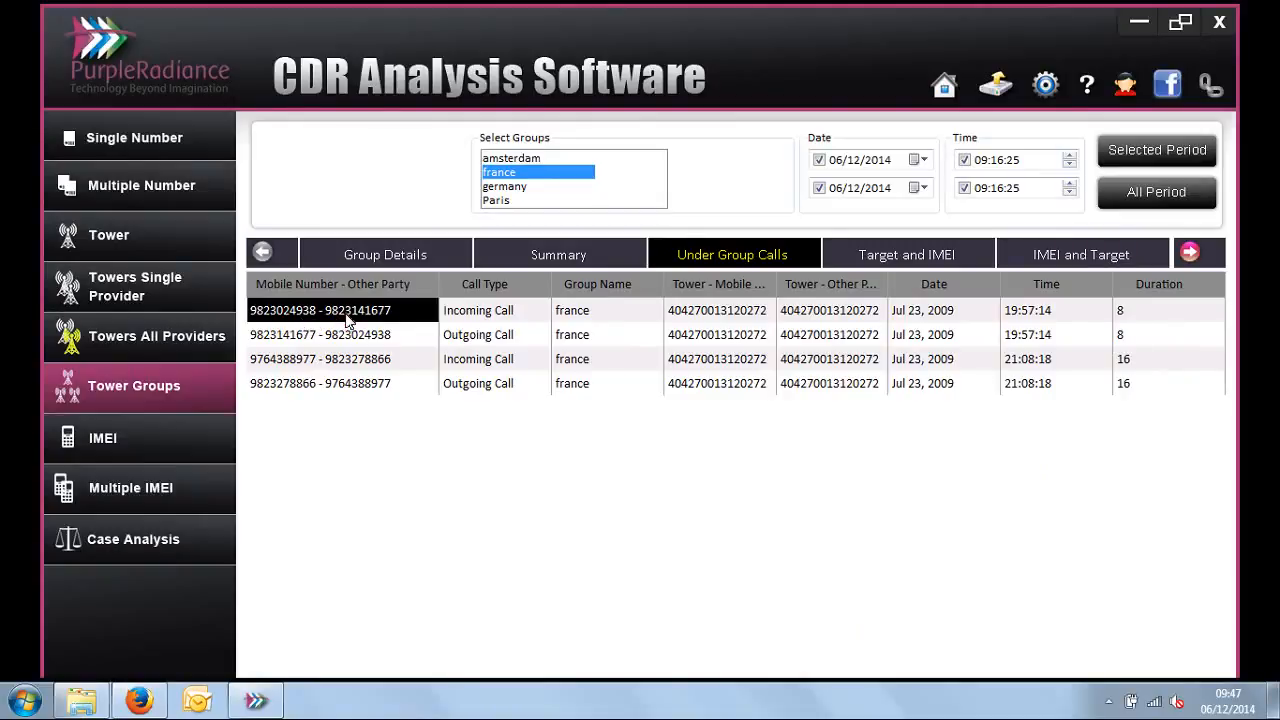
left_click(736, 318)
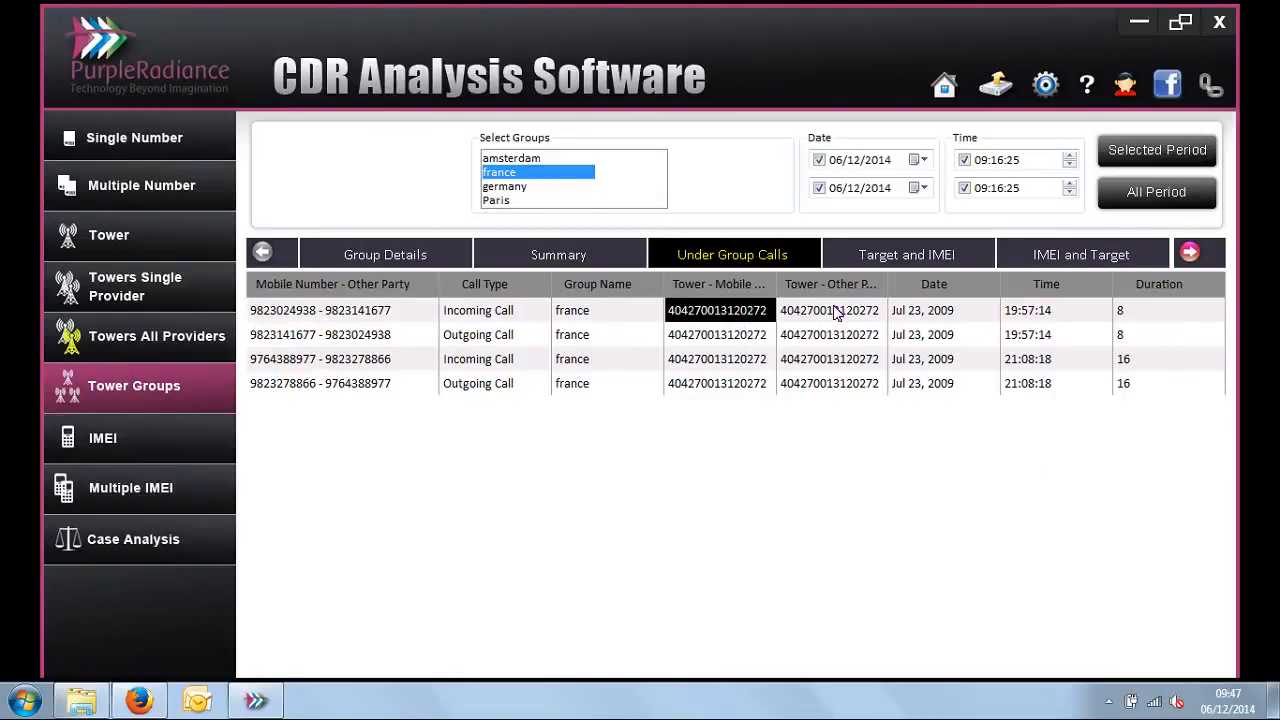
left_click(834, 308)
left_click(731, 343)
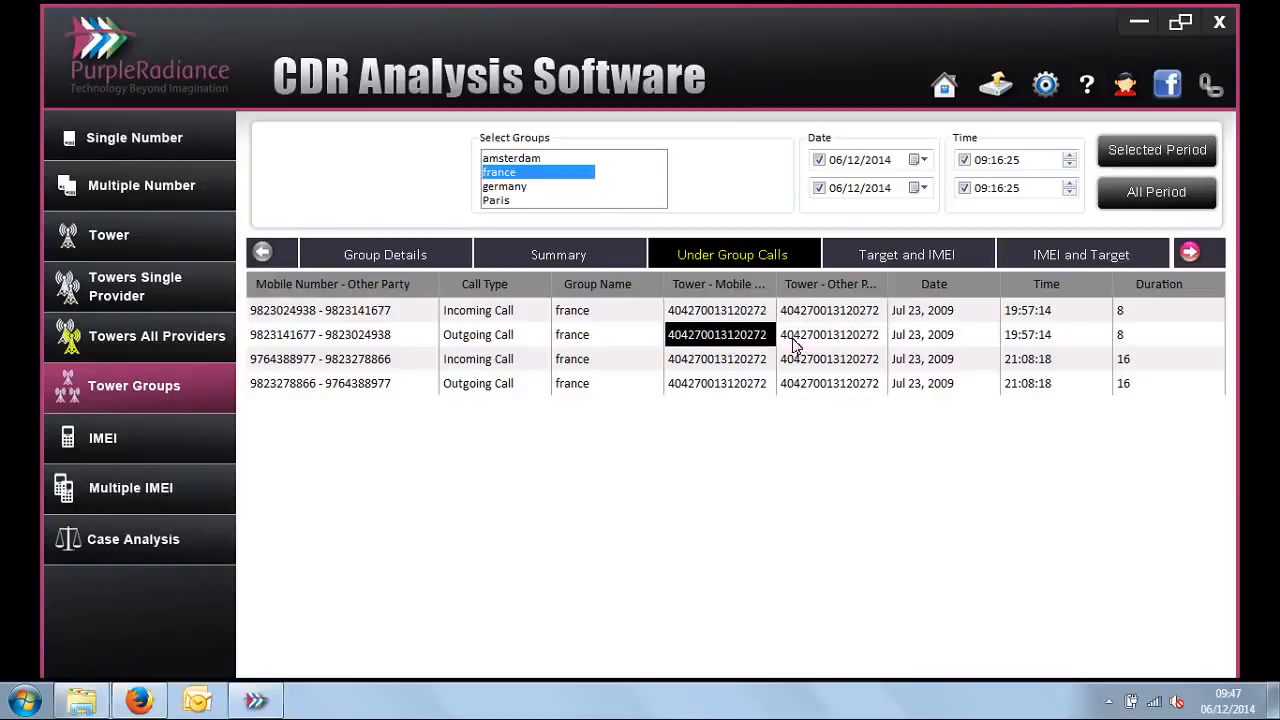
left_click(795, 343)
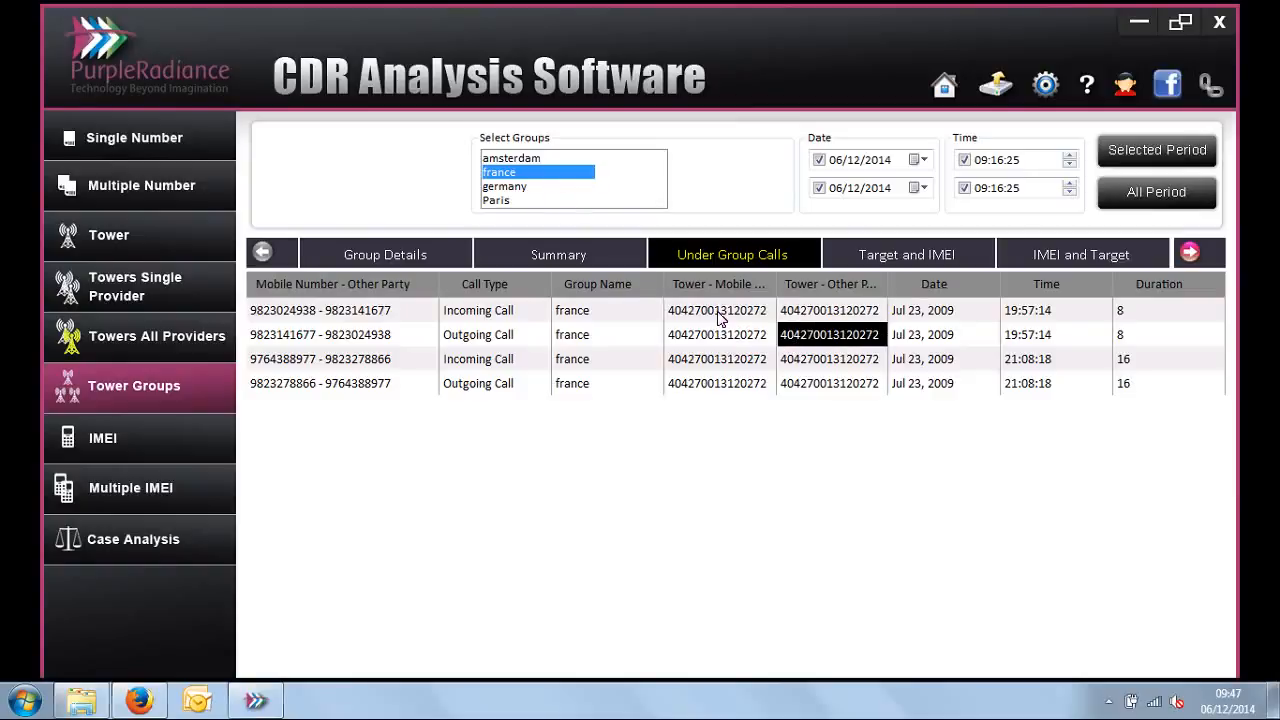
Step: Switch the selection from france to amsterdam, list its Under Group Calls, and widen the number pair column to fit
left_click(517, 157)
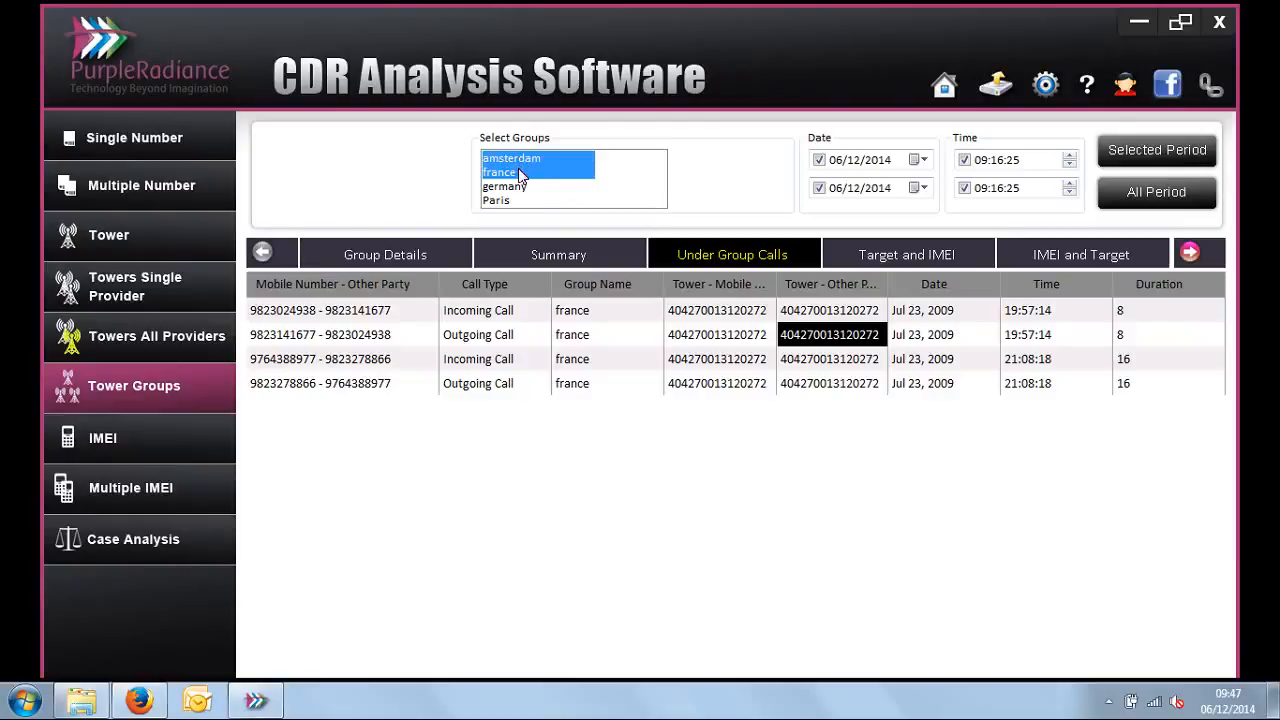
left_click(676, 259)
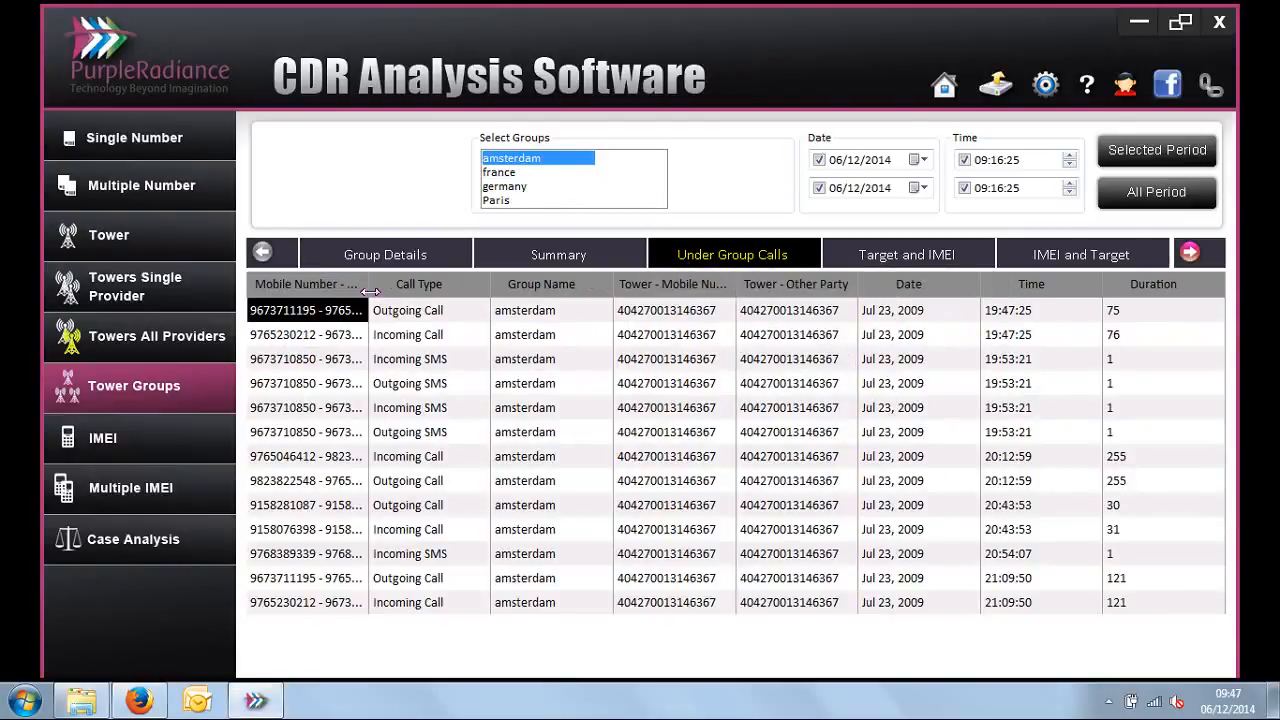
left_click_drag(370, 291, 412, 288)
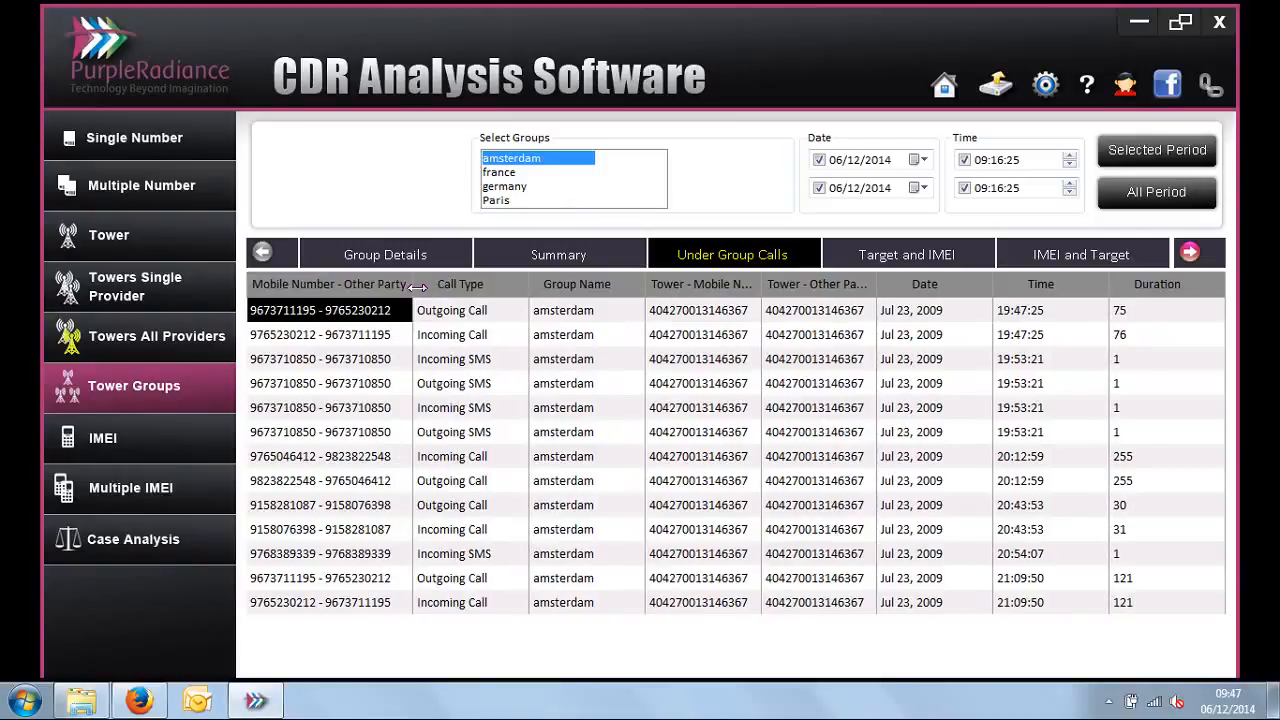
Step: Show the Target and IMEI report of the amsterdam group and examine the IMEIs used by the listed mobile number
left_click(1190, 253)
left_click(1190, 253)
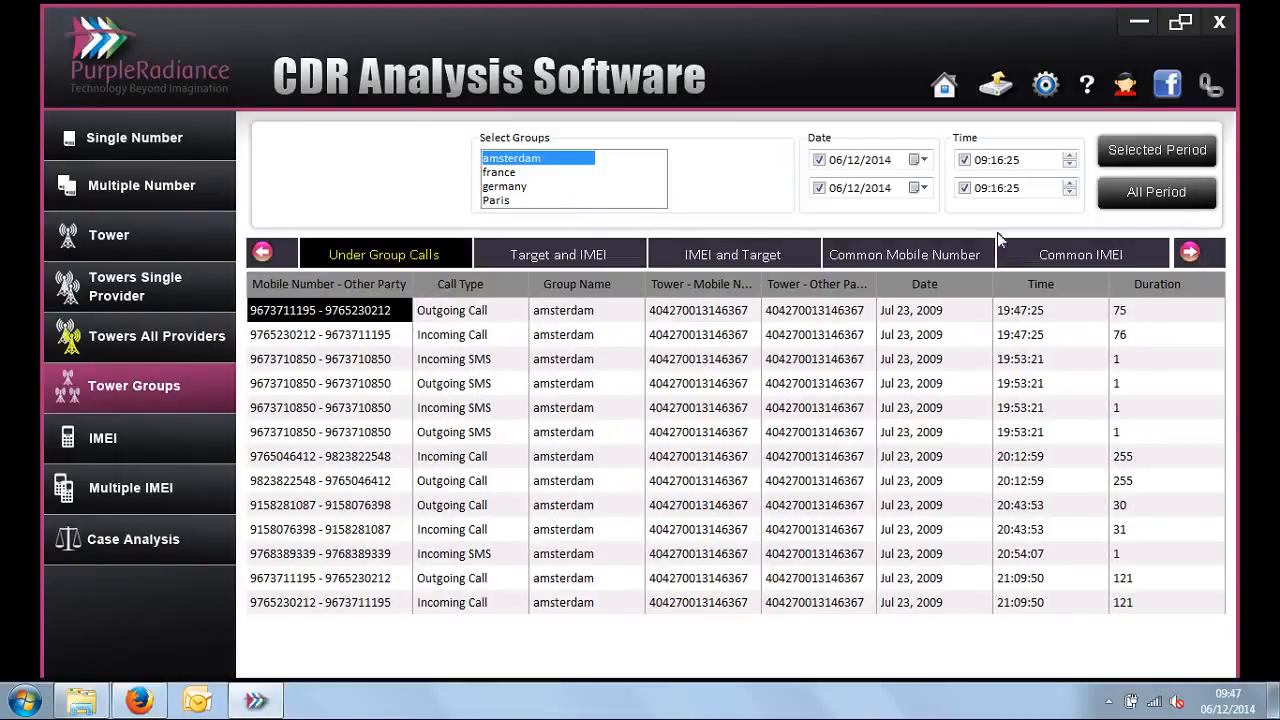
left_click(585, 258)
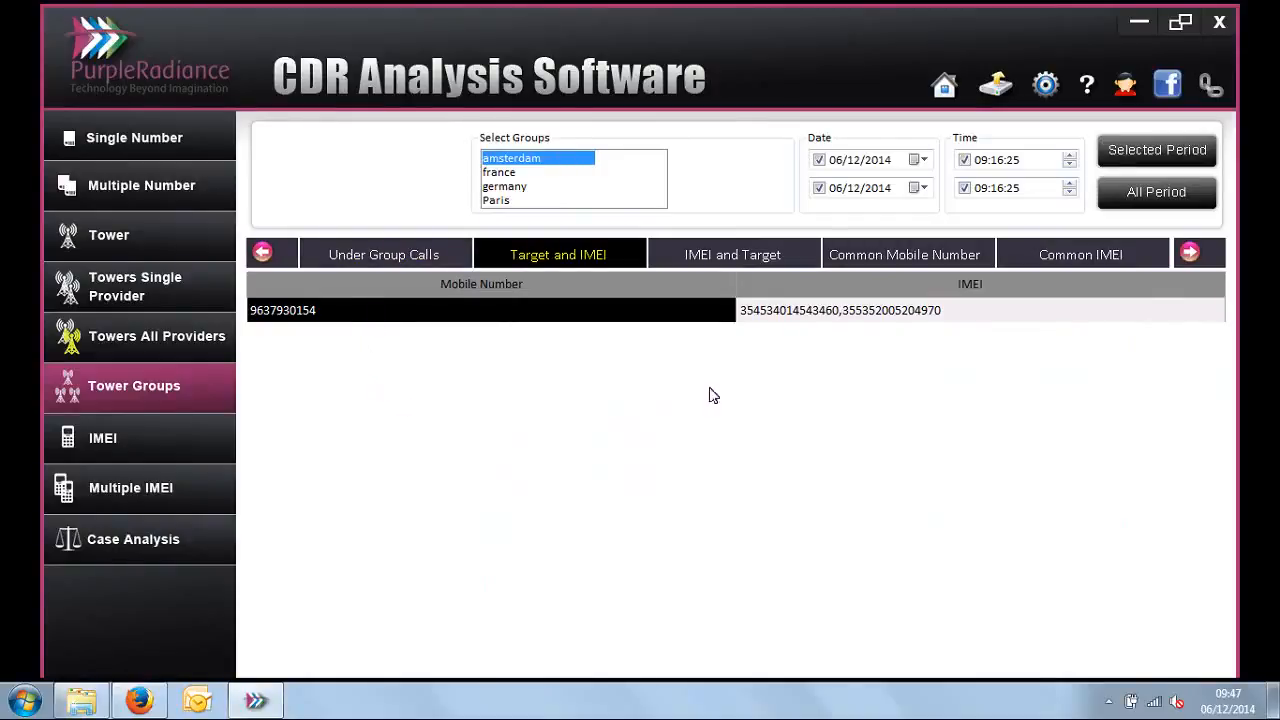
left_click(787, 322)
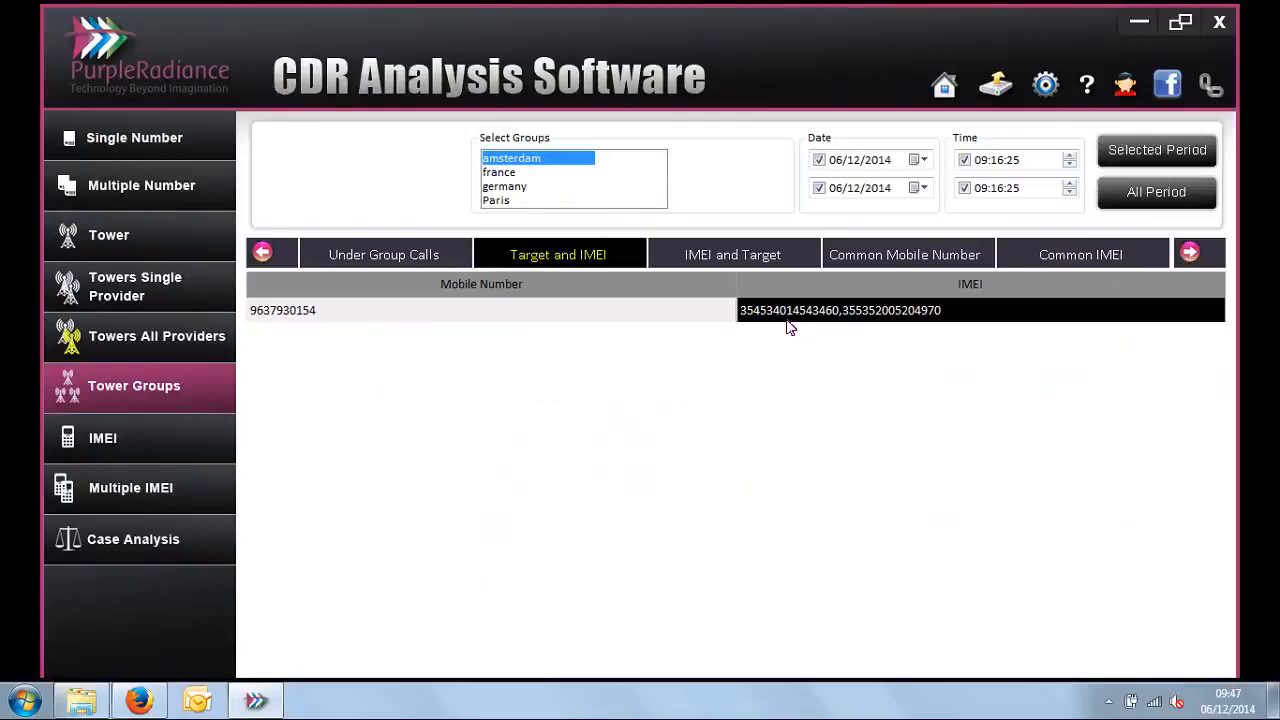
Step: Show the IMEI and Target report of the amsterdam group and narrow the IMEI column to read the full mobile number lists
left_click(733, 256)
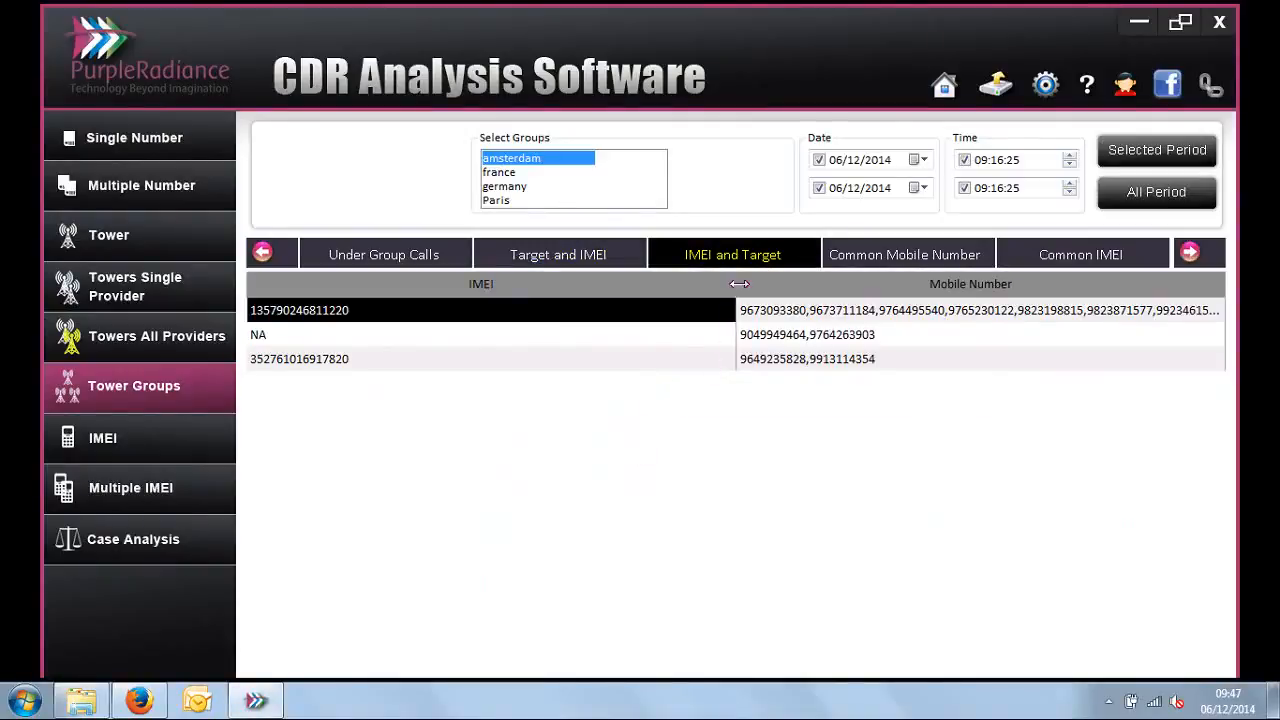
left_click_drag(320, 377, 366, 388)
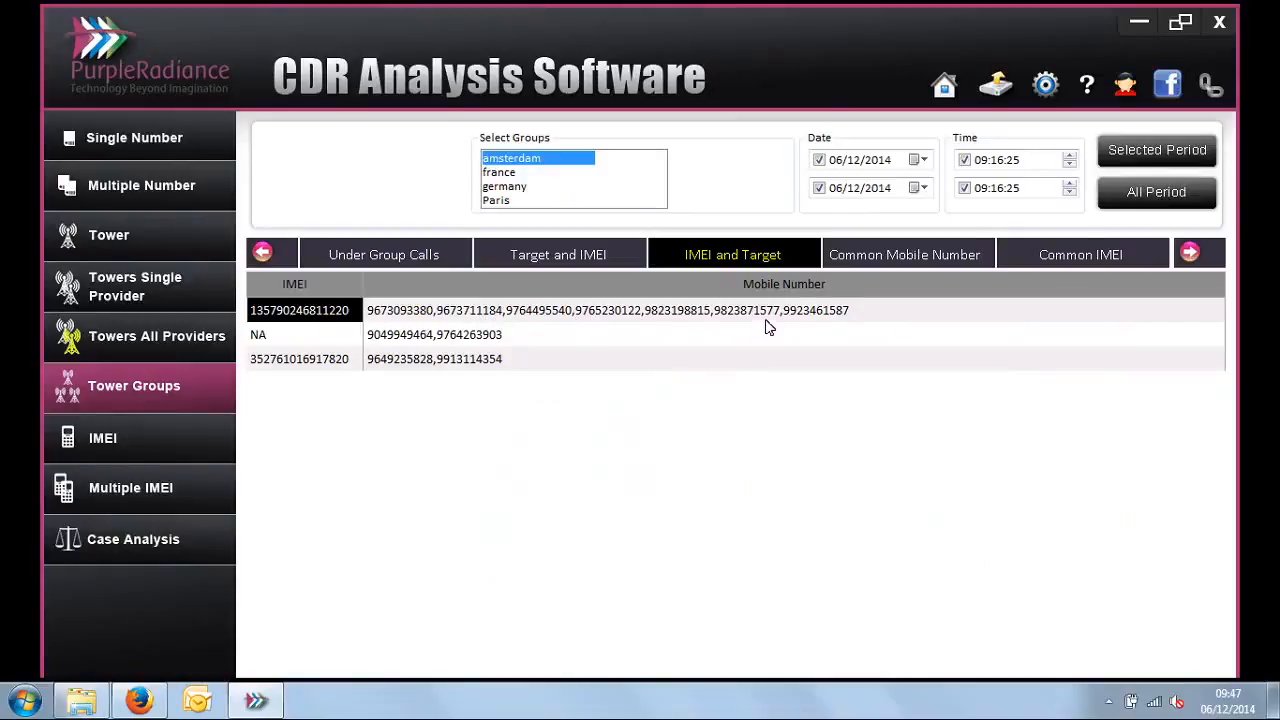
left_click(845, 317)
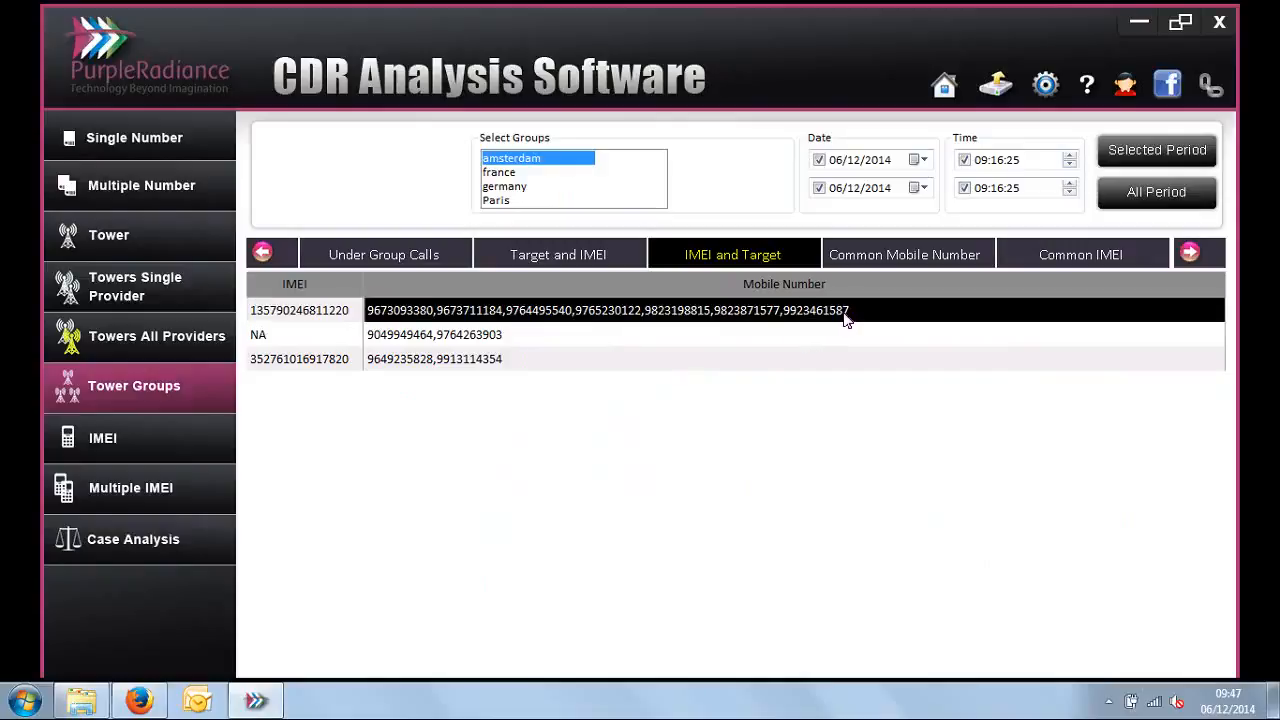
Step: Select all four groups and view the Common Mobile Number and Common IMEI reports across them
left_click(1190, 252)
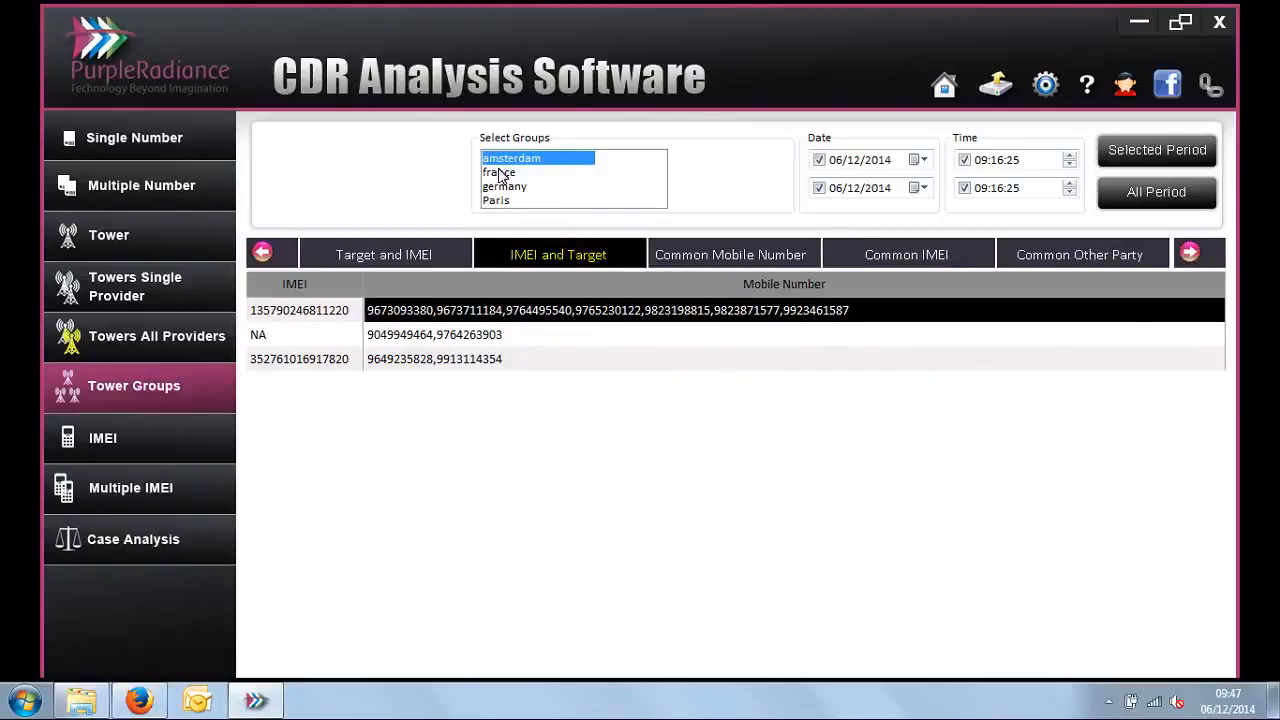
left_click_drag(500, 176, 505, 203)
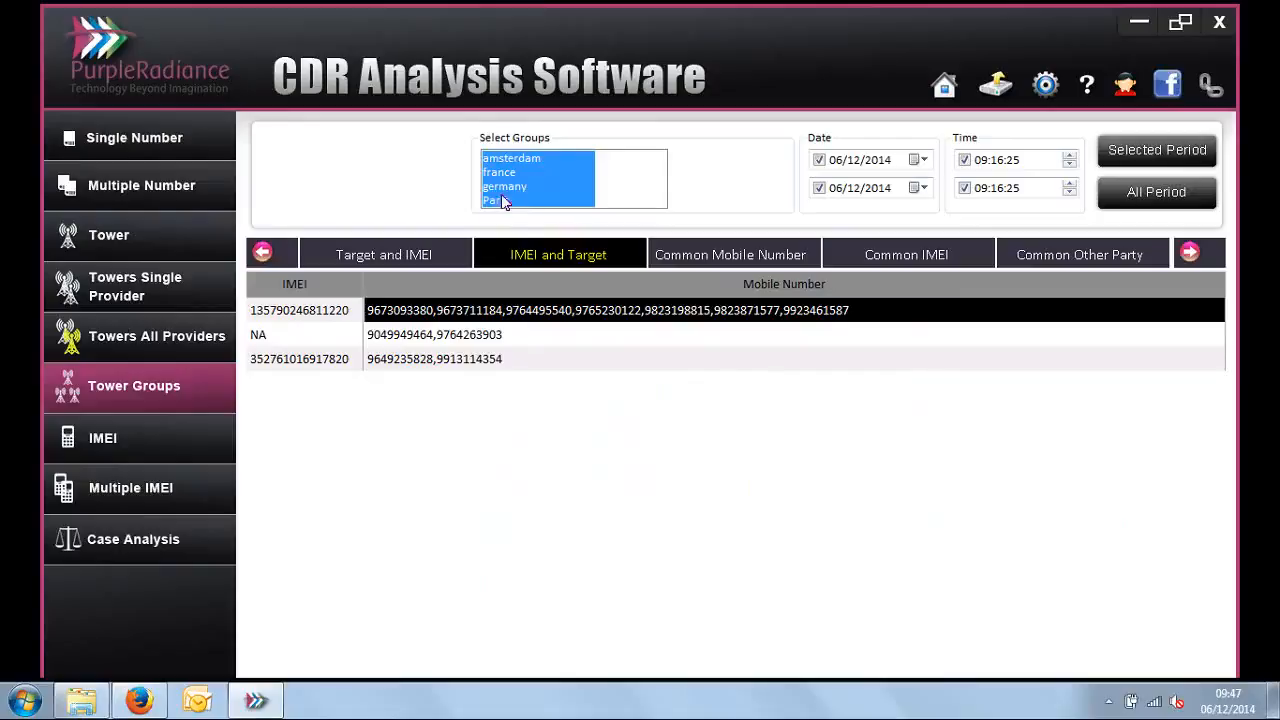
left_click(694, 253)
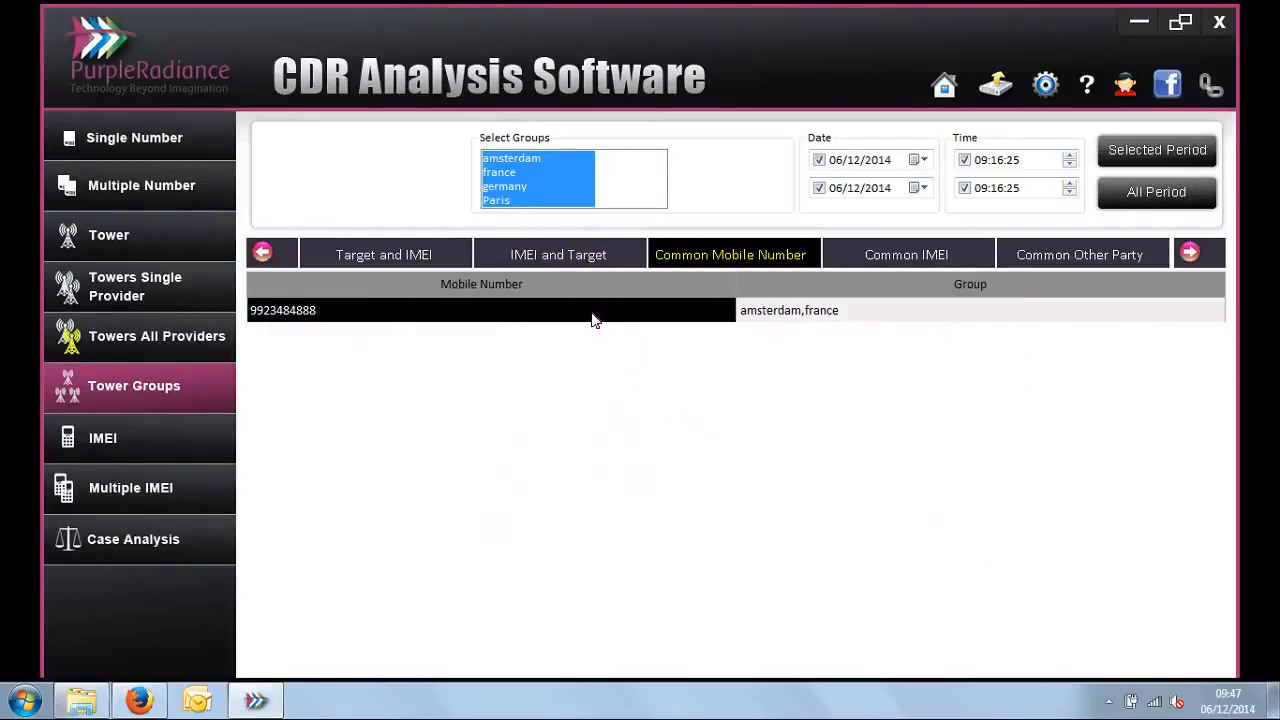
left_click(913, 266)
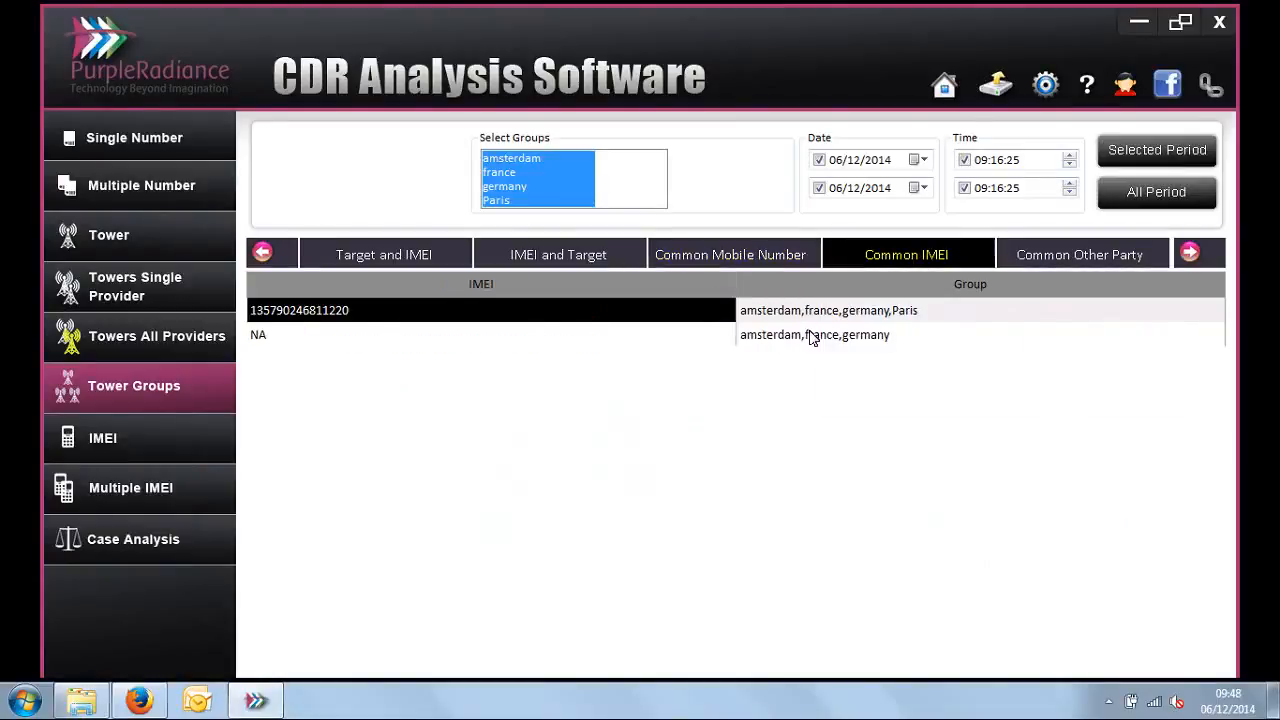
left_click(749, 318)
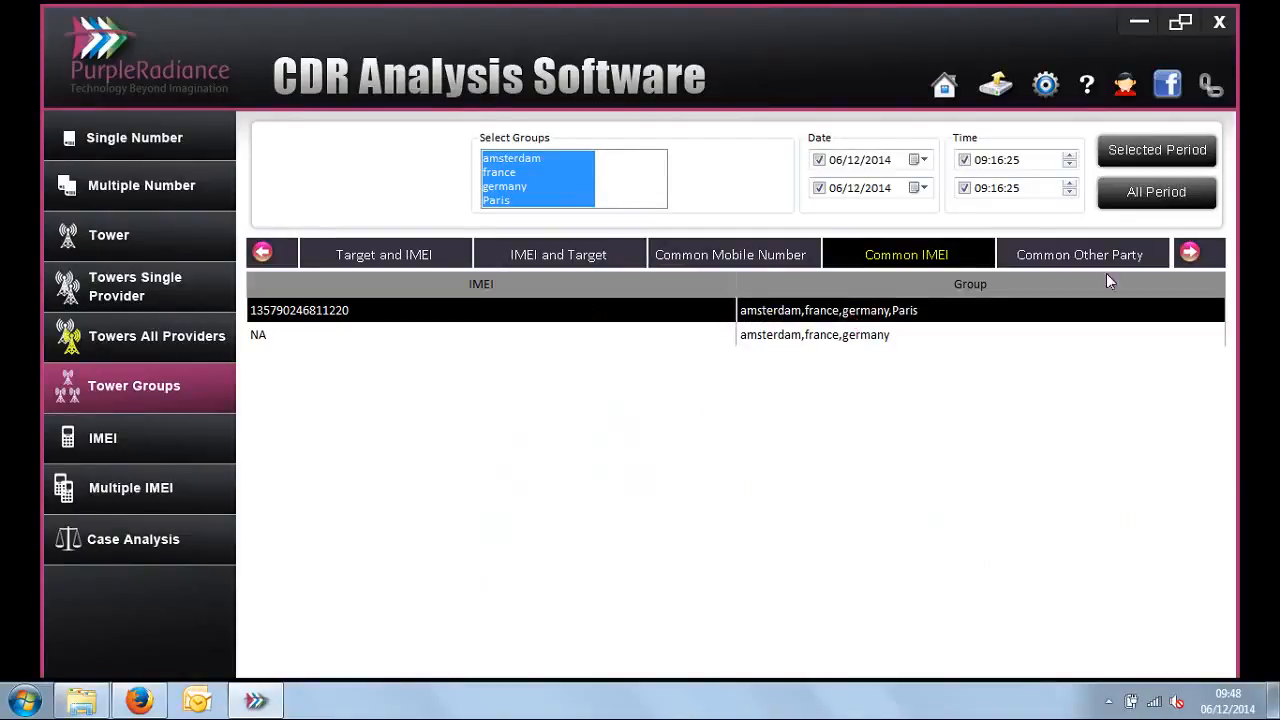
Step: Show the Common Other Party report for all four groups and examine the groups sharing the first listed party
left_click(1074, 254)
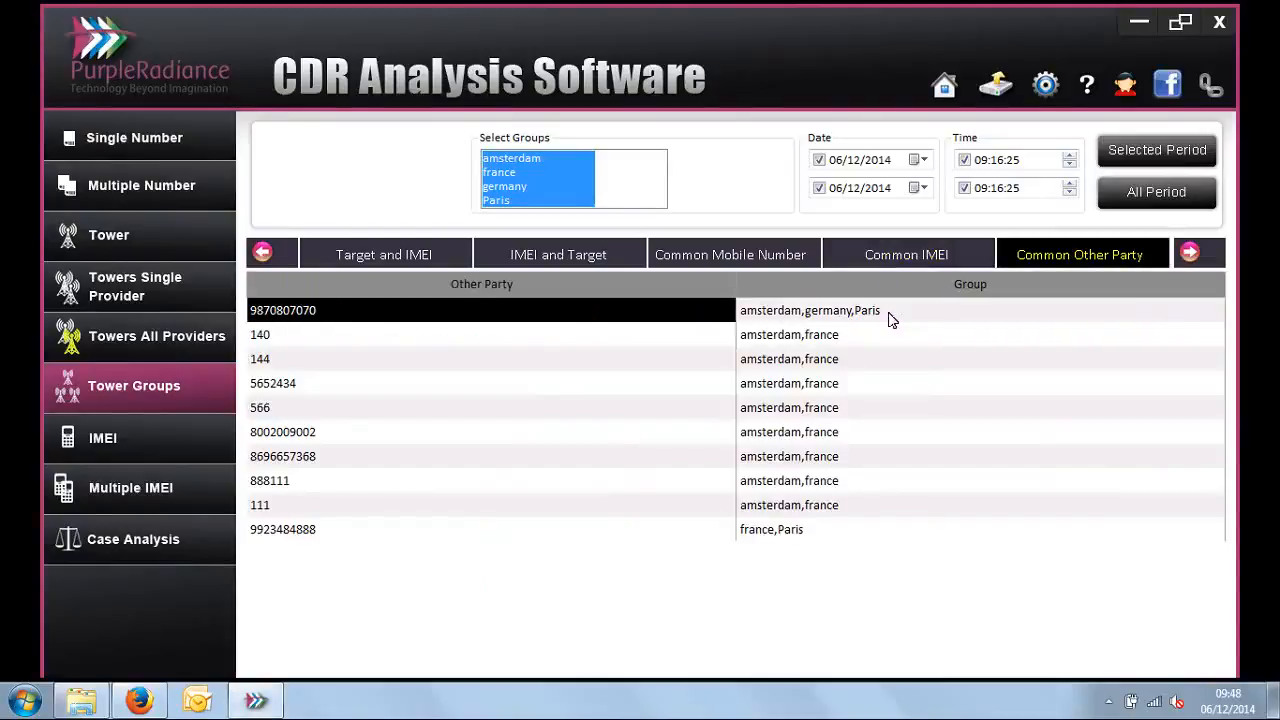
left_click(793, 316)
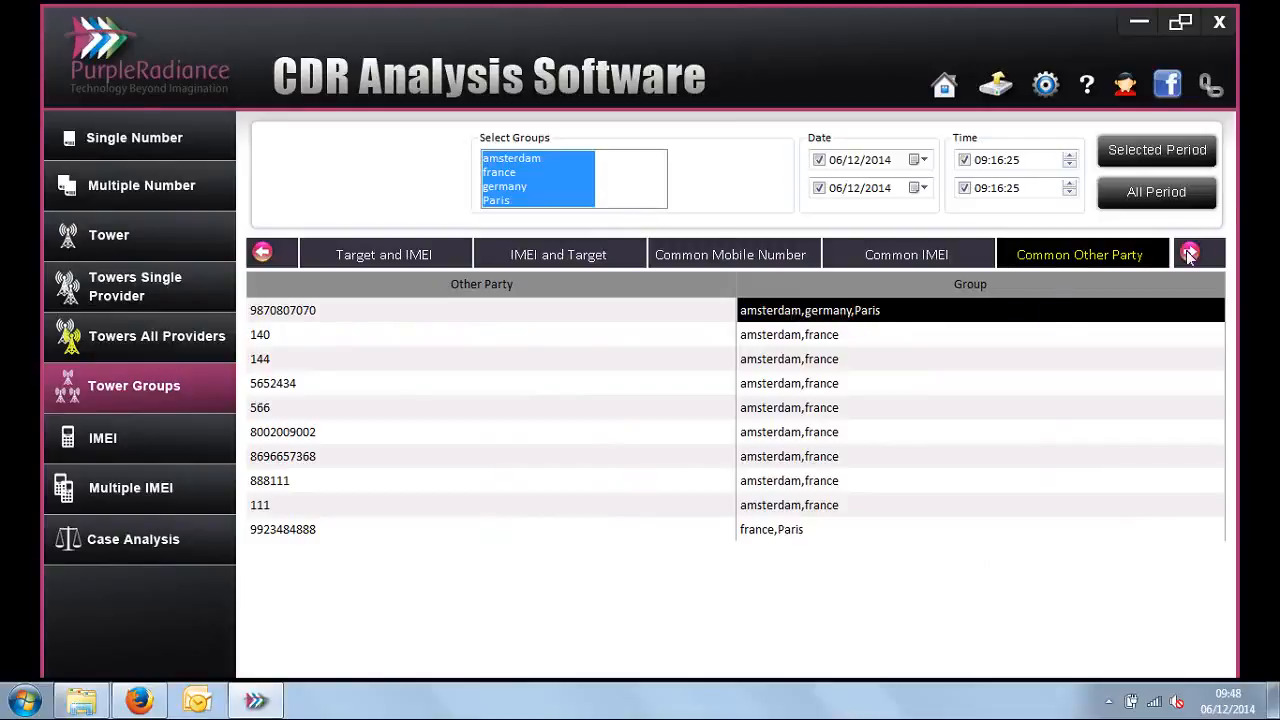
Step: Reduce the group selection to france and view the calling dates in its Daywise Watch report
left_click(1189, 255)
left_click(1189, 255)
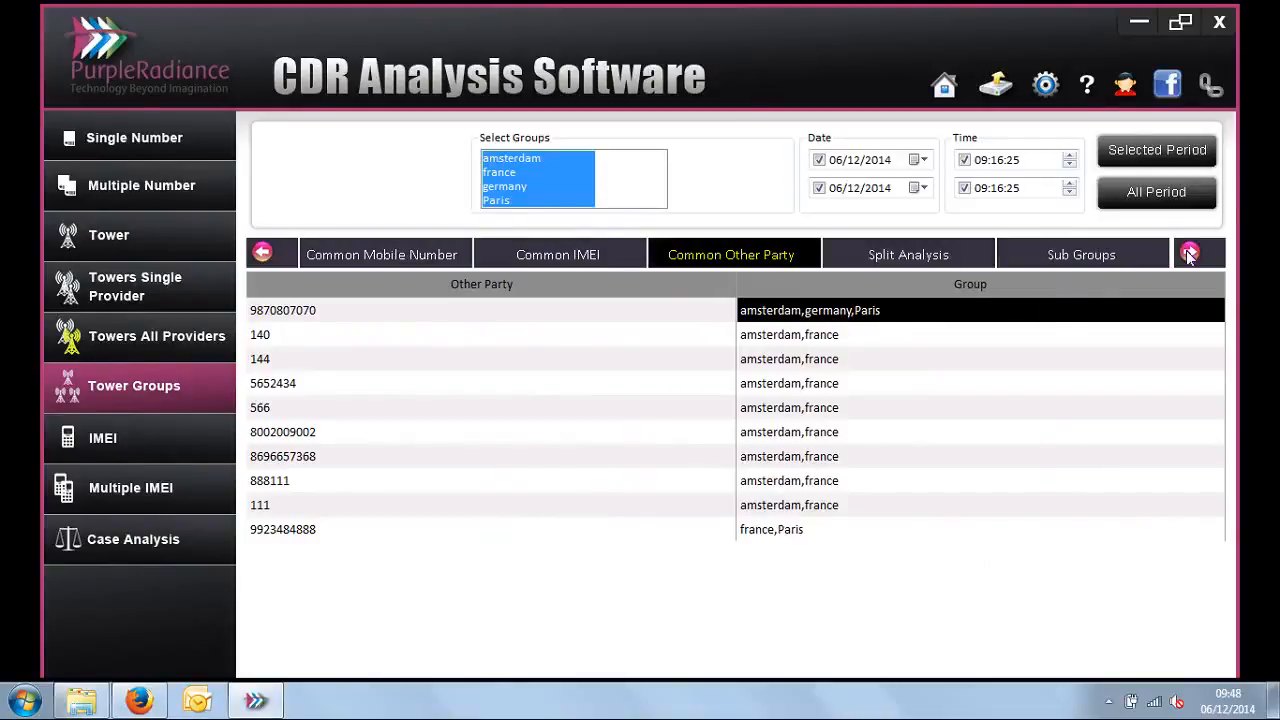
left_click(1189, 255)
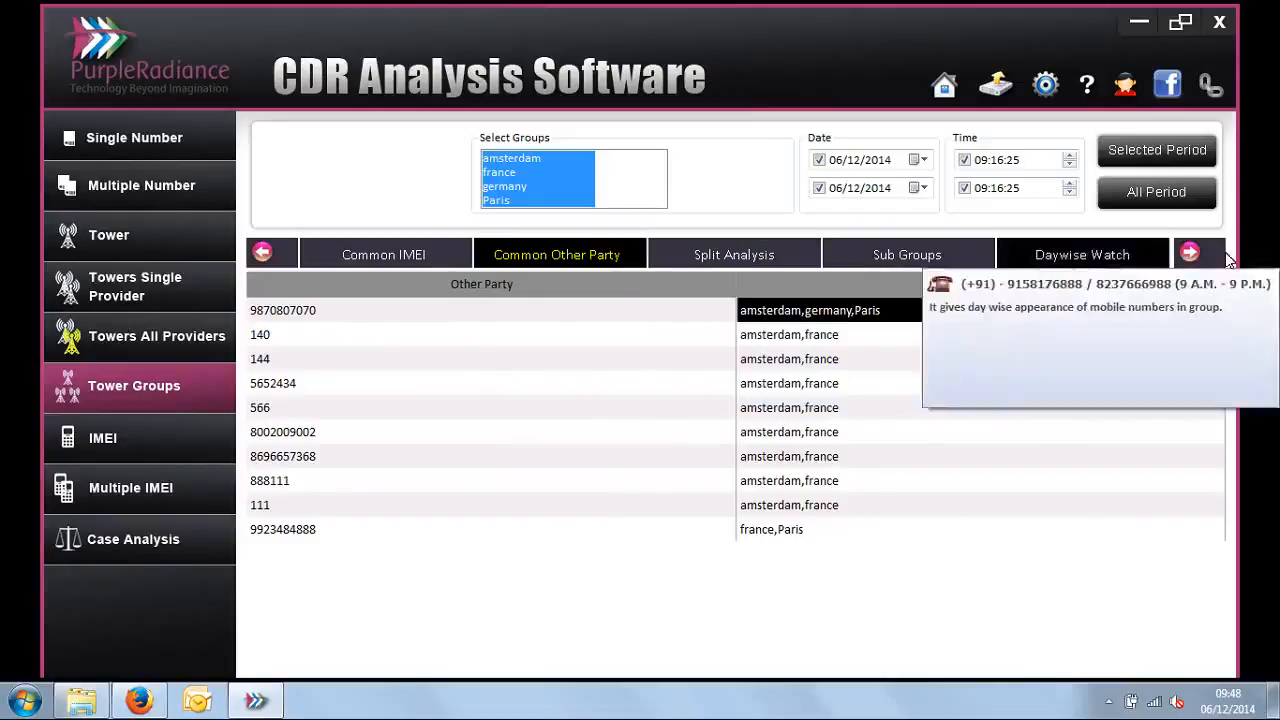
left_click(1189, 255)
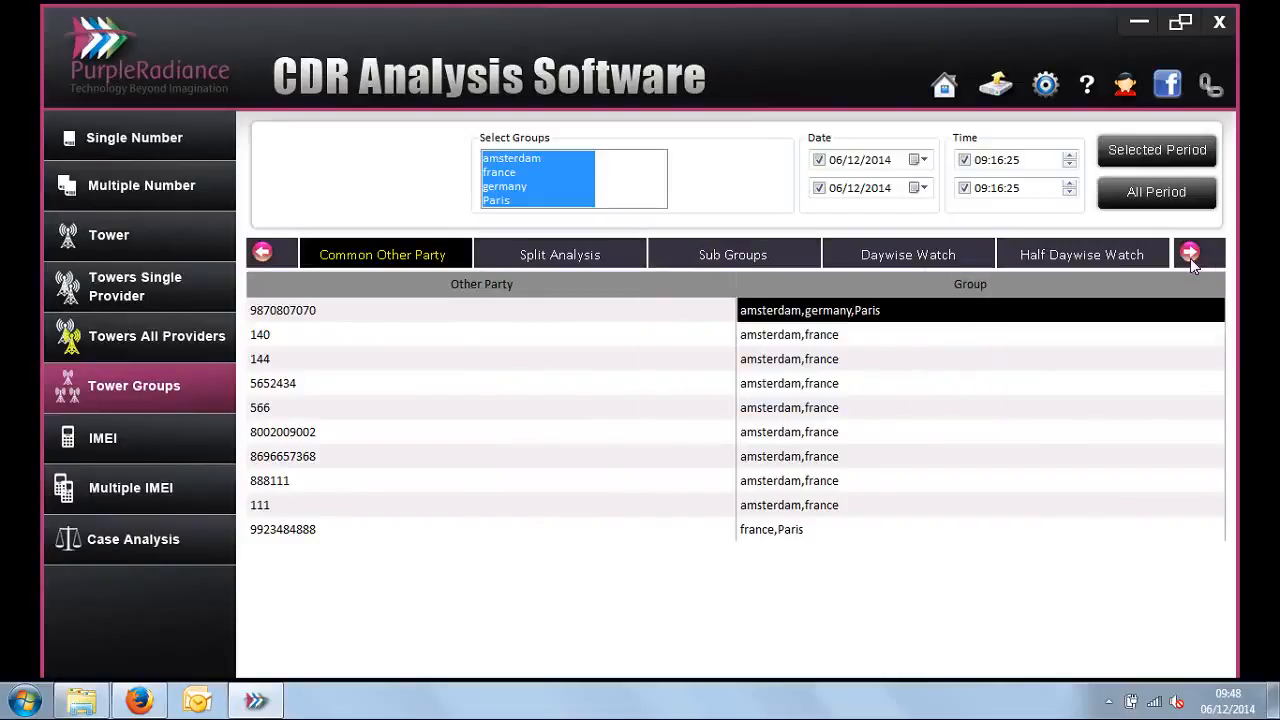
left_click(517, 189)
left_click(510, 156)
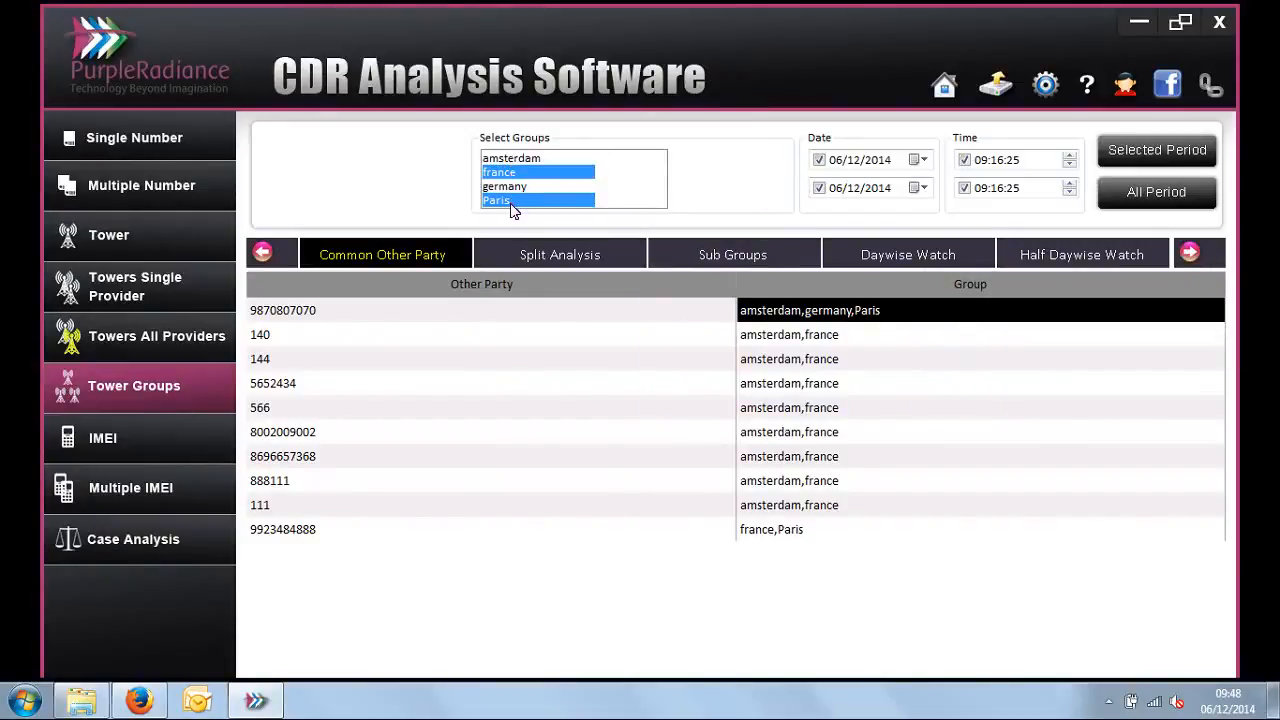
left_click(510, 201)
left_click(835, 256)
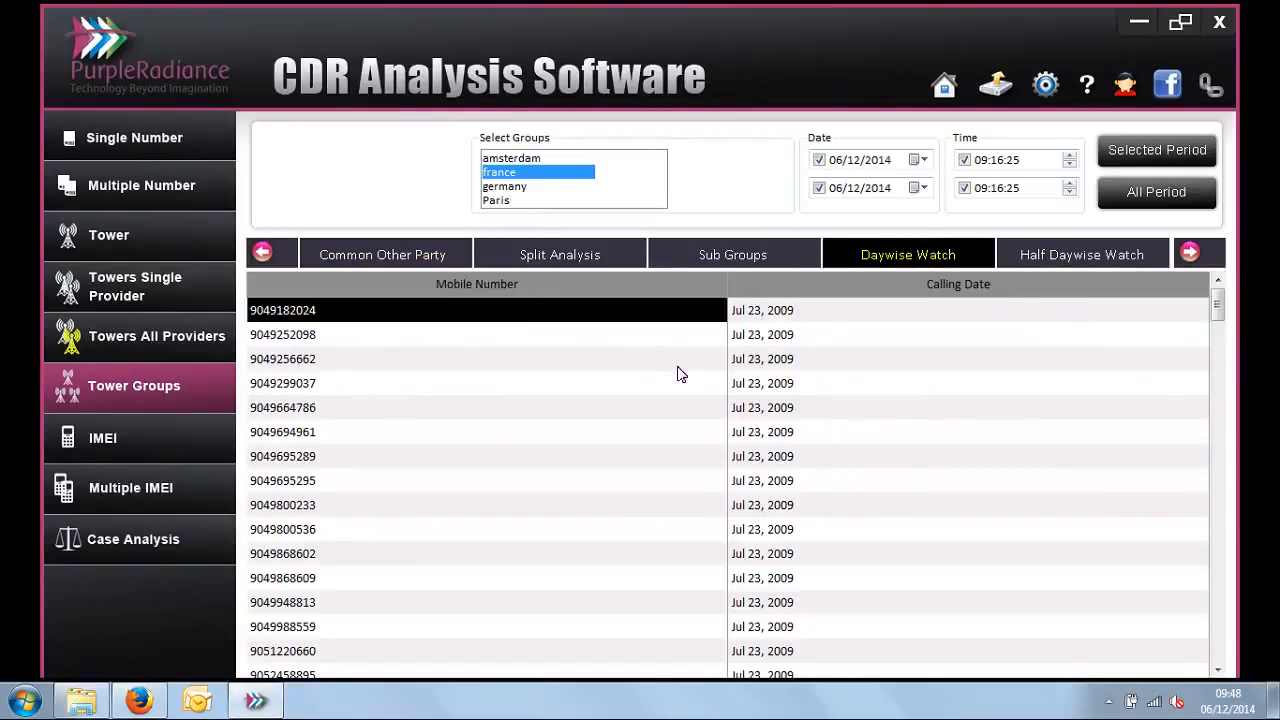
left_click(787, 317)
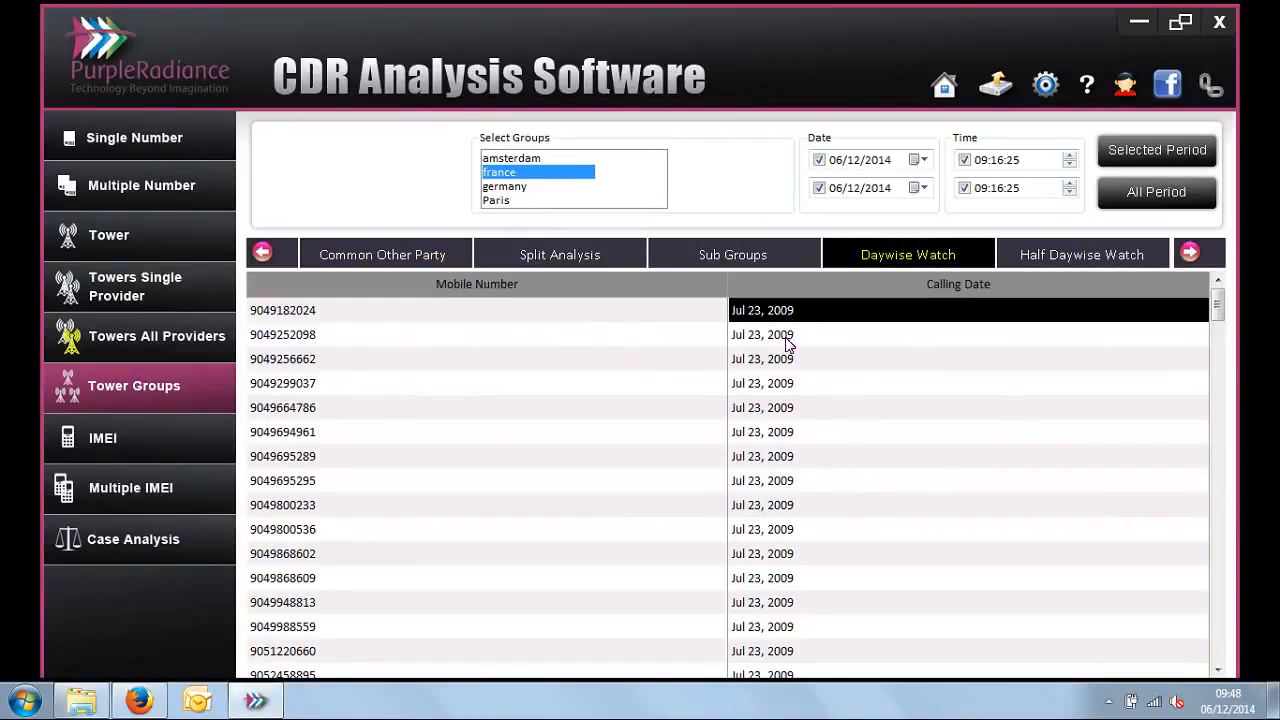
left_click(788, 345)
Step: Show the Half Daywise Watch report of the france group and look through its half-day calling dates
left_click(1148, 257)
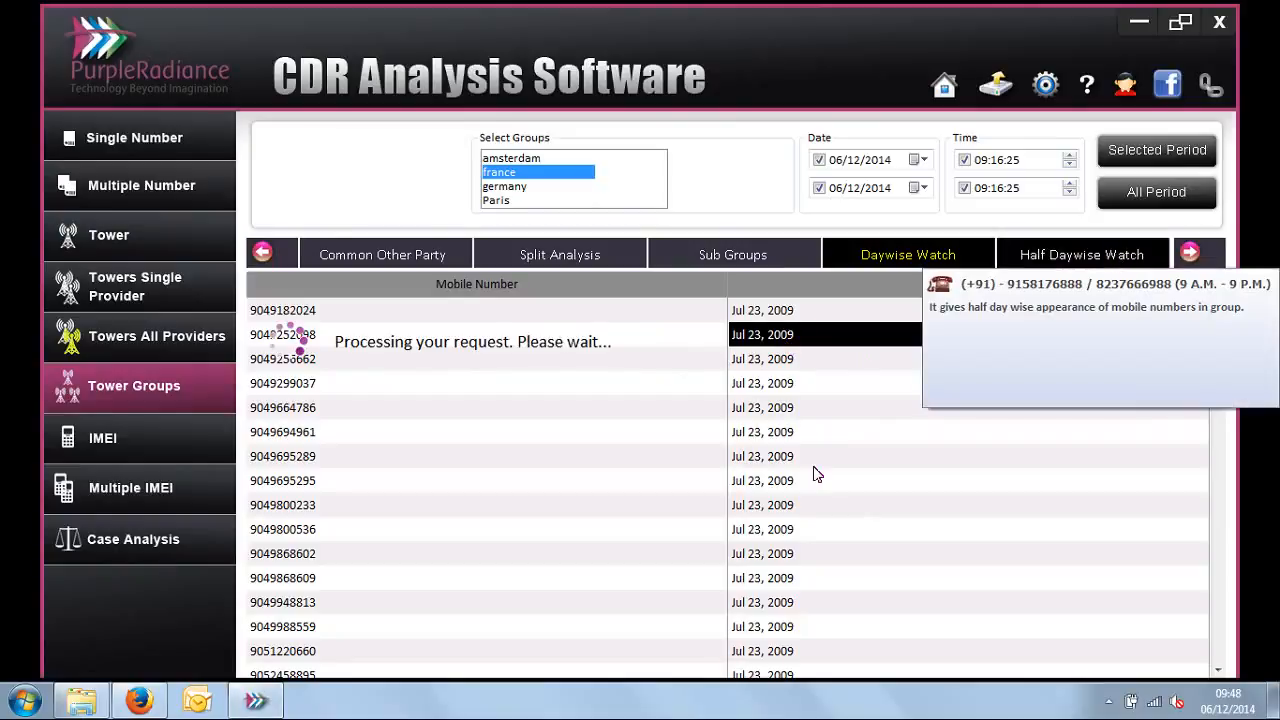
left_click(810, 314)
left_click(810, 350)
left_click(811, 391)
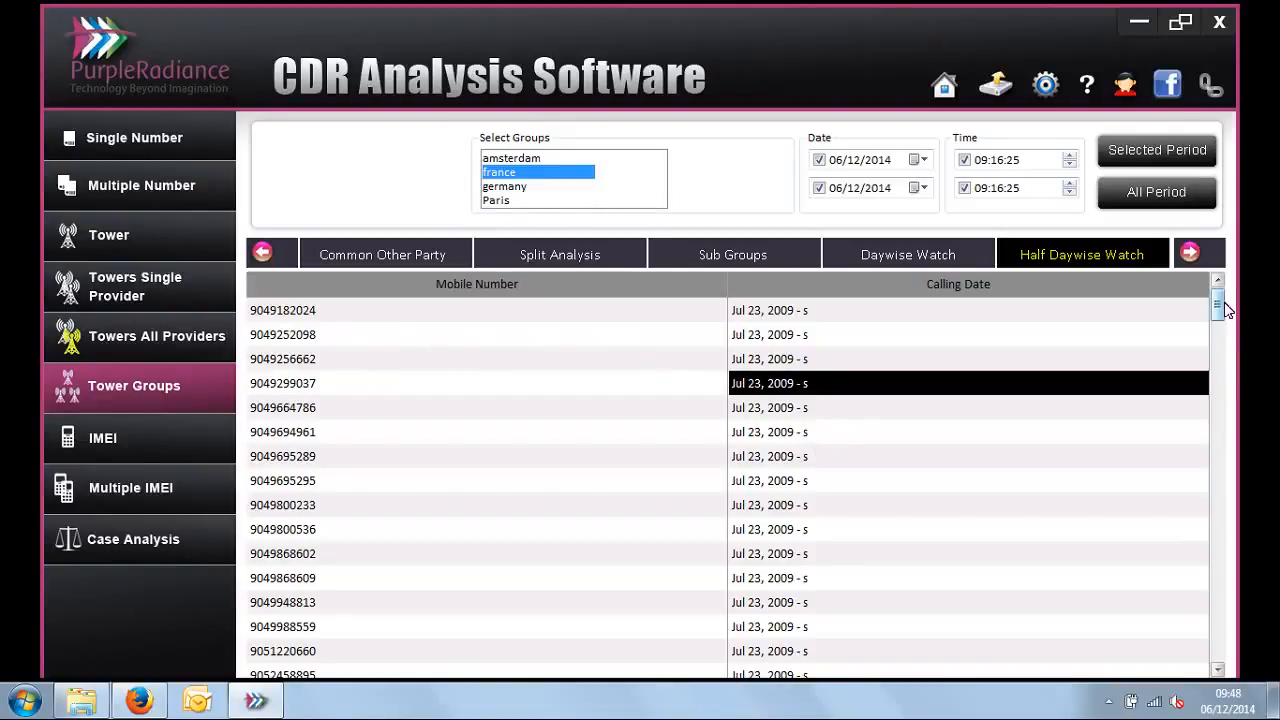
scroll(1222, 330, "down", 1)
left_click_drag(1222, 330, 1212, 300)
Step: Select all four groups, list their Internal Calls with the number pair column widened, and examine each call's groups
left_click(1190, 255)
left_click(1190, 255)
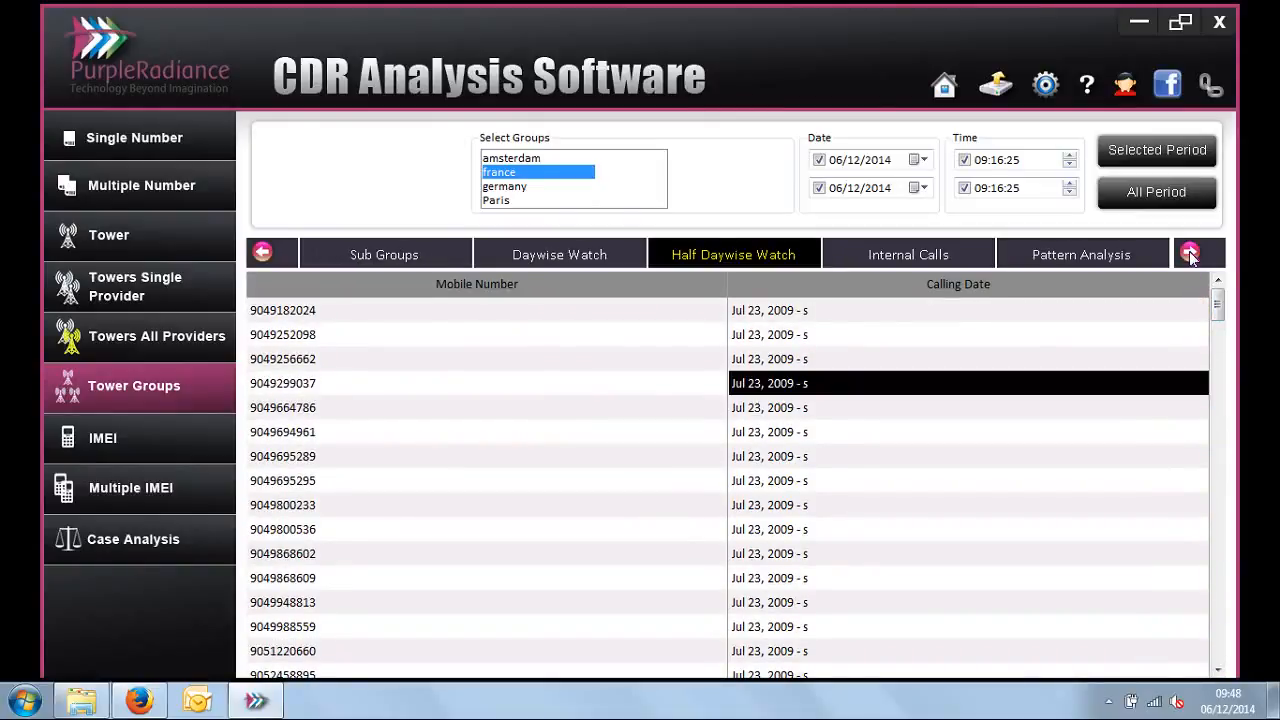
left_click(500, 187, "ctrl")
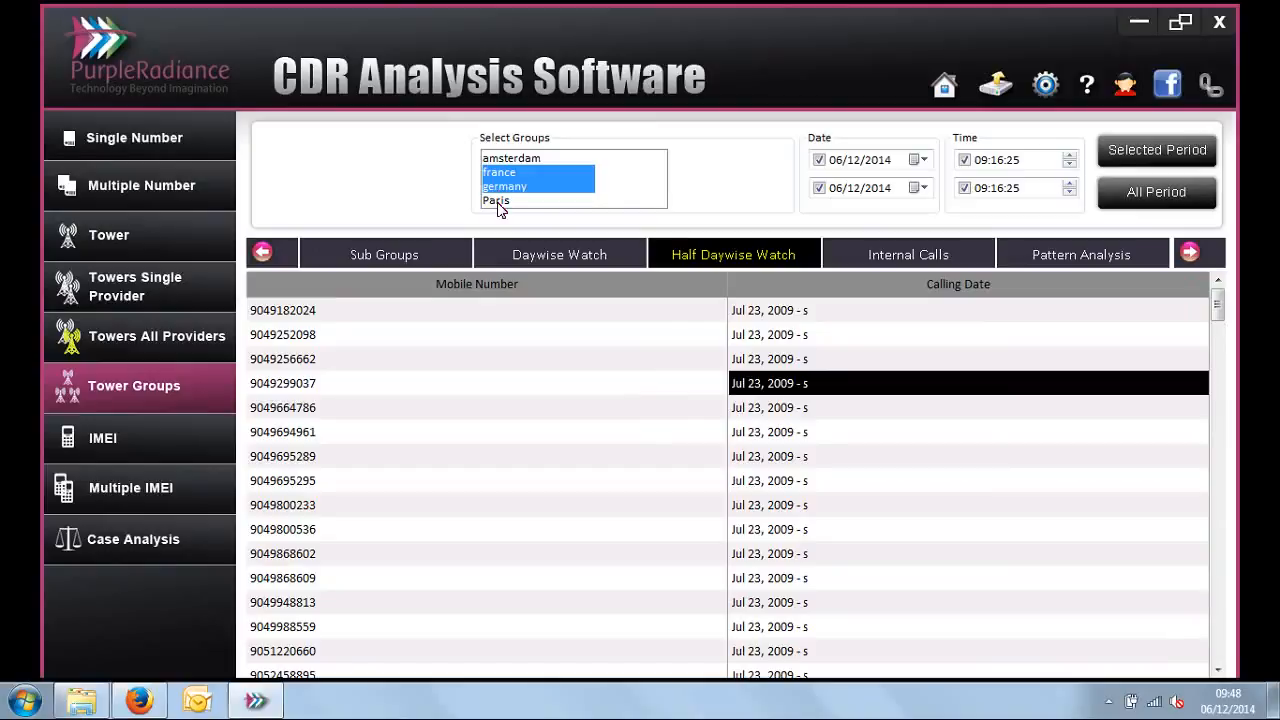
left_click(500, 201, "ctrl")
left_click(506, 157, "ctrl")
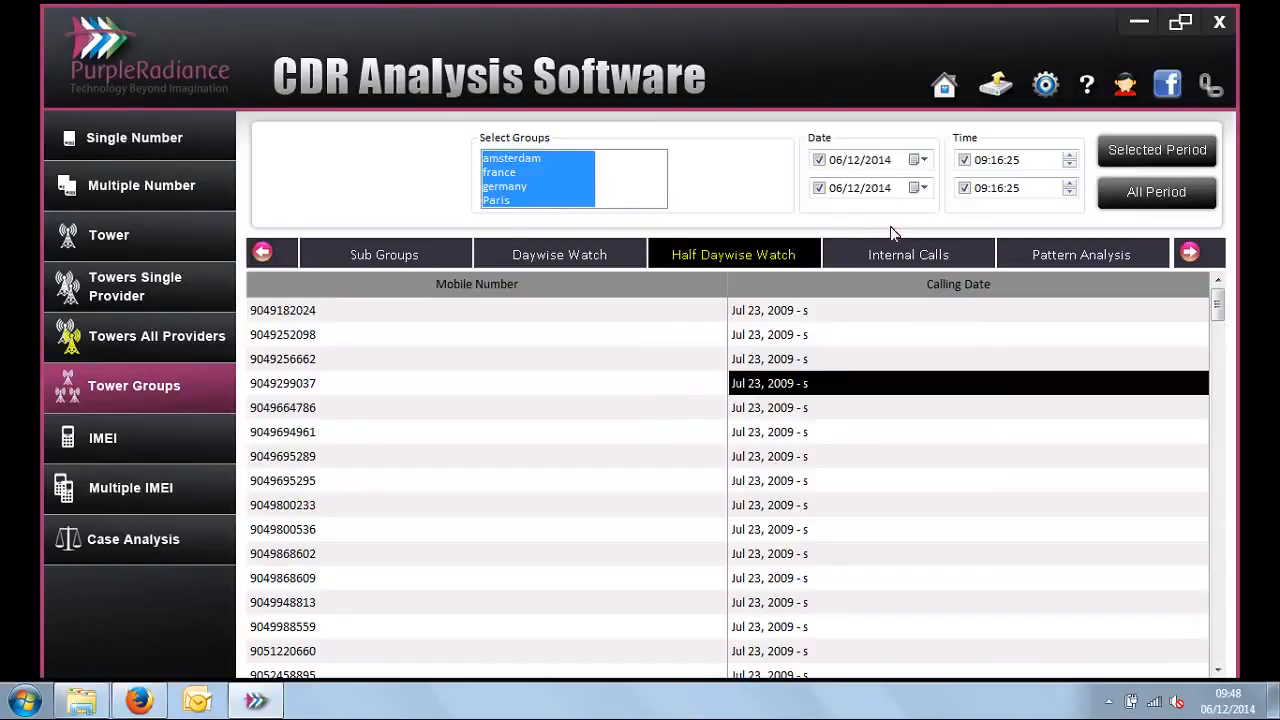
left_click(895, 255)
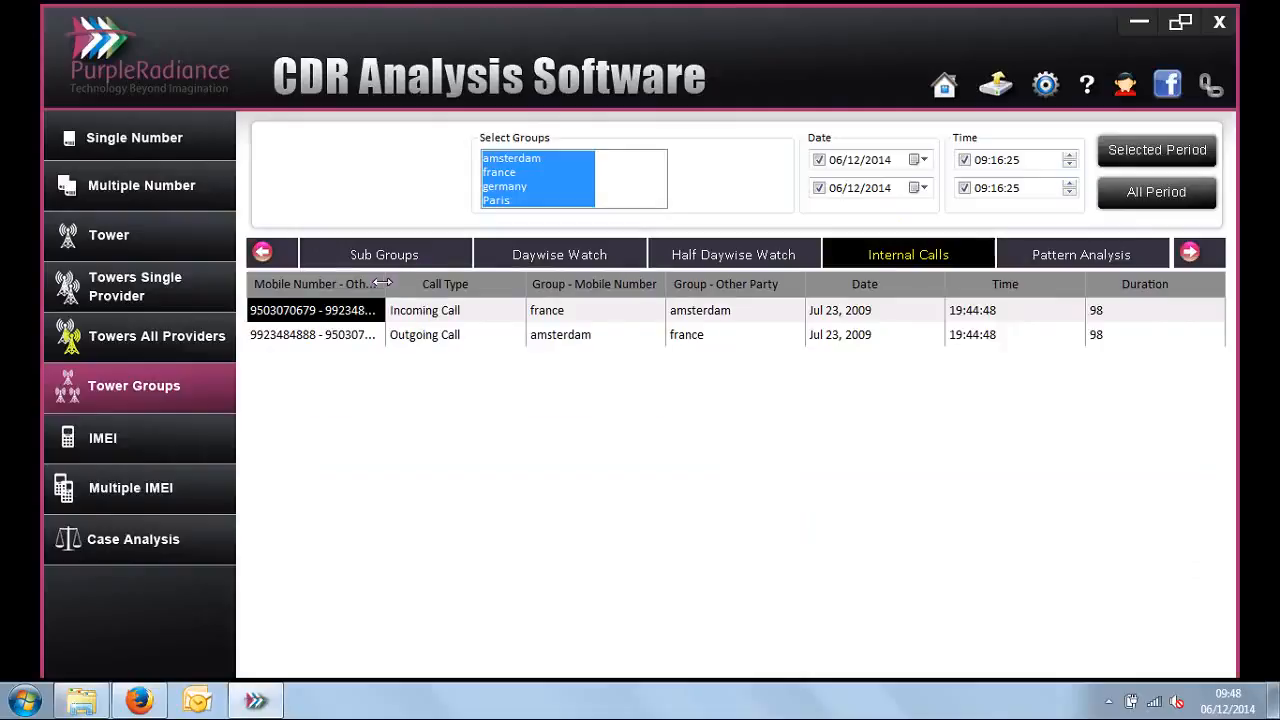
left_click_drag(386, 284, 436, 284)
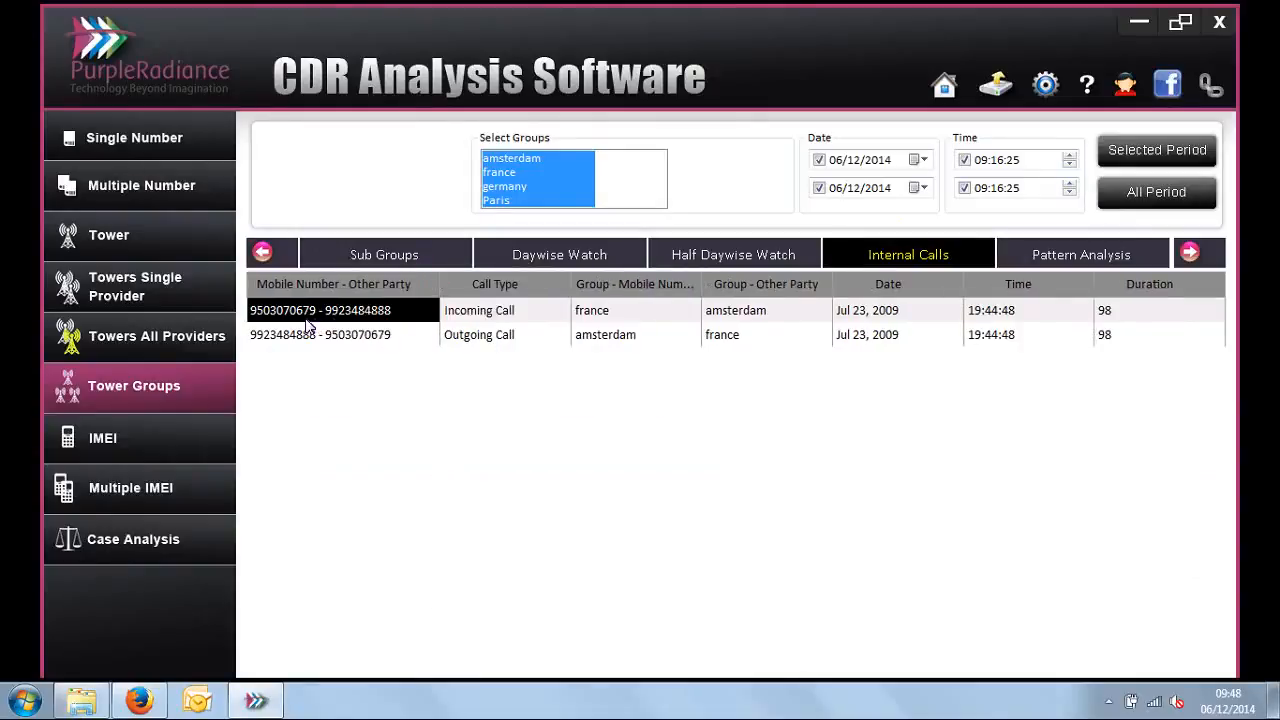
left_click(605, 314)
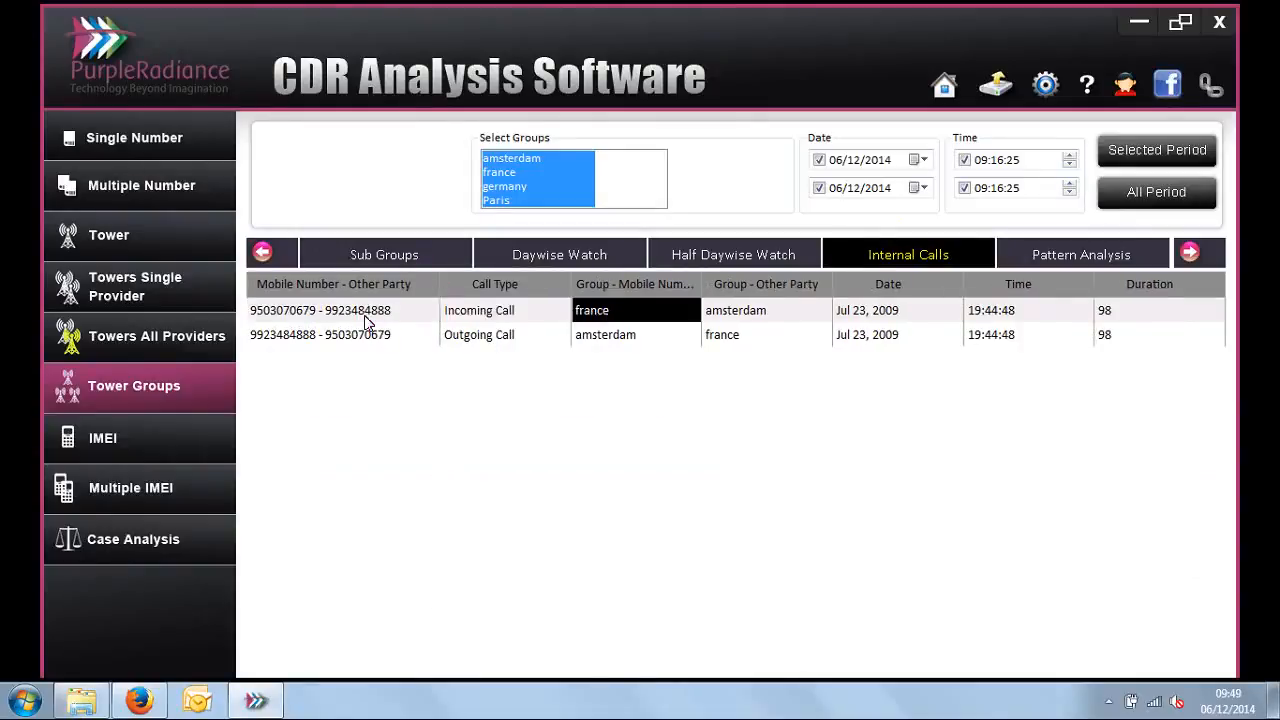
left_click(724, 318)
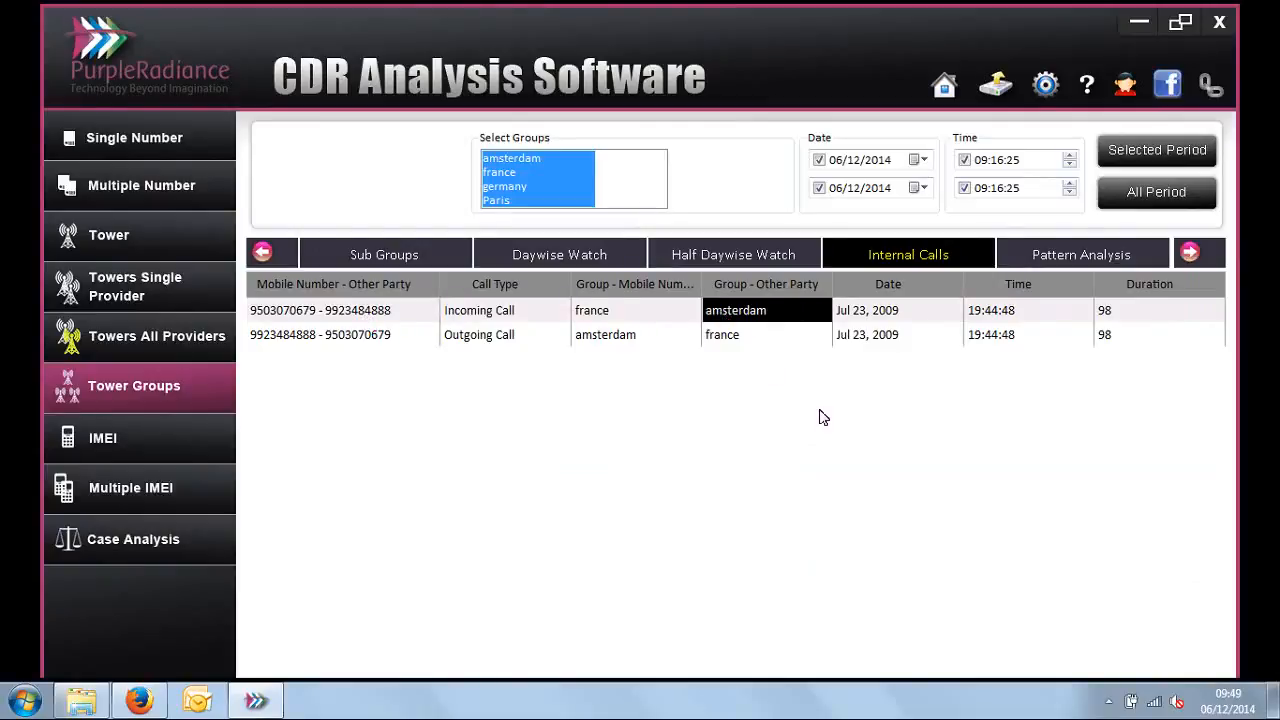
left_click(1190, 254)
left_click(1190, 254)
left_click(1190, 254)
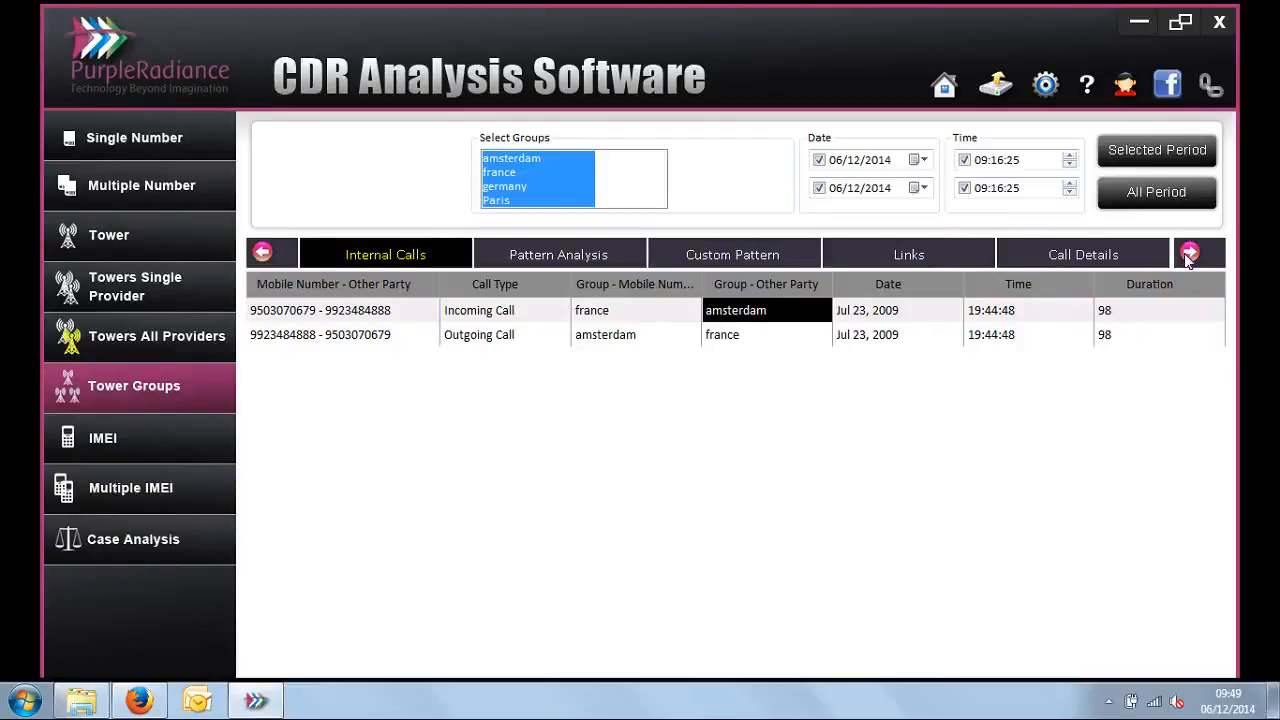
left_click(1190, 254)
left_click(1190, 254)
left_click(1190, 254)
left_click(1190, 254)
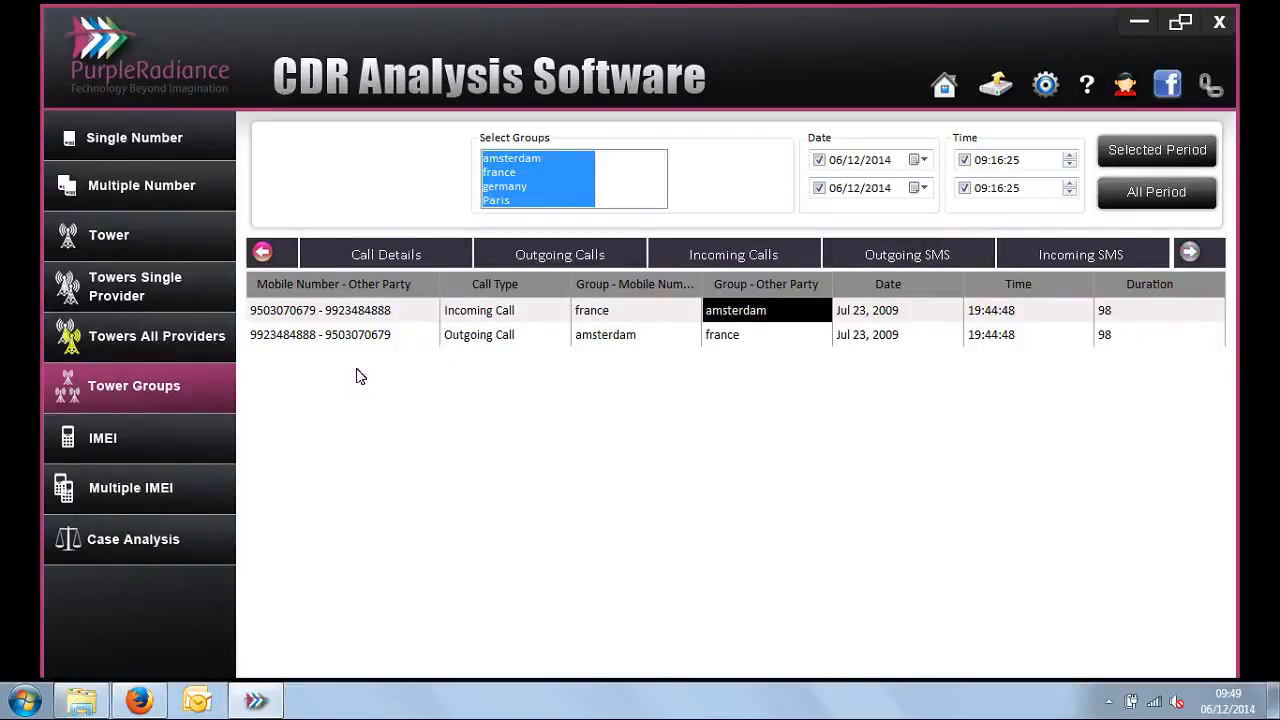
left_click(155, 240)
left_click(166, 297)
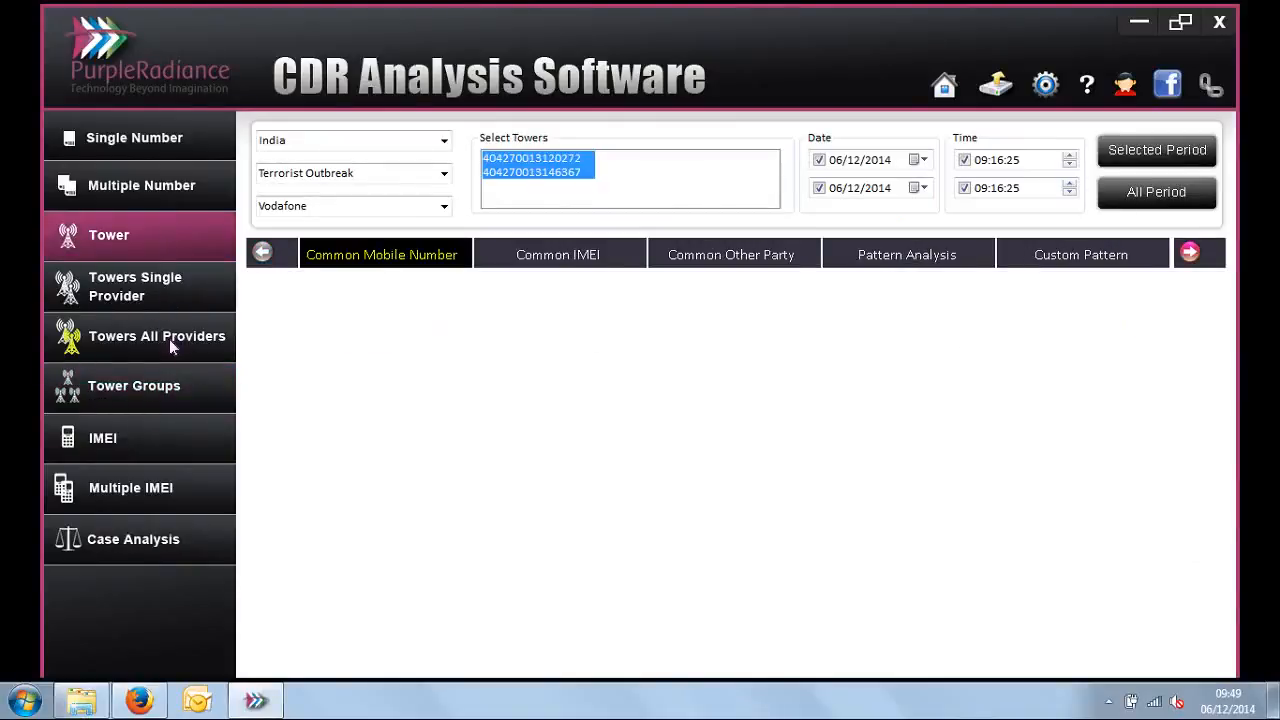
left_click(170, 388)
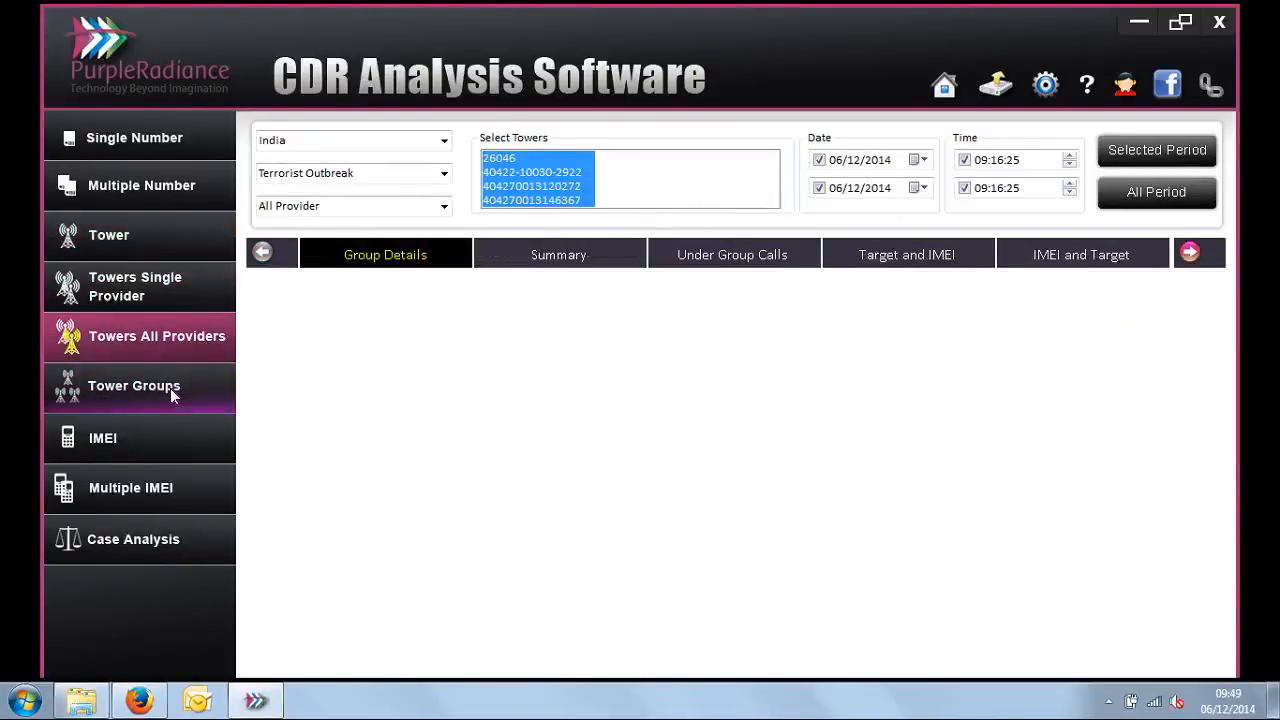
Step: Open the IMEI analysis and set it to the Terrorist Outbreak case with Airtel as provider
left_click(174, 440)
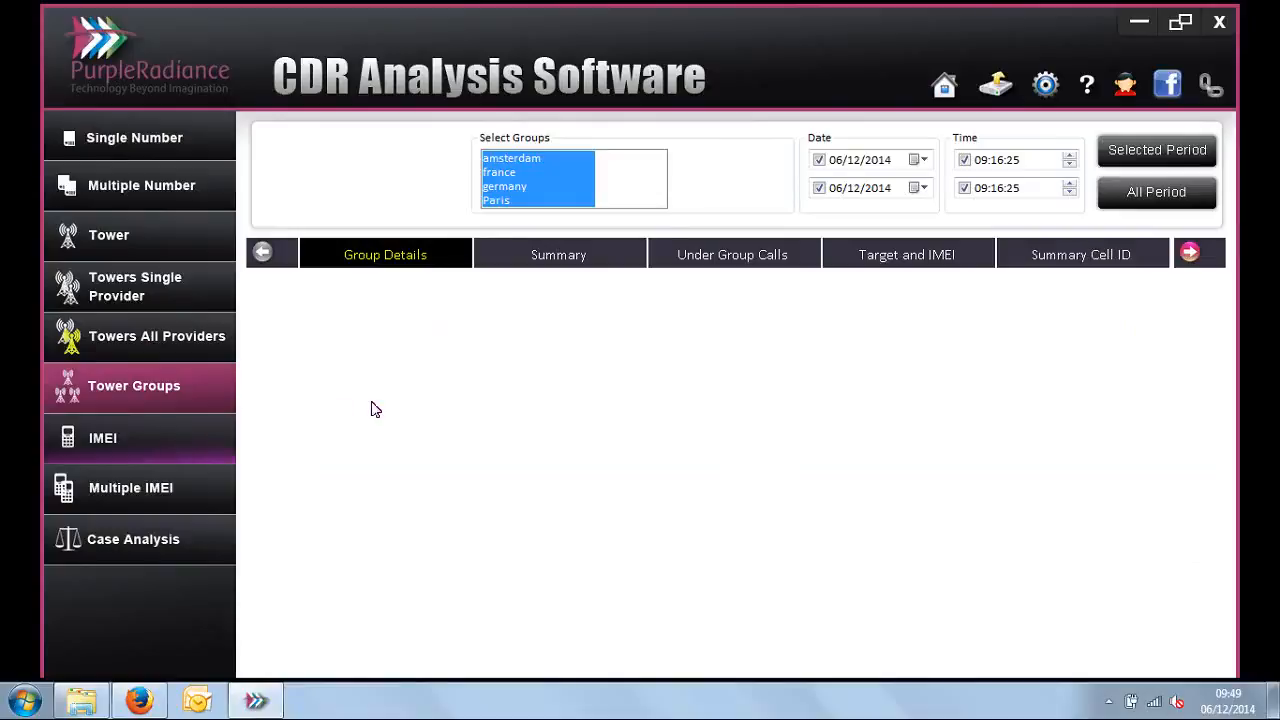
left_click(443, 174)
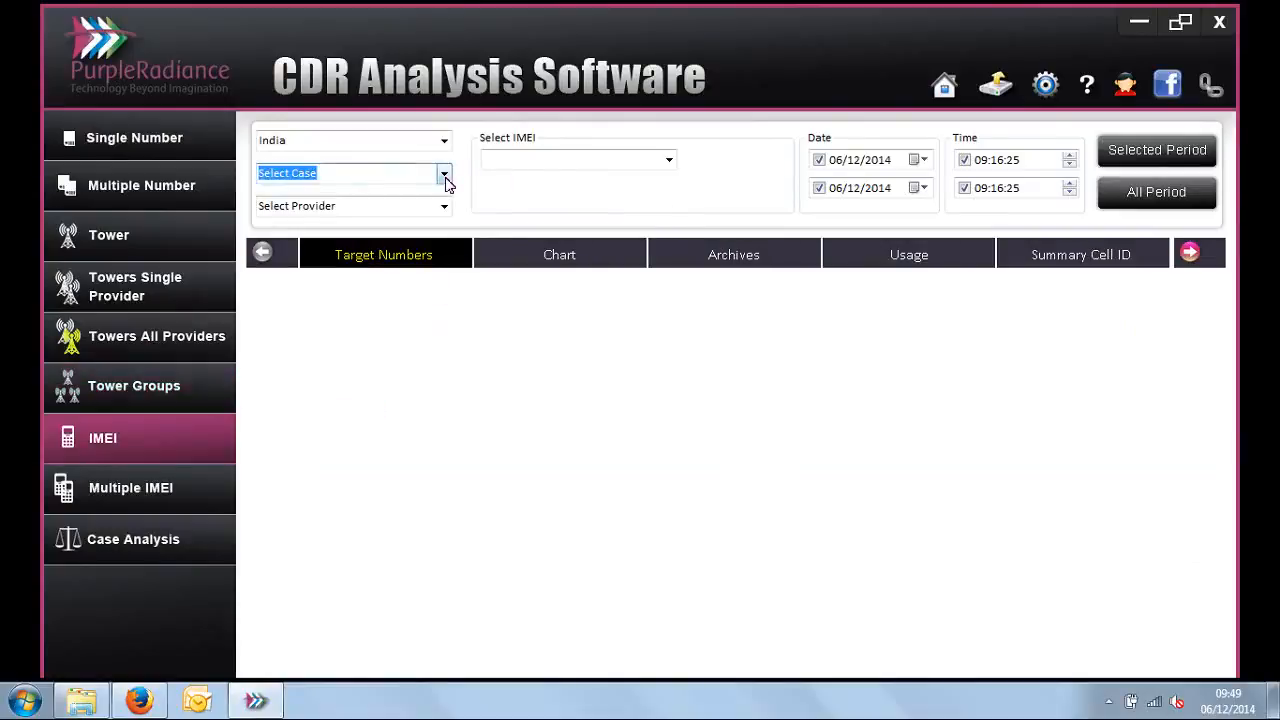
left_click(413, 235)
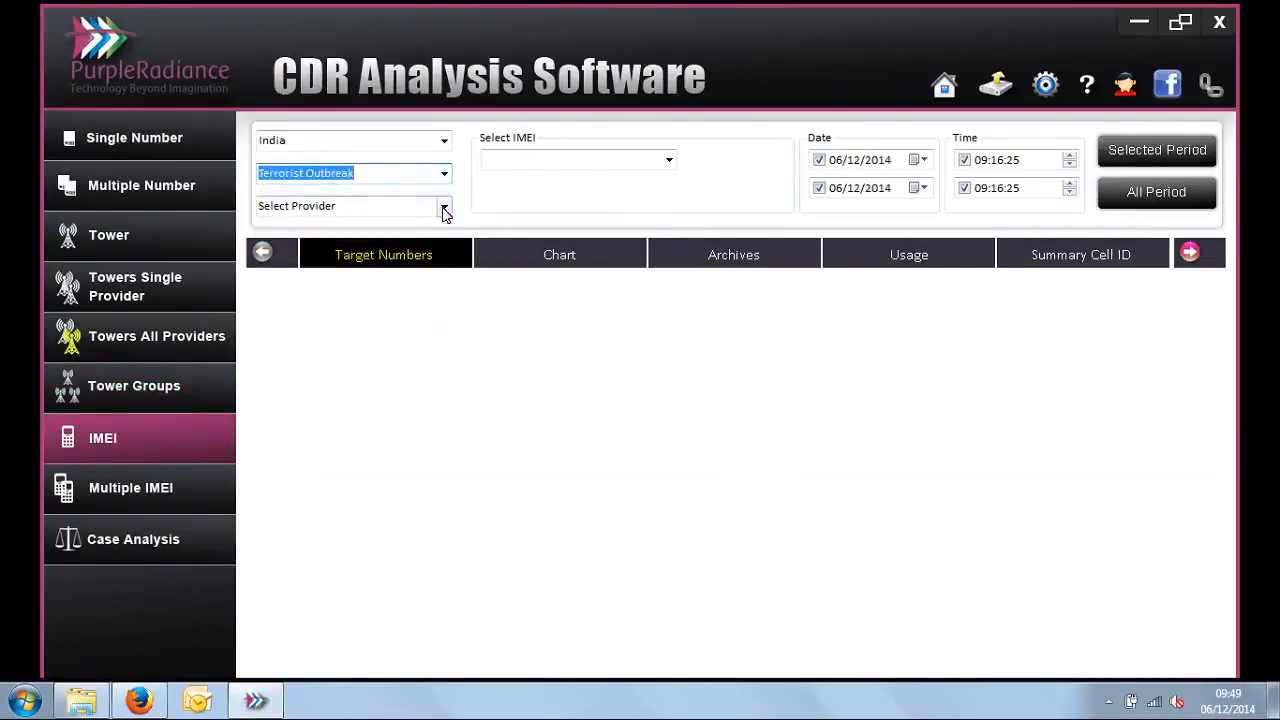
left_click(443, 208)
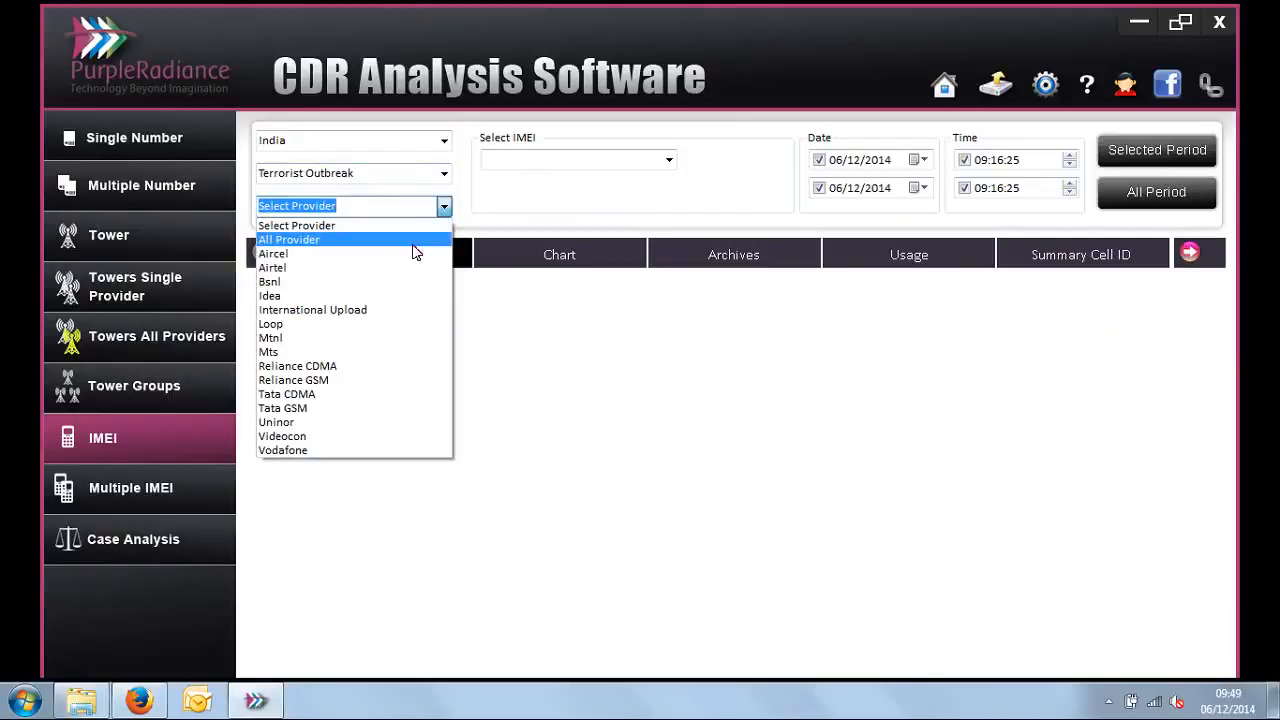
left_click(388, 449)
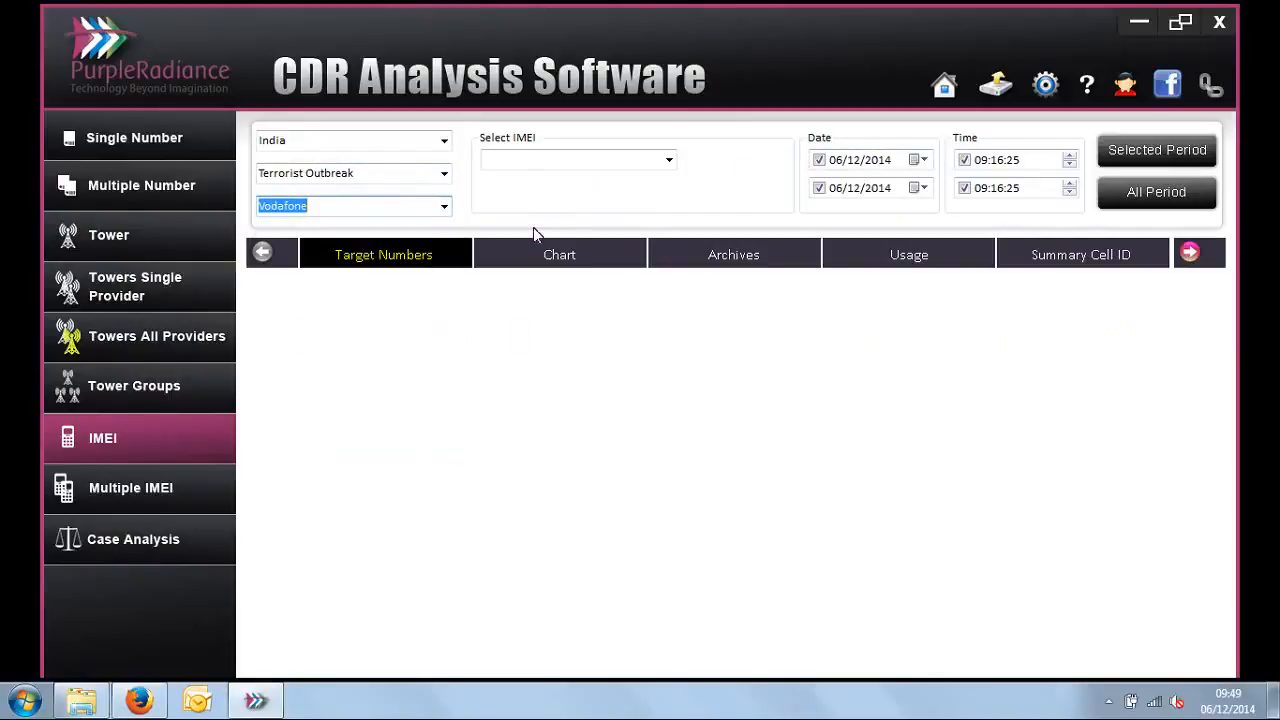
left_click(444, 206)
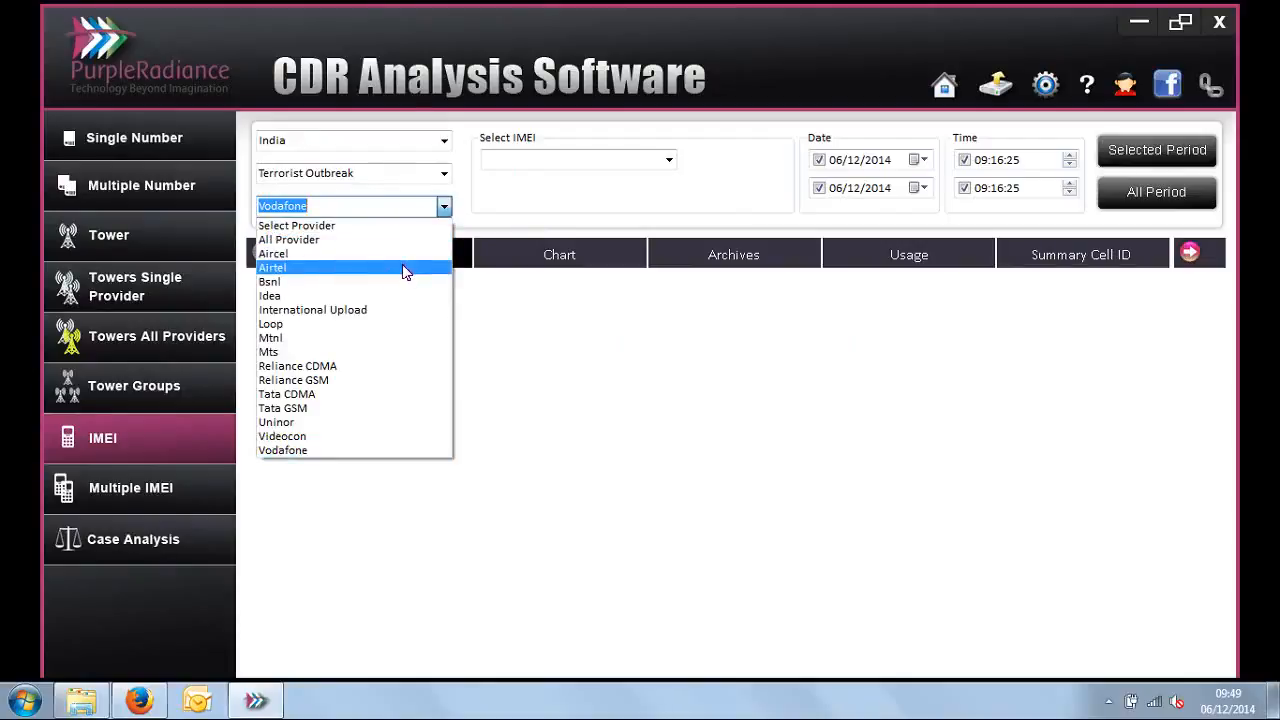
left_click(405, 268)
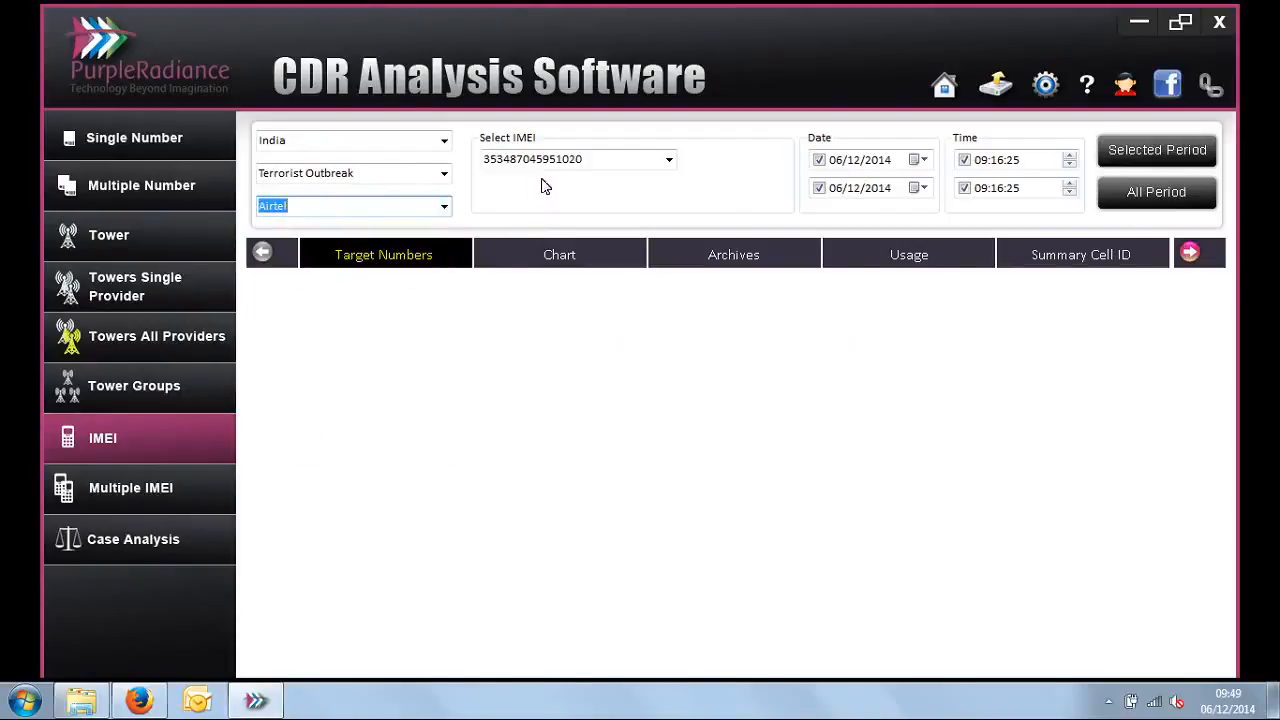
Step: List the selected IMEI's Target Numbers for all periods, widen the Level Code column, and examine total calls, duration and outgoing counts
left_click(1160, 193)
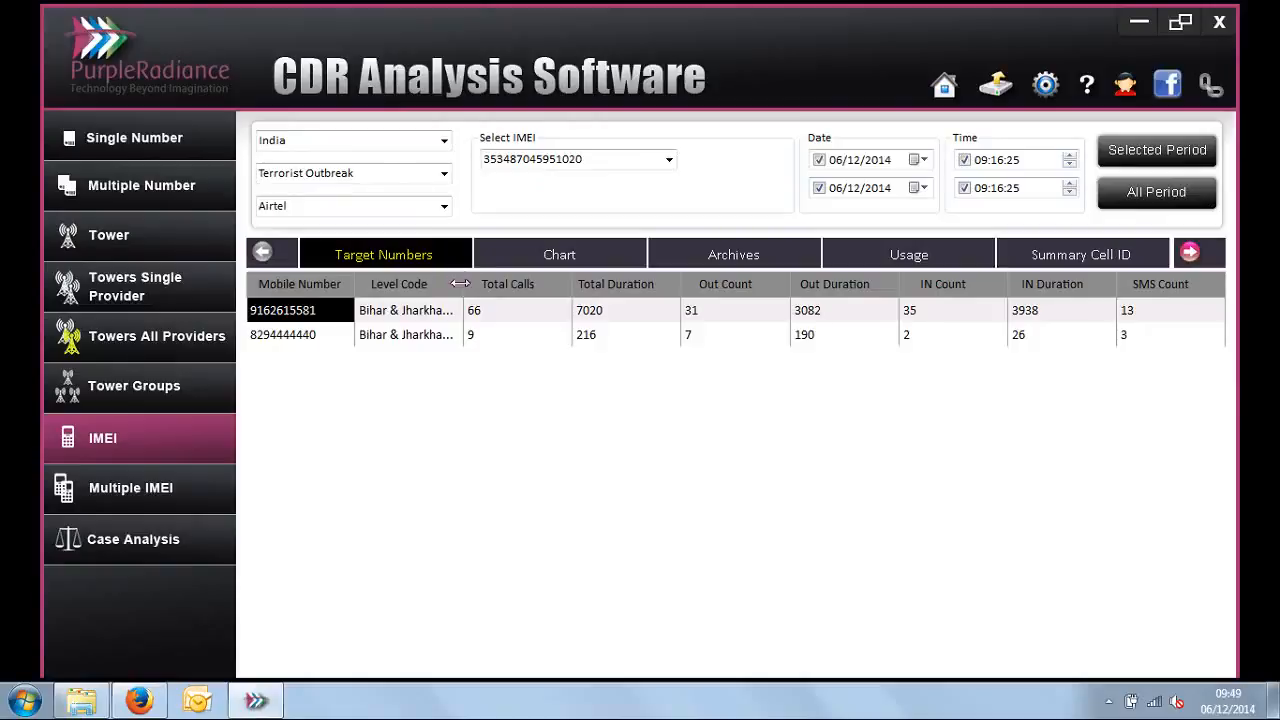
left_click_drag(464, 283, 501, 289)
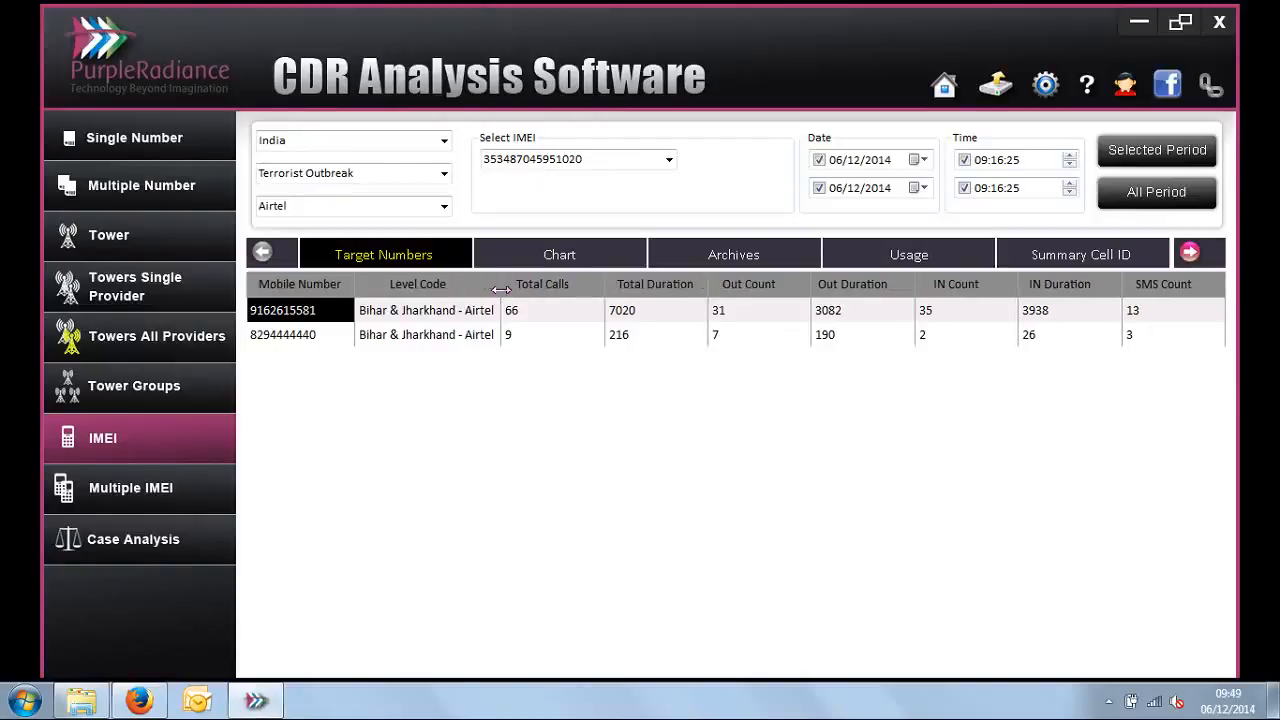
double_click(591, 159)
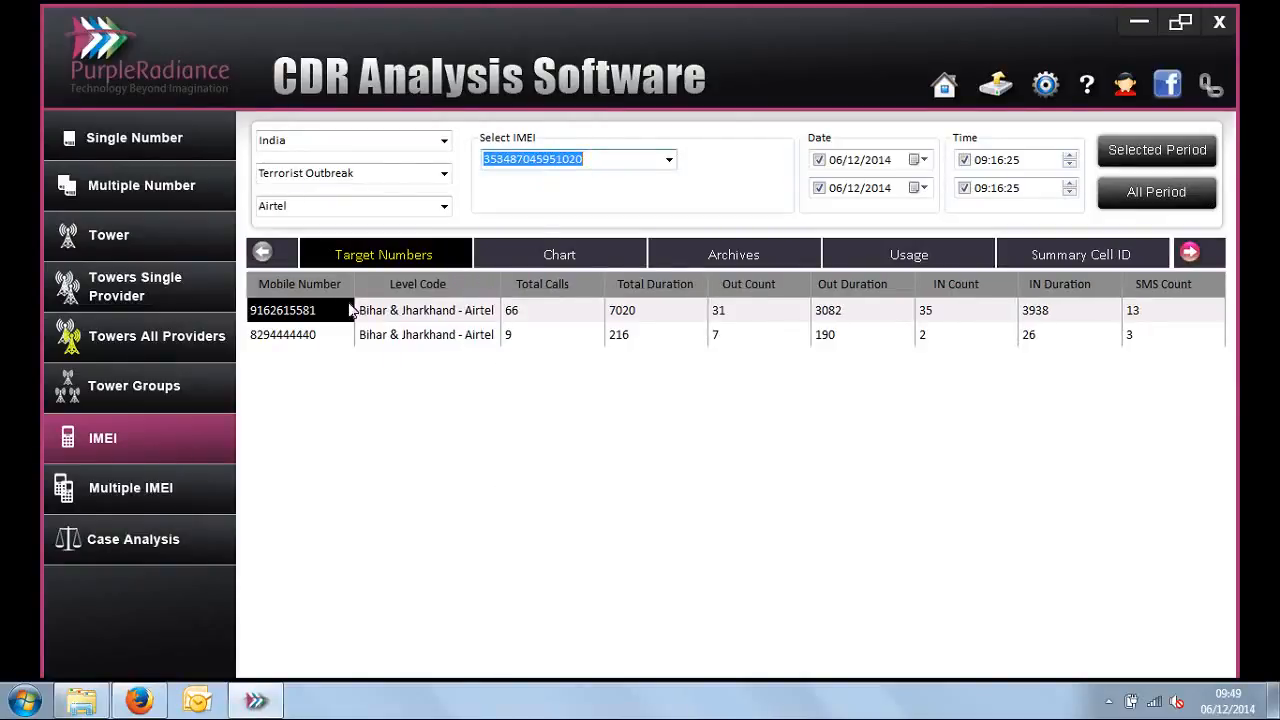
left_click_drag(331, 313, 330, 336)
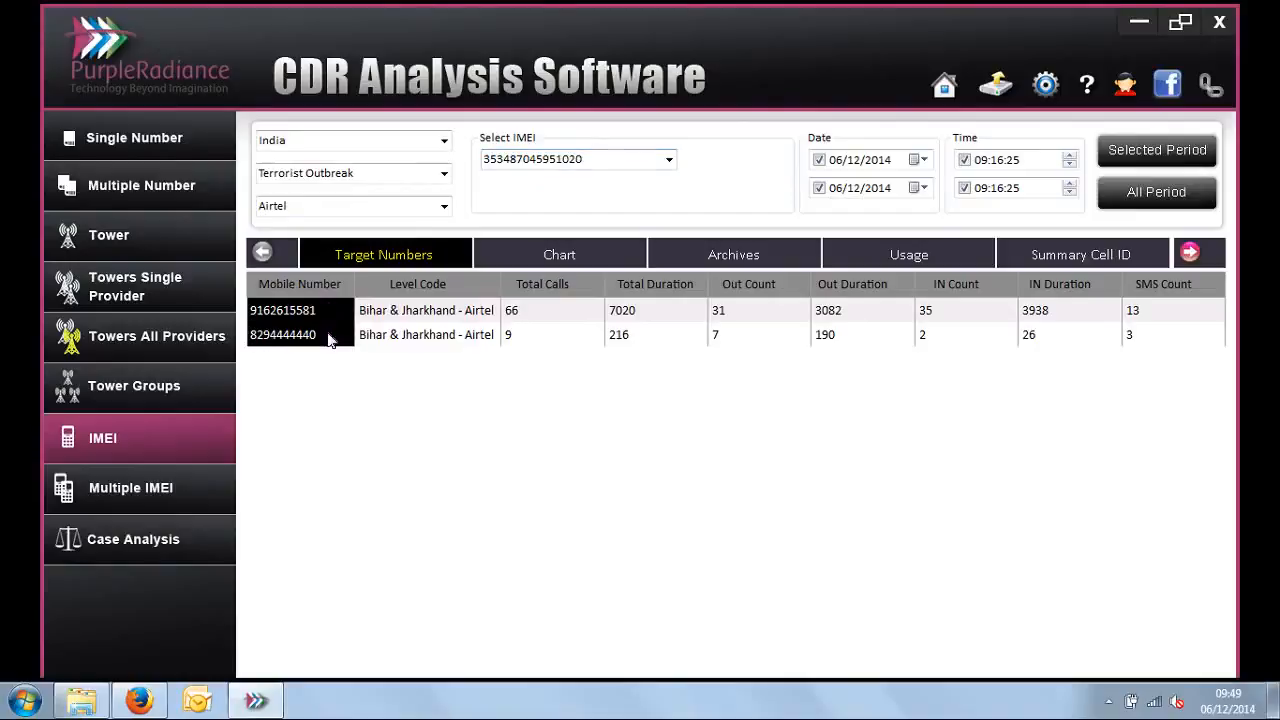
left_click(537, 319)
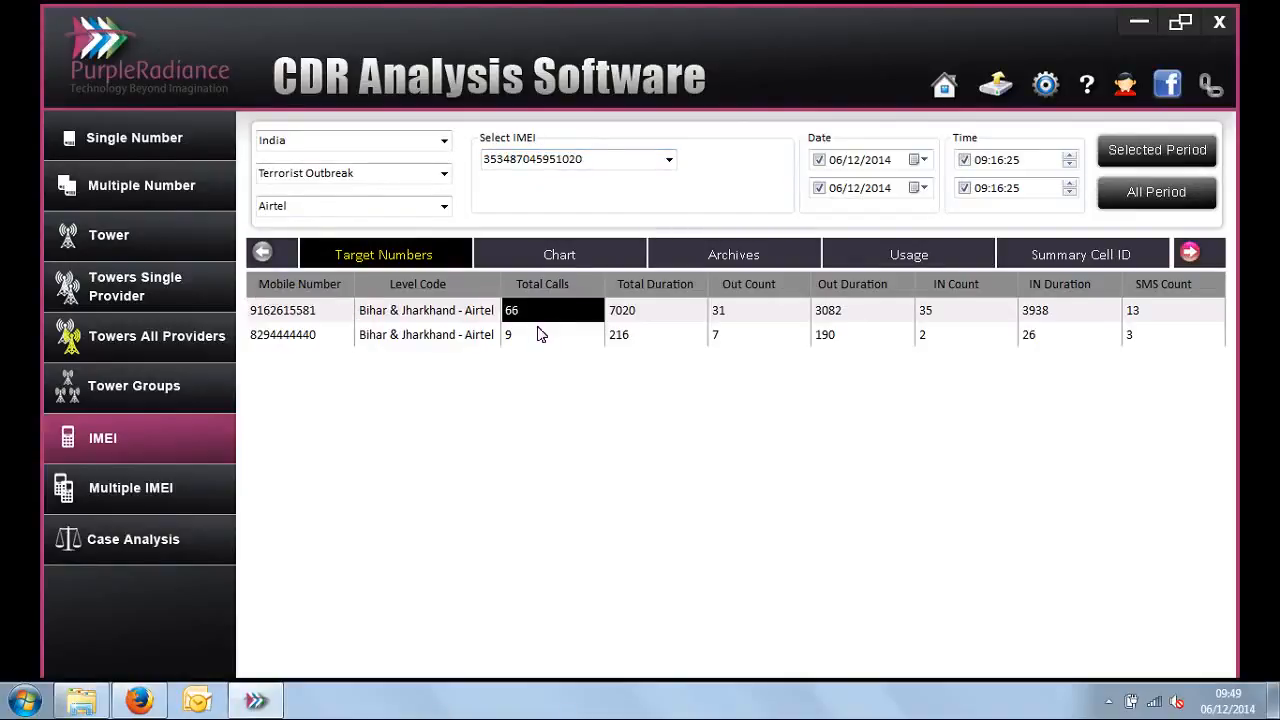
left_click(541, 339)
left_click(655, 322)
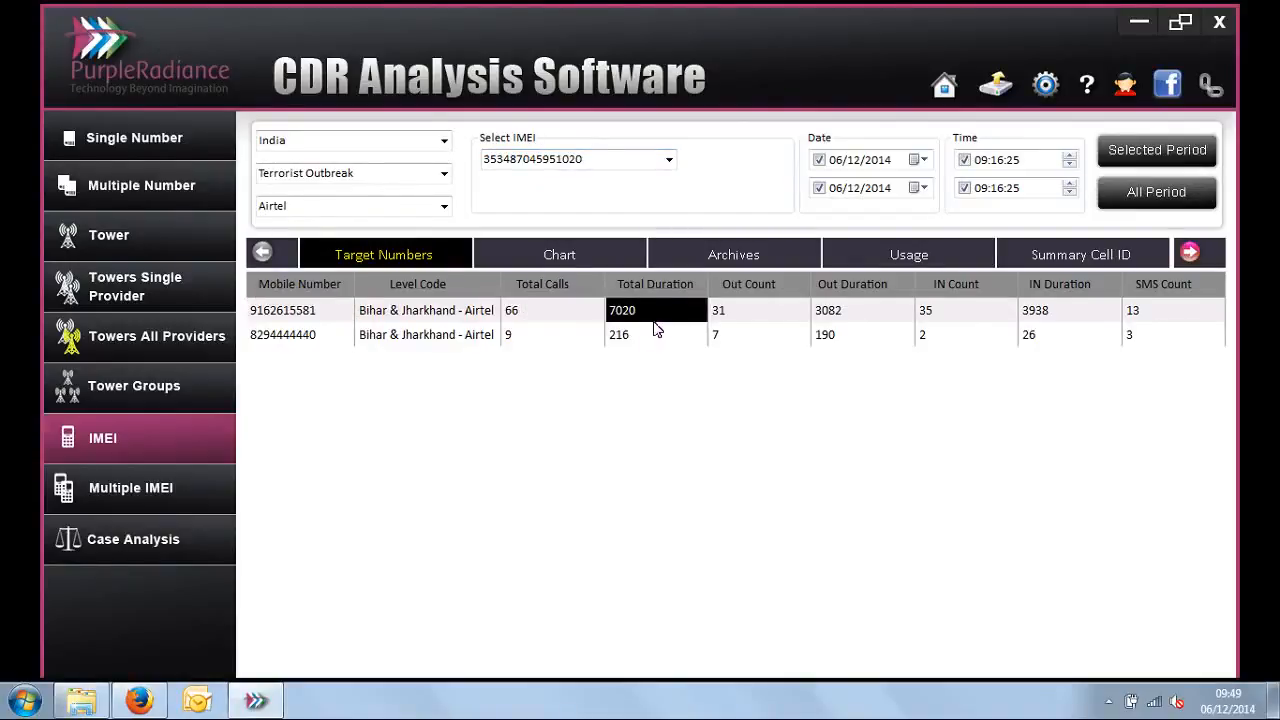
left_click(758, 322)
left_click(763, 342)
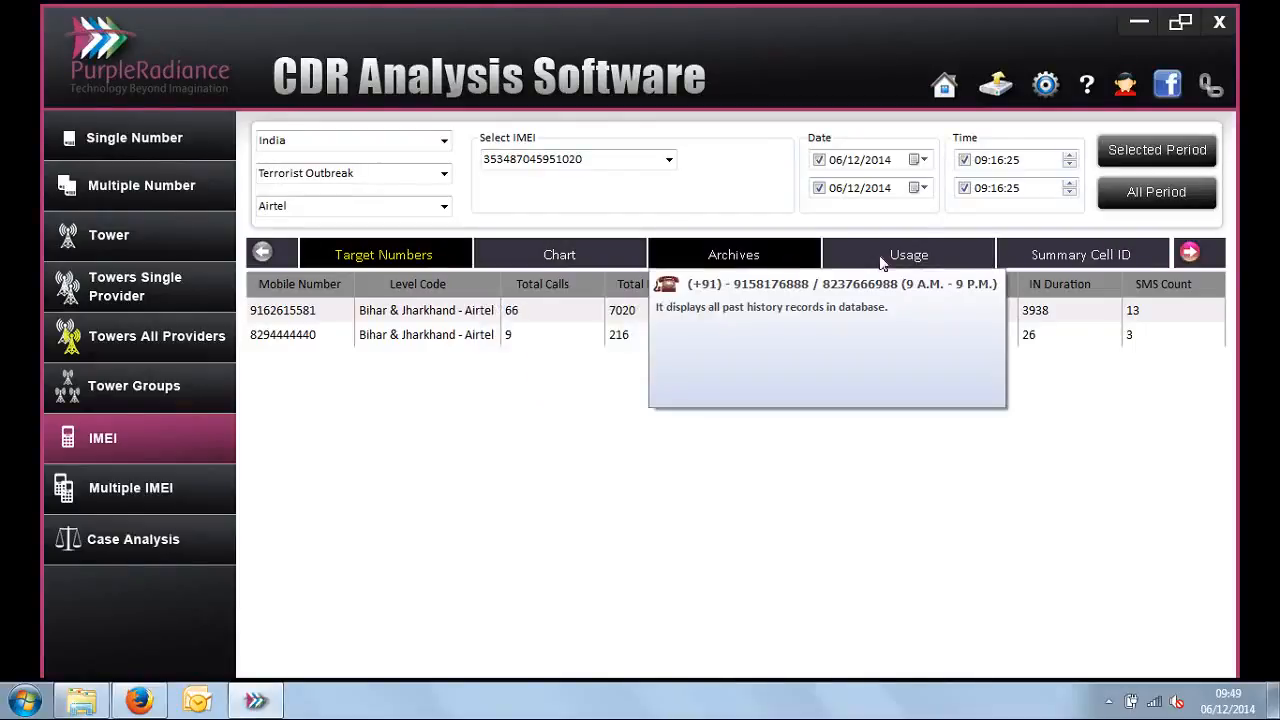
Step: Show the selected IMEI's Usage report and examine the first used number's start time, end time and calls/SMS count
left_click(920, 262)
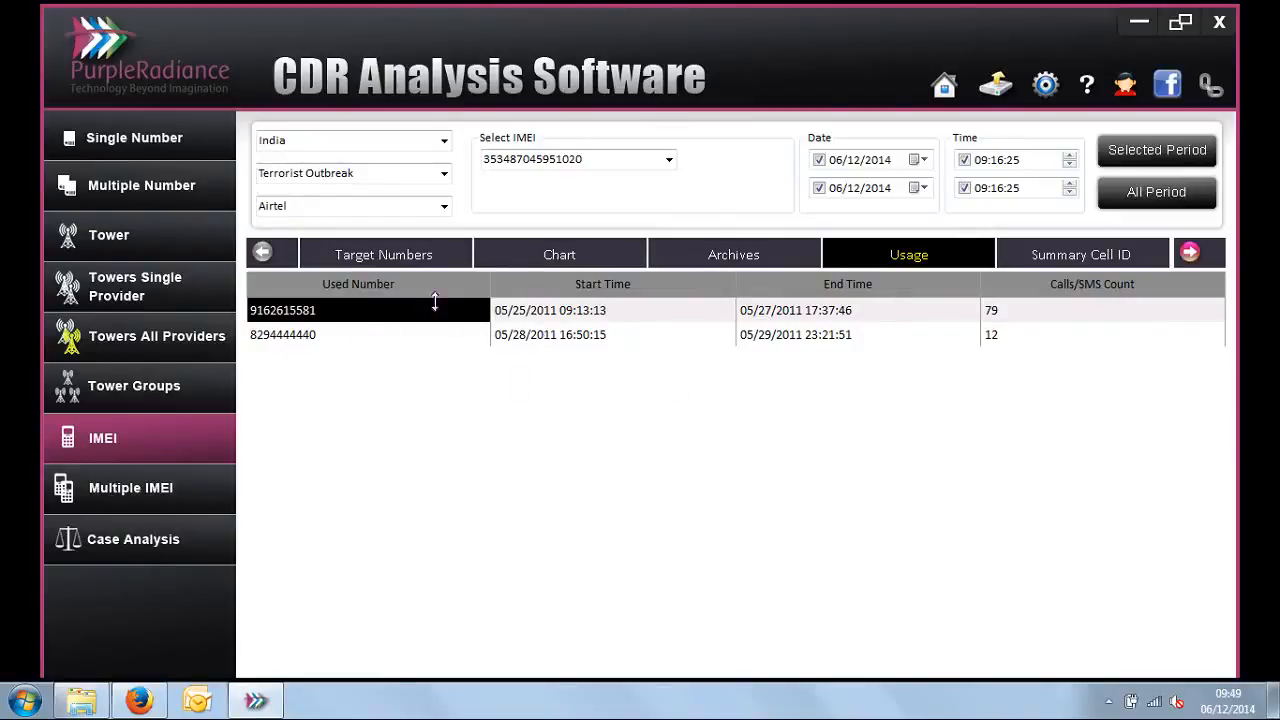
left_click(499, 313)
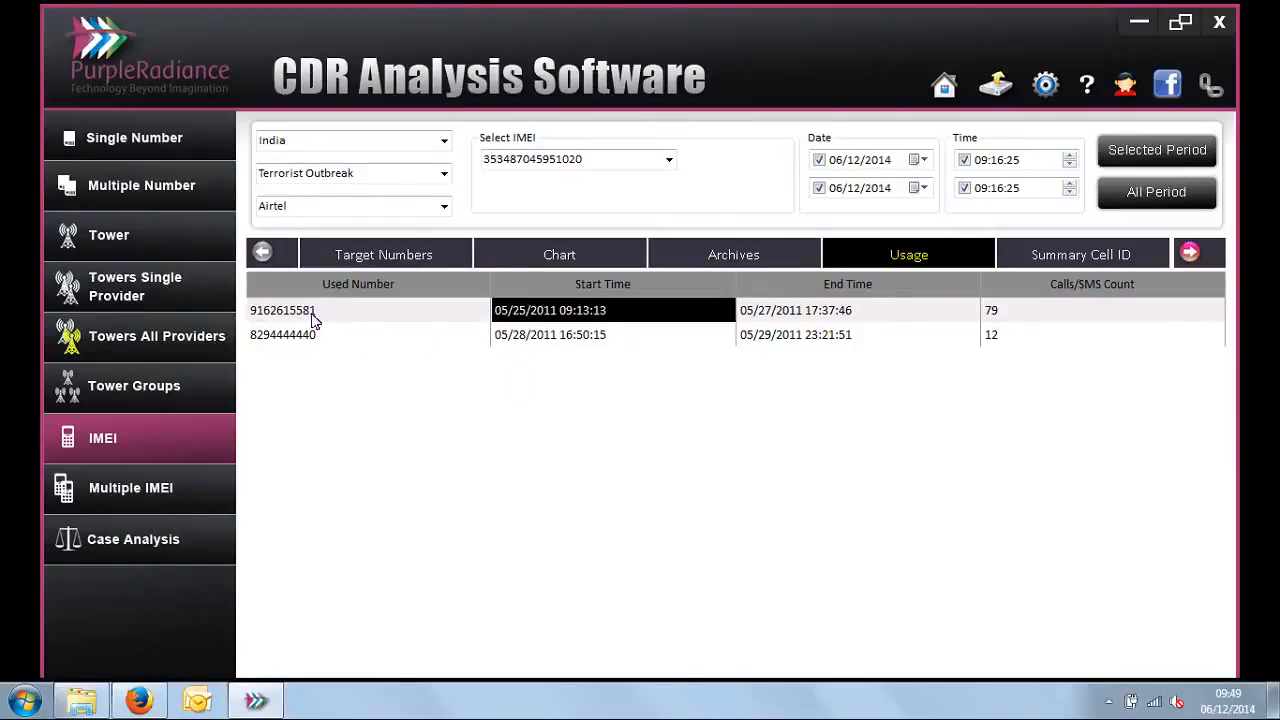
left_click(787, 317)
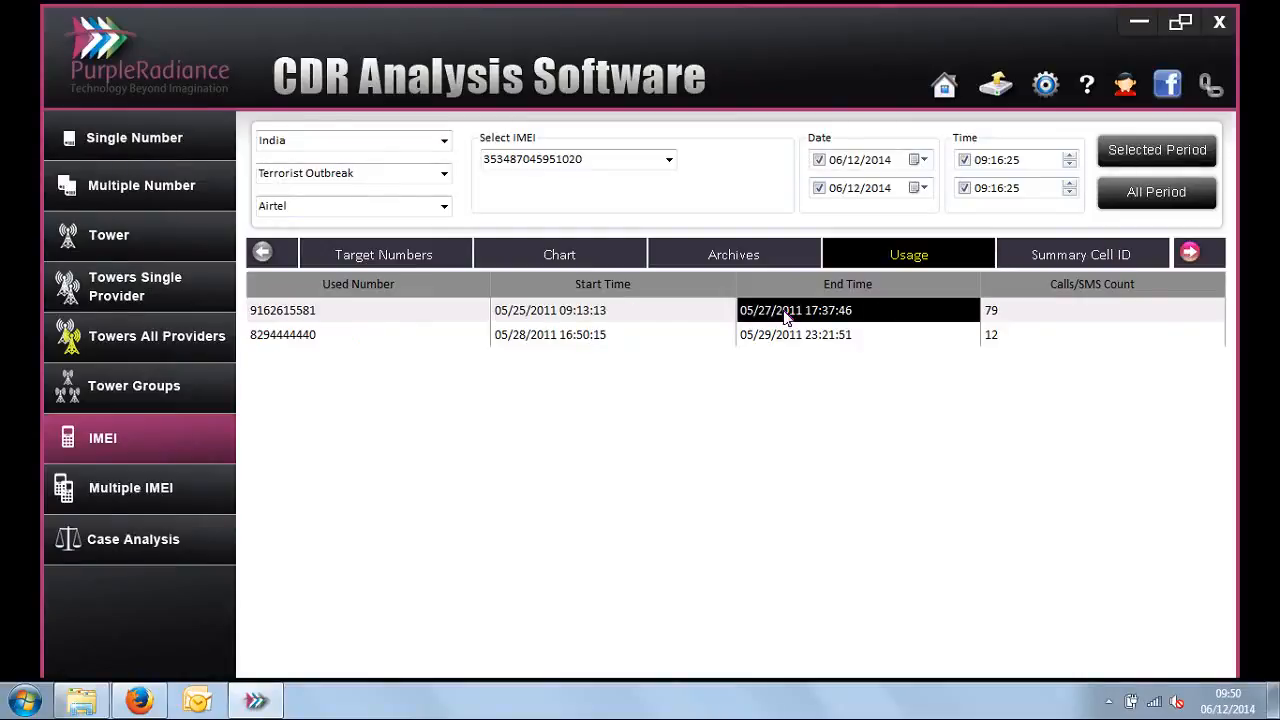
left_click(644, 304)
left_click(787, 313)
left_click(597, 310)
left_click(324, 313)
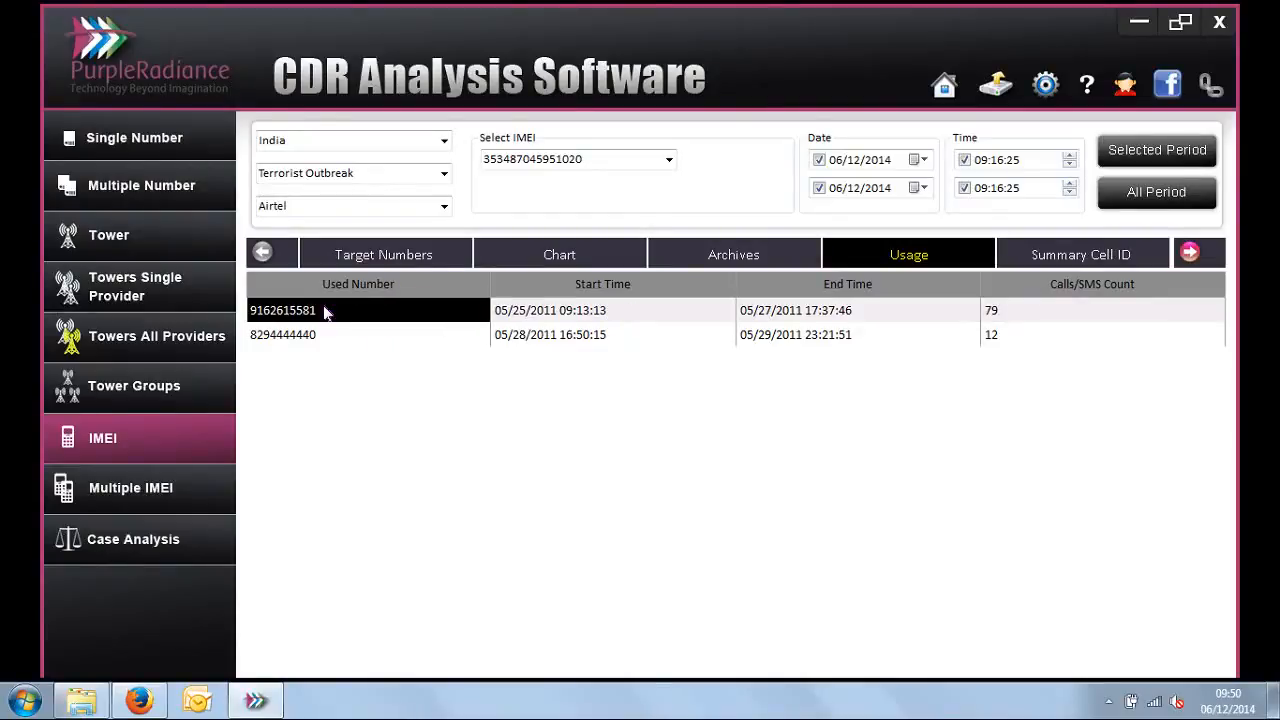
left_click(545, 320)
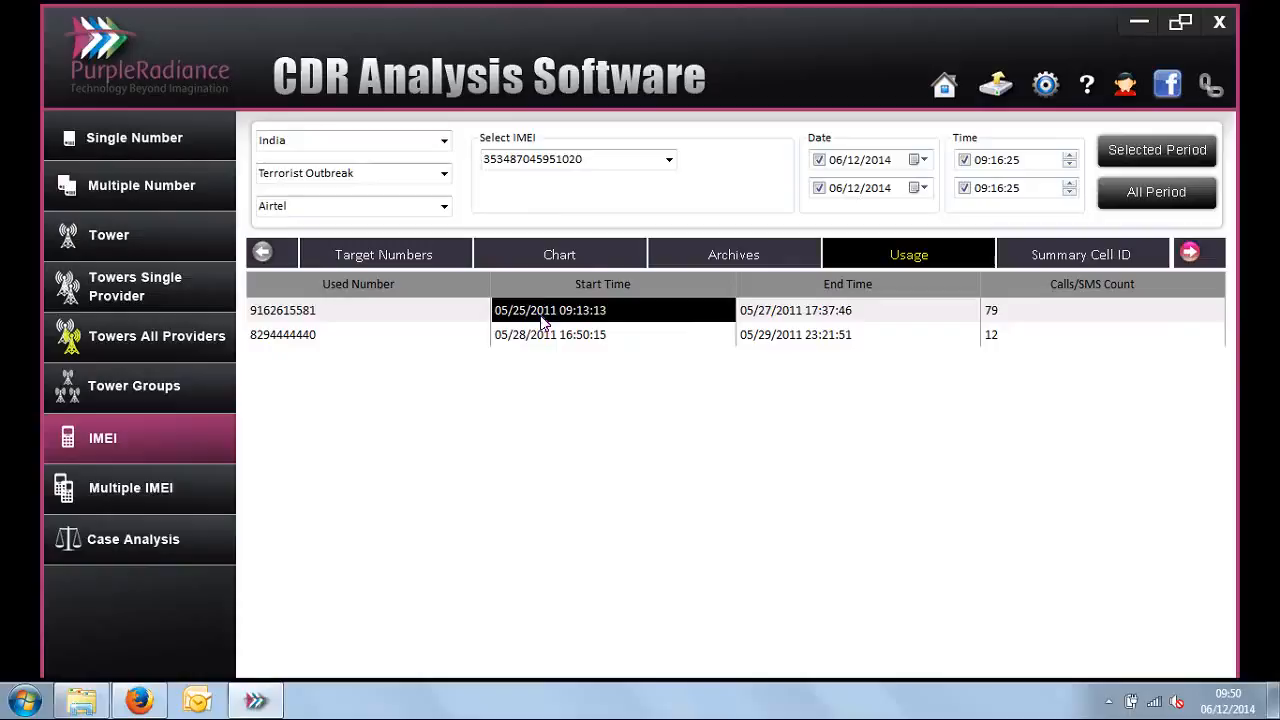
left_click(789, 318)
left_click(640, 316)
left_click(811, 316)
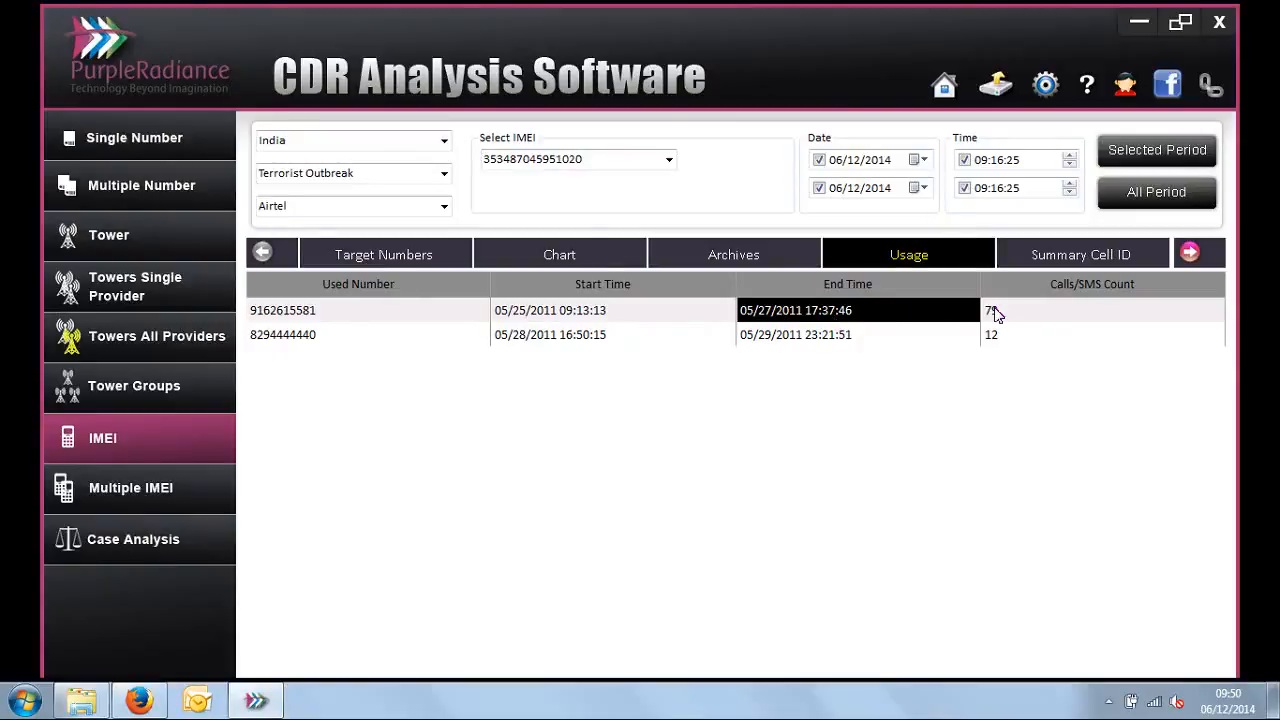
left_click(994, 314)
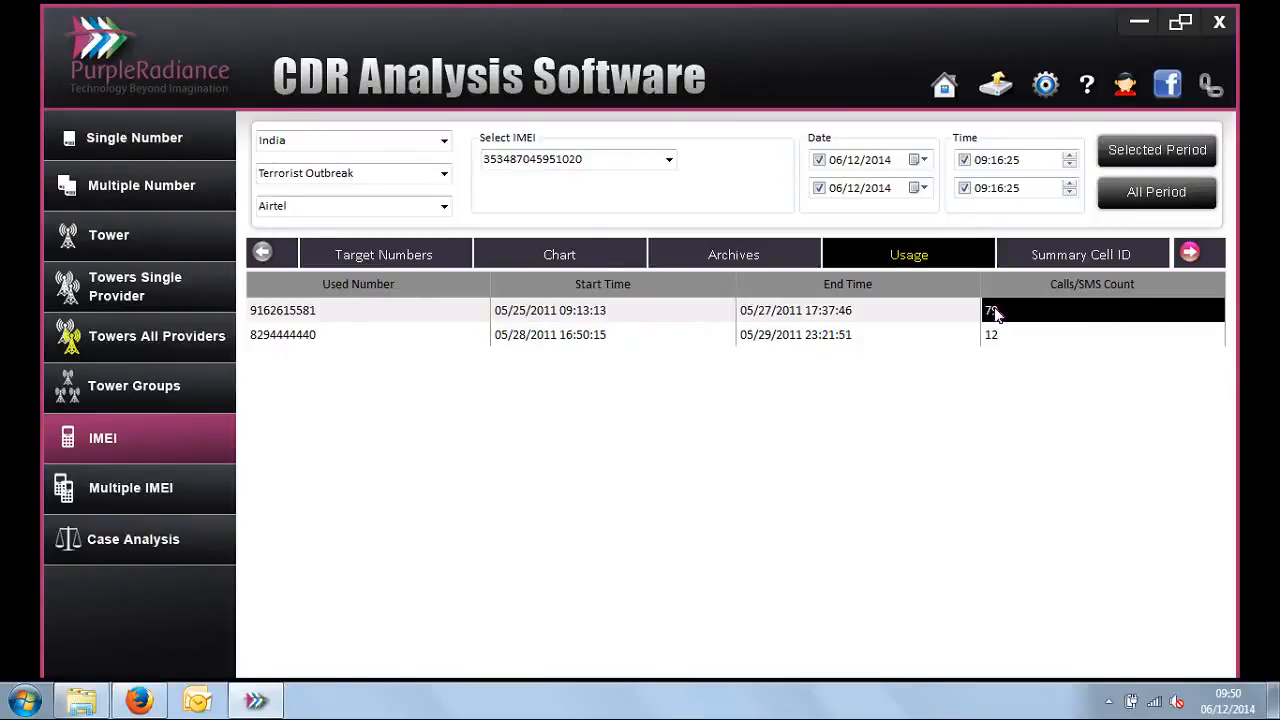
left_click(690, 312)
left_click(754, 312)
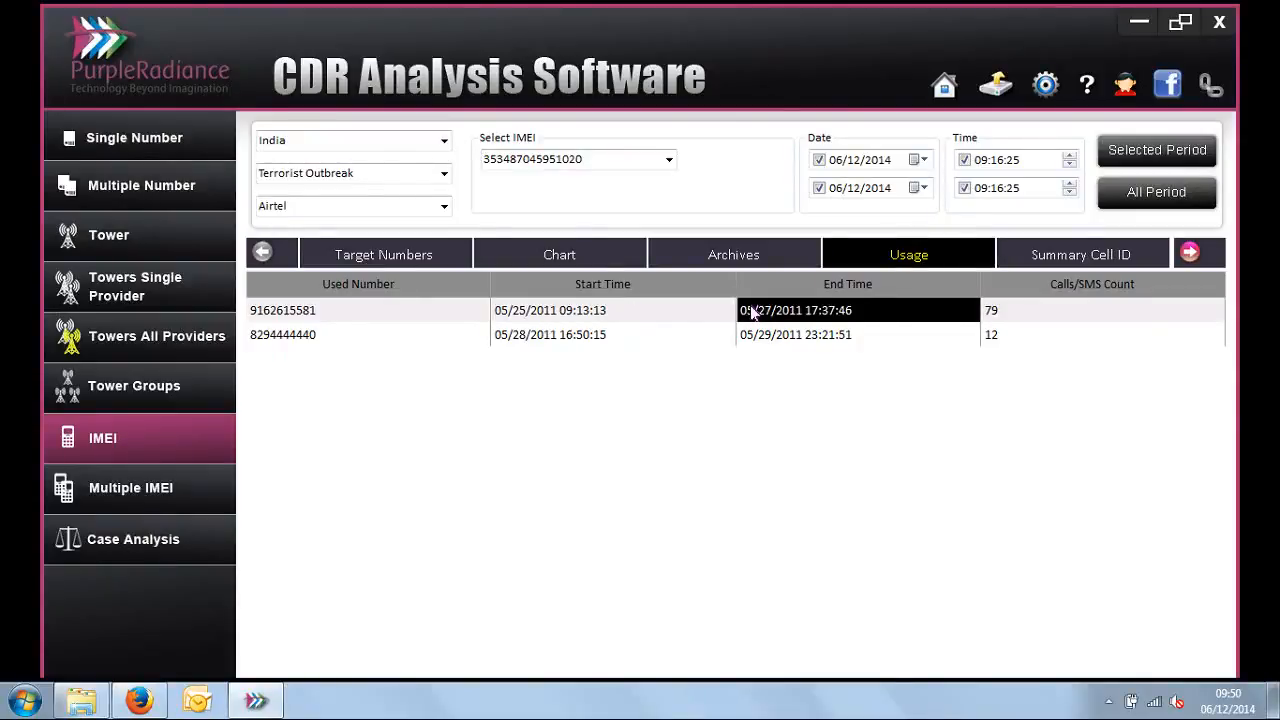
left_click(1046, 313)
Step: Show the Summary Cell ID report and review the cell IDs and total calls for the selected IMEI
left_click(1180, 257)
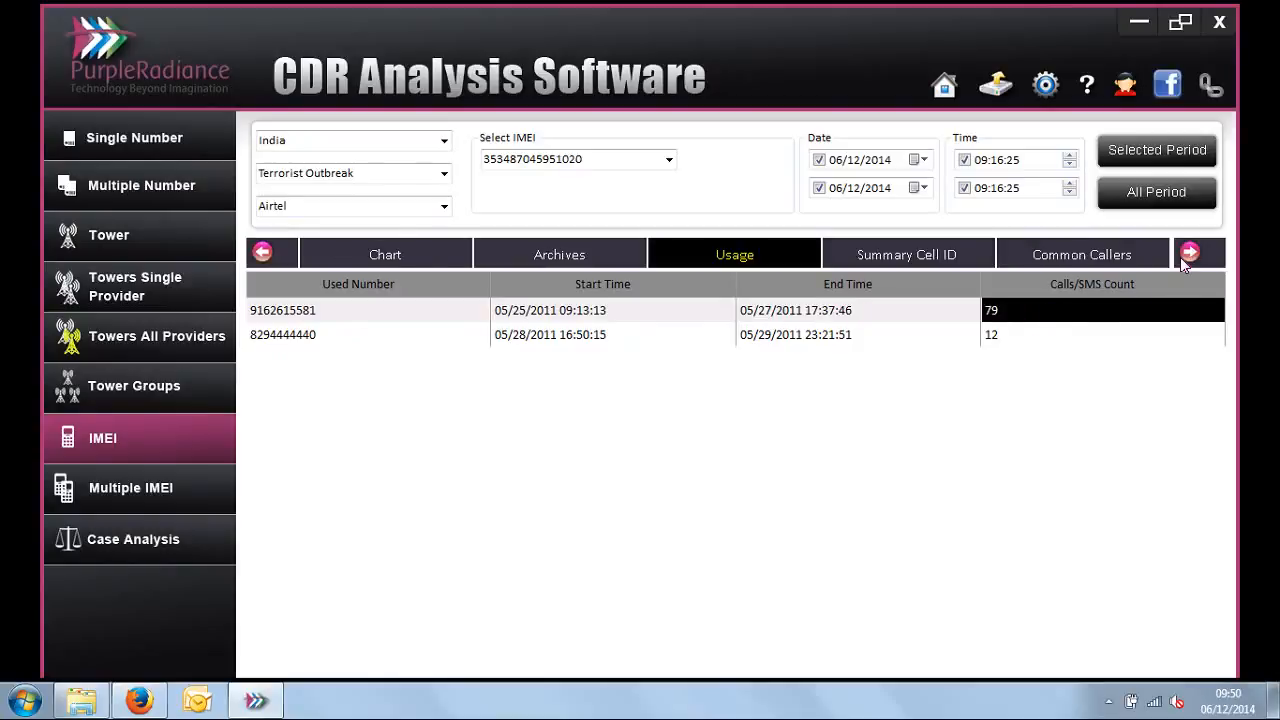
left_click(1180, 257)
left_click(703, 252)
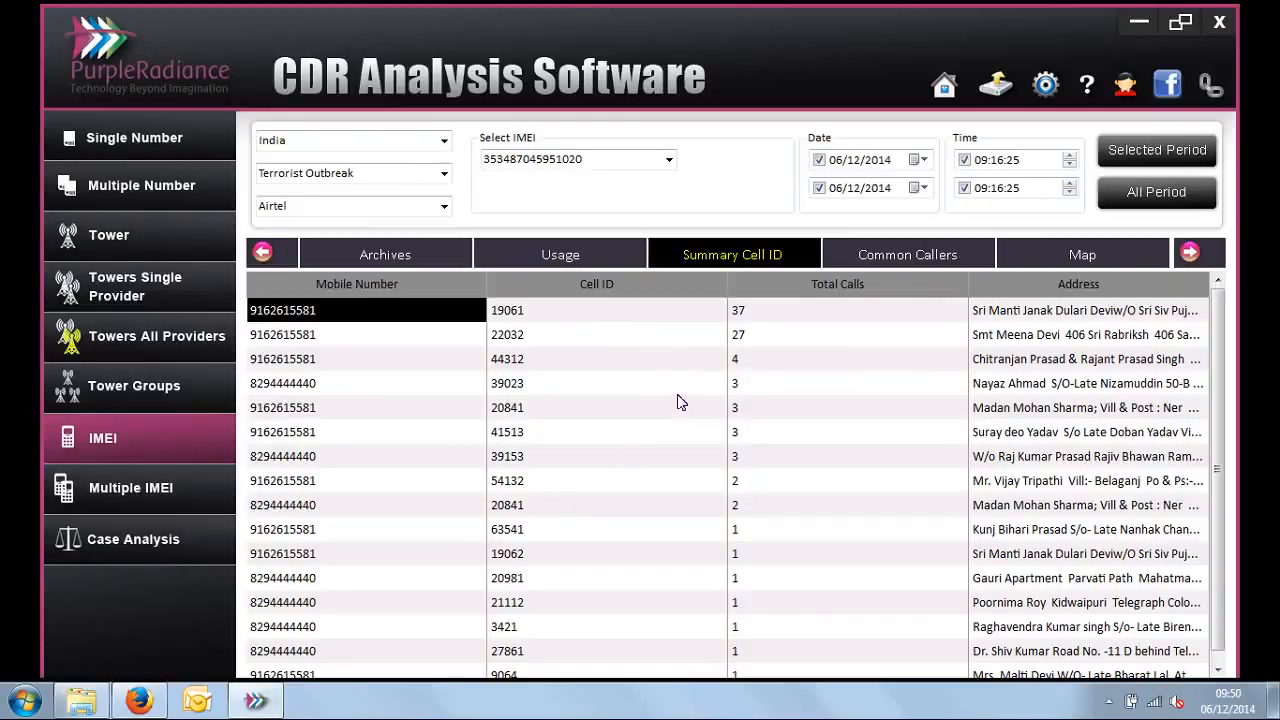
left_click(604, 158)
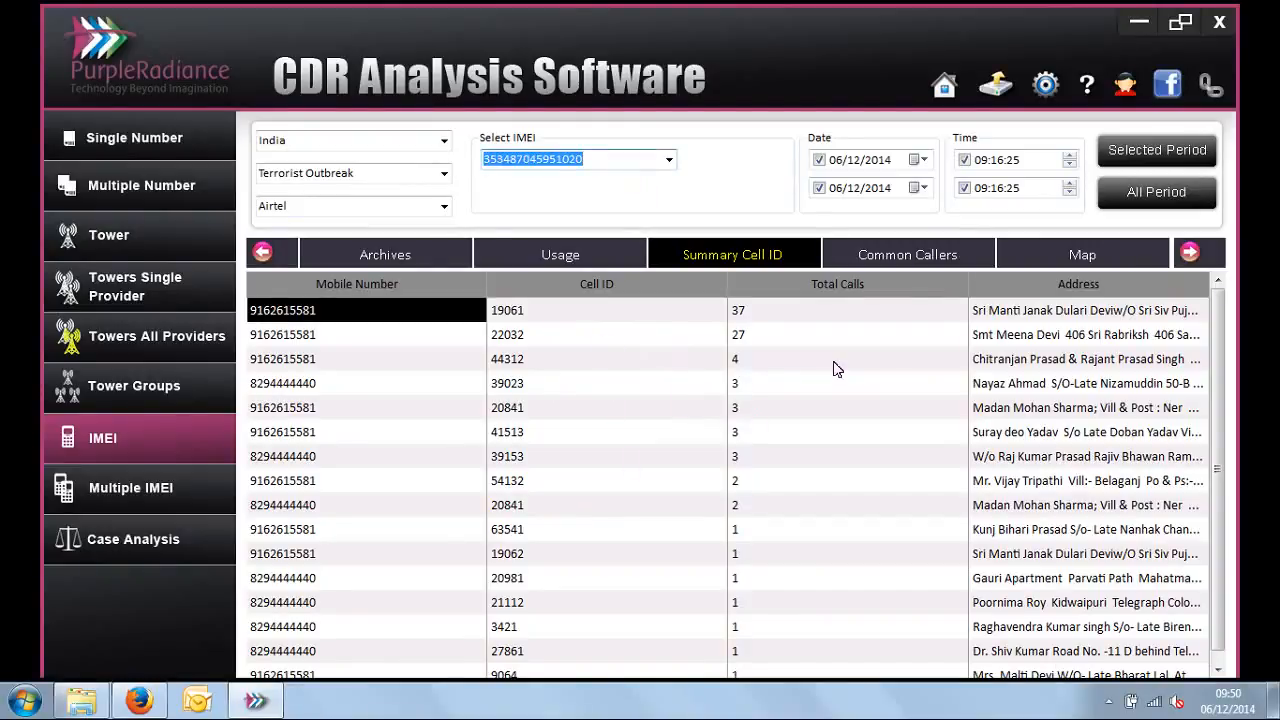
Step: List the IMEI's Common Callers and compare the mobile numbers with the repeated other-party number
left_click(907, 256)
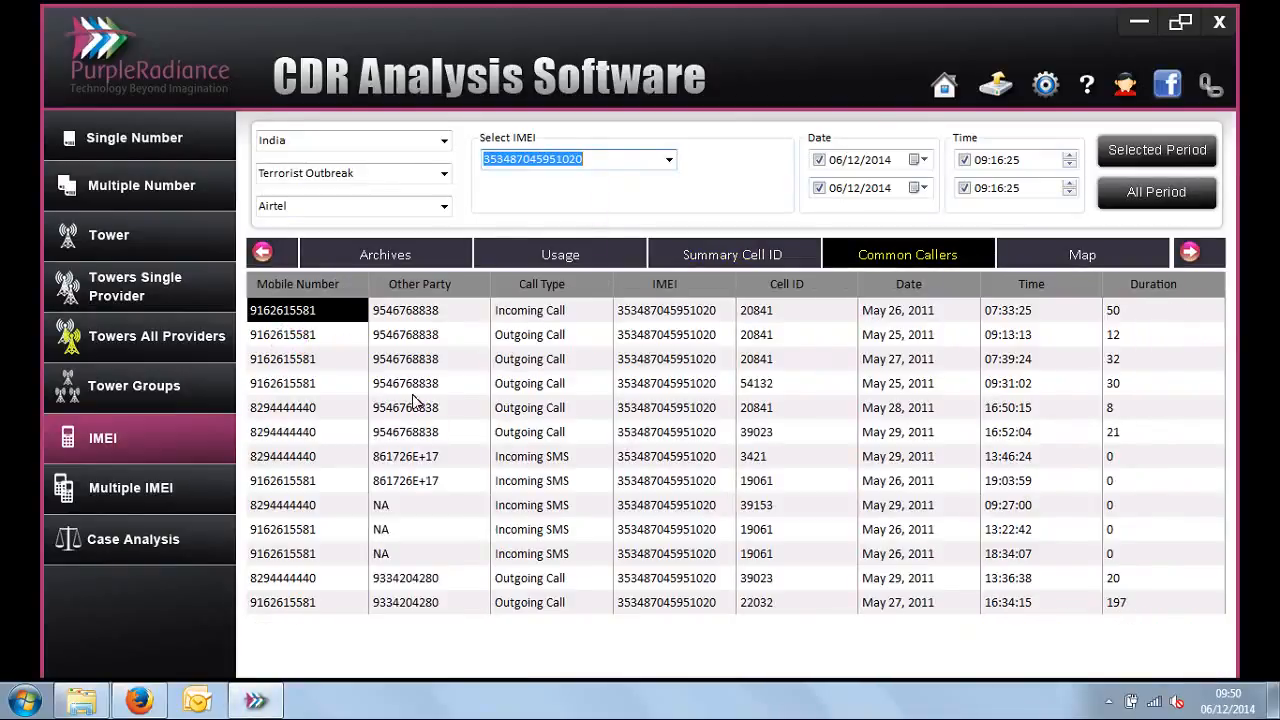
left_click(312, 340)
left_click_drag(312, 345, 288, 617)
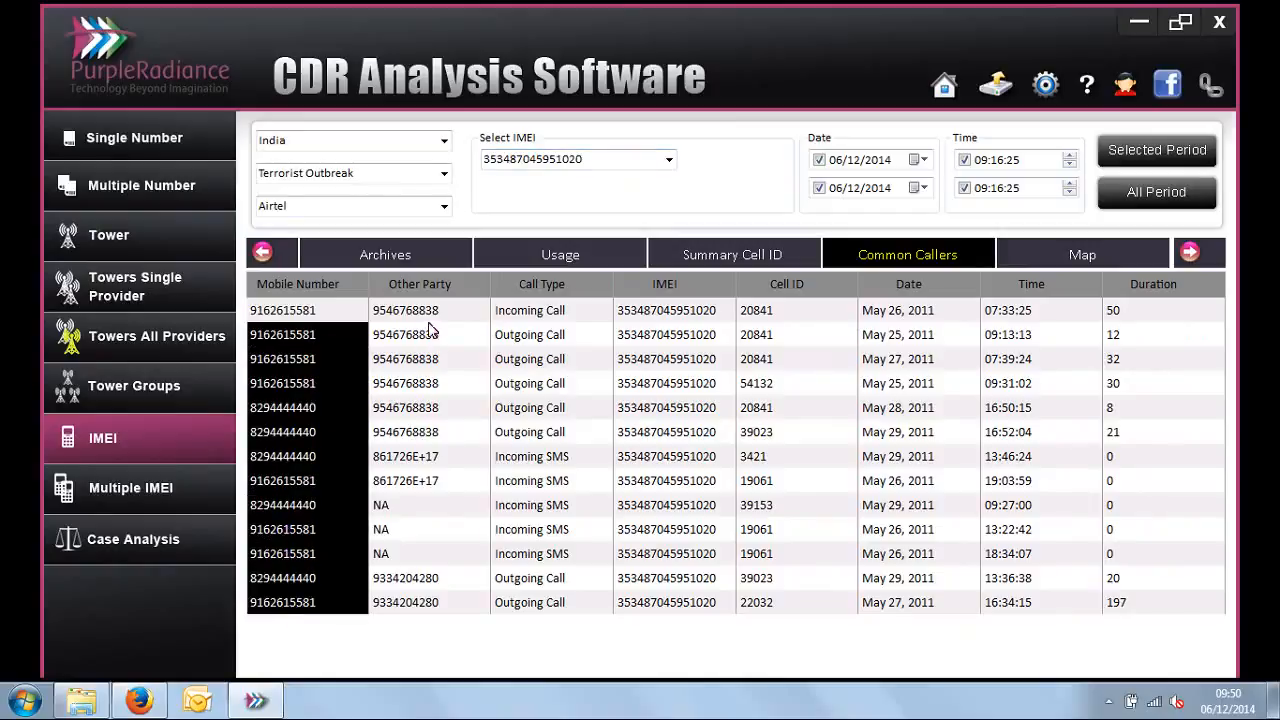
left_click_drag(428, 335, 427, 432)
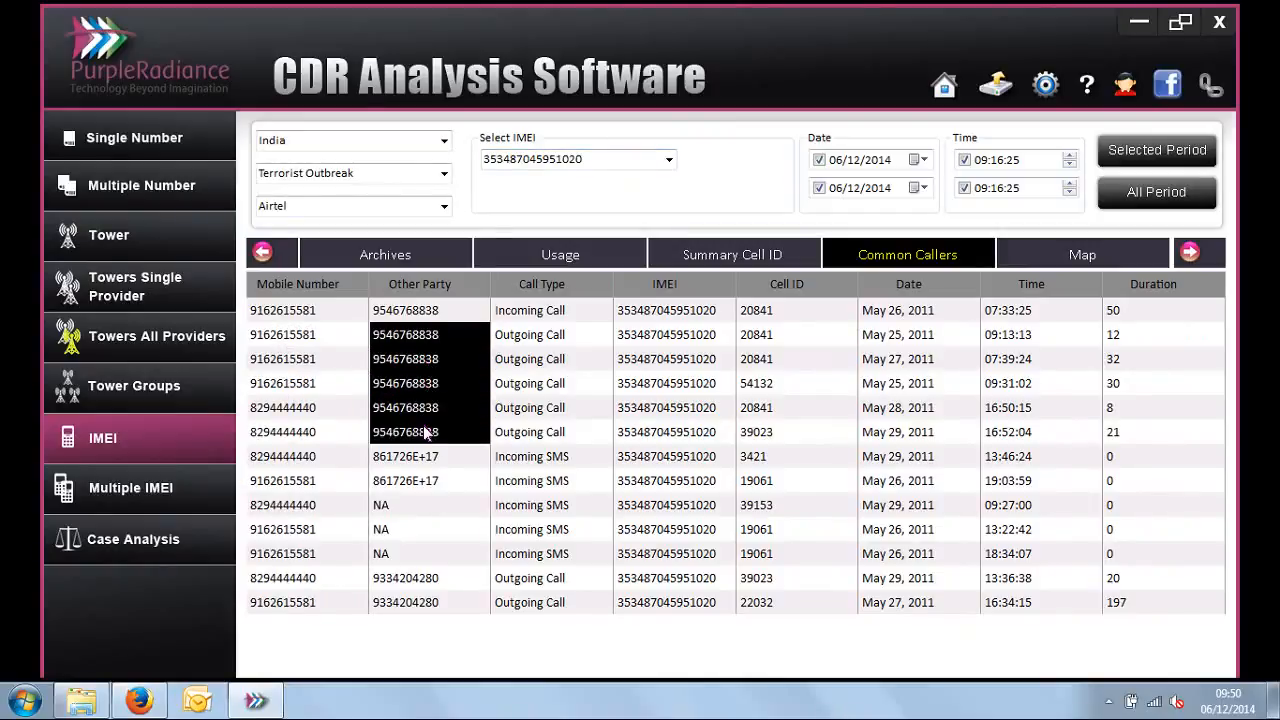
left_click(590, 162)
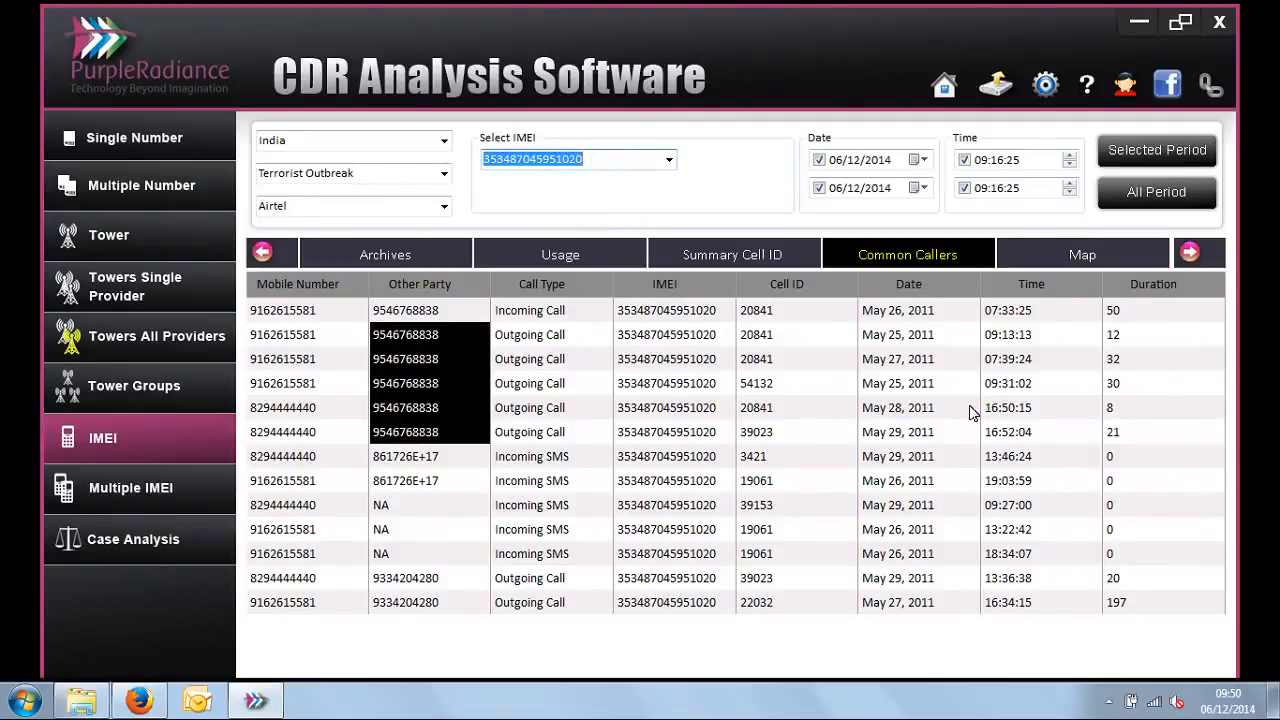
Step: Display the IMEI's locations on the map, play the Moving Path and pause it partway
left_click(1198, 255)
left_click(1198, 255)
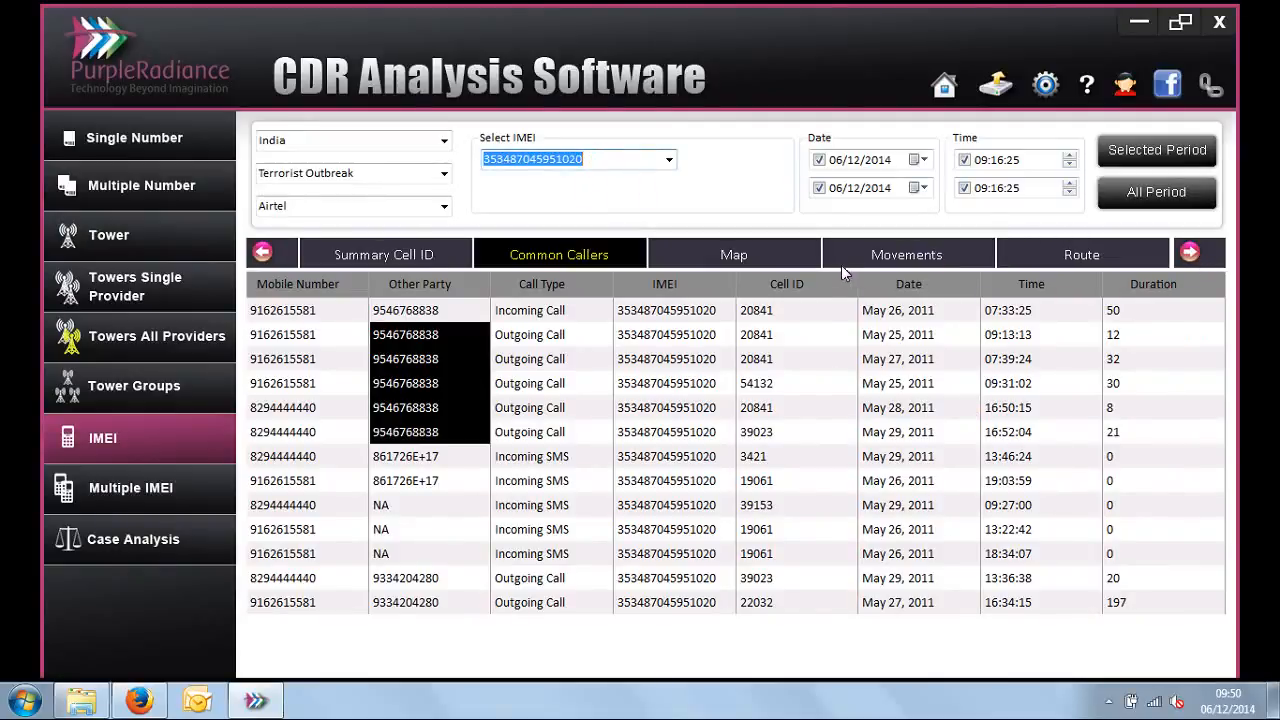
left_click(734, 256)
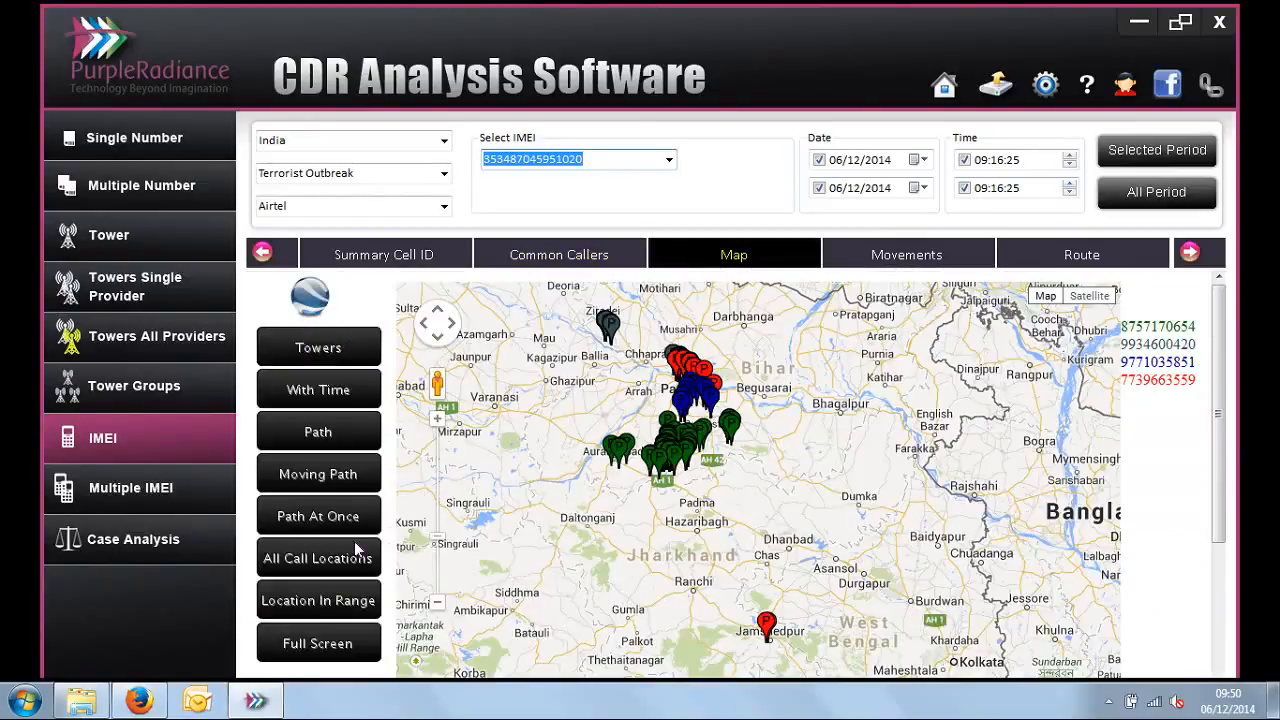
left_click(358, 472)
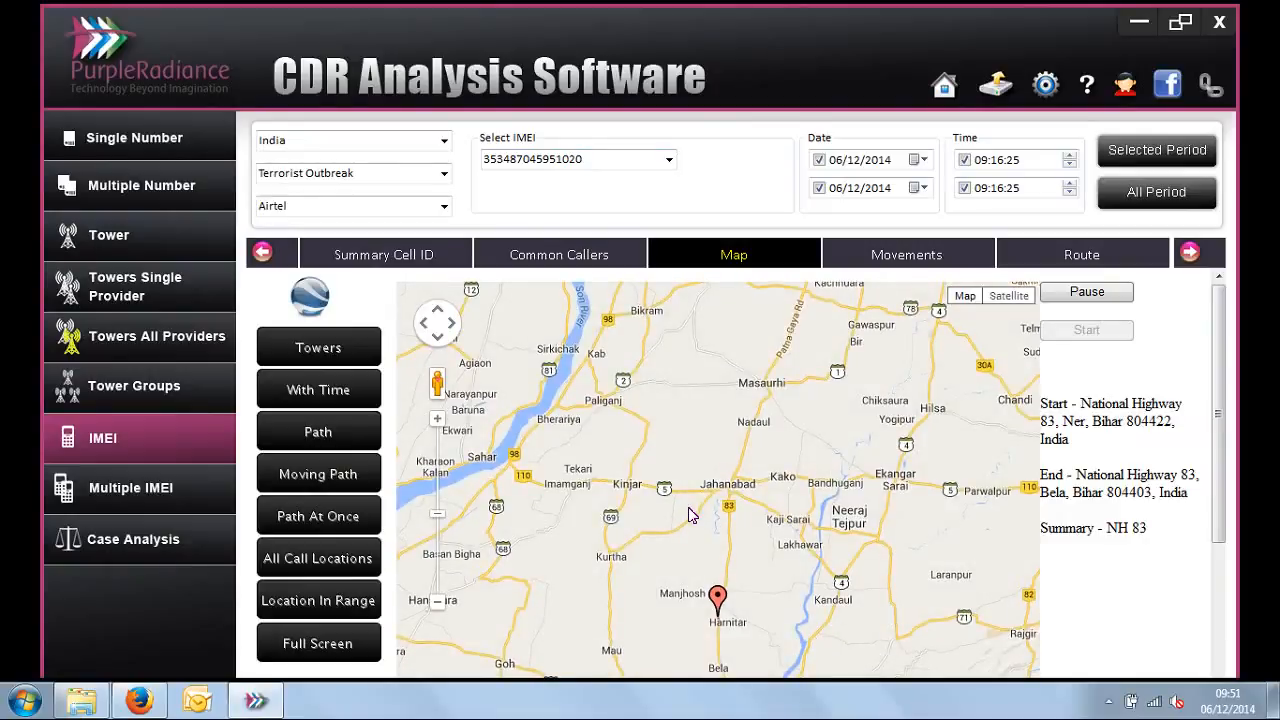
left_click(437, 421)
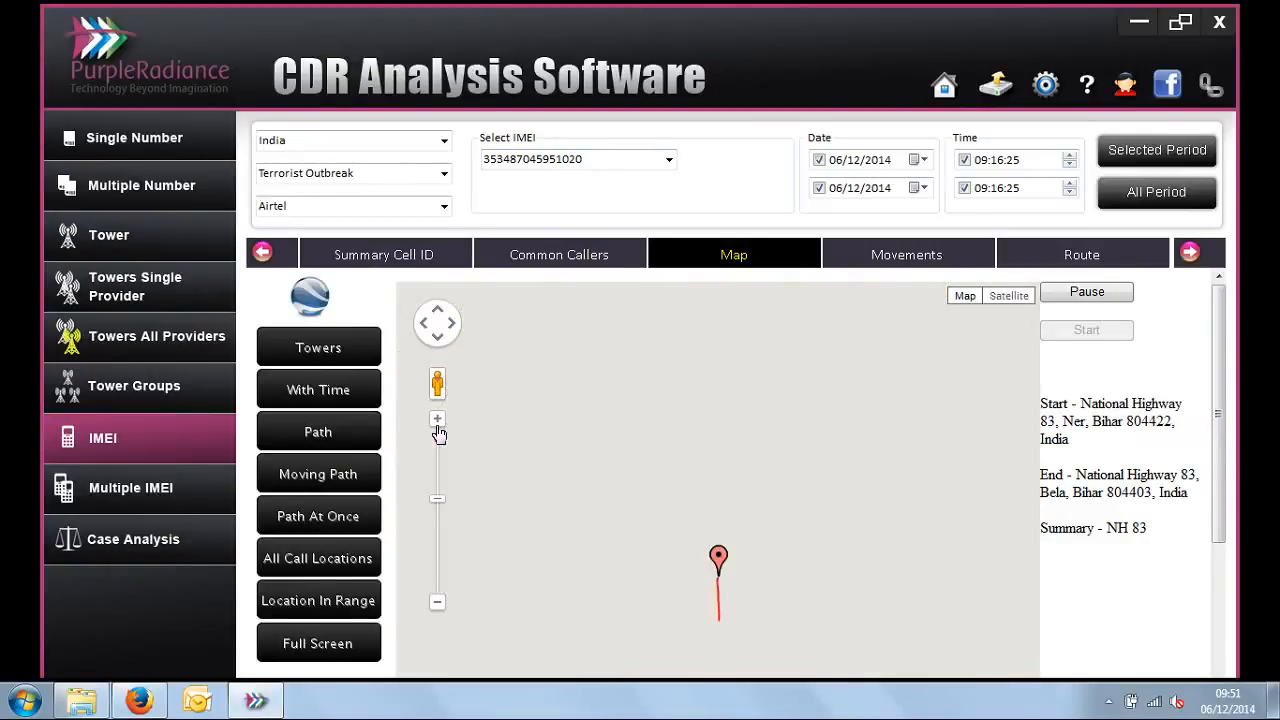
left_click(1084, 295)
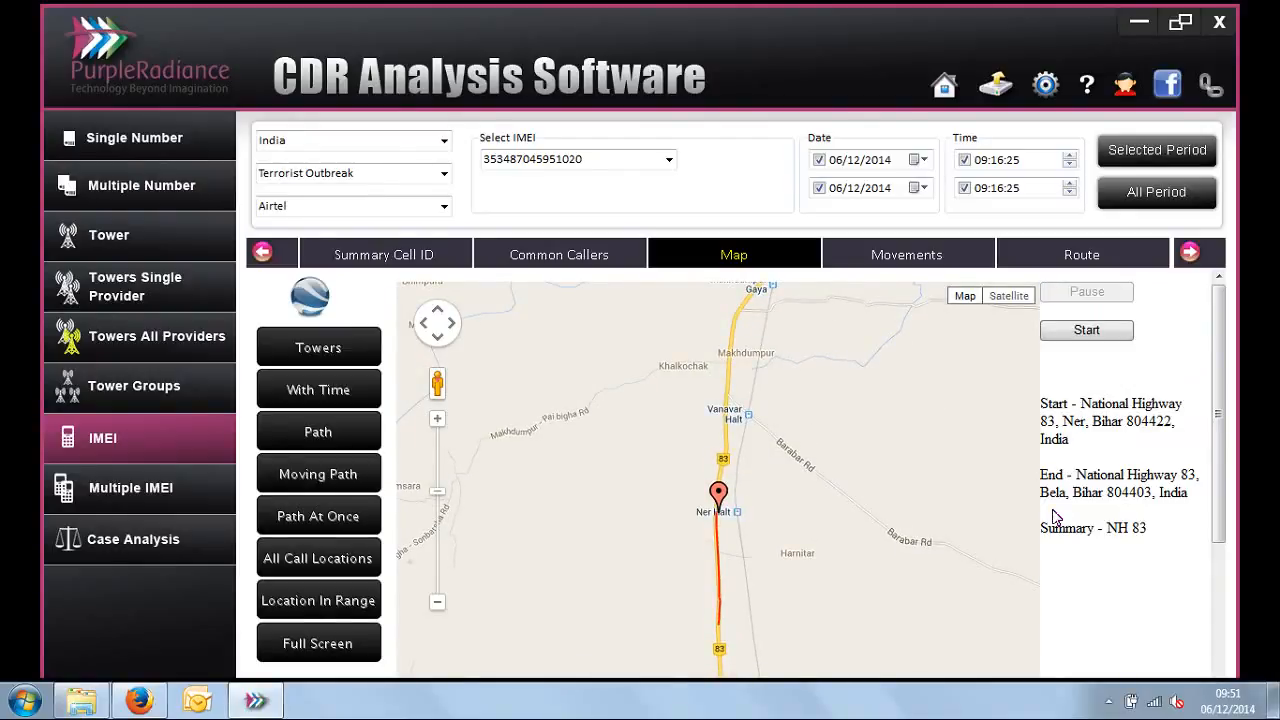
Step: Show the IMEI's Movements records, followed by its Detailed Summary of call types, counts and durations
left_click(898, 257)
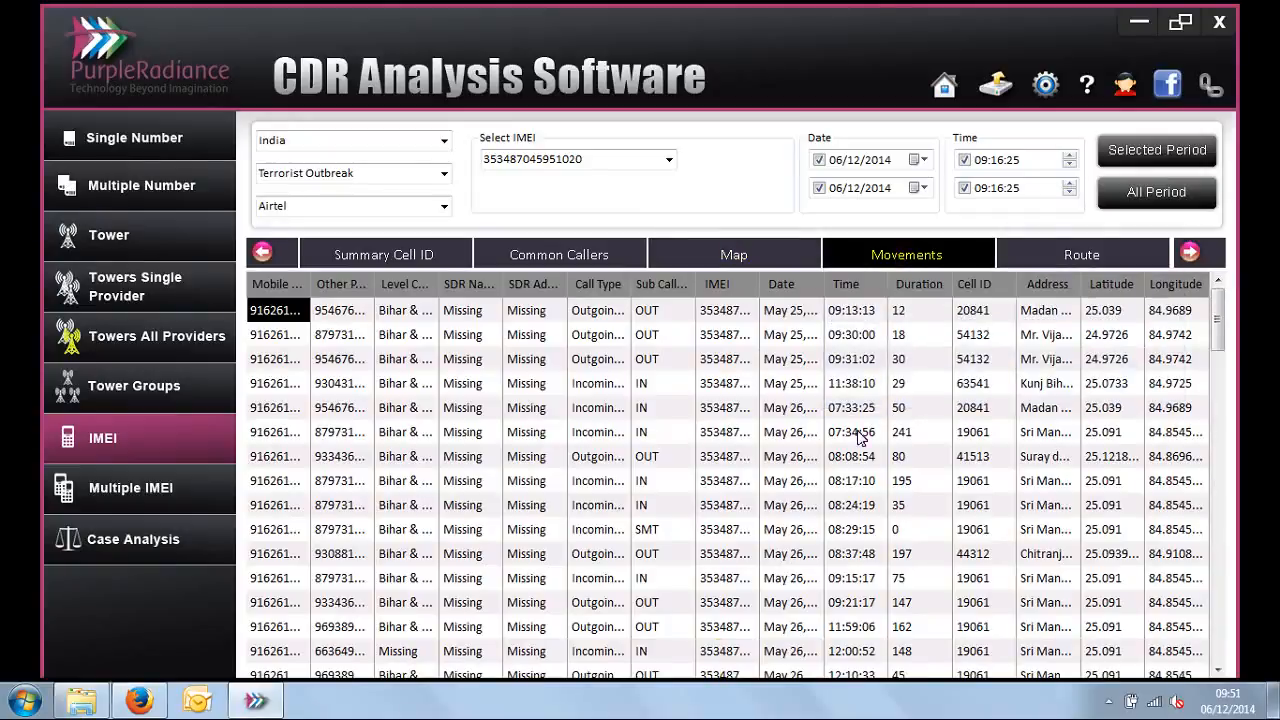
left_click(1112, 264)
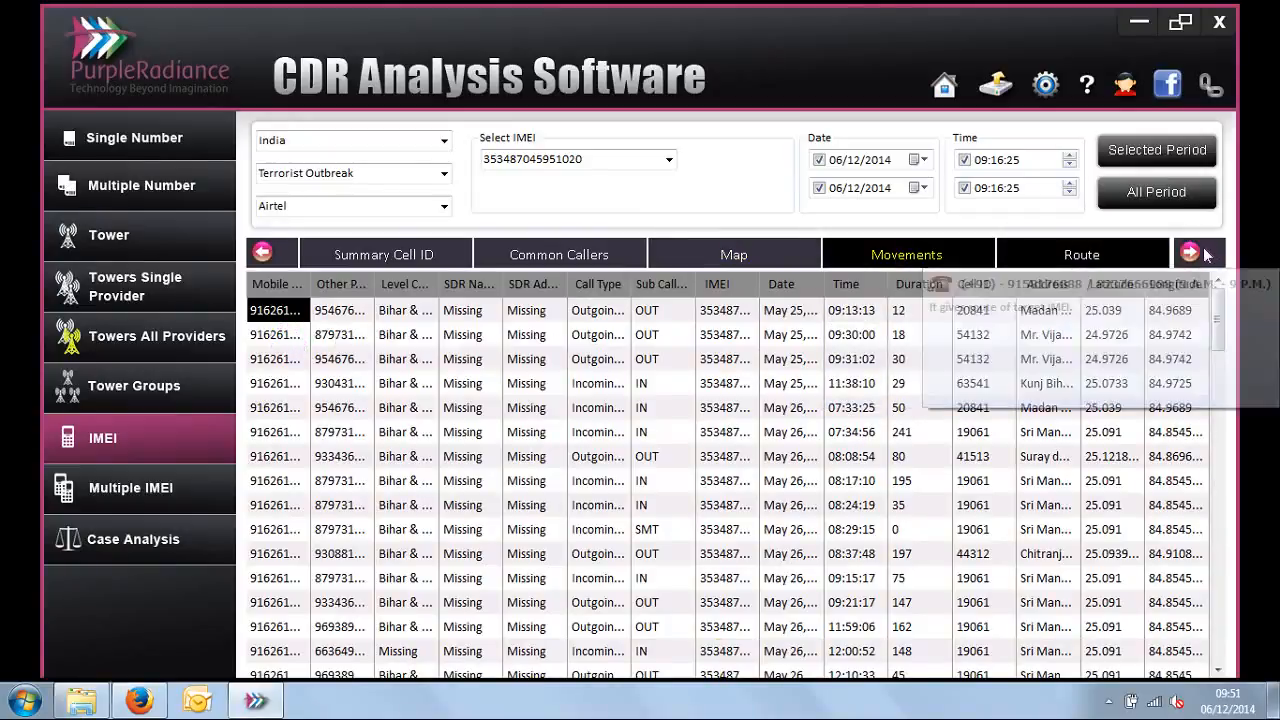
left_click(1190, 255)
left_click(1190, 255)
left_click(1190, 255)
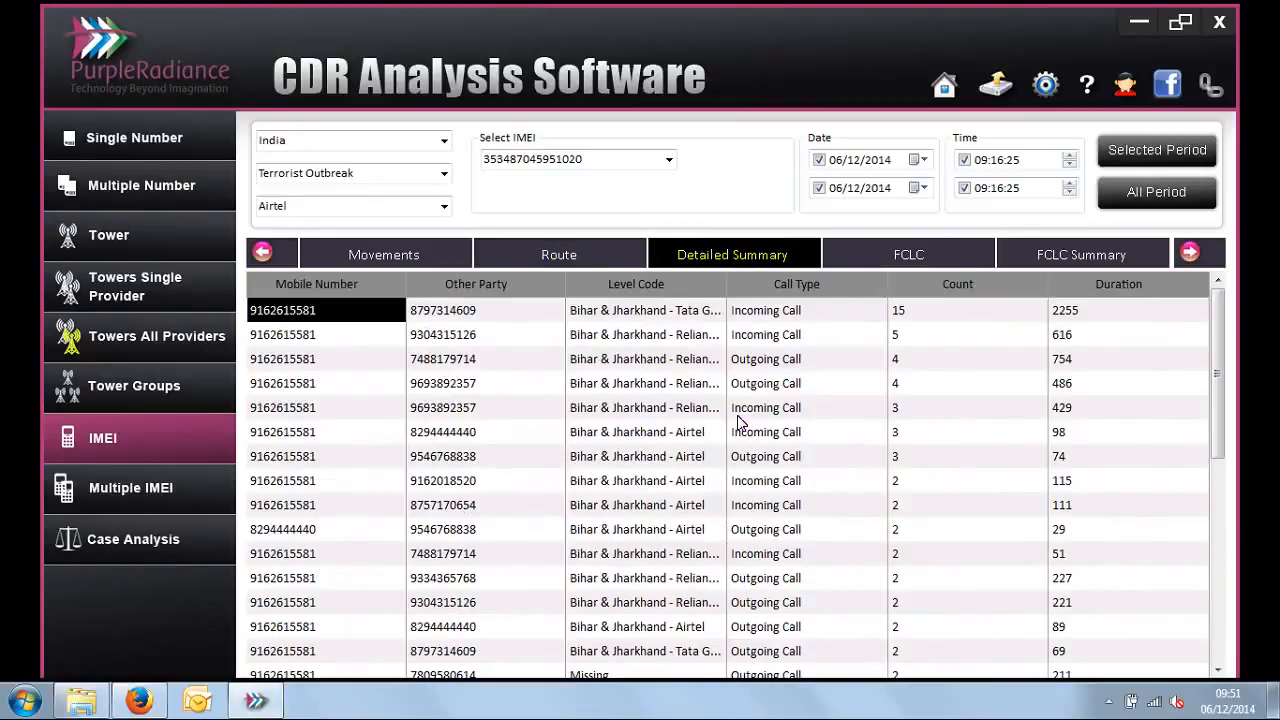
Step: Show the FCLC report and examine the mobile number and other party of the May 28, 2011 first call
left_click(910, 262)
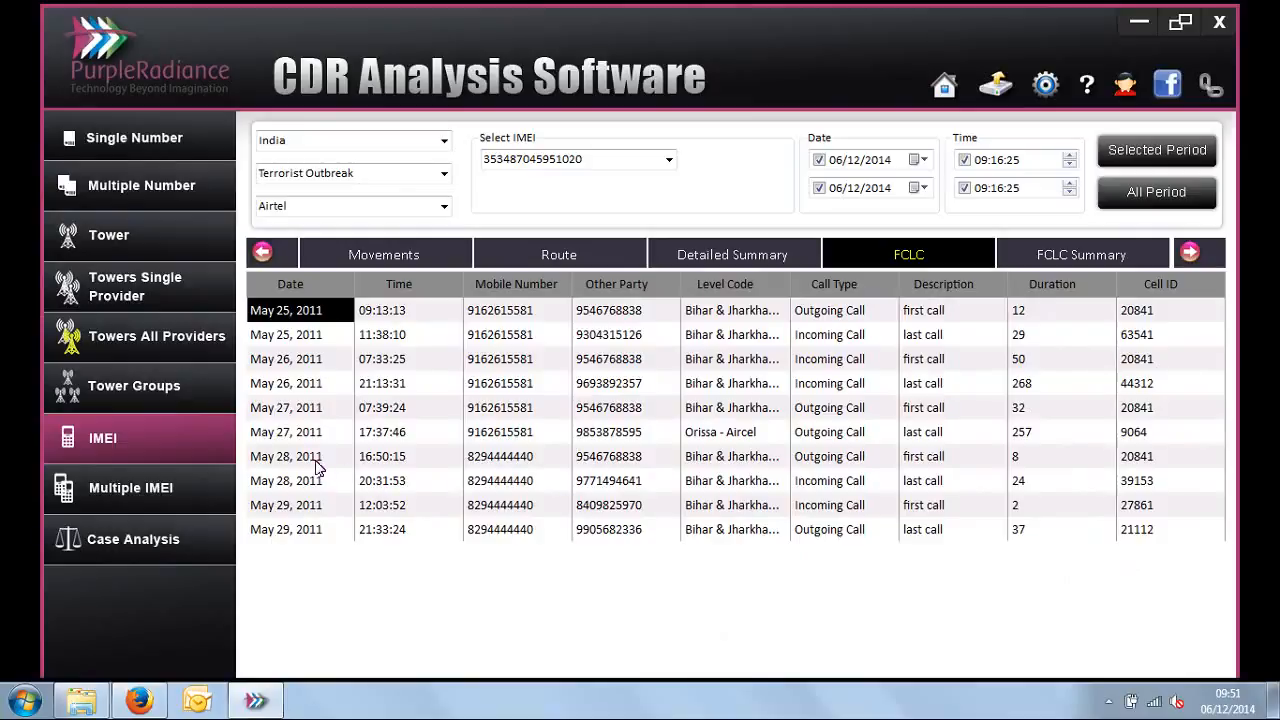
left_click(519, 464)
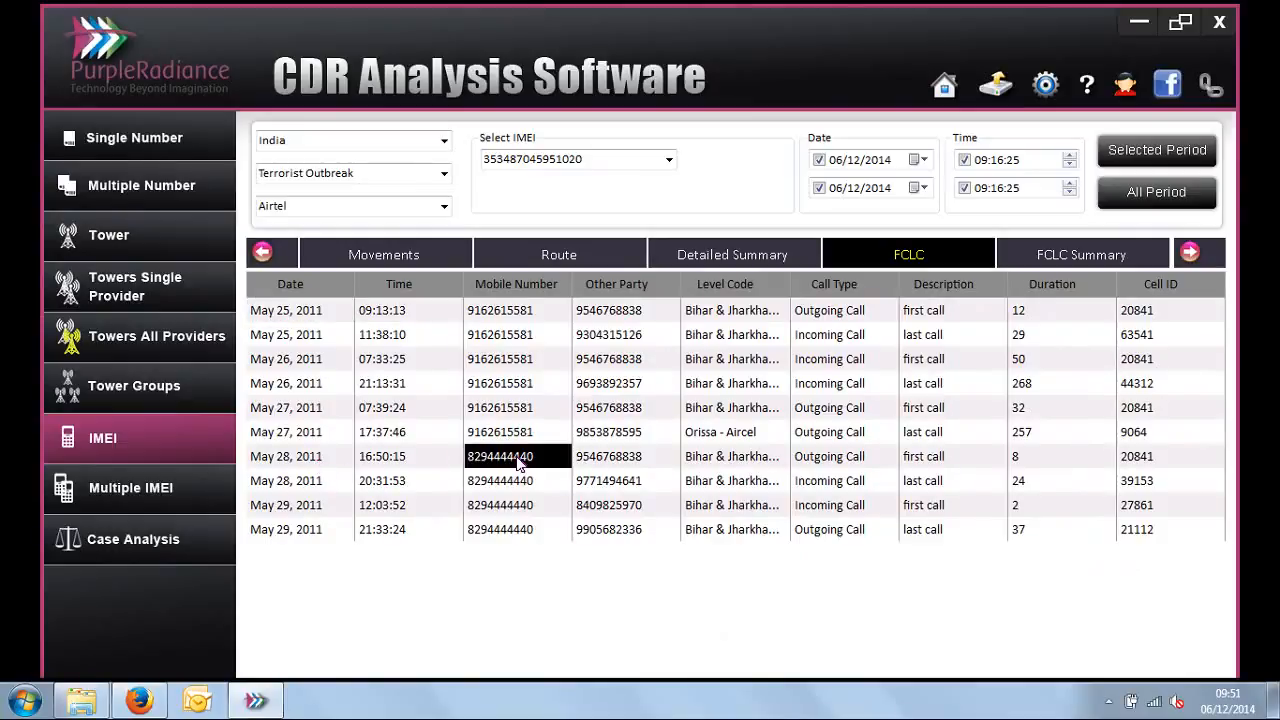
left_click(609, 458)
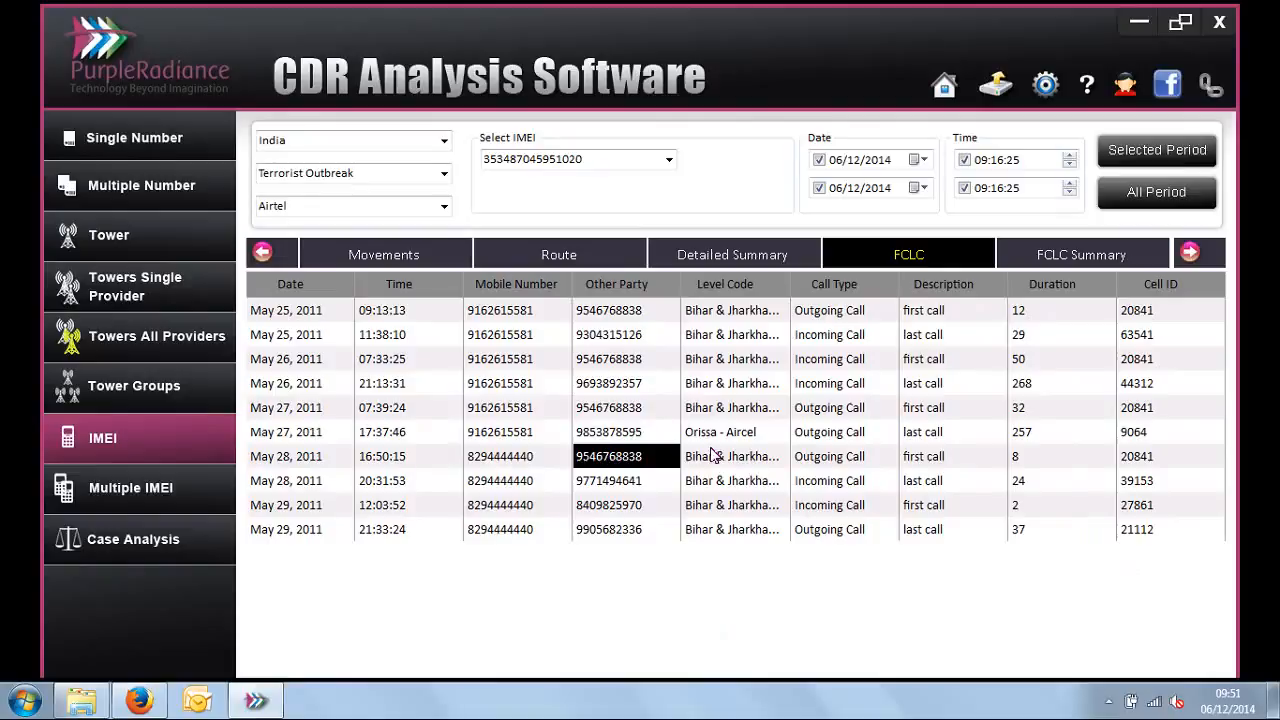
double_click(575, 162)
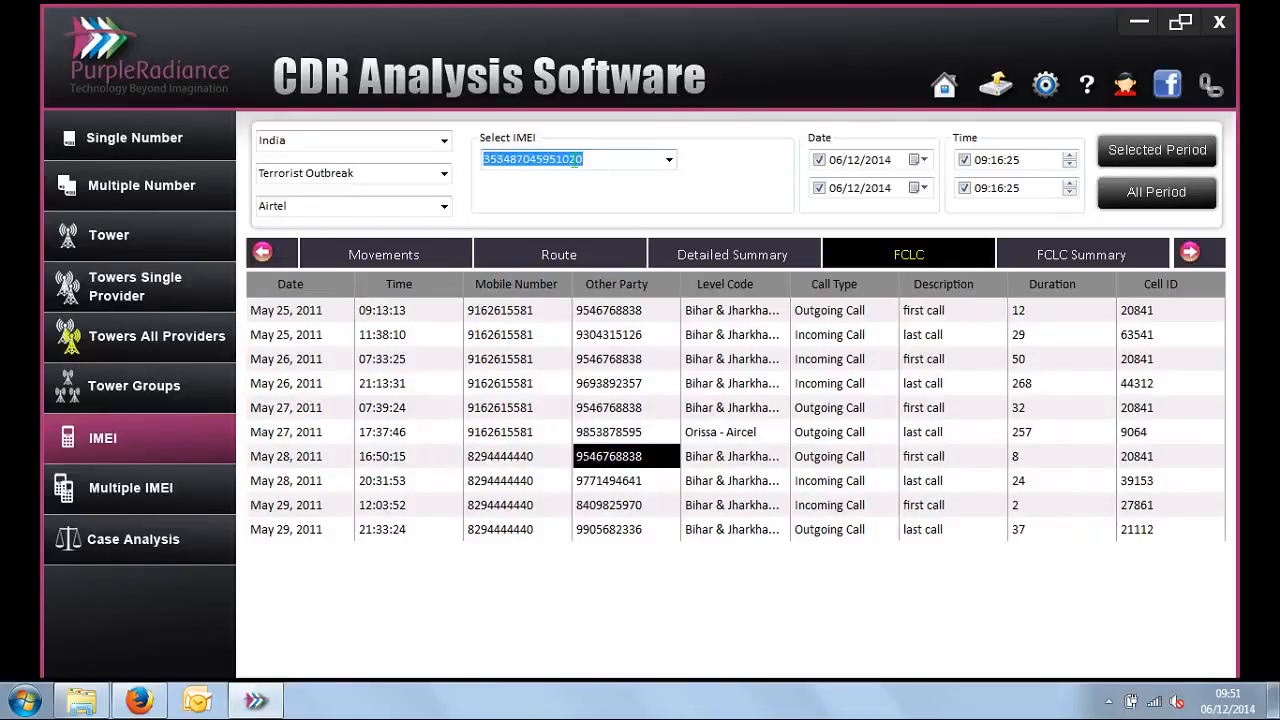
Step: Open the Daily Called report for the selected IMEI
left_click(1192, 252)
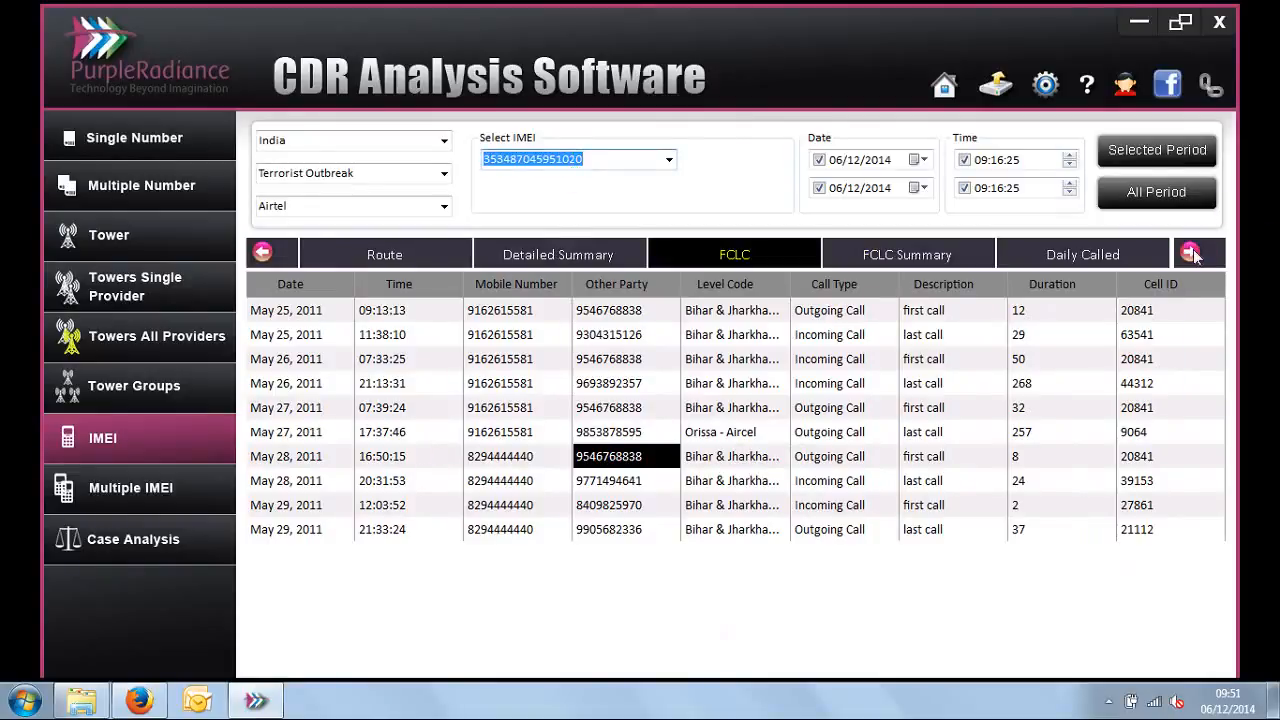
left_click(1192, 252)
left_click(1192, 252)
left_click(730, 256)
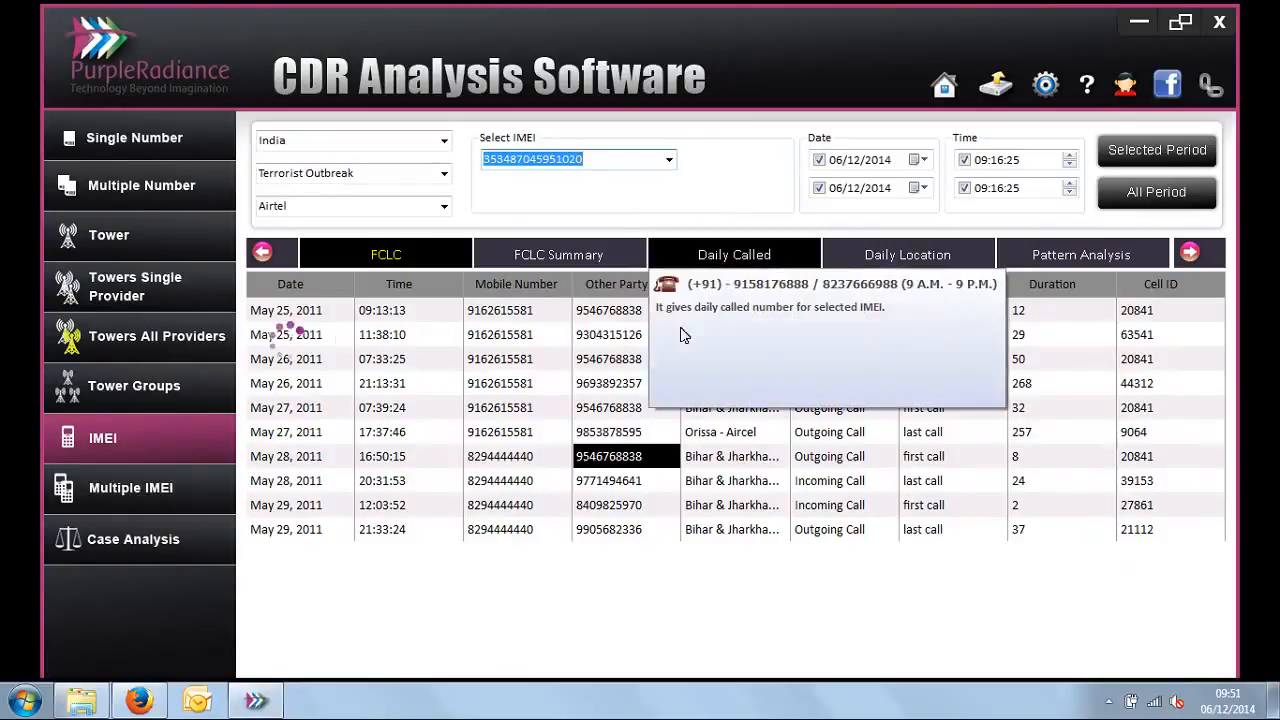
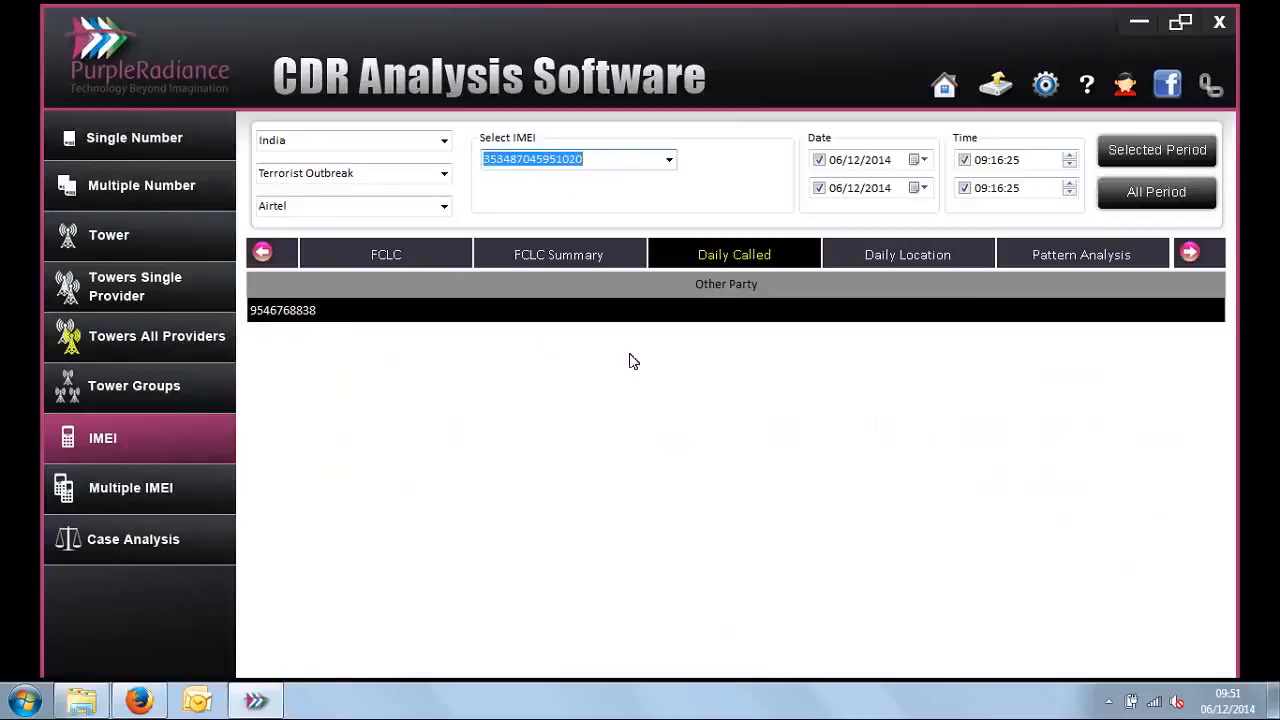
Step: Open the Daily Location report for the selected IMEI and browse the remaining report types
left_click(947, 258)
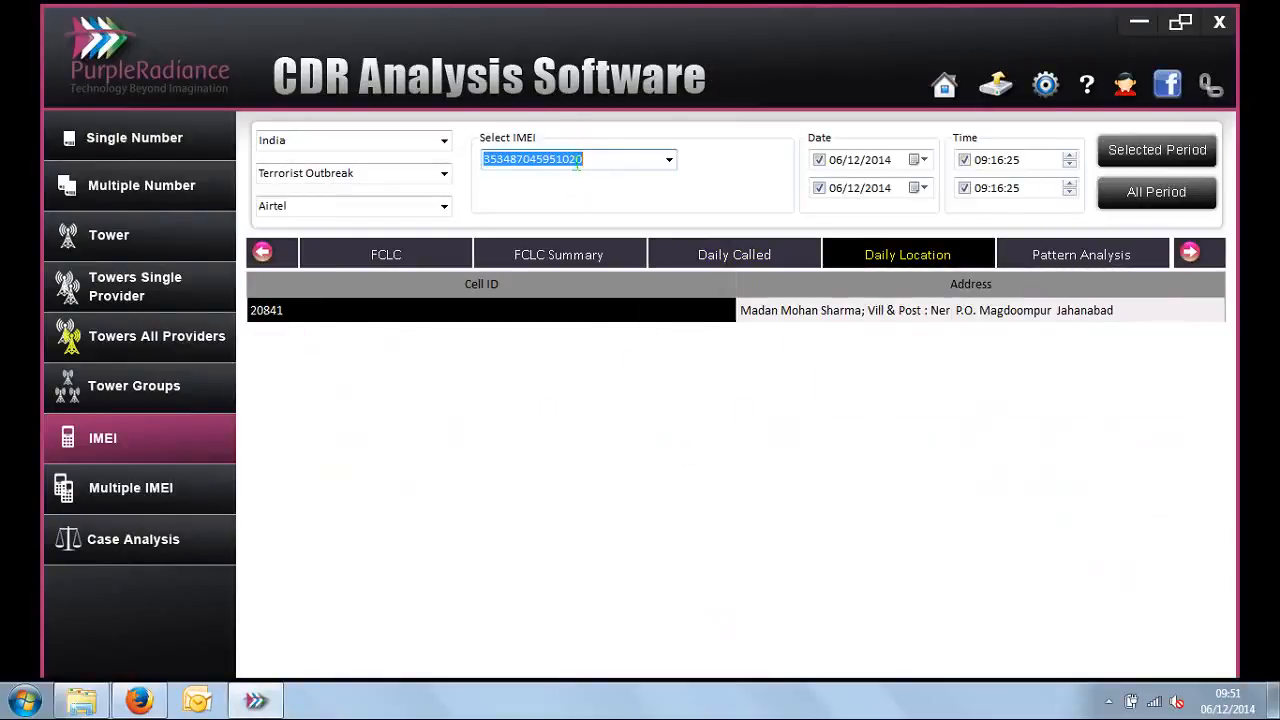
left_click(701, 308)
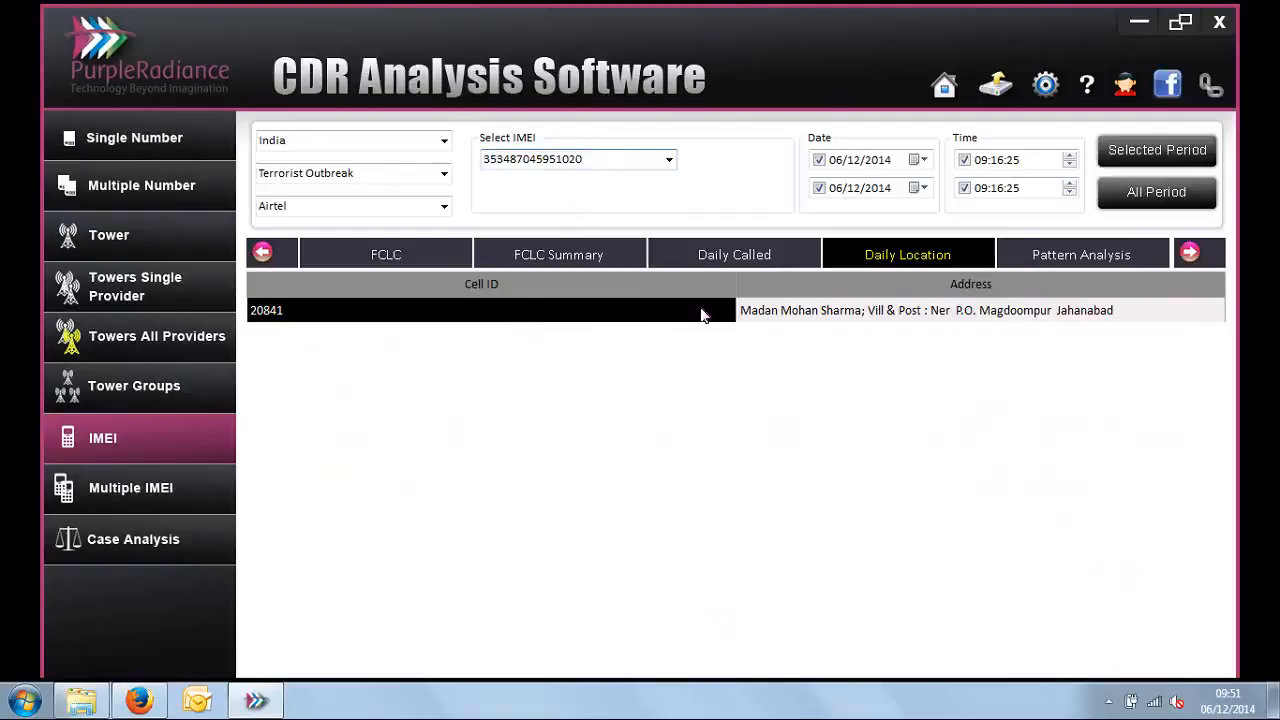
left_click(1201, 258)
left_click(1201, 258)
left_click(1201, 258)
left_click(1201, 258)
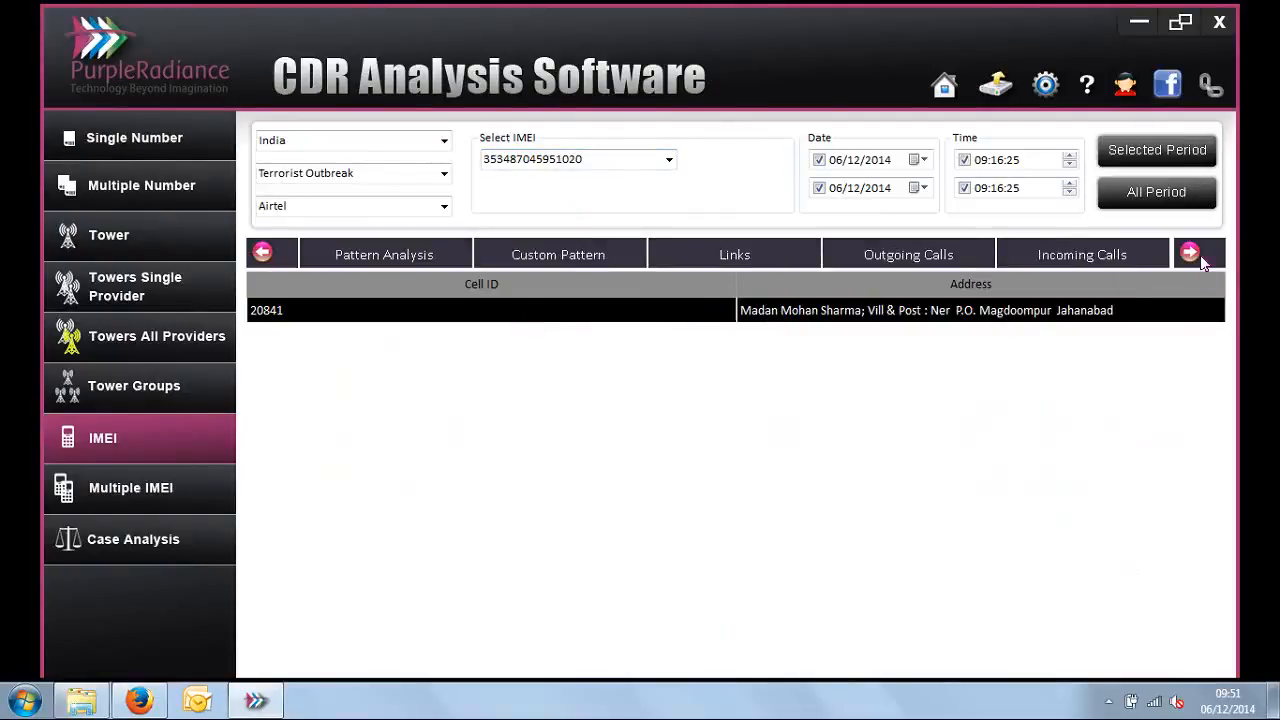
left_click(1201, 258)
left_click(1201, 258)
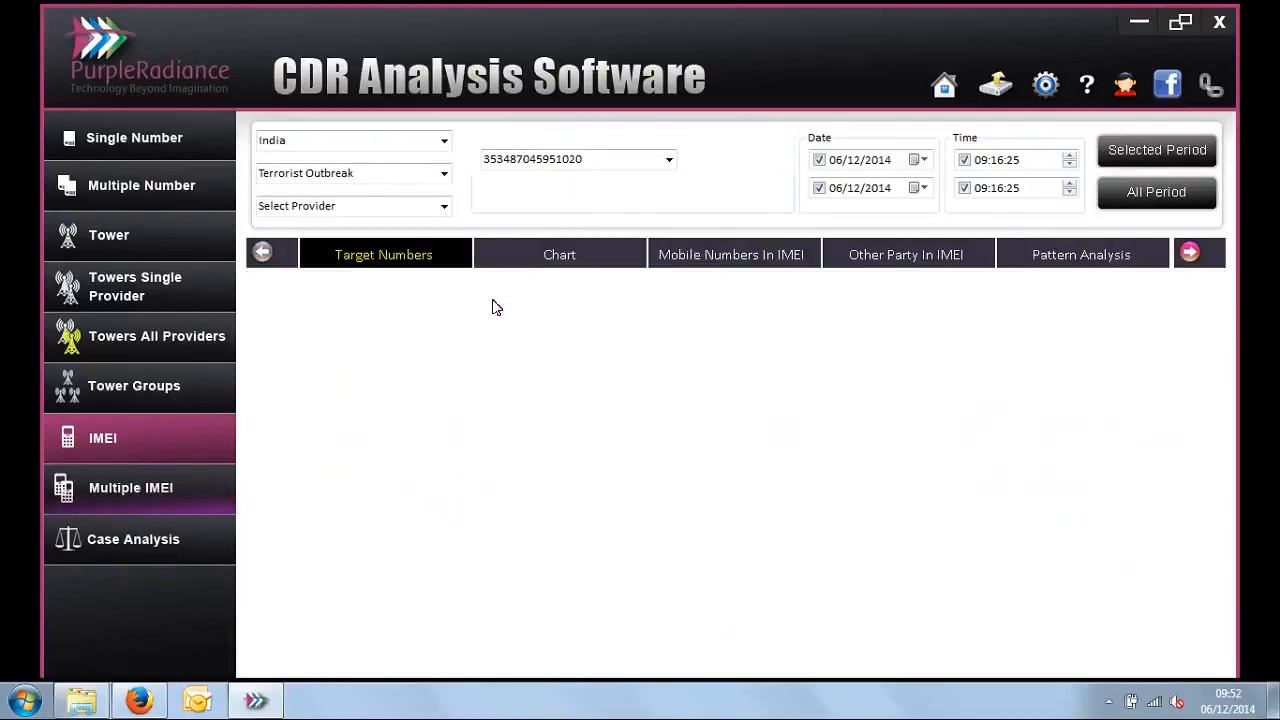
Step: Set up the Multiple IMEI analysis for the Terrorist Outbreak case with All Provider and select all three listed IMEIs
left_click(447, 183)
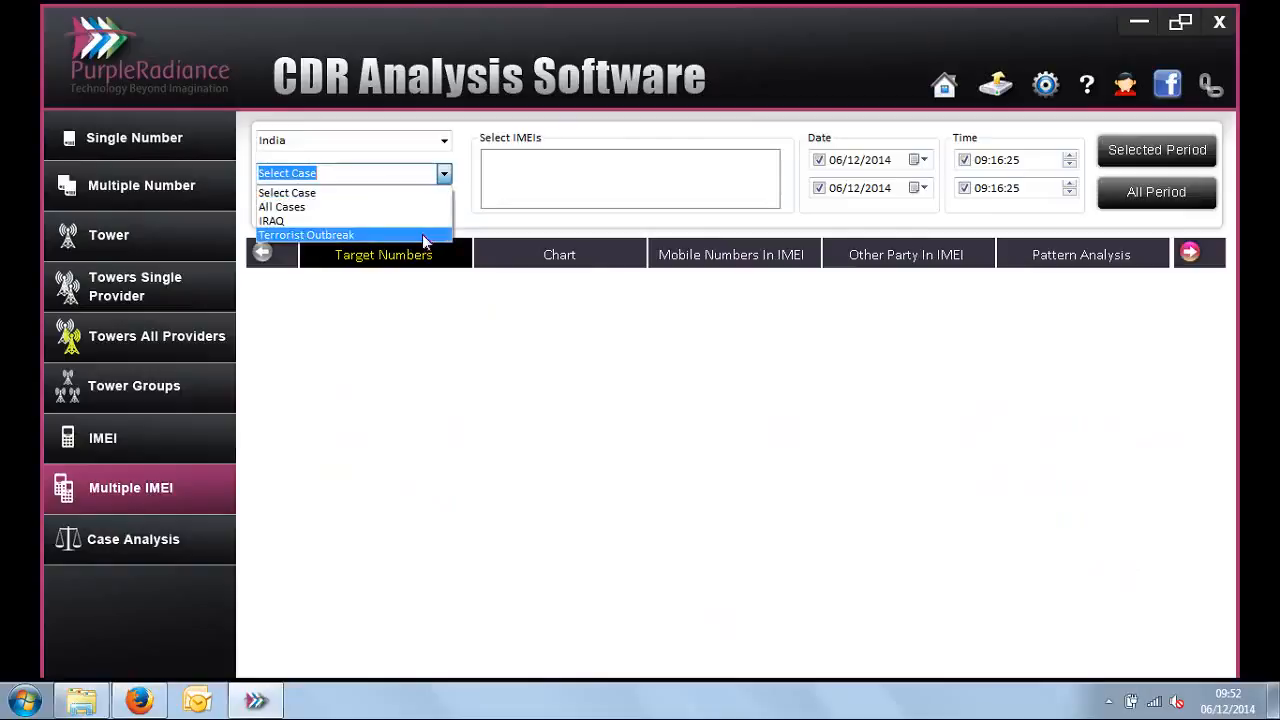
left_click(422, 234)
left_click(445, 206)
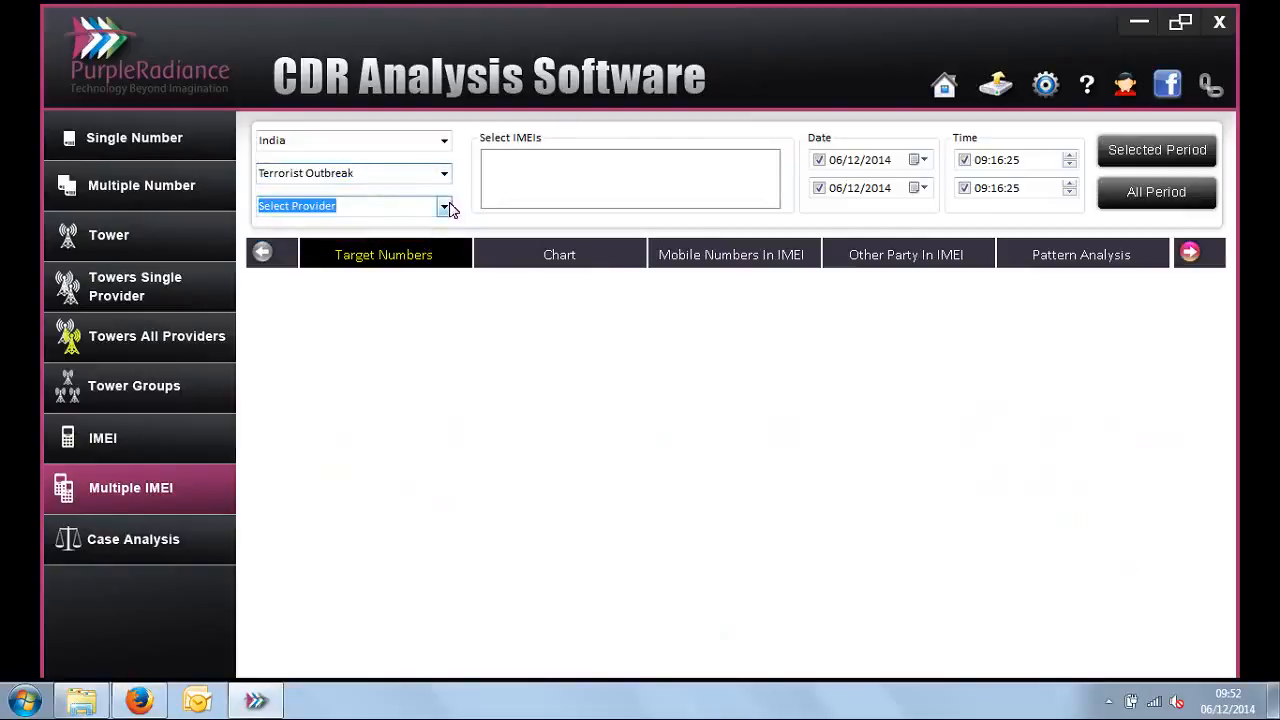
left_click(406, 238)
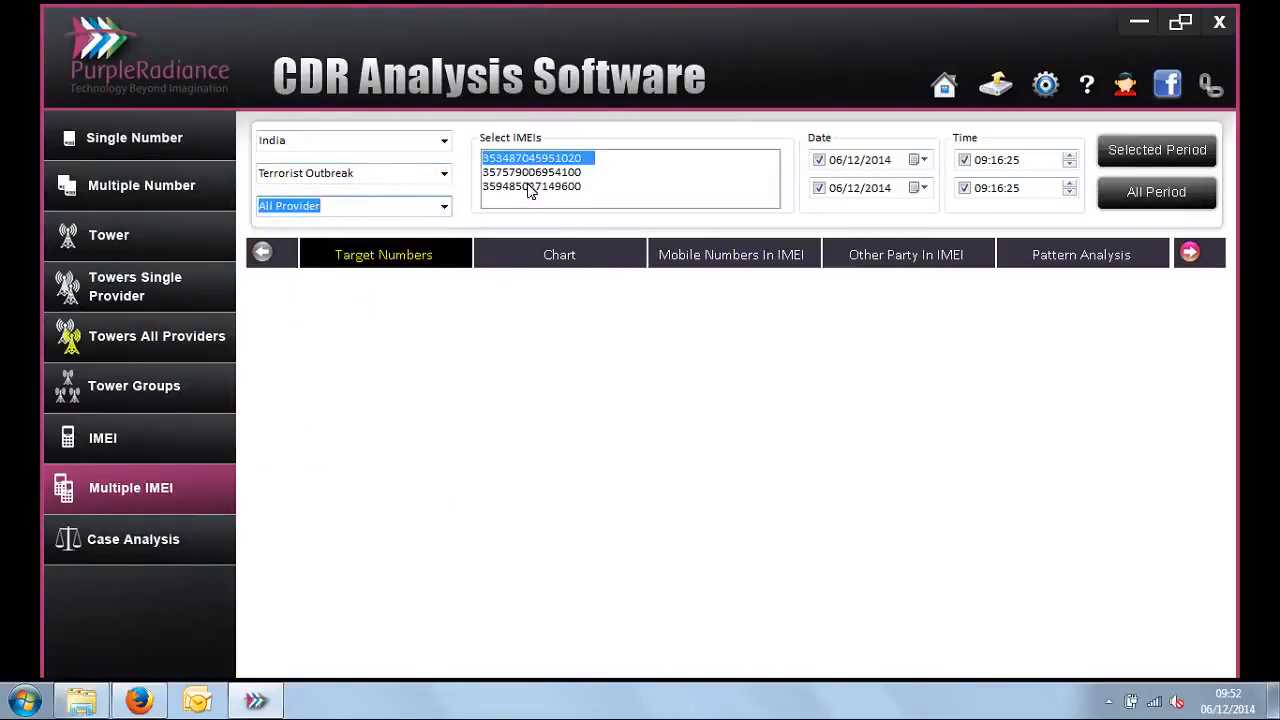
left_click(527, 174)
left_click(527, 188)
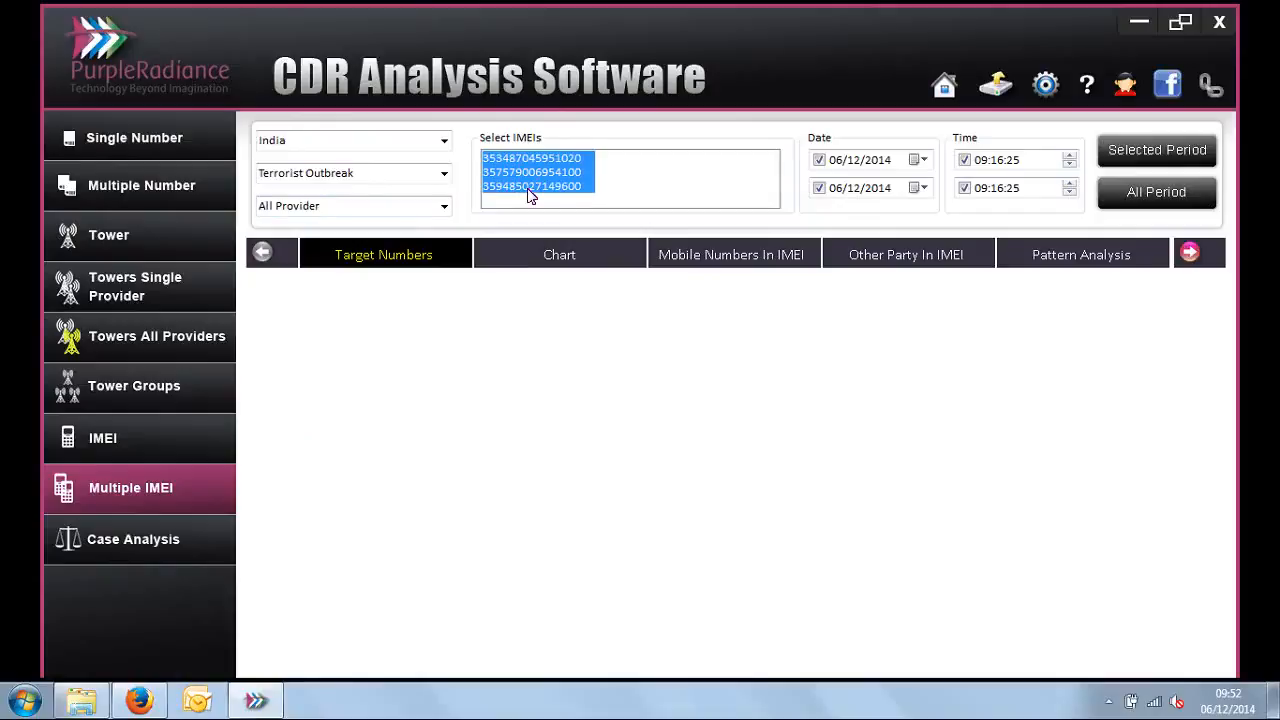
Step: Show the Target Numbers report with its IMEI column widened, and examine the first number's IMEIs in Mobile Numbers In IMEI
left_click(422, 263)
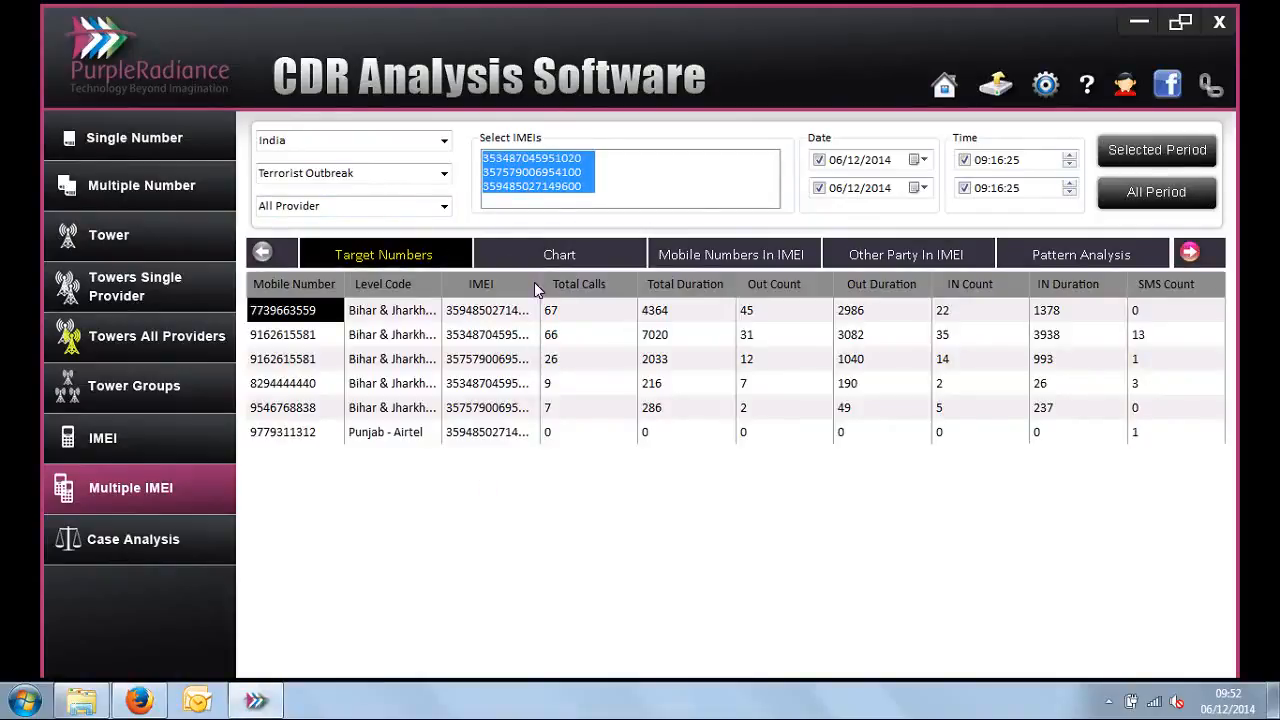
left_click_drag(541, 286, 592, 290)
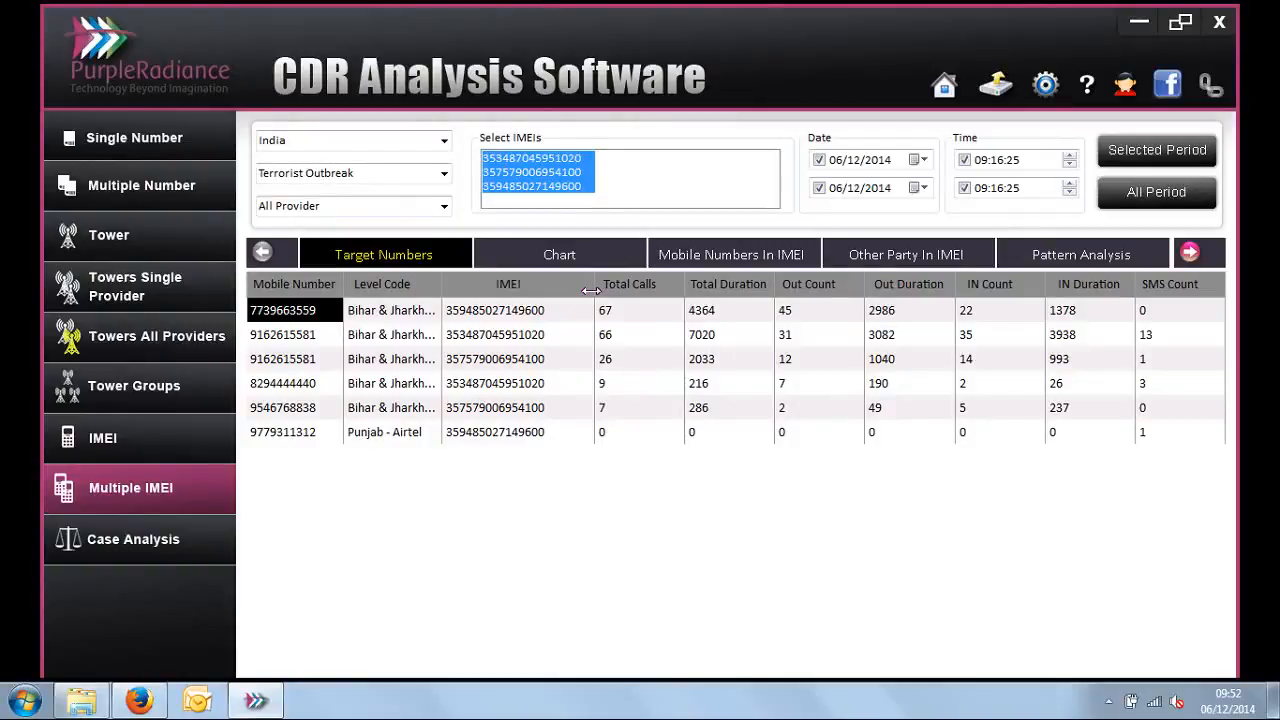
left_click(733, 256)
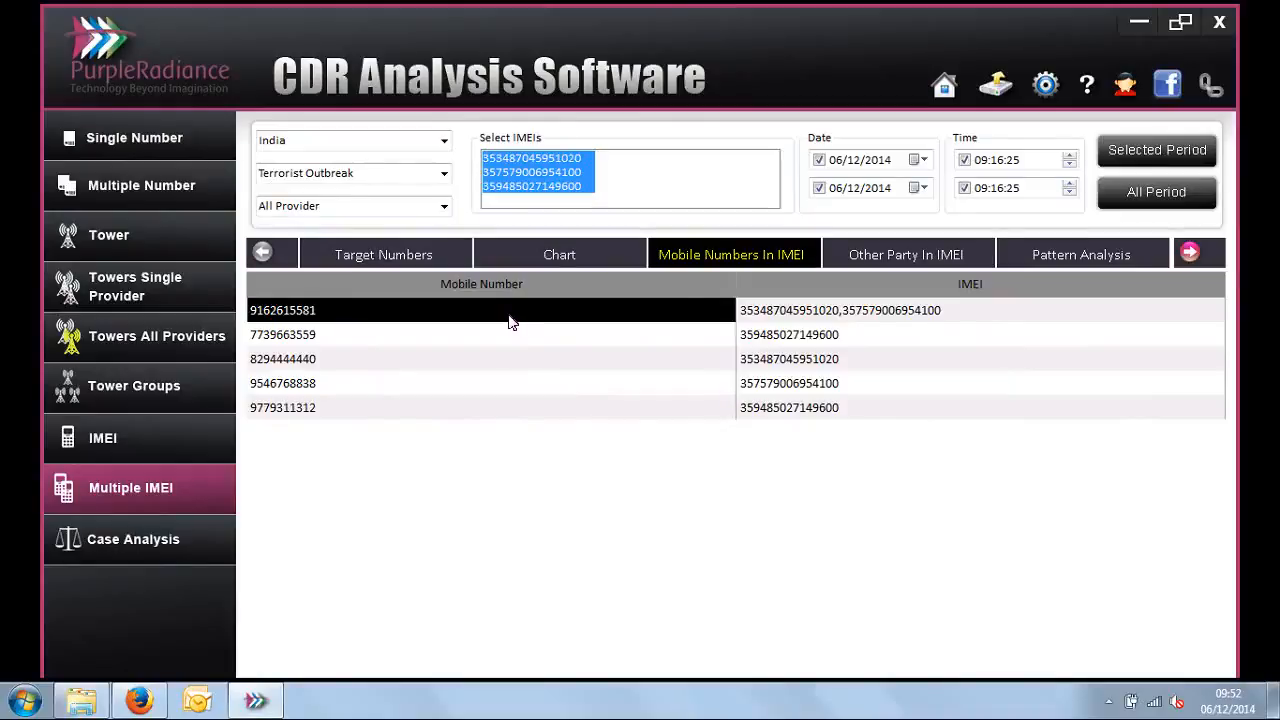
left_click(768, 313)
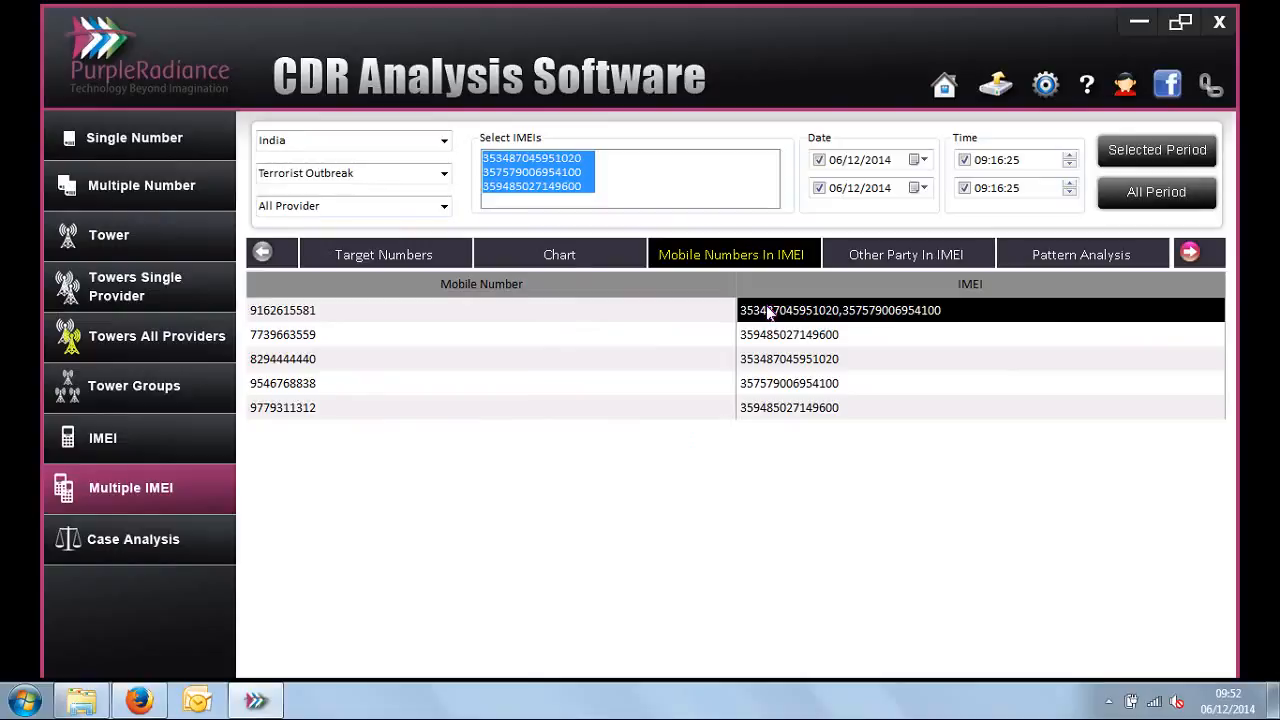
Step: Show the Other Party In IMEI report, narrow its Level Code column and highlight the three parties common to all selected IMEIs
left_click(900, 255)
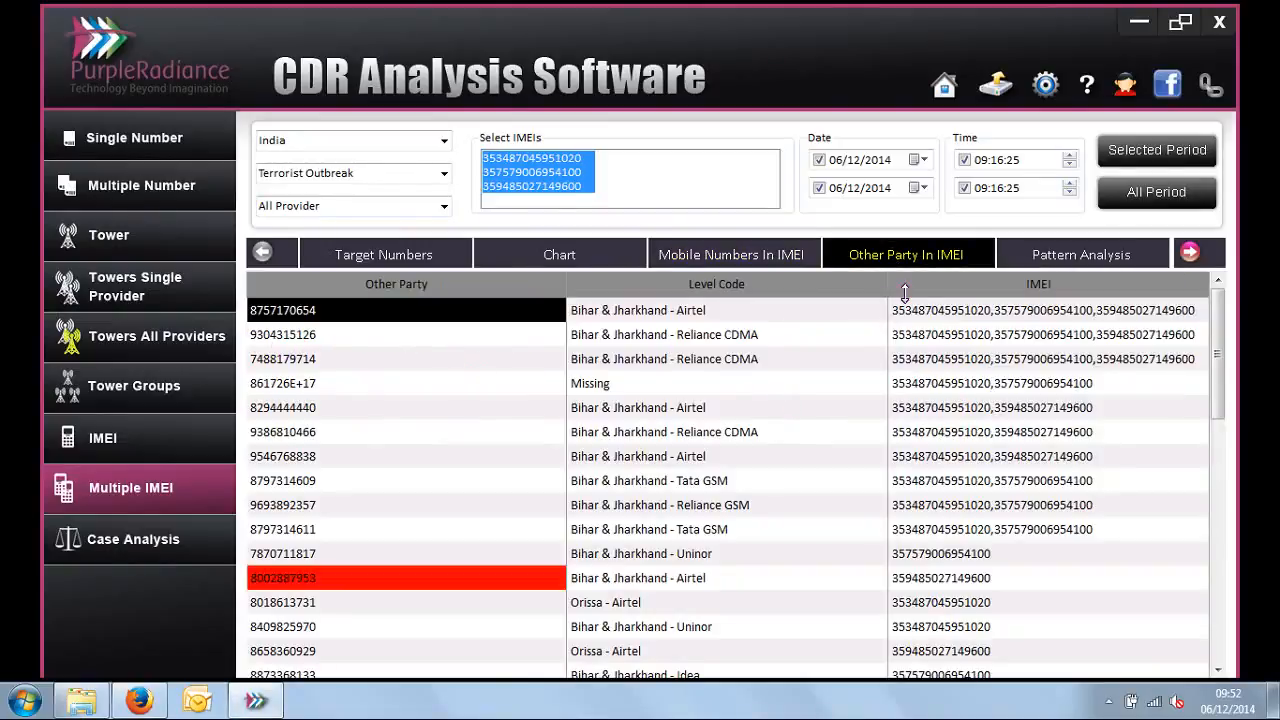
left_click_drag(884, 288, 792, 296)
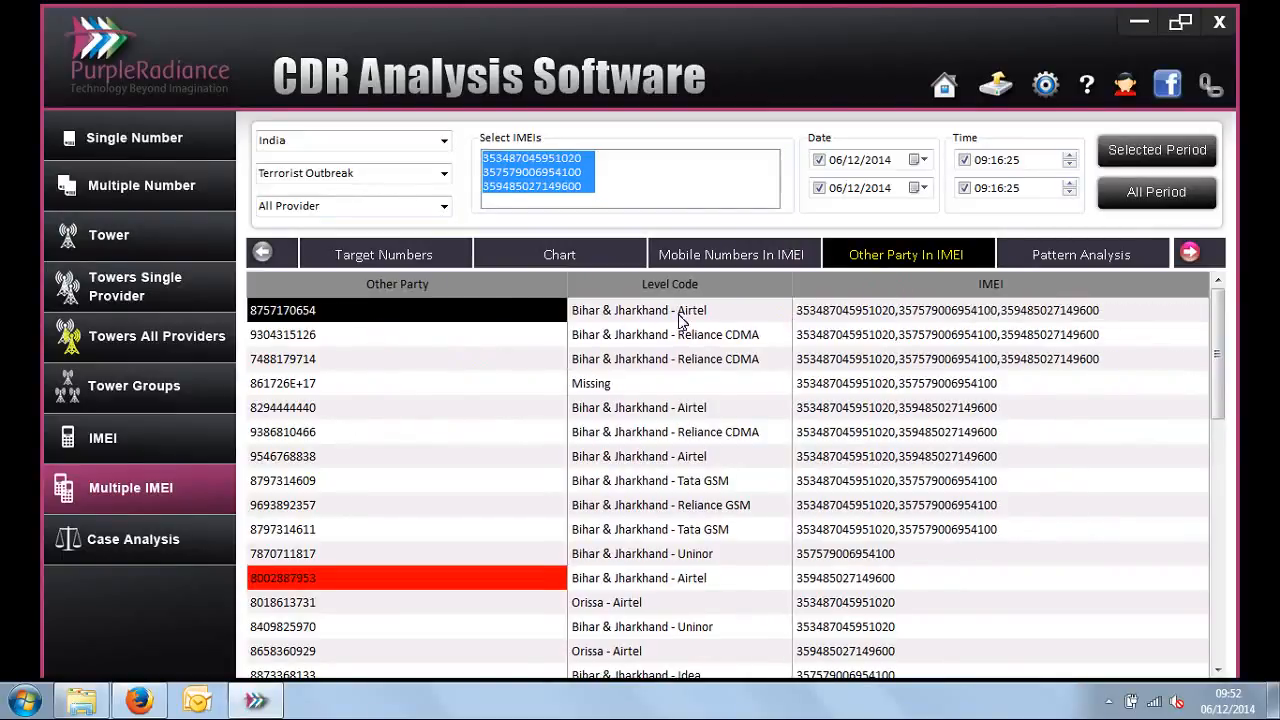
left_click_drag(478, 318, 476, 358)
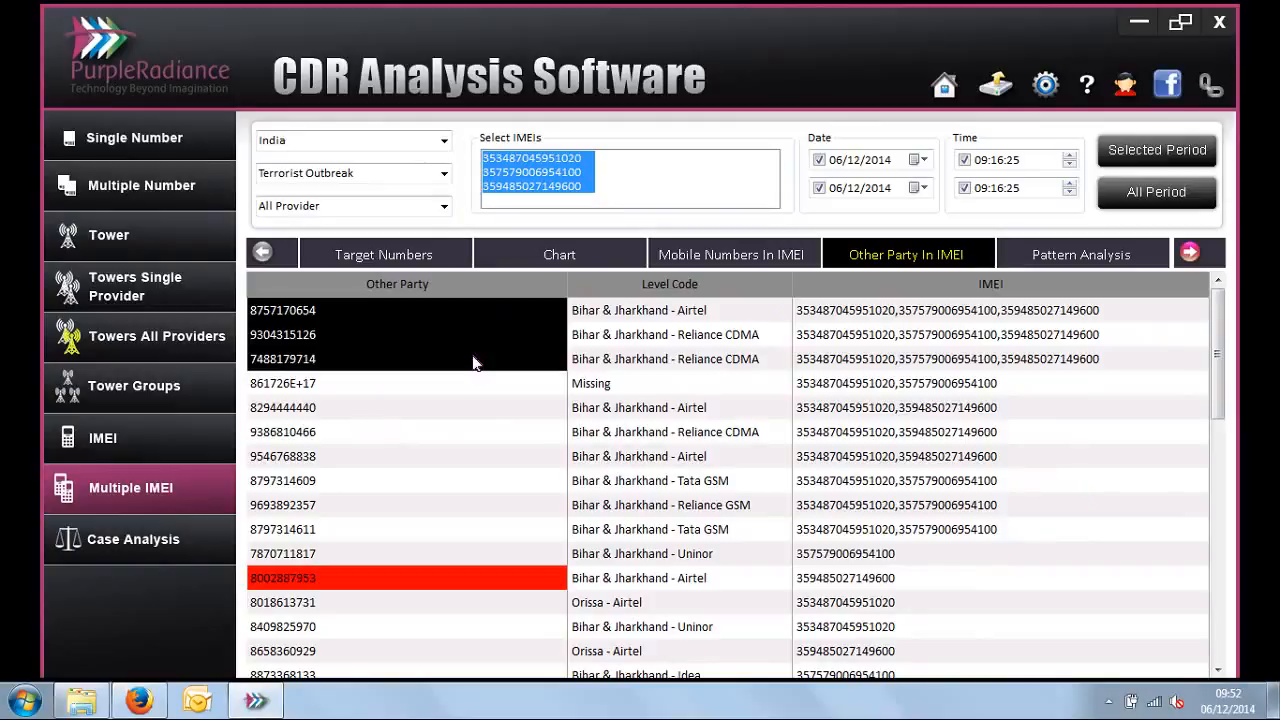
left_click_drag(883, 320, 883, 366)
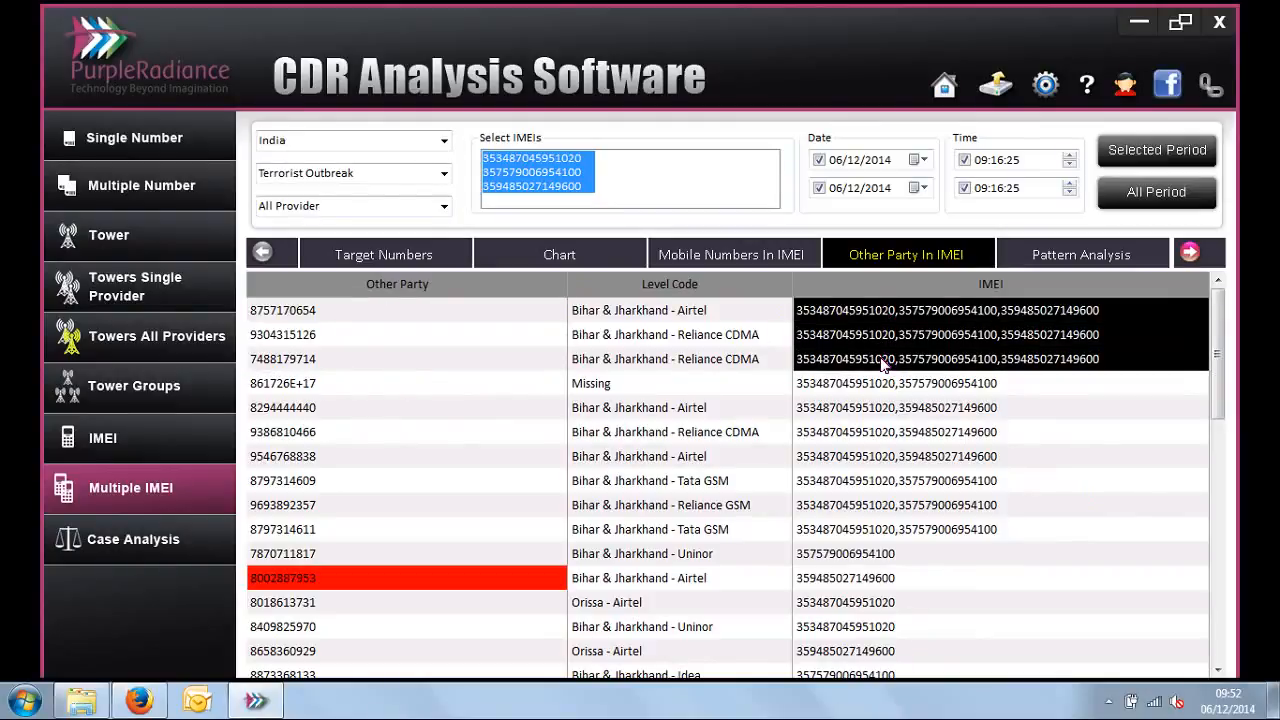
left_click(1188, 254)
left_click(1188, 254)
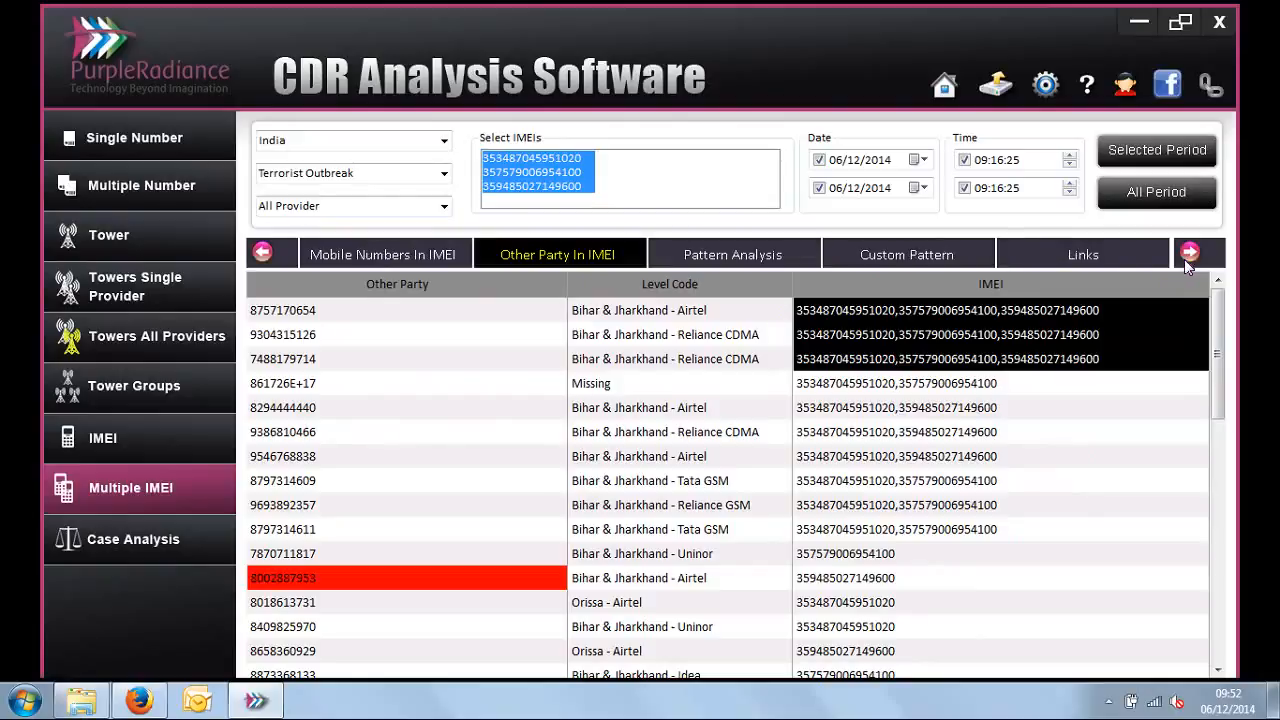
left_click(1188, 254)
left_click(1188, 254)
left_click(1188, 254)
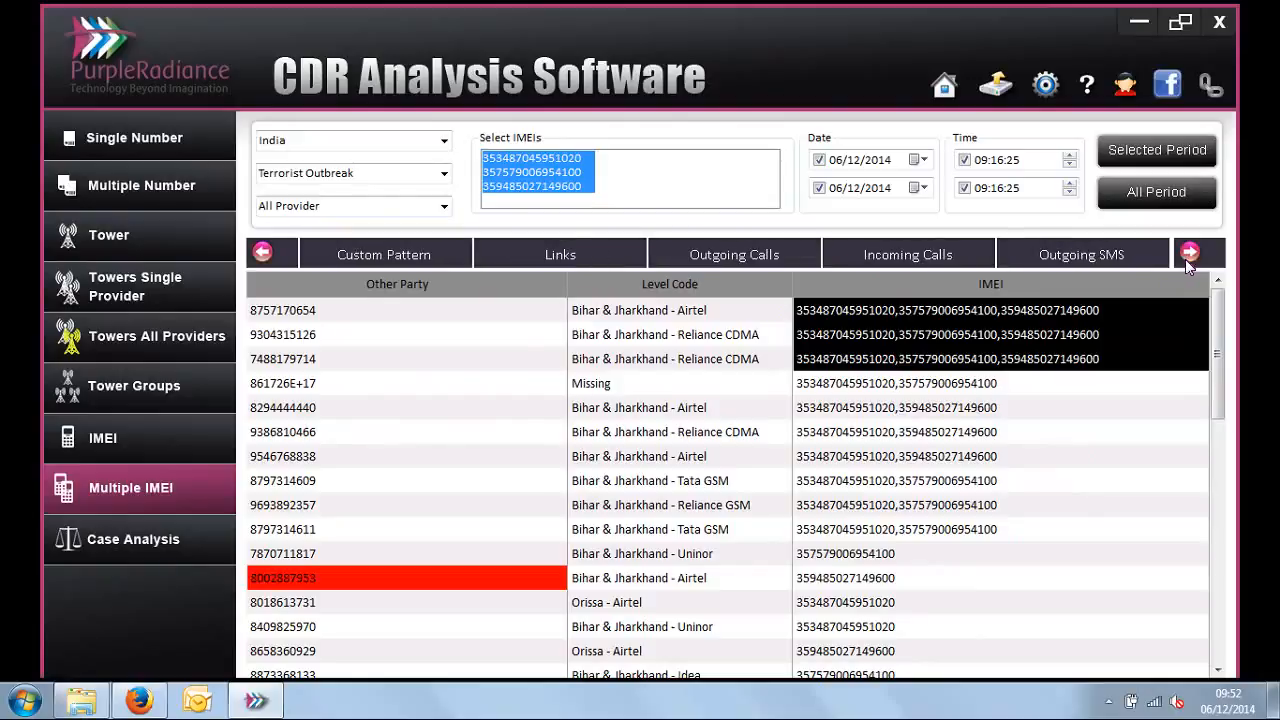
Step: Open Case Analysis and select both the IRAQ and Terrorist Outbreak cases, and return to the Tower analysis
left_click(182, 542)
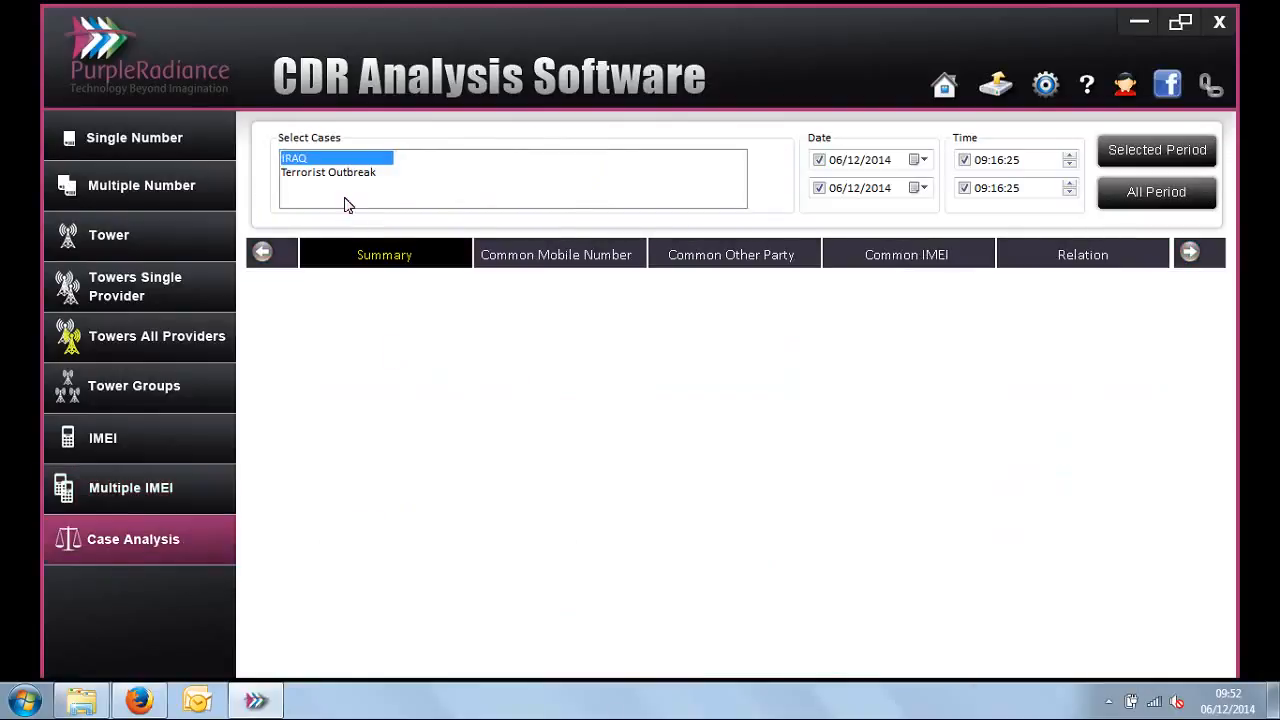
left_click(344, 174, "ctrl")
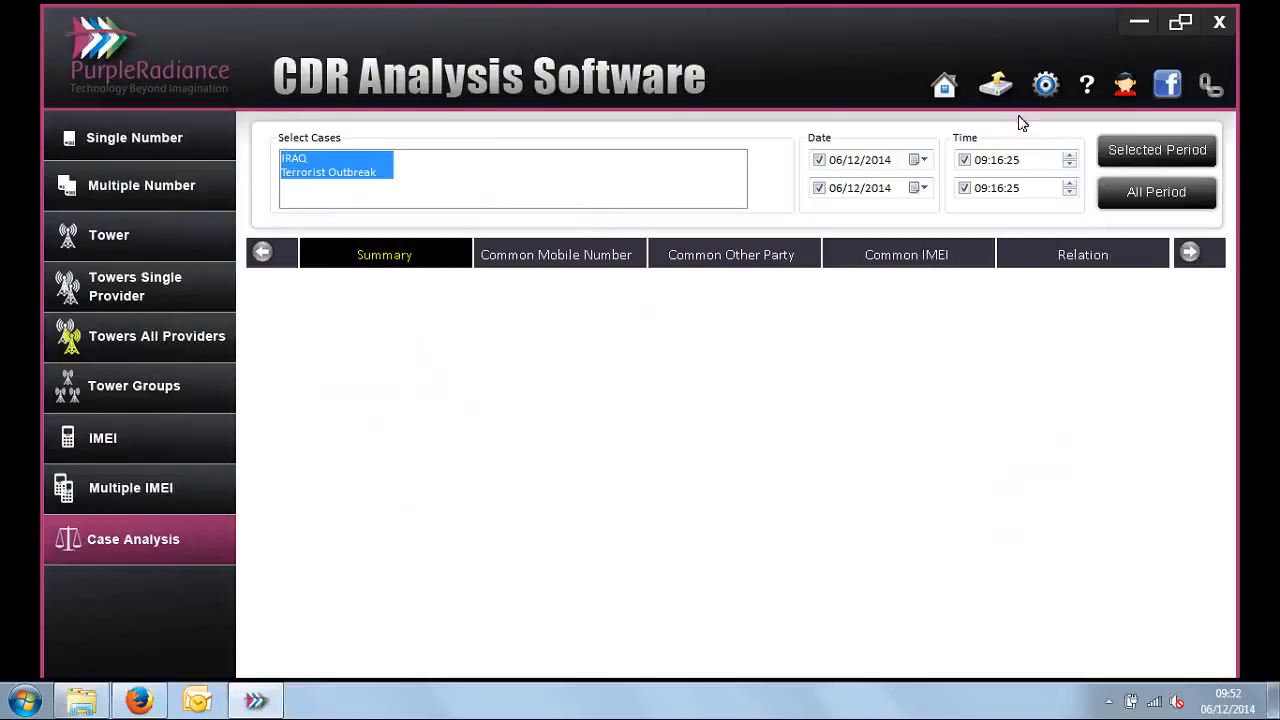
left_click(200, 117)
left_click(199, 253)
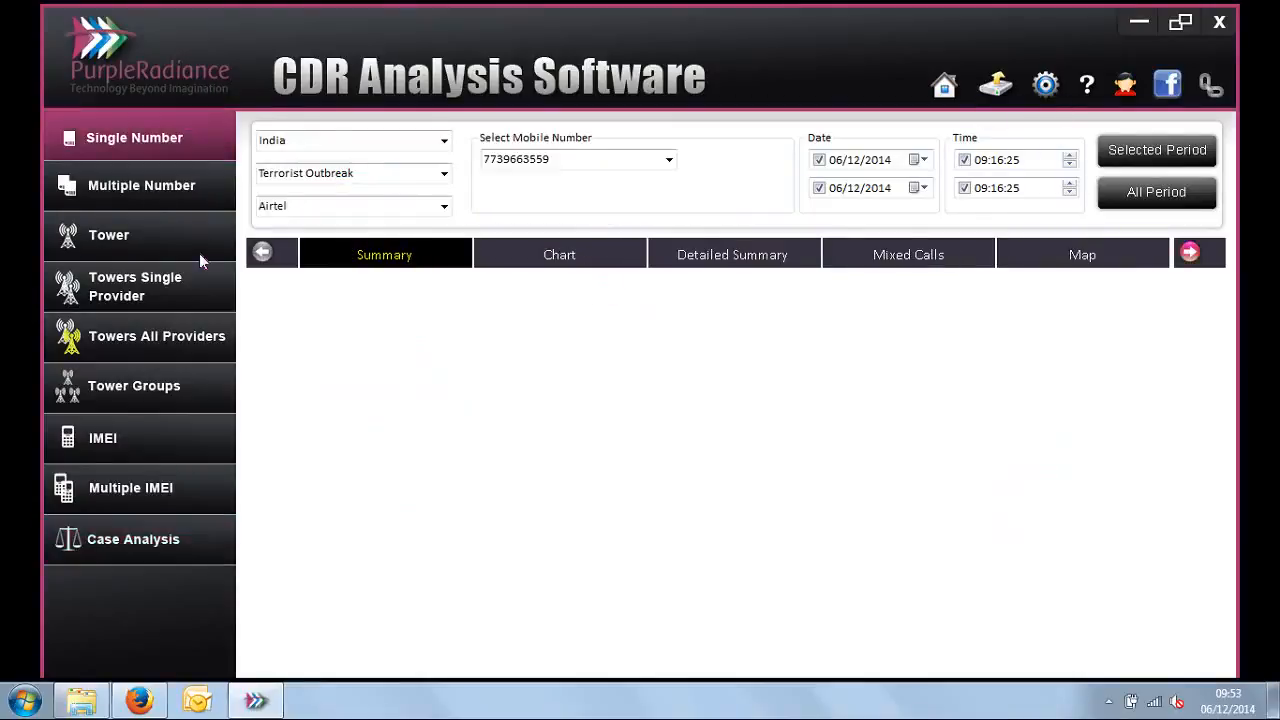
Step: Set the automatic CDR upload to Terrorist Outbreak, International Upload circle, Vodafone and IMEI CDR, and open the file chooser without selecting a file
left_click(1000, 87)
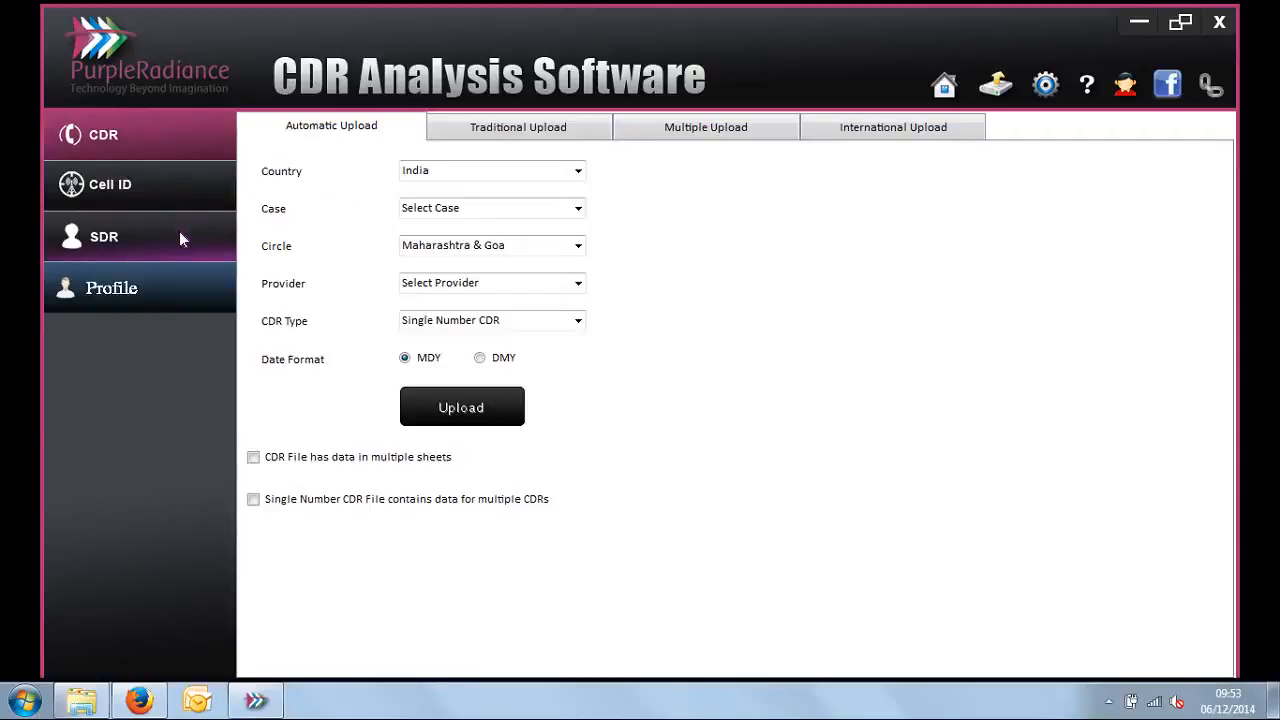
left_click(578, 208)
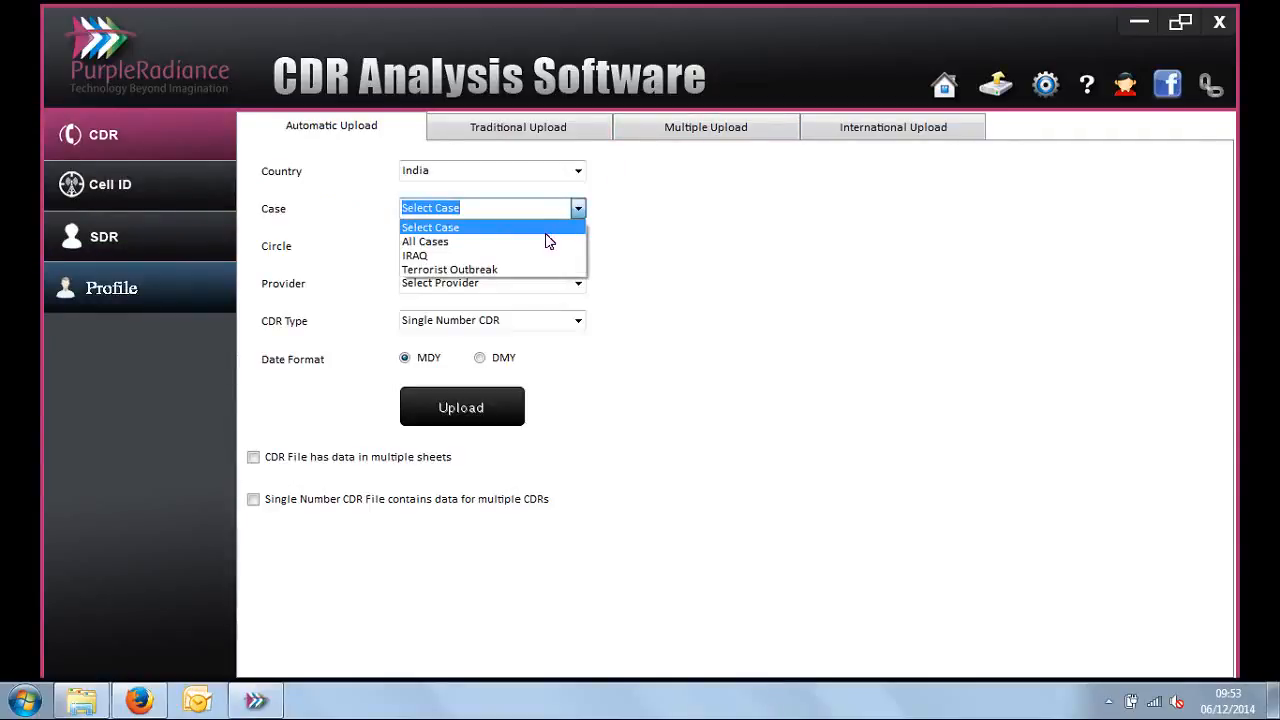
left_click(542, 269)
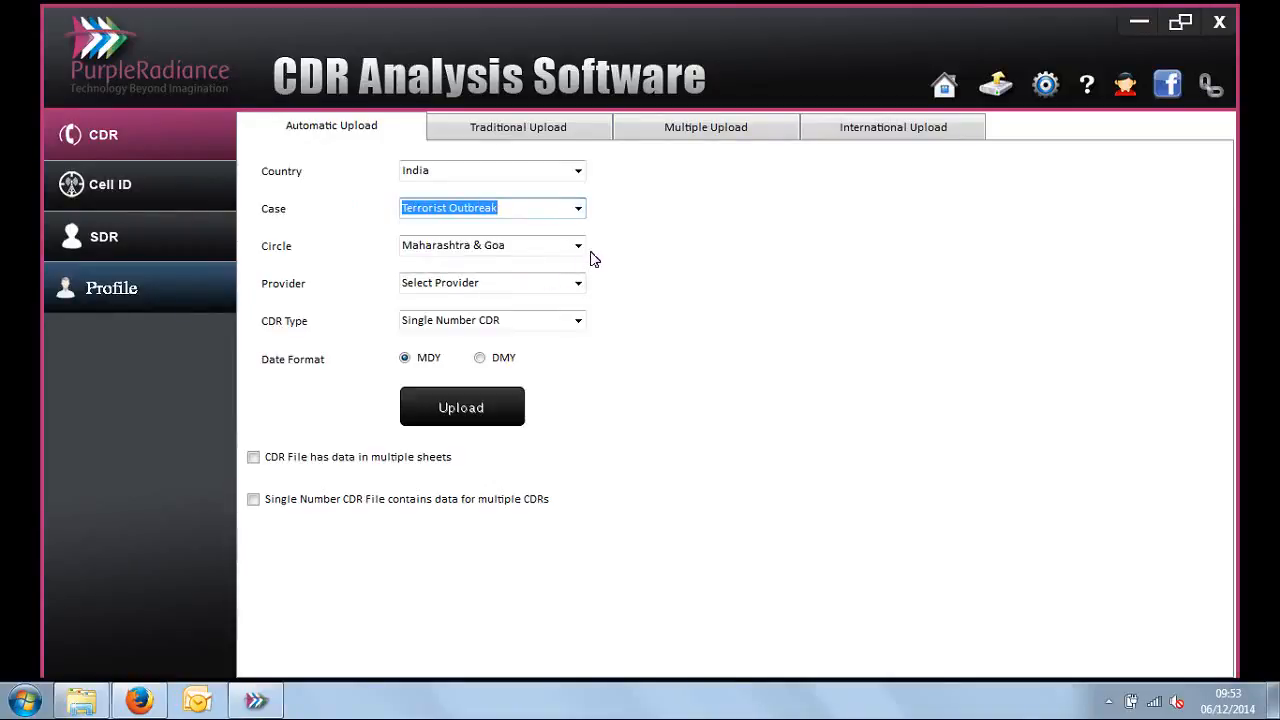
left_click(578, 246)
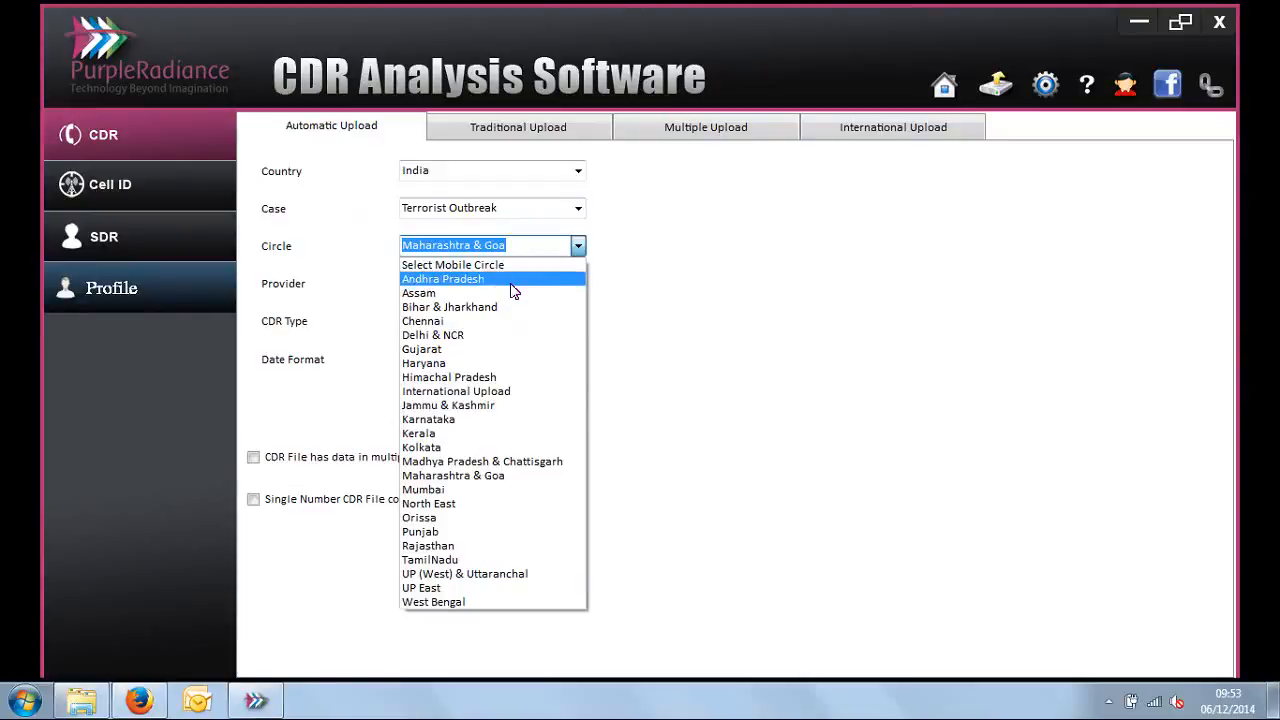
left_click(503, 392)
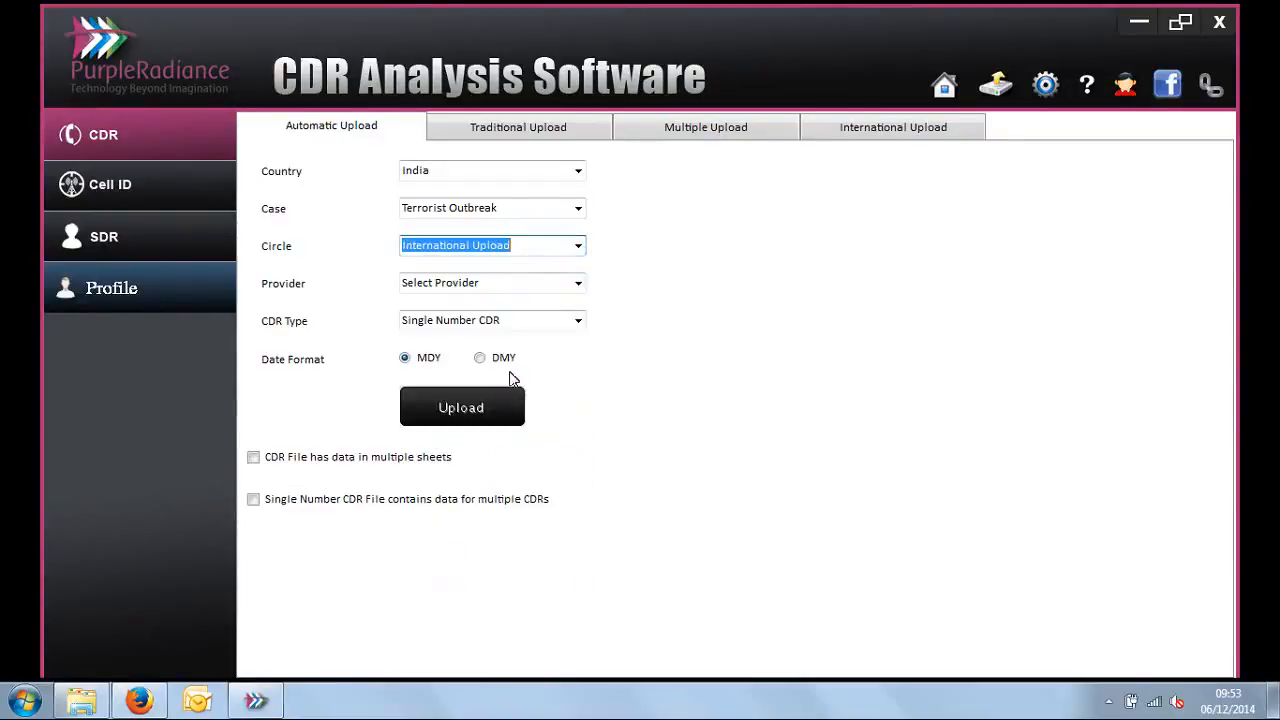
left_click(579, 283)
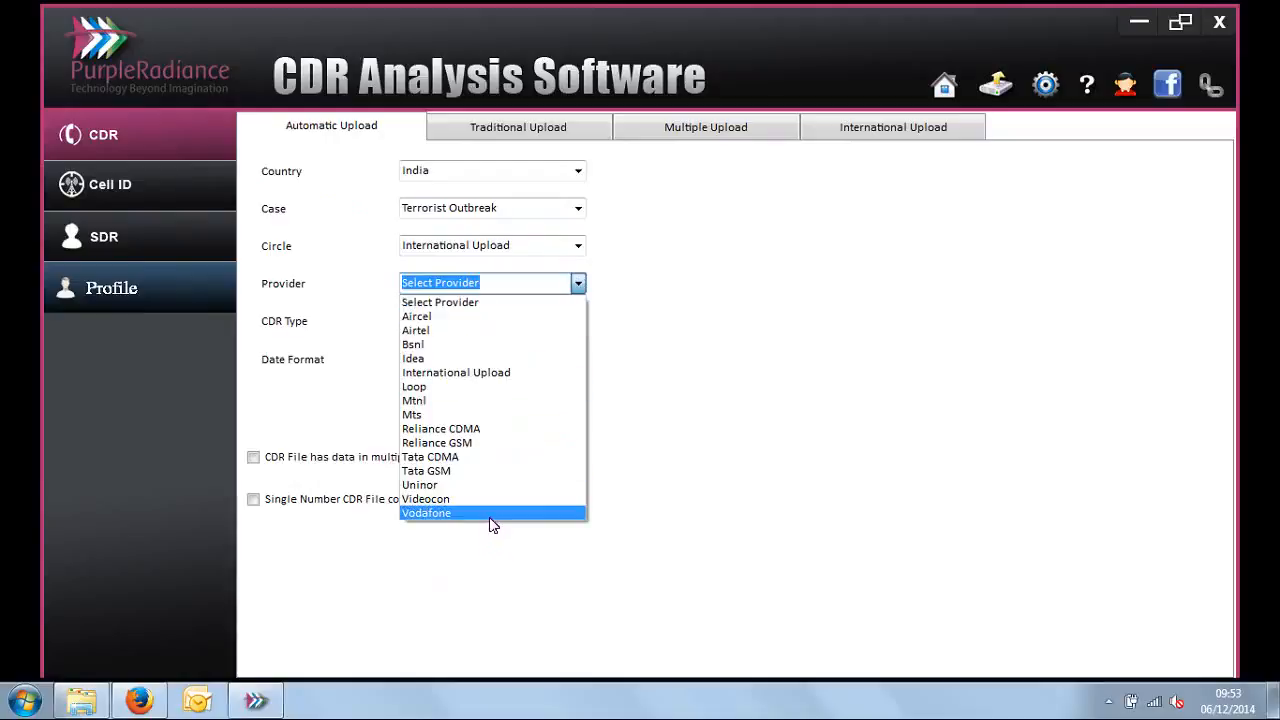
left_click(491, 515)
left_click(580, 321)
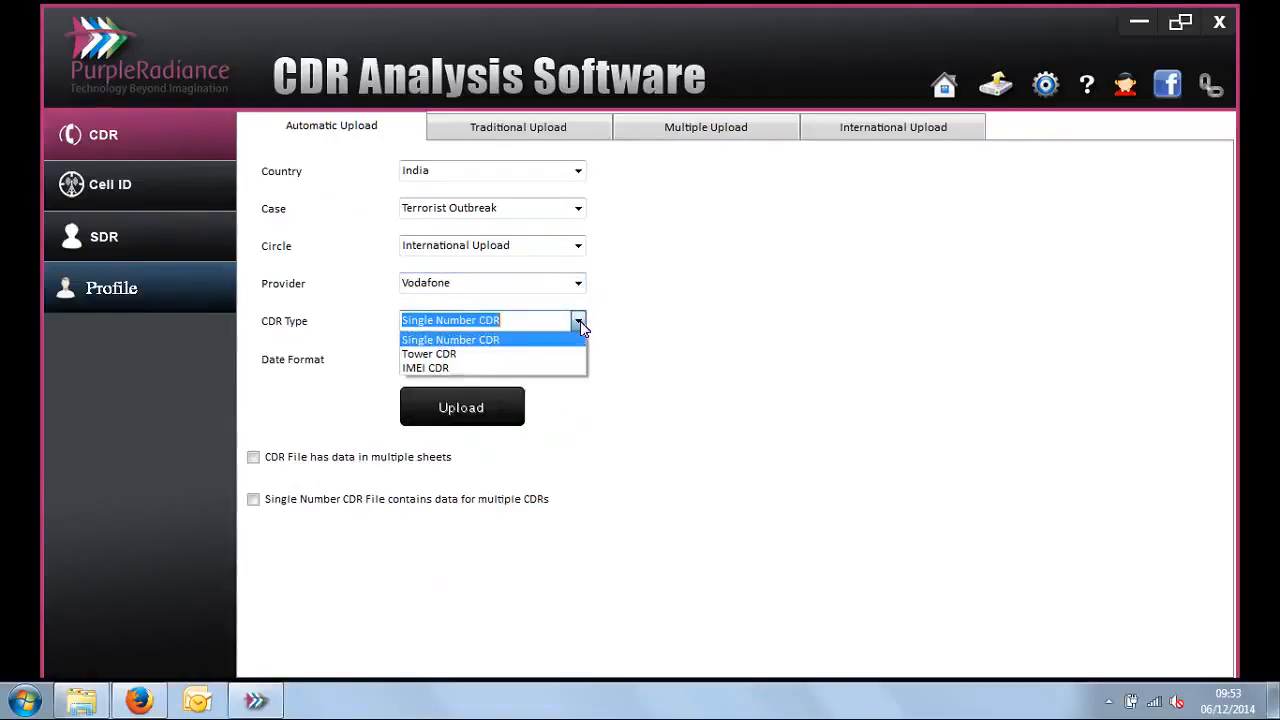
left_click(531, 367)
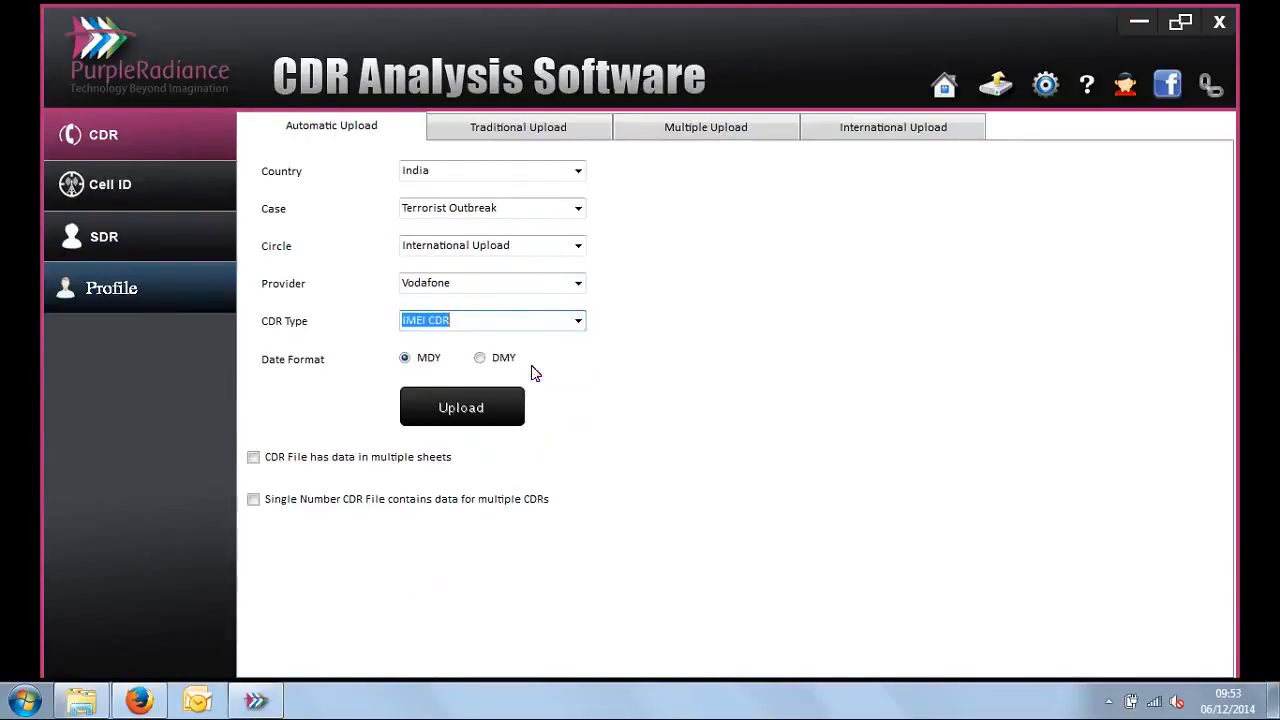
left_click(488, 413)
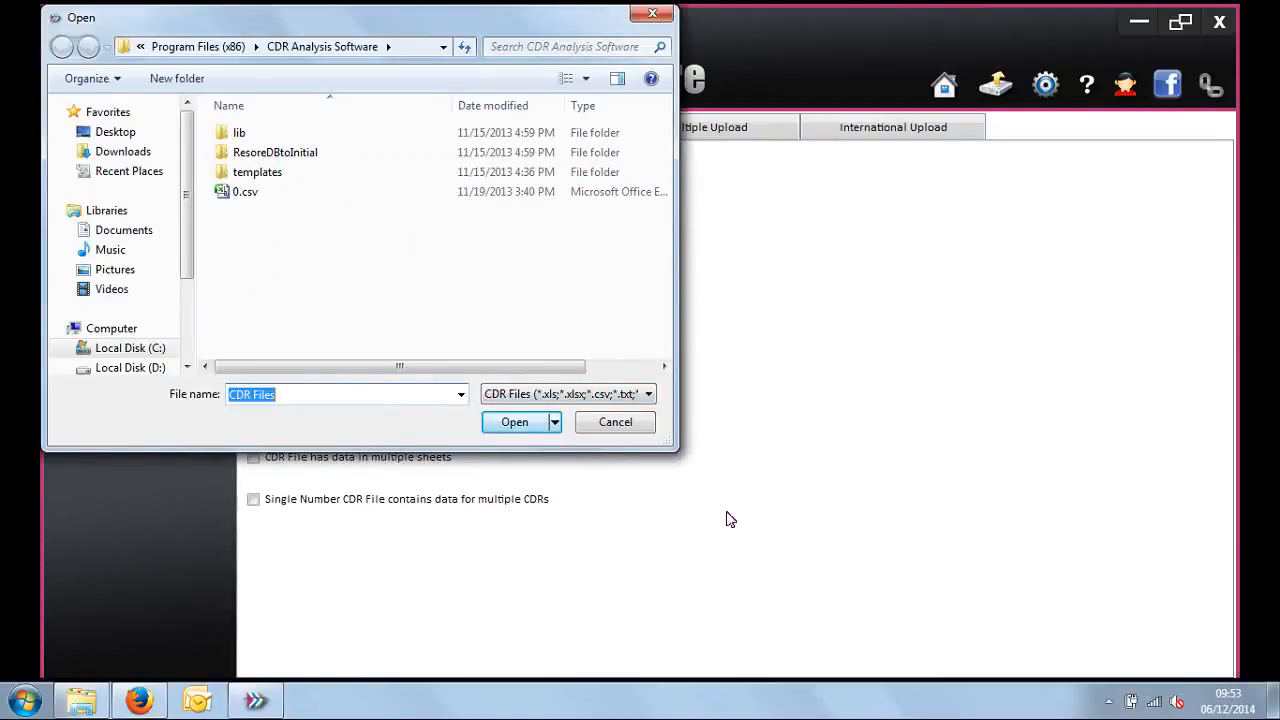
left_click(614, 431)
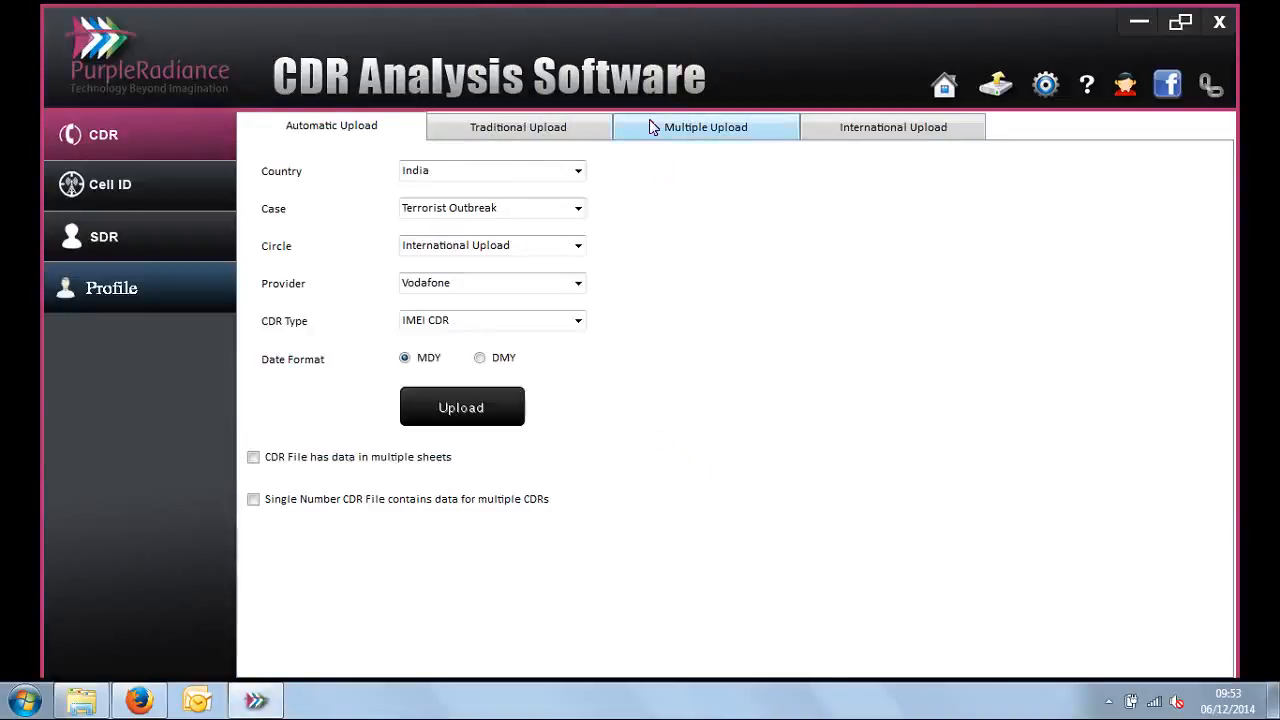
Step: View the Cell ID upload page and the Upload SDR window, and close that window to return to the home analysis view
left_click(101, 193)
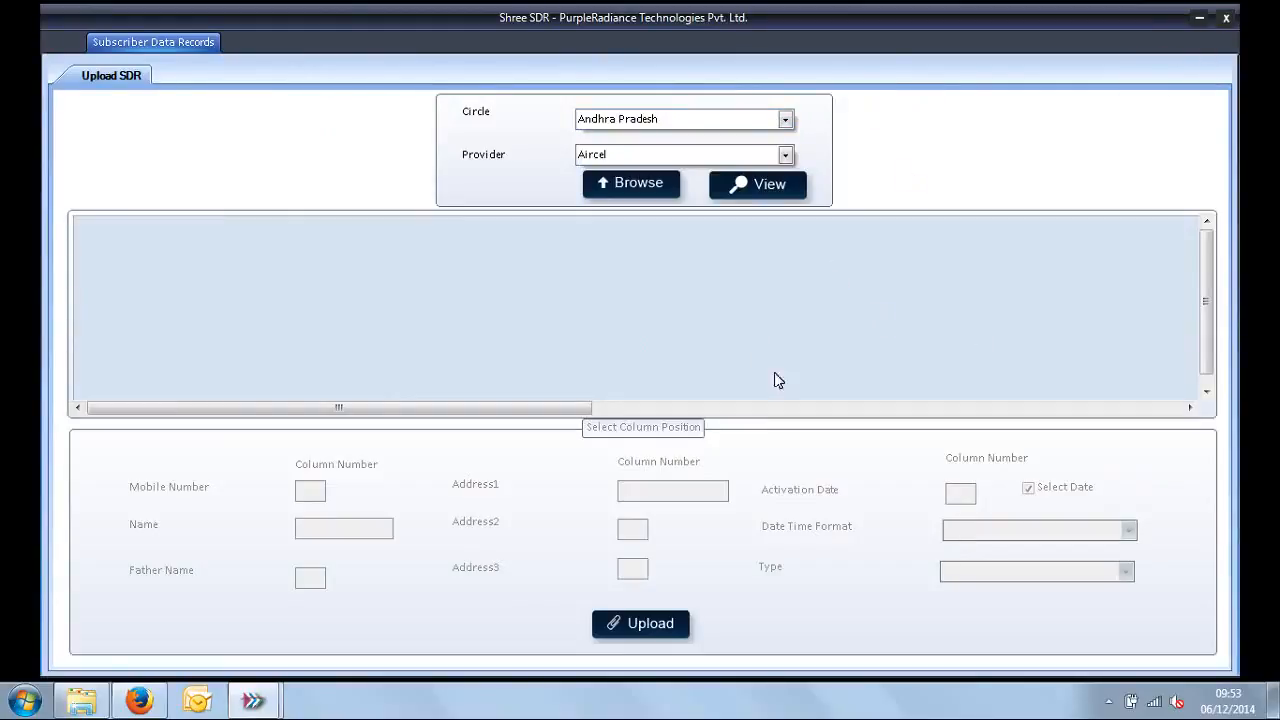
left_click(1225, 17)
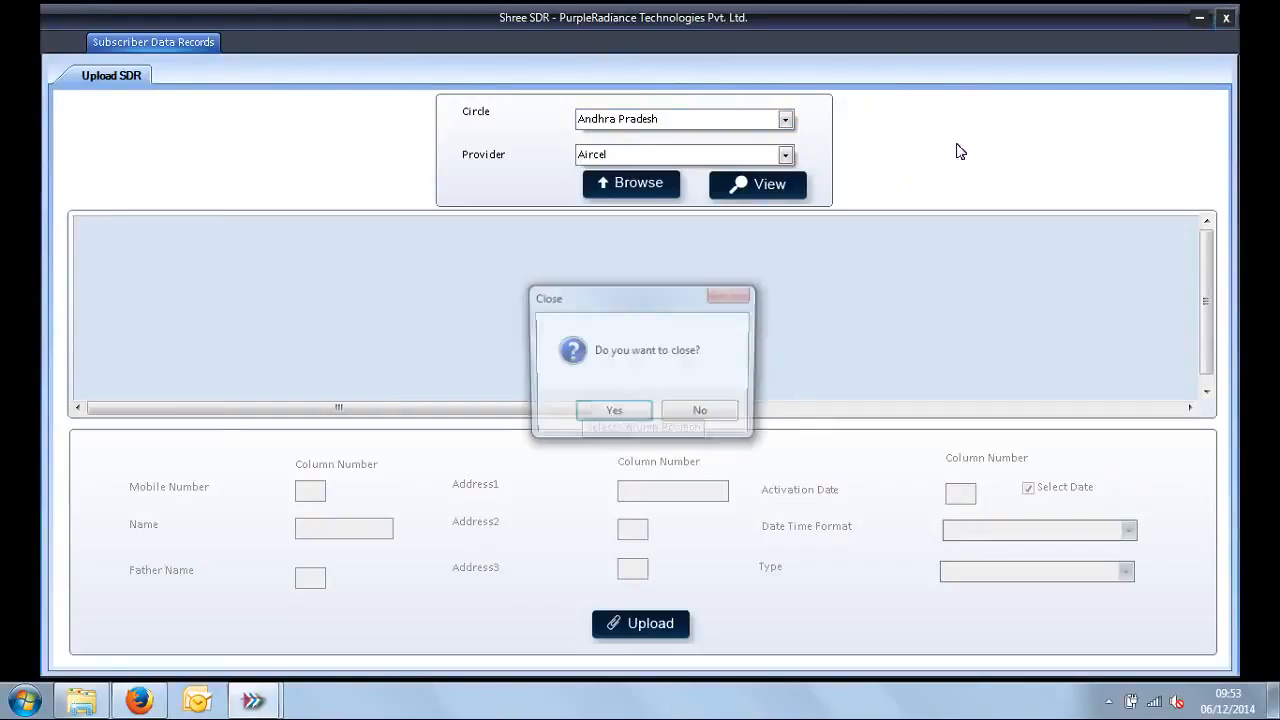
left_click(613, 416)
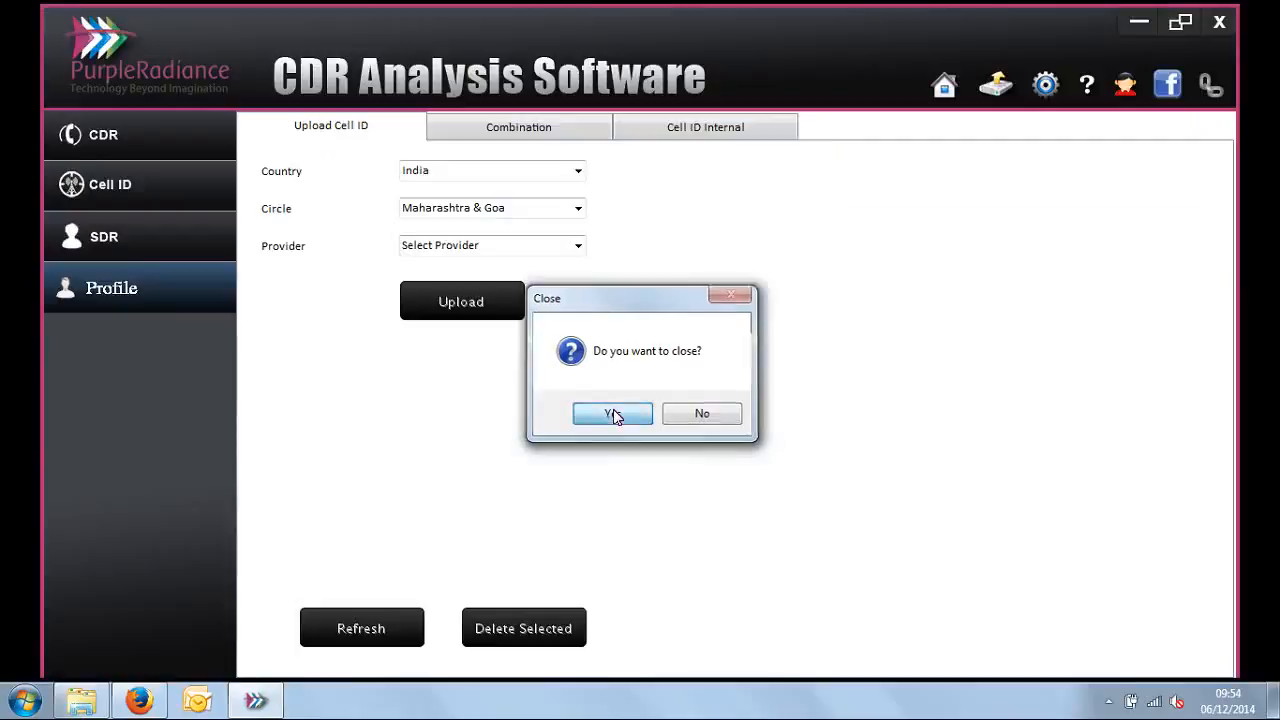
left_click(952, 89)
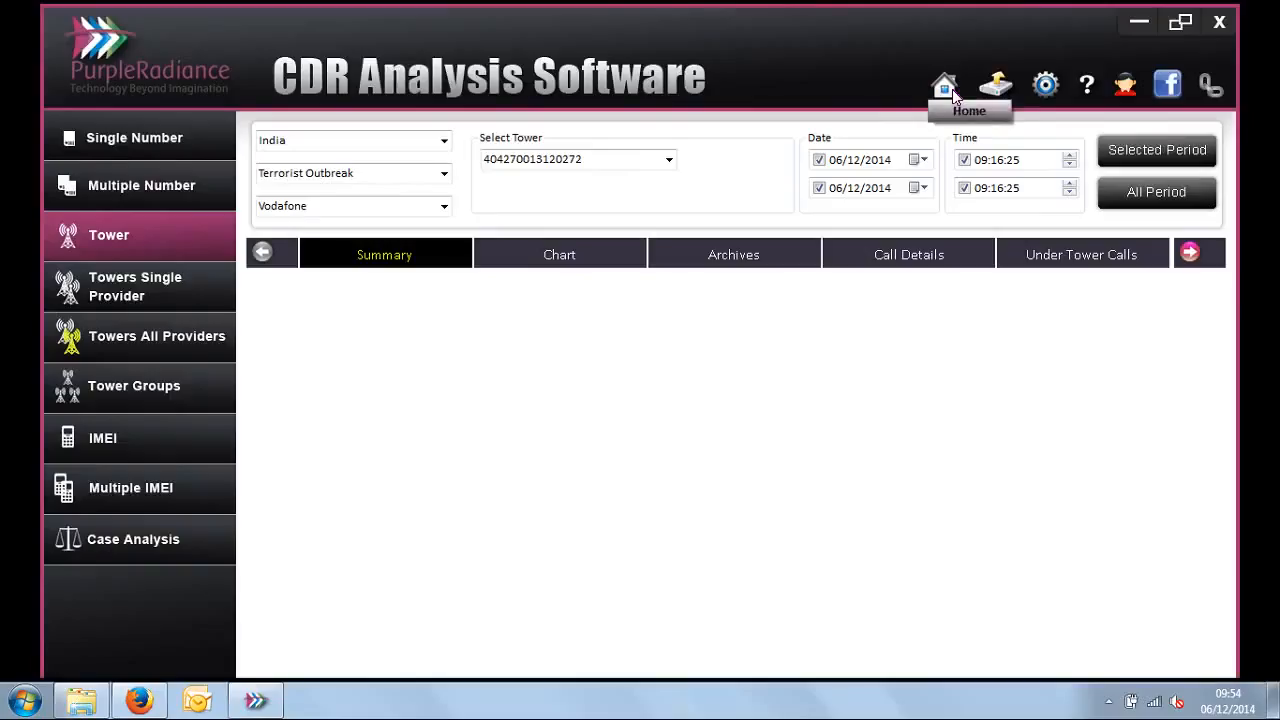
Step: Show the CC Summary report for the selected Airtel mobile number in the Terrorist Outbreak case
left_click(227, 133)
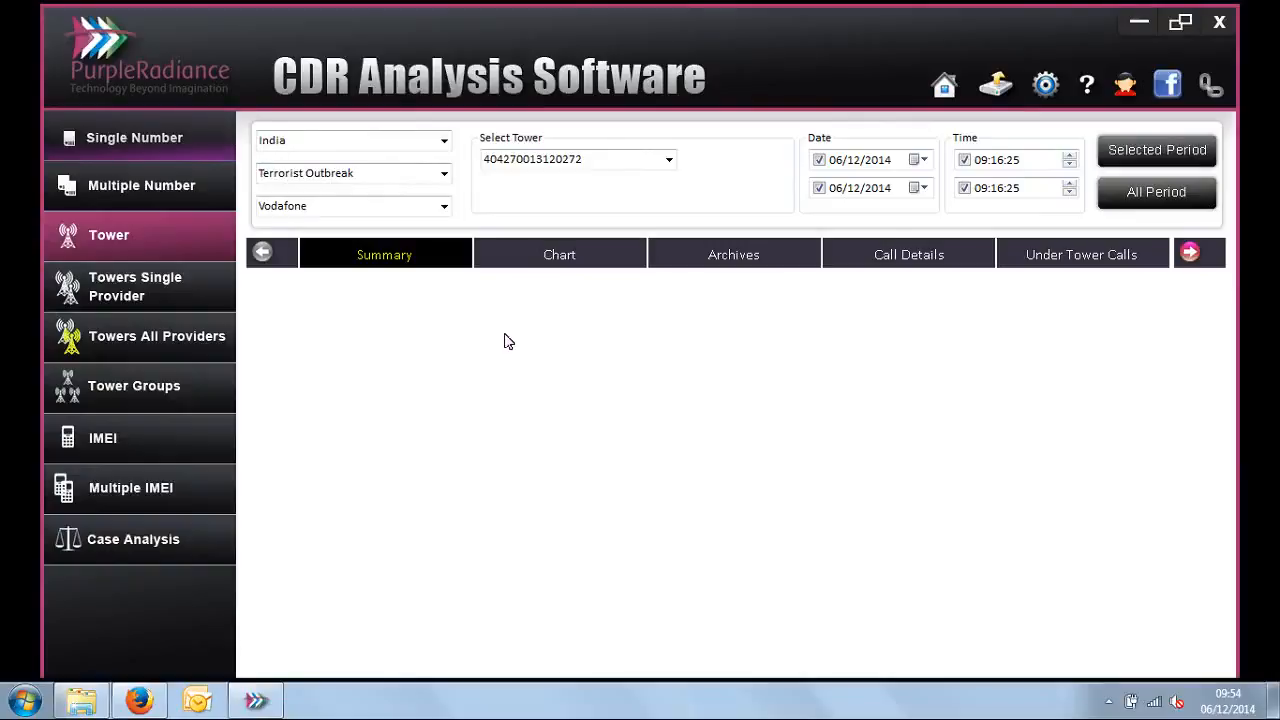
left_click(417, 268)
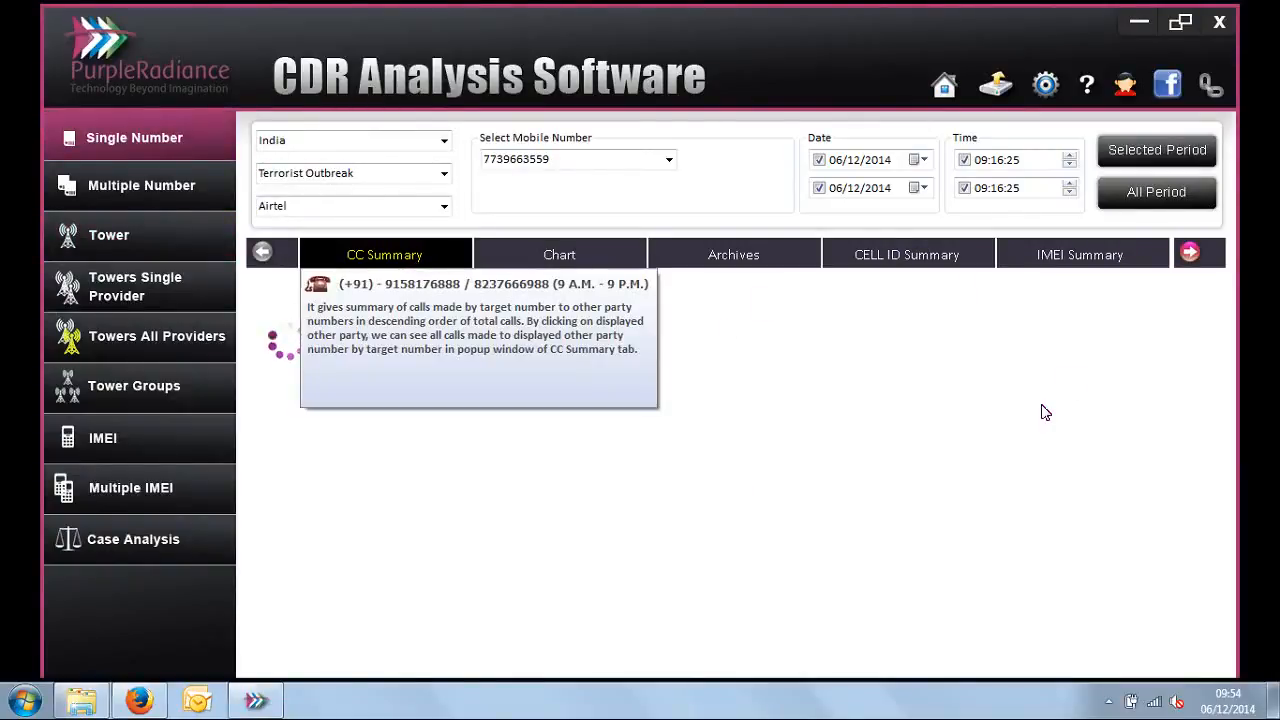
left_click_drag(1118, 318, 1197, 632)
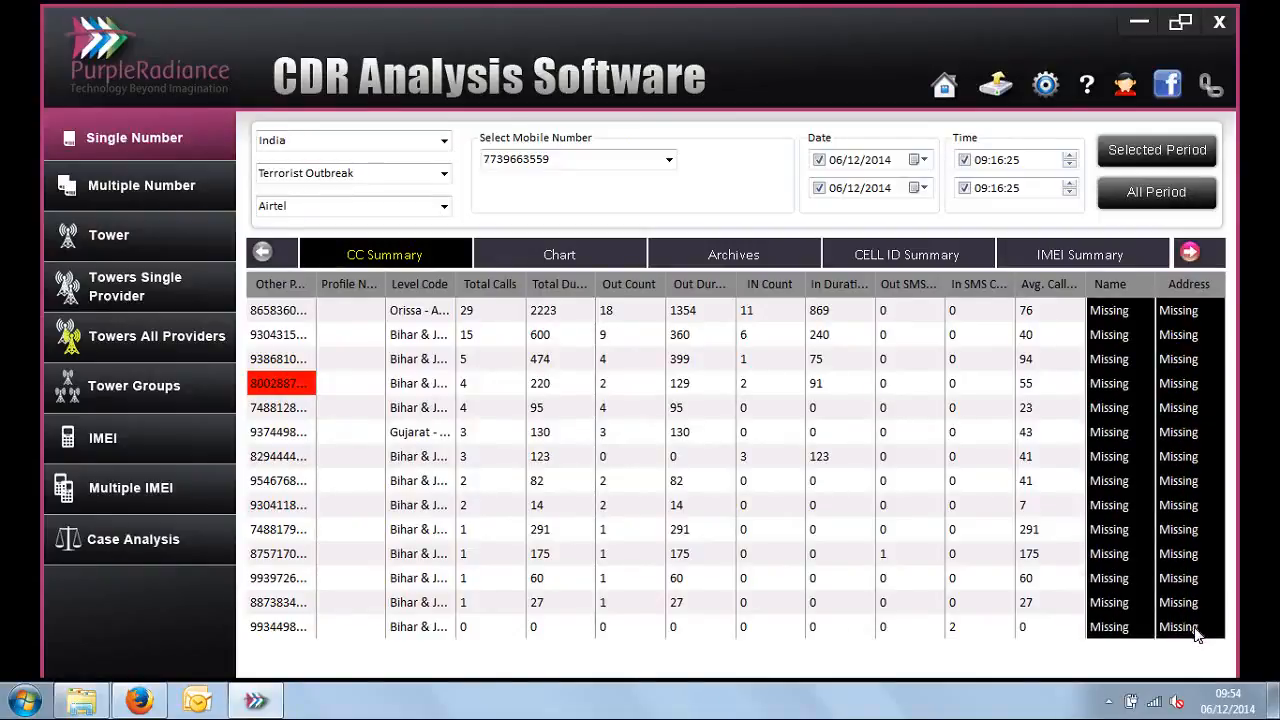
Step: Open Case Management in the settings and view the existing cases
left_click(1045, 82)
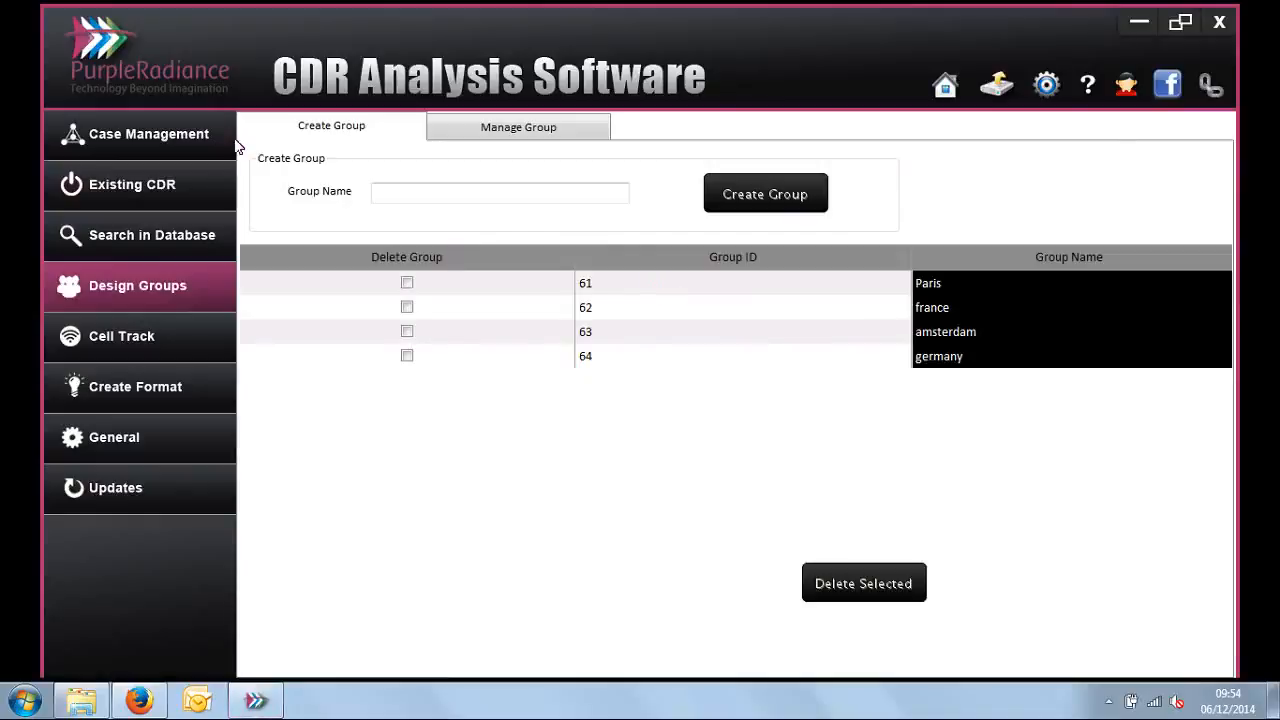
left_click(175, 146)
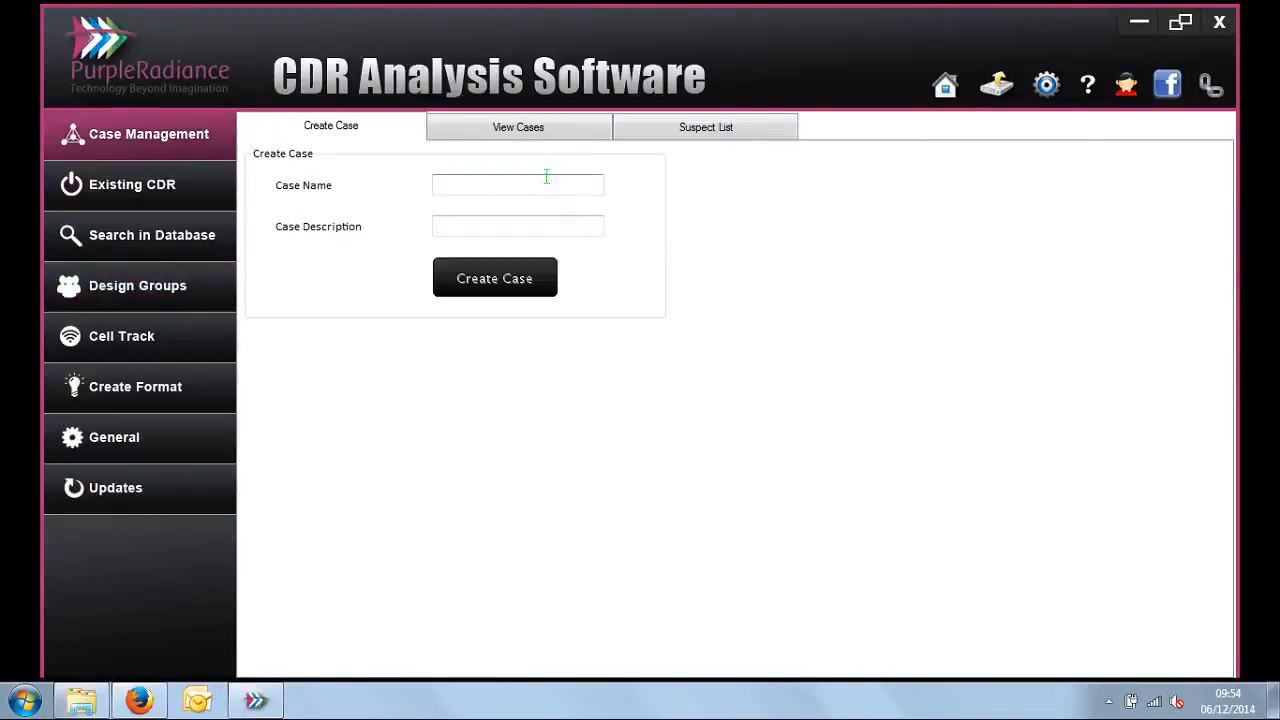
left_click(540, 126)
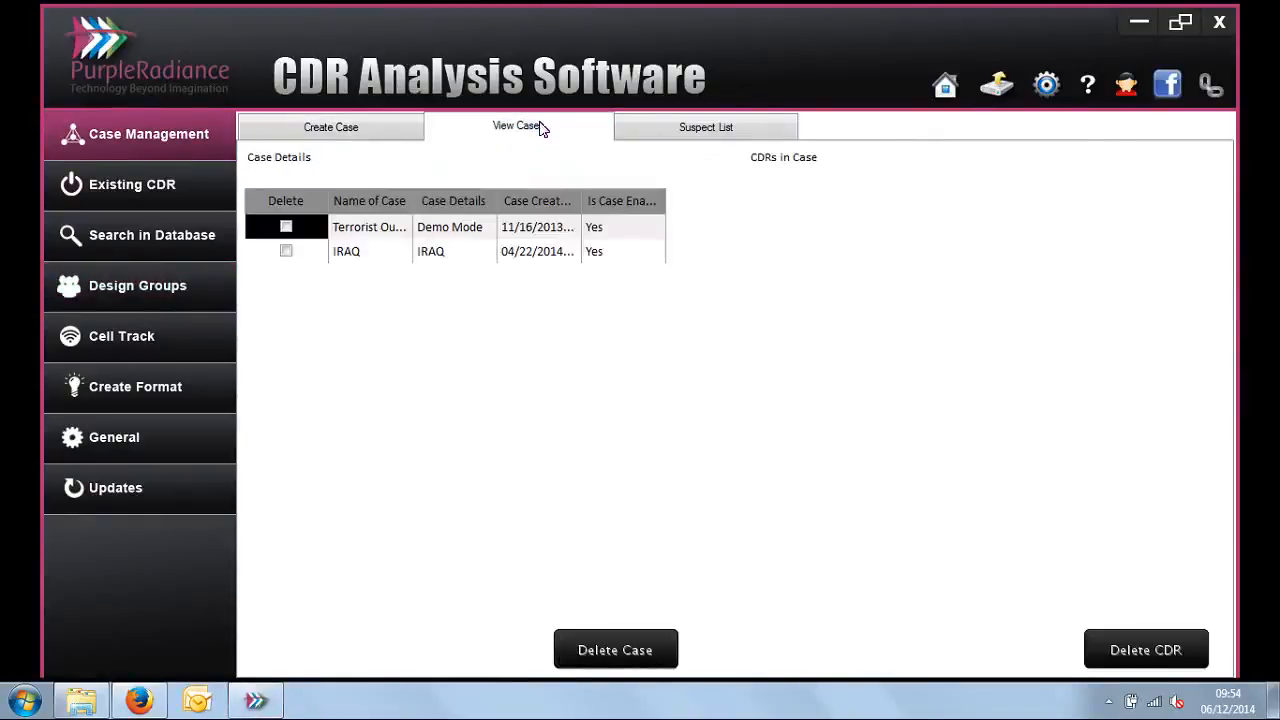
Step: Create a case named "murder in Paris" with the description "important"
left_click(320, 130)
left_click(445, 185)
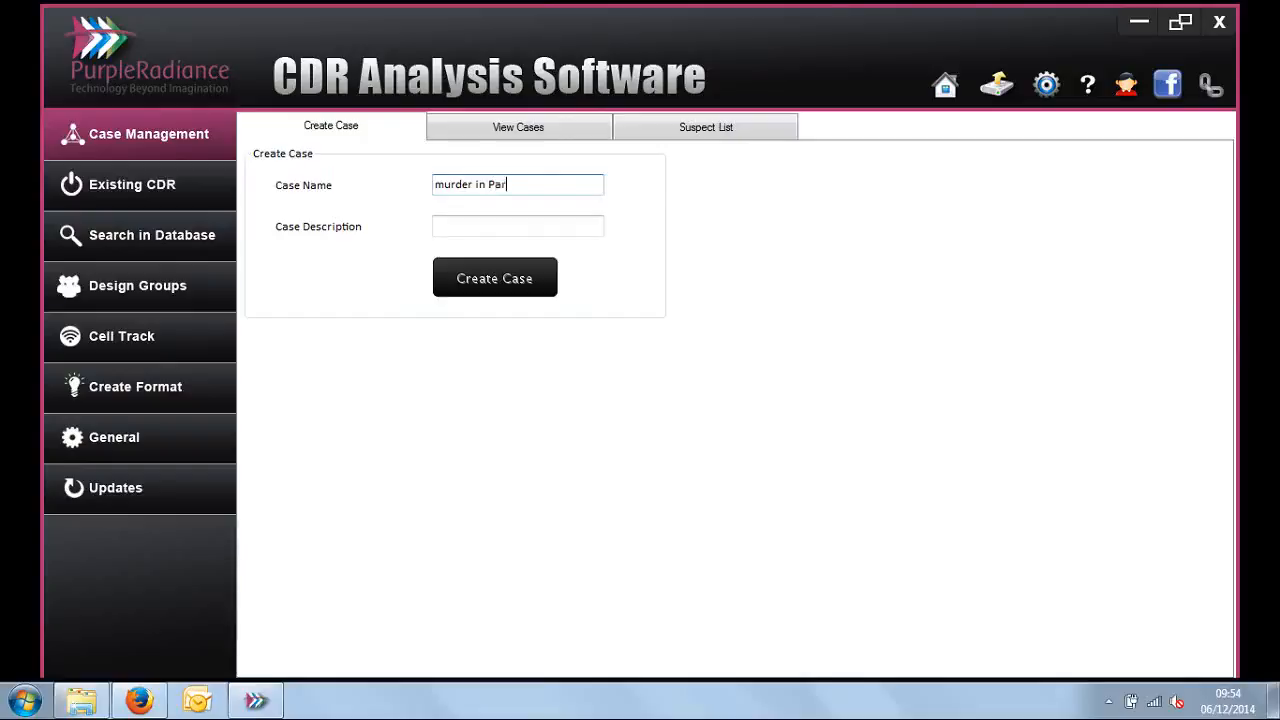
key("Tab")
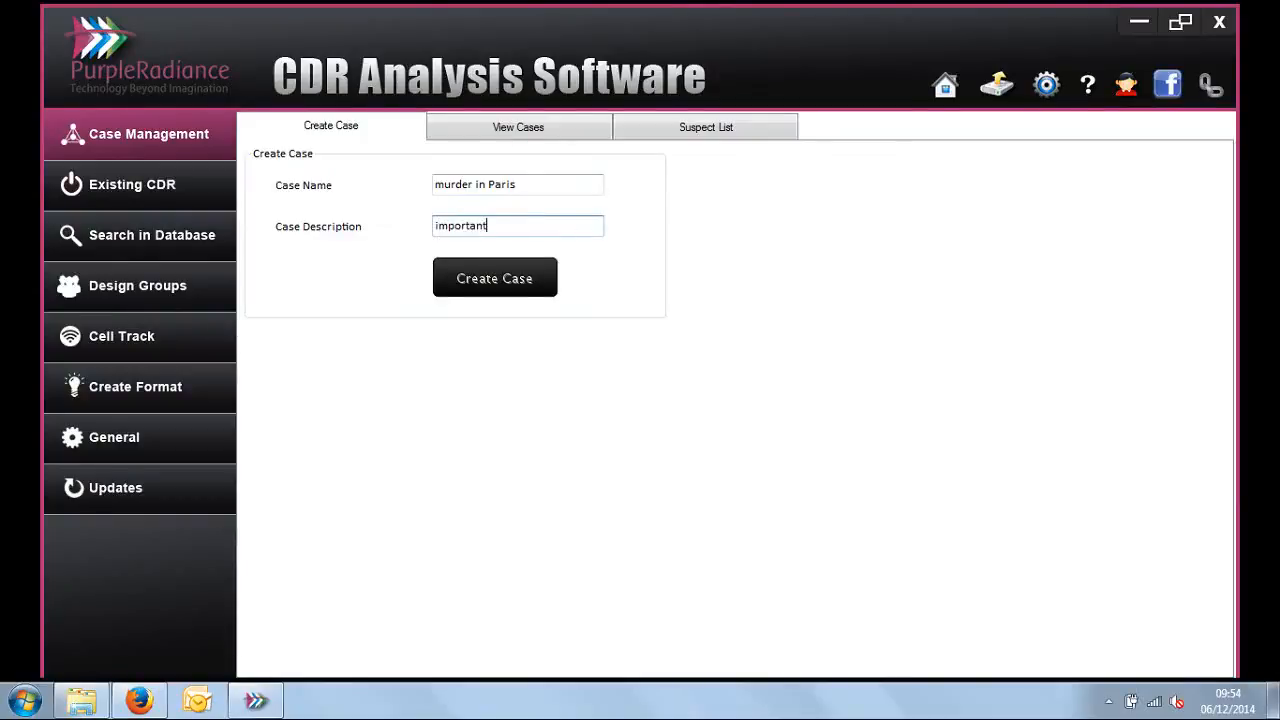
left_click(461, 290)
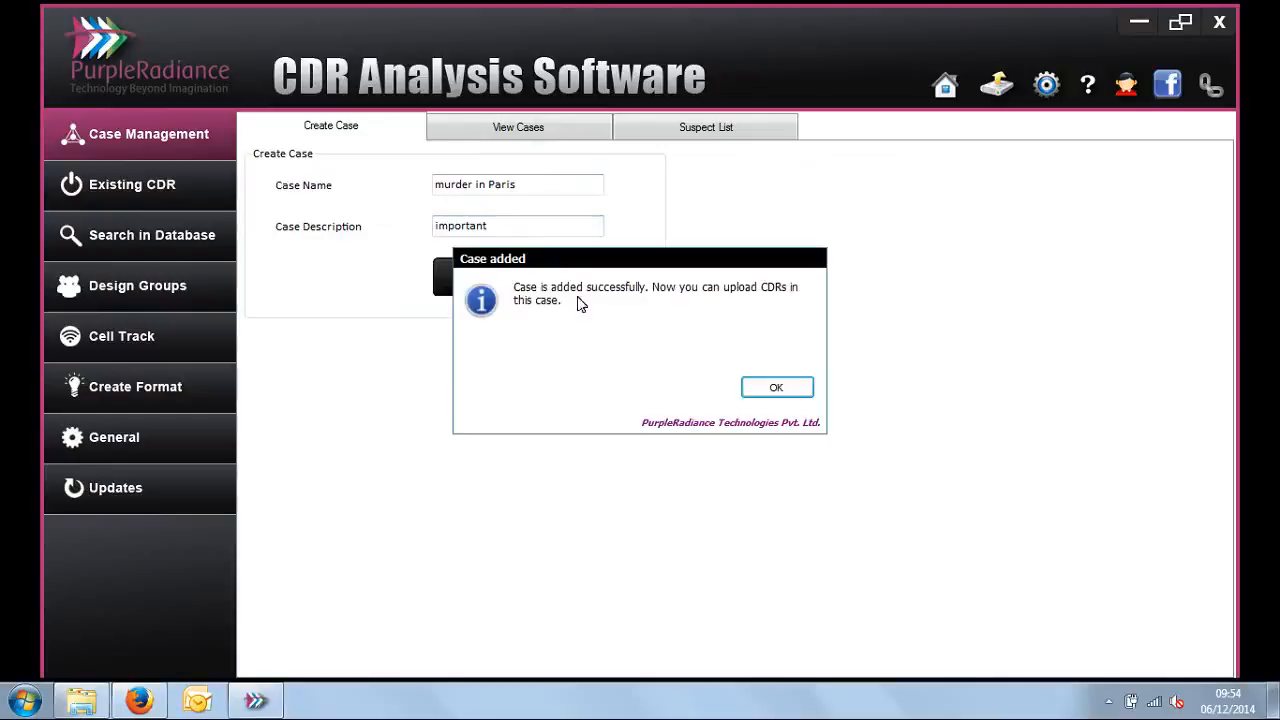
left_click(776, 388)
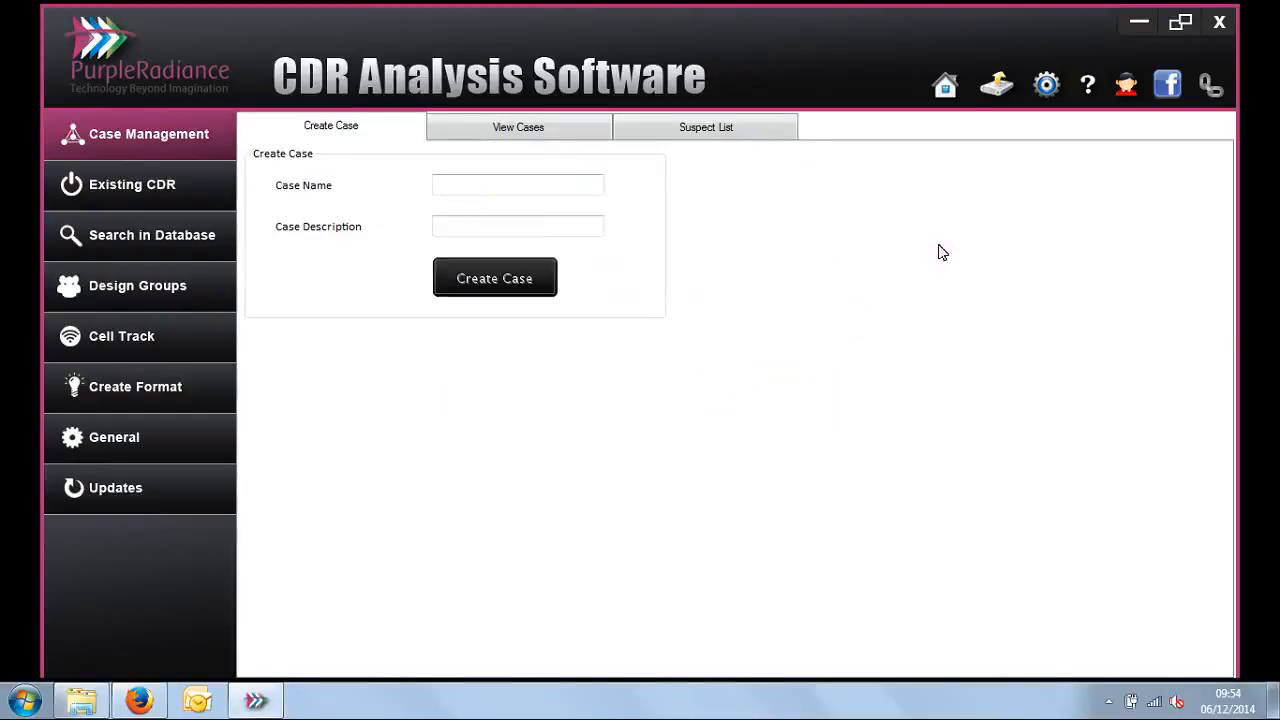
Step: Open the automatic CDR upload and choose the murder in Paris case, the Maharashtra & Goa circle and the Airtel provider
left_click(993, 88)
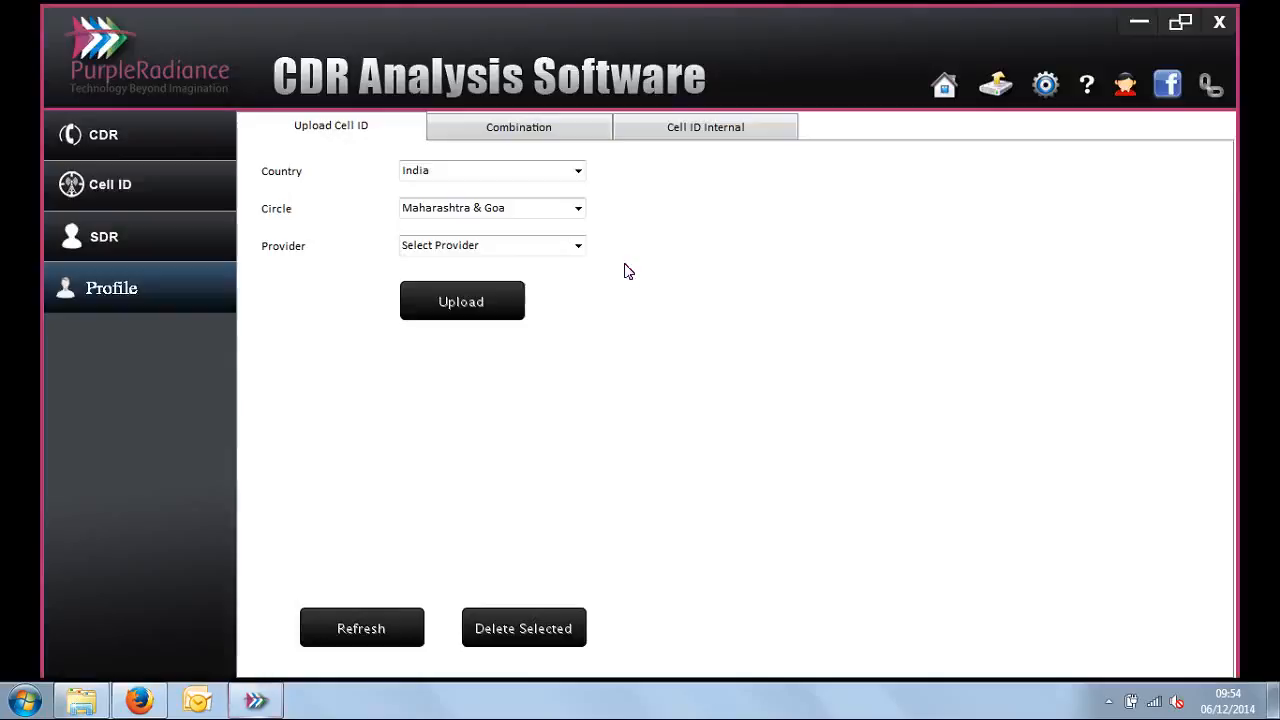
left_click(206, 134)
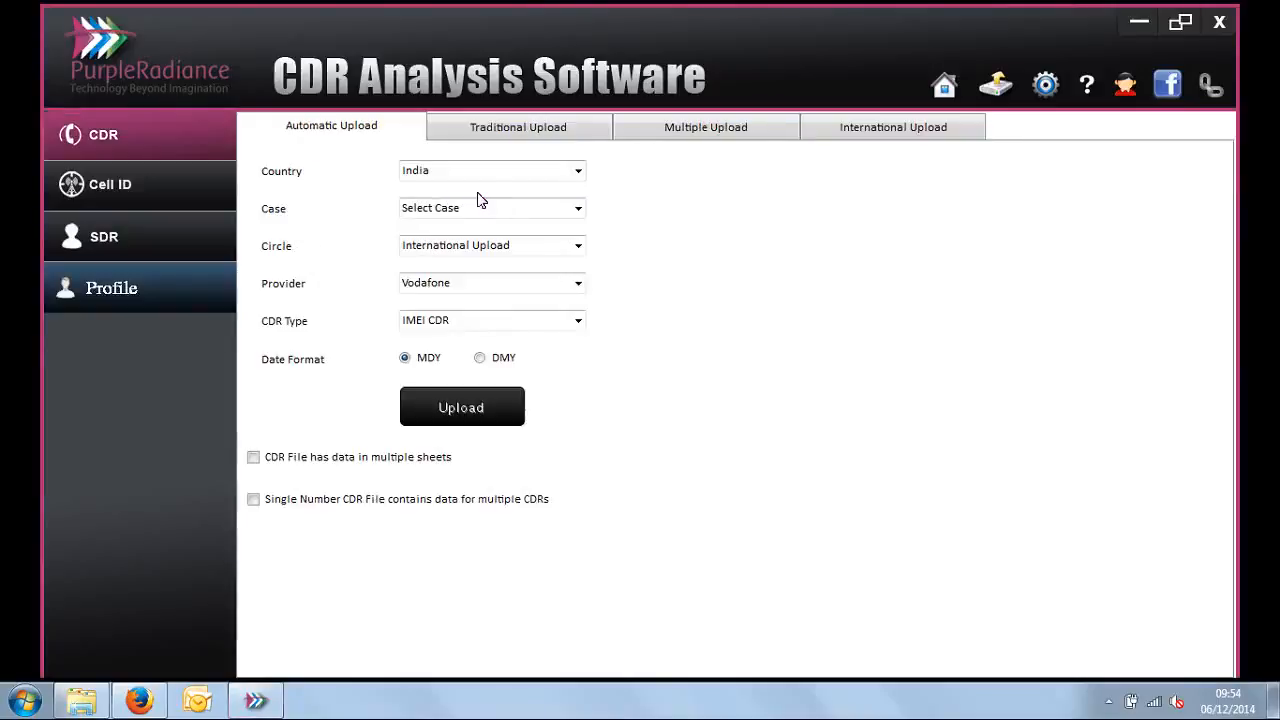
left_click(576, 209)
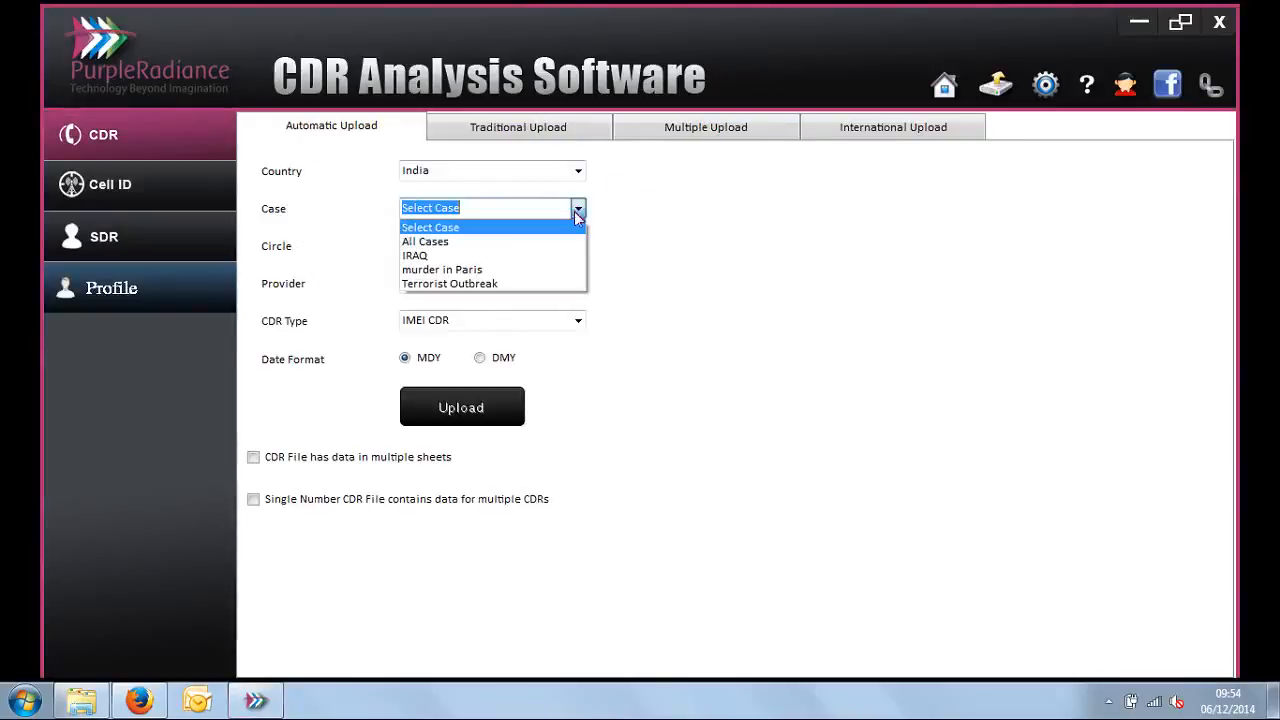
left_click(540, 270)
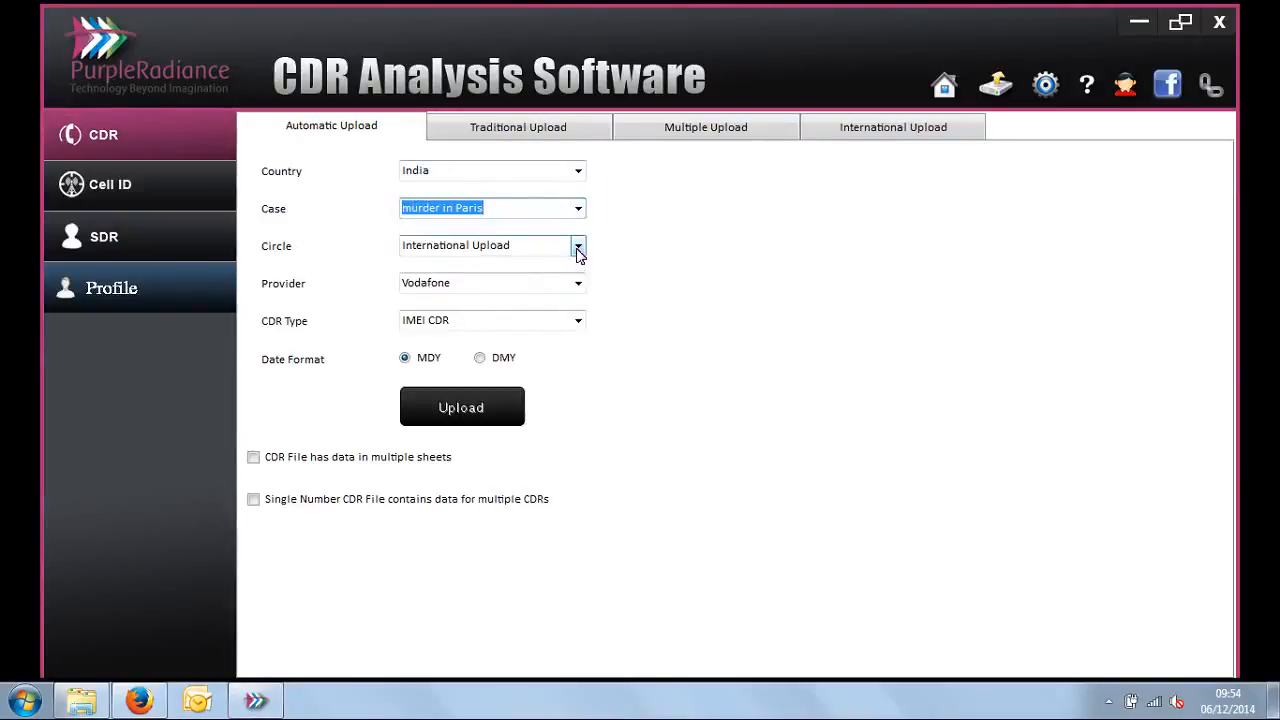
left_click(578, 247)
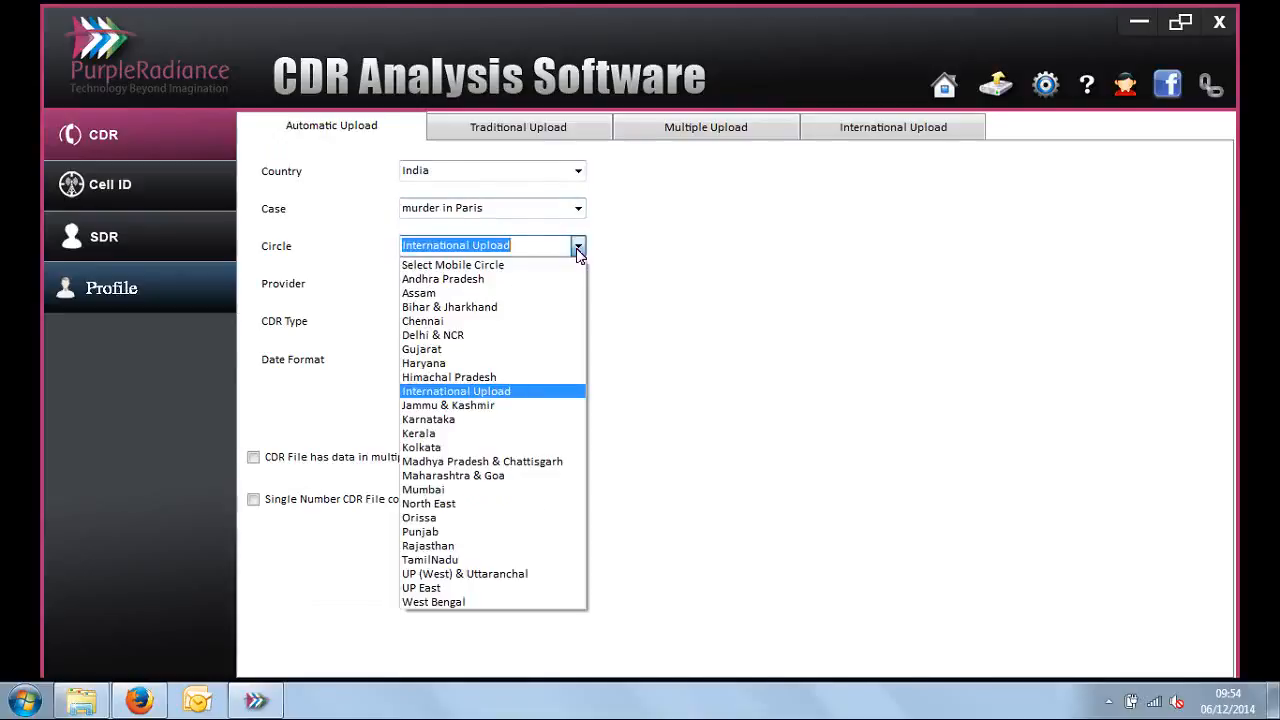
left_click(483, 477)
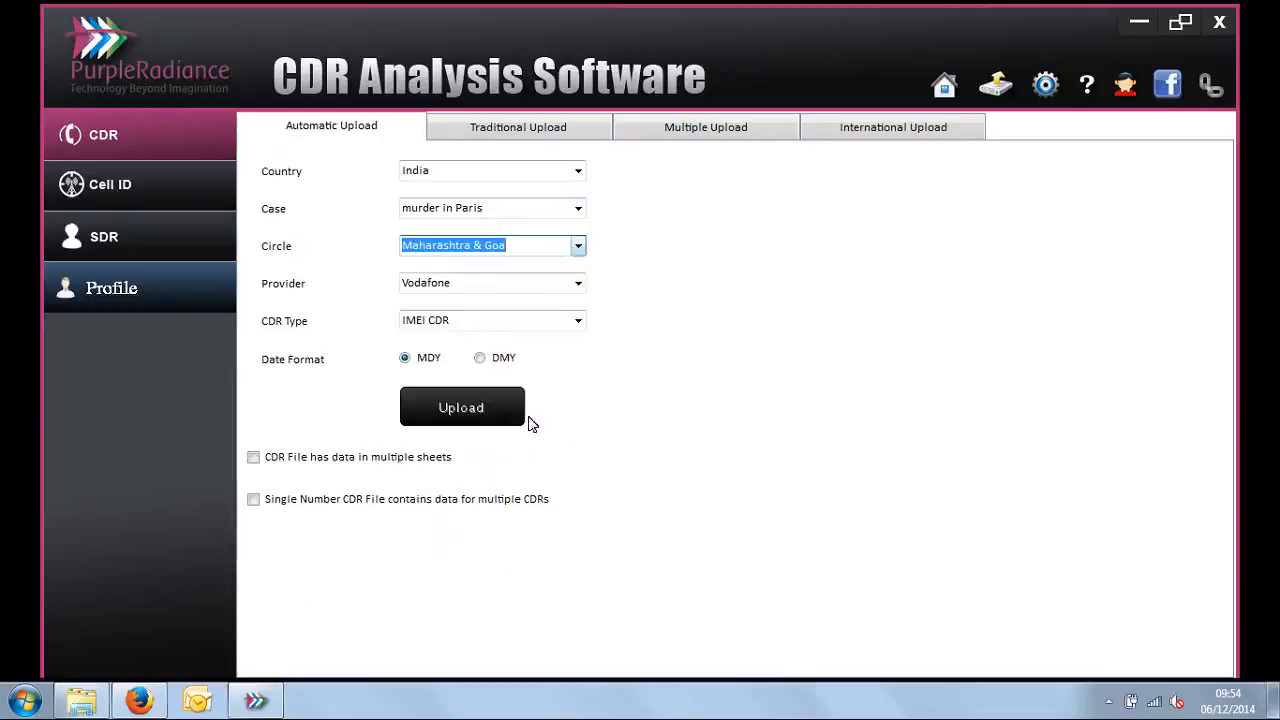
left_click(578, 286)
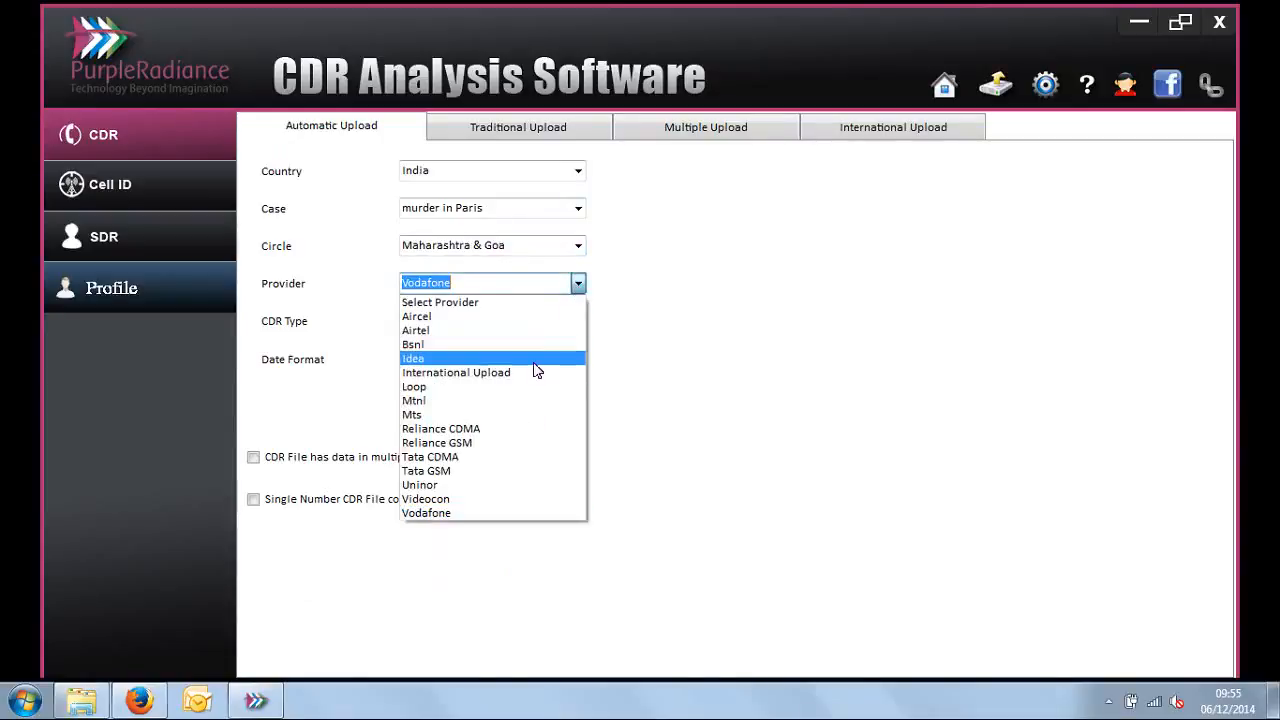
left_click(533, 330)
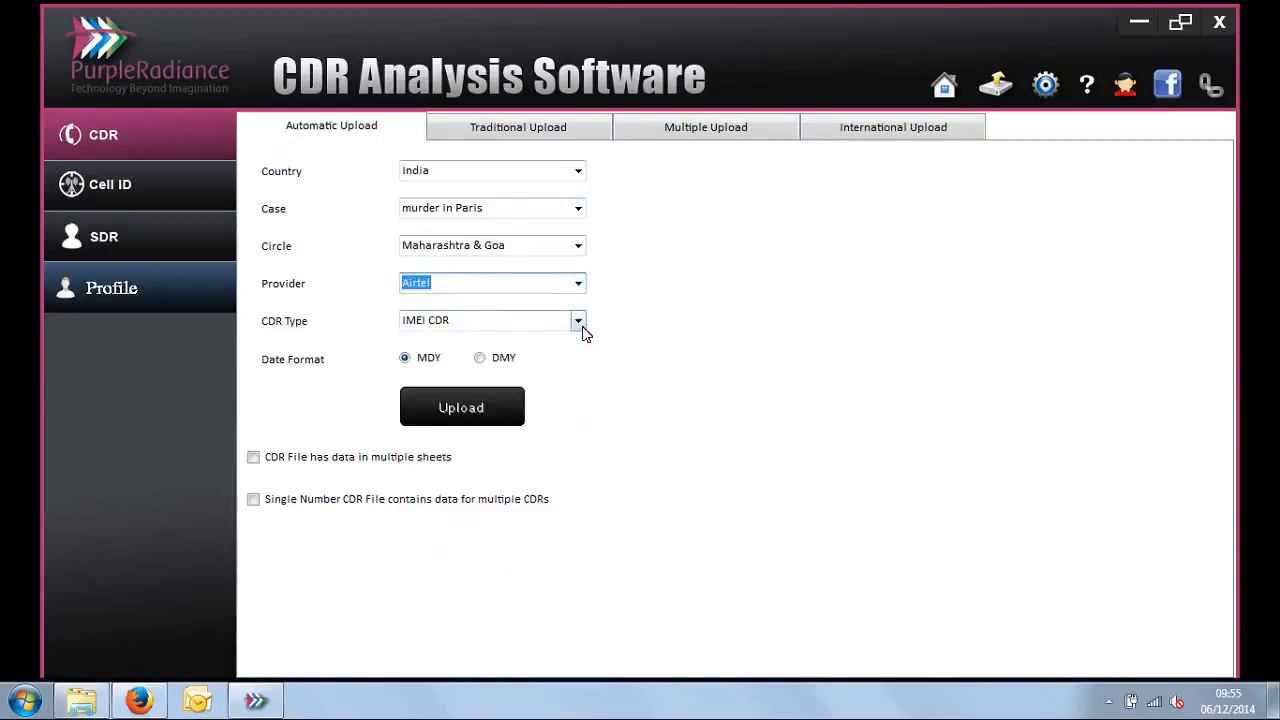
Step: Set the upload's circle to Bihar & Jharkhand and its CDR type to Single Number CDR
left_click(578, 245)
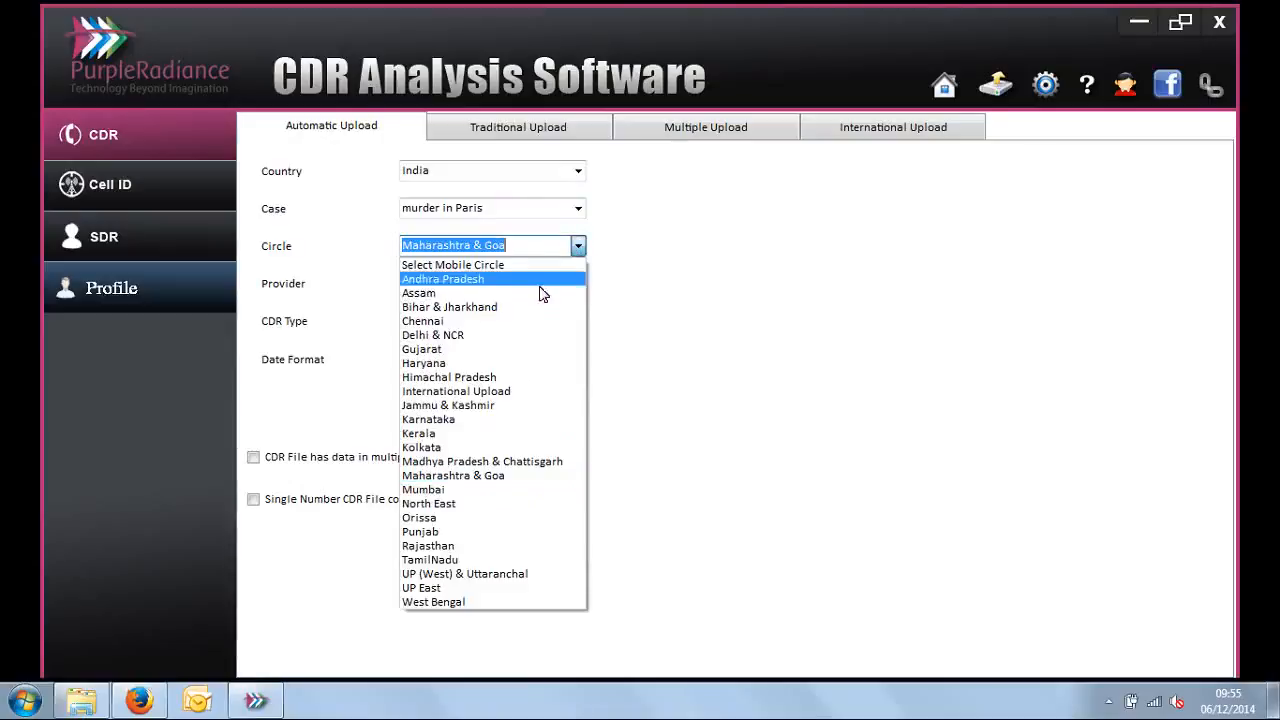
left_click(537, 306)
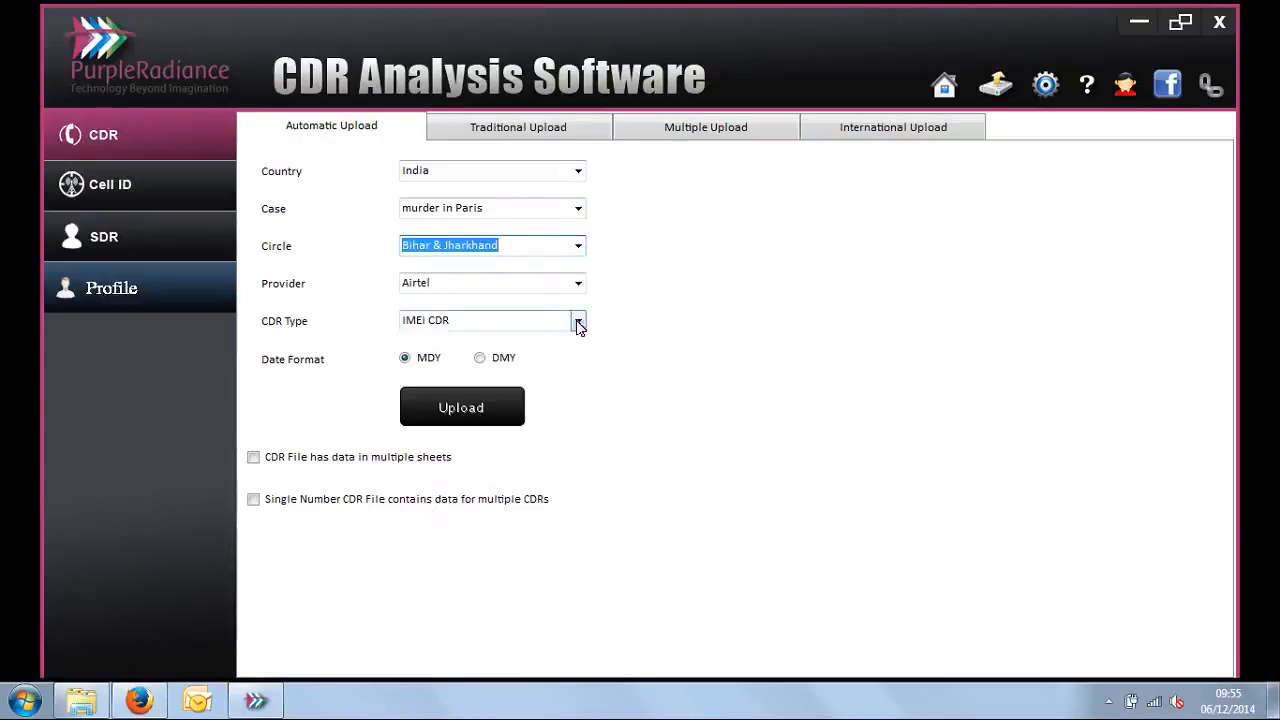
left_click(578, 320)
left_click(548, 340)
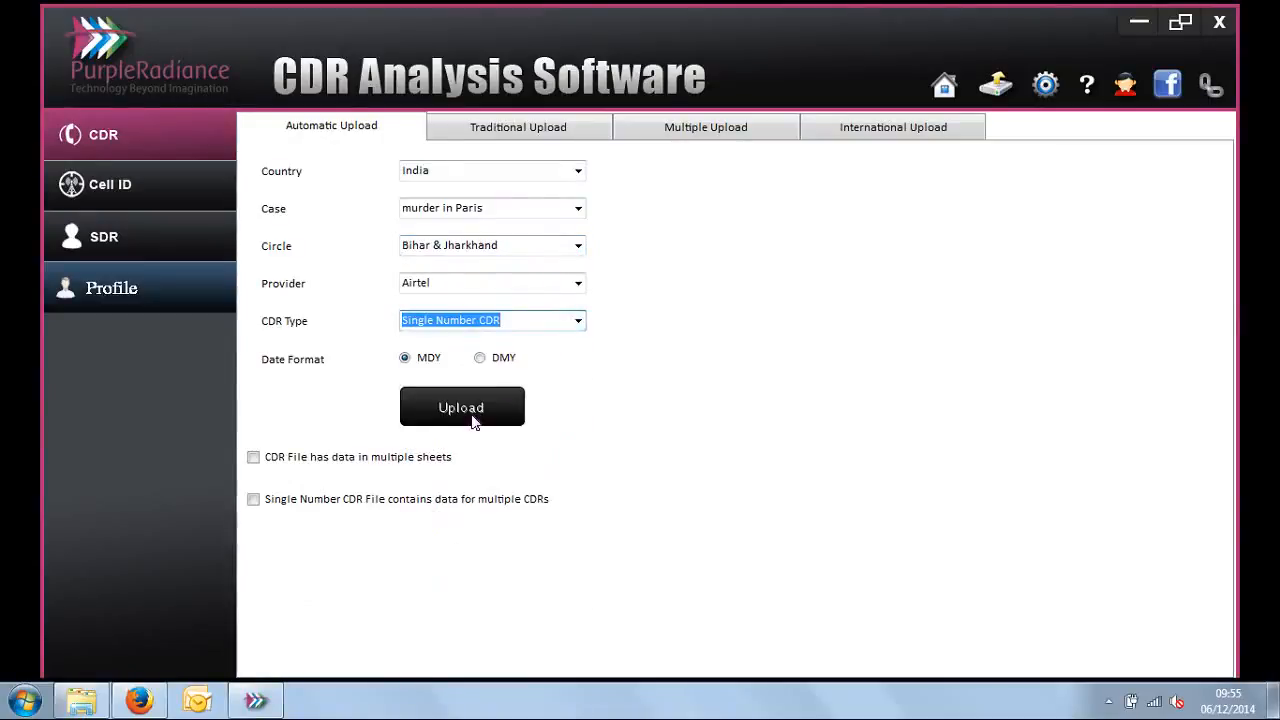
Step: Start the CDR upload and browse to the PuRPLe folder inside folder 3 on Local Disk (E:)
left_click(515, 410)
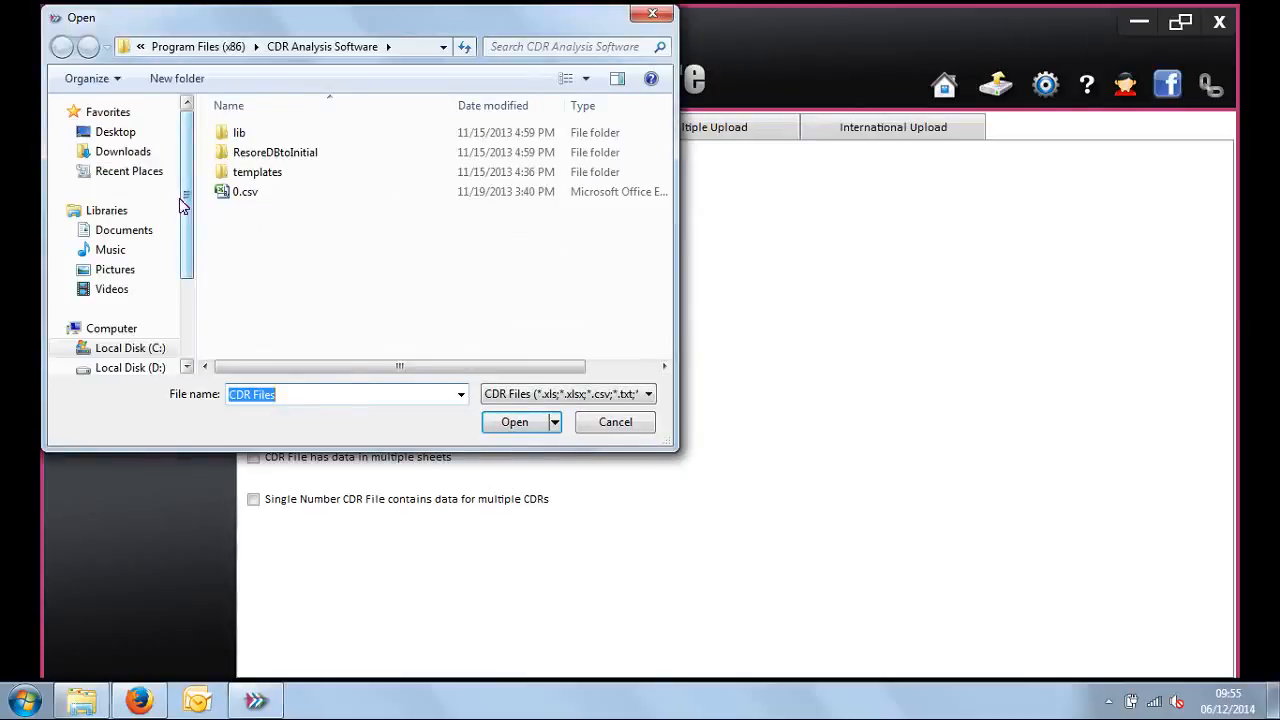
left_click_drag(186, 198, 190, 278)
left_click(141, 264)
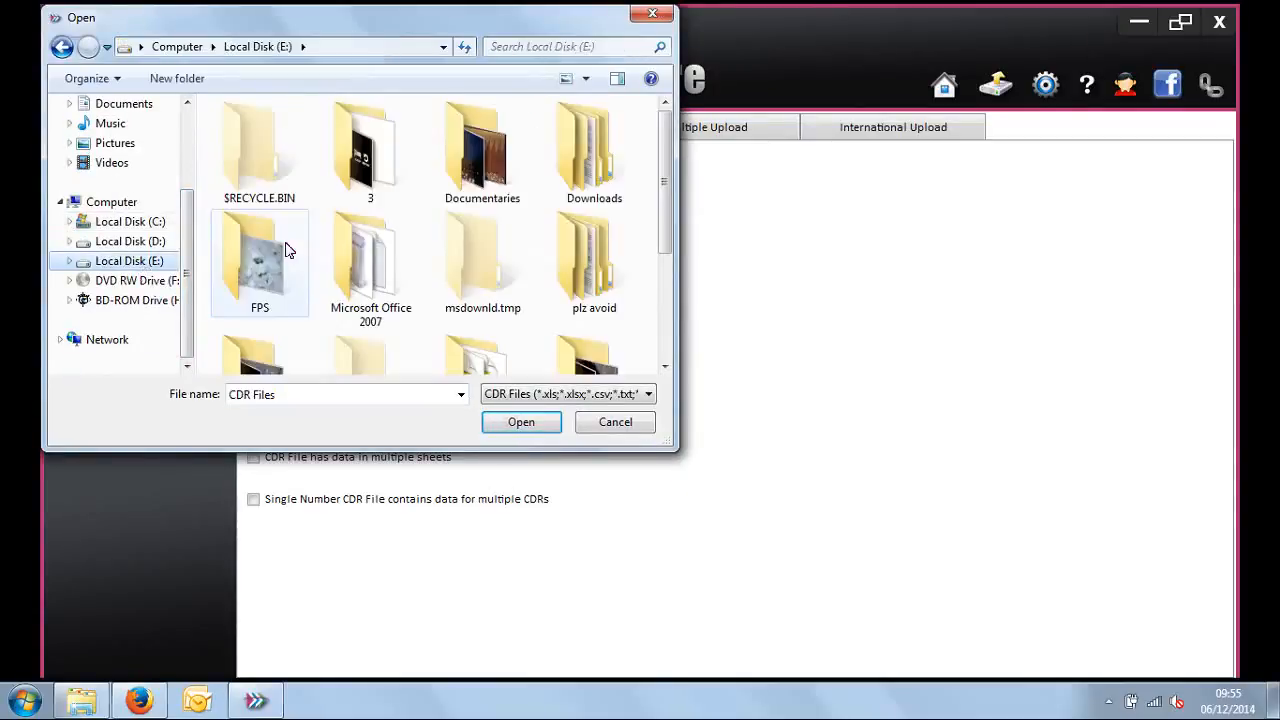
double_click(373, 181)
key("n")
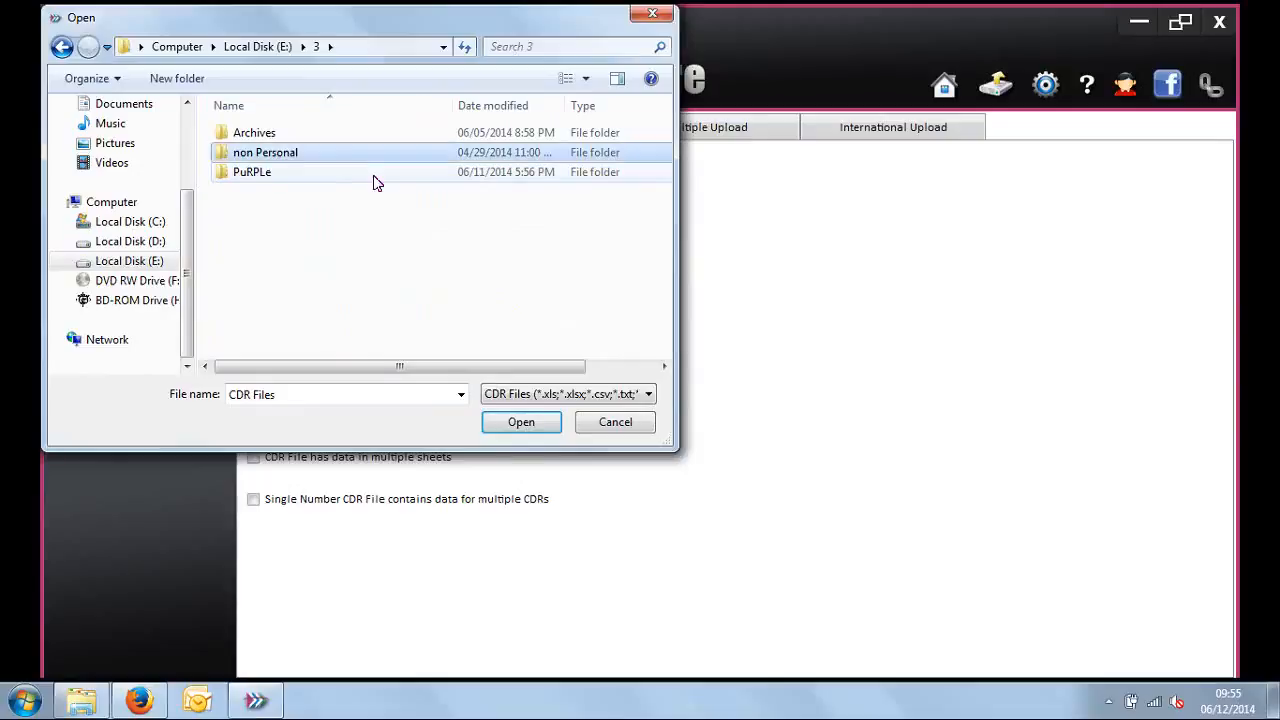
key("p")
key("Return")
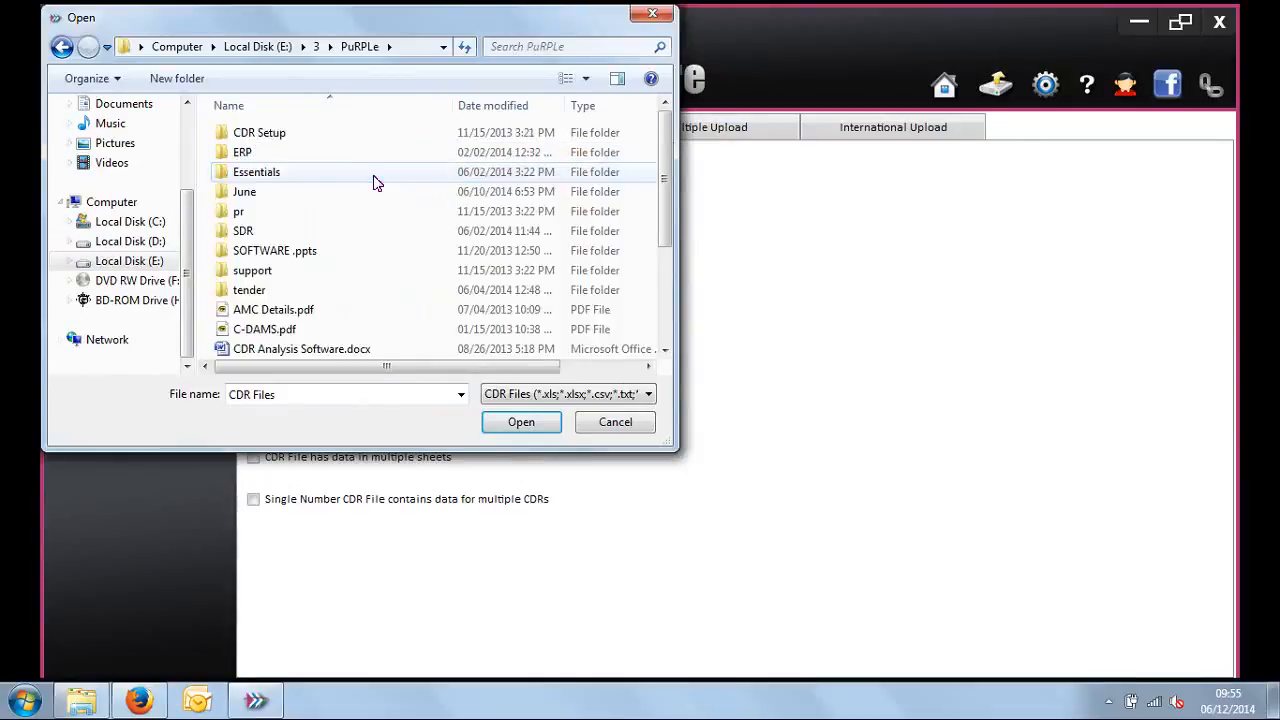
key("c")
key("Return")
key("c")
key("Return")
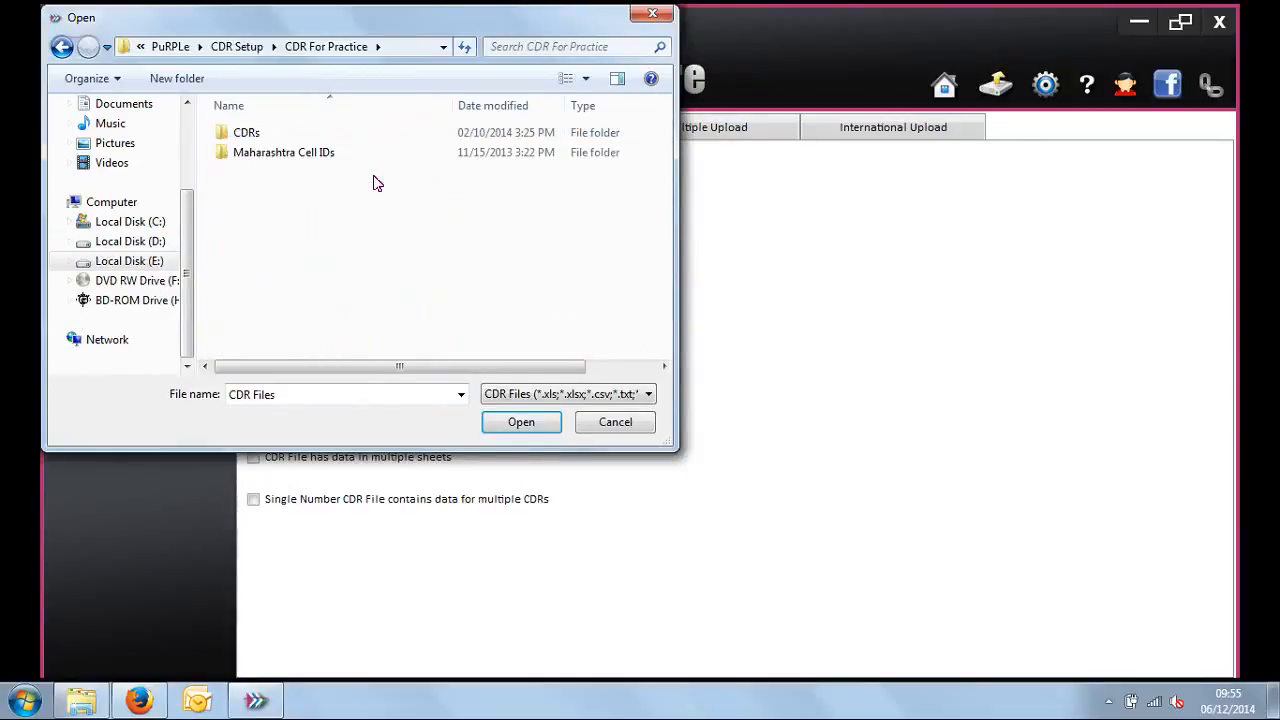
key("c")
key("Return")
key("Down")
key("Down")
key("Down")
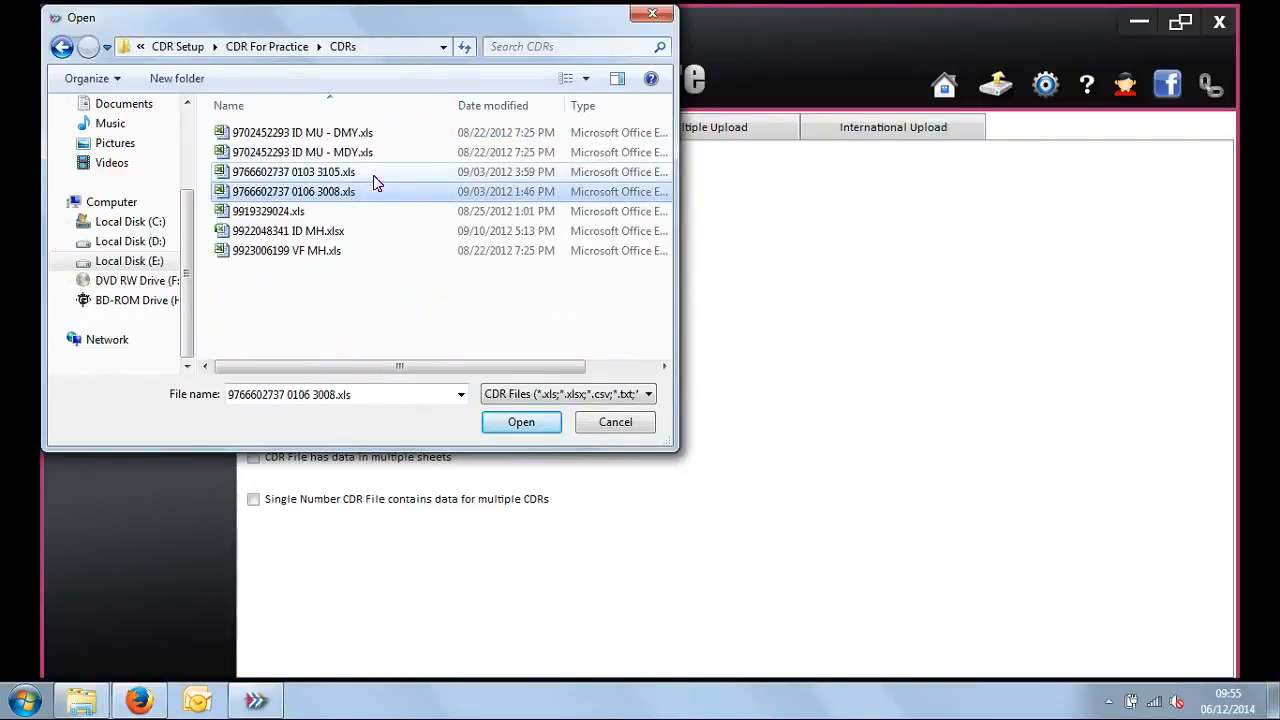
key("BackSpace")
key("BackSpace")
key("BackSpace")
key("BackSpace")
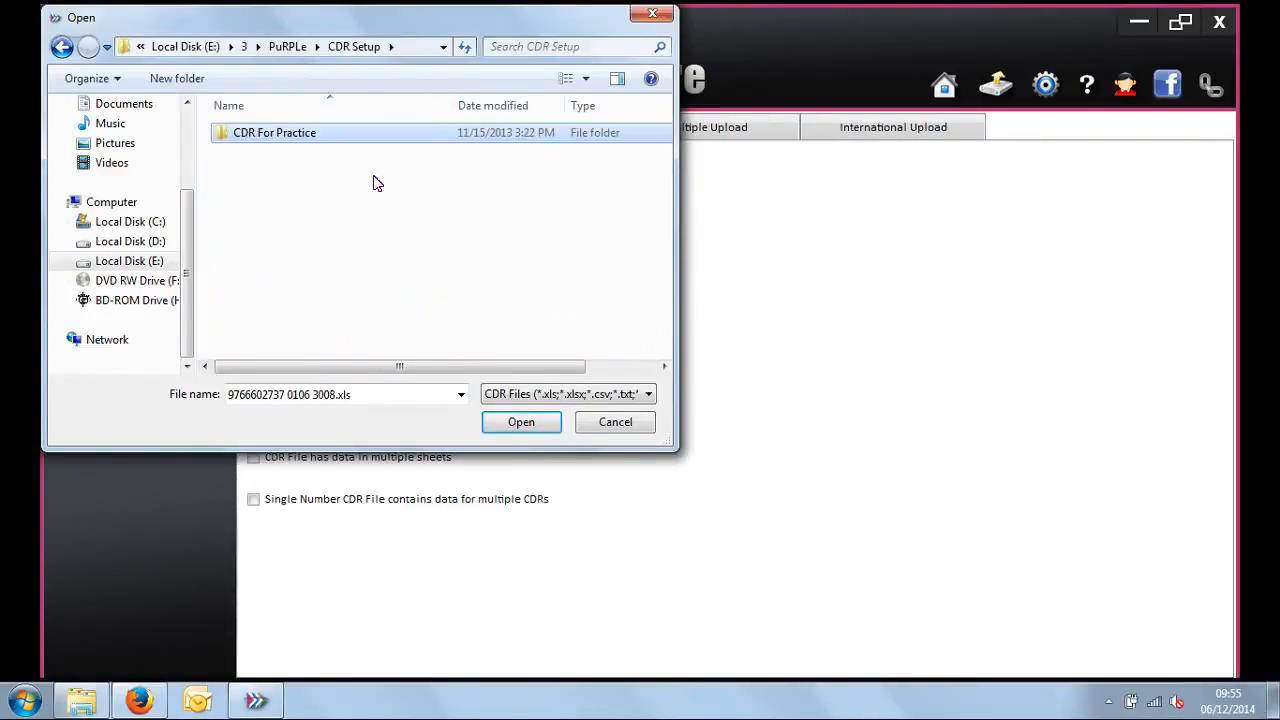
Step: Browse to the FILE FOR PRESENTATITON folder inside the Essentials folder
key("Down")
key("Down")
key("Return")
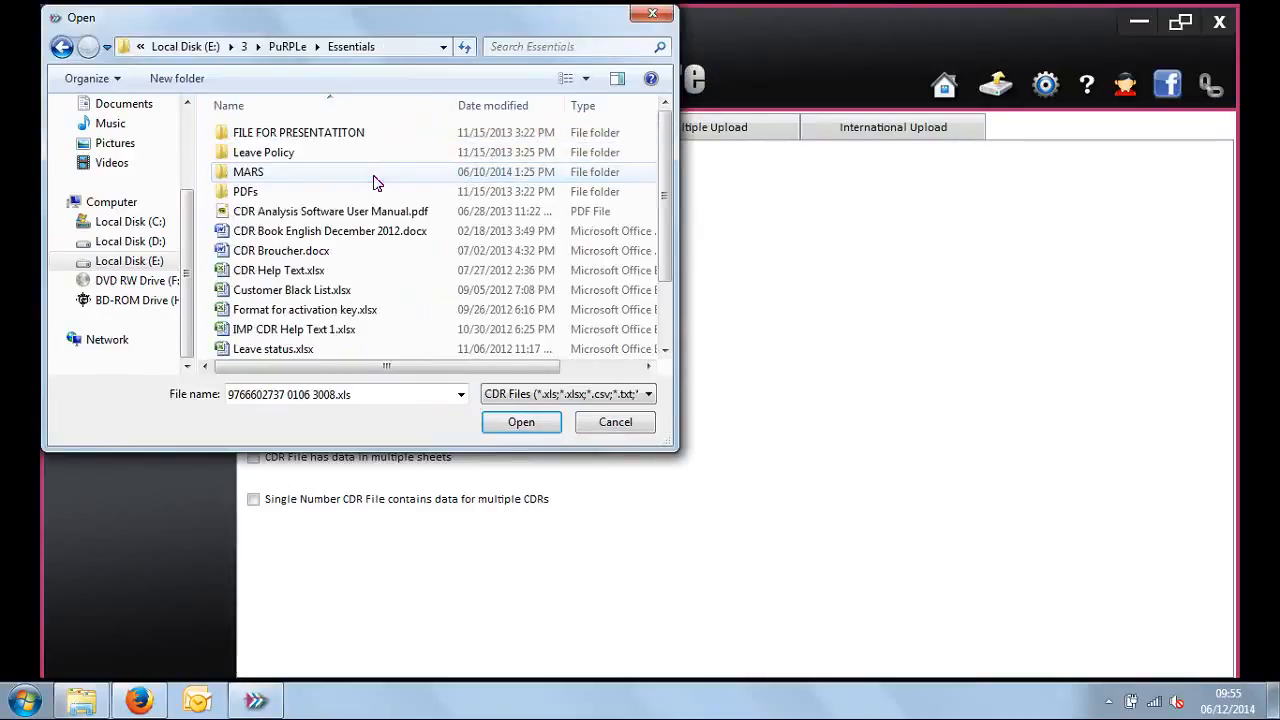
key("Down")
key("Return")
key("Down")
key("Down")
Step: Upload the first DEMO BIHAR call record file from the DEMO SINGLE NUMBER CDR folder and close the upload report
key("Down")
key("Up")
key("Up")
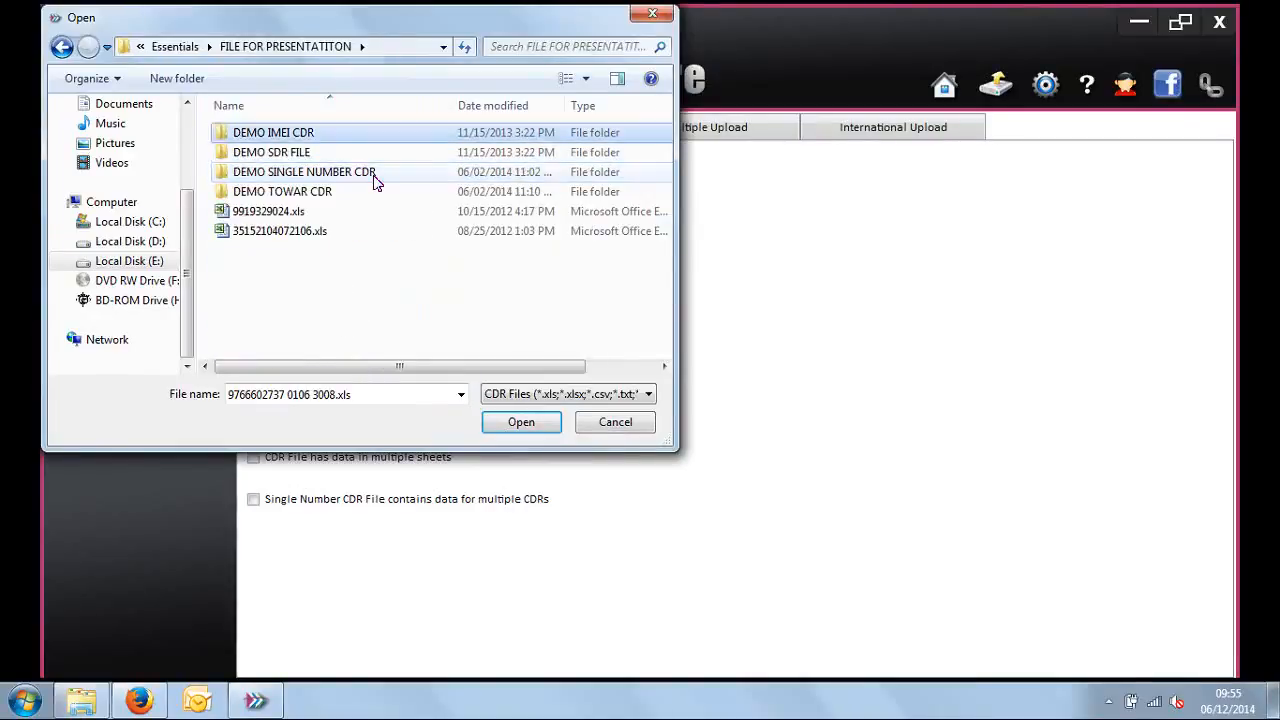
key("Down")
key("Down")
key("Return")
key("Down")
key("Down")
key("Down")
key("Down")
key("Down")
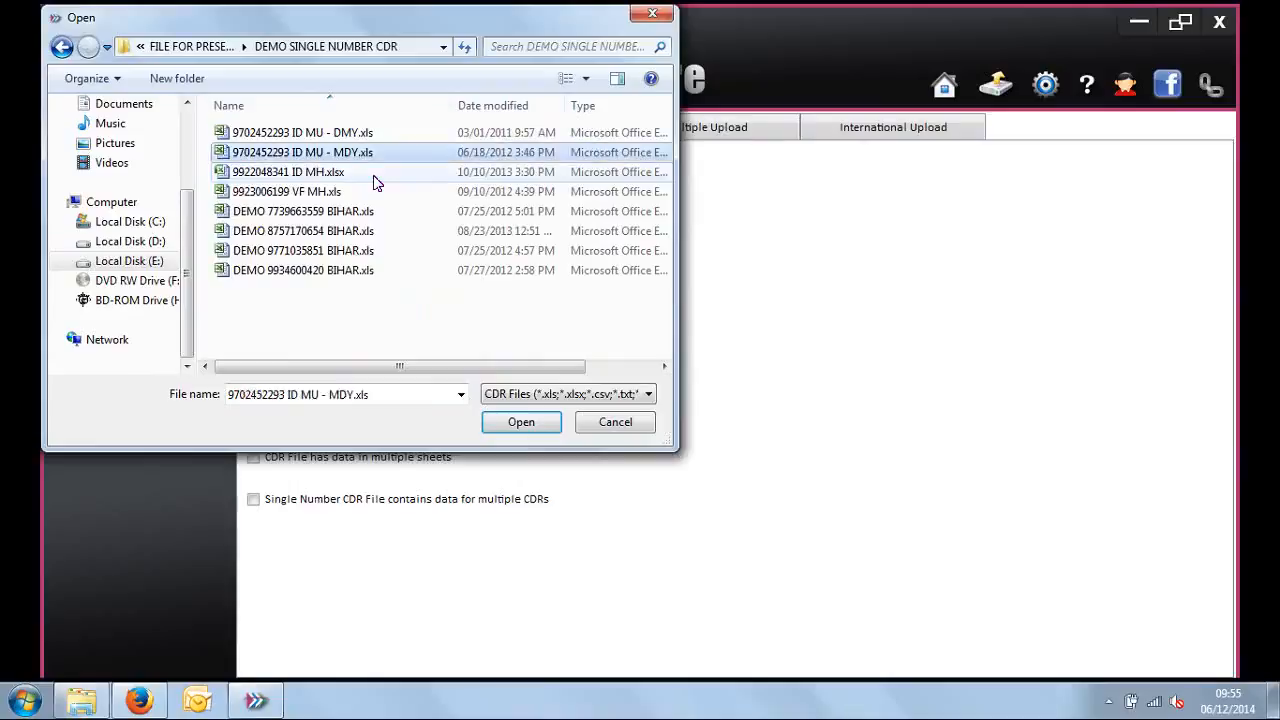
key("Return")
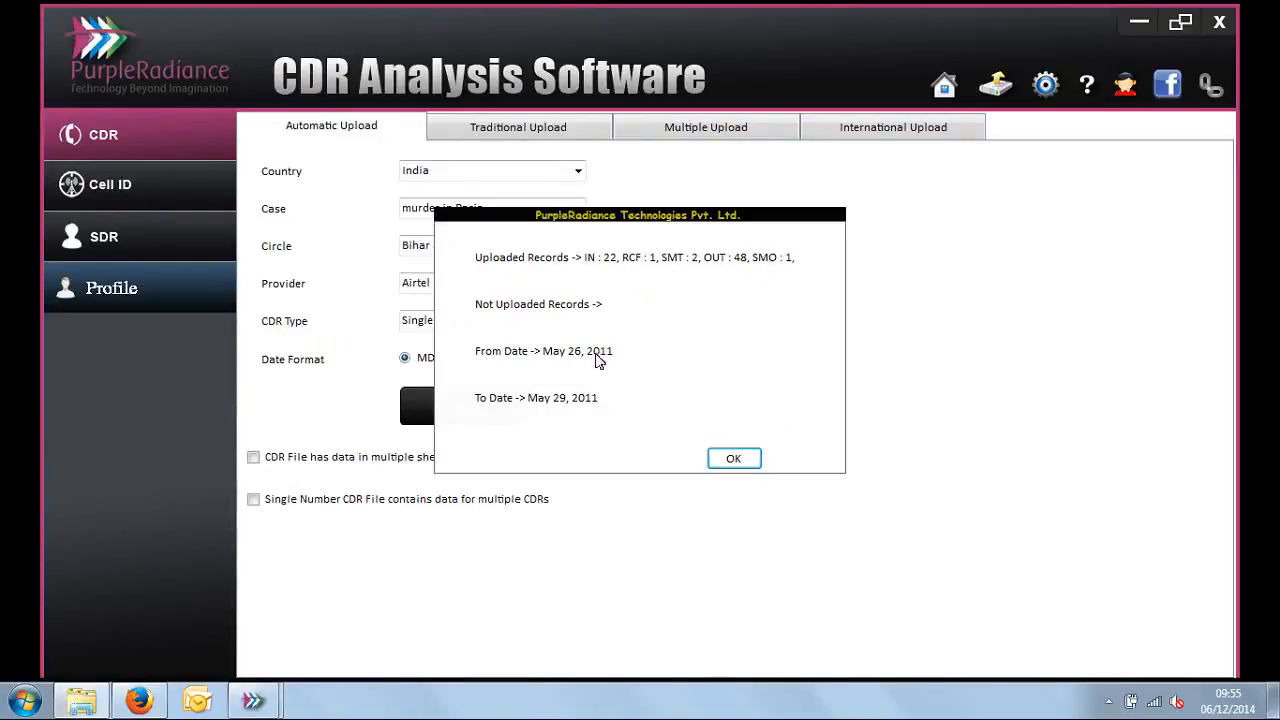
left_click(757, 464)
Step: Return to the Single Number analysis and select the murder in Paris case with Airtel as the provider
left_click(946, 88)
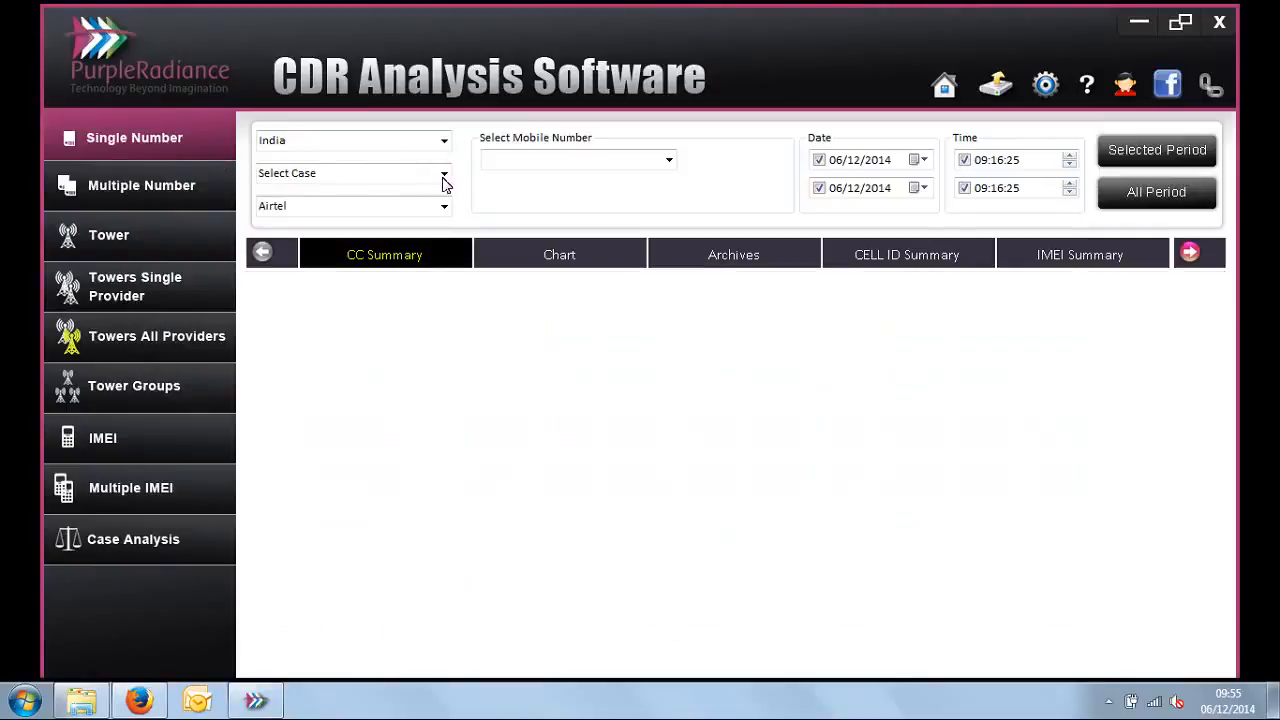
left_click(444, 175)
left_click(417, 238)
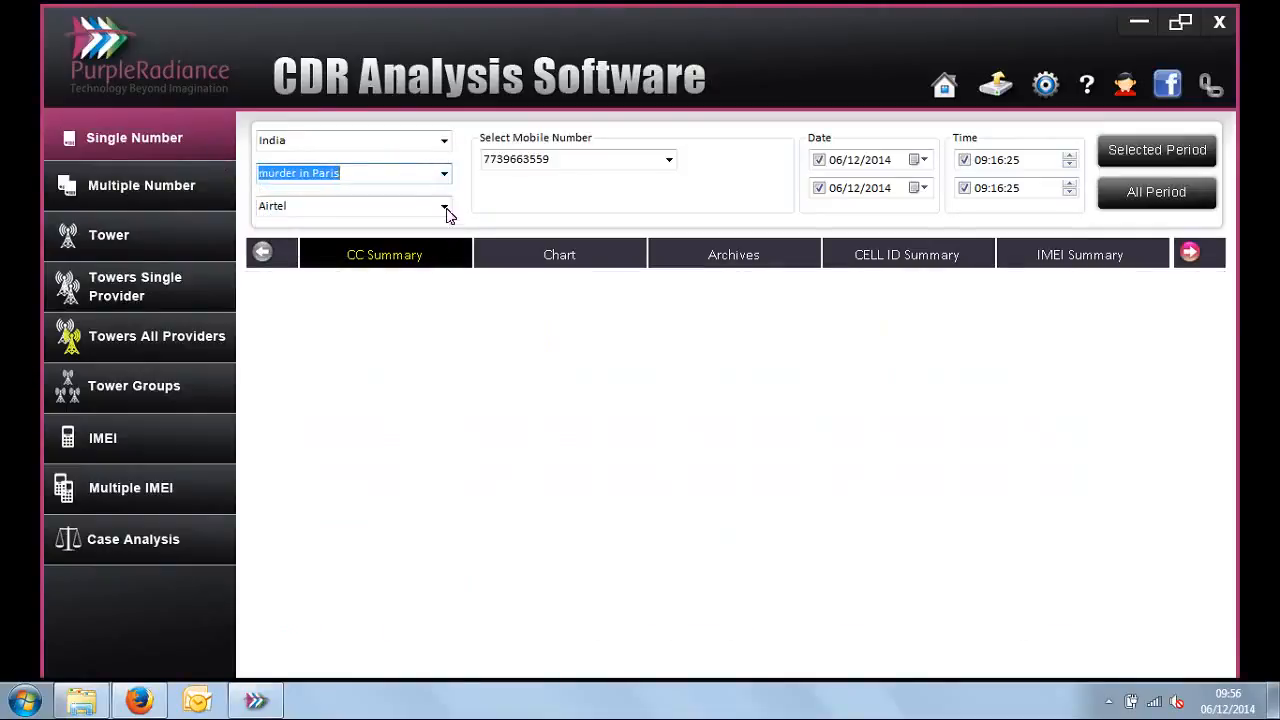
left_click(443, 206)
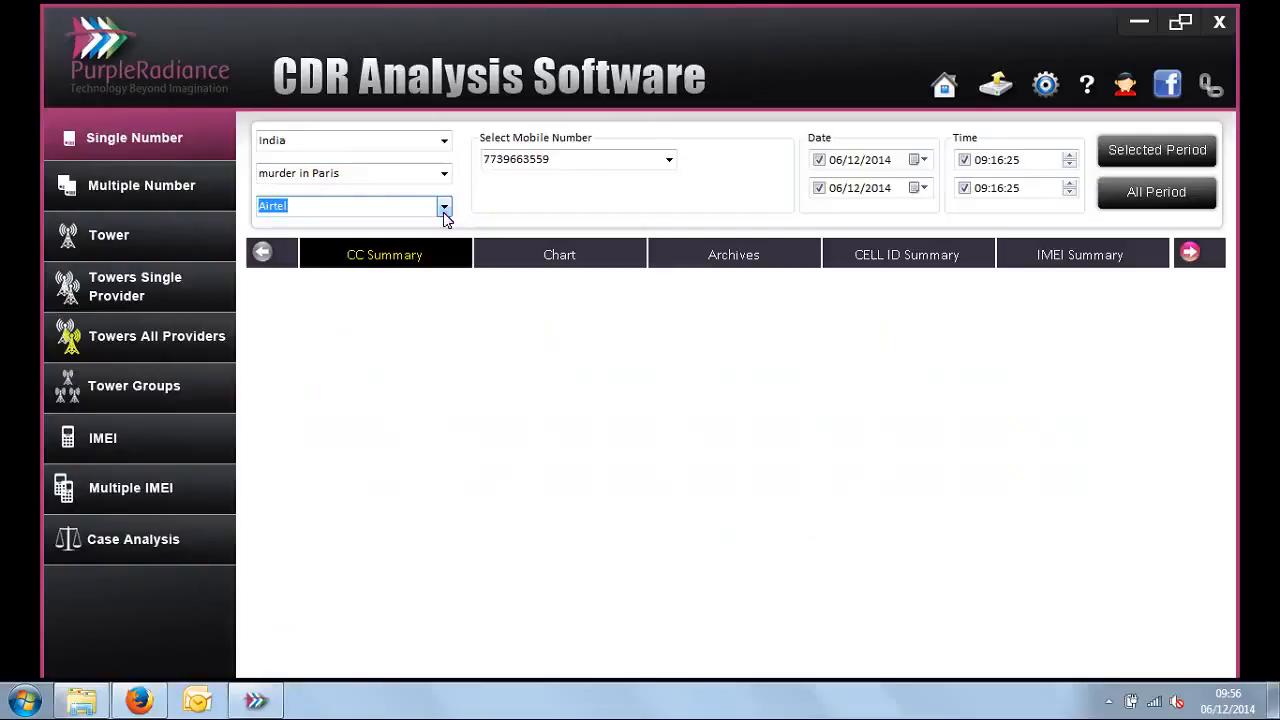
Step: Run the all-period call summary for the murder in Paris case with Airtel and widen the Level Code column
left_click(443, 210)
left_click(430, 268)
left_click(1178, 196)
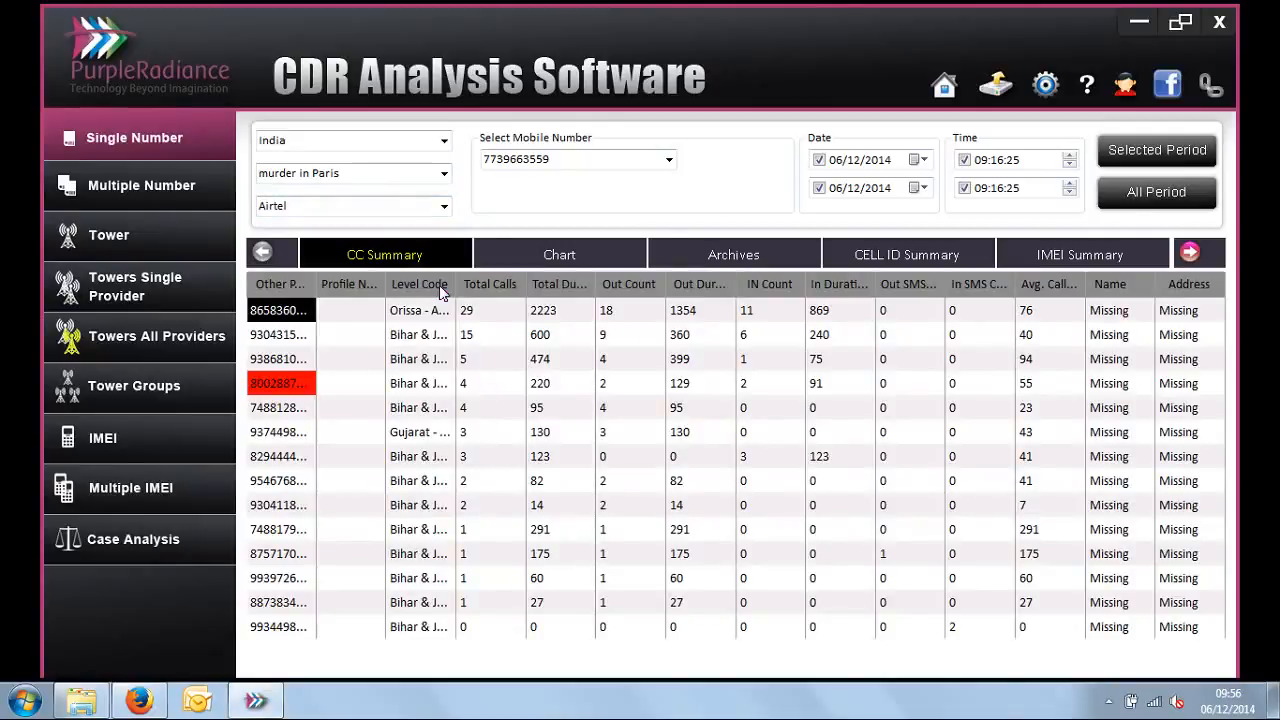
left_click_drag(458, 284, 498, 284)
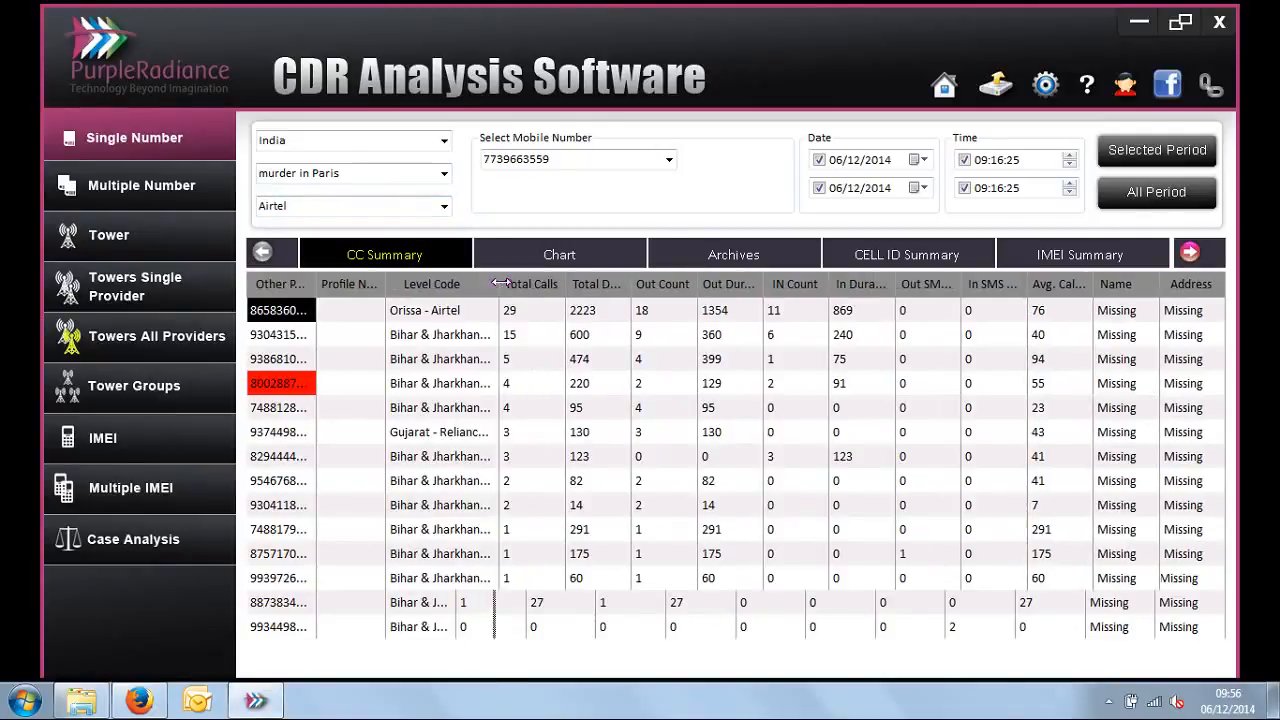
Step: View the existing single number CDRs in the settings and check which data sources the basic database search offers
left_click(1044, 86)
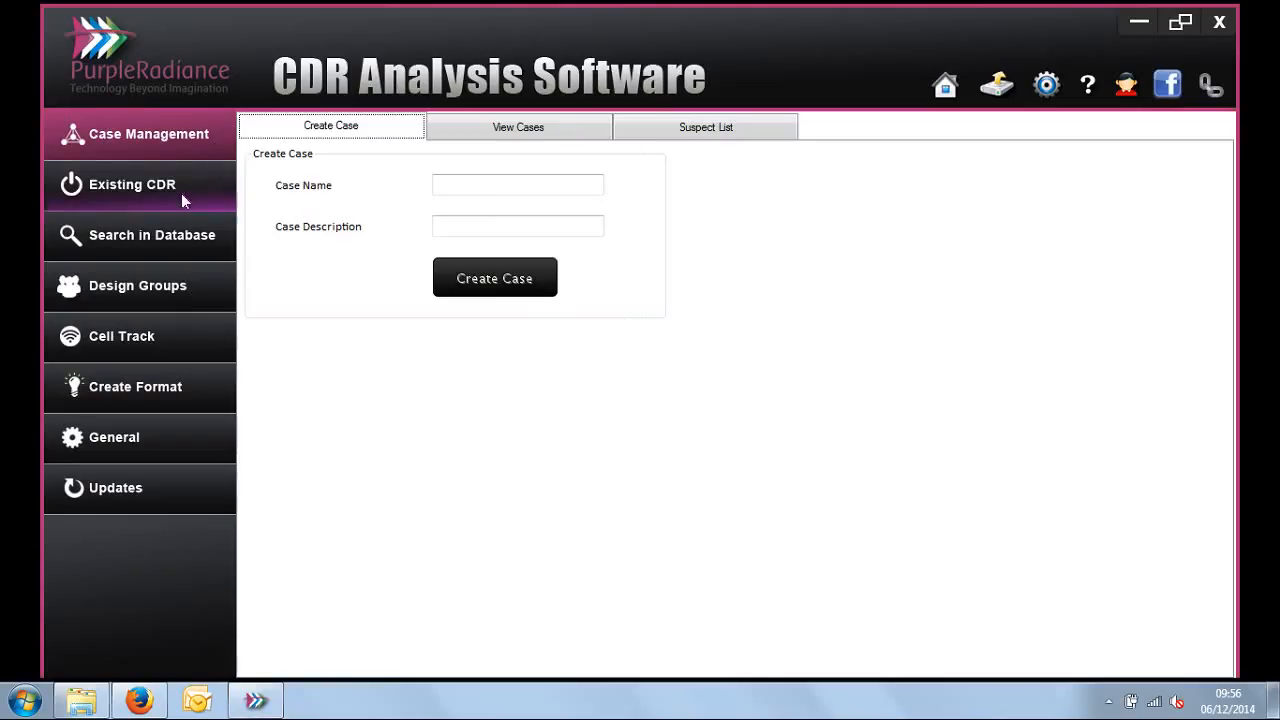
left_click(182, 196)
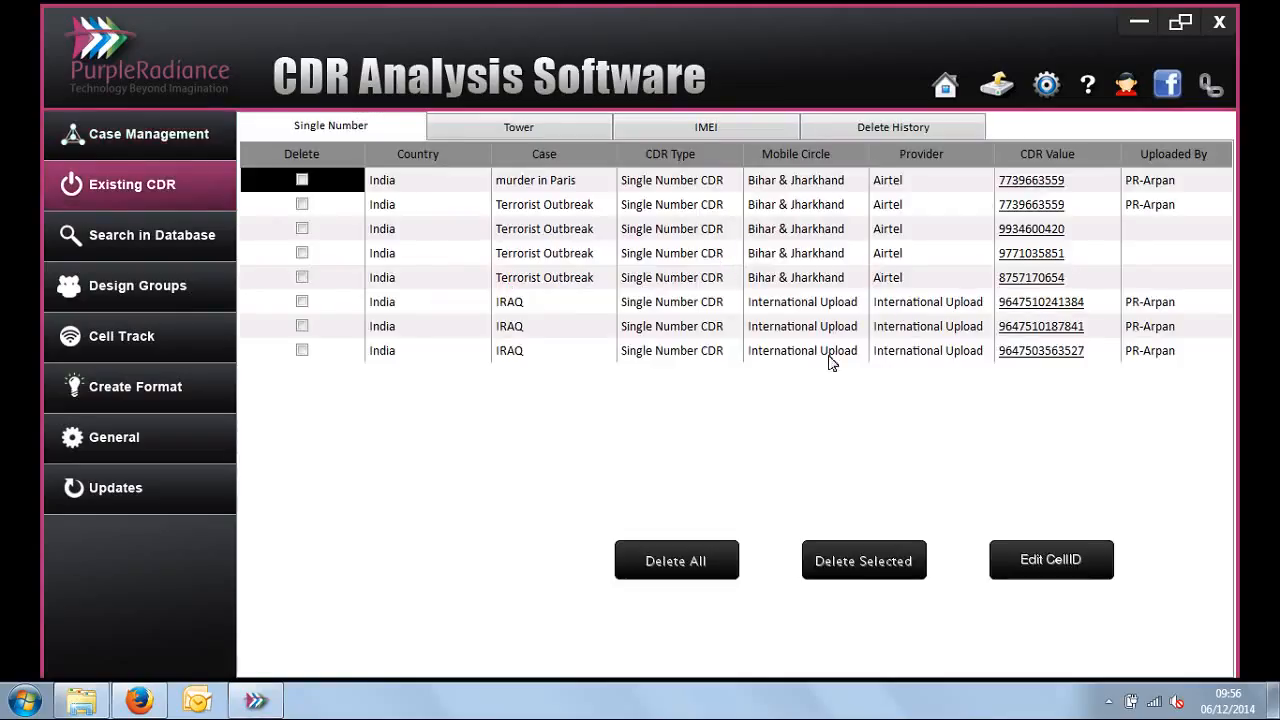
left_click(165, 258)
left_click(496, 228)
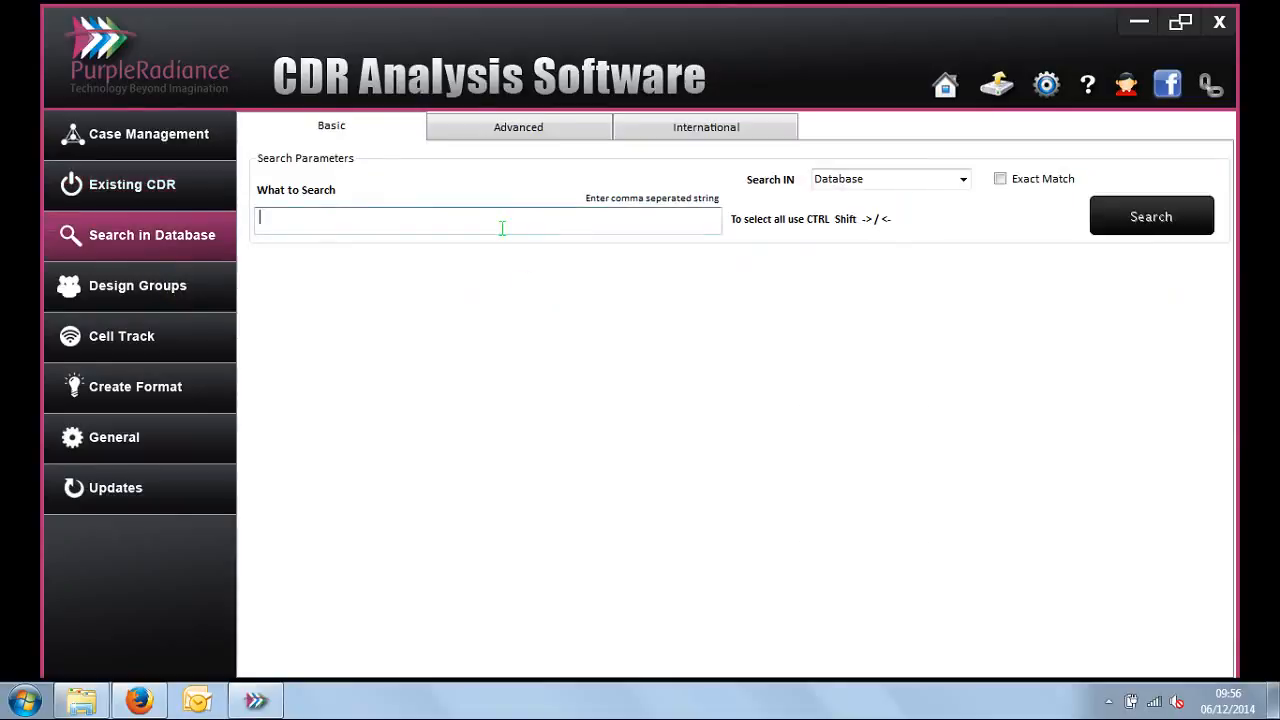
left_click(964, 184)
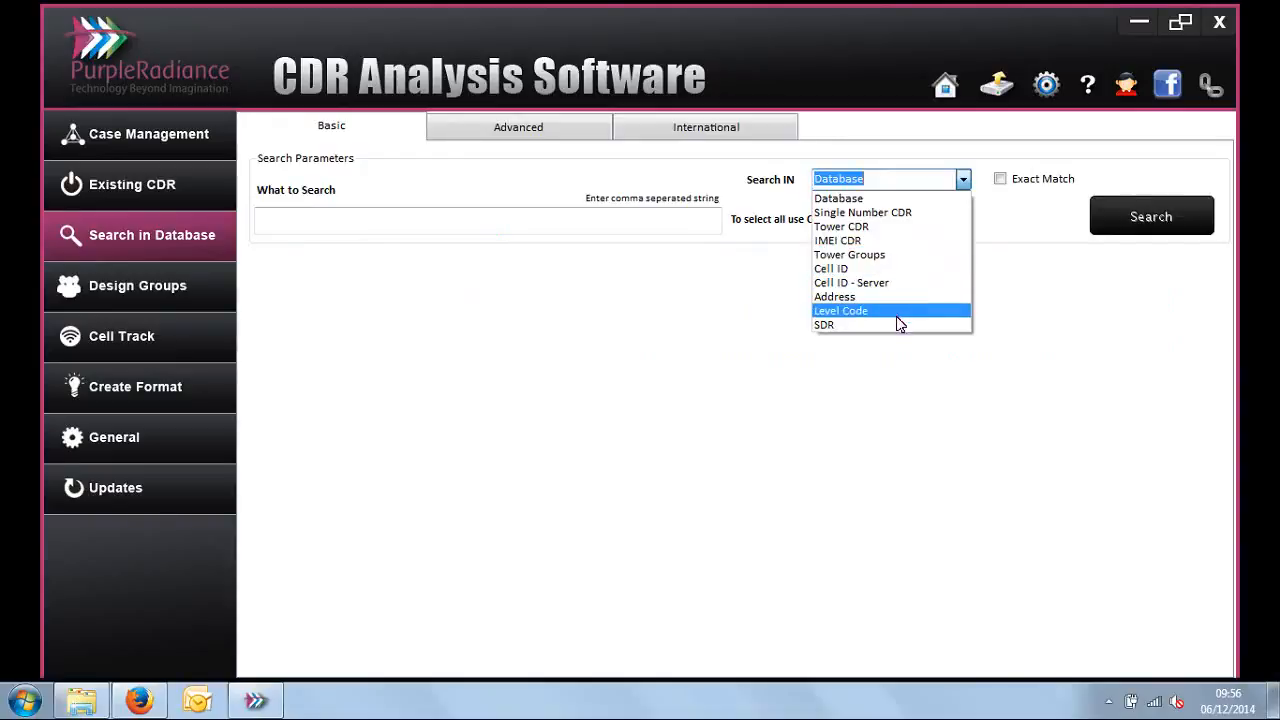
left_click(546, 138)
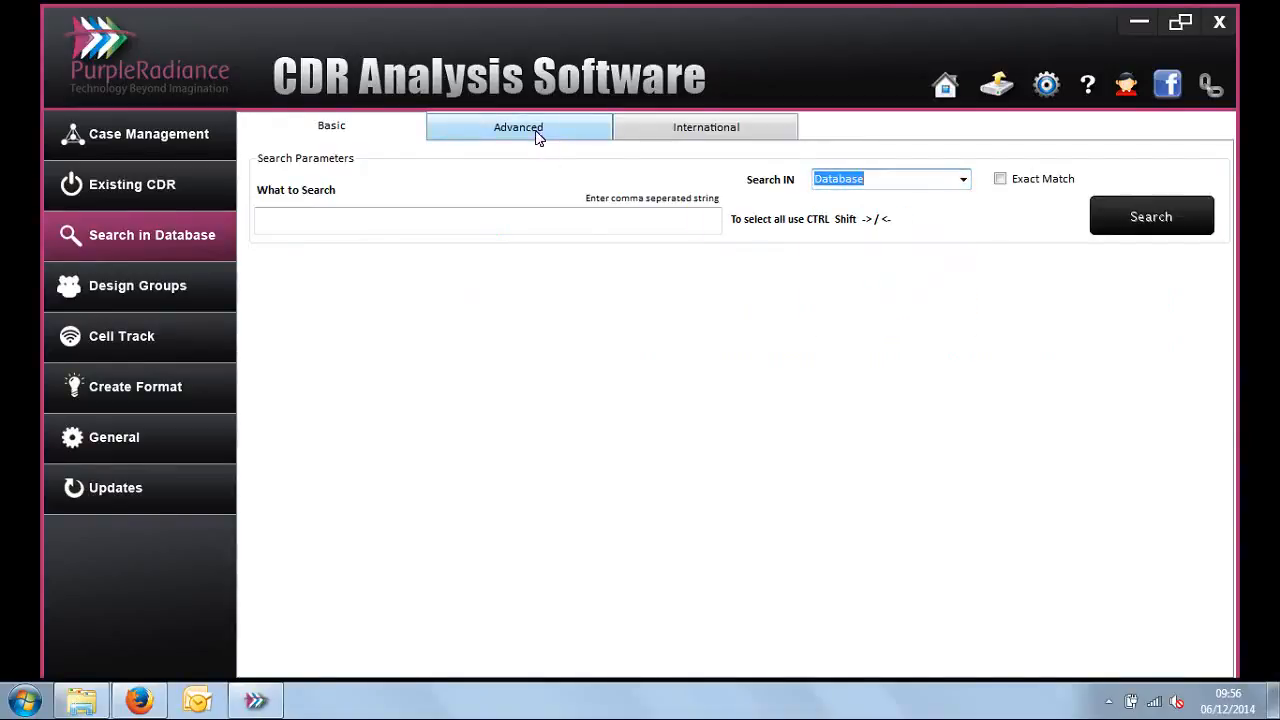
Step: Set murder in Paris as the case to search from in the advanced database search
left_click(546, 135)
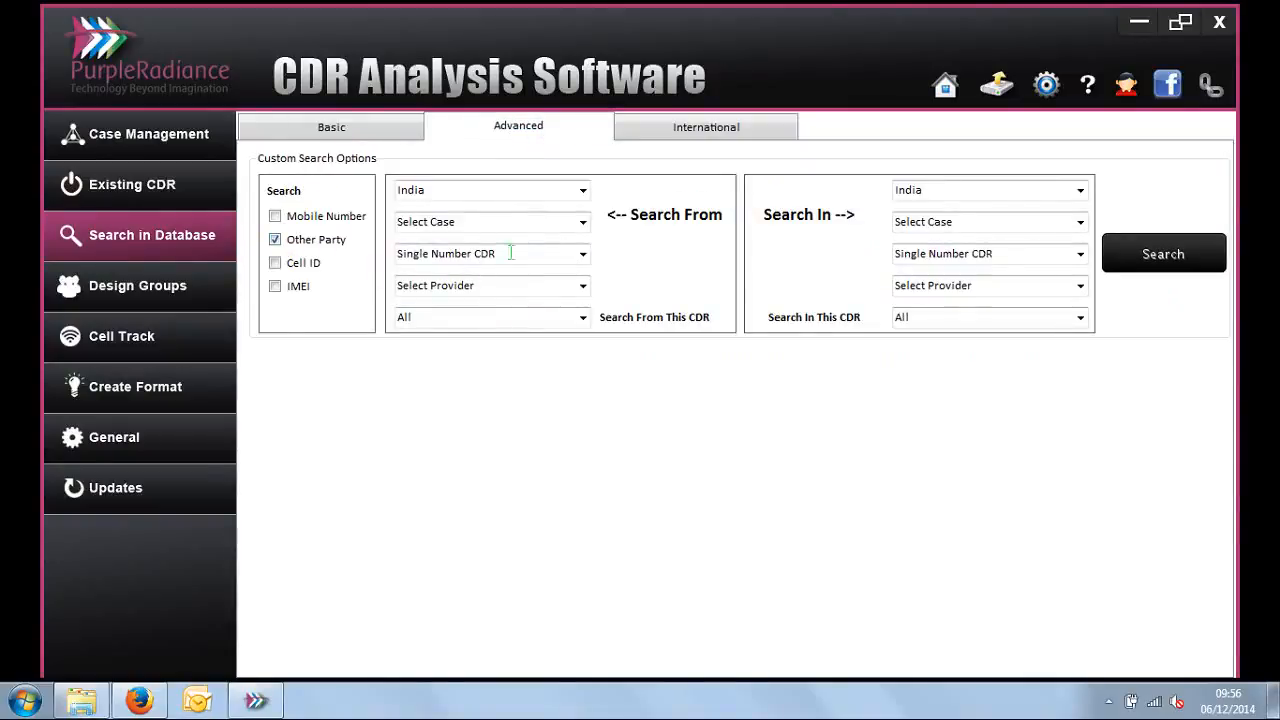
left_click(583, 223)
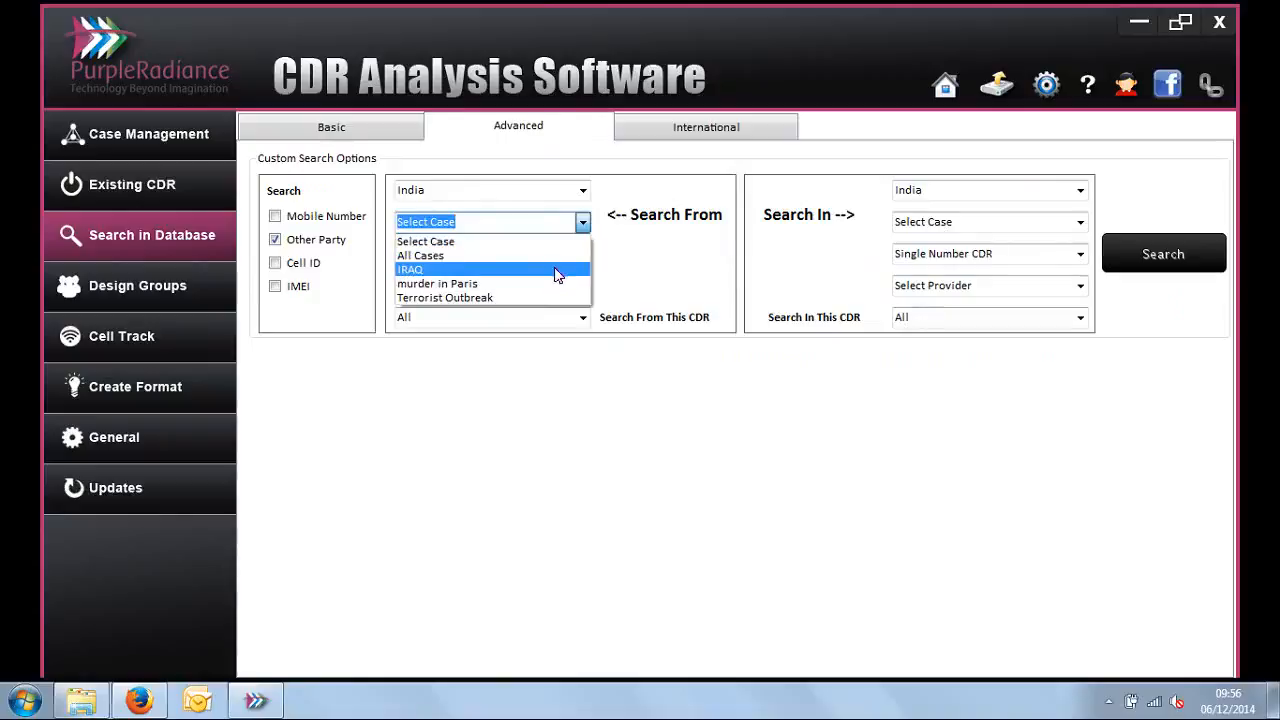
left_click(558, 284)
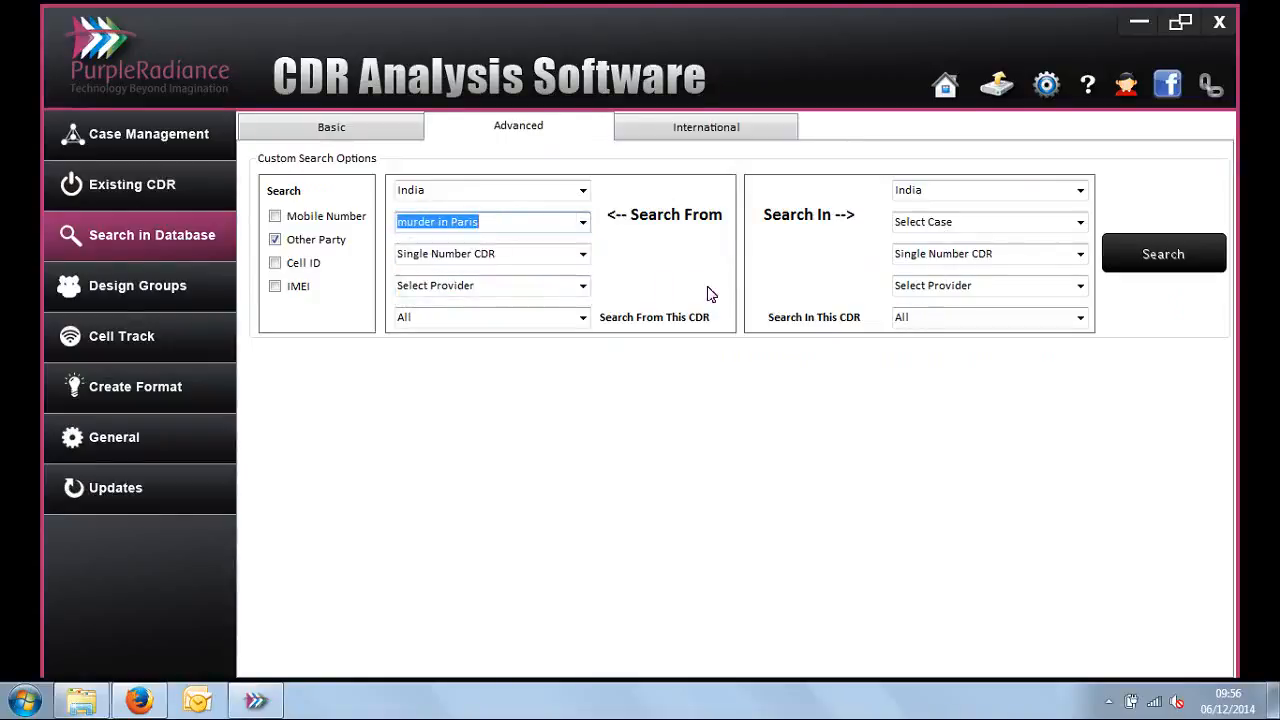
Step: View the international database search form and the list of existing design groups
left_click(733, 133)
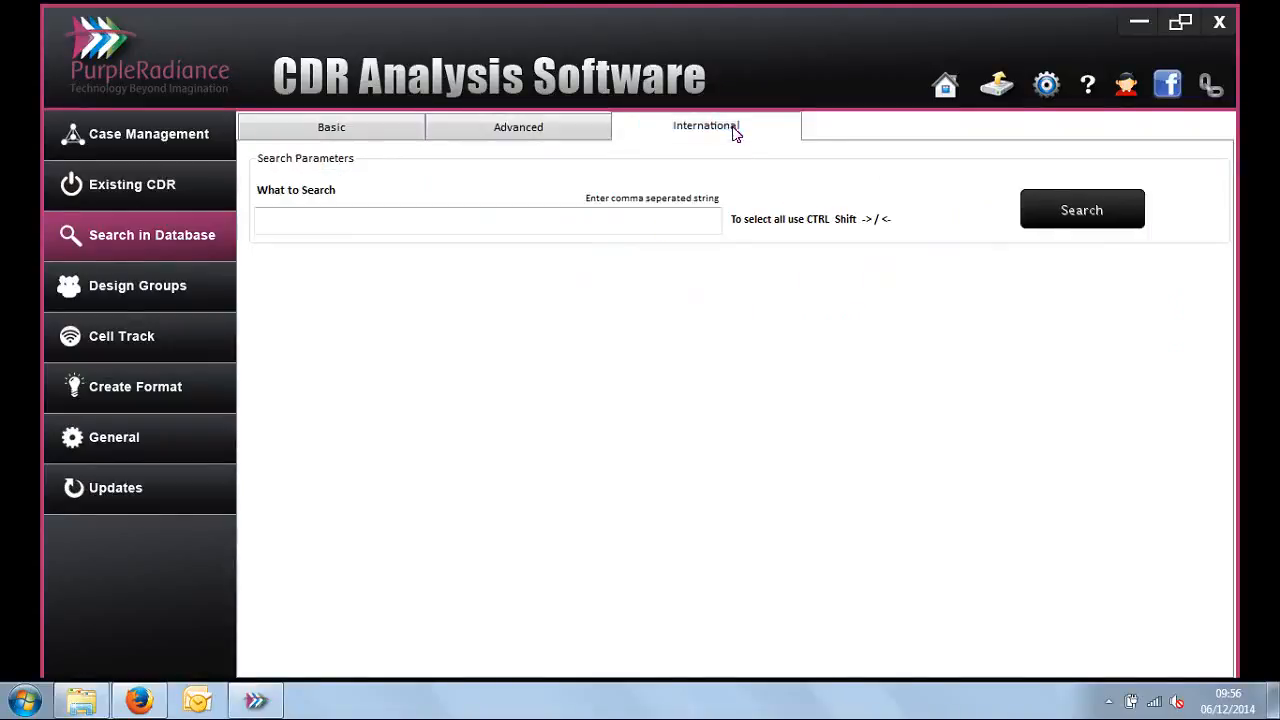
left_click(637, 222)
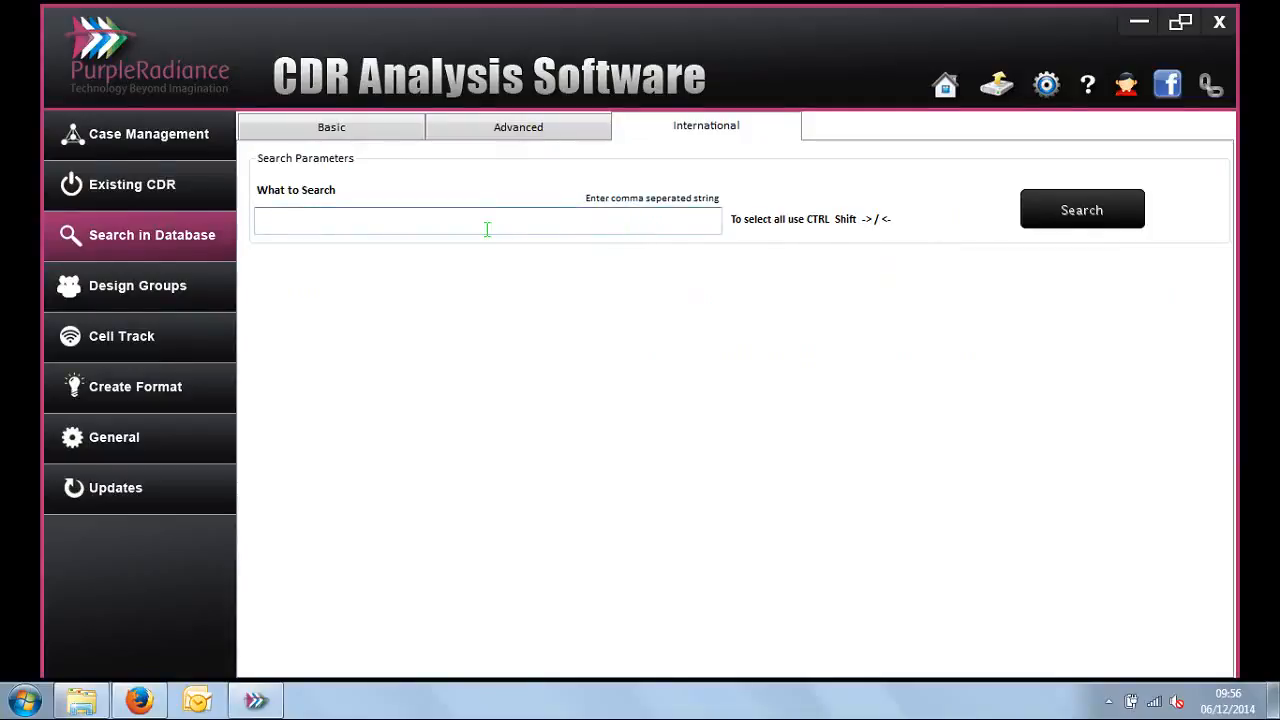
left_click(199, 288)
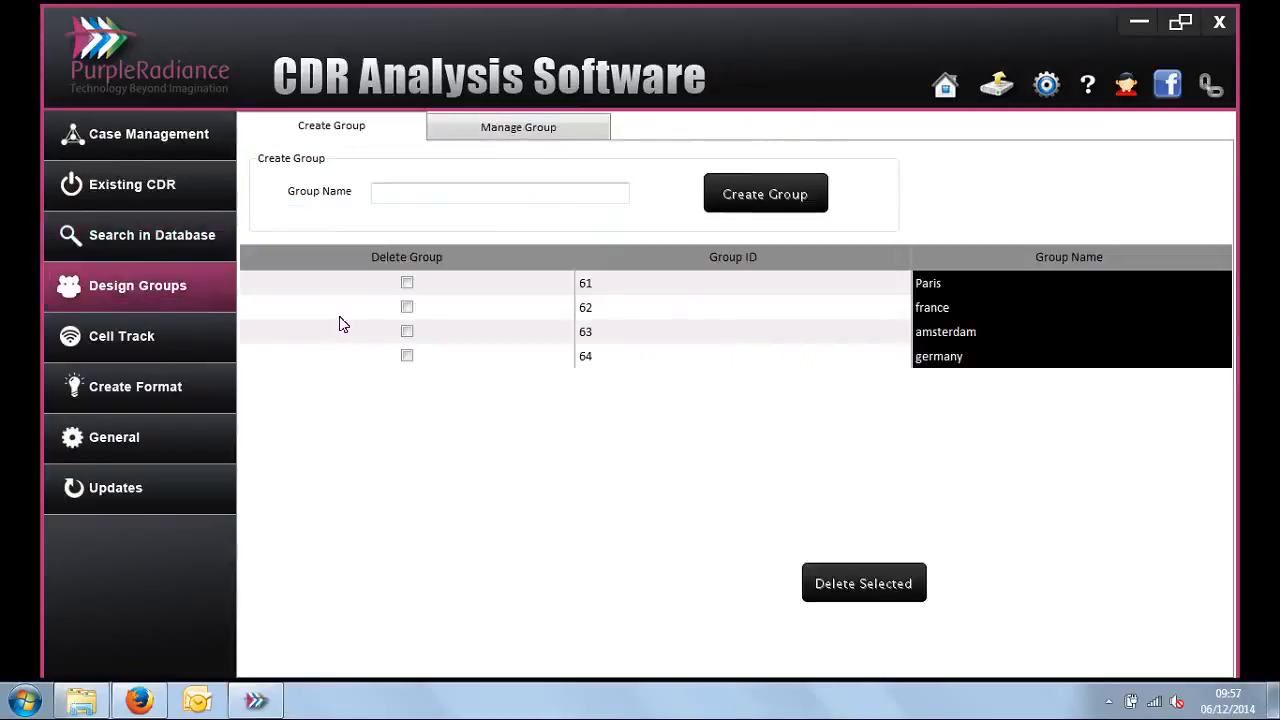
left_click(756, 340)
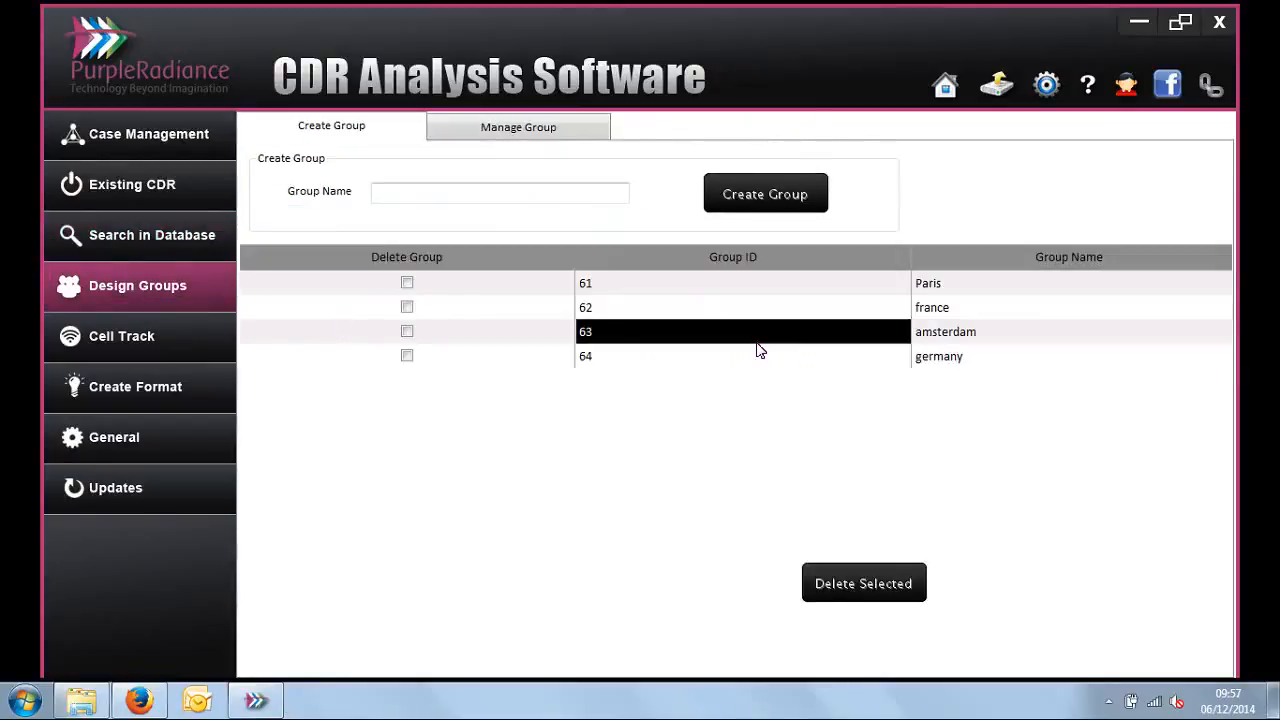
Step: Load the Cell Track map for Vodafone in the Maharashtra & Goa circle of India
left_click(185, 340)
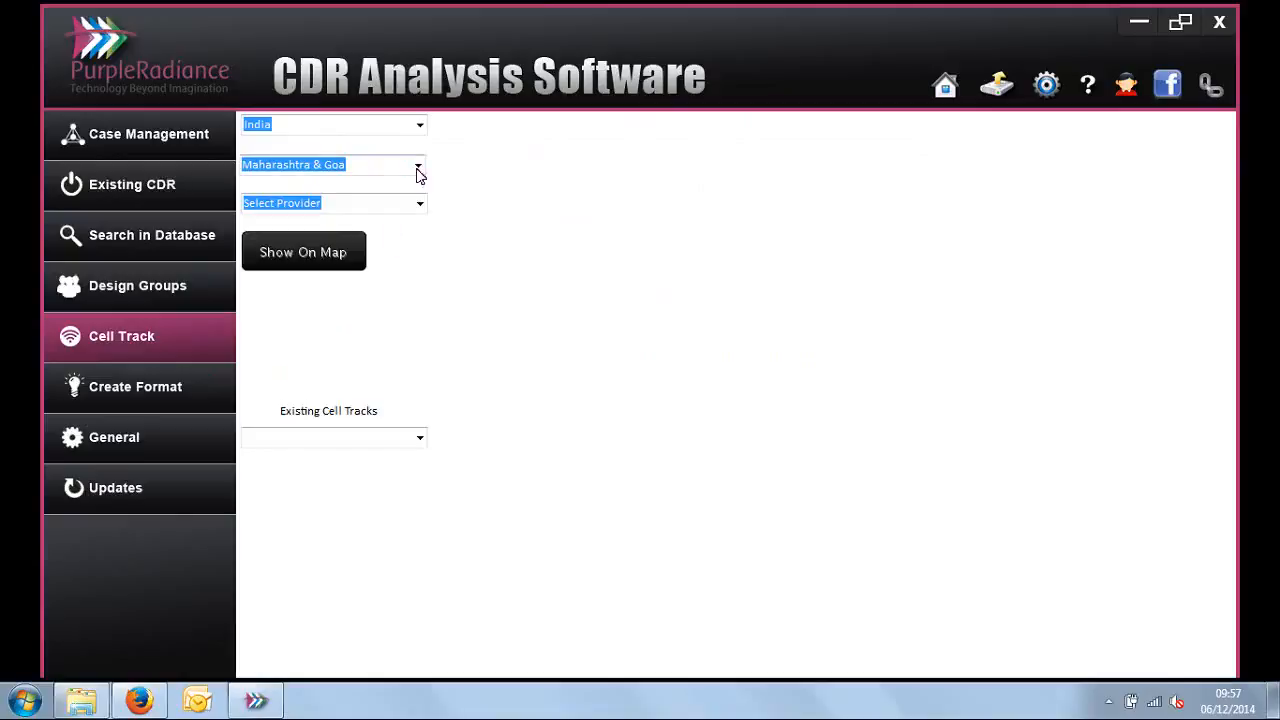
left_click(418, 168)
left_click(418, 168)
left_click(419, 203)
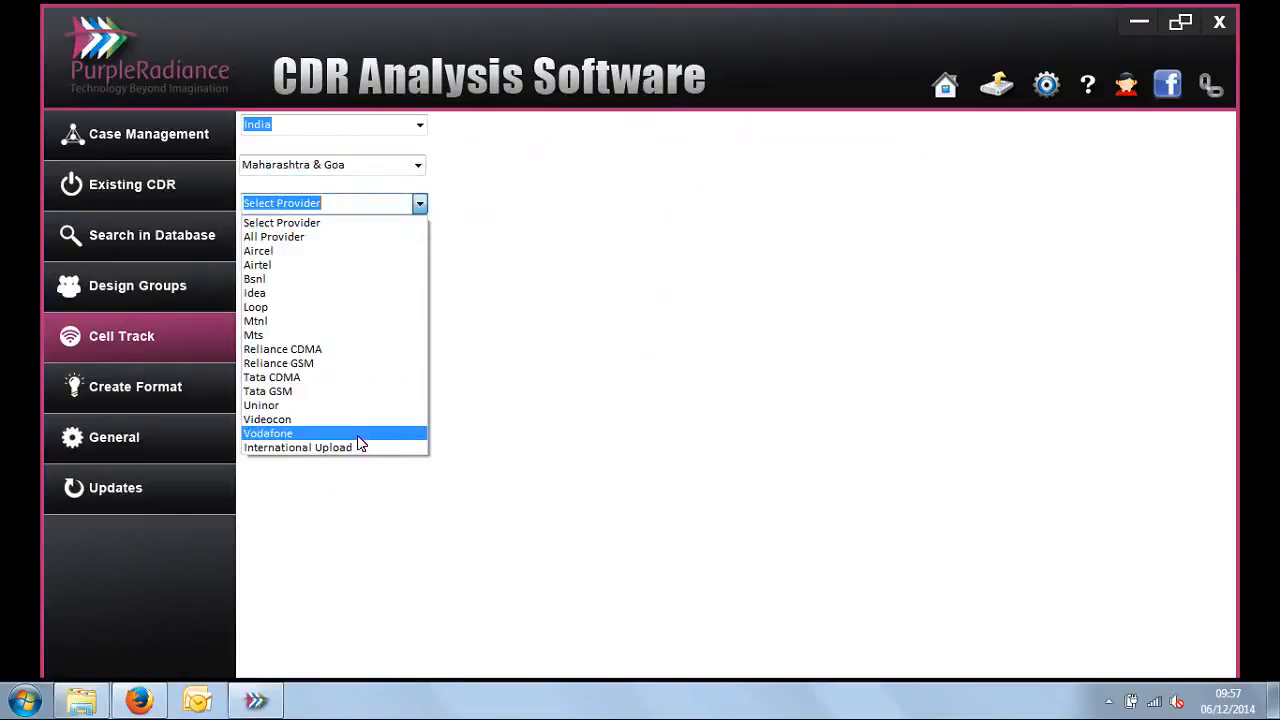
left_click(357, 434)
left_click(319, 262)
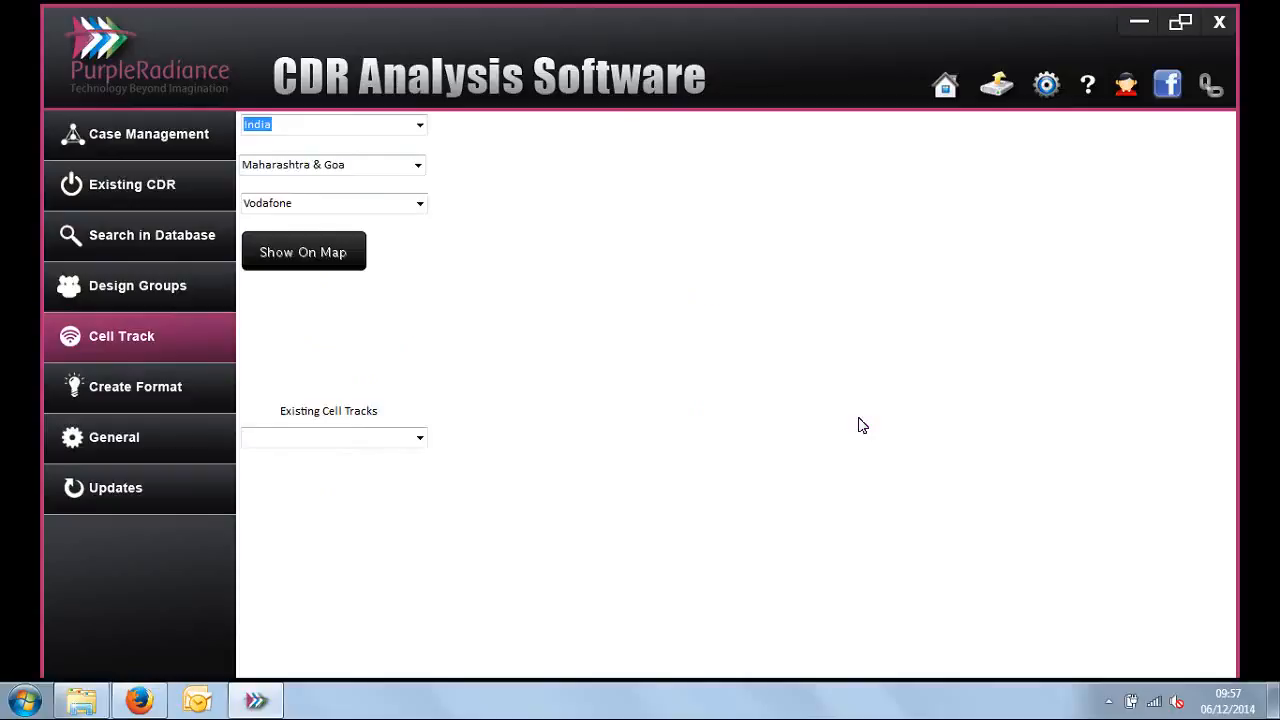
Step: Examine the general settings, including the maintenance, client server and change password options
left_click(171, 440)
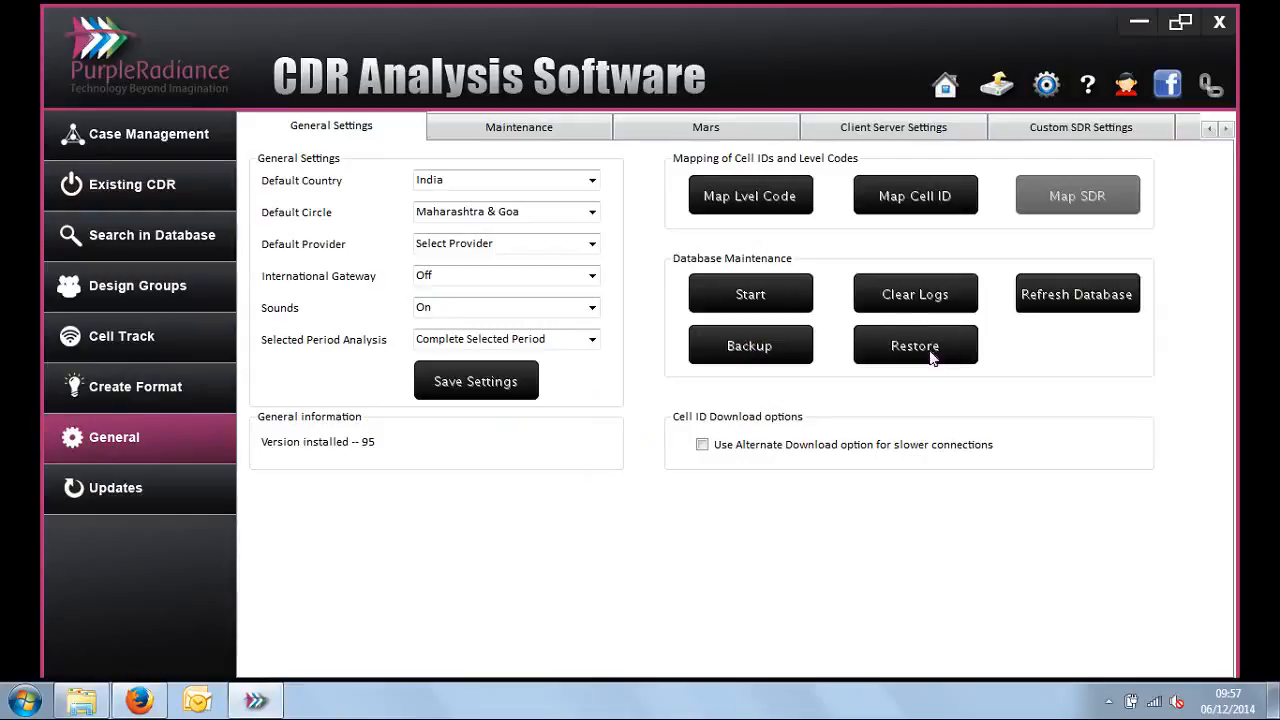
left_click(527, 122)
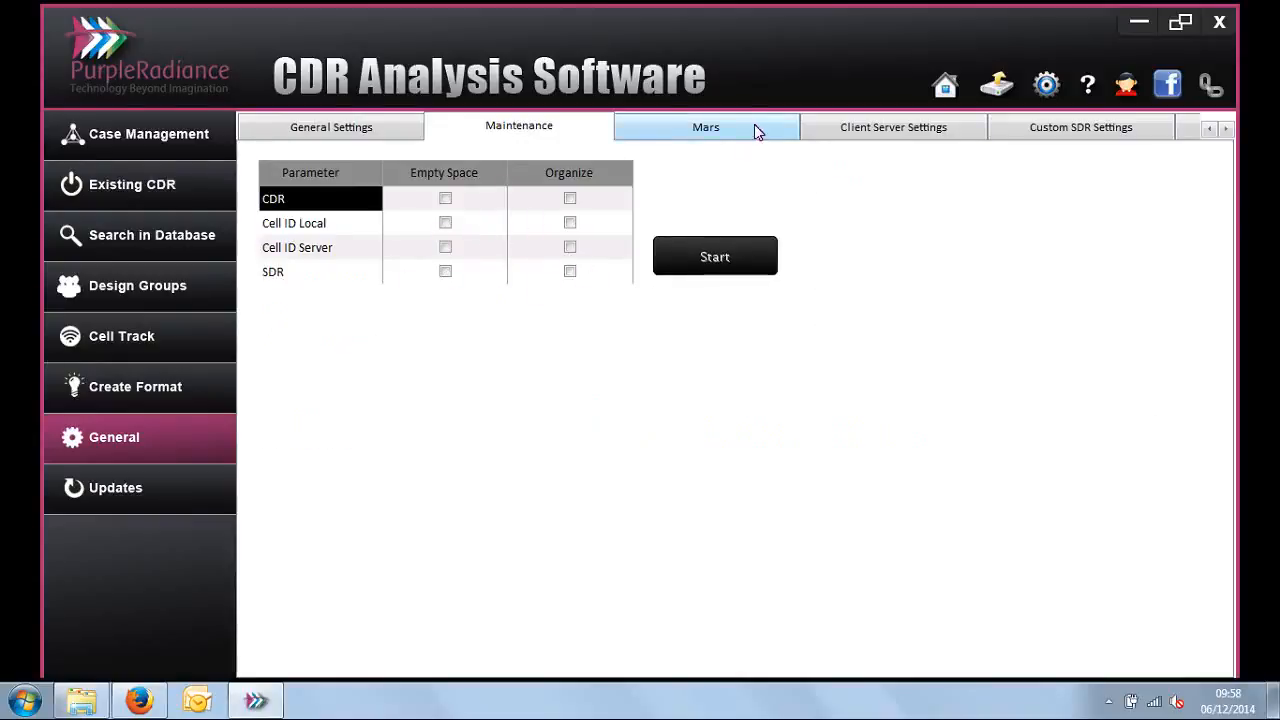
left_click(885, 126)
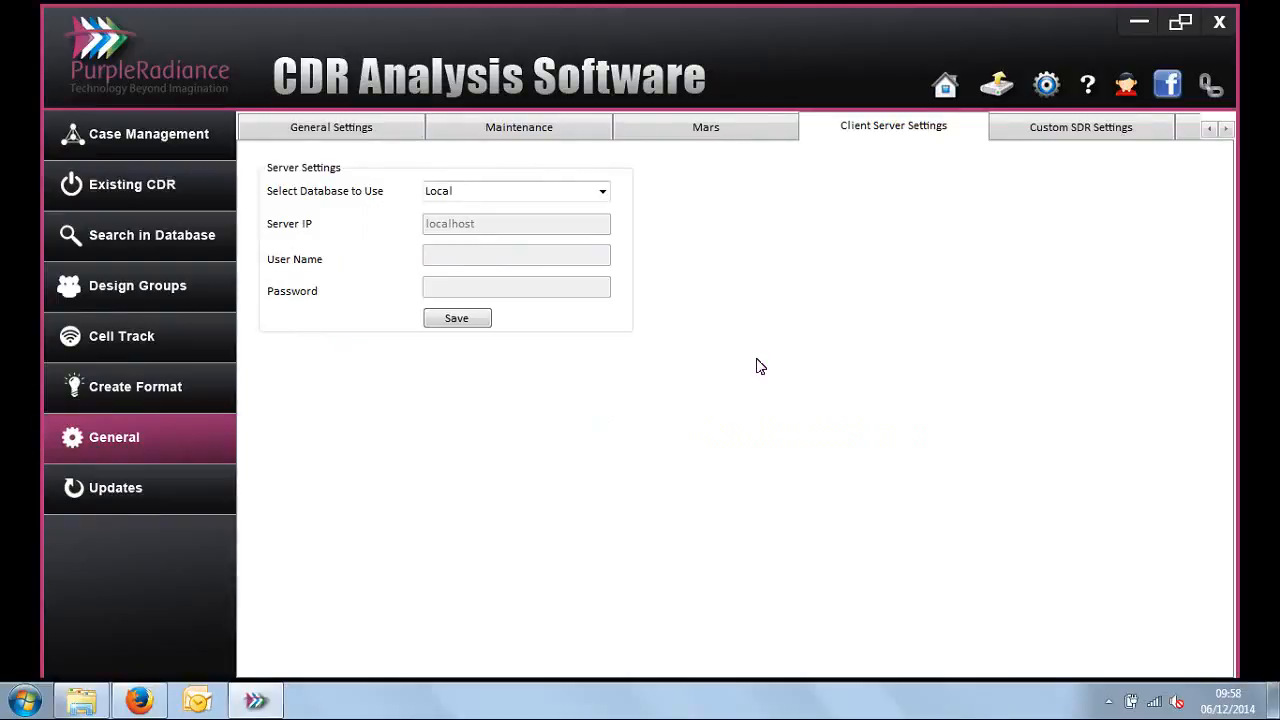
left_click(1225, 128)
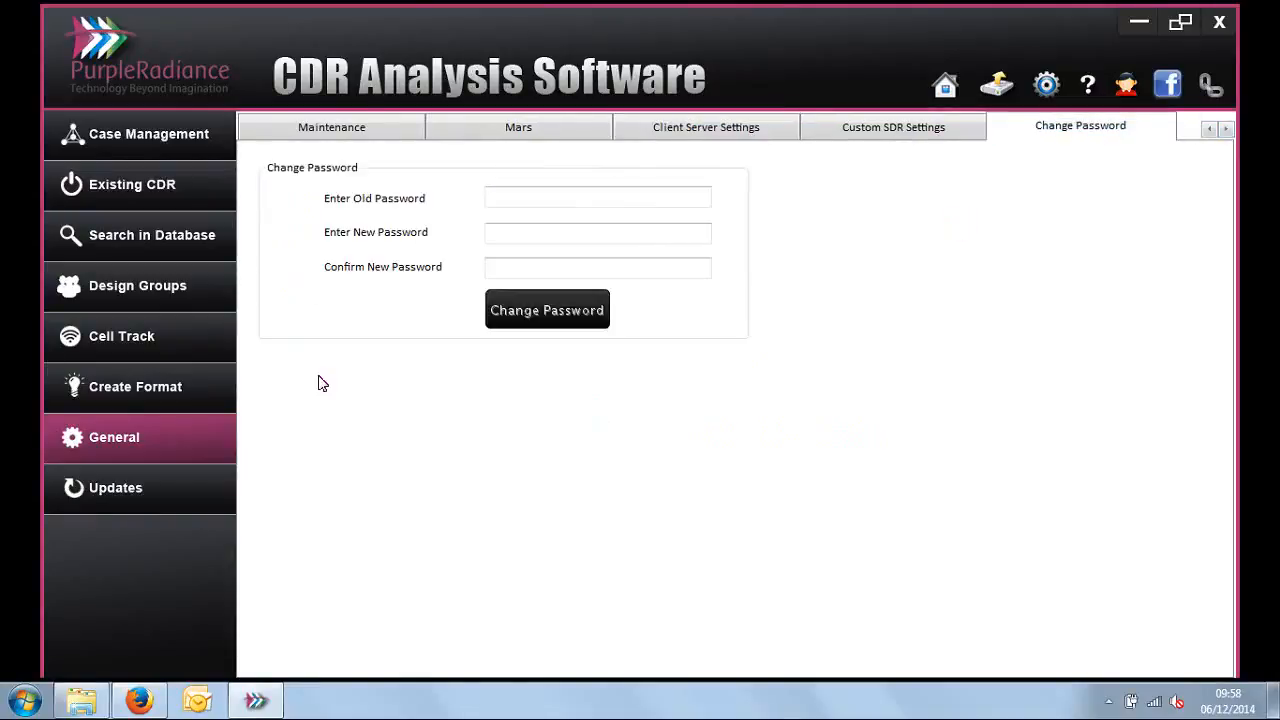
Step: Check the mobile circles available for the Cell ID Server download in the updates section
left_click(121, 494)
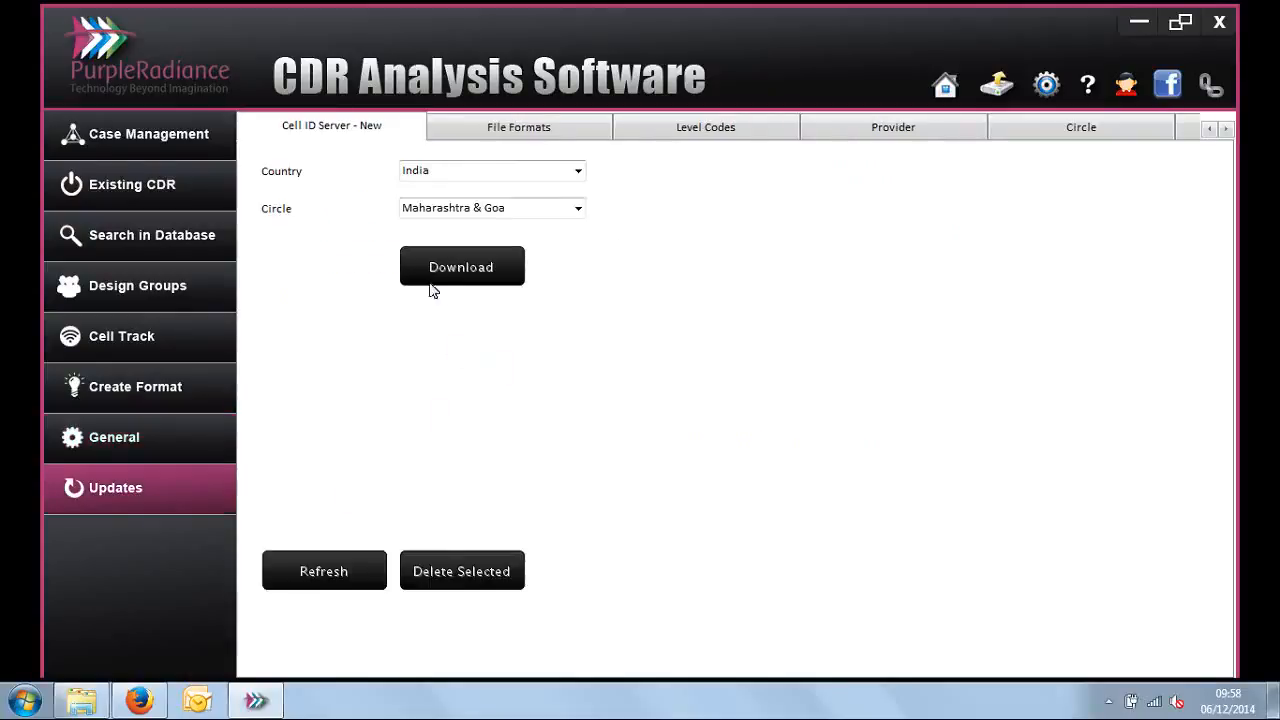
left_click(579, 209)
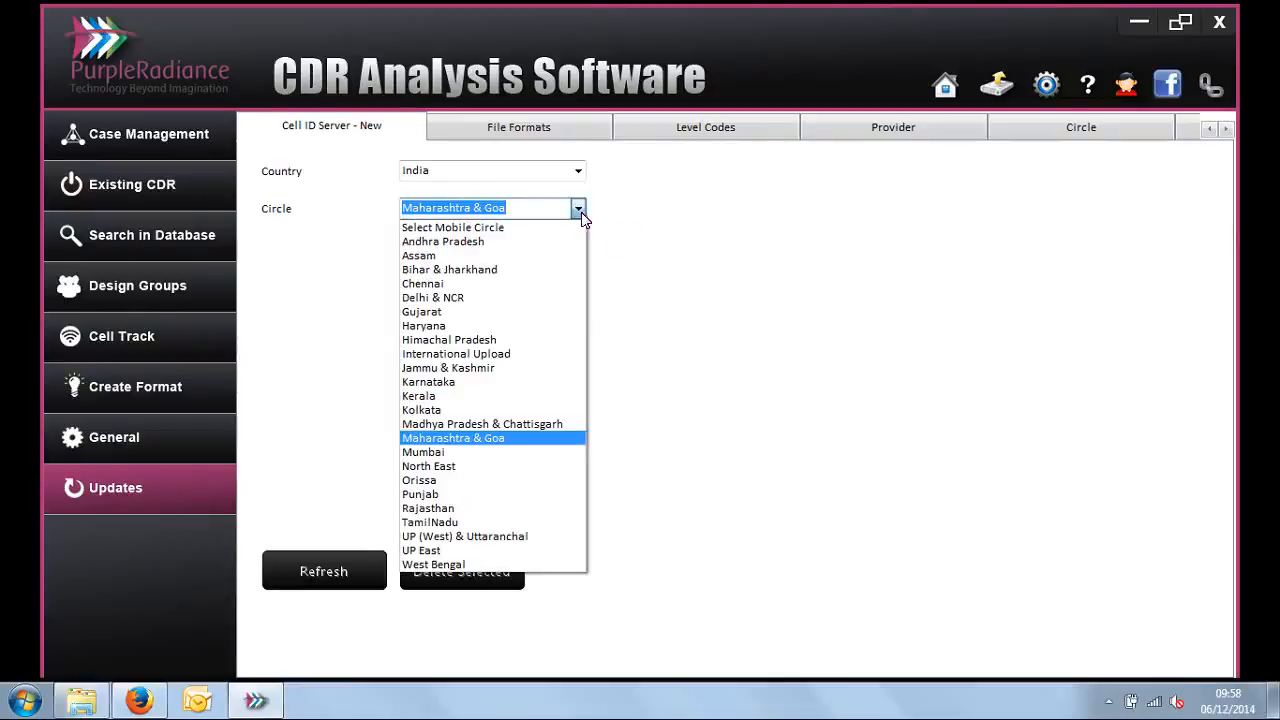
left_click(620, 236)
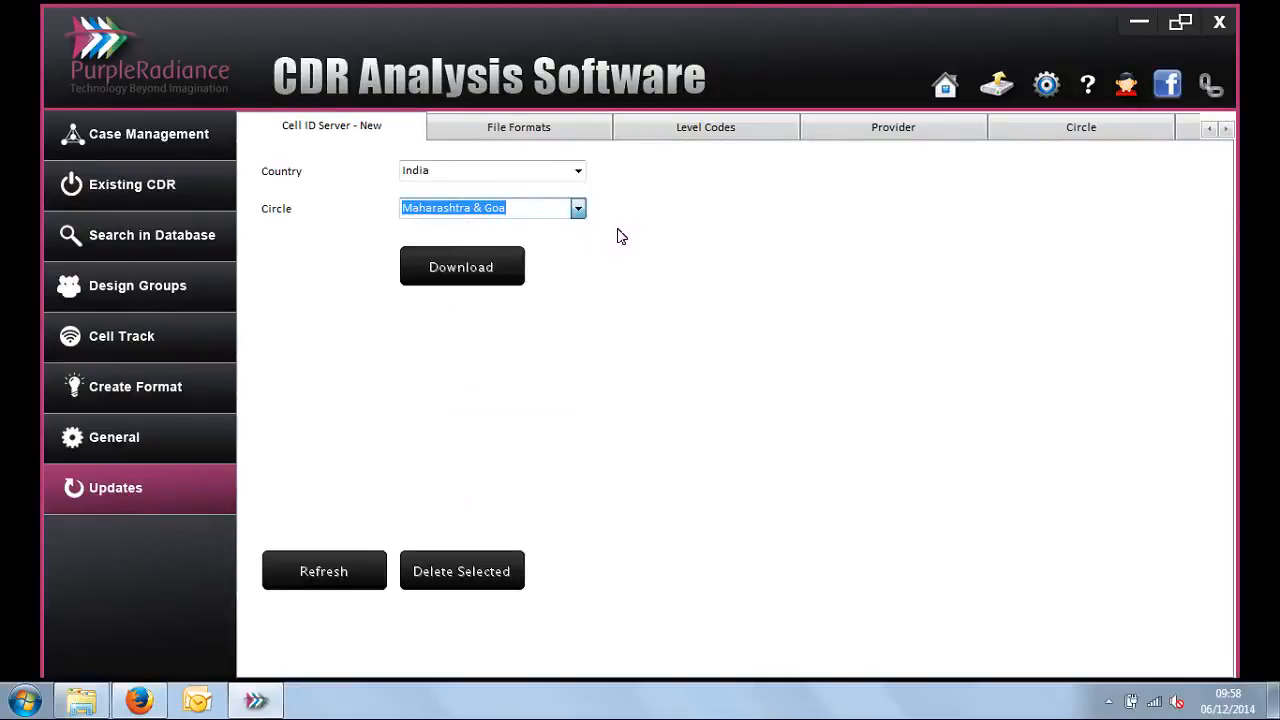
Step: Open the online Help Center and read the FCLC article under Single Number CDR
left_click(1088, 88)
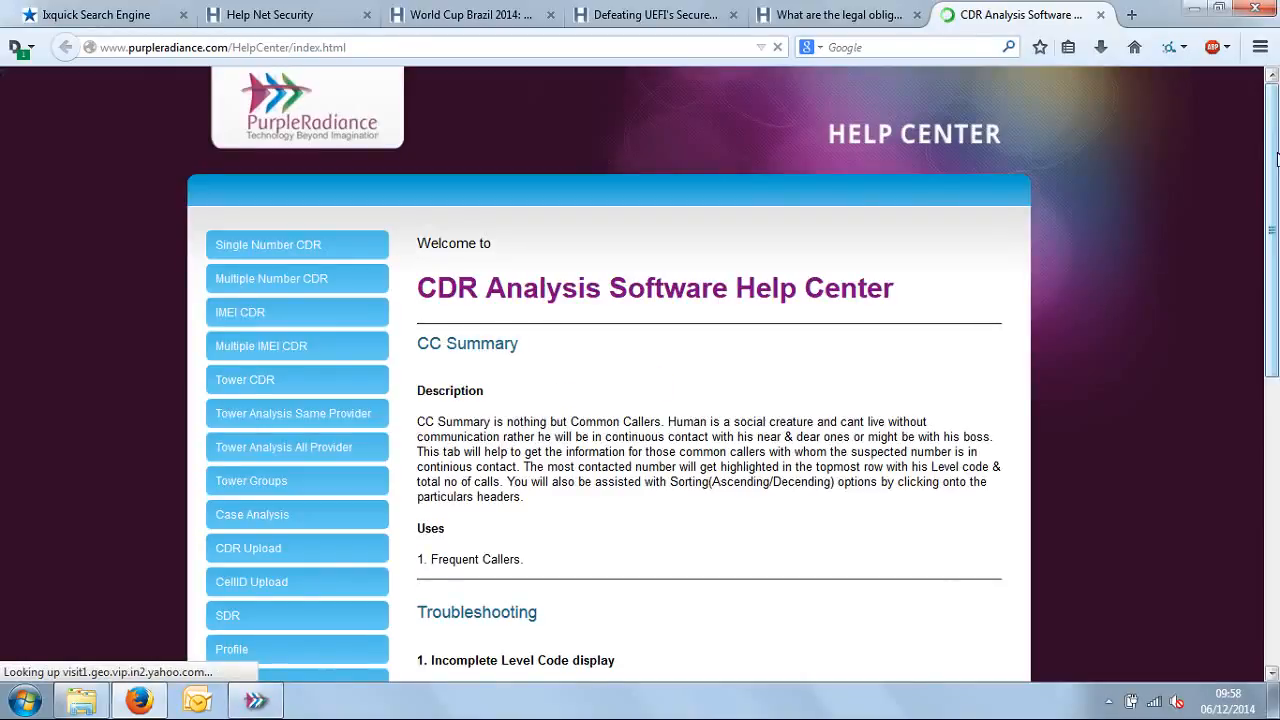
mouse_move(1274, 160)
left_mouse_down()
mouse_move(1274, 280)
mouse_move(1275, 152)
left_mouse_up()
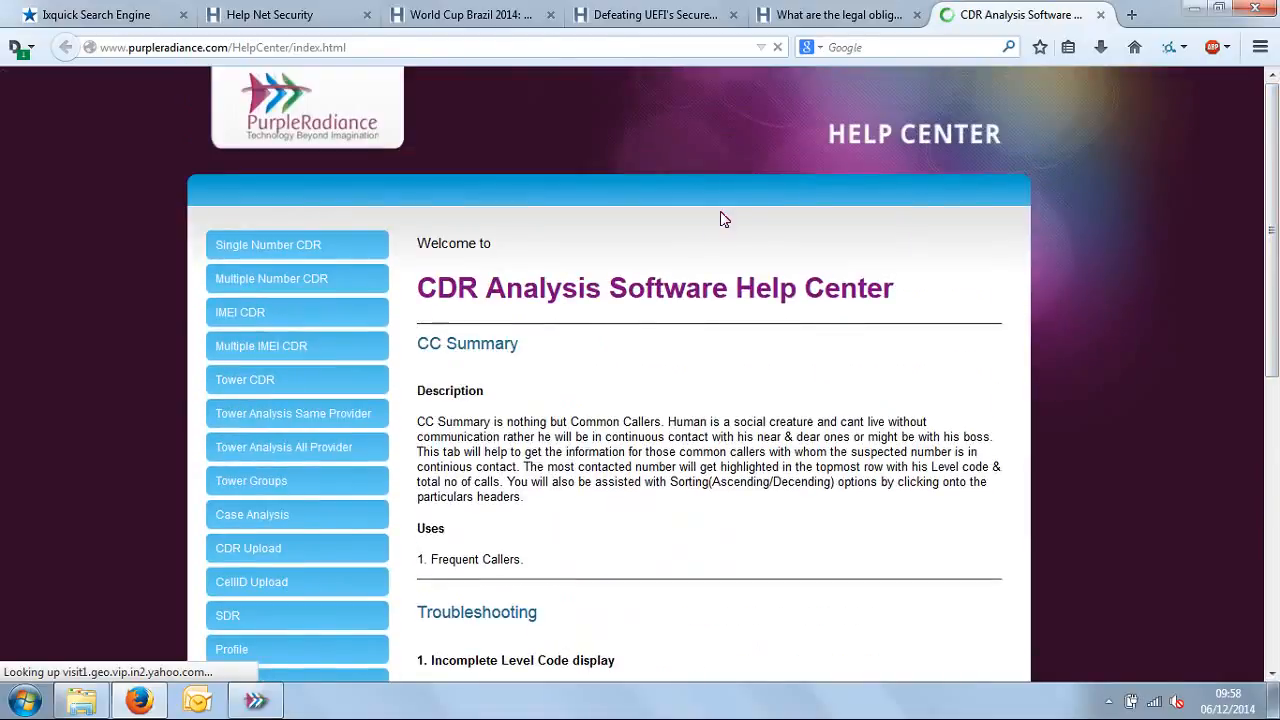
left_click(325, 248)
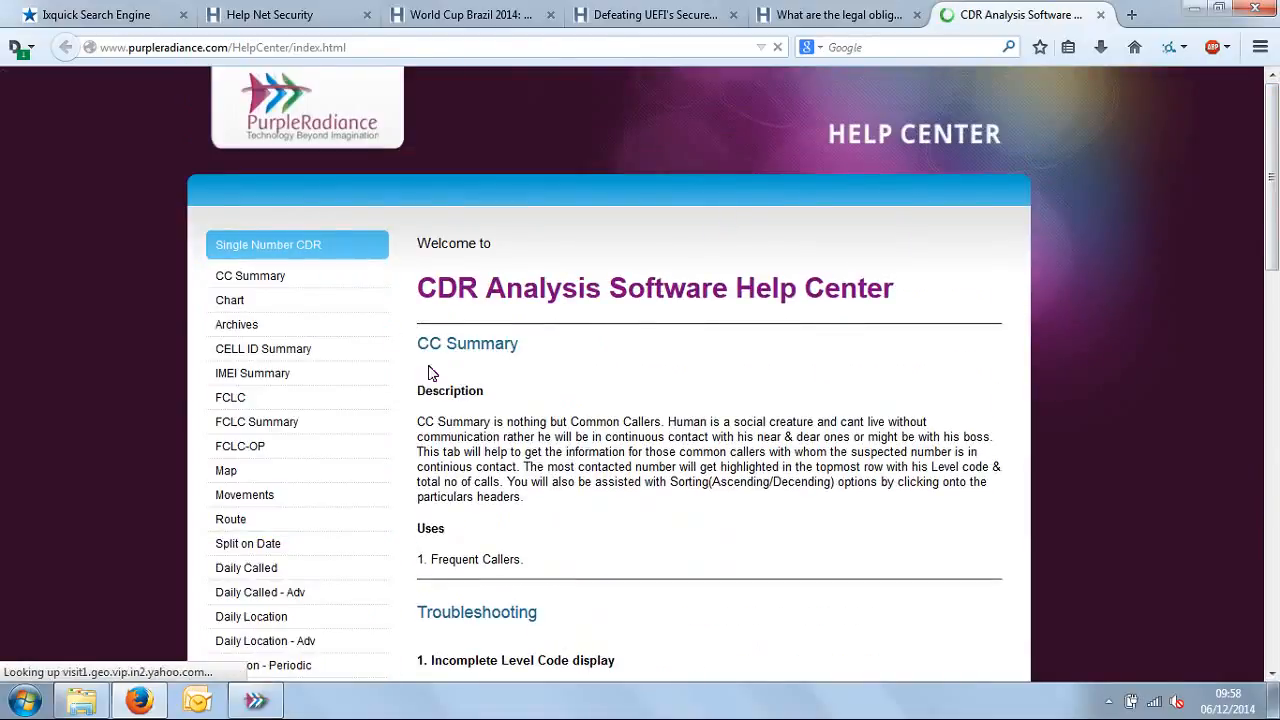
left_click(236, 399)
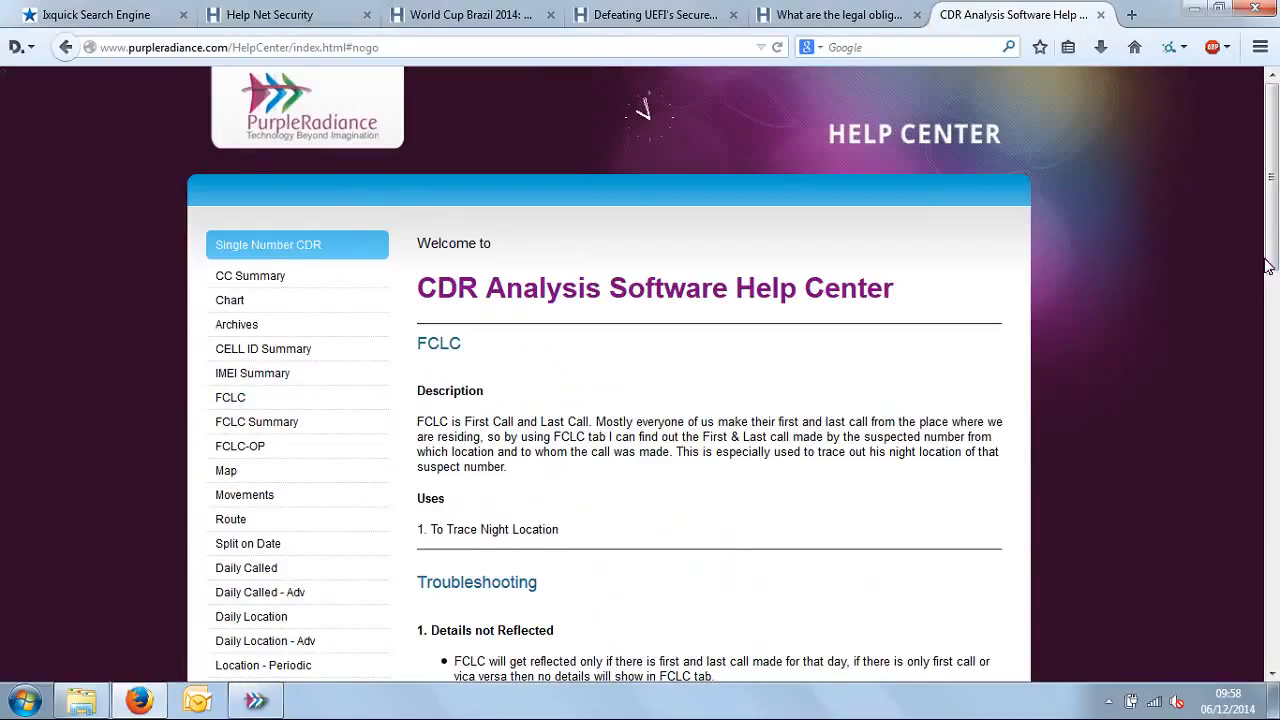
scroll(1276, 272, "down", 5)
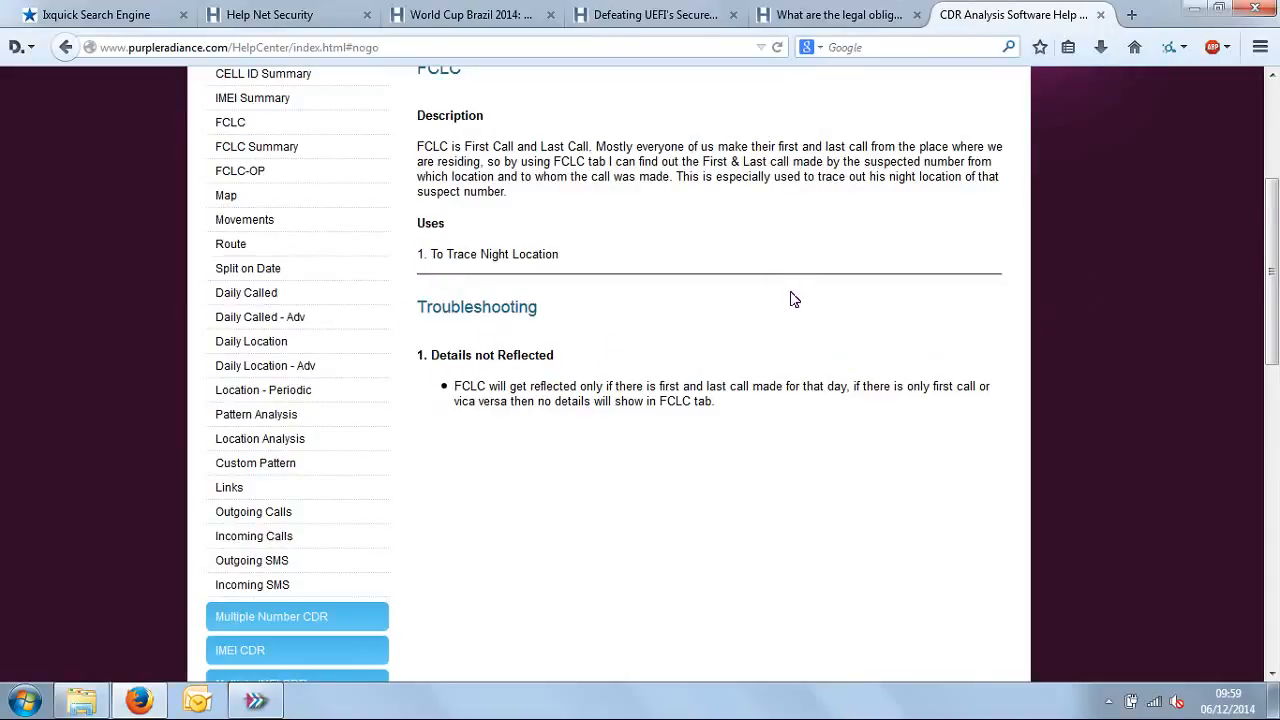
Step: Switch back to CDR Analysis Software and set the Cell Track map's search radius to 500 m
left_click(256, 700)
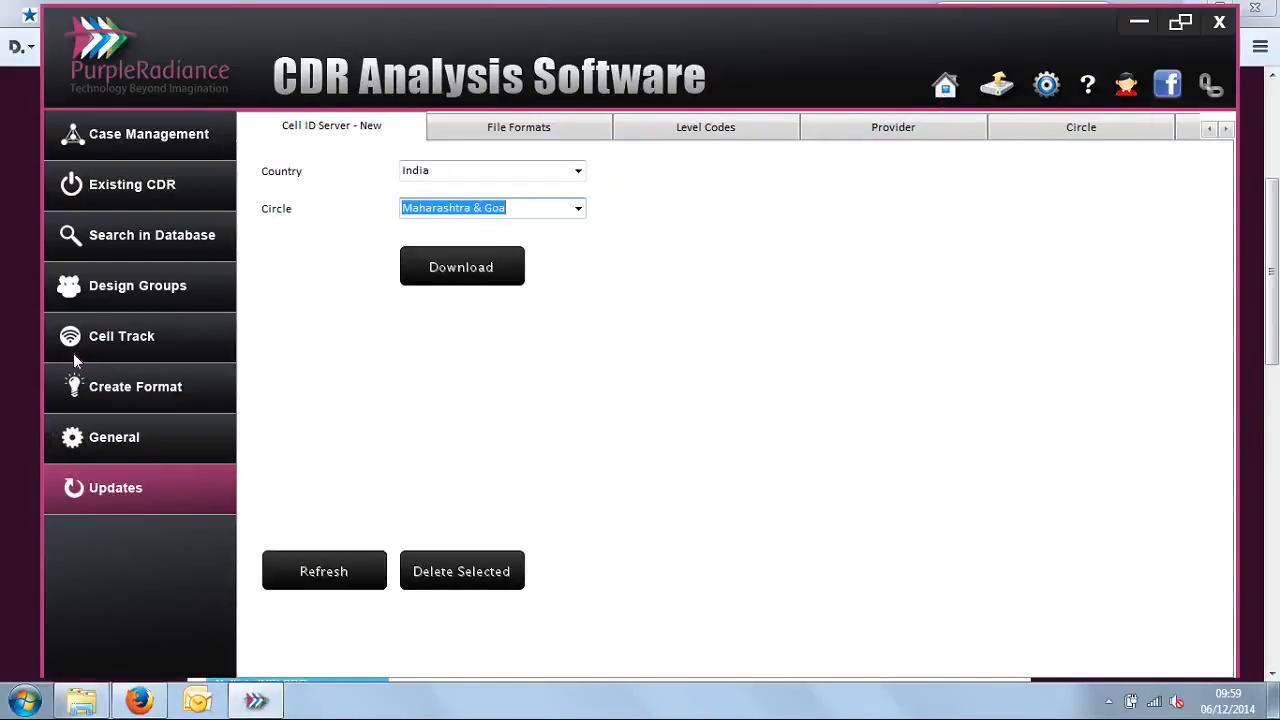
left_click(100, 340)
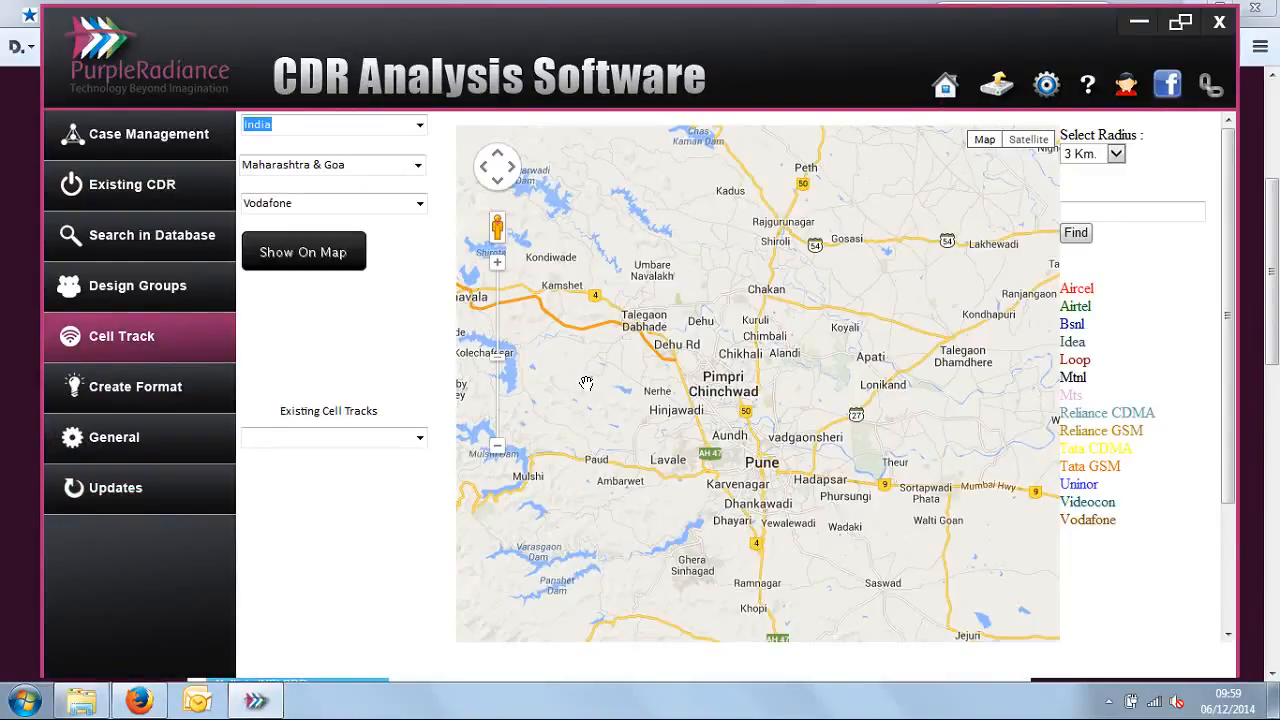
left_click(1116, 154)
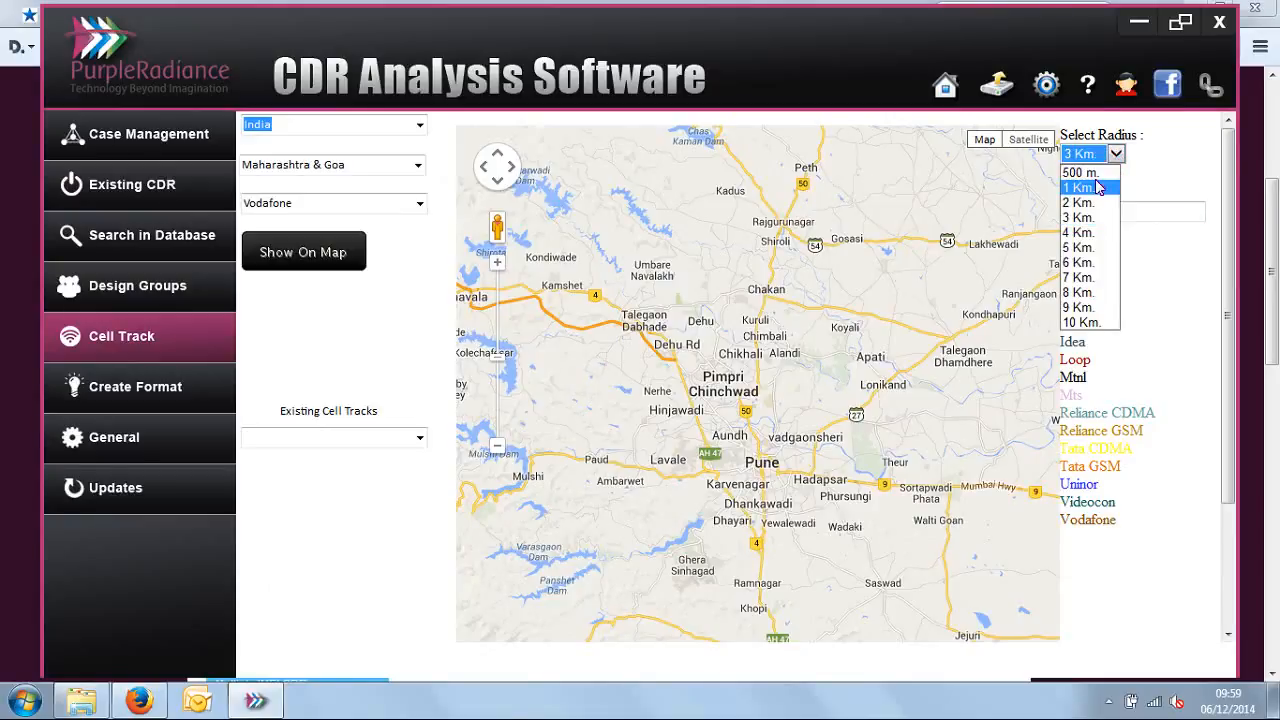
left_click(1080, 172)
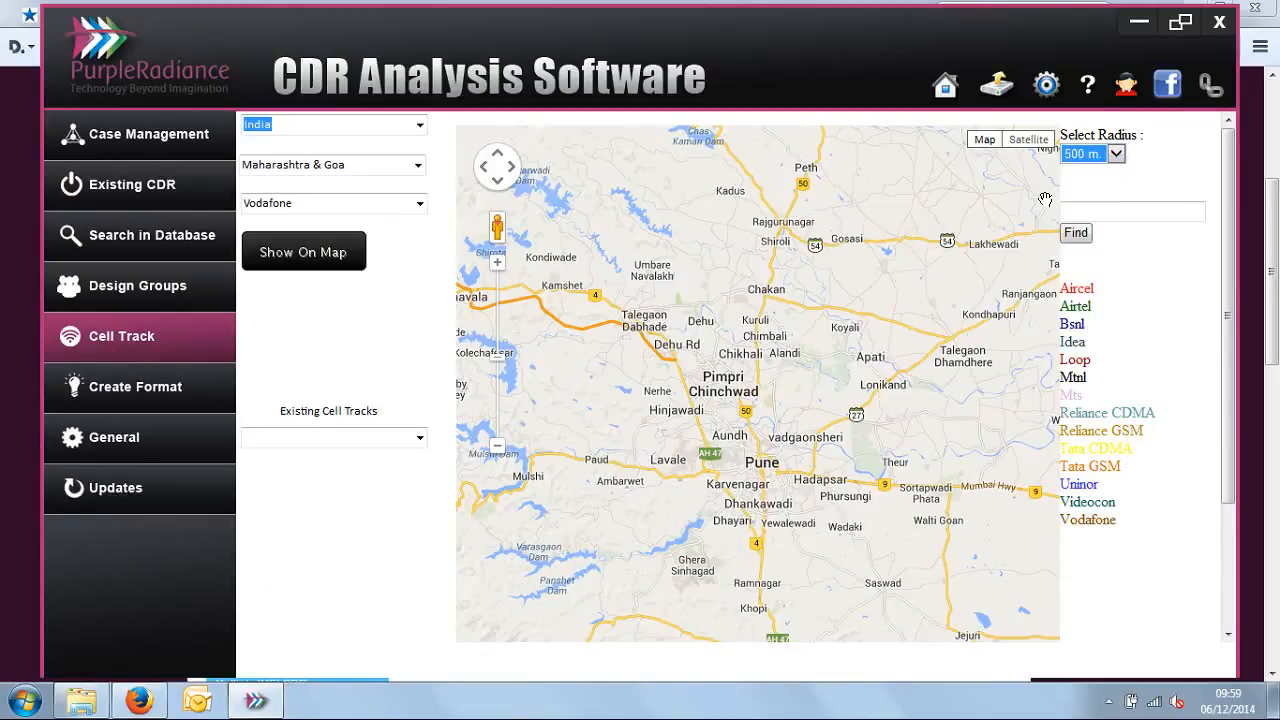
Step: Plot the cell towers within the chosen radius around Revenue Colony in Pune on the satellite map
left_click(496, 266)
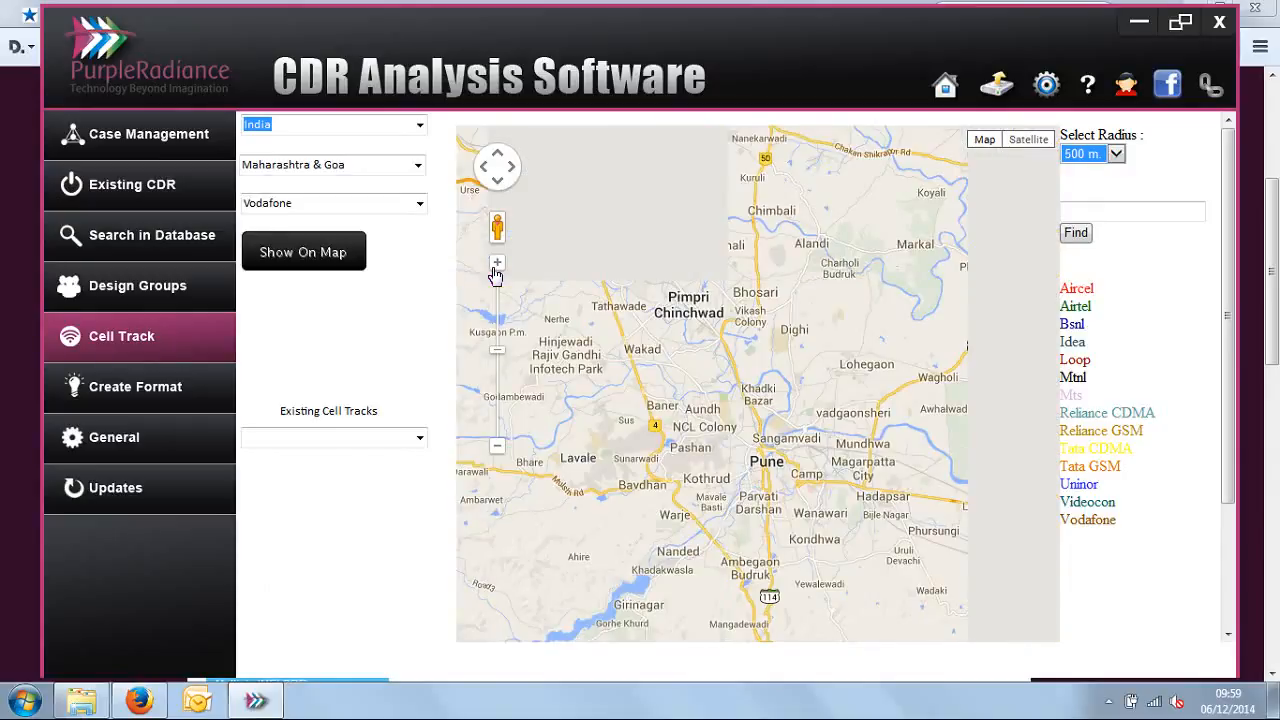
left_click(496, 266)
left_click(496, 266)
left_click(496, 266)
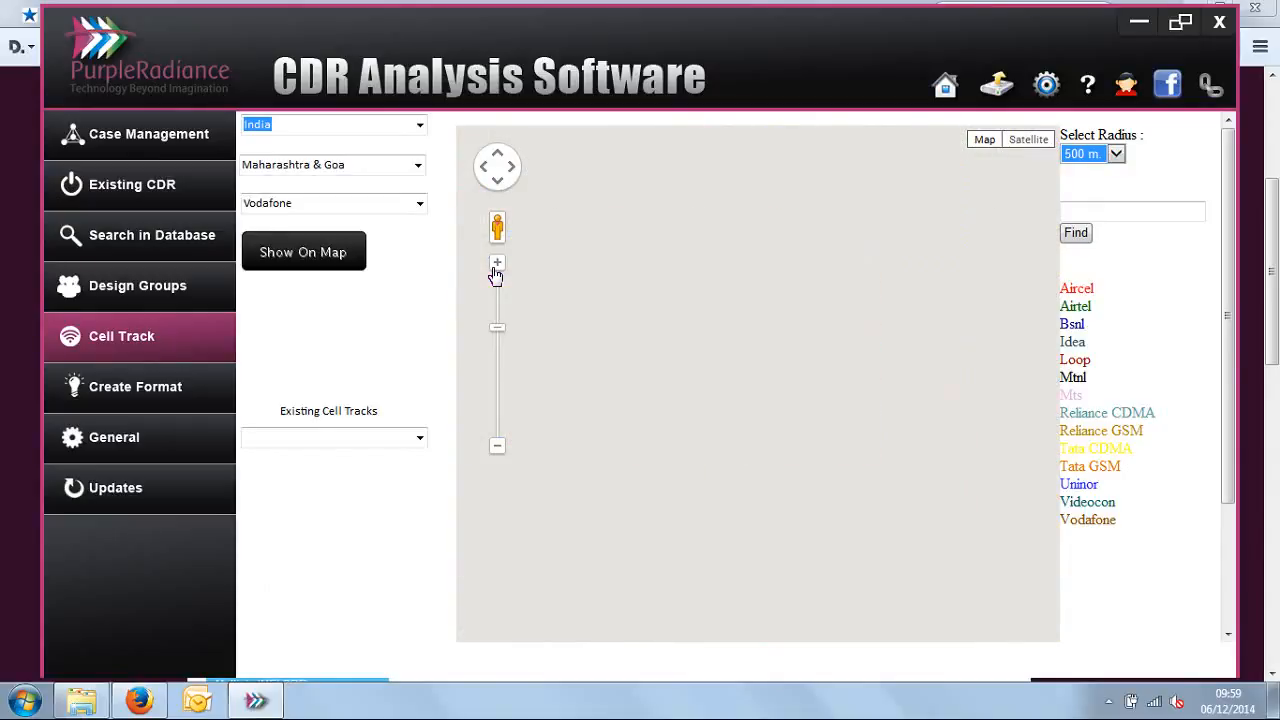
left_click(496, 267)
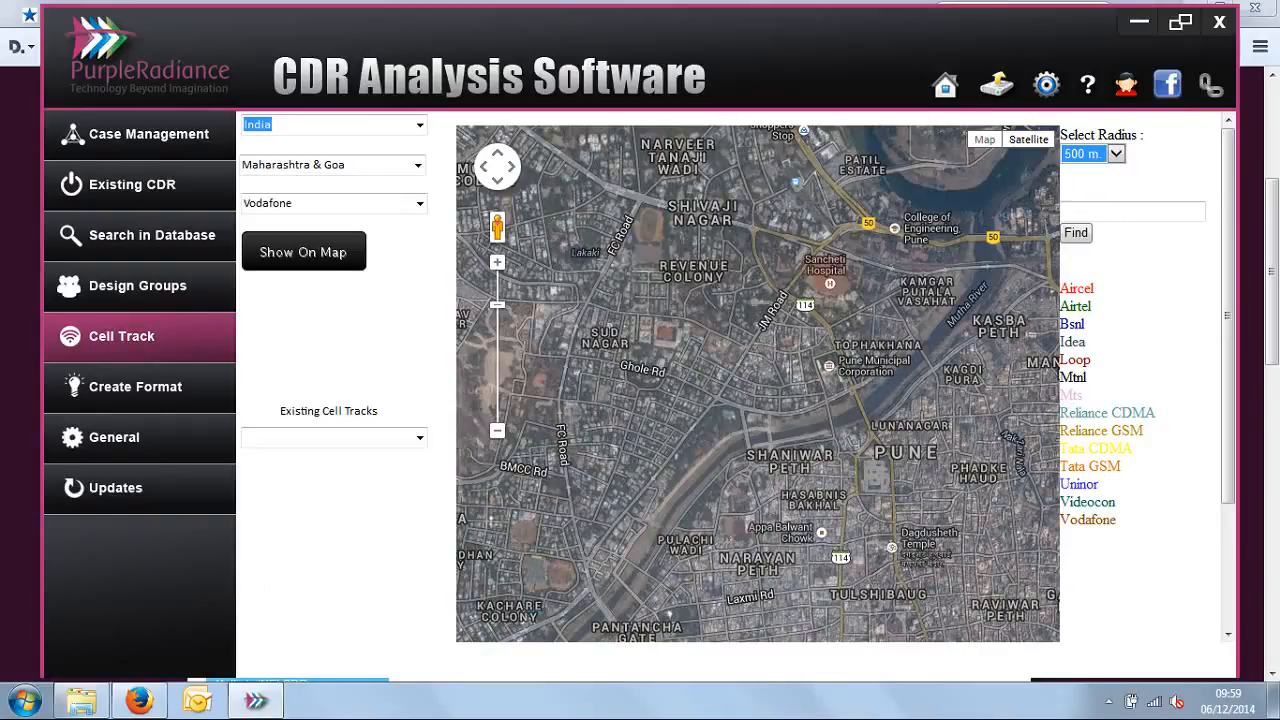
left_click(716, 288)
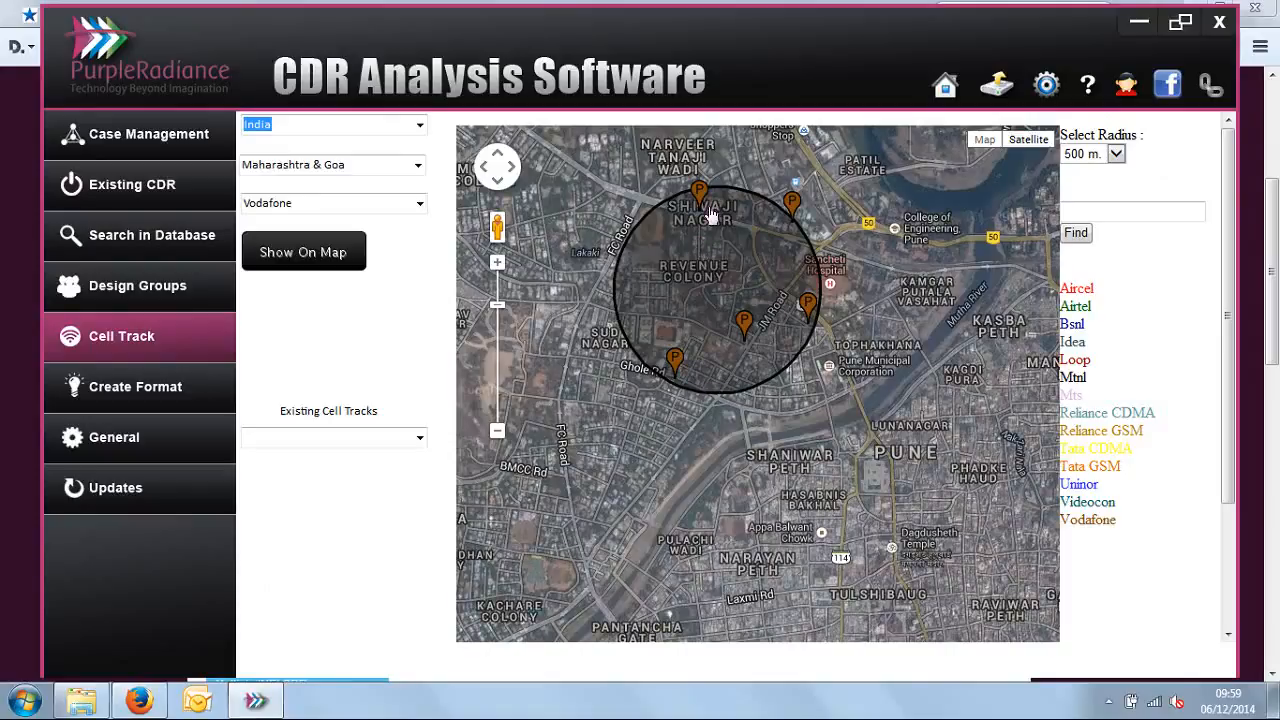
Step: Compare the plotted tower markers with the Vodafone entry in the provider legend and the selected provider
left_click_drag(1060, 519, 1118, 520)
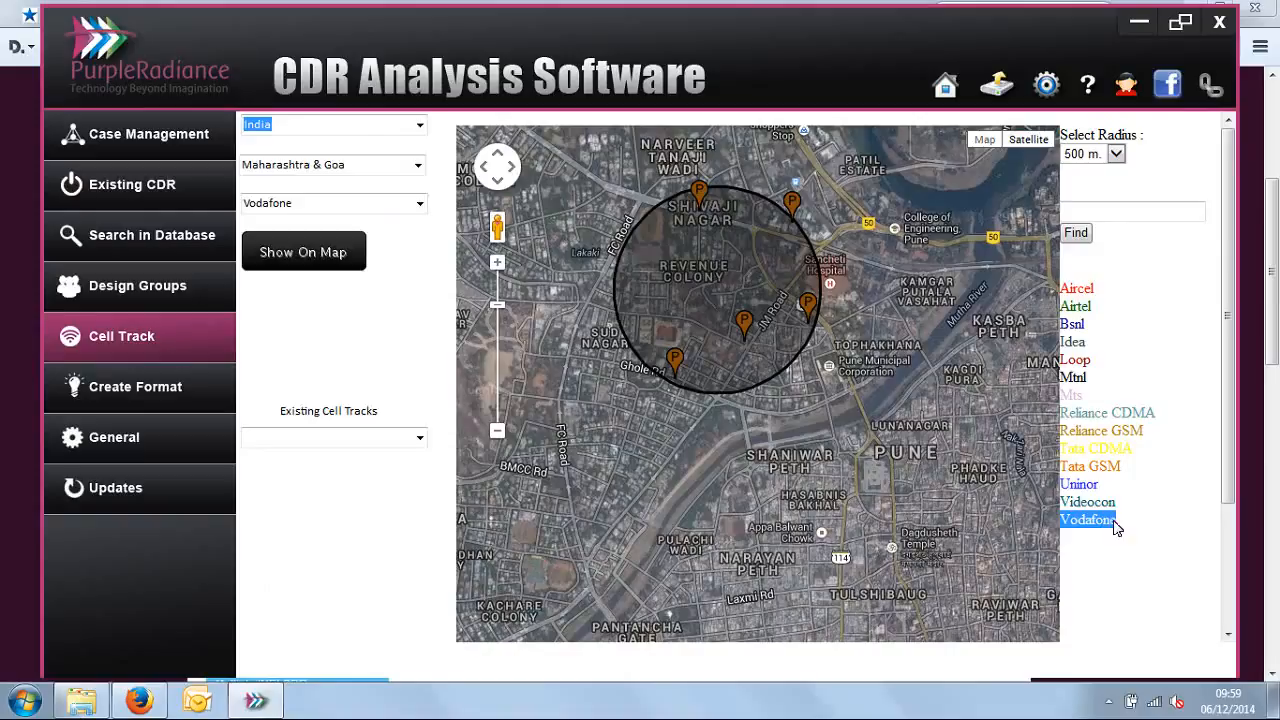
double_click(305, 203)
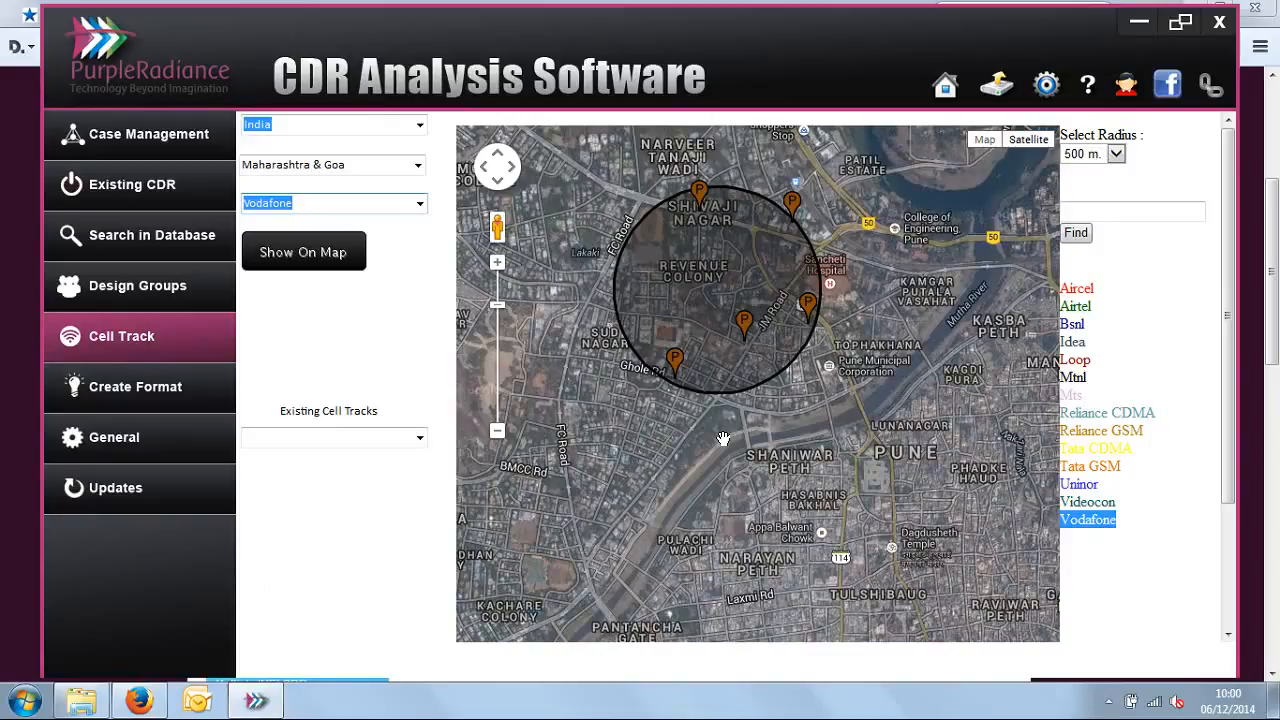
left_click_drag(843, 365, 855, 480)
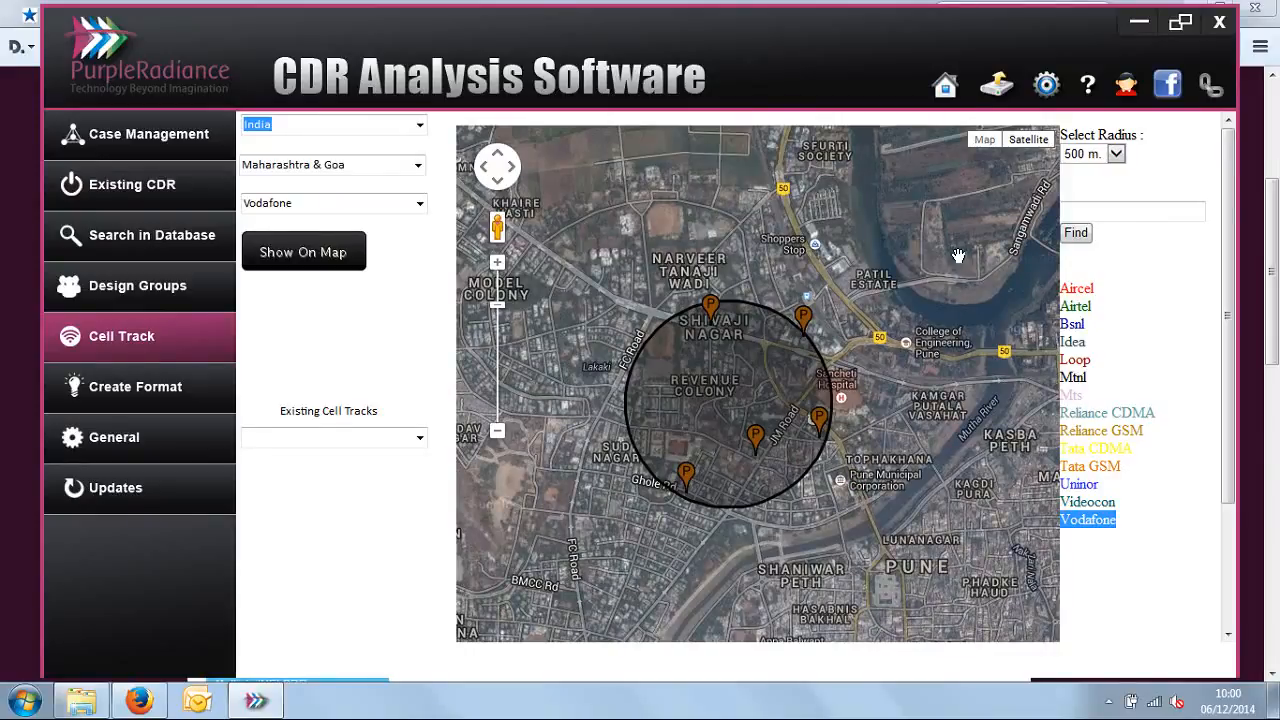
Step: Return to the home view with the Single Number call summary and launch the Screen Recorder
left_click(943, 92)
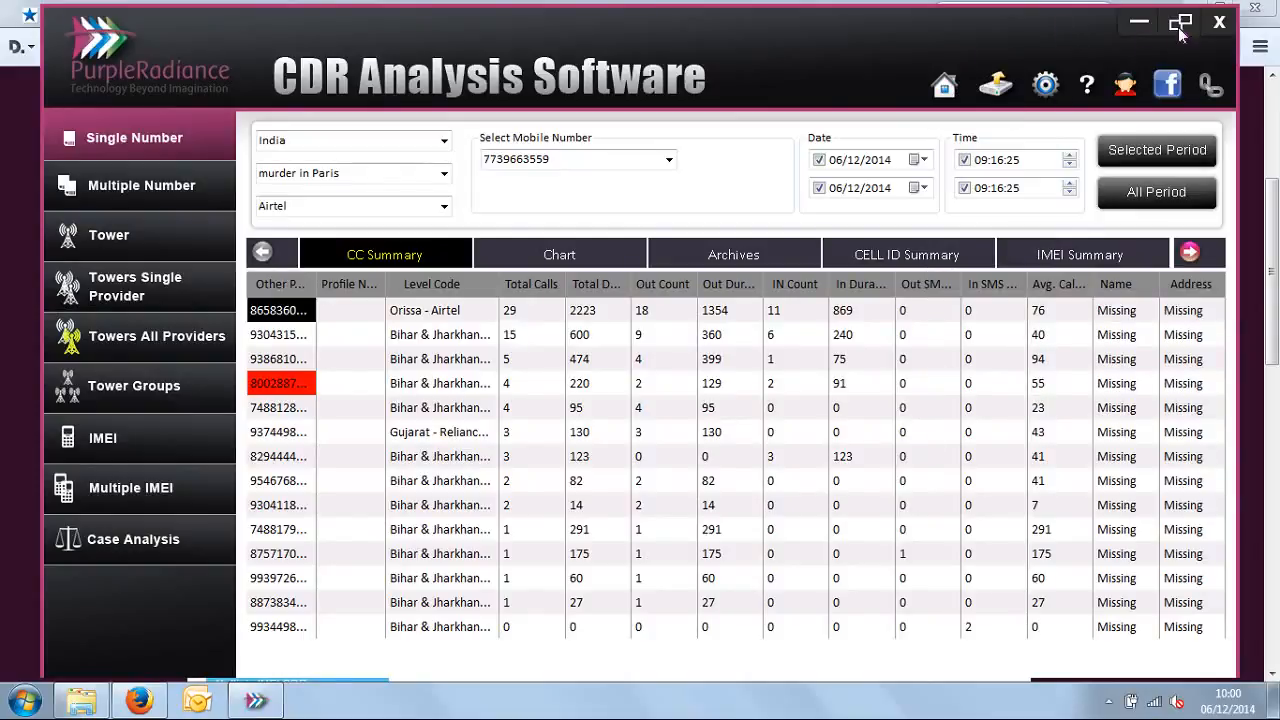
type("s")
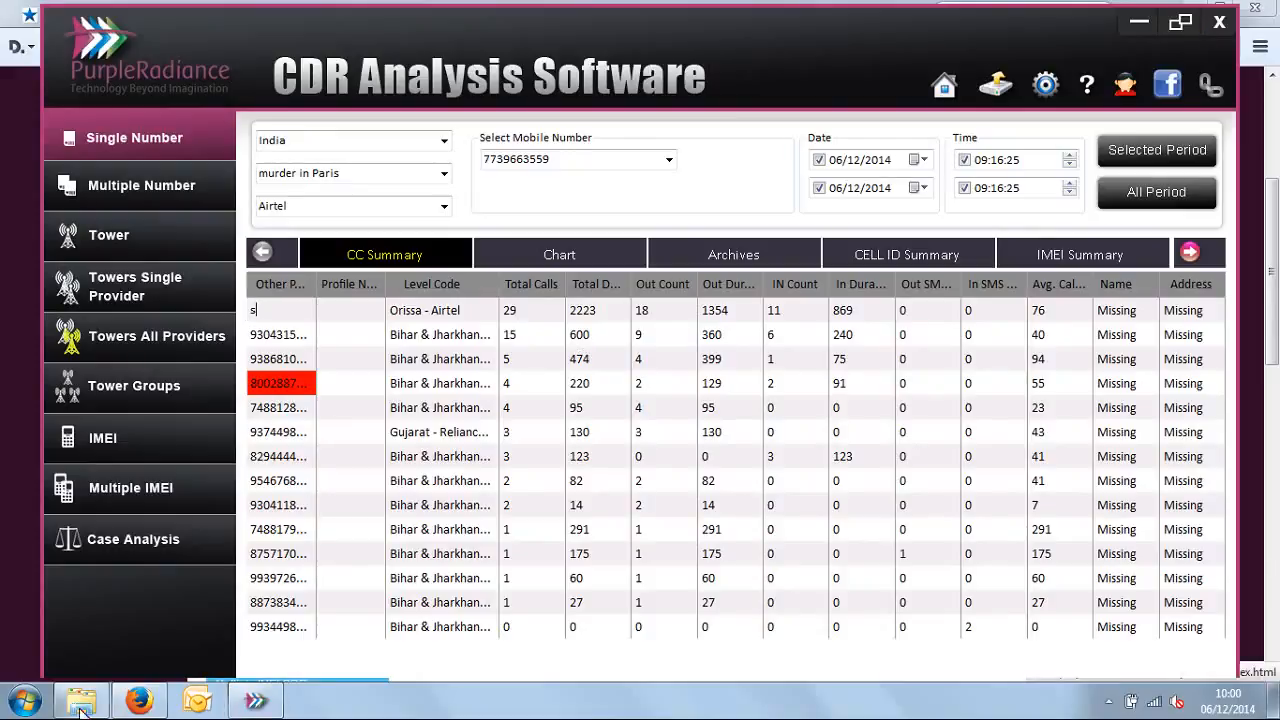
left_click(25, 703)
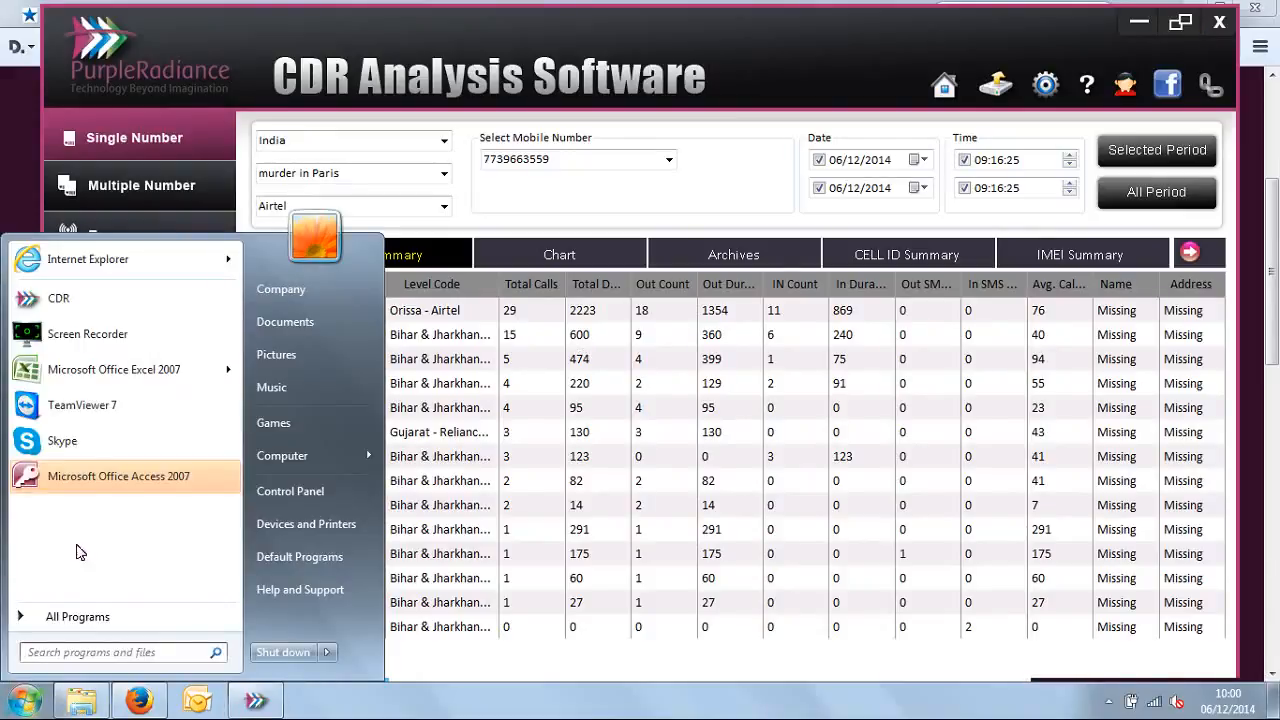
left_click(130, 336)
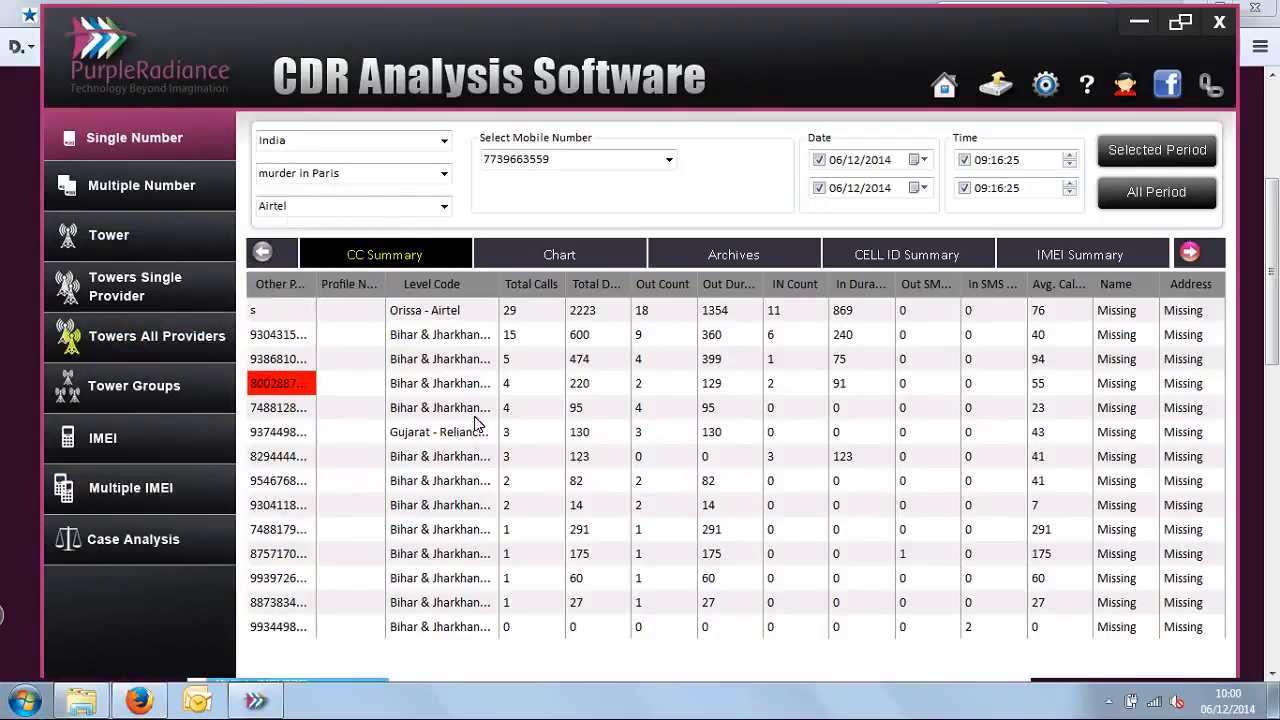